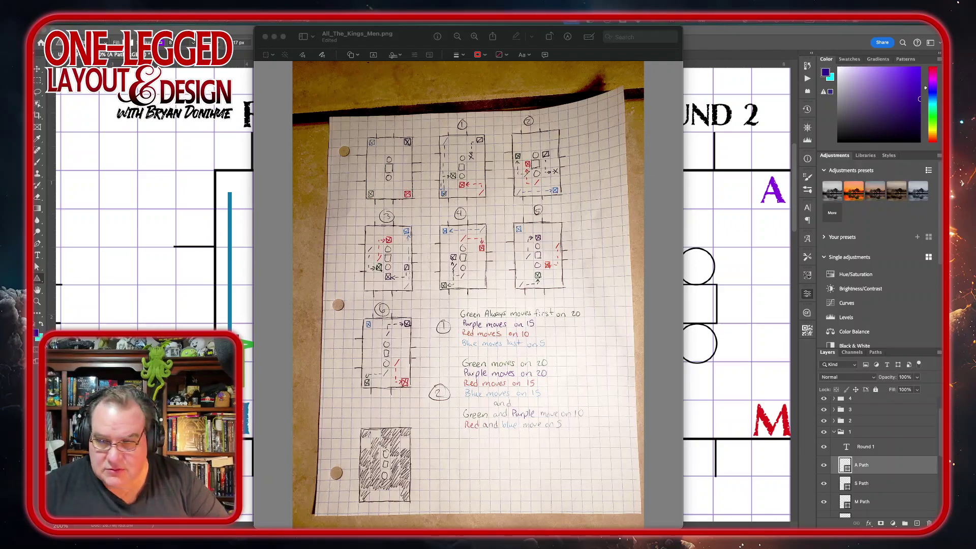
{"action": "key", "text": "XF86AudioLowerVolume"}
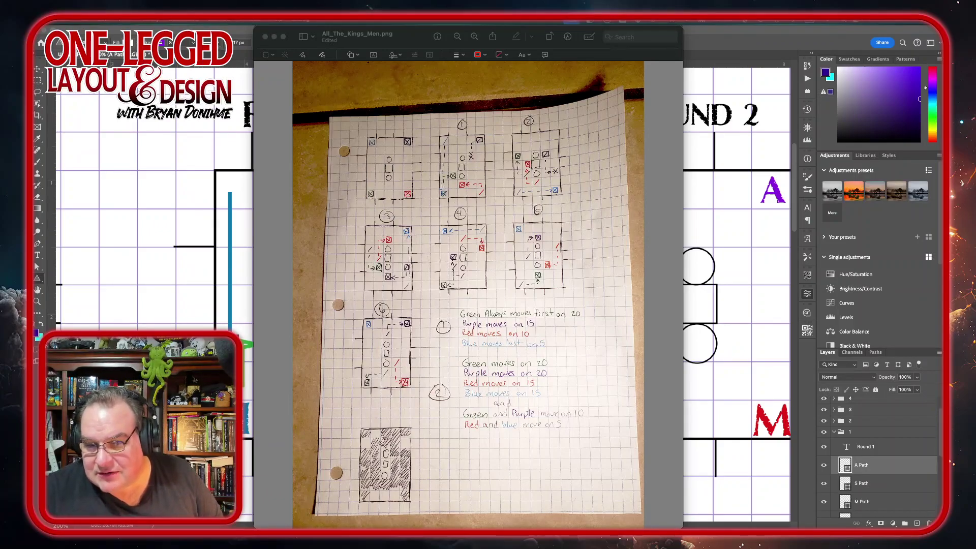
{"action": "key", "text": "XF86AudioLowerVolume"}
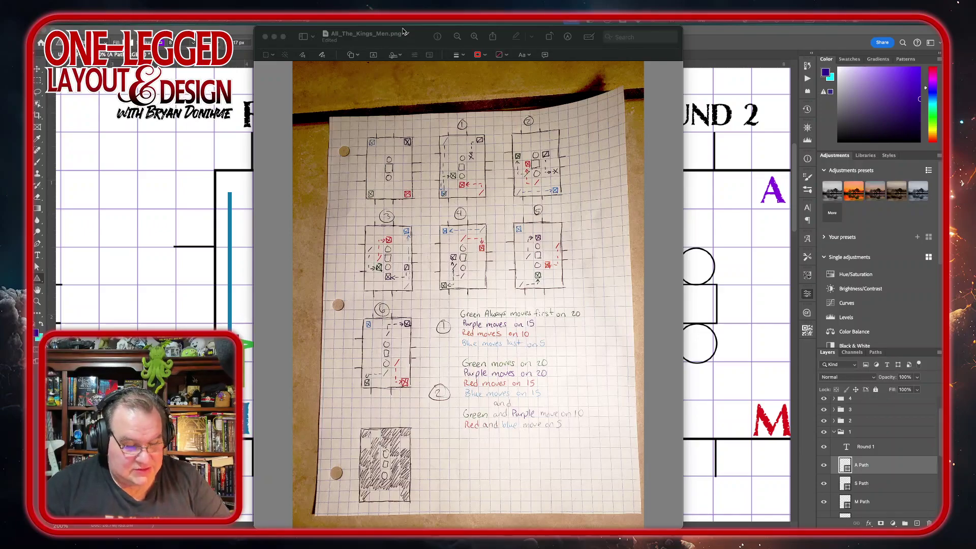
{"action": "key", "text": "XF86AudioLowerVolume"}
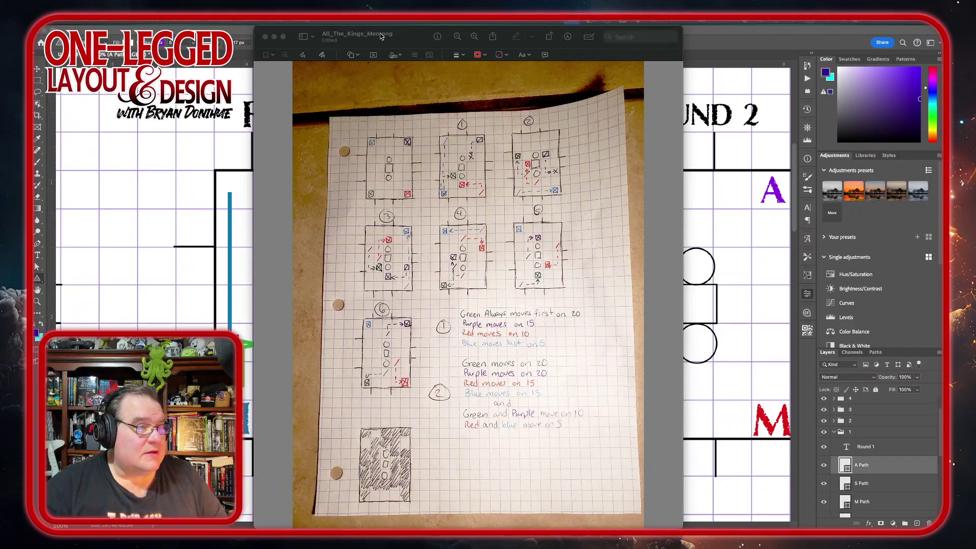
Move the All_The_Kings_Men.png reference window off the Photoshop canvas and switch to the Move tool.
{"action": "mouse_move", "coordinate": [381, 34]}
{"action": "left_mouse_down"}
{"action": "mouse_move", "coordinate": [704, 183]}
{"action": "mouse_move", "coordinate": [973, 355]}
{"action": "left_mouse_up"}
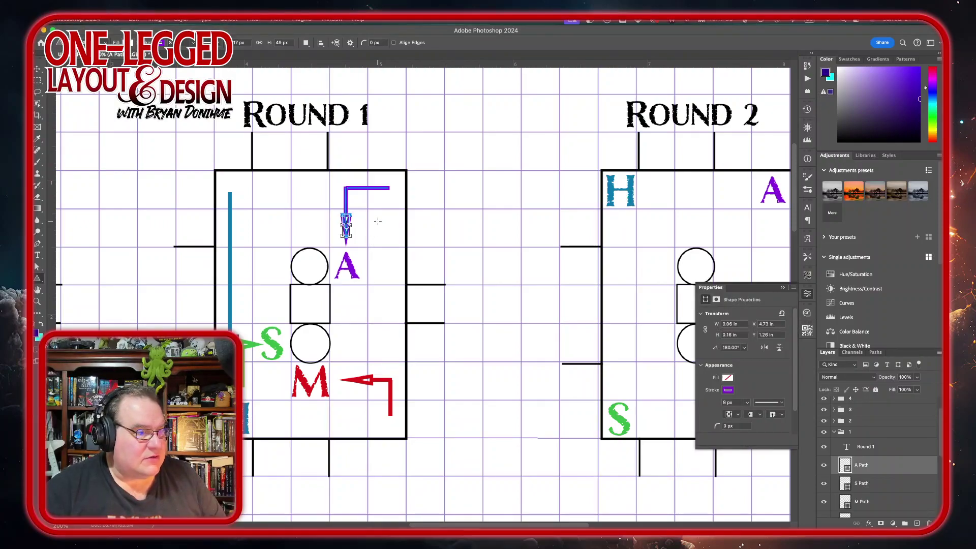
{"action": "left_click", "coordinate": [37, 68]}
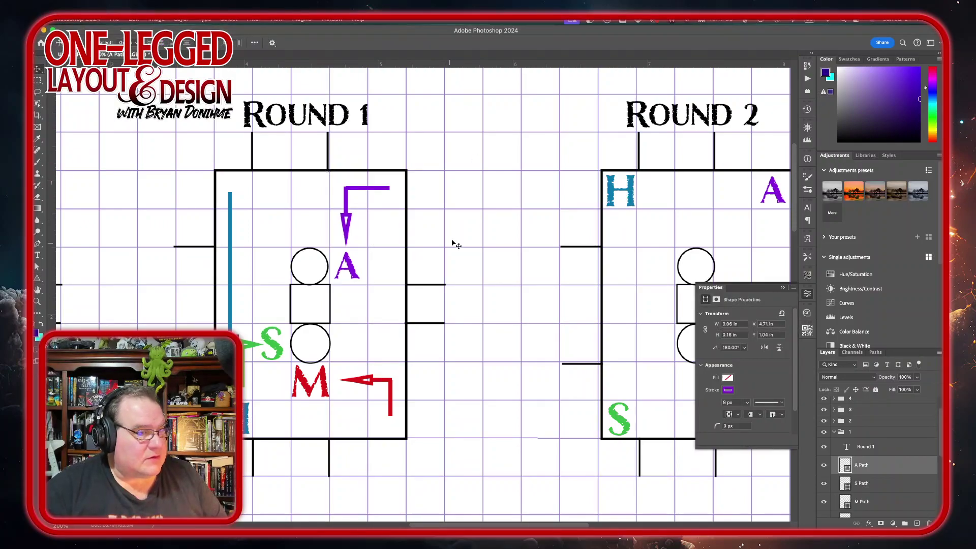
{"action": "scroll", "coordinate": [447, 234], "scroll_direction": "down", "scroll_amount": 1}
{"action": "scroll", "coordinate": [441, 227], "scroll_direction": "right", "scroll_amount": 5}
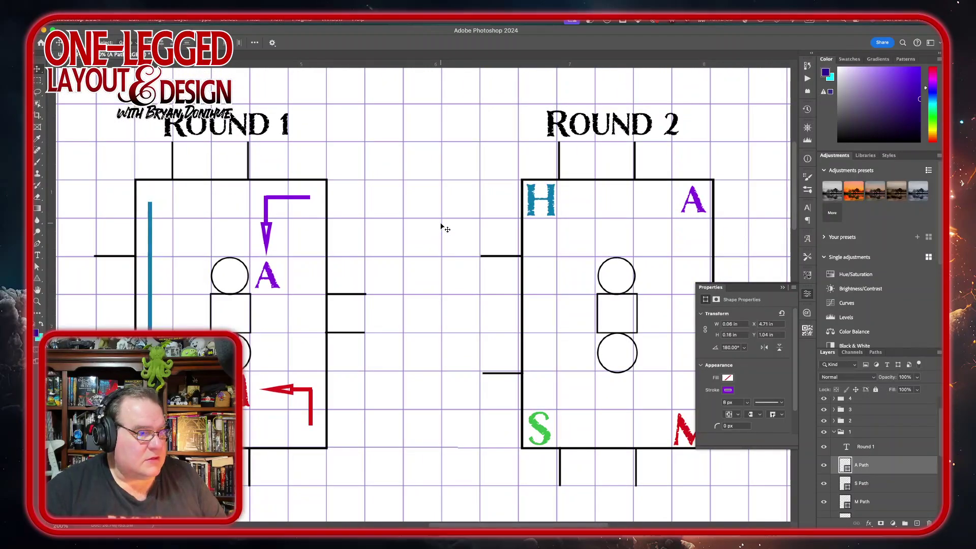
{"action": "scroll", "coordinate": [441, 227], "scroll_direction": "left", "scroll_amount": 3}
{"action": "scroll", "coordinate": [441, 227], "scroll_direction": "left", "scroll_amount": 3}
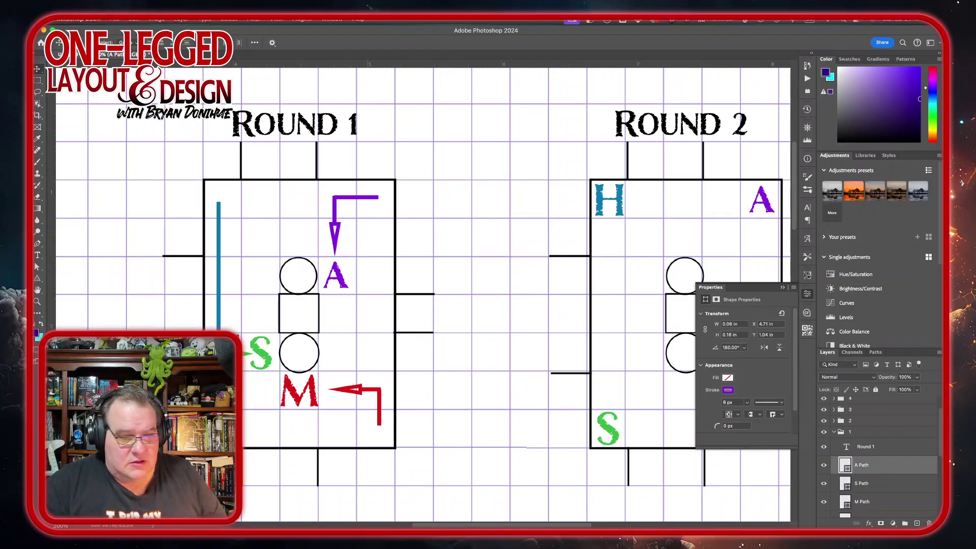
{"action": "mouse_move", "coordinate": [750, 511]}
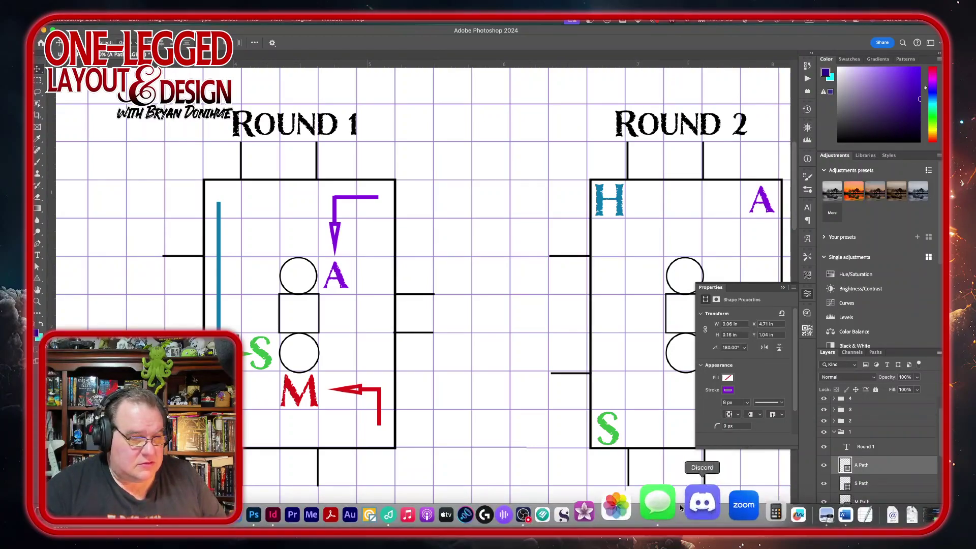
{"action": "left_click", "coordinate": [800, 515]}
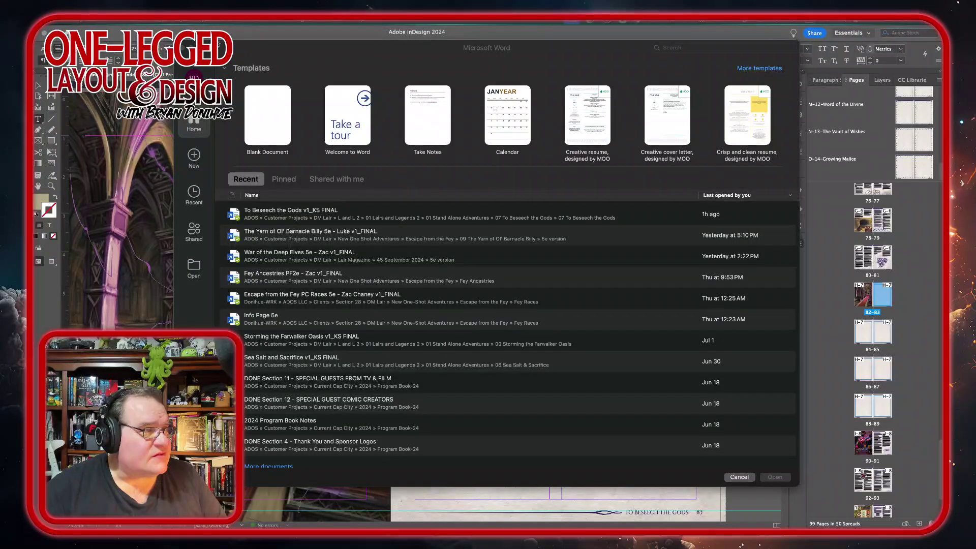
{"action": "left_click", "coordinate": [891, 303]}
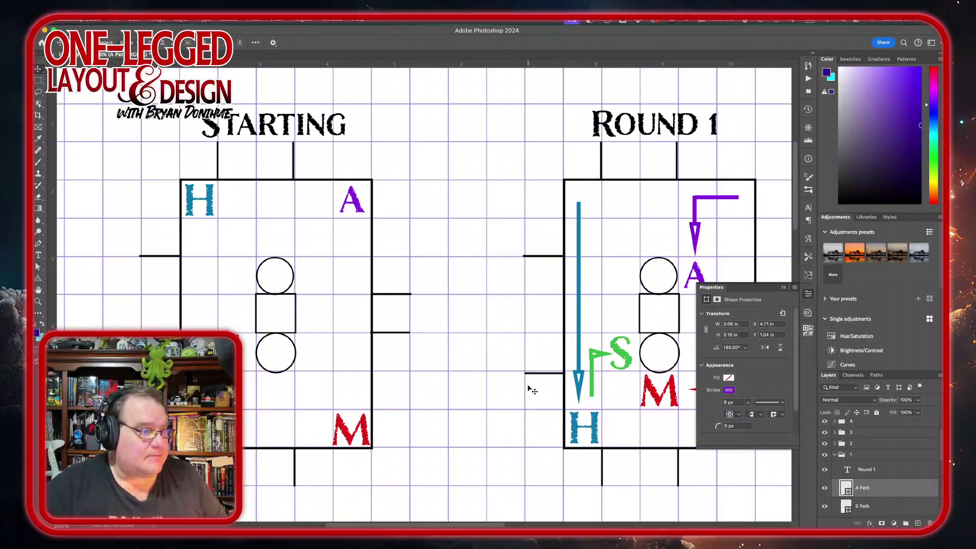
Collapse layer group 1, expand layer group 2 for the Round 2 diagram, and enlarge the layer list.
{"action": "scroll", "coordinate": [529, 388], "scroll_direction": "right", "scroll_amount": 5}
{"action": "scroll", "coordinate": [530, 388], "scroll_direction": "down", "scroll_amount": 1}
{"action": "scroll", "coordinate": [529, 387], "scroll_direction": "right", "scroll_amount": 7}
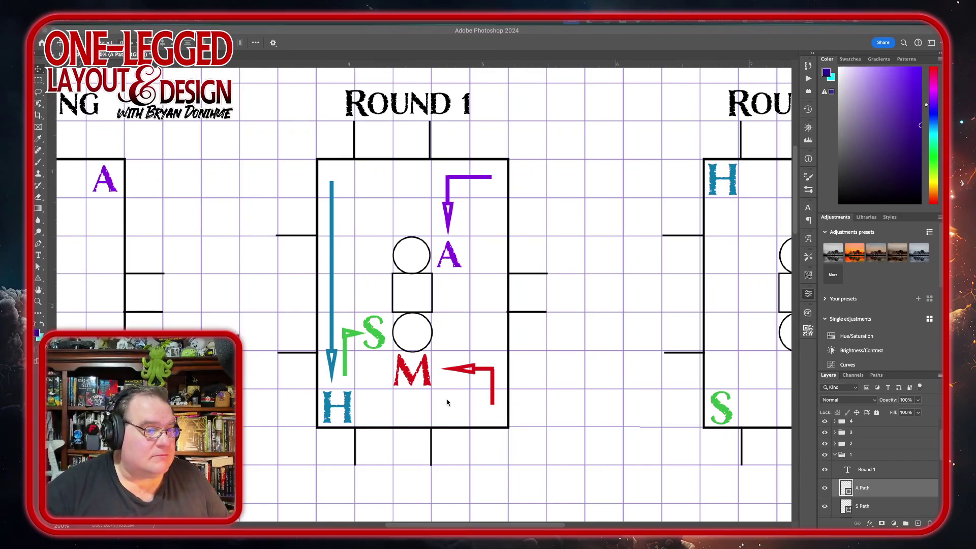
{"action": "scroll", "coordinate": [443, 420], "scroll_direction": "right", "scroll_amount": 4}
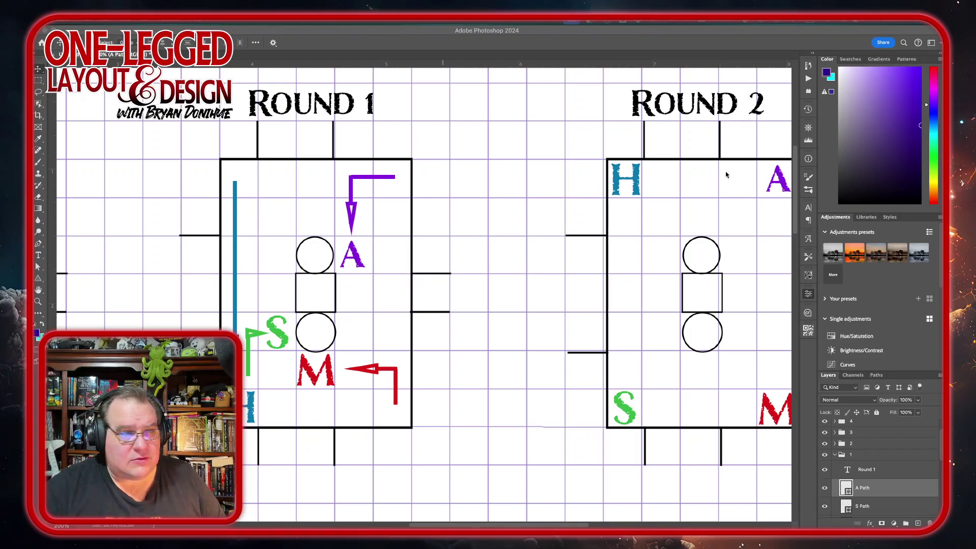
{"action": "scroll", "coordinate": [473, 261], "scroll_direction": "right", "scroll_amount": 5}
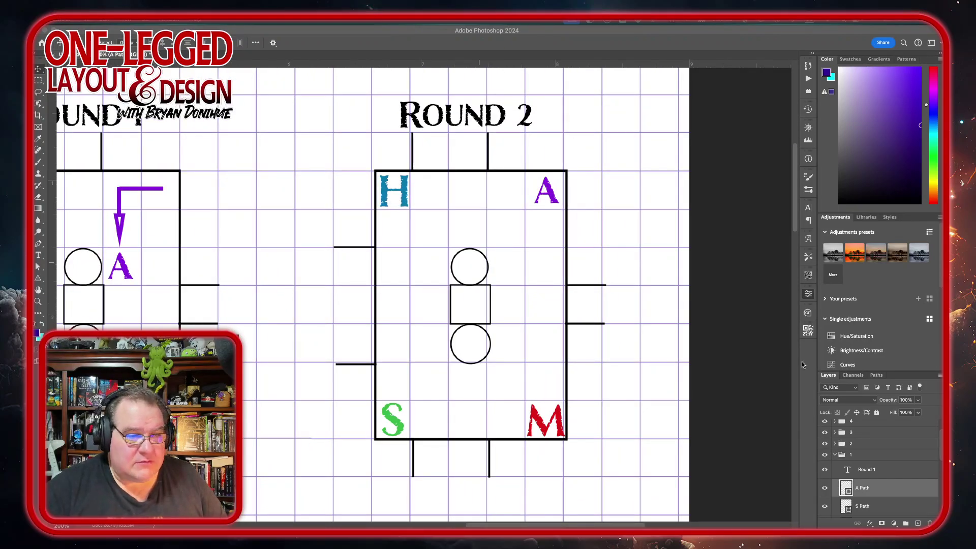
{"action": "left_click", "coordinate": [834, 446]}
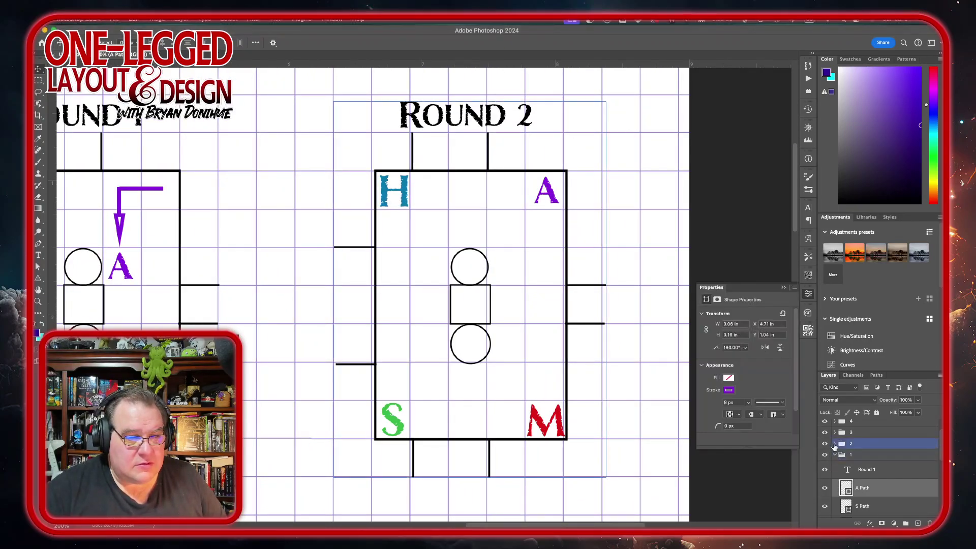
{"action": "left_click", "coordinate": [835, 455]}
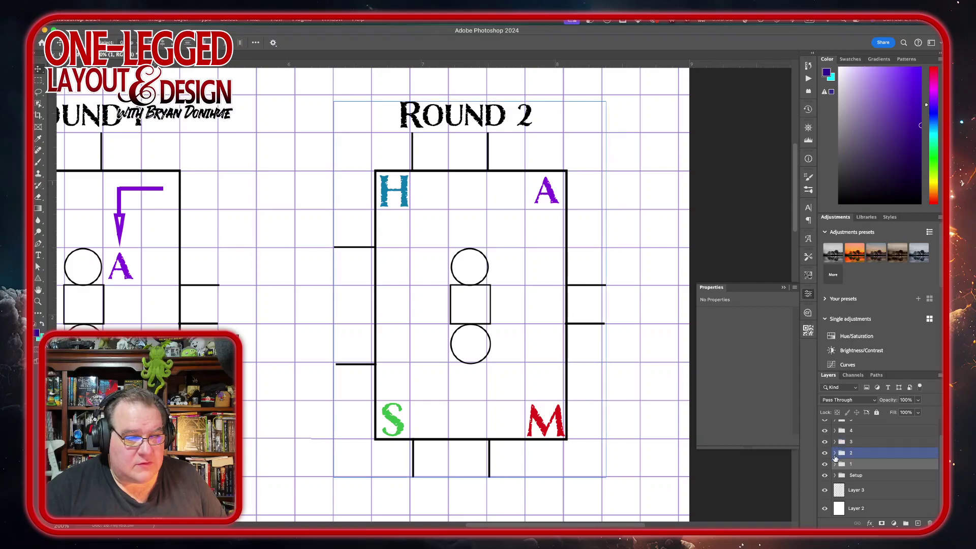
{"action": "left_click", "coordinate": [834, 453]}
{"action": "left_click", "coordinate": [904, 467]}
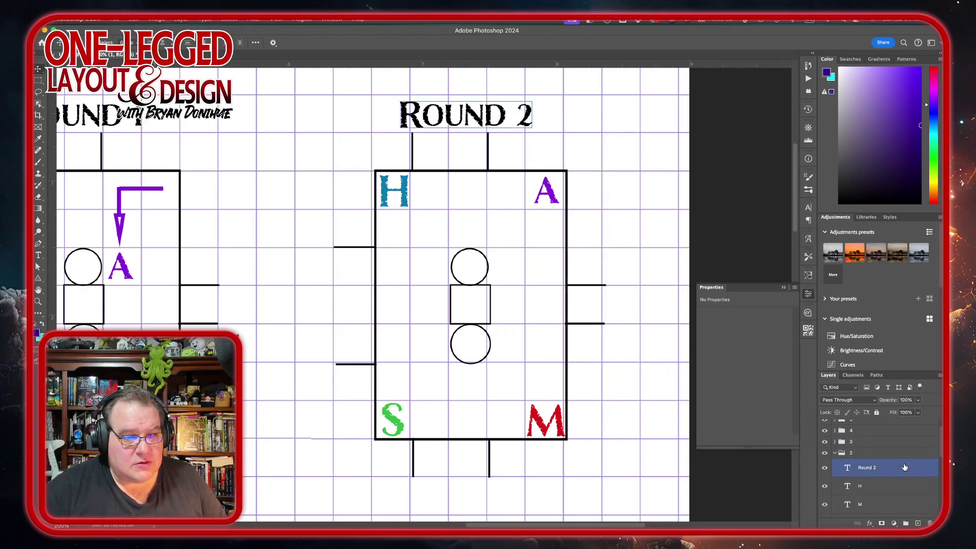
{"action": "scroll", "coordinate": [905, 467], "scroll_direction": "down", "scroll_amount": 3}
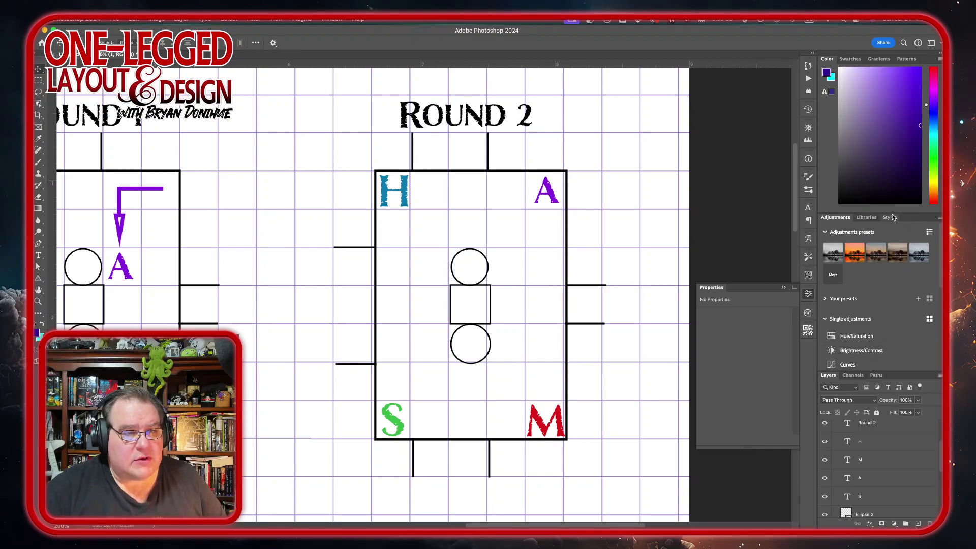
{"action": "left_click_drag", "start_coordinate": [893, 210], "coordinate": [893, 170]}
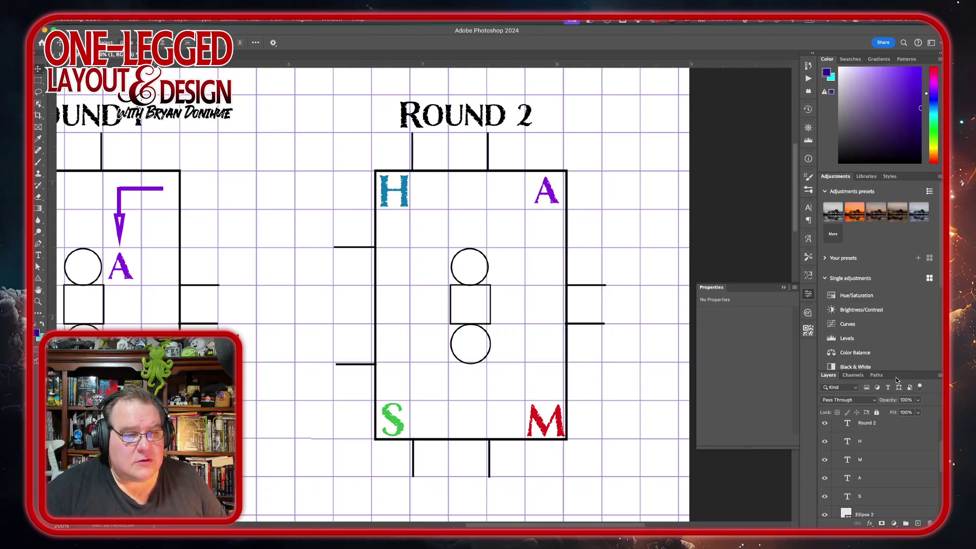
{"action": "left_click_drag", "start_coordinate": [892, 371], "coordinate": [891, 332]}
Convert the Round 2 room shape layers, from Ellipse 2 through Rectangle 1, into a single smart object.
{"action": "left_click", "coordinate": [896, 421]}
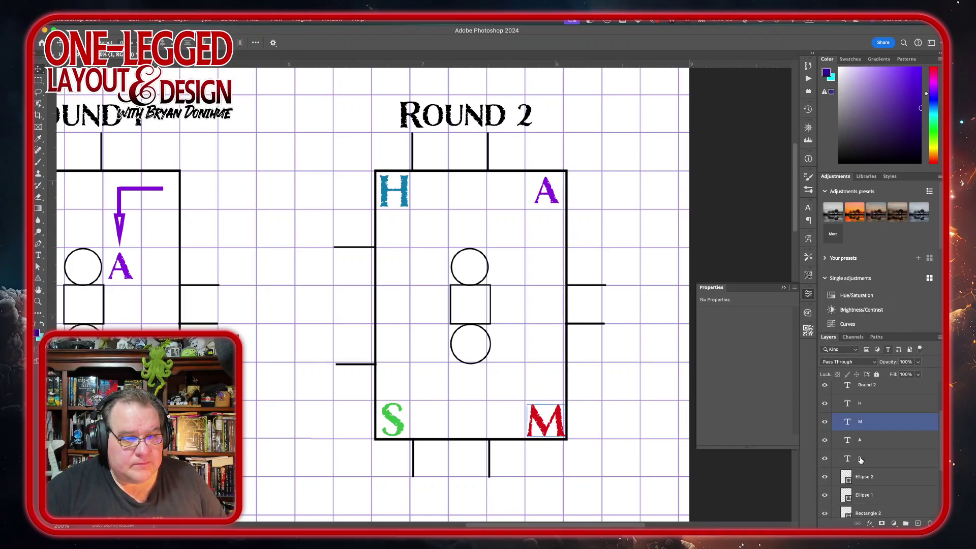
{"action": "scroll", "coordinate": [896, 420], "scroll_direction": "down", "scroll_amount": 3}
{"action": "left_click", "coordinate": [893, 415]}
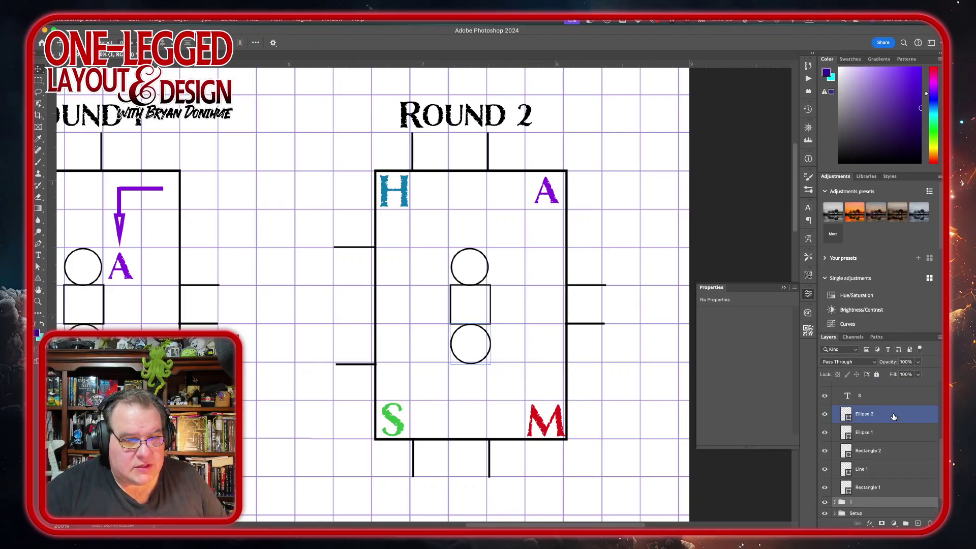
{"action": "double_click", "coordinate": [894, 416]}
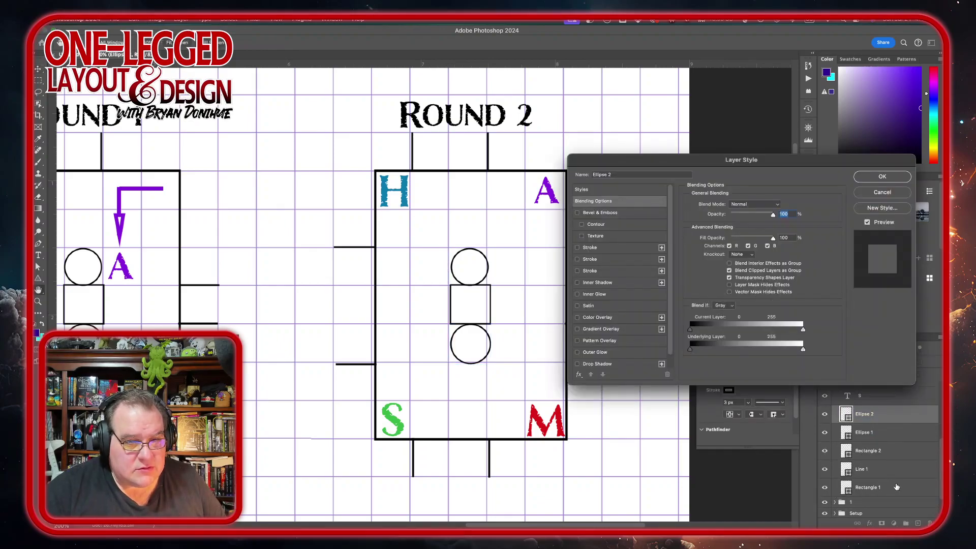
{"action": "left_click", "coordinate": [896, 193]}
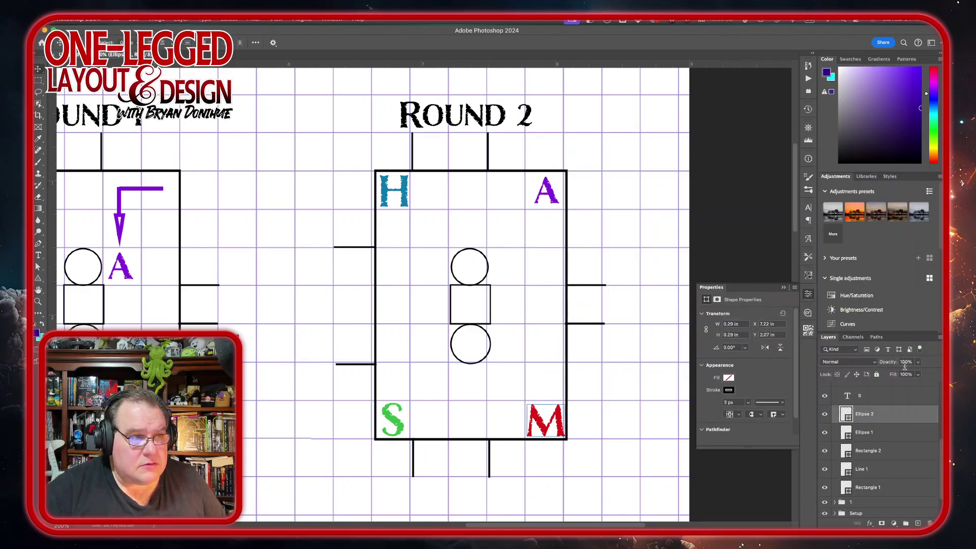
{"action": "left_click", "coordinate": [893, 491]}
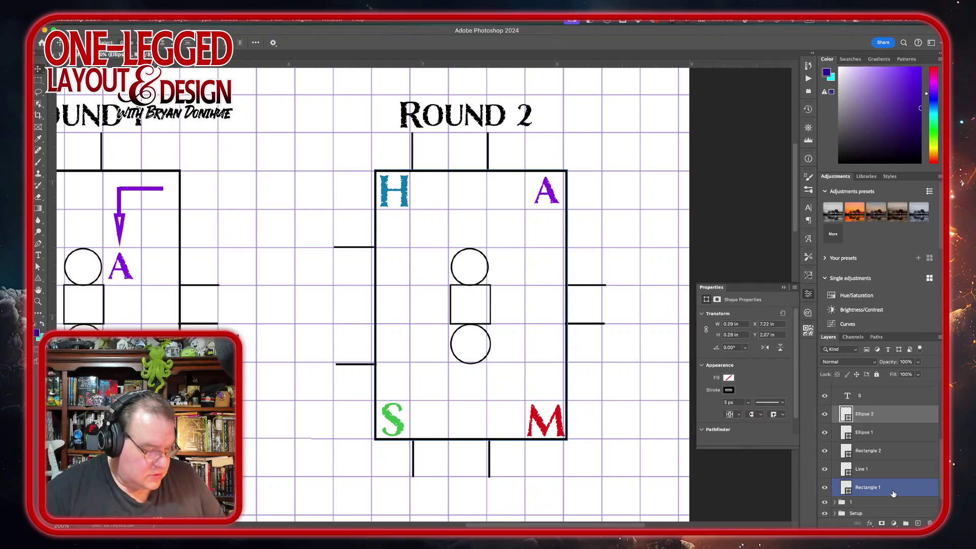
{"action": "left_click", "coordinate": [893, 493], "text": "shift"}
{"action": "right_click", "coordinate": [906, 486]}
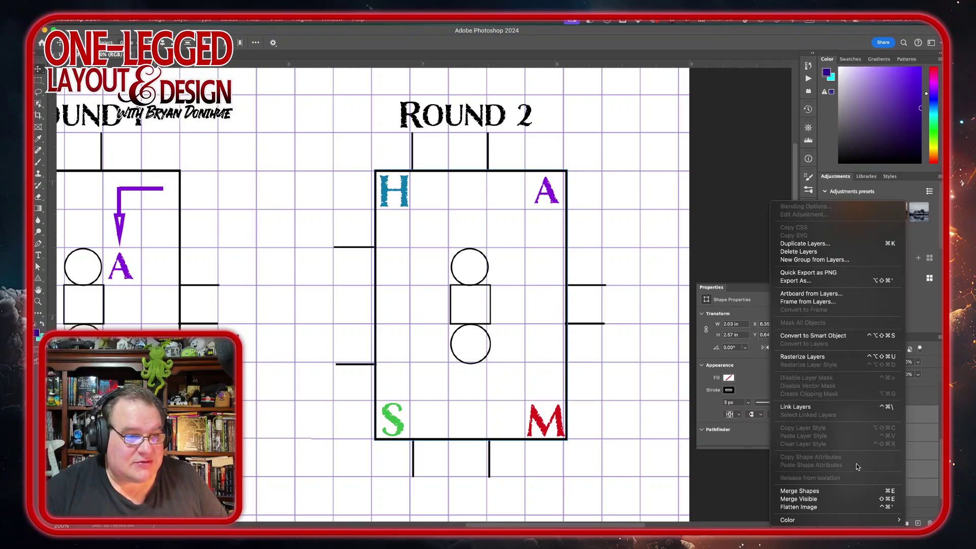
{"action": "left_click", "coordinate": [822, 339]}
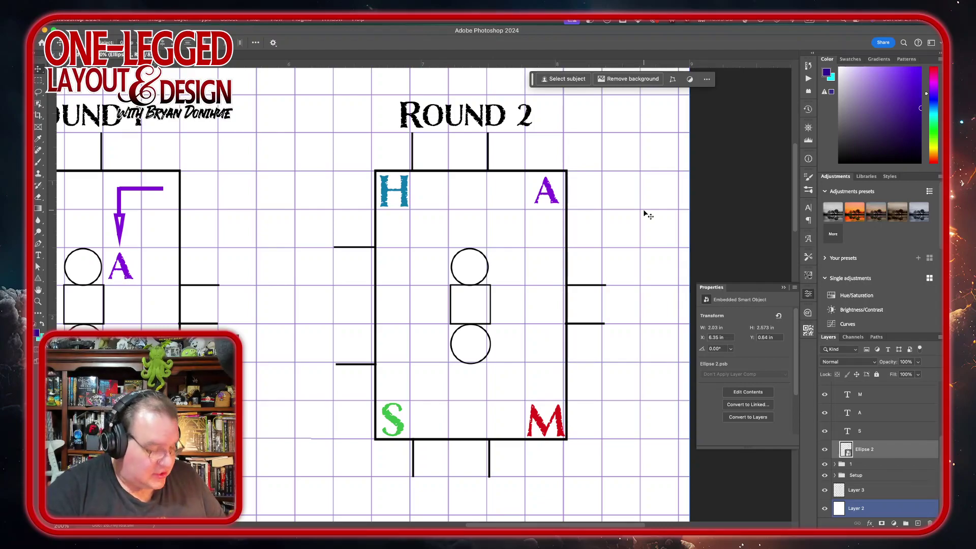
Nudge the Round 2 room smart object onto the grid lines, to X 6.33 in and Y 0.63 in.
{"action": "key", "text": "shift+Left"}
{"action": "key", "text": "Right"}
{"action": "key", "text": "Right"}
{"action": "key", "text": "Right"}
{"action": "key", "text": "Right"}
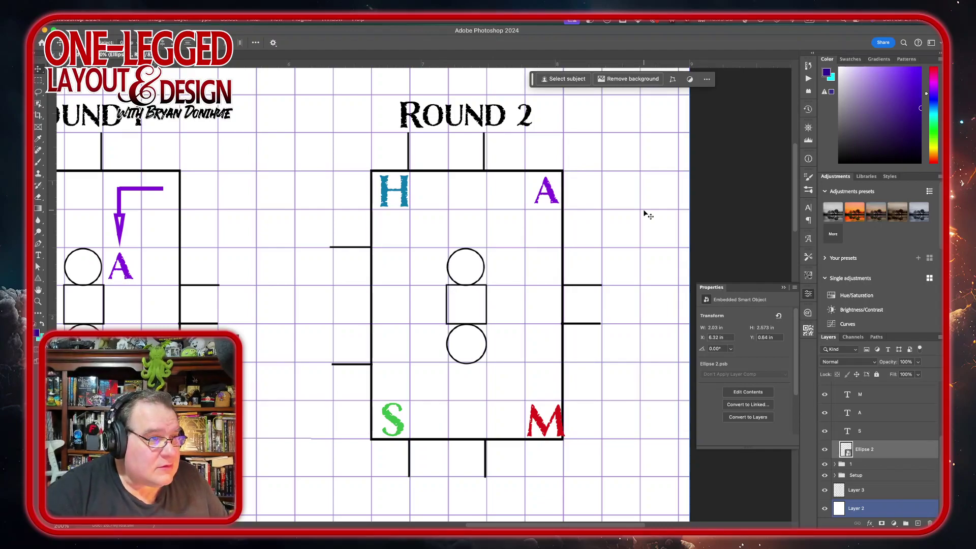
{"action": "key", "text": "Right"}
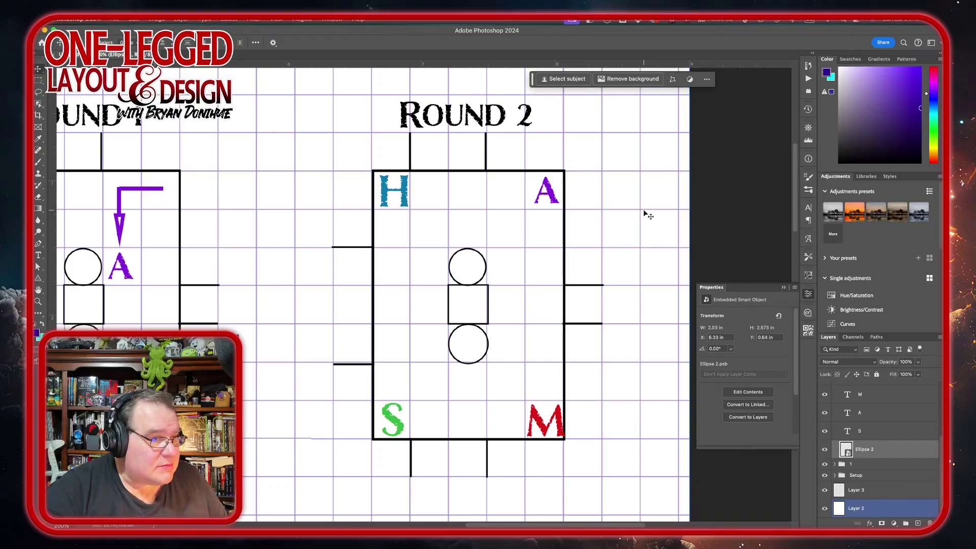
{"action": "key", "text": "Up"}
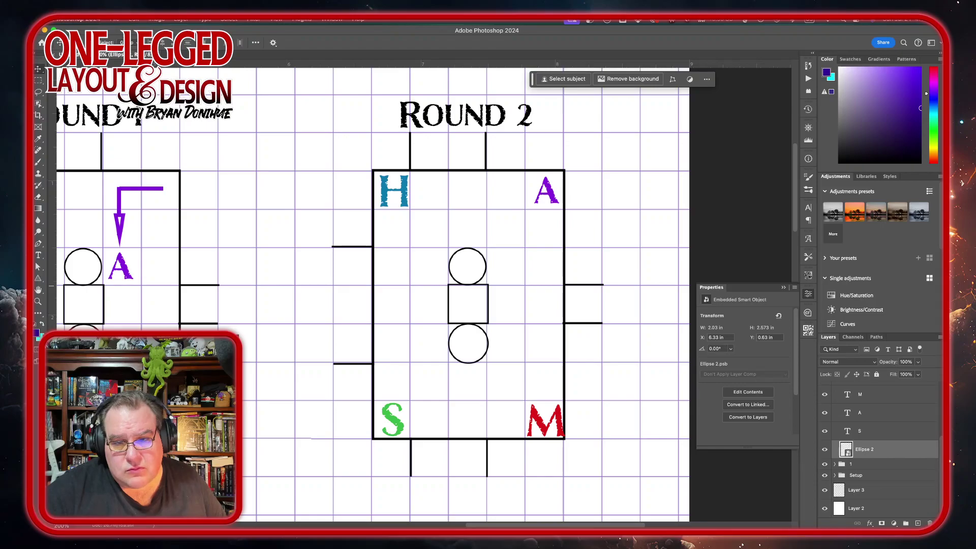
Examine the Round 1 diagram's letters and movement arrows in comparison with the Round 2 layout.
{"action": "left_click", "coordinate": [606, 420]}
{"action": "left_click", "coordinate": [449, 411]}
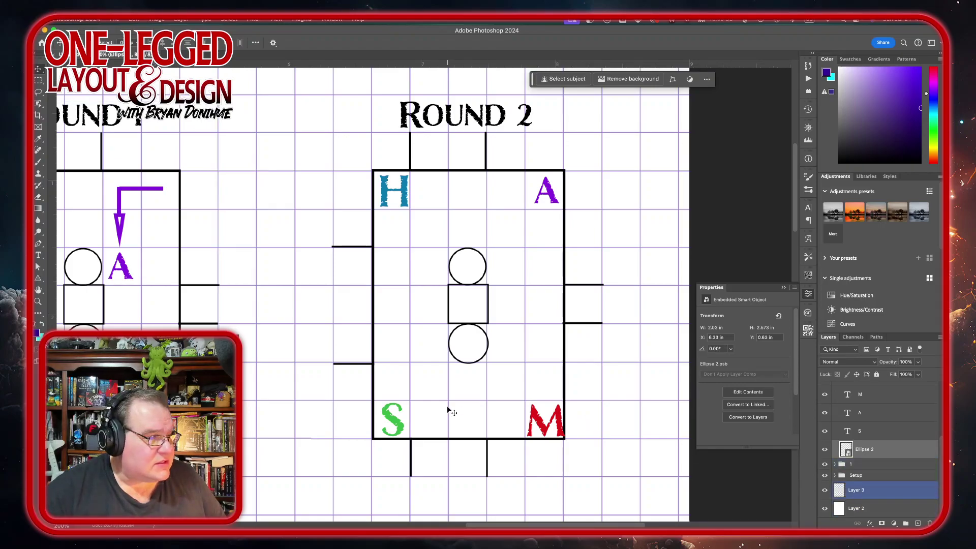
{"action": "scroll", "coordinate": [449, 410], "scroll_direction": "left", "scroll_amount": 10}
{"action": "scroll", "coordinate": [449, 411], "scroll_direction": "right", "scroll_amount": 5}
{"action": "left_click", "coordinate": [448, 411]}
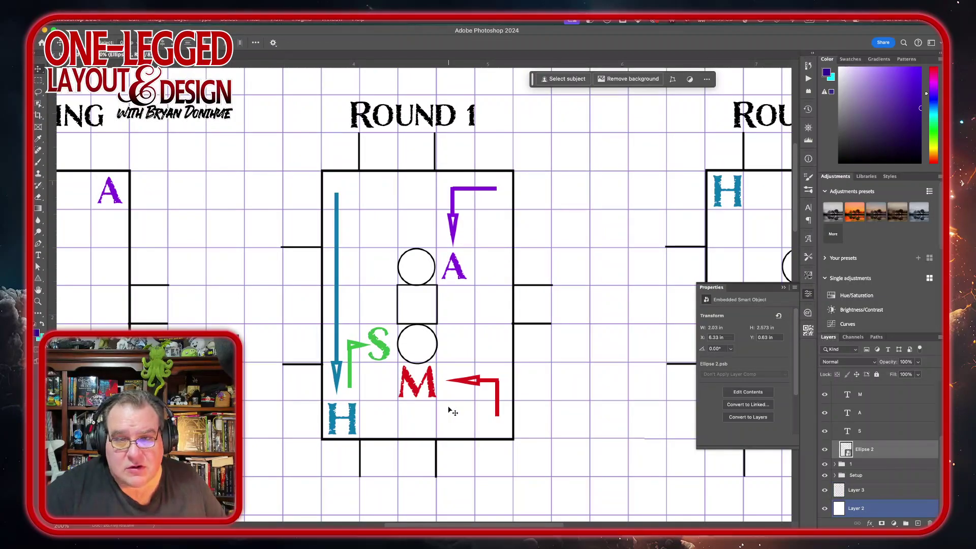
{"action": "key", "text": "Escape"}
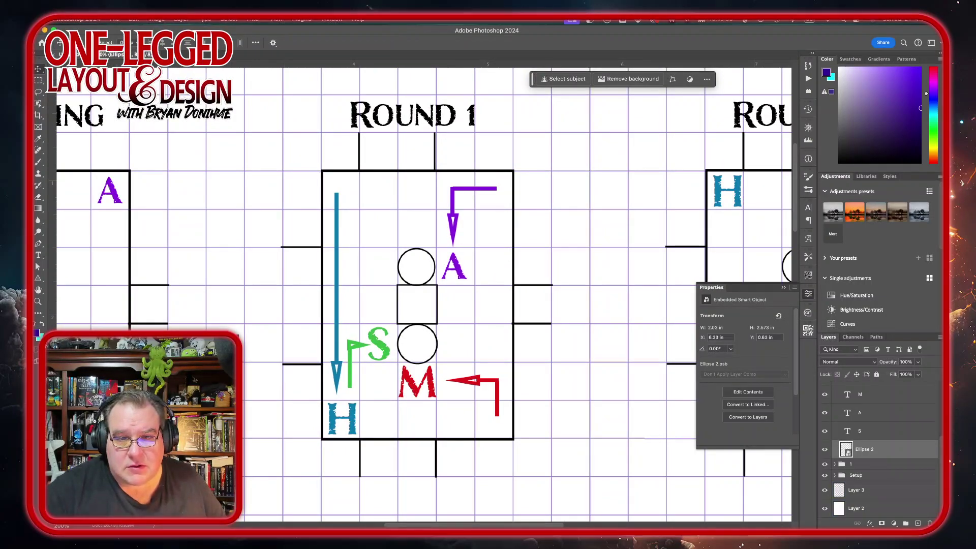
{"action": "left_click", "coordinate": [576, 413]}
{"action": "scroll", "coordinate": [532, 366], "scroll_direction": "right", "scroll_amount": 5}
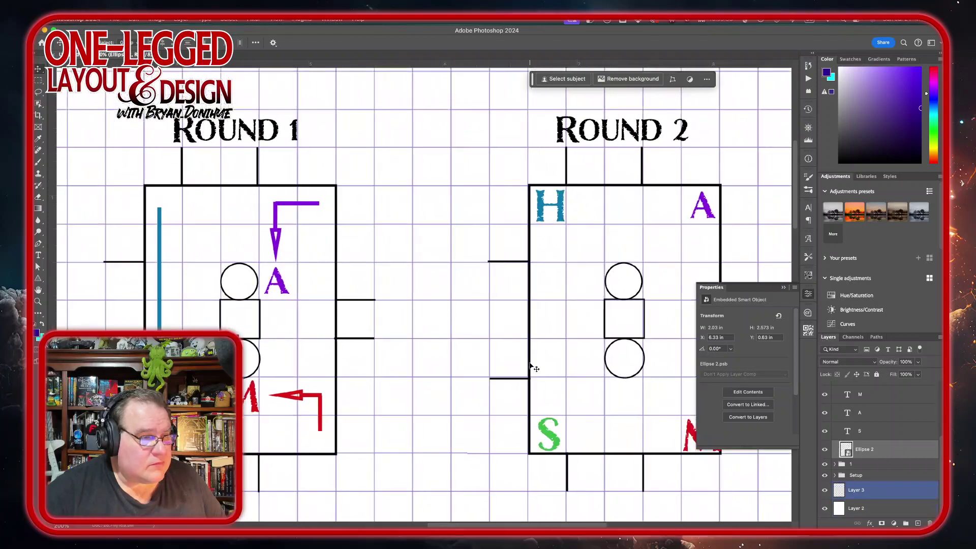
Move the green S in the Round 2 room up four grid squares along the left wall, level with the upper circle.
{"action": "left_click", "coordinate": [487, 435]}
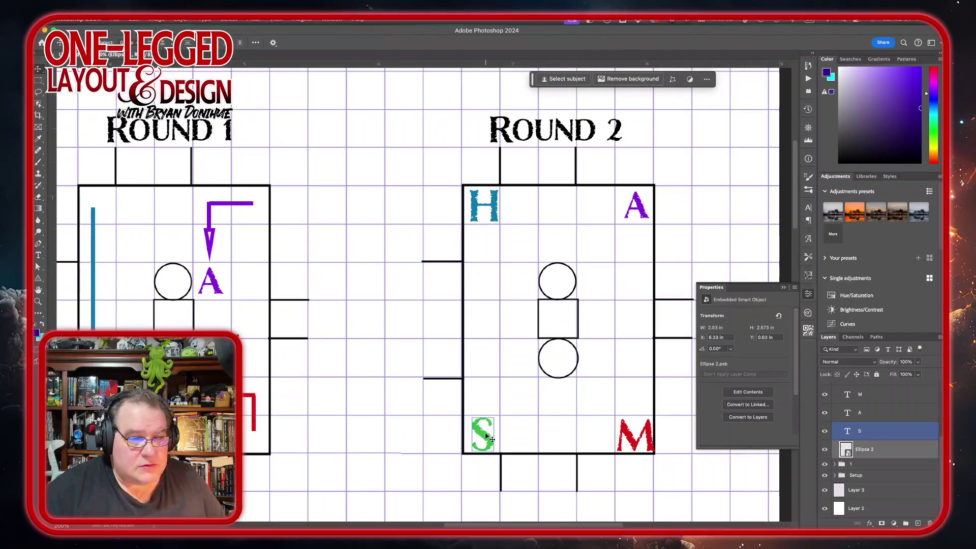
{"action": "right_click", "coordinate": [487, 434]}
{"action": "left_click", "coordinate": [491, 437]}
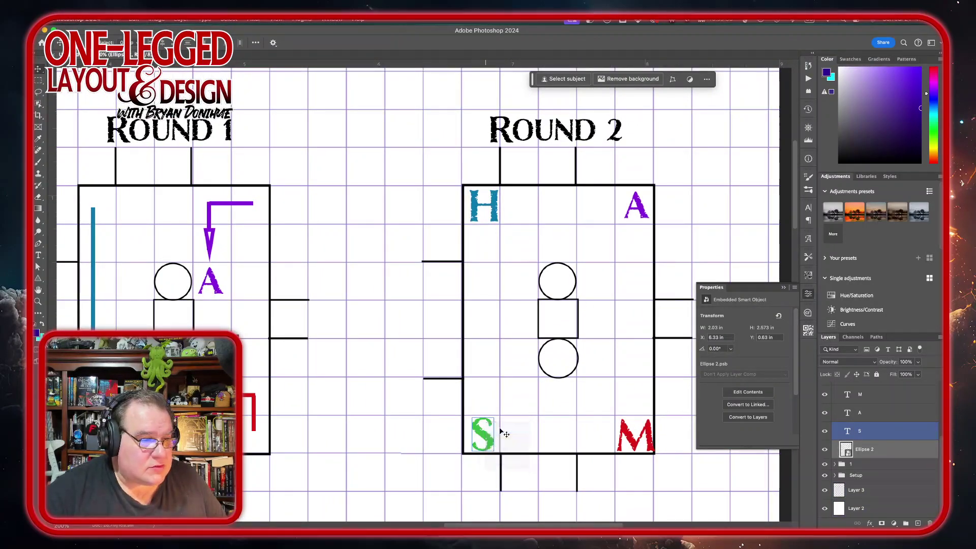
{"action": "right_click", "coordinate": [486, 435]}
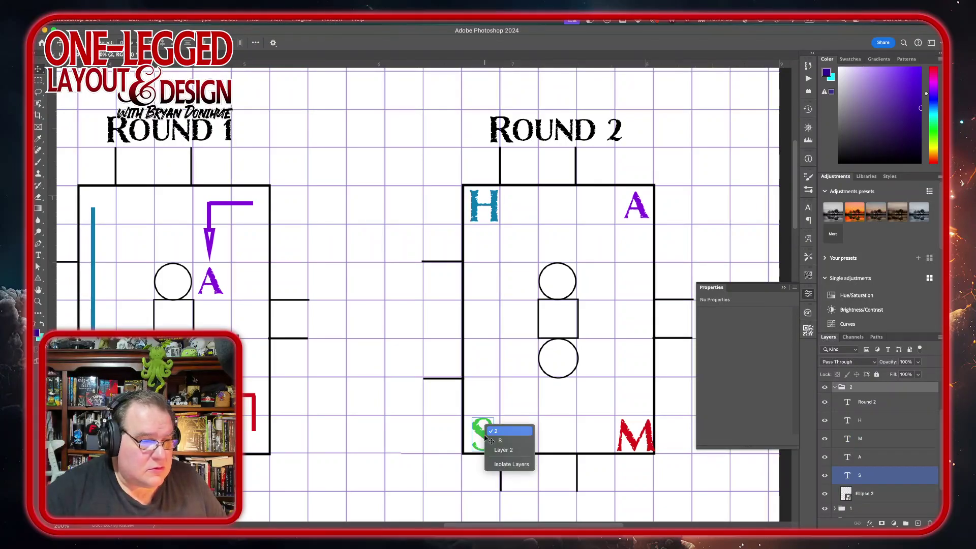
{"action": "left_click", "coordinate": [505, 441]}
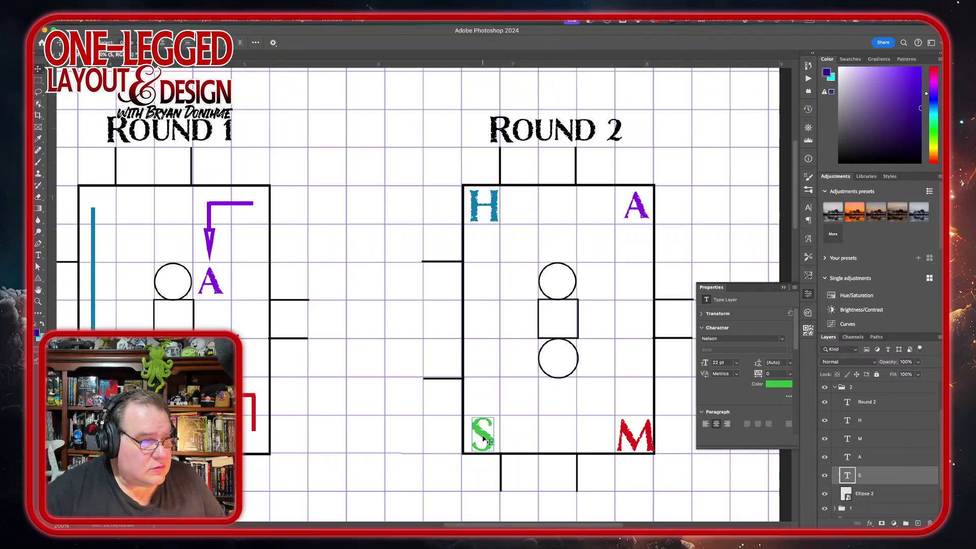
{"action": "left_click_drag", "start_coordinate": [484, 438], "coordinate": [481, 286]}
{"action": "left_click_drag", "start_coordinate": [481, 286], "coordinate": [482, 286]}
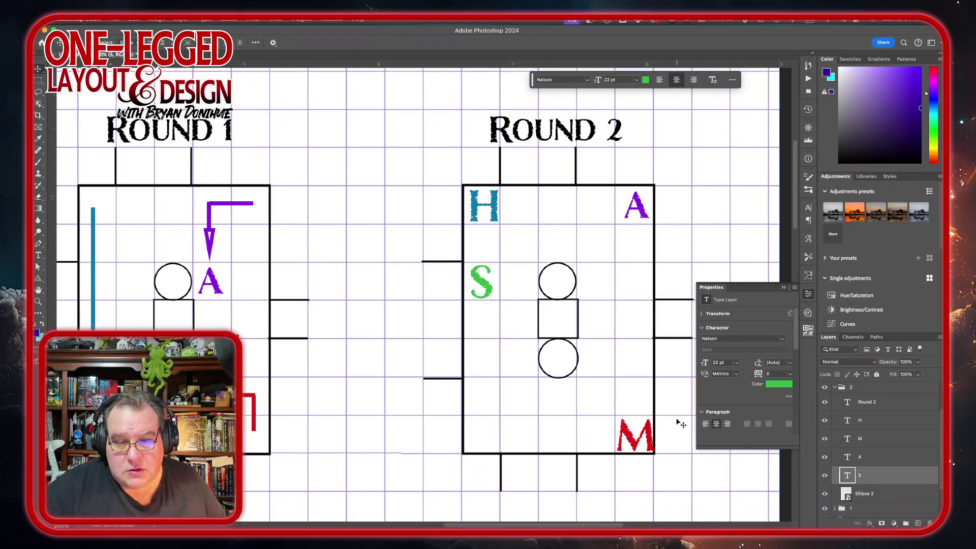
Move the red M from the Round 2 room's lower-right corner to the square directly left of the central rectangle.
{"action": "left_click", "coordinate": [641, 436]}
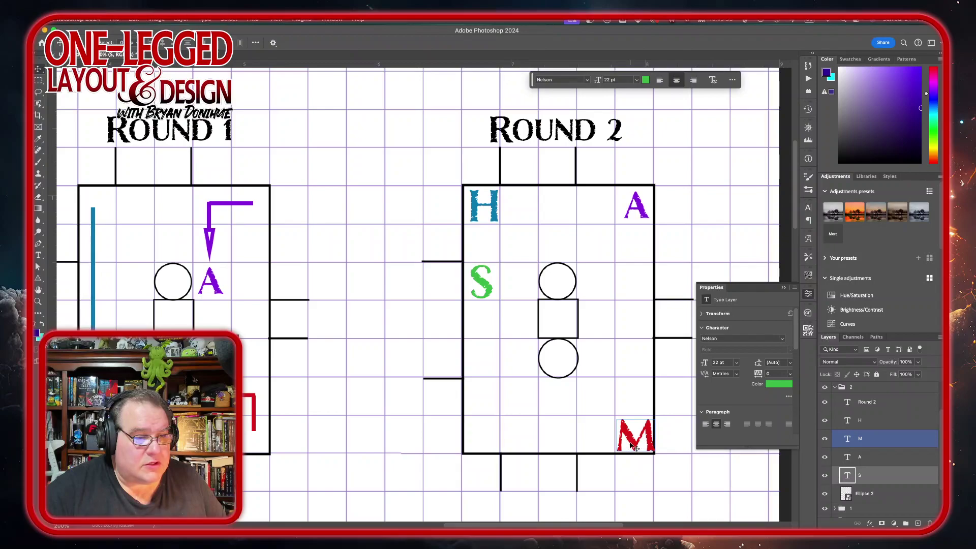
{"action": "right_click", "coordinate": [633, 447]}
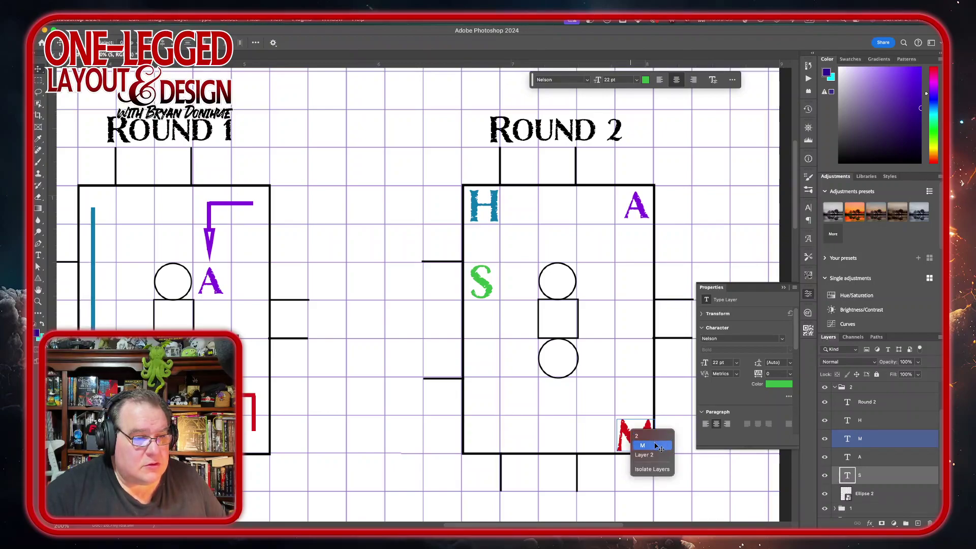
{"action": "left_click", "coordinate": [654, 445]}
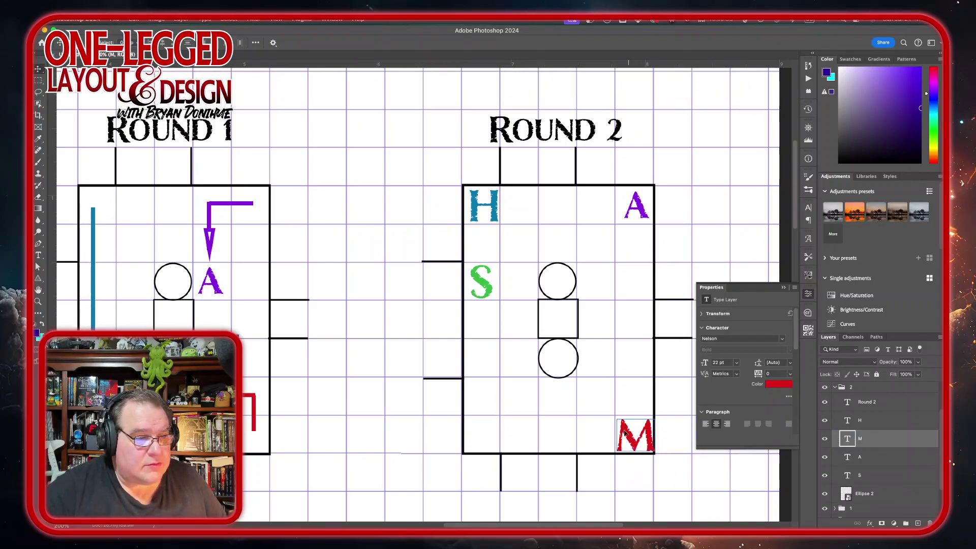
{"action": "left_click_drag", "start_coordinate": [623, 432], "coordinate": [513, 319]}
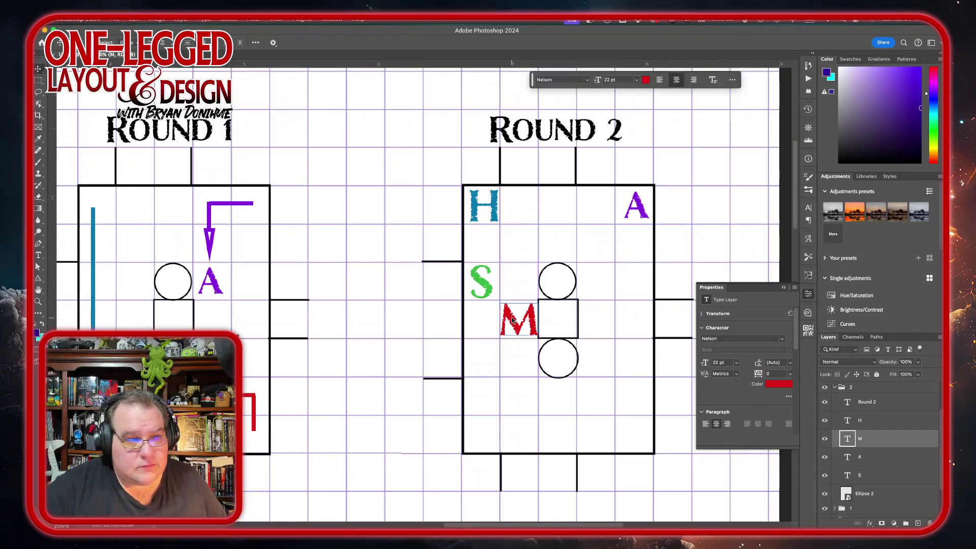
Move the blue H from the Round 2 room's upper-left corner to its lower-right corner.
{"action": "left_click", "coordinate": [891, 421]}
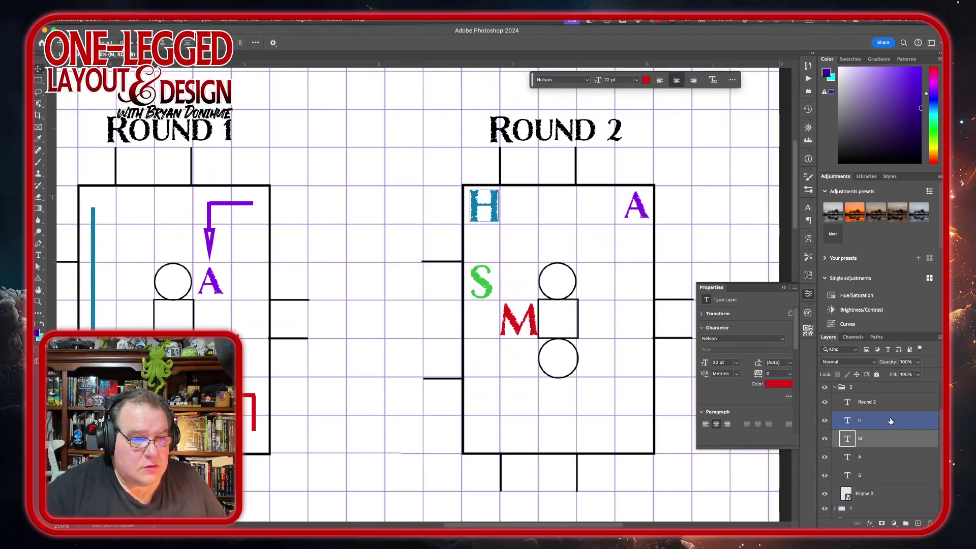
{"action": "right_click", "coordinate": [496, 208]}
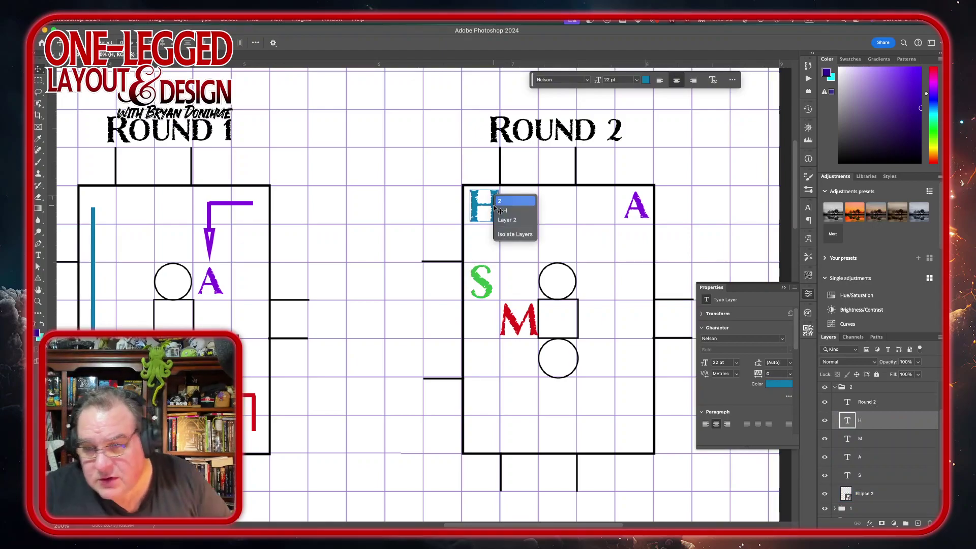
{"action": "left_click", "coordinate": [502, 211]}
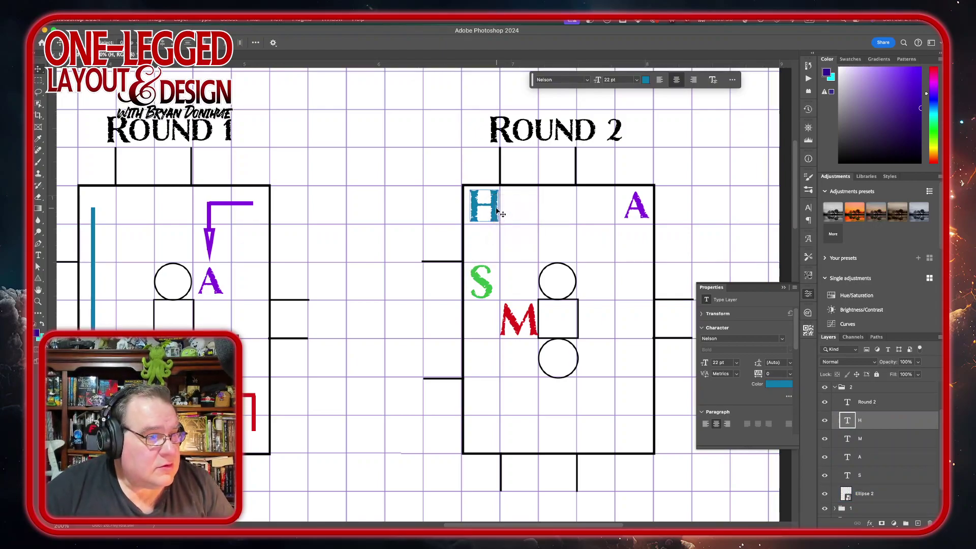
{"action": "left_click_drag", "start_coordinate": [497, 213], "coordinate": [646, 438]}
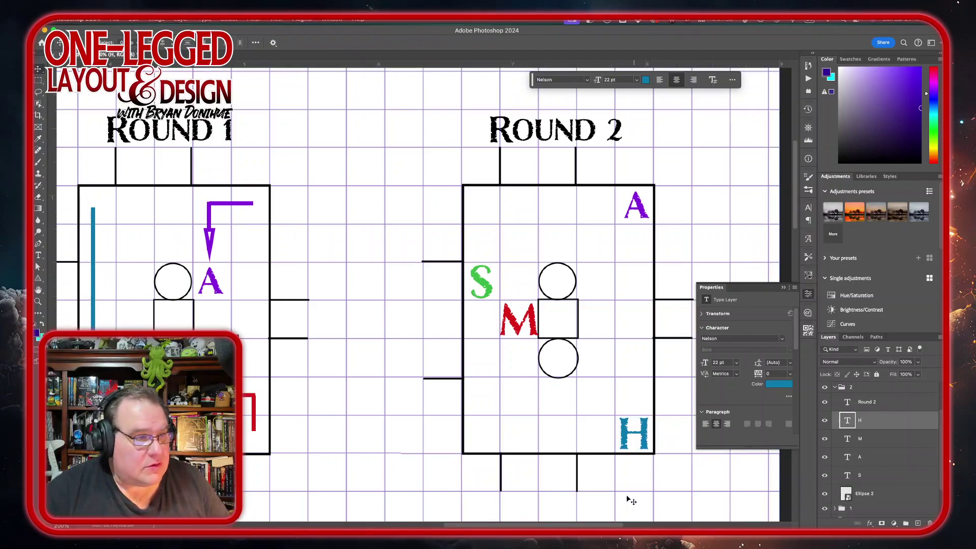
Move the purple A in the Round 2 room down four grid squares along the right wall, level with the lower circle.
{"action": "left_click", "coordinate": [640, 212]}
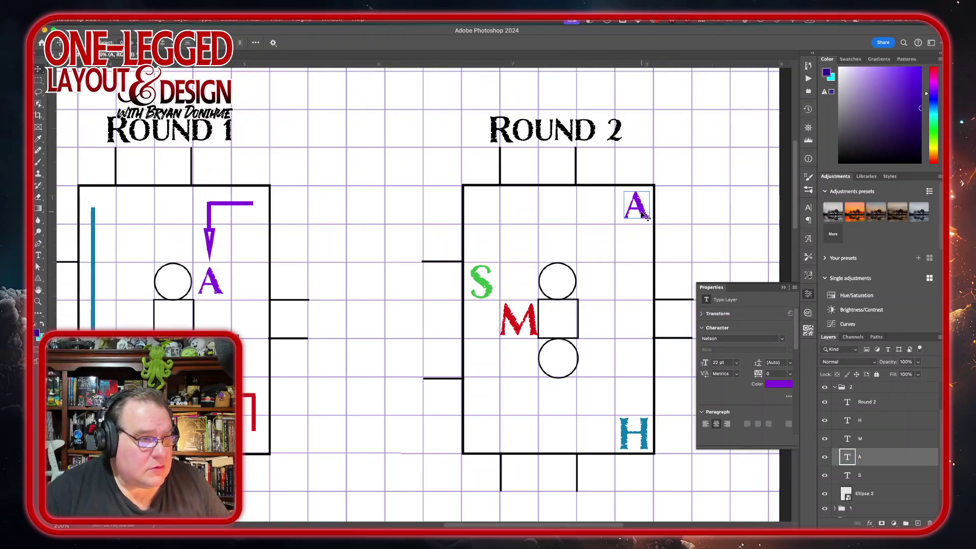
{"action": "left_click_drag", "start_coordinate": [644, 216], "coordinate": [642, 369]}
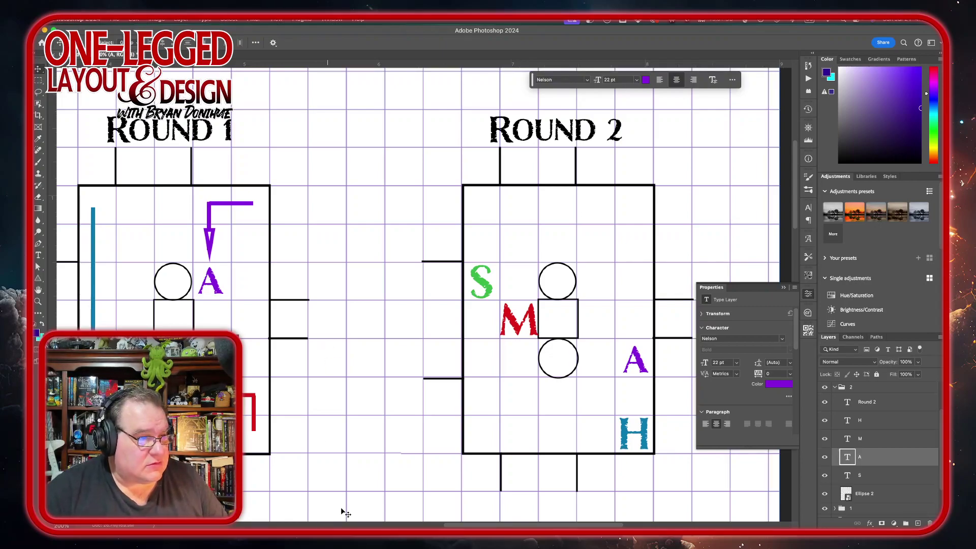
{"action": "left_click", "coordinate": [524, 325]}
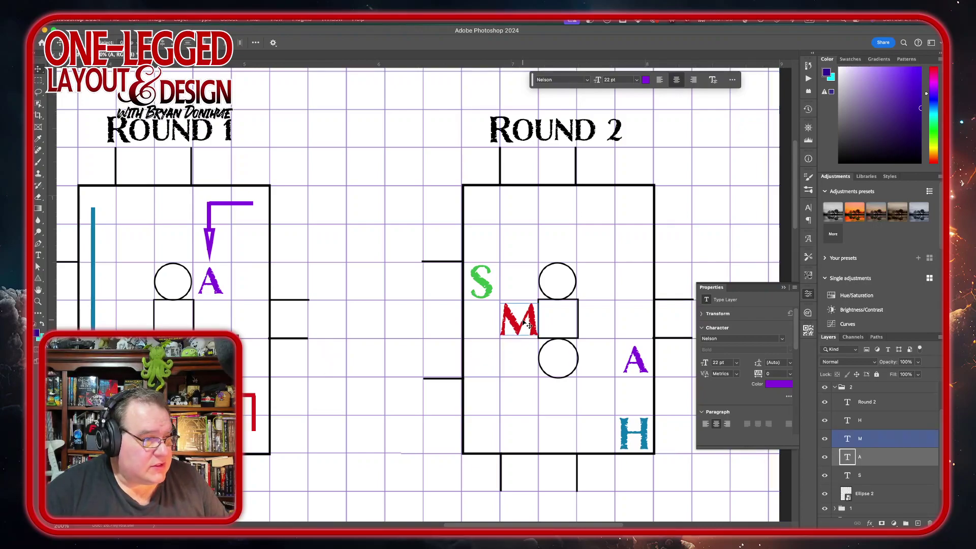
{"action": "left_click", "coordinate": [518, 341]}
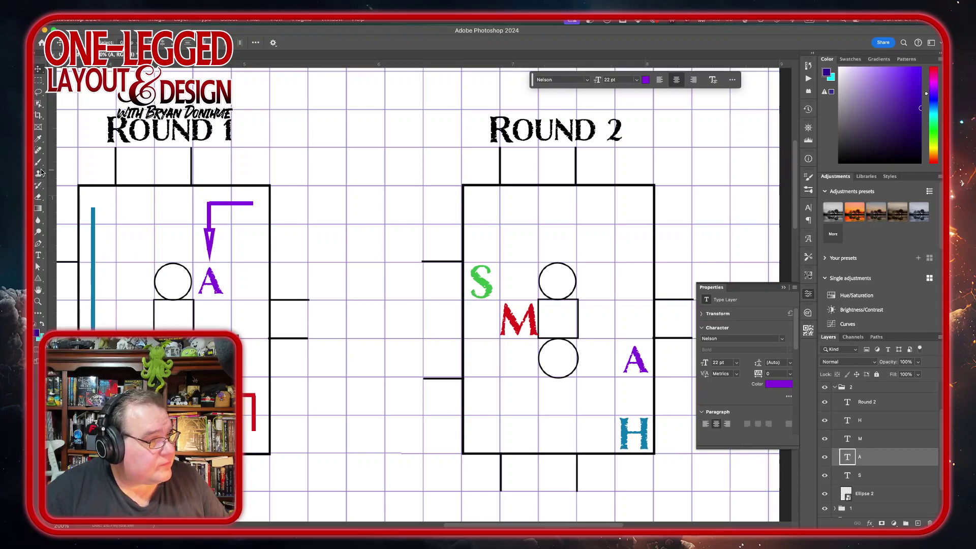
Draw a horizontal line about 0.29 in long below the M, ending under the S, and set its stroke to the S's green.
{"action": "left_click", "coordinate": [882, 477]}
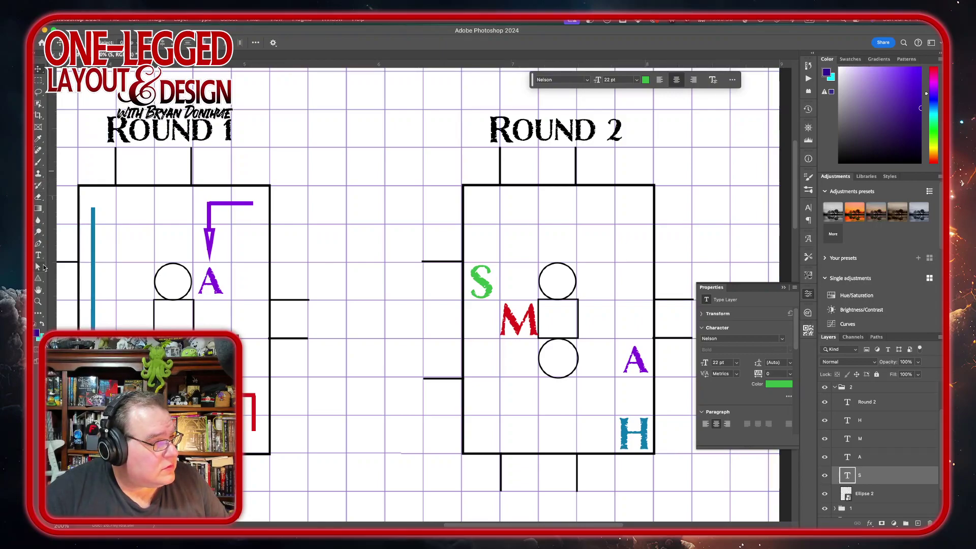
{"action": "left_click", "coordinate": [38, 278]}
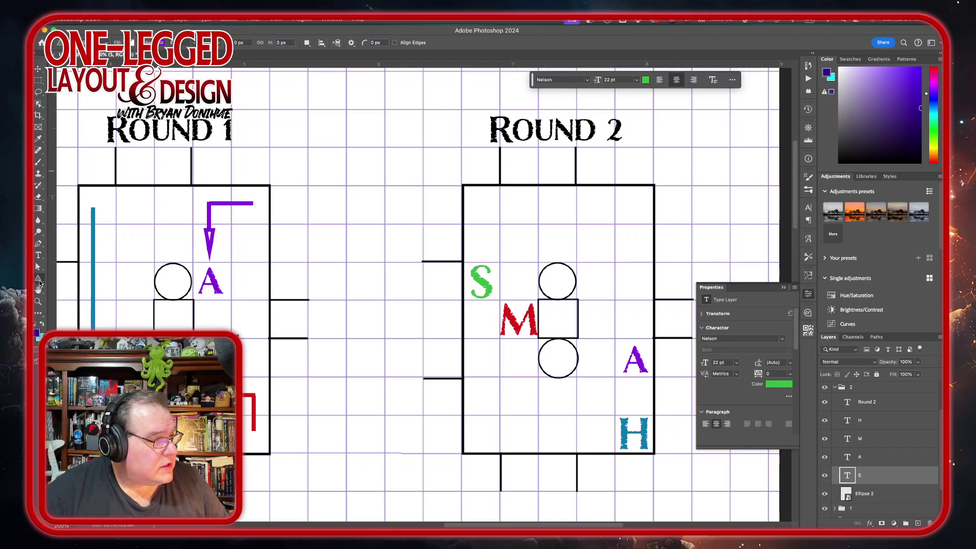
{"action": "right_click", "coordinate": [38, 279]}
{"action": "left_click", "coordinate": [68, 310]}
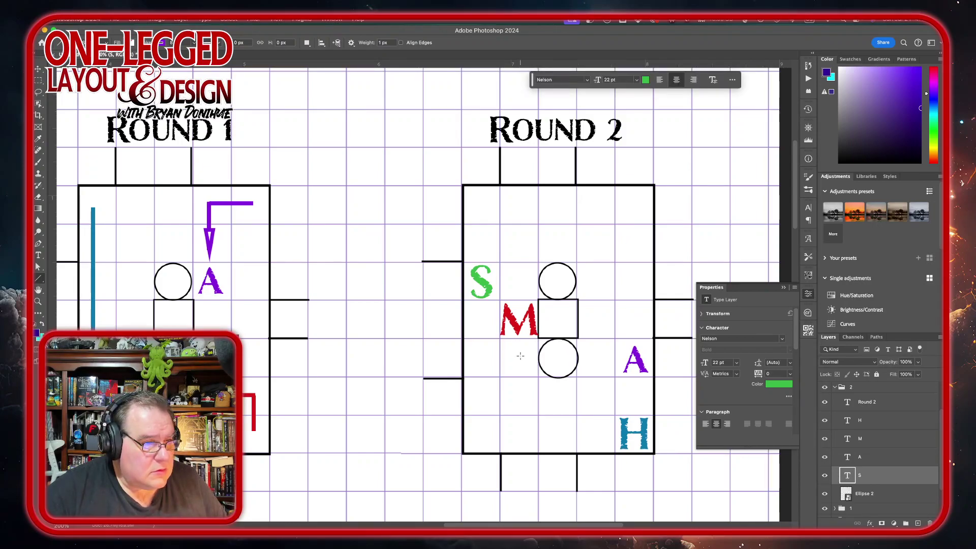
{"action": "left_click_drag", "start_coordinate": [520, 356], "coordinate": [481, 356]}
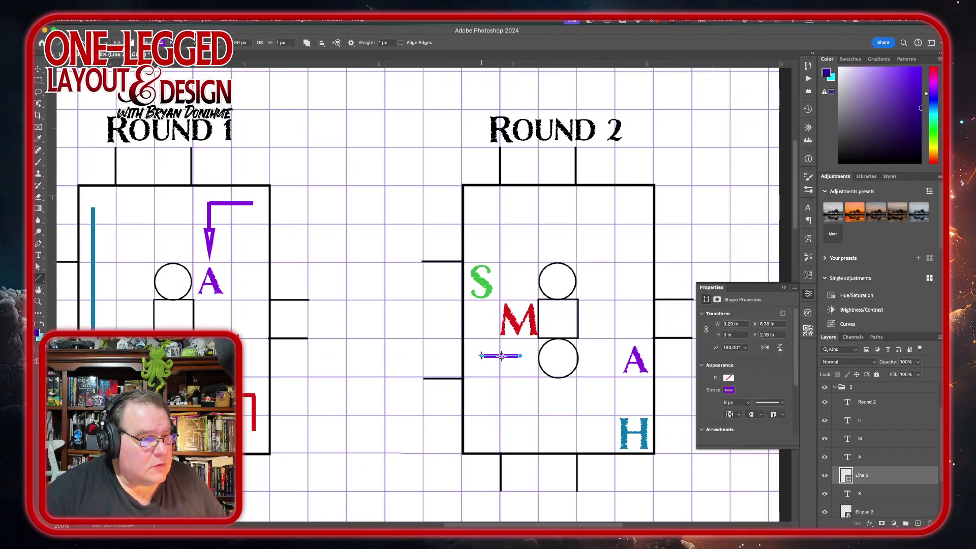
{"action": "left_click", "coordinate": [730, 389]}
{"action": "left_click", "coordinate": [716, 405]}
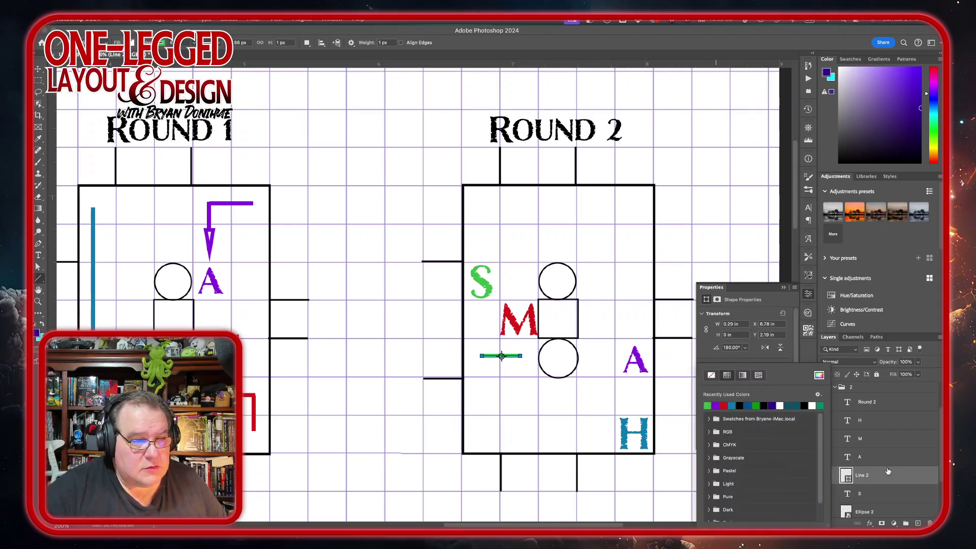
Add a new layer and draw a green vertical line about 0.27 in long from the horizontal line's left end toward the S.
{"action": "left_click", "coordinate": [905, 482]}
{"action": "left_click", "coordinate": [918, 523]}
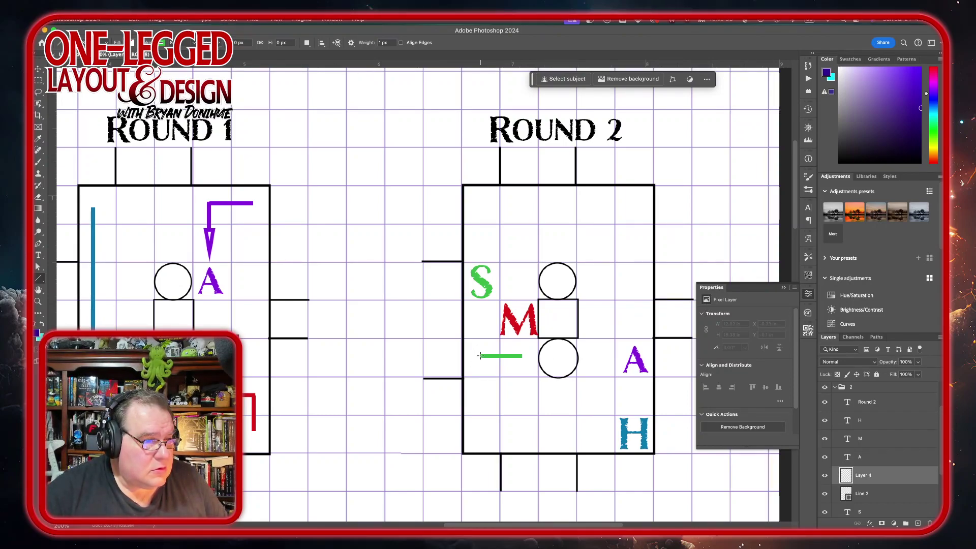
{"action": "left_click_drag", "start_coordinate": [480, 355], "coordinate": [480, 319]}
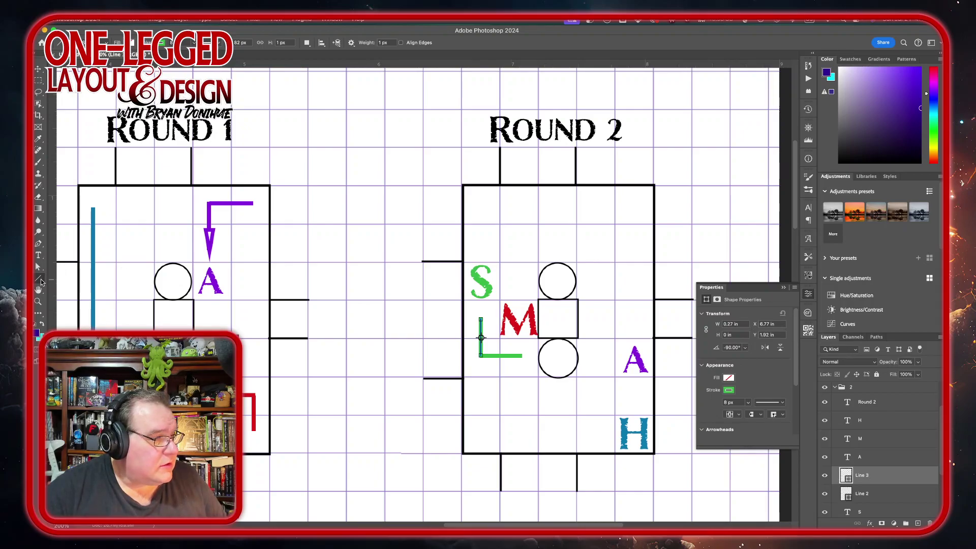
Draw a narrow green triangle about 0.06 in wide and 0.21 in high below the L-shaped line for an arrowhead.
{"action": "left_click", "coordinate": [40, 283]}
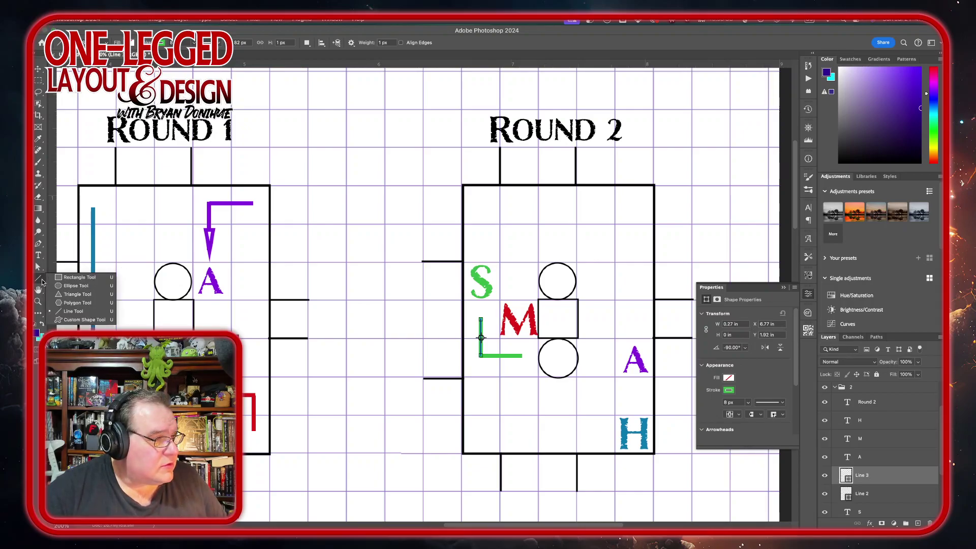
{"action": "left_click", "coordinate": [77, 294]}
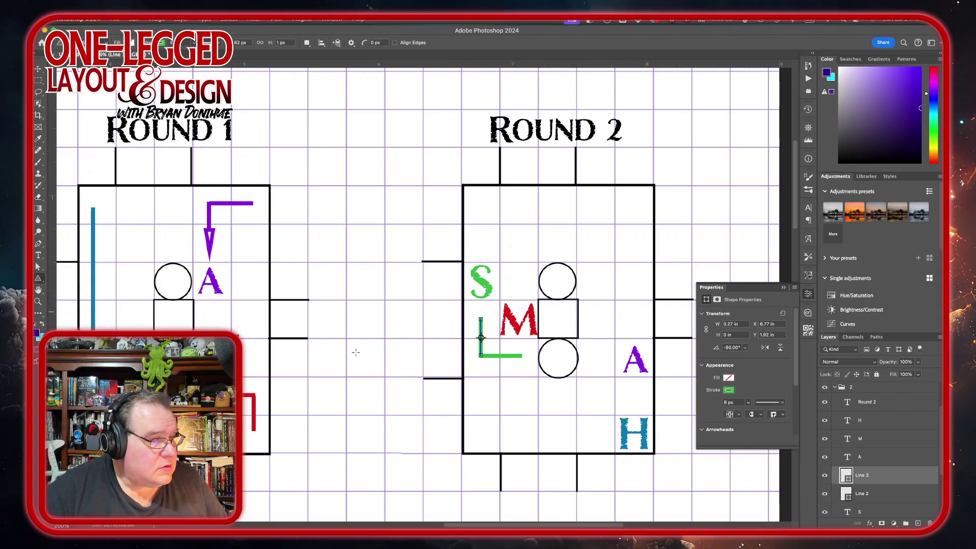
{"action": "left_click_drag", "start_coordinate": [481, 386], "coordinate": [491, 415]}
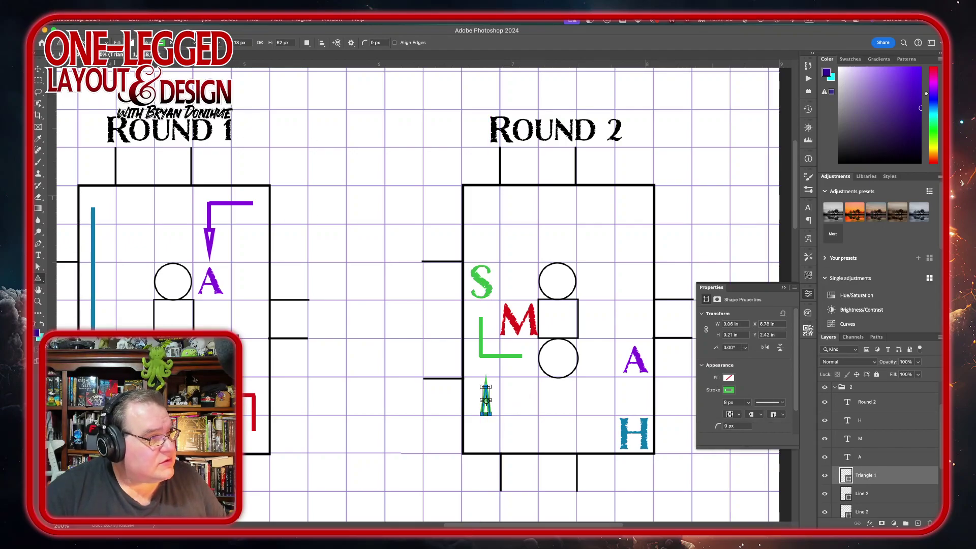
Shorten the green triangle to about 0.16 in high and place it on the vertical line's upper end, pointing at the S.
{"action": "left_click", "coordinate": [38, 70]}
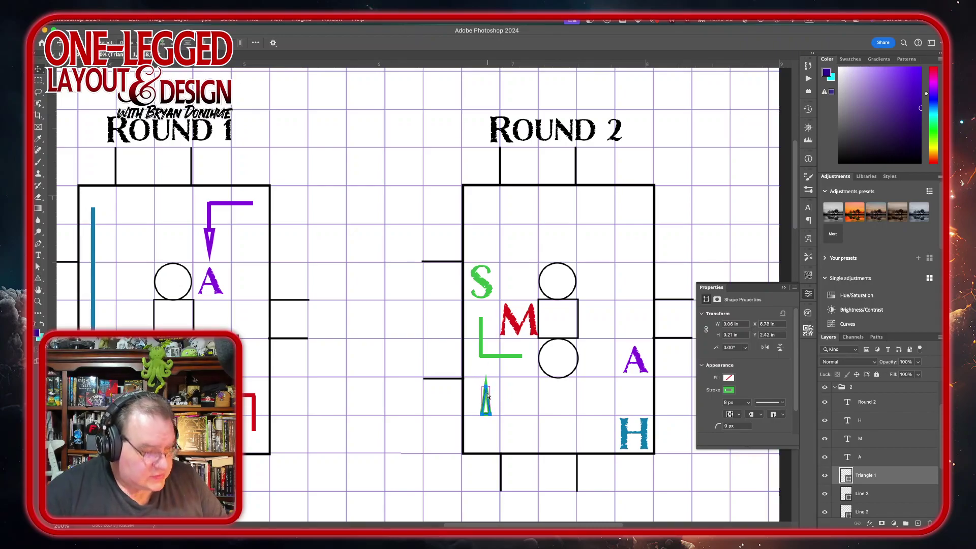
{"action": "key", "text": "super+t"}
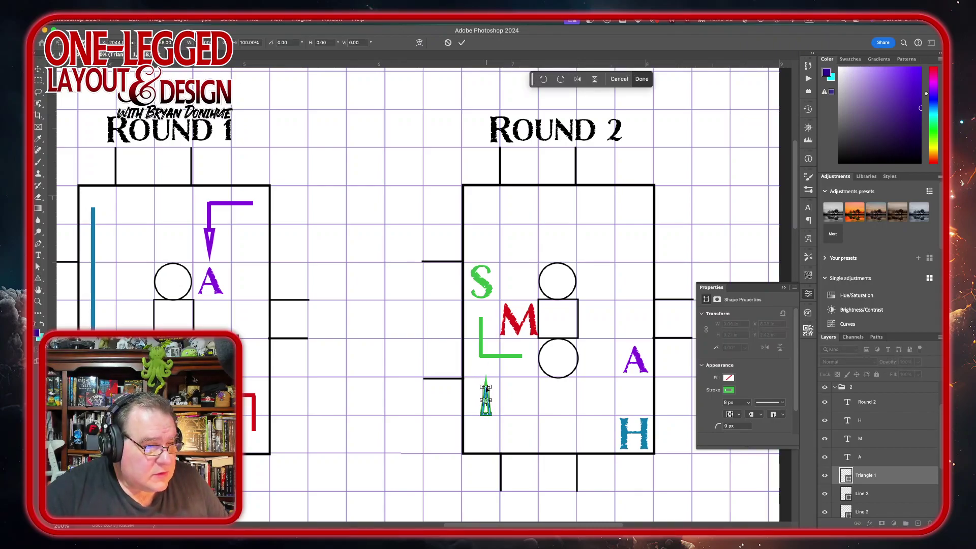
{"action": "left_click_drag", "start_coordinate": [485, 387], "coordinate": [485, 392]}
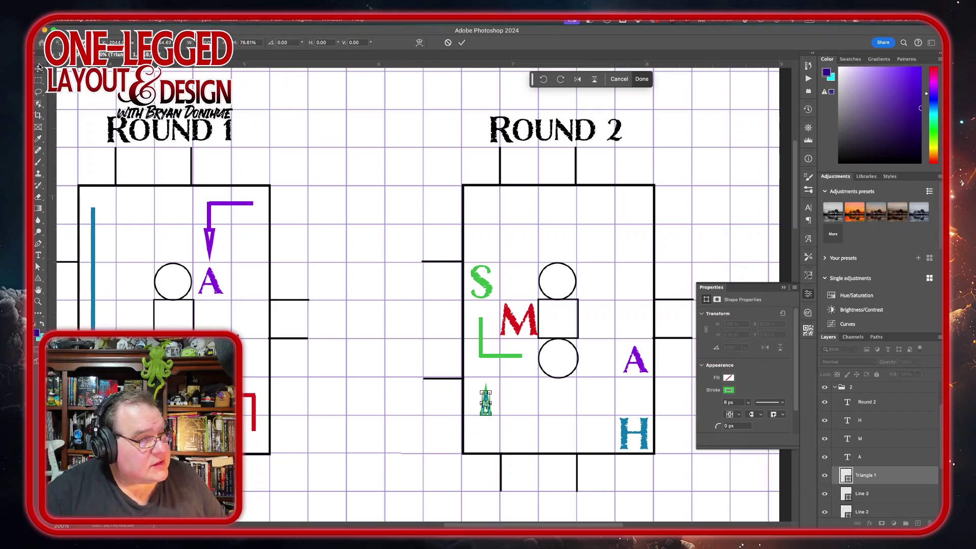
{"action": "key", "text": "Return"}
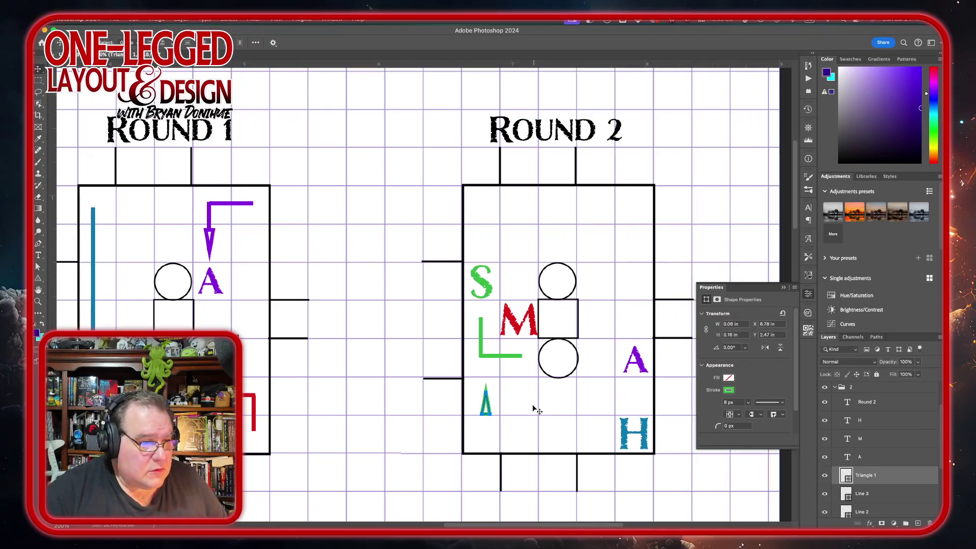
{"action": "left_click_drag", "start_coordinate": [487, 388], "coordinate": [482, 326]}
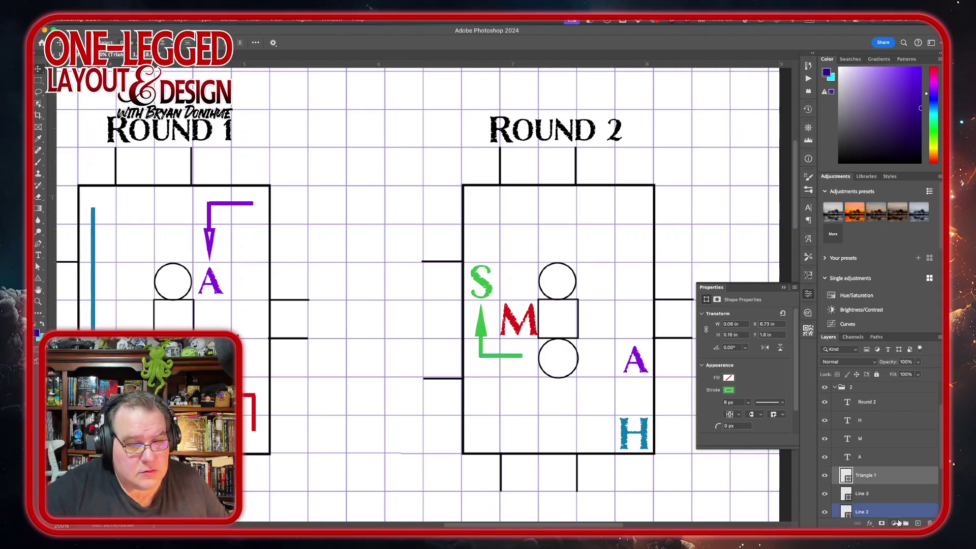
Merge the Triangle 1, Line 3 and Line 2 shapes of the green arrow into one shape layer.
{"action": "left_click", "coordinate": [897, 498]}
{"action": "left_click", "coordinate": [900, 502]}
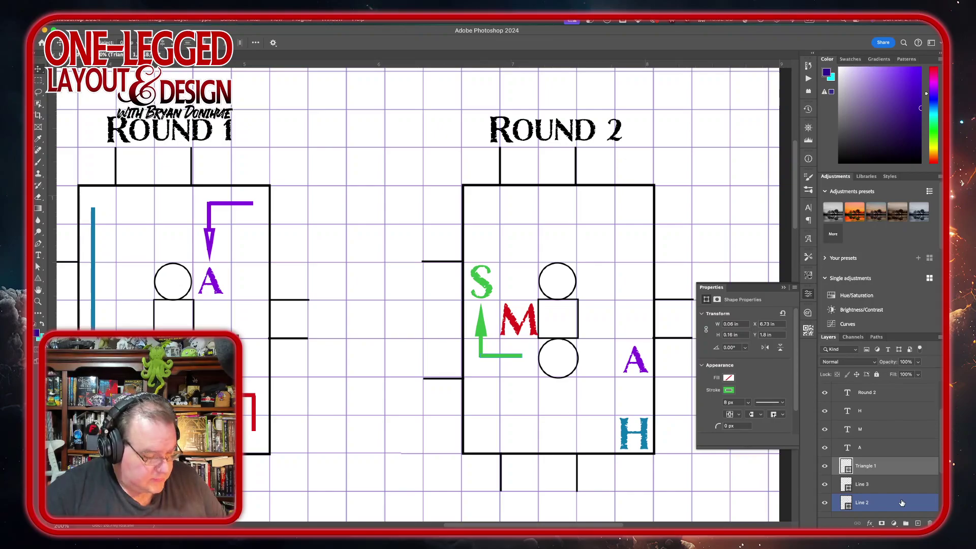
{"action": "left_click", "coordinate": [897, 465], "text": "shift"}
{"action": "right_click", "coordinate": [897, 463]}
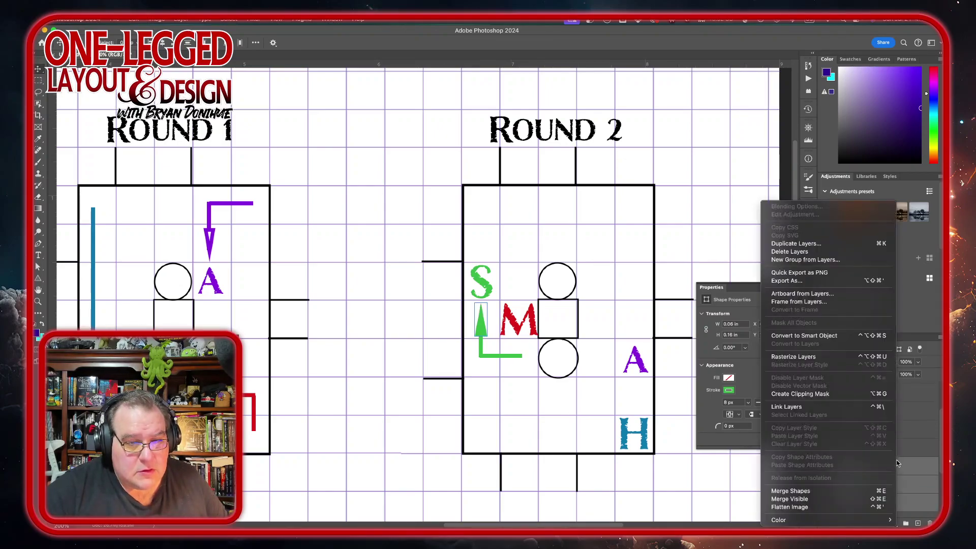
{"action": "left_click", "coordinate": [829, 496]}
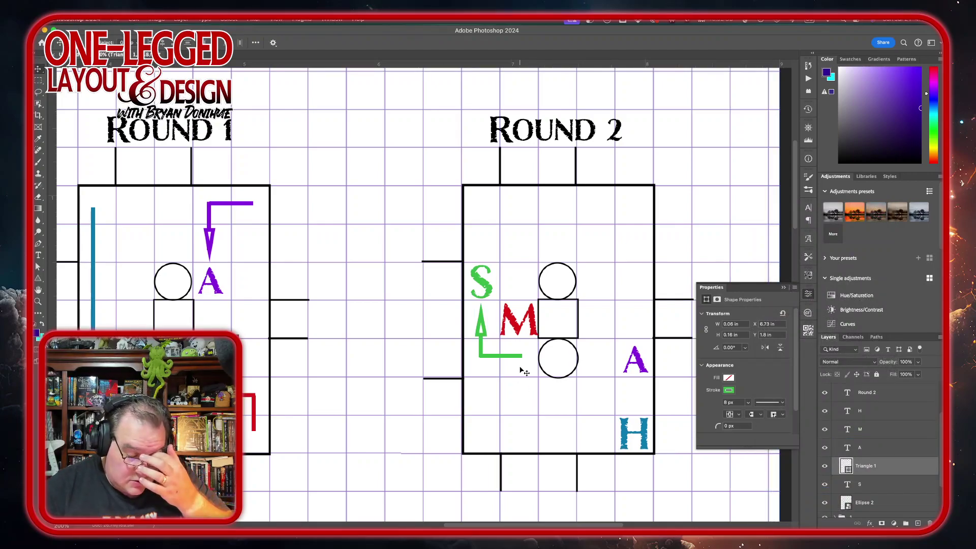
{"action": "left_click", "coordinate": [519, 315]}
{"action": "scroll", "coordinate": [520, 315], "scroll_direction": "down", "scroll_amount": 3}
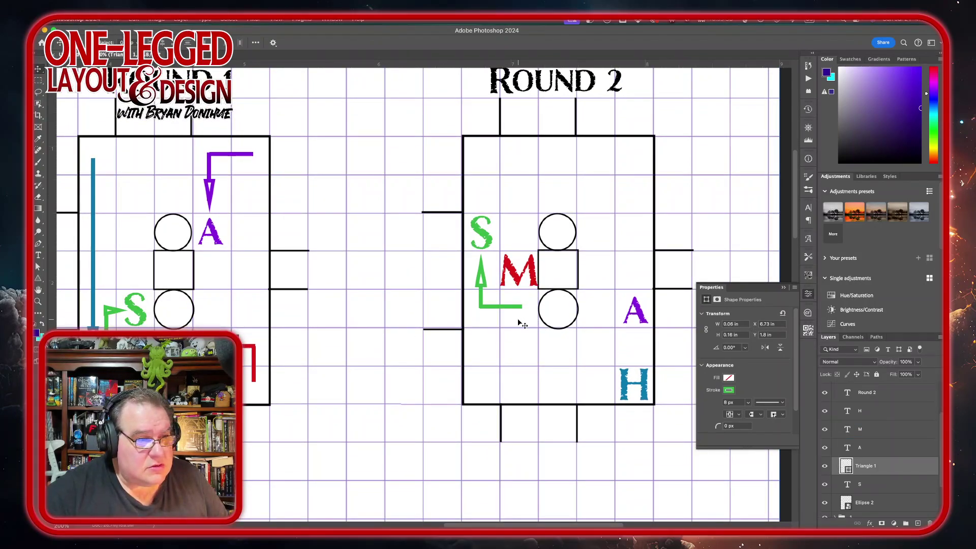
{"action": "scroll", "coordinate": [520, 315], "scroll_direction": "right", "scroll_amount": 5}
{"action": "scroll", "coordinate": [520, 318], "scroll_direction": "up", "scroll_amount": 1}
{"action": "scroll", "coordinate": [520, 323], "scroll_direction": "left", "scroll_amount": 5}
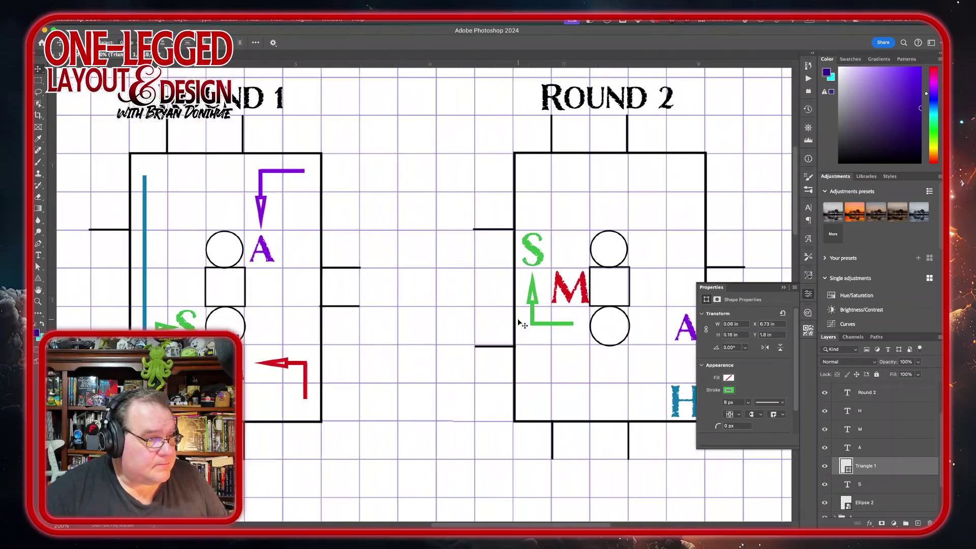
{"action": "scroll", "coordinate": [520, 324], "scroll_direction": "right", "scroll_amount": 2}
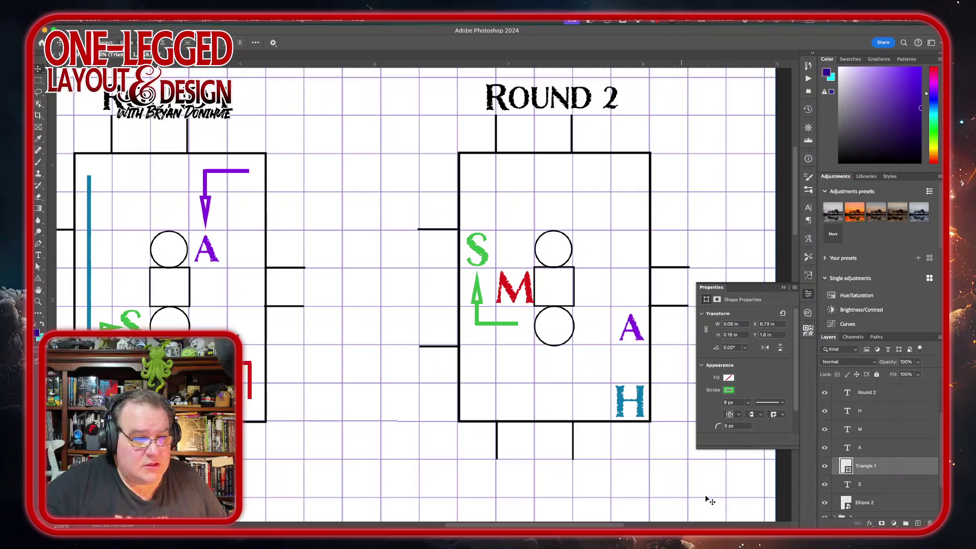
Draw a horizontal line about 0.3 in long below Round 2's lower circle, placing it directly above the M layer.
{"action": "left_click", "coordinate": [907, 448]}
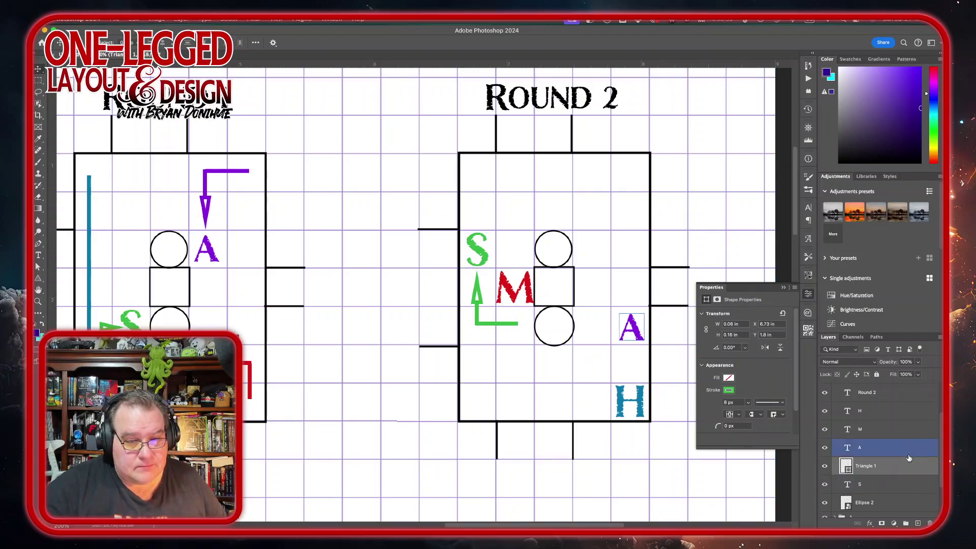
{"action": "left_click", "coordinate": [895, 516]}
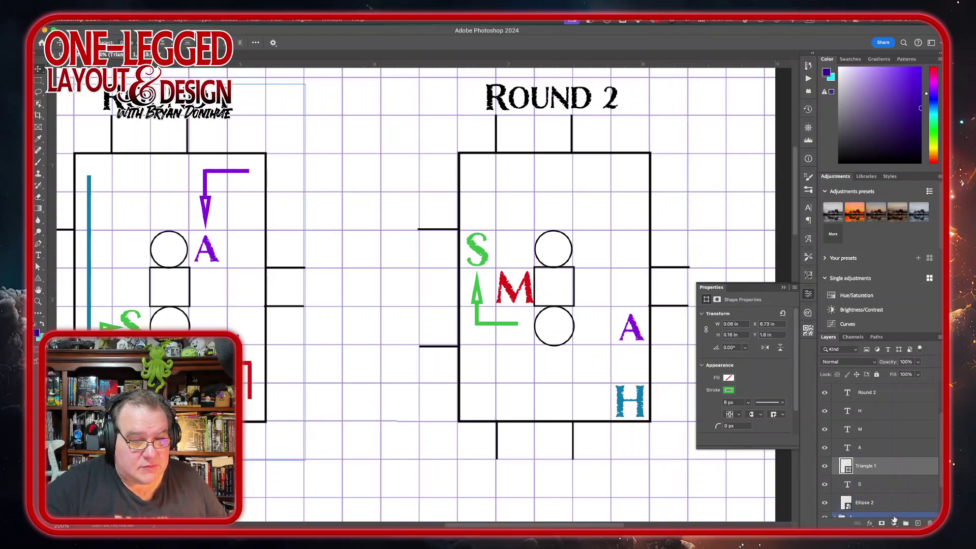
{"action": "left_click", "coordinate": [902, 487]}
{"action": "left_click", "coordinate": [905, 440]}
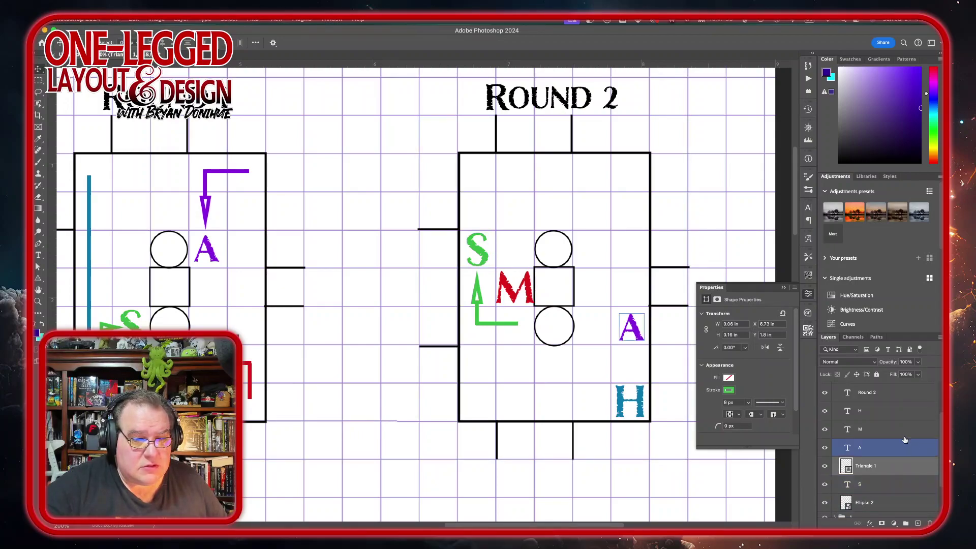
{"action": "left_click", "coordinate": [905, 441]}
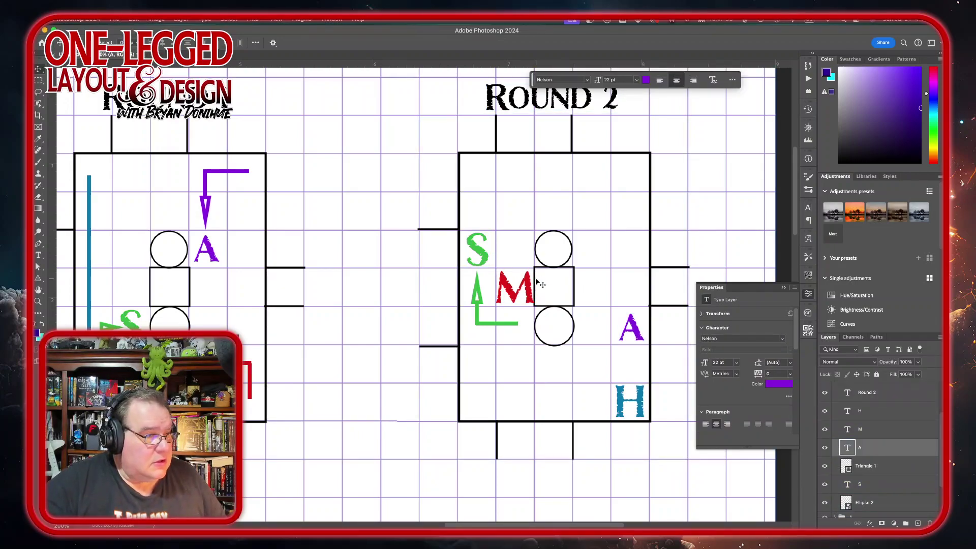
{"action": "left_click", "coordinate": [899, 429]}
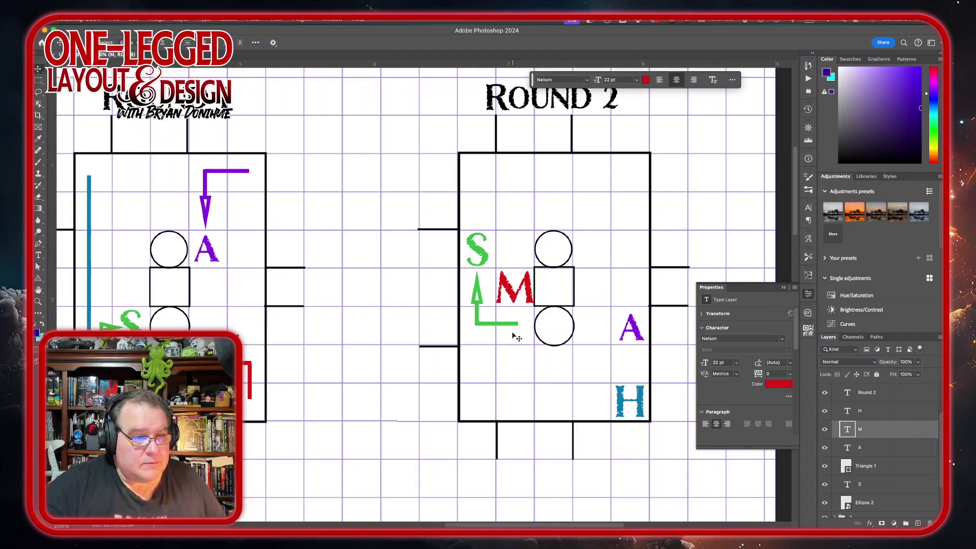
{"action": "left_click", "coordinate": [38, 278]}
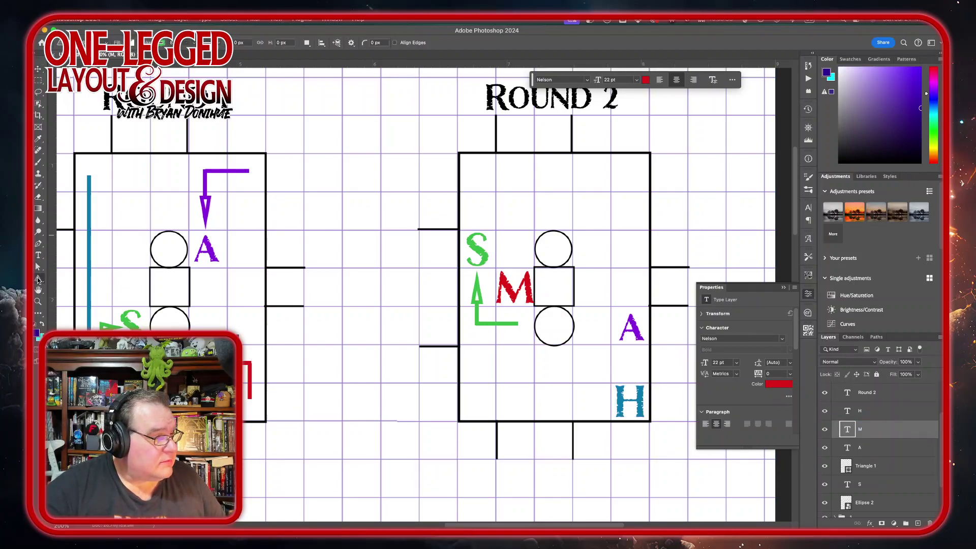
{"action": "left_click", "coordinate": [72, 311]}
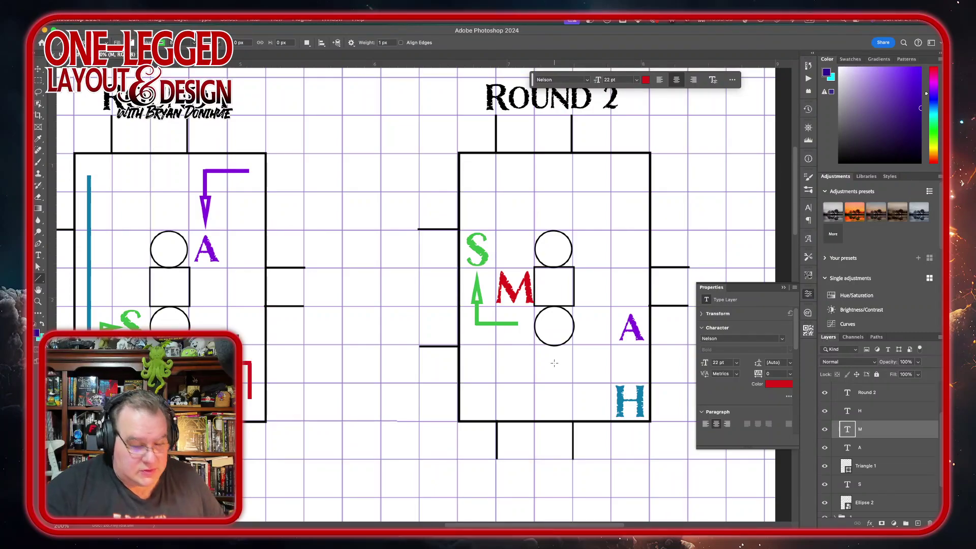
{"action": "left_click_drag", "start_coordinate": [554, 363], "coordinate": [514, 363]}
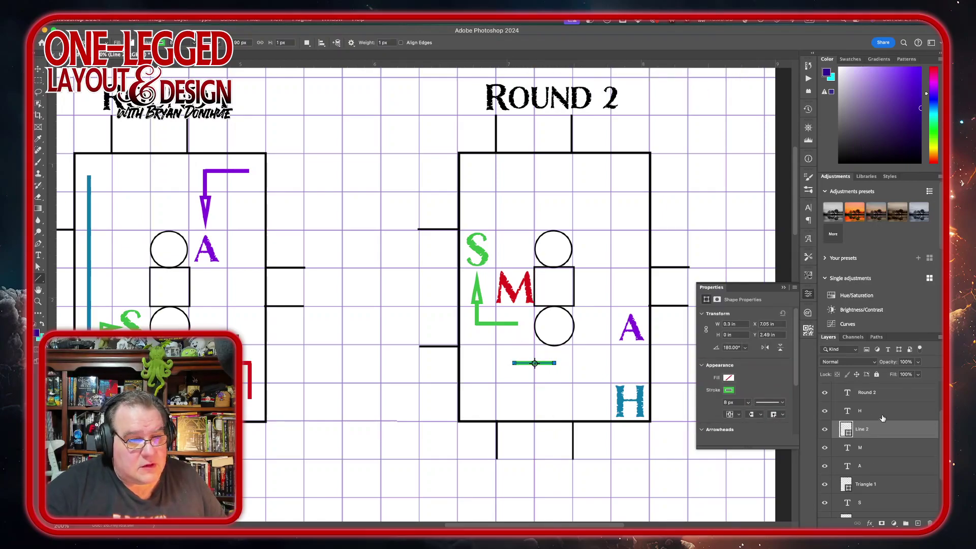
Set the horizontal line's stroke to red and, on a new layer, draw a vertical line about 0.26 in long from its left end toward the M.
{"action": "left_click", "coordinate": [729, 391]}
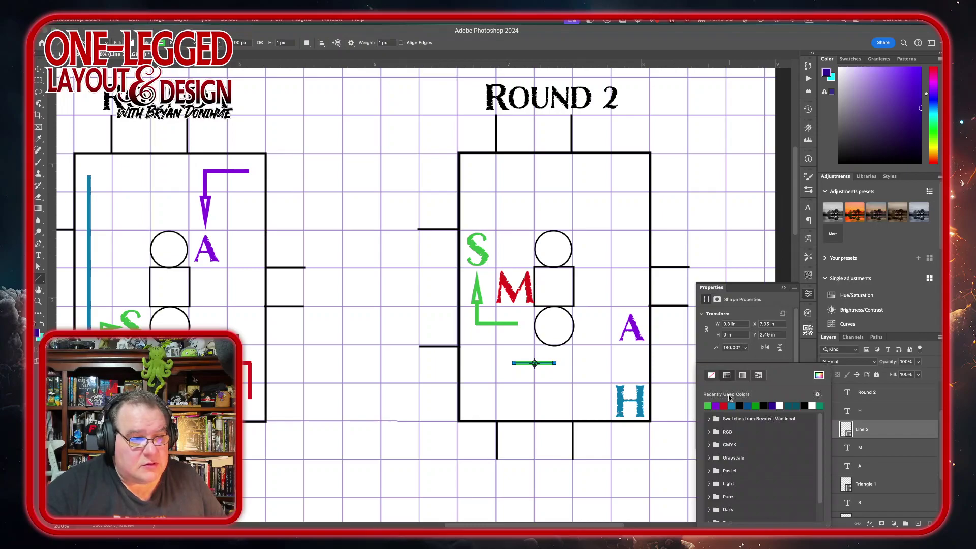
{"action": "left_click", "coordinate": [707, 405]}
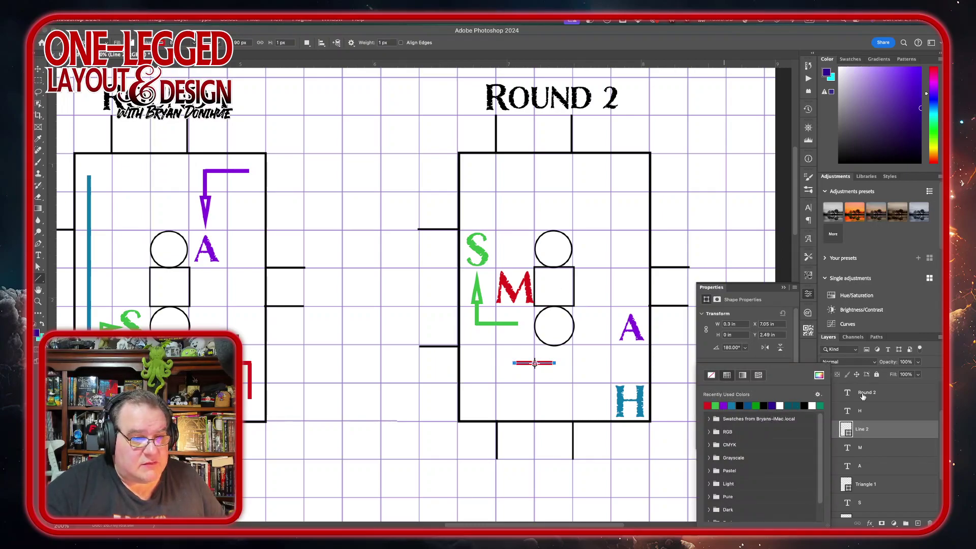
{"action": "left_click", "coordinate": [910, 433]}
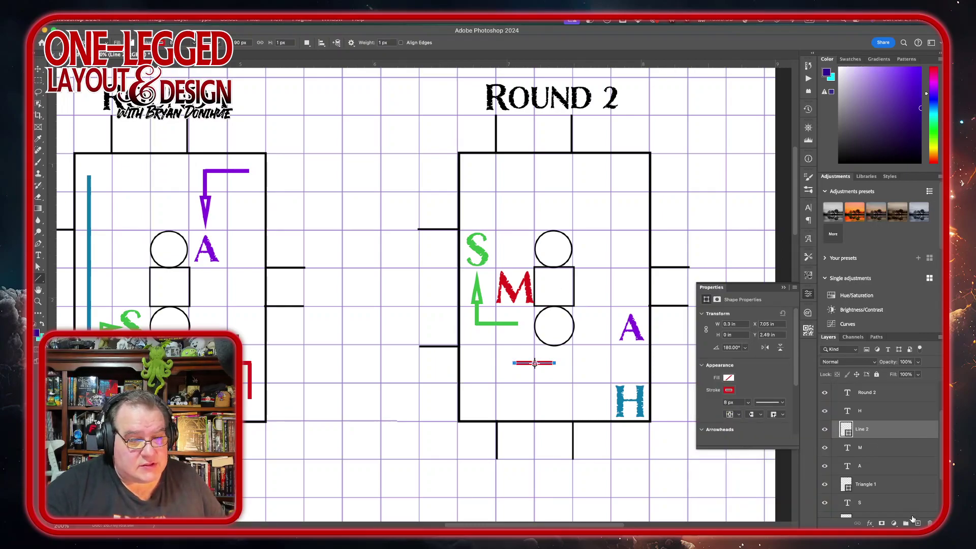
{"action": "left_click", "coordinate": [918, 523]}
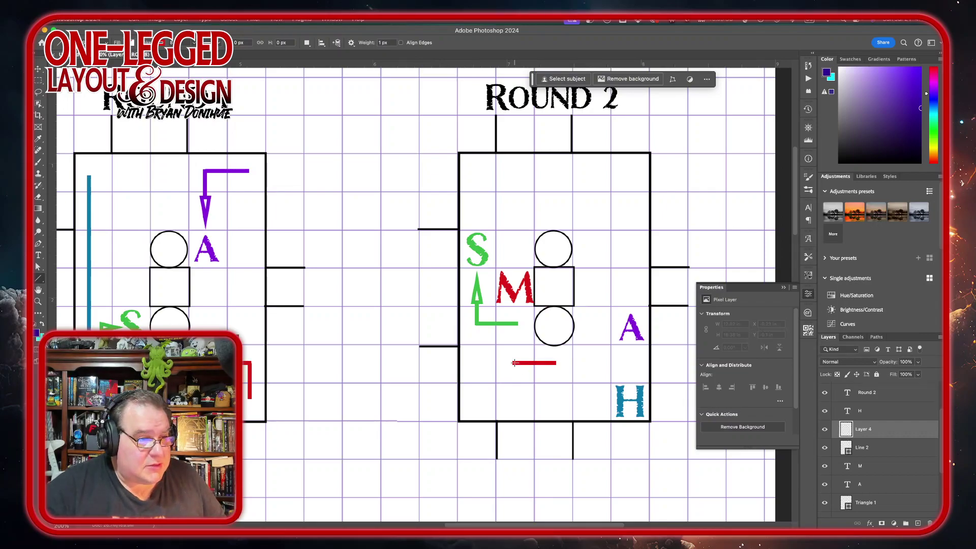
{"action": "left_click_drag", "start_coordinate": [514, 362], "coordinate": [515, 328]}
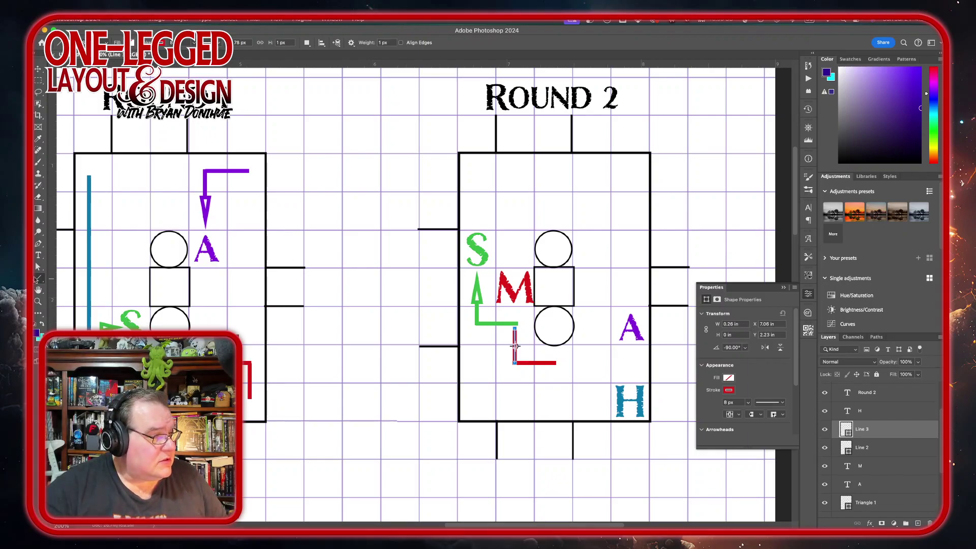
Draw a red triangle about 0.07 in wide, shorten it to about 0.16 in high and place it on the vertical line's upper end, below the M.
{"action": "right_click", "coordinate": [38, 278]}
{"action": "left_click", "coordinate": [65, 295]}
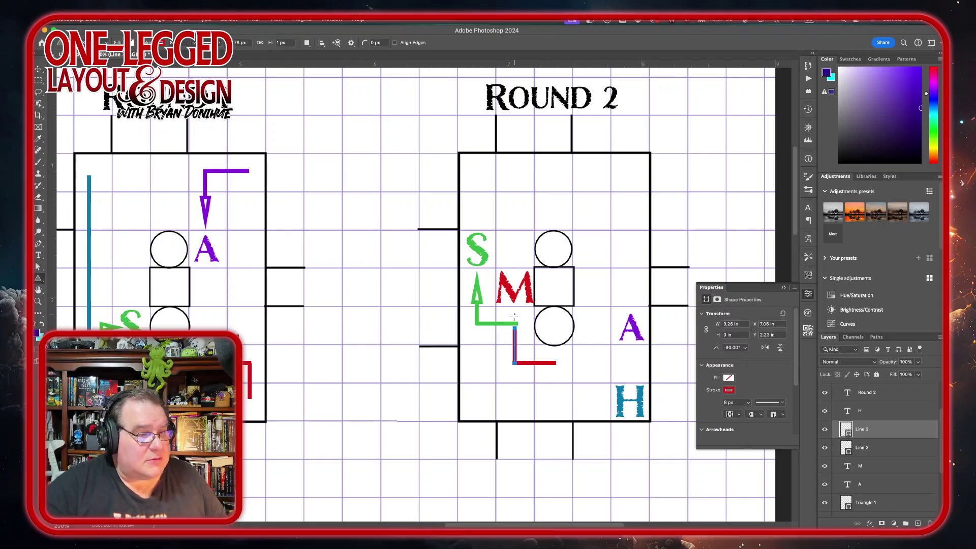
{"action": "left_click_drag", "start_coordinate": [515, 314], "coordinate": [506, 341]}
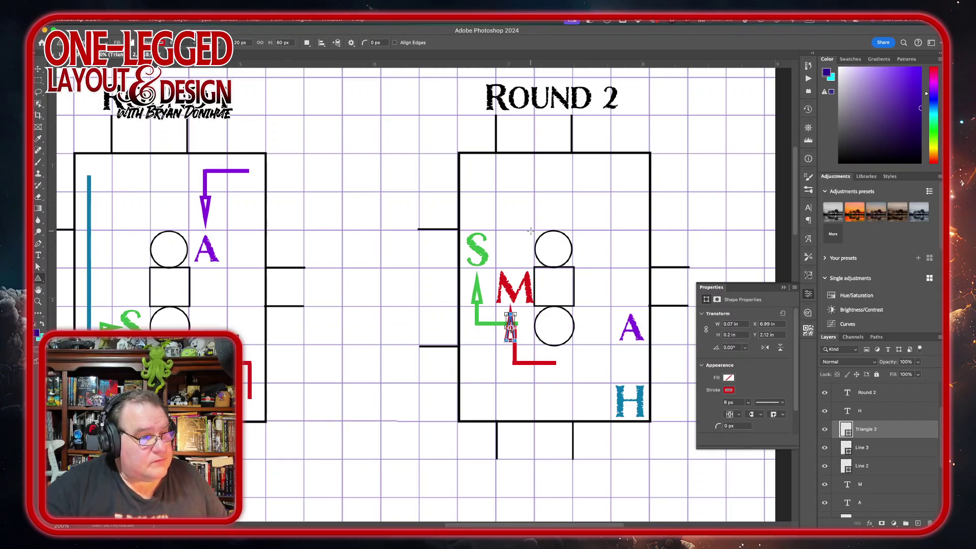
{"action": "key", "text": "v"}
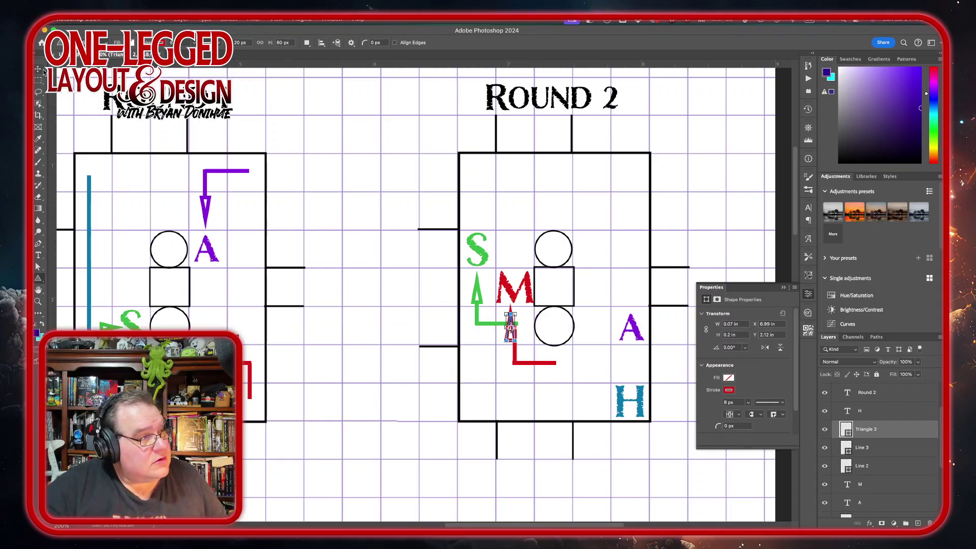
{"action": "mouse_move", "coordinate": [510, 330]}
{"action": "left_mouse_down"}
{"action": "mouse_move", "coordinate": [510, 319]}
{"action": "mouse_move", "coordinate": [517, 335]}
{"action": "left_mouse_up"}
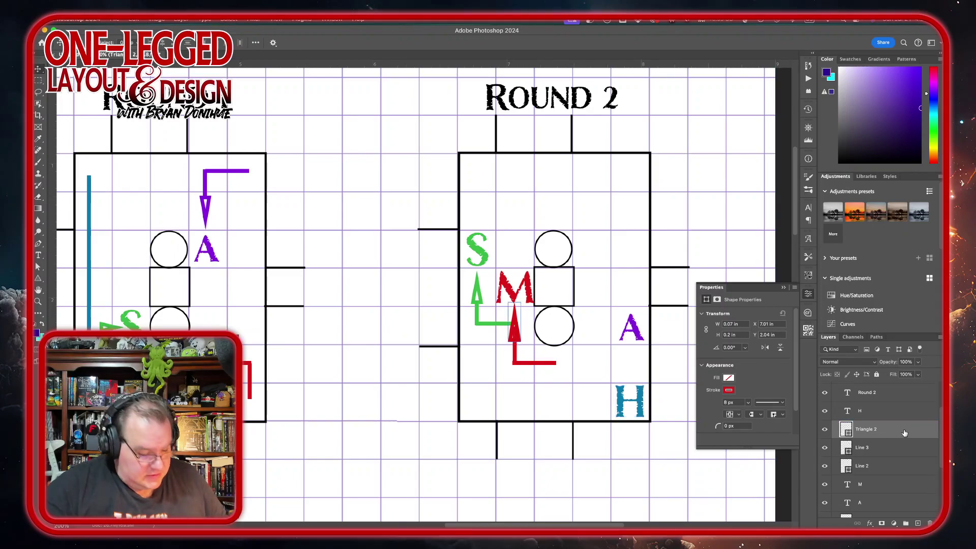
{"action": "key", "text": "super+t"}
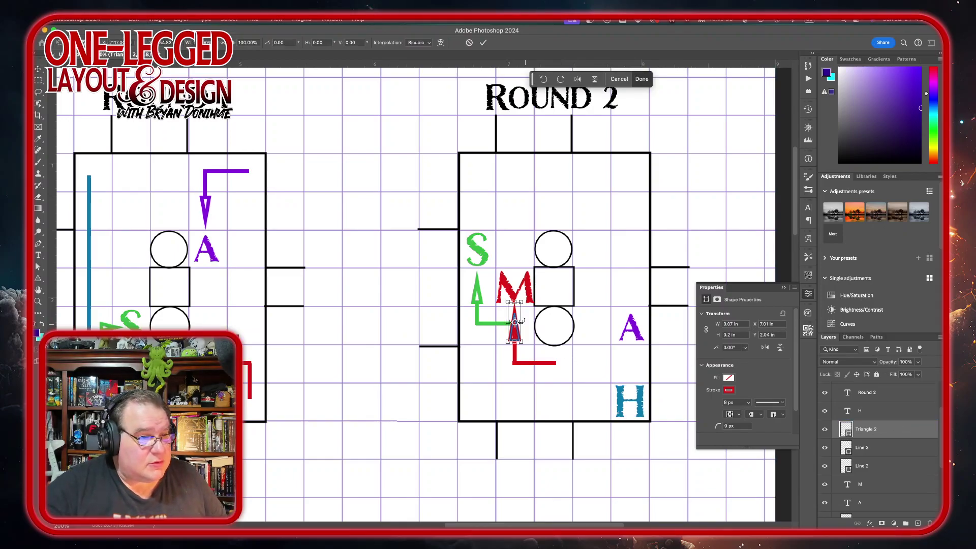
{"action": "left_click_drag", "start_coordinate": [513, 302], "coordinate": [514, 310]}
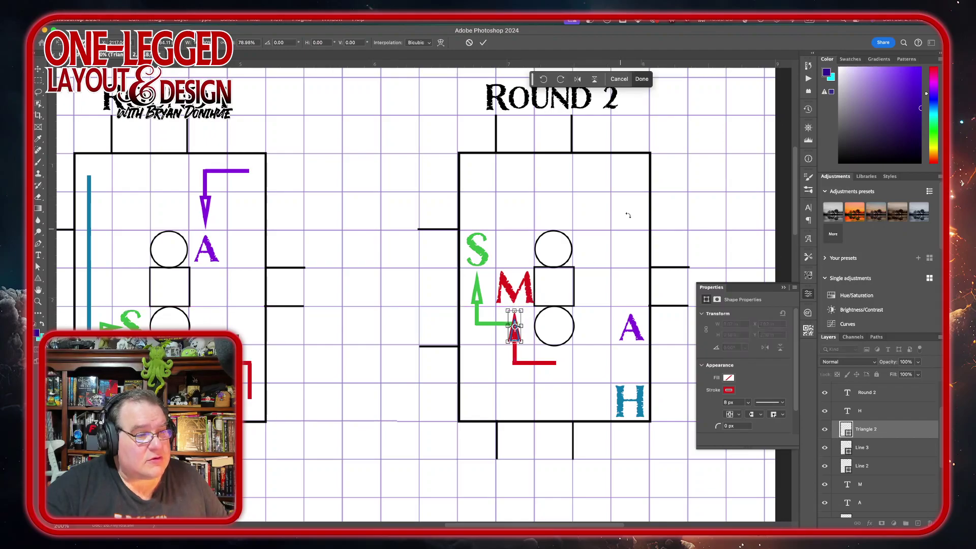
{"action": "left_click", "coordinate": [483, 44]}
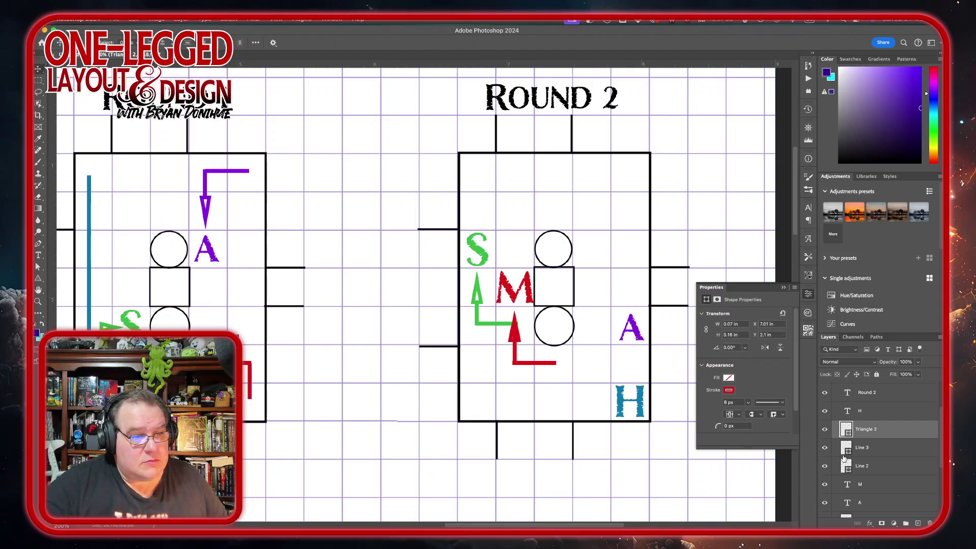
Merge the Triangle 2, Line 3 and Line 2 shapes of the red arrow into one shape layer.
{"action": "left_click", "coordinate": [878, 466]}
{"action": "left_click", "coordinate": [885, 467], "text": "shift"}
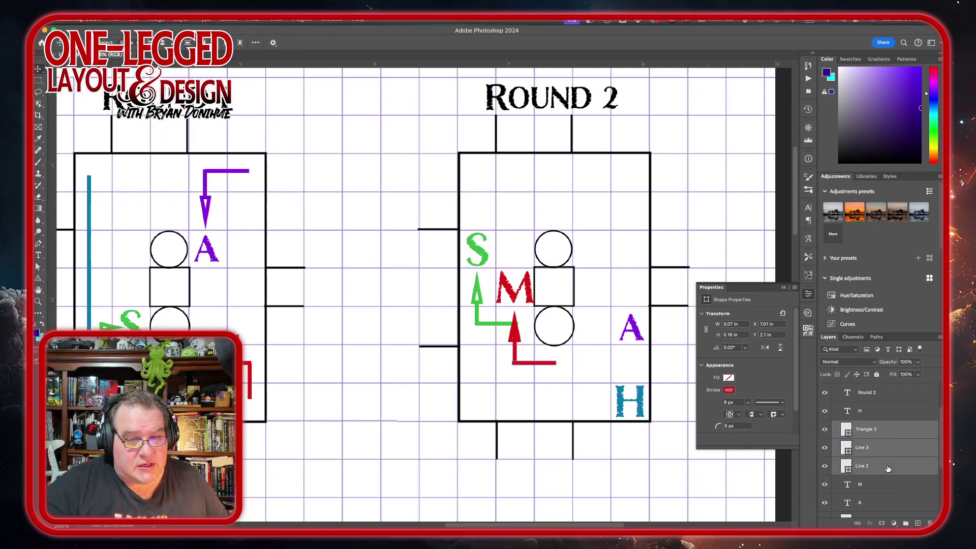
{"action": "right_click", "coordinate": [888, 468]}
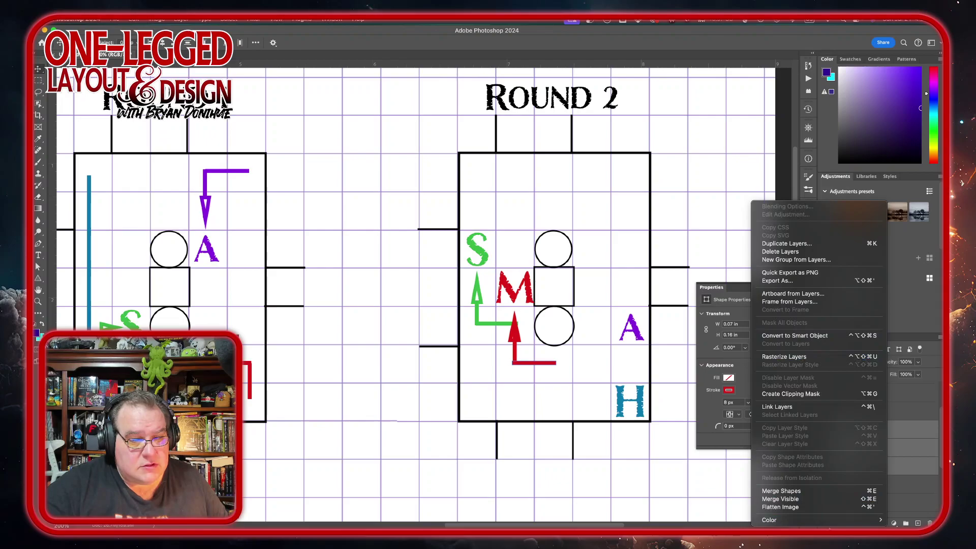
{"action": "left_click", "coordinate": [804, 495]}
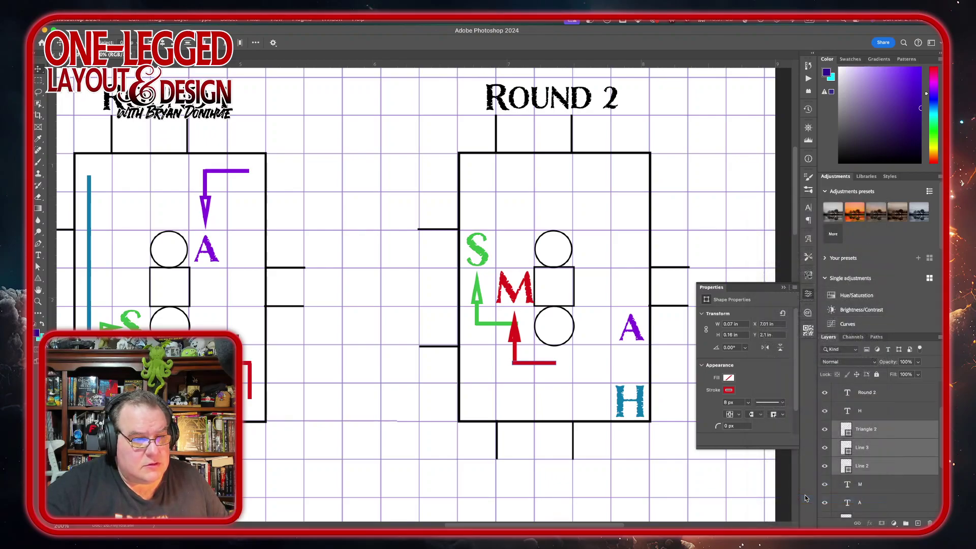
{"action": "key", "text": "super+e"}
{"action": "key", "text": "super+z"}
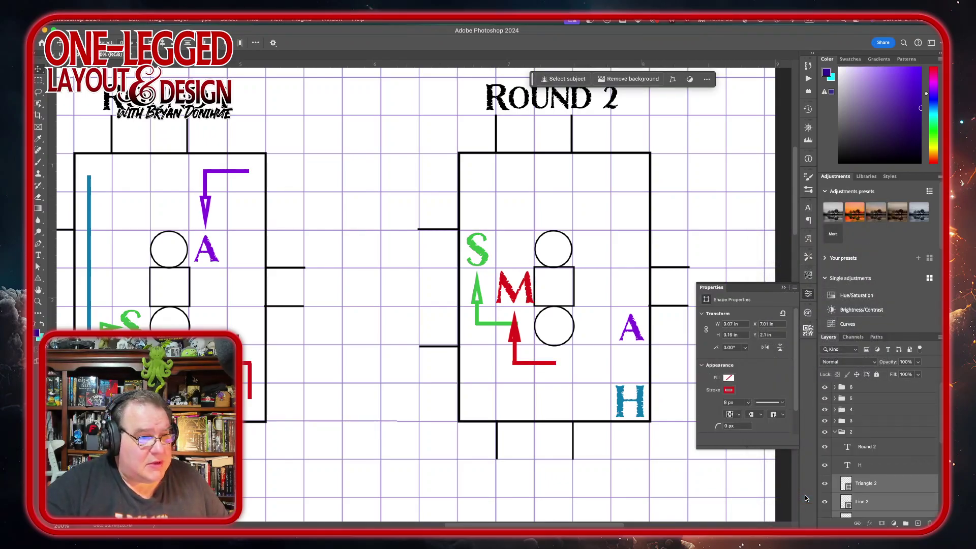
{"action": "scroll", "coordinate": [924, 474], "scroll_direction": "down", "scroll_amount": 3}
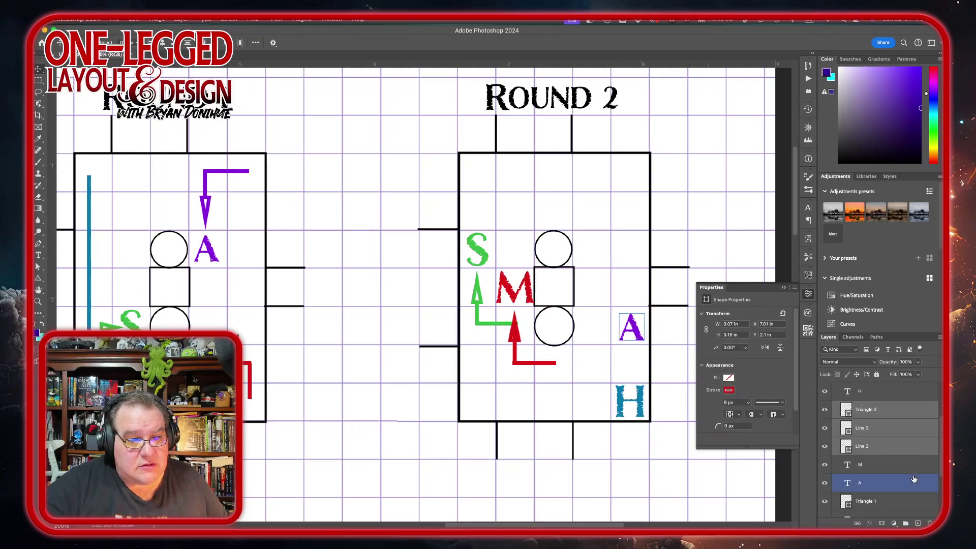
{"action": "right_click", "coordinate": [893, 426]}
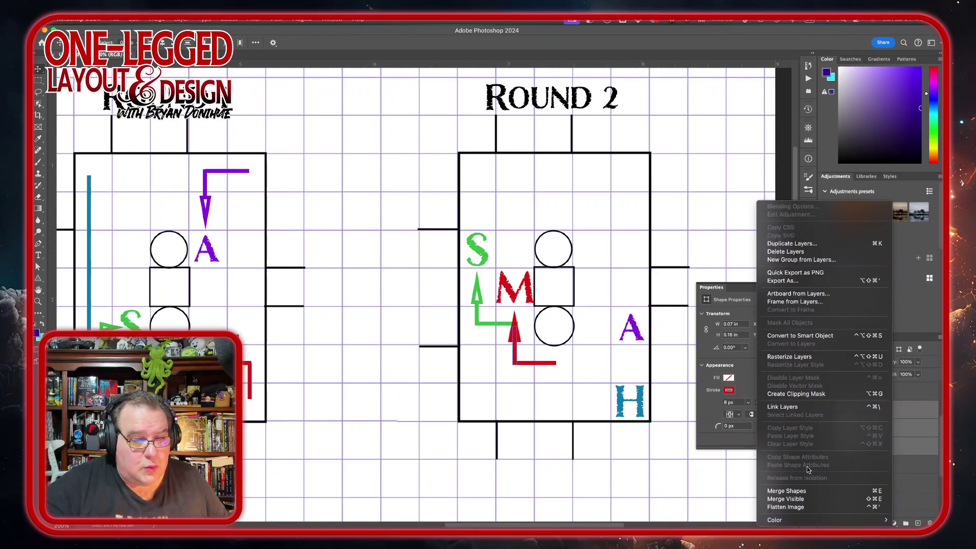
{"action": "left_click", "coordinate": [796, 492]}
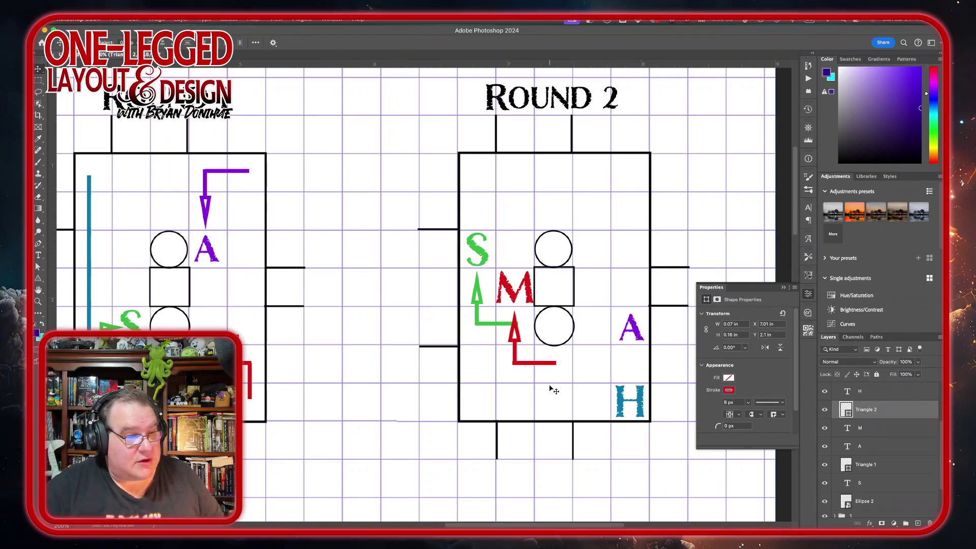
Above the H layer, draw a horizontal line about 0.85 in long near Round 2's lower wall, from below the S toward the H.
{"action": "scroll", "coordinate": [550, 389], "scroll_direction": "down", "scroll_amount": 1}
{"action": "scroll", "coordinate": [552, 389], "scroll_direction": "right", "scroll_amount": 3}
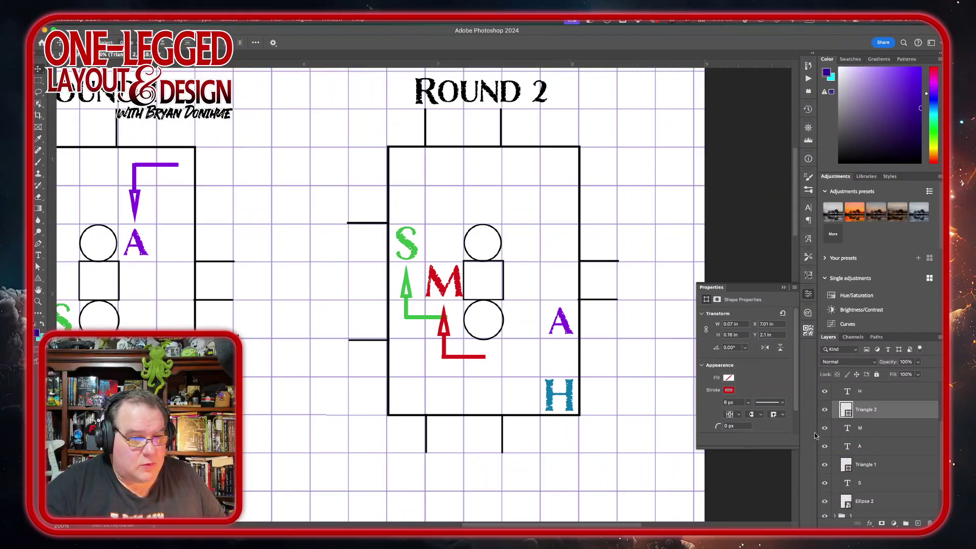
{"action": "left_click", "coordinate": [890, 396]}
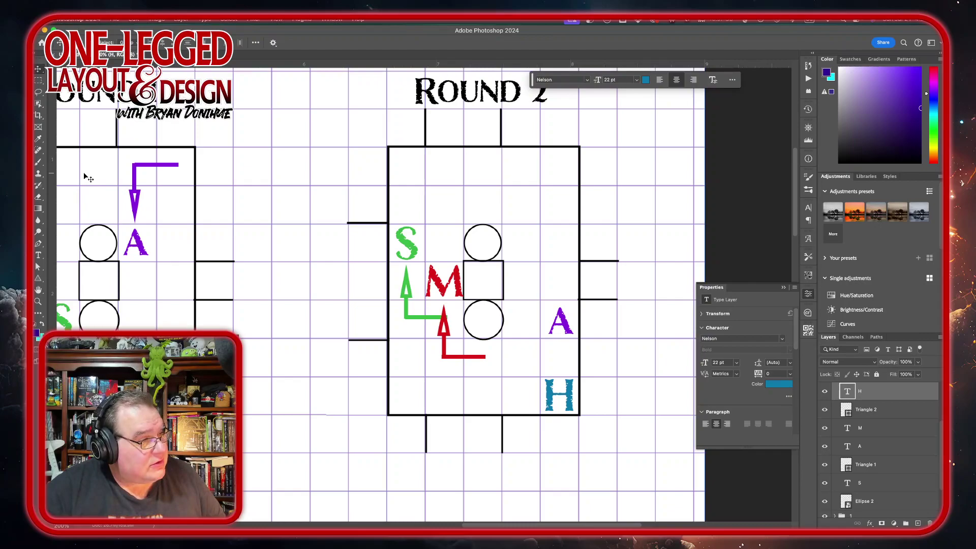
{"action": "left_click", "coordinate": [38, 281]}
{"action": "left_click_drag", "start_coordinate": [38, 280], "coordinate": [64, 311]}
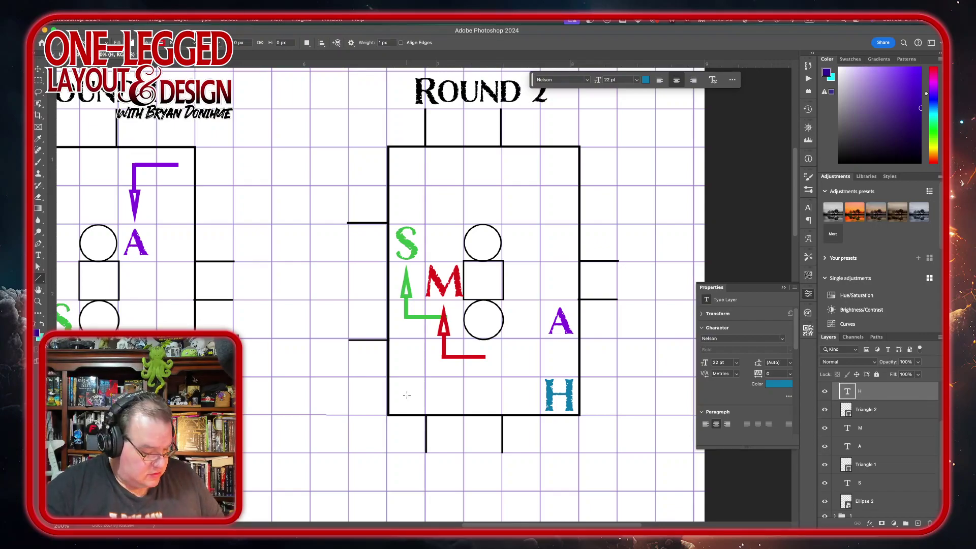
{"action": "left_click_drag", "start_coordinate": [407, 395], "coordinate": [520, 391]}
{"action": "scroll", "coordinate": [500, 352], "scroll_direction": "left", "scroll_amount": 10}
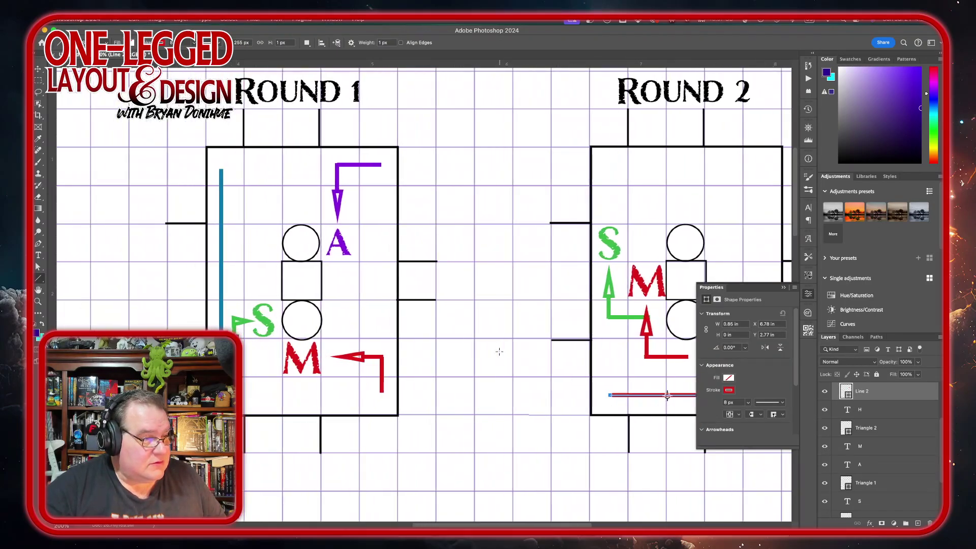
{"action": "scroll", "coordinate": [500, 352], "scroll_direction": "right", "scroll_amount": 5}
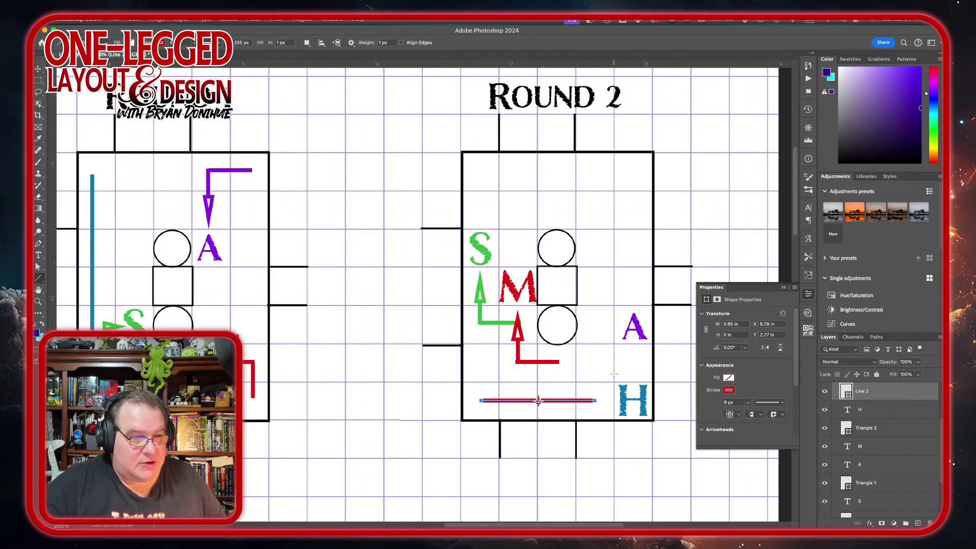
Set the lower horizontal line's stroke to blue and draw a blue triangle about 0.05 in wide and 0.2 in high above its right end.
{"action": "left_click", "coordinate": [728, 393]}
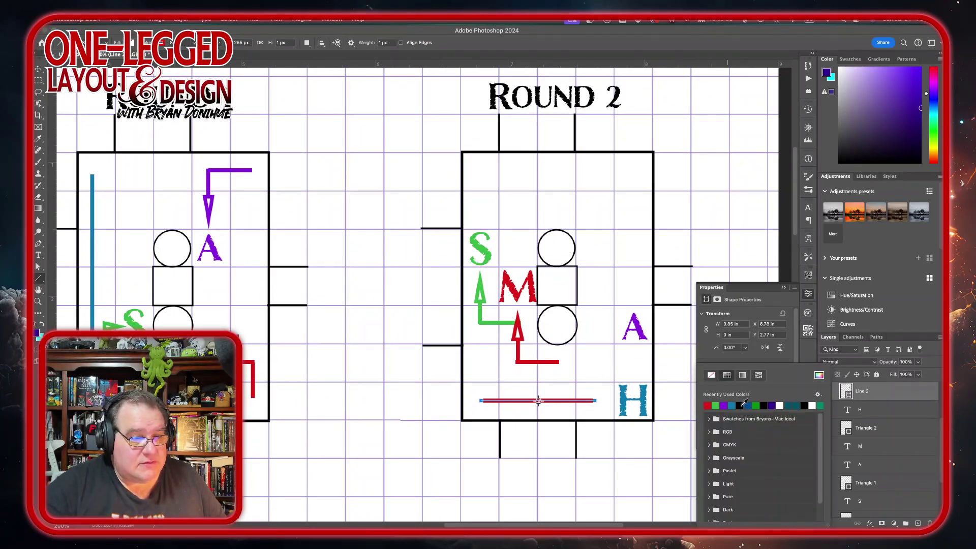
{"action": "left_click", "coordinate": [708, 405]}
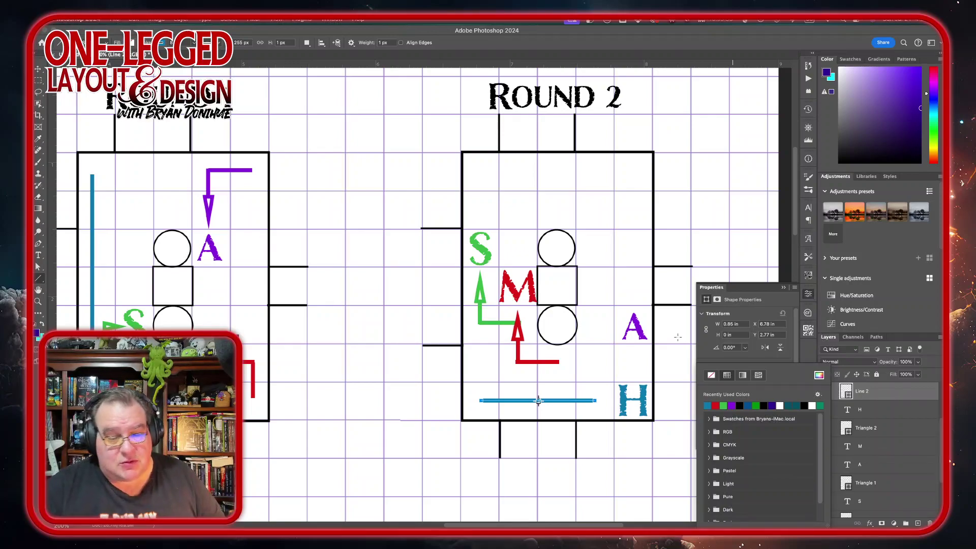
{"action": "left_click", "coordinate": [39, 281]}
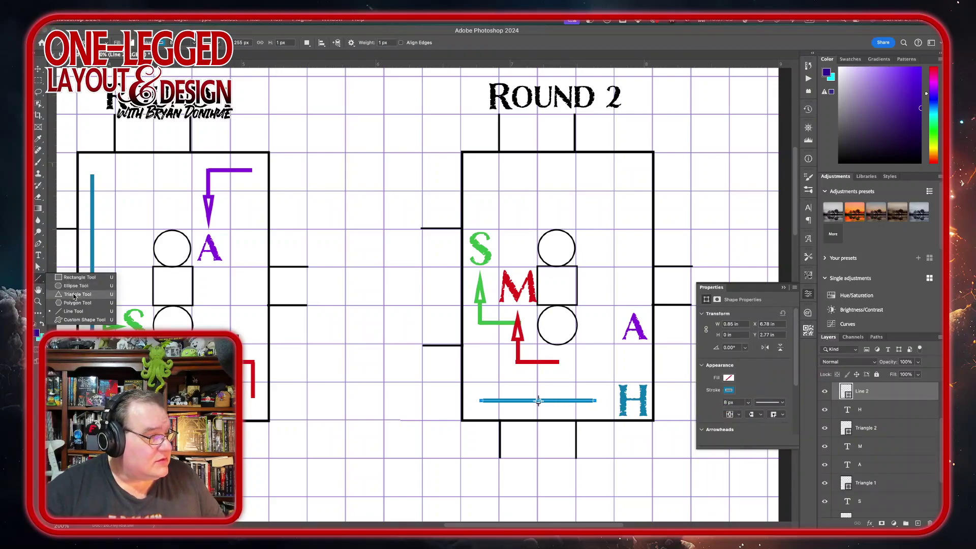
{"action": "left_click", "coordinate": [74, 296]}
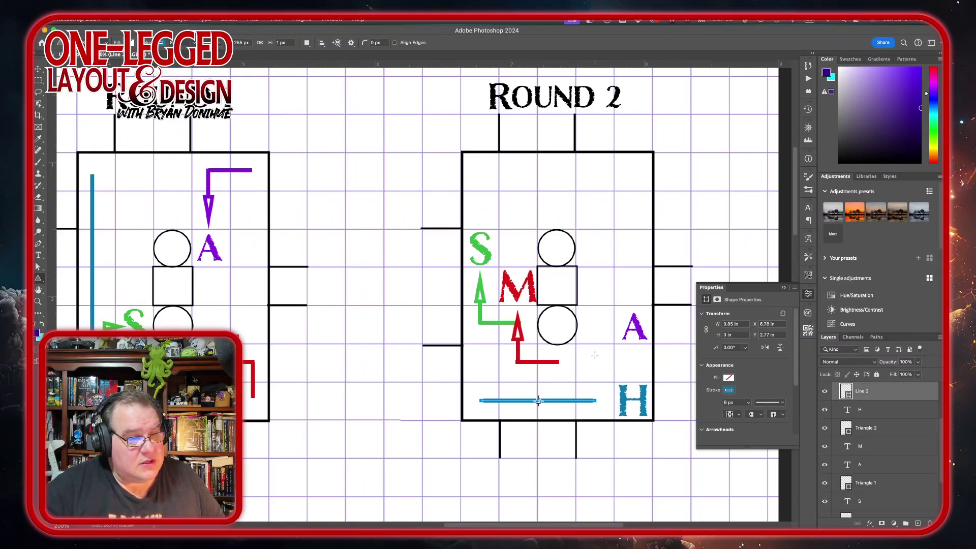
{"action": "left_click_drag", "start_coordinate": [595, 354], "coordinate": [588, 382]}
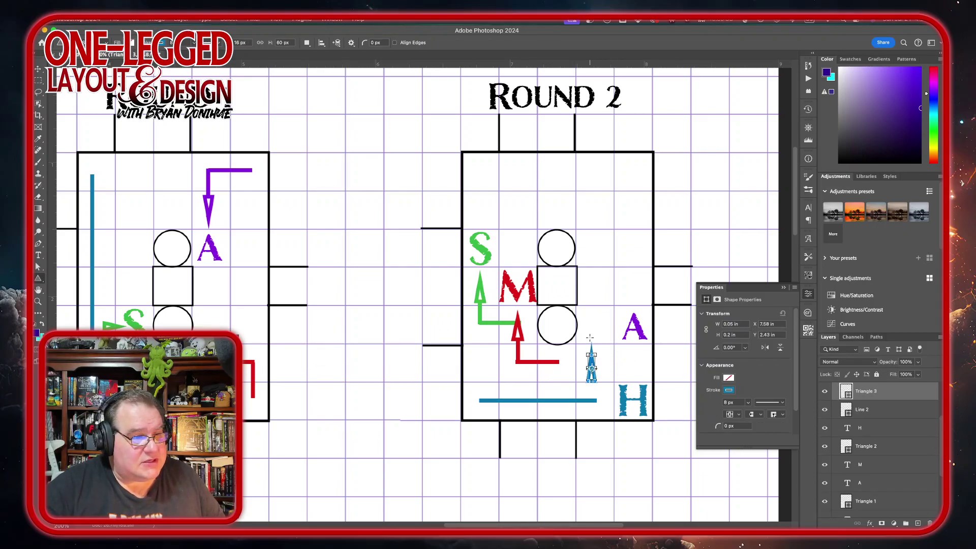
Shorten the blue triangle to about 0.15 in high, rotate it 90° and place it on the line's right end, pointing at the H.
{"action": "left_click", "coordinate": [38, 68]}
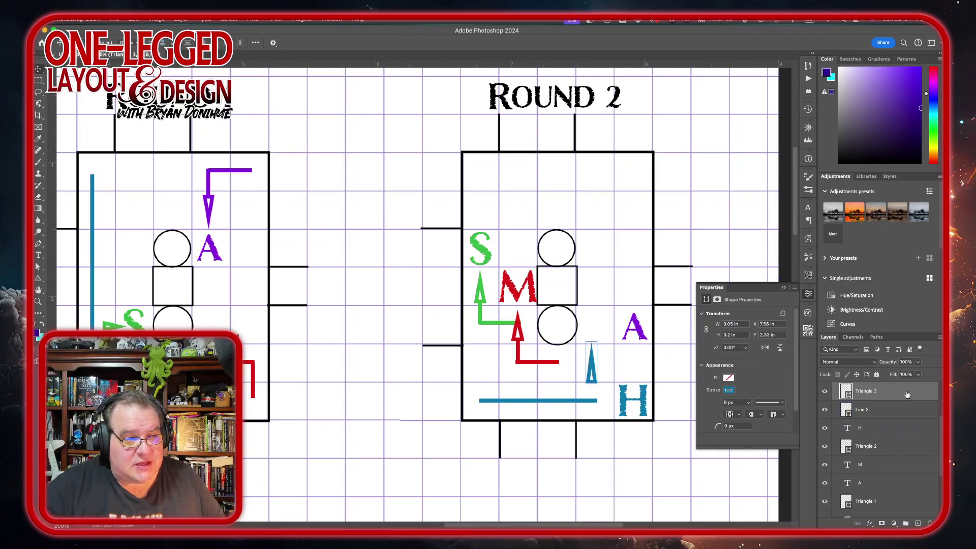
{"action": "key", "text": "super+t"}
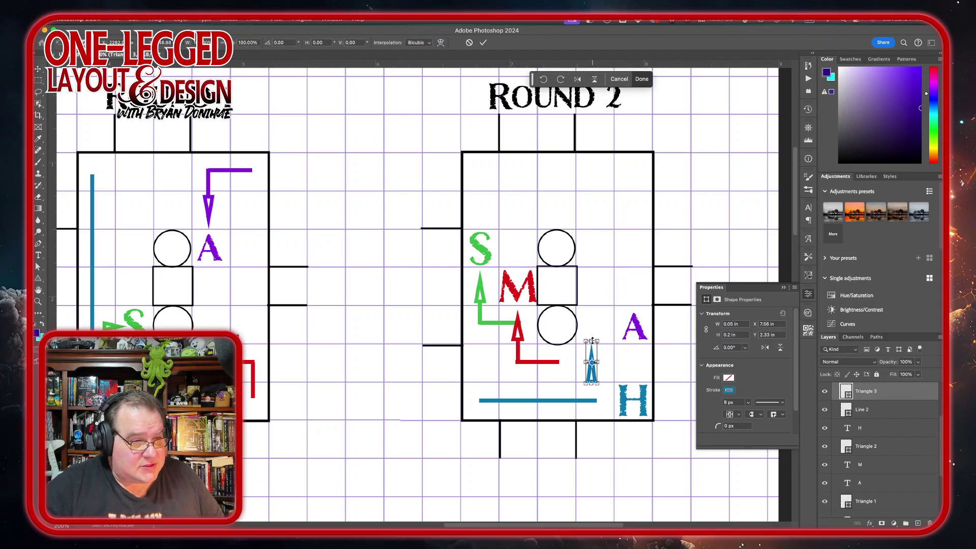
{"action": "left_click_drag", "start_coordinate": [591, 341], "coordinate": [593, 406]}
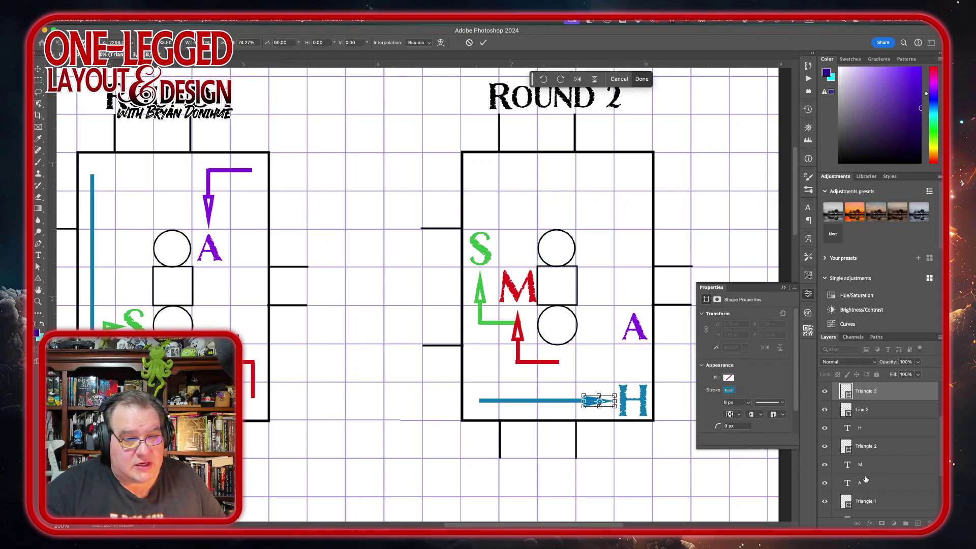
Merge the Triangle 3 and Line 2 shapes into one shape layer and shift the blue arrow slightly away from the H.
{"action": "left_click", "coordinate": [896, 413], "text": "shift"}
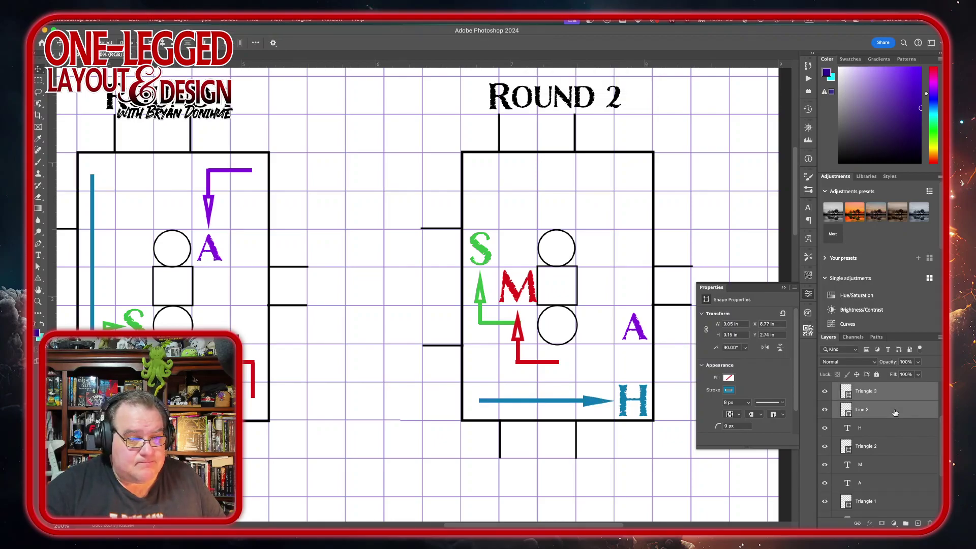
{"action": "right_click", "coordinate": [895, 412]}
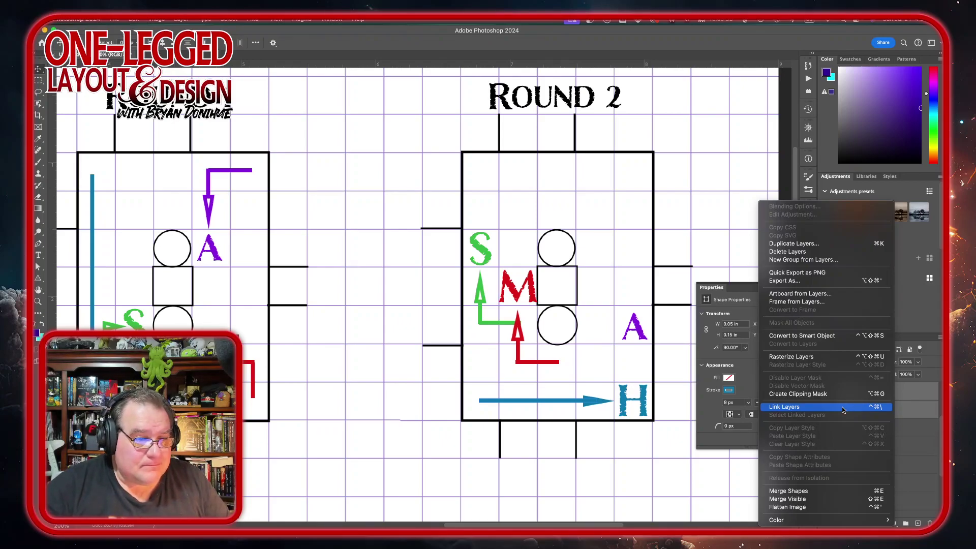
{"action": "left_click", "coordinate": [836, 492]}
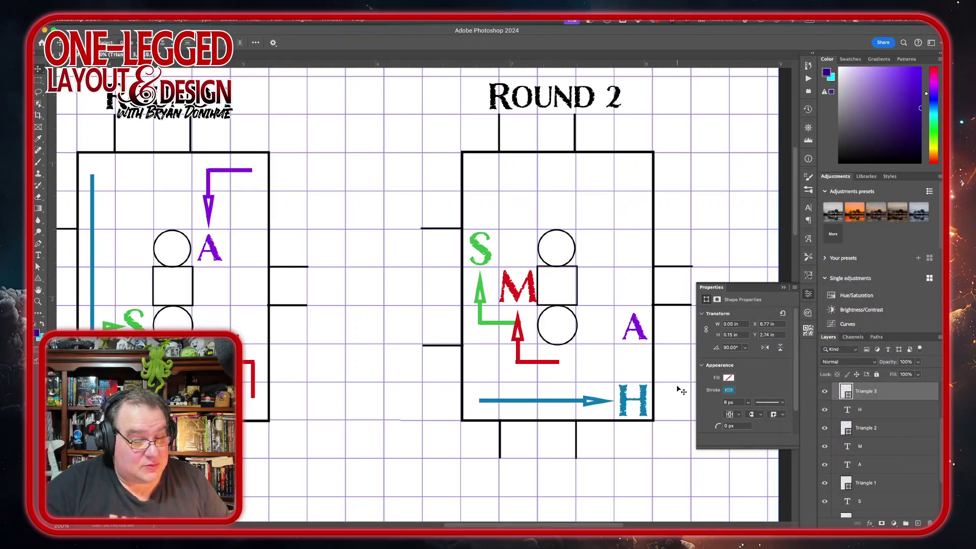
{"action": "left_click", "coordinate": [897, 409]}
{"action": "left_click", "coordinate": [900, 397]}
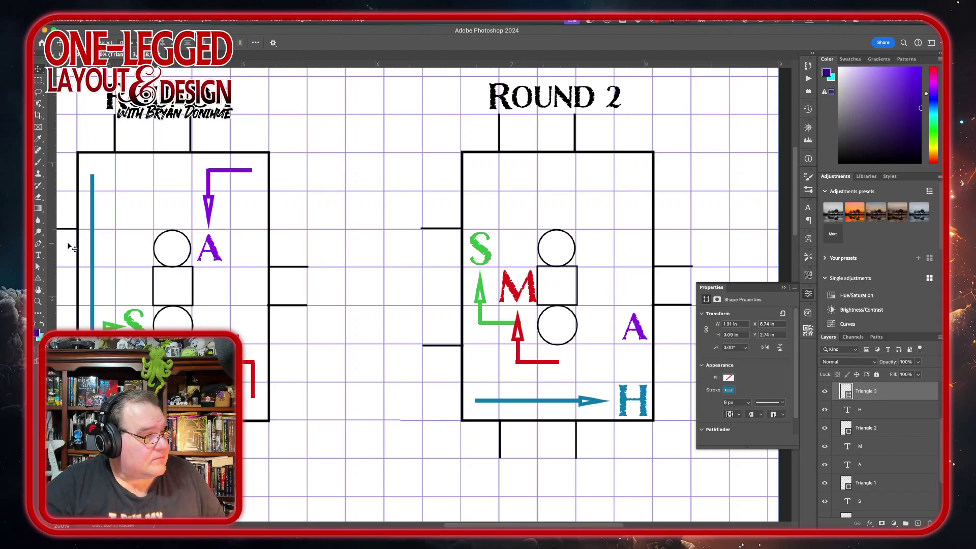
Above the A layer, draw a vertical line about 0.59 in long between the circles and the A, with a purple stroke.
{"action": "left_click", "coordinate": [38, 284]}
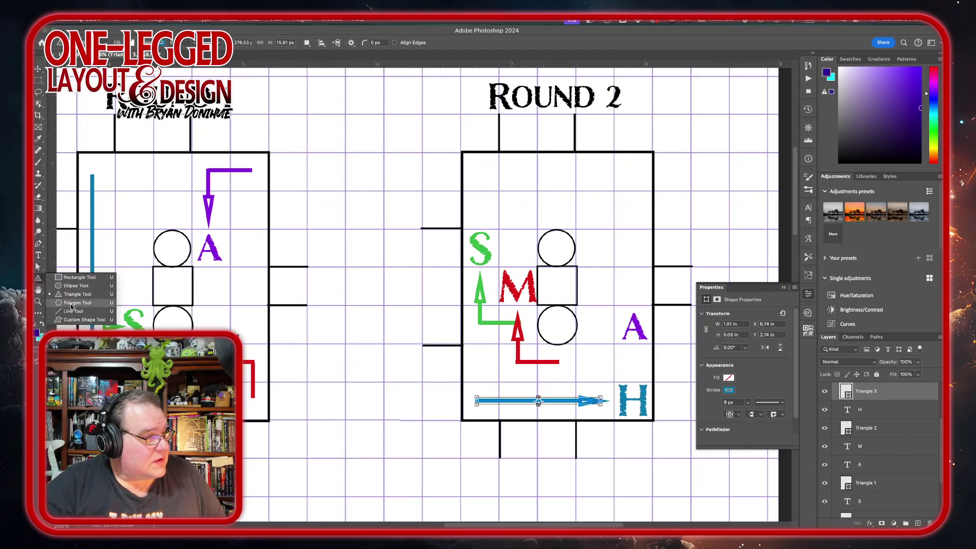
{"action": "left_click", "coordinate": [109, 310]}
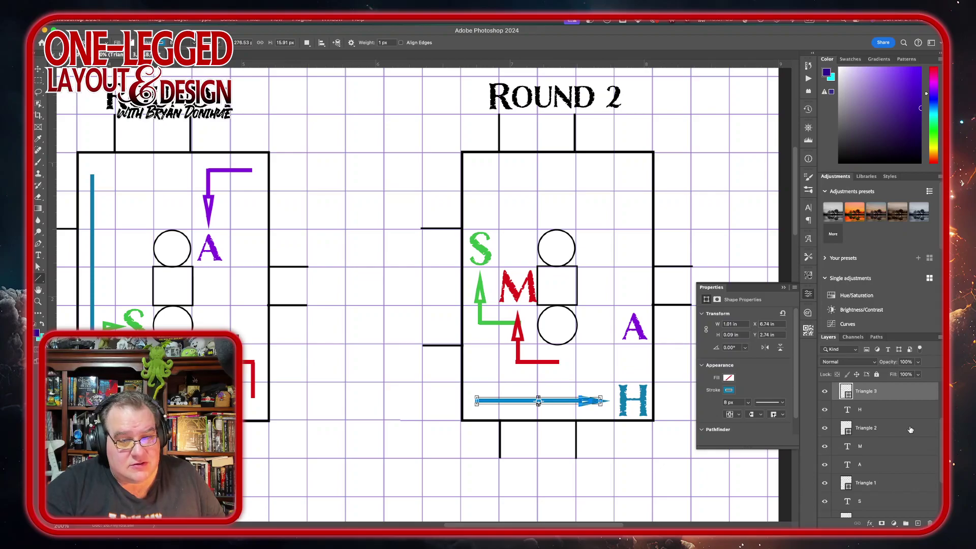
{"action": "left_click", "coordinate": [886, 471]}
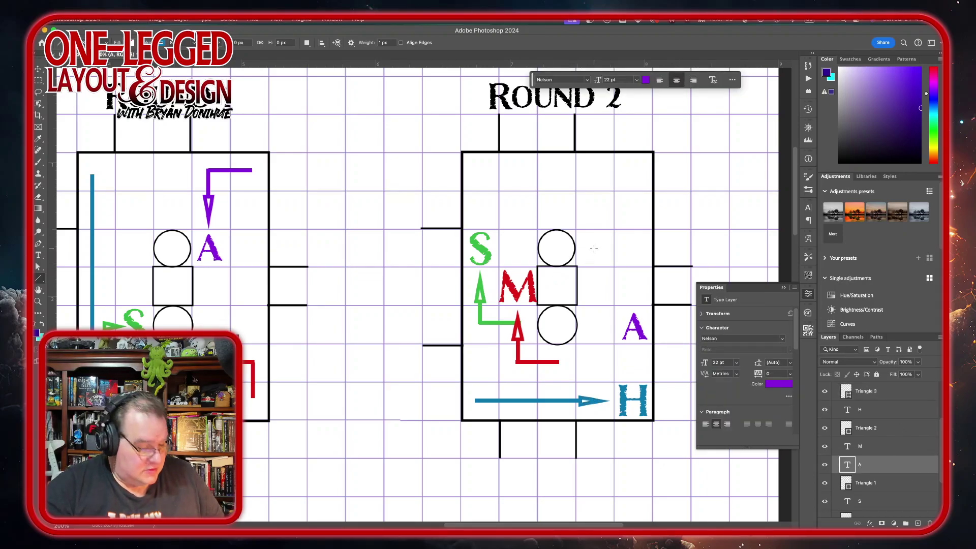
{"action": "left_click_drag", "start_coordinate": [594, 248], "coordinate": [595, 327]}
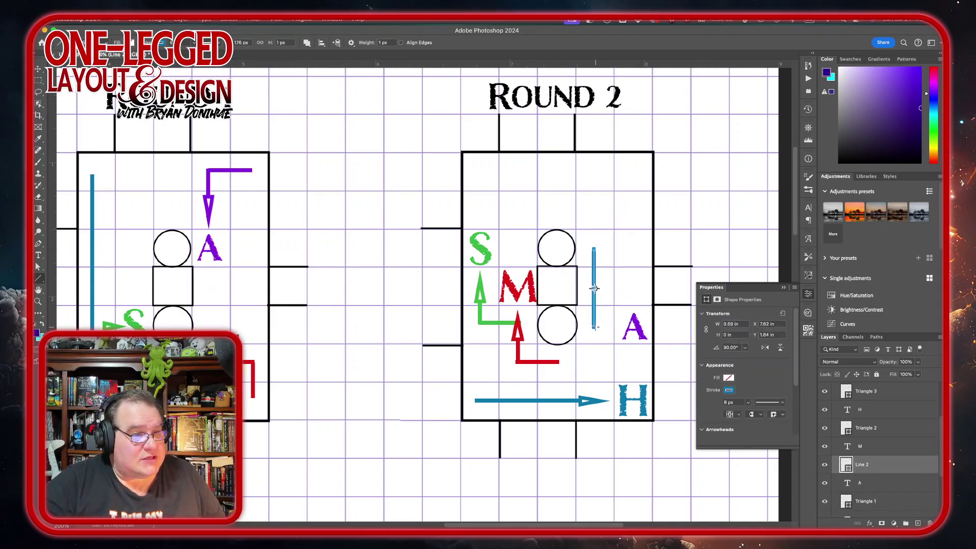
{"action": "left_click", "coordinate": [728, 389]}
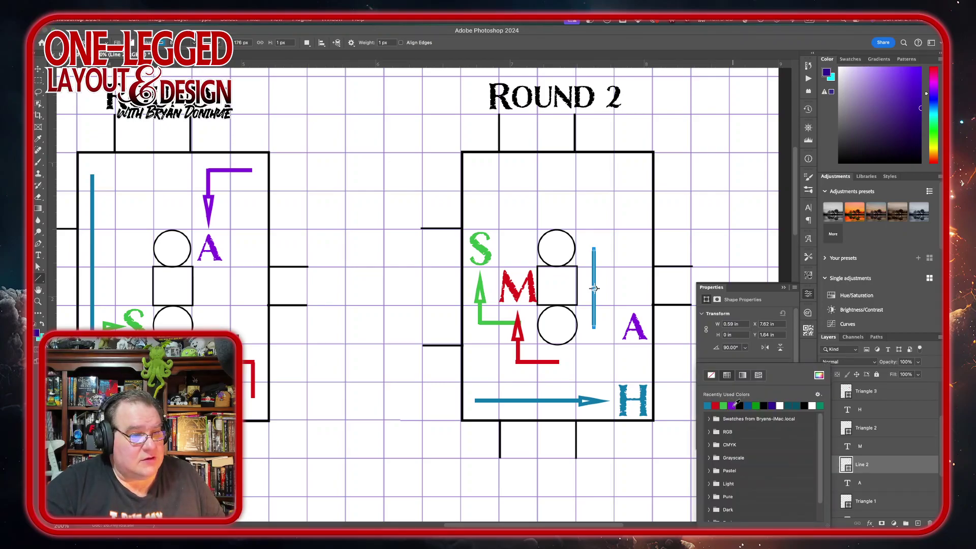
{"action": "left_click", "coordinate": [733, 405]}
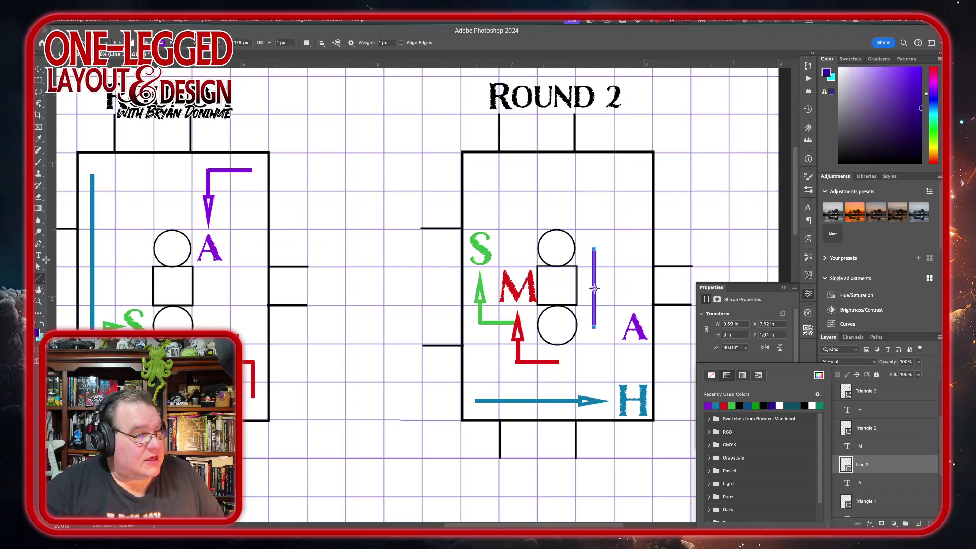
Draw a purple triangle about 0.05 by 0.15 in, rotate it 90° and place it at the vertical line's lower end, pointing at the A.
{"action": "left_click", "coordinate": [37, 279]}
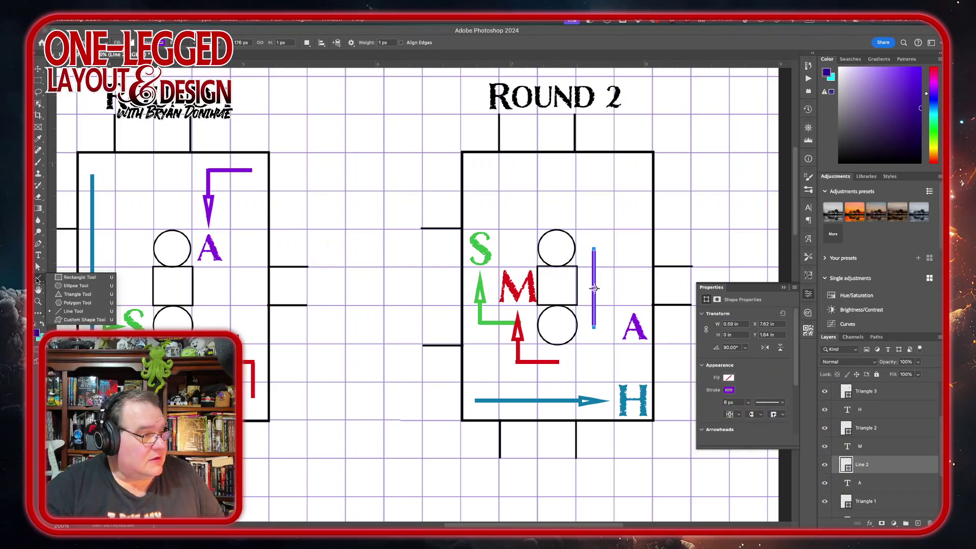
{"action": "left_click", "coordinate": [75, 294]}
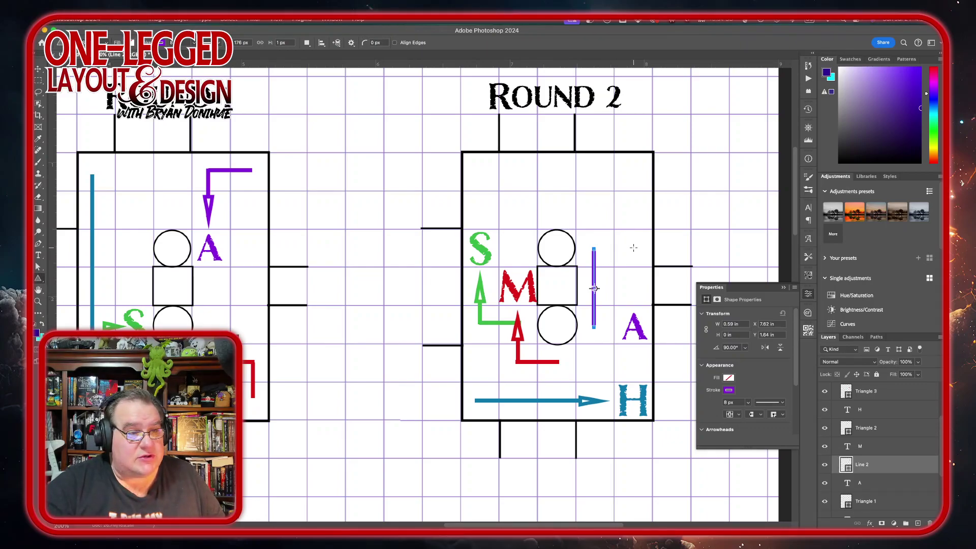
{"action": "left_click_drag", "start_coordinate": [633, 247], "coordinate": [628, 268]}
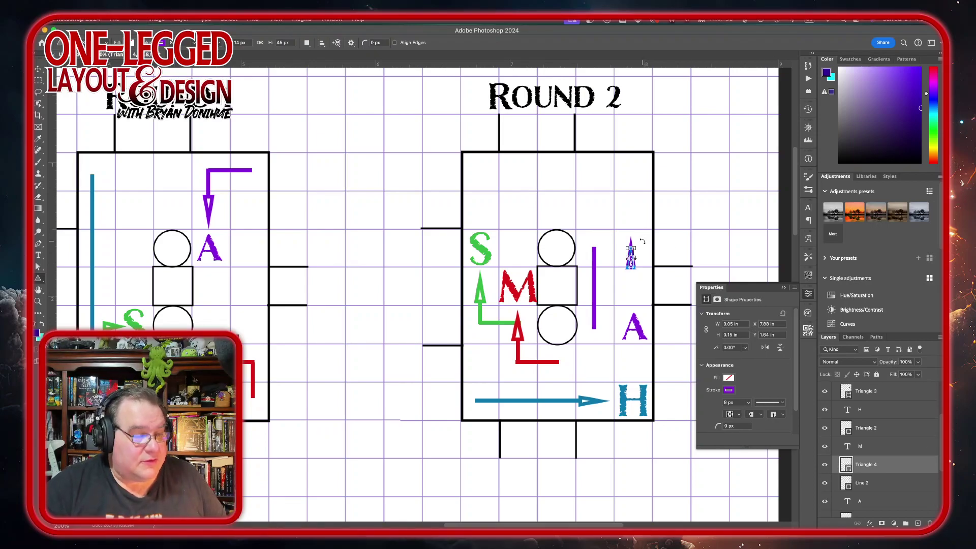
{"action": "left_click_drag", "start_coordinate": [642, 241], "coordinate": [650, 275]}
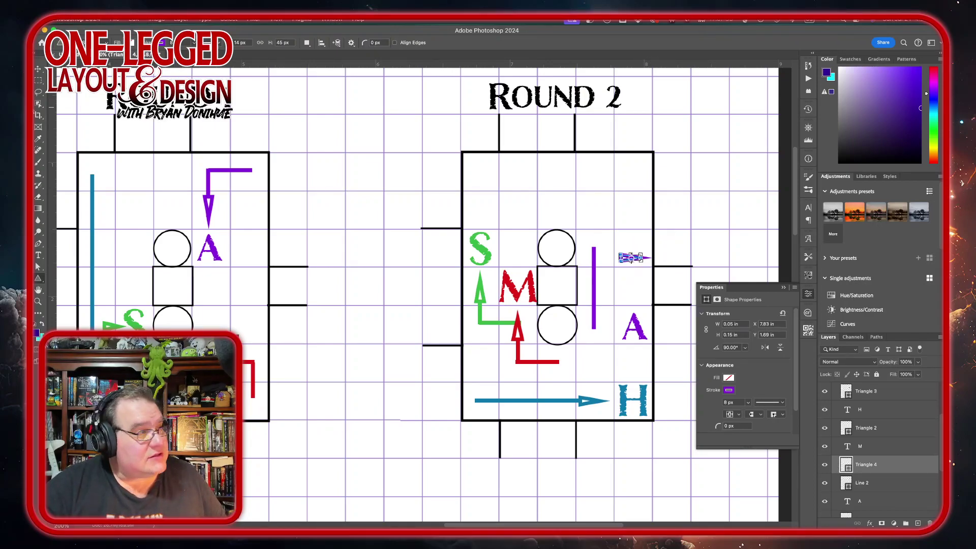
{"action": "key", "text": "v"}
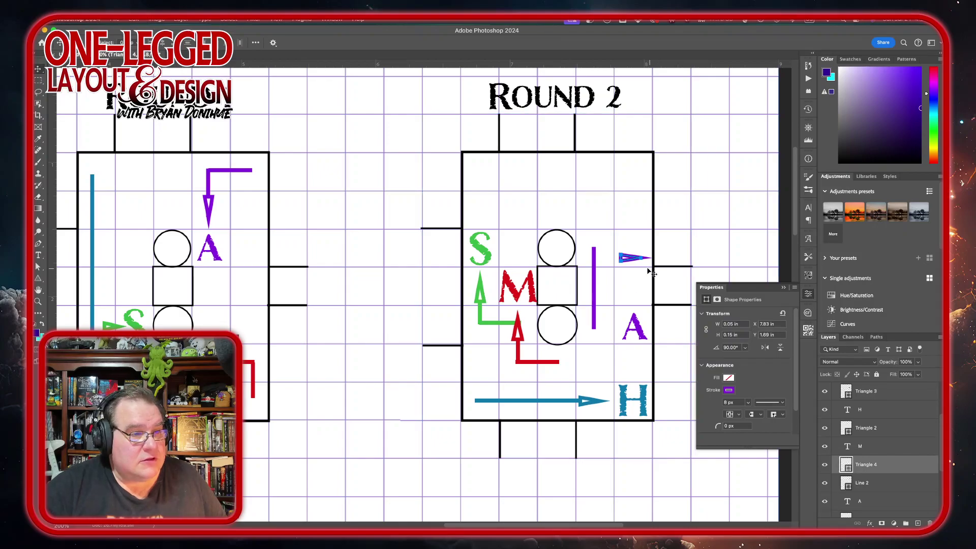
{"action": "left_click_drag", "start_coordinate": [632, 284], "coordinate": [607, 351]}
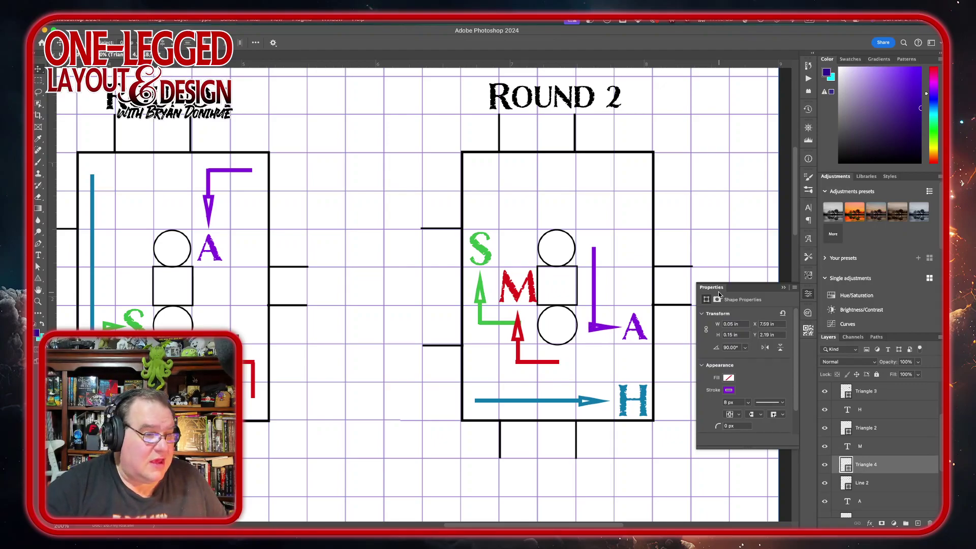
Merge the Triangle 4 and Line 2 shapes of the purple arrow into one shape layer.
{"action": "left_click", "coordinate": [895, 483]}
{"action": "right_click", "coordinate": [895, 485]}
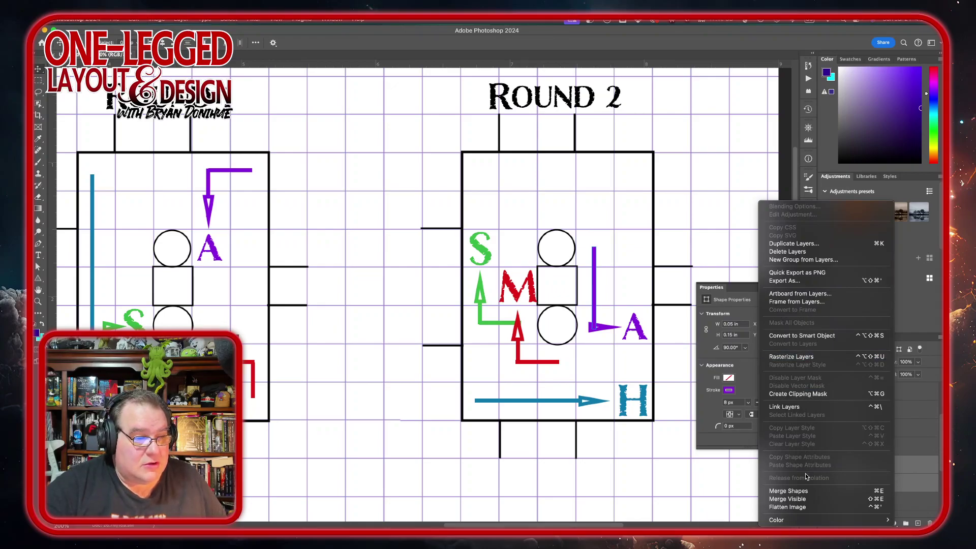
{"action": "left_click", "coordinate": [806, 492]}
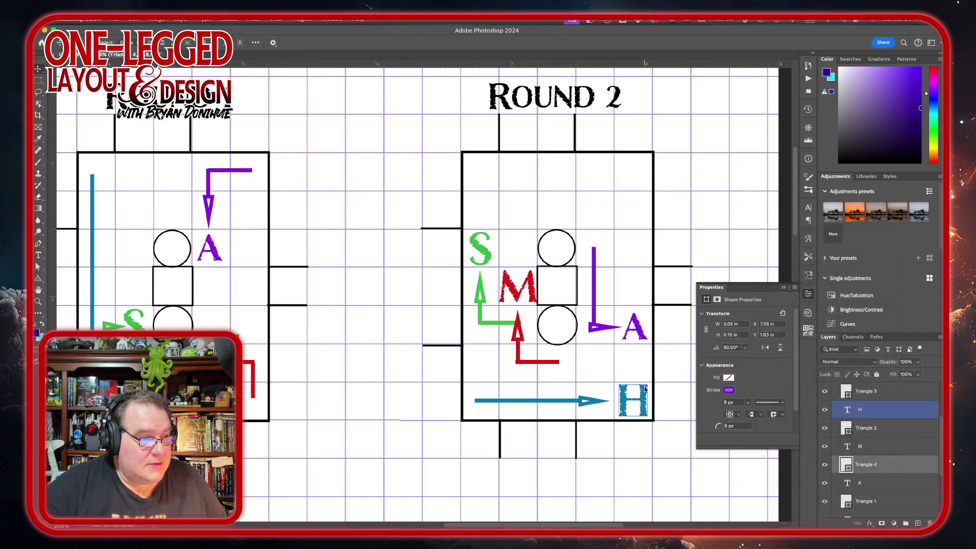
Look over the Round 2 arrows and the Round 3, 4 and 5 diagrams, ending on Round 3.
{"action": "scroll", "coordinate": [605, 416], "scroll_direction": "down", "scroll_amount": 3}
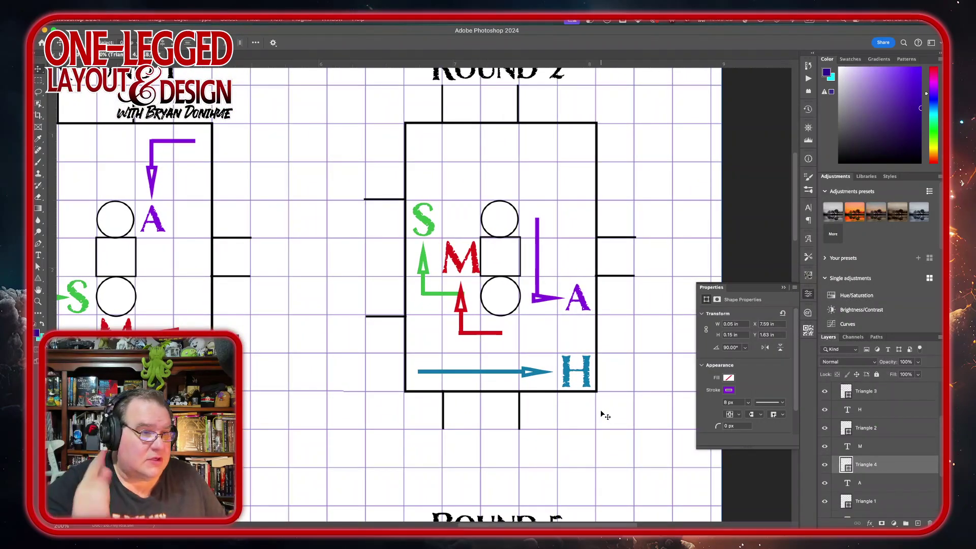
{"action": "scroll", "coordinate": [467, 355], "scroll_direction": "down", "scroll_amount": 8}
{"action": "scroll", "coordinate": [466, 355], "scroll_direction": "left", "scroll_amount": 5}
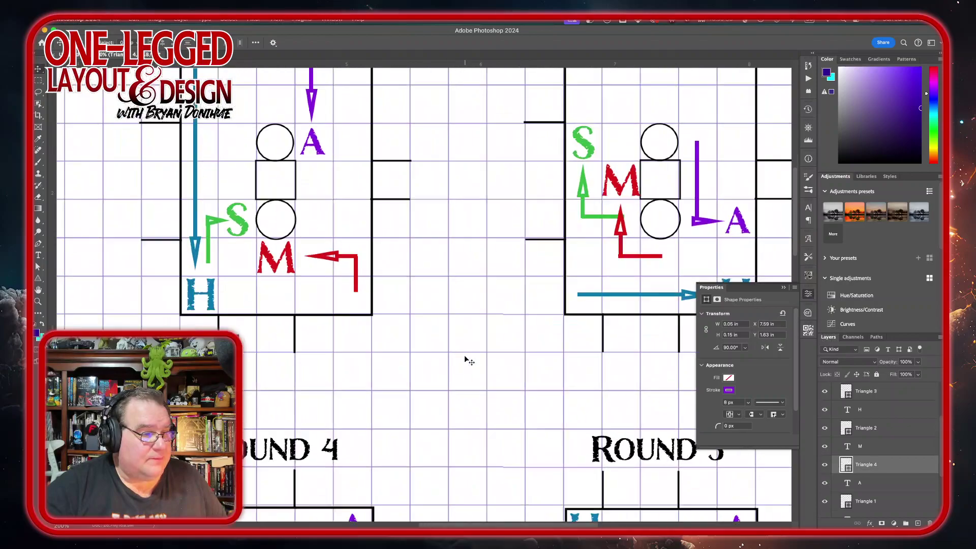
{"action": "scroll", "coordinate": [465, 358], "scroll_direction": "down", "scroll_amount": 4}
{"action": "scroll", "coordinate": [465, 358], "scroll_direction": "left", "scroll_amount": 5}
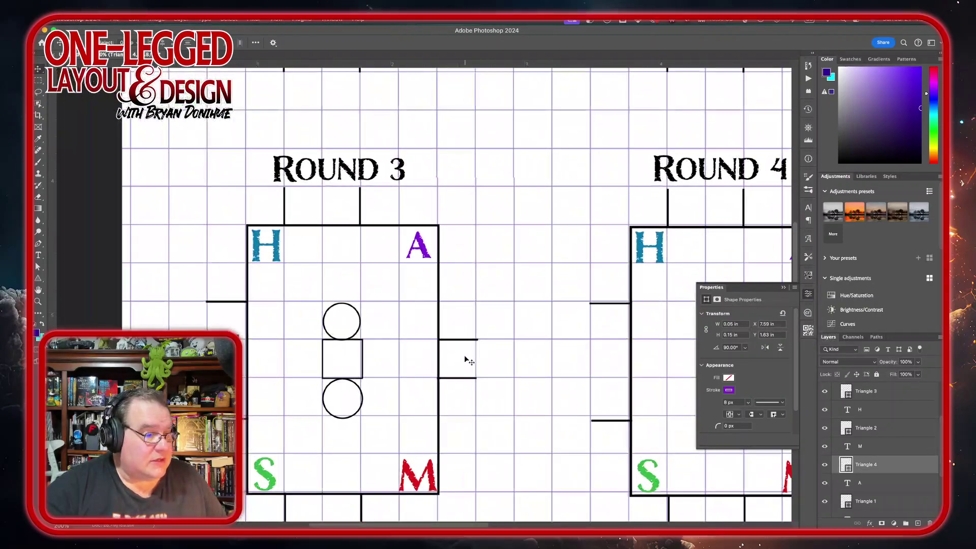
{"action": "scroll", "coordinate": [465, 358], "scroll_direction": "right", "scroll_amount": 10}
{"action": "scroll", "coordinate": [465, 358], "scroll_direction": "up", "scroll_amount": 3}
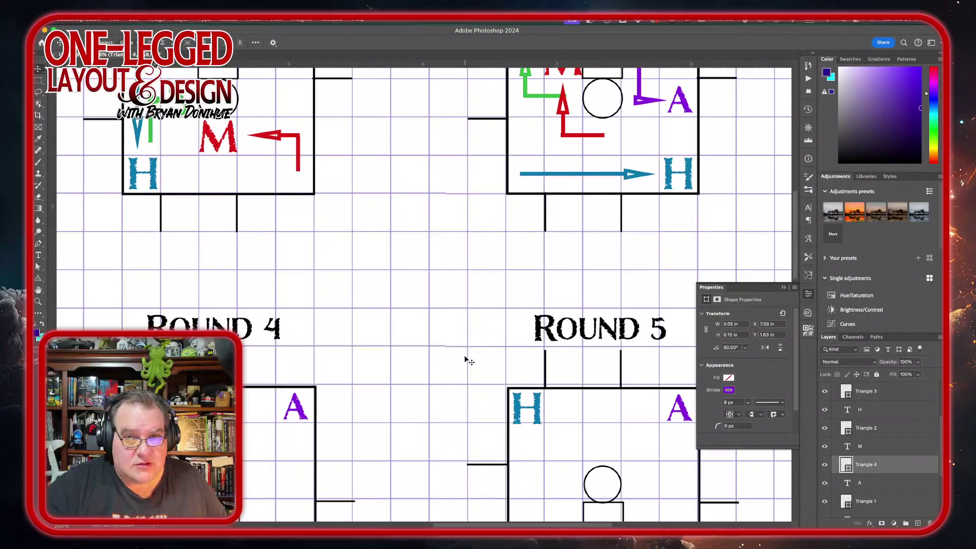
{"action": "scroll", "coordinate": [464, 357], "scroll_direction": "left", "scroll_amount": 10}
{"action": "scroll", "coordinate": [465, 357], "scroll_direction": "down", "scroll_amount": 4}
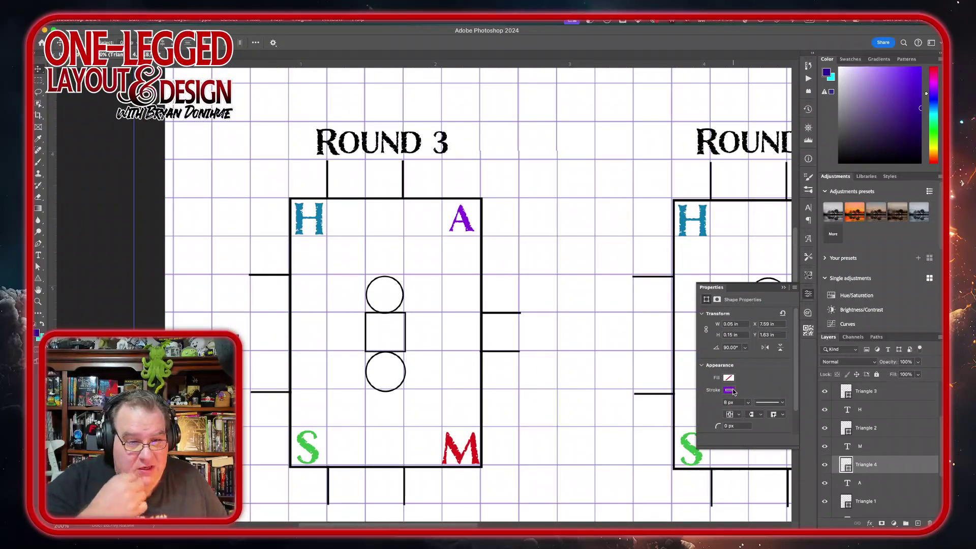
Collapse layer group 2 and expand layer group 3 to show the Round 3 letter layers.
{"action": "scroll", "coordinate": [862, 431], "scroll_direction": "up", "scroll_amount": 3}
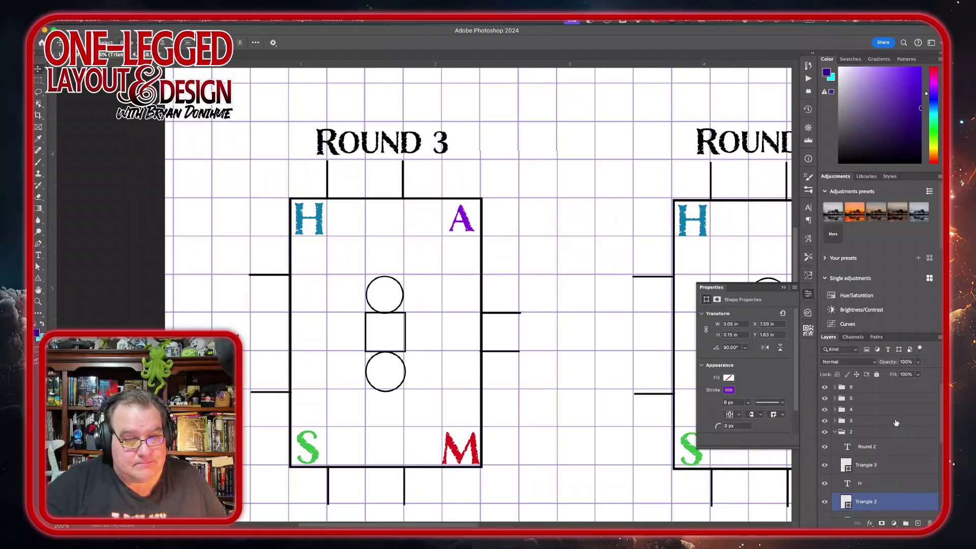
{"action": "left_click", "coordinate": [862, 421]}
{"action": "left_click", "coordinate": [862, 431]}
{"action": "left_click", "coordinate": [835, 431]}
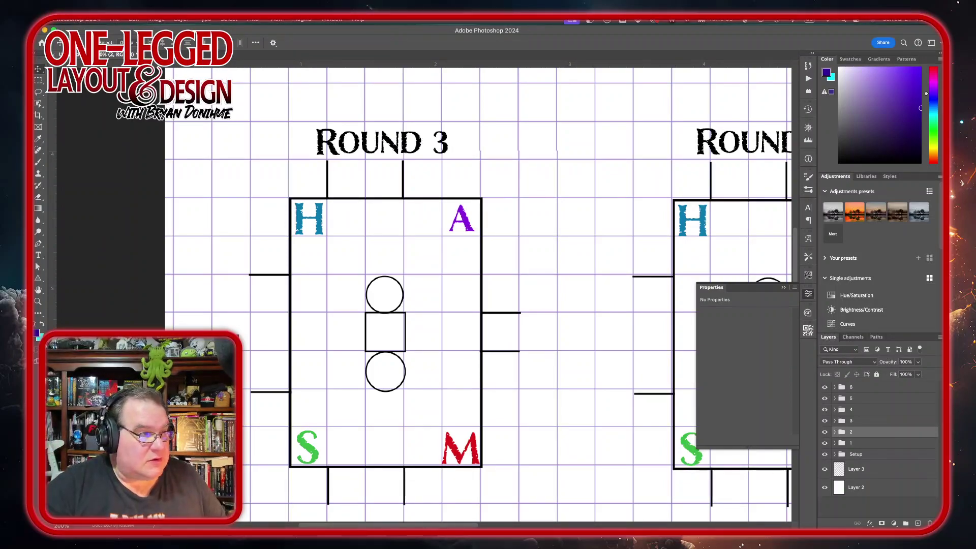
{"action": "left_click", "coordinate": [922, 462]}
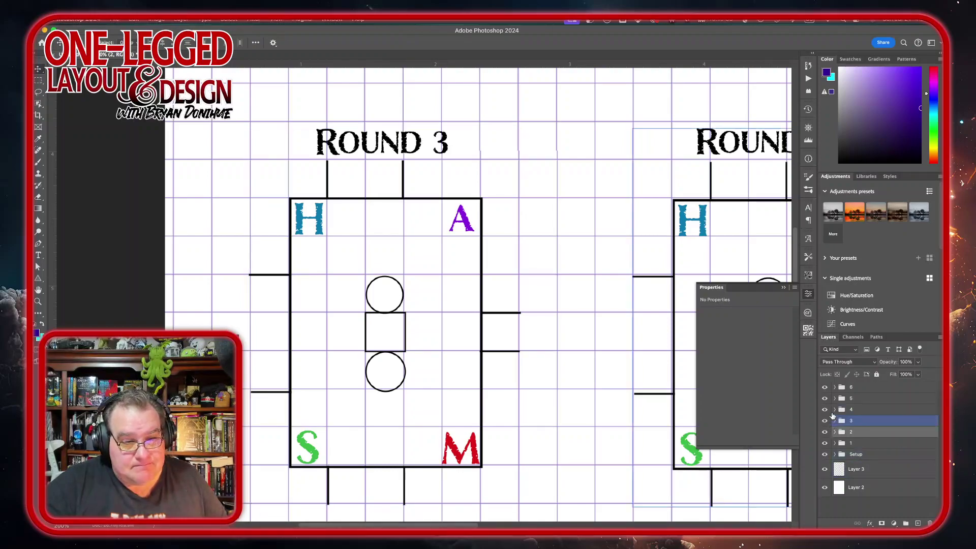
{"action": "left_click", "coordinate": [835, 422]}
{"action": "left_click", "coordinate": [835, 423]}
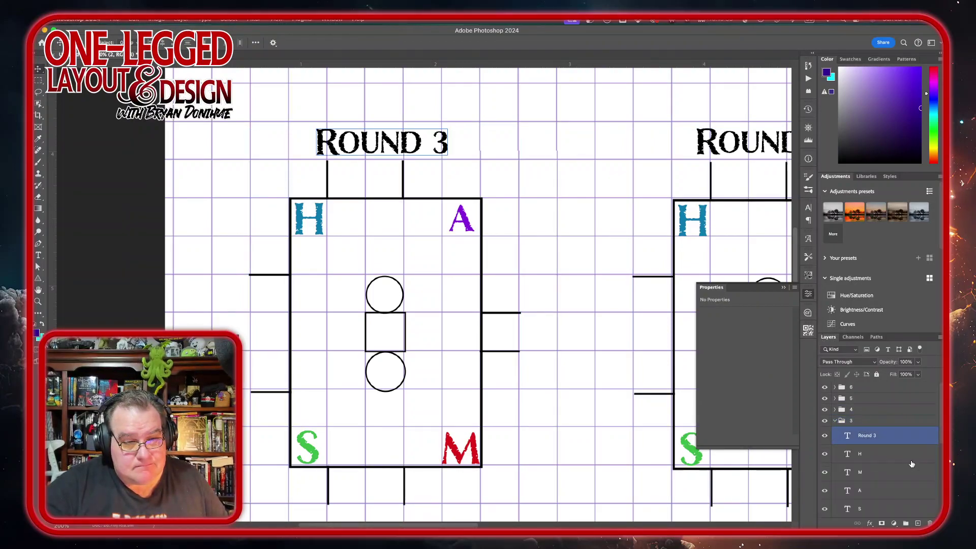
Convert the Ellipse 2, Ellipse 1, Rectangle 2, Line 1 and Rectangle 1 layers of Round 3 into one smart object.
{"action": "scroll", "coordinate": [890, 447], "scroll_direction": "down", "scroll_amount": 2}
{"action": "left_click", "coordinate": [916, 471]}
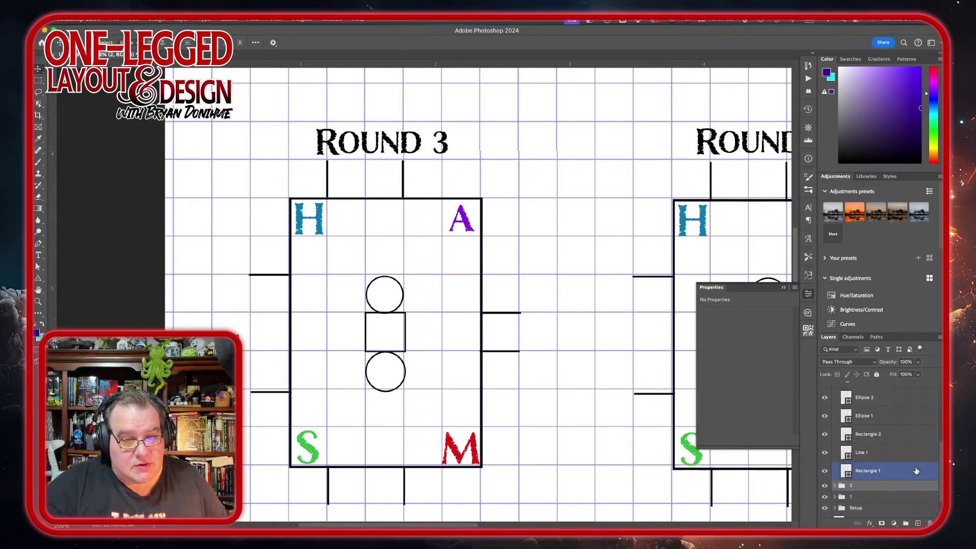
{"action": "left_click", "coordinate": [902, 398]}
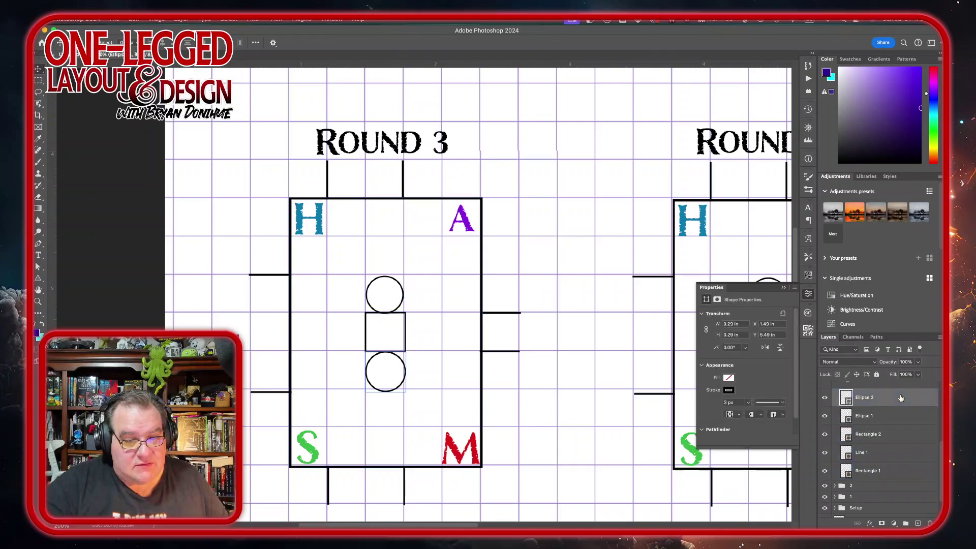
{"action": "left_click", "coordinate": [894, 478], "text": "shift"}
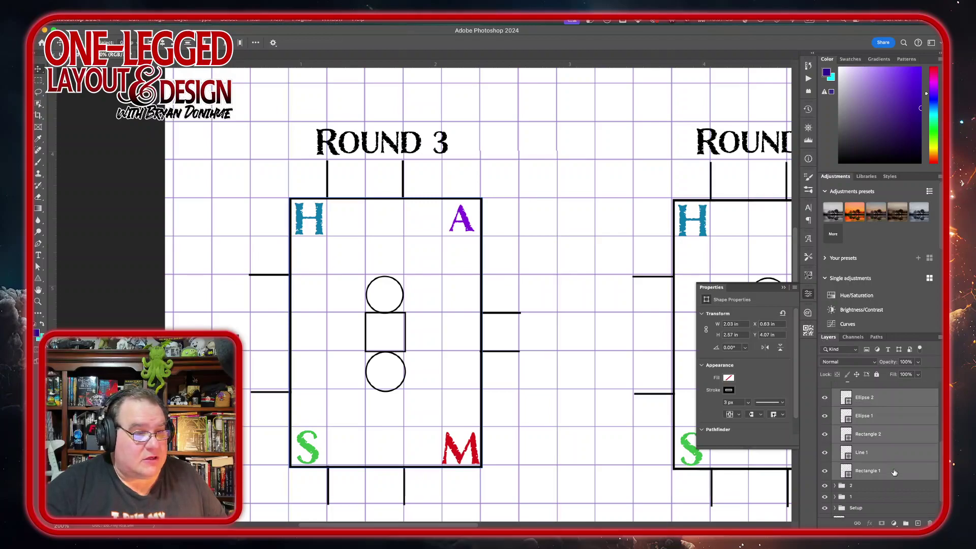
{"action": "scroll", "coordinate": [899, 416], "scroll_direction": "up", "scroll_amount": 1}
{"action": "scroll", "coordinate": [899, 415], "scroll_direction": "up", "scroll_amount": 1}
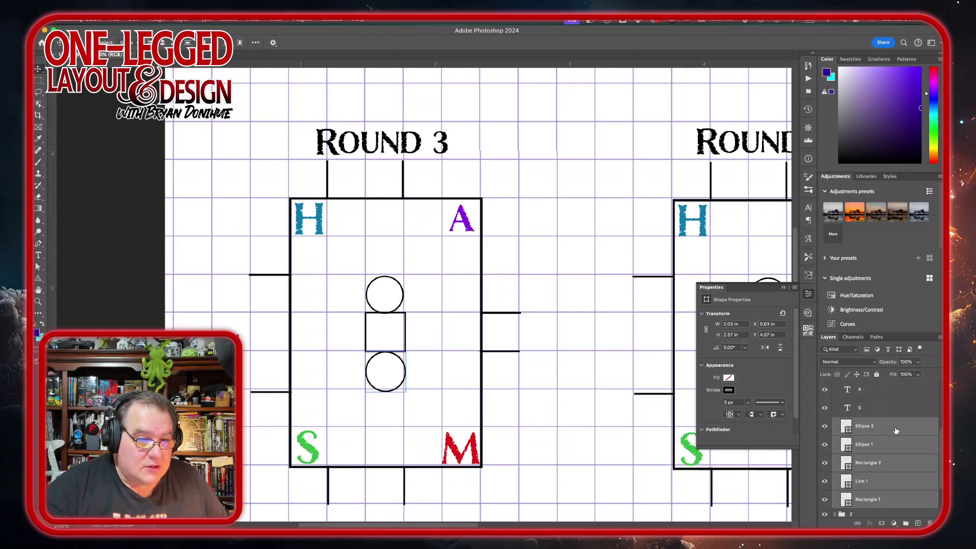
{"action": "right_click", "coordinate": [896, 430]}
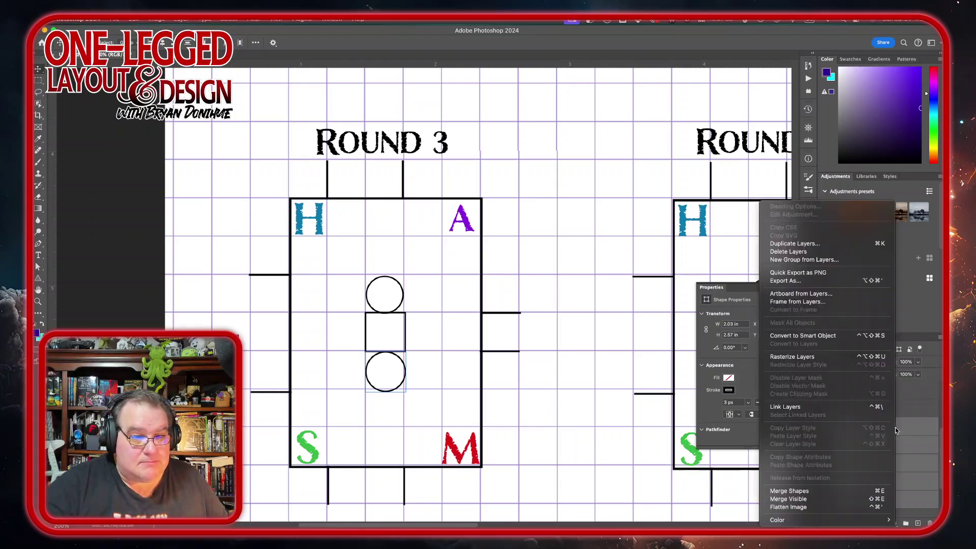
{"action": "left_click", "coordinate": [831, 336]}
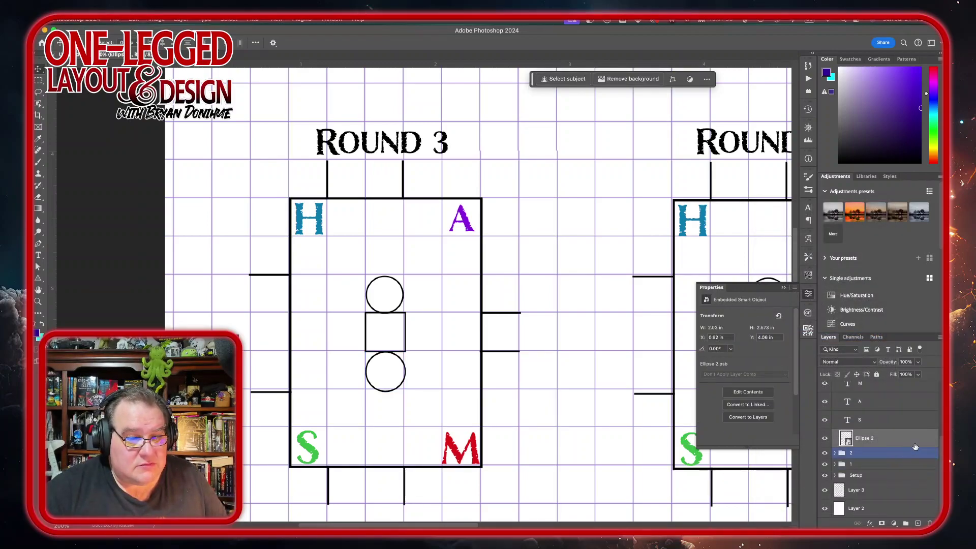
Nudge the Round 3 table outline slightly left and up to line up with the grid, to about Y 4.05 in.
{"action": "left_click", "coordinate": [560, 374]}
{"action": "left_click", "coordinate": [546, 355]}
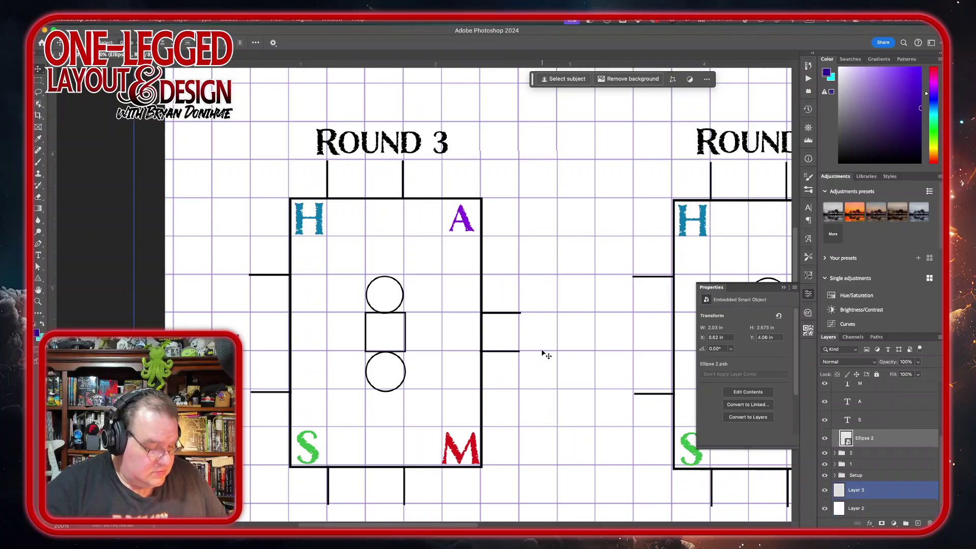
{"action": "left_click_drag", "start_coordinate": [546, 355], "coordinate": [542, 352]}
{"action": "key", "text": "Right"}
{"action": "key", "text": "Right"}
{"action": "key", "text": "Right"}
{"action": "key", "text": "Right"}
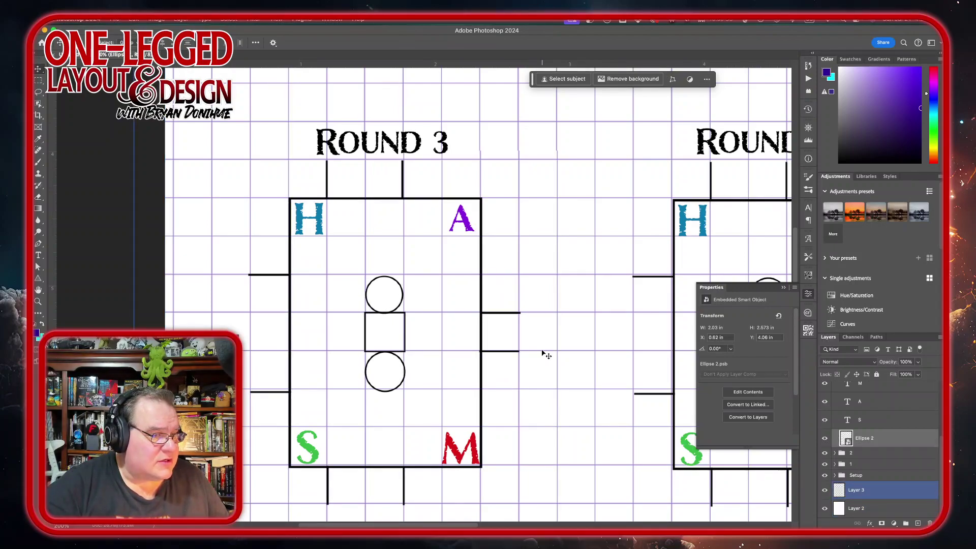
{"action": "key", "text": "Up"}
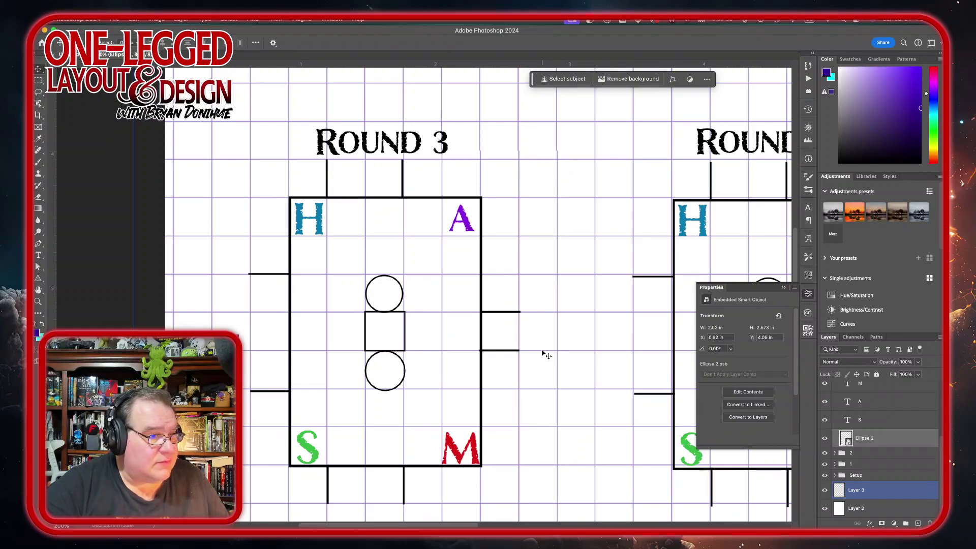
{"action": "key", "text": "Up"}
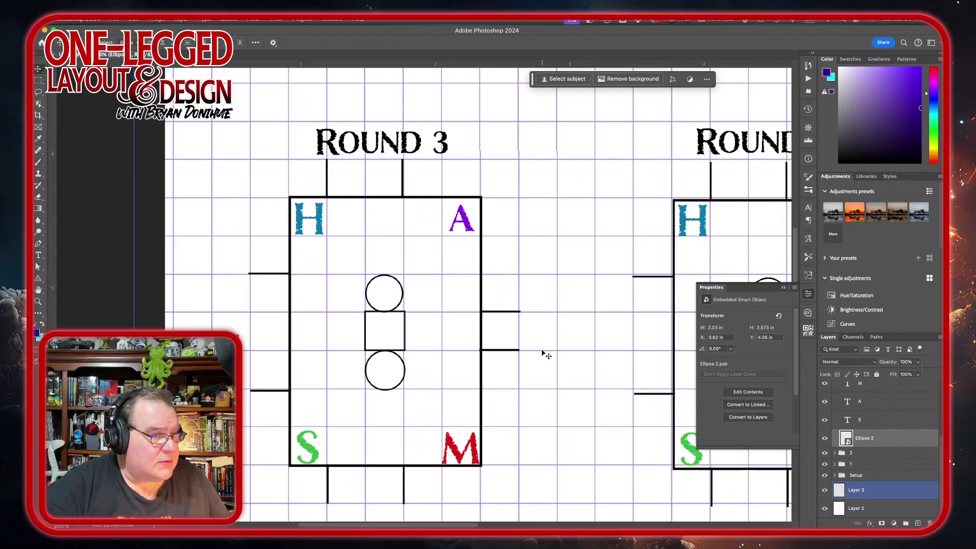
{"action": "key", "text": "alt+bracketleft"}
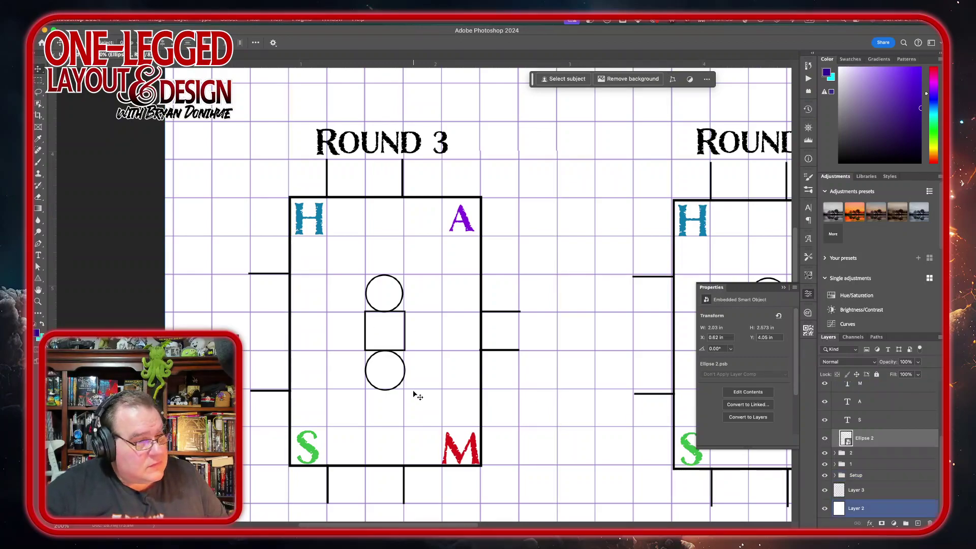
Move the red M directly above the upper circle and the green S directly left of the lower circle in Round 3.
{"action": "left_click", "coordinate": [450, 446]}
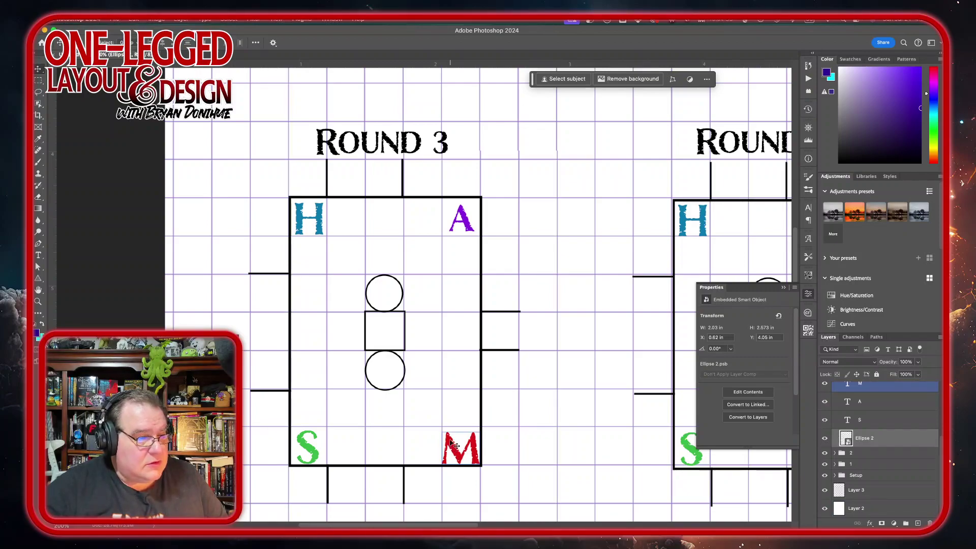
{"action": "right_click", "coordinate": [453, 446]}
{"action": "left_click", "coordinate": [479, 445]}
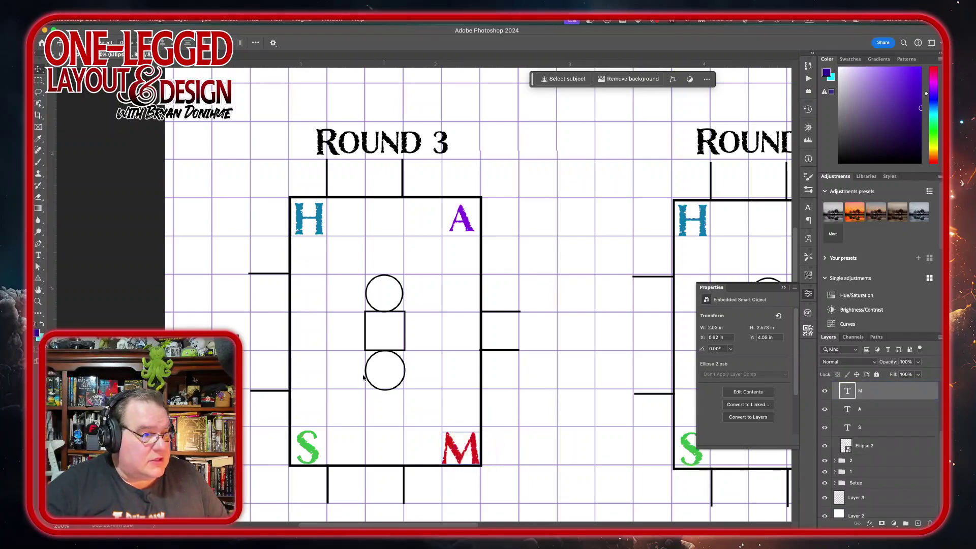
{"action": "left_click_drag", "start_coordinate": [459, 454], "coordinate": [382, 260]}
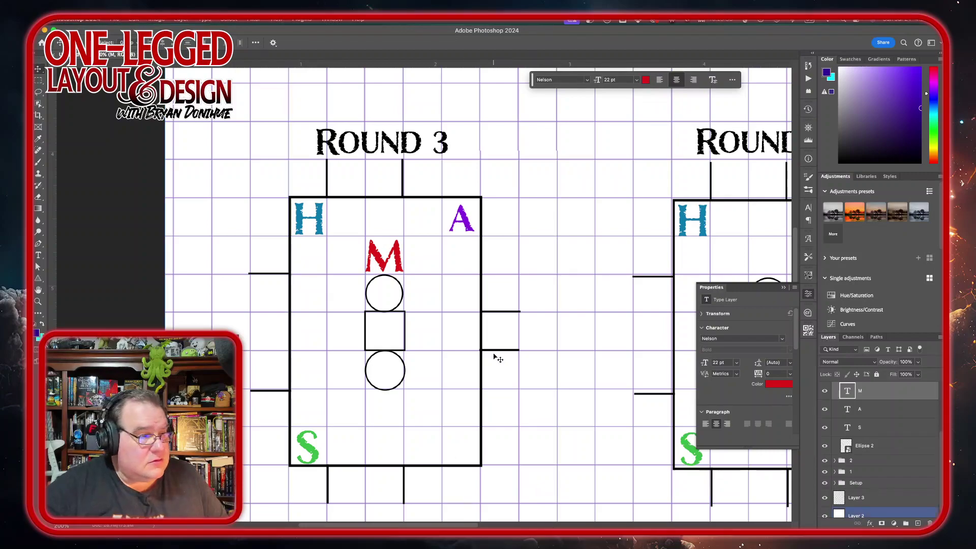
{"action": "left_click", "coordinate": [309, 445]}
{"action": "left_click_drag", "start_coordinate": [310, 447], "coordinate": [345, 373]}
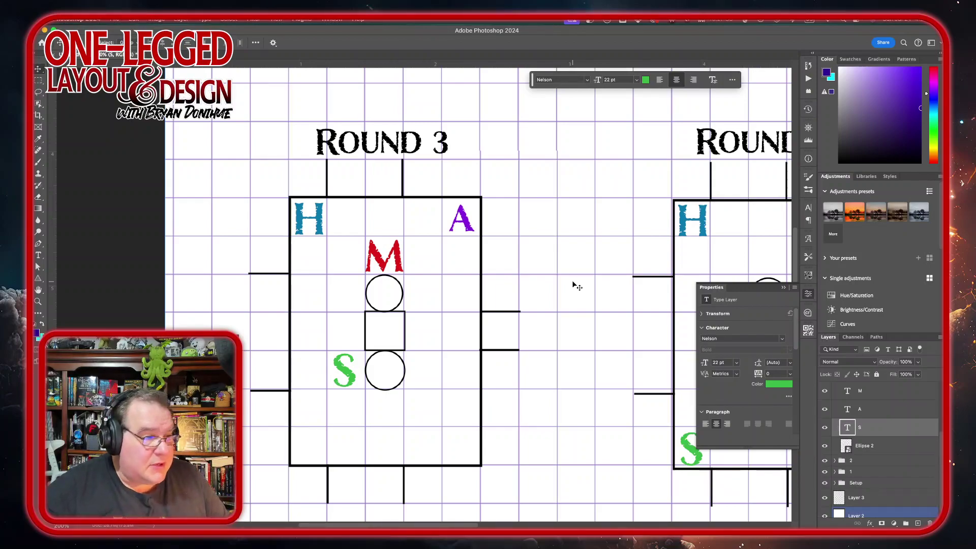
Move the purple A from the Round 3 table's upper-right corner to directly below the lower circle.
{"action": "left_click", "coordinate": [894, 446]}
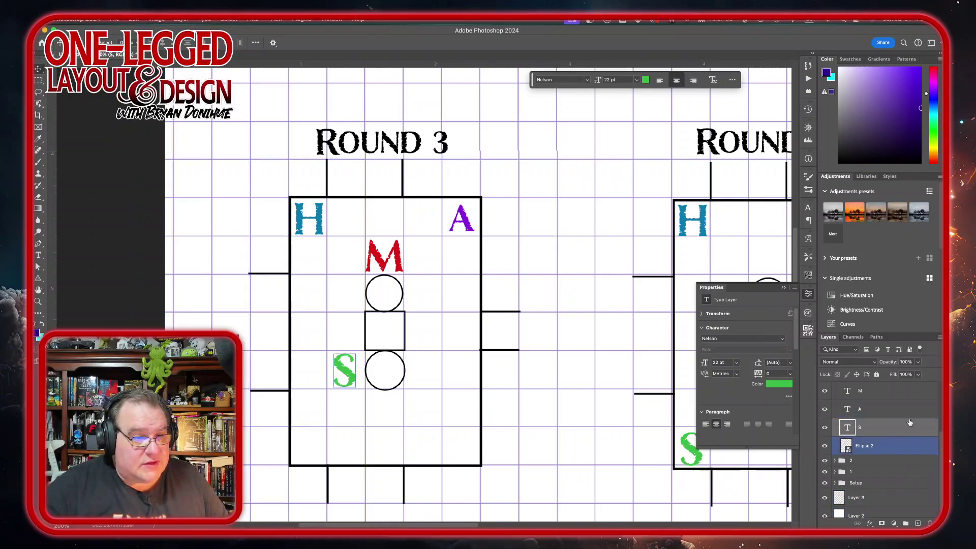
{"action": "left_click", "coordinate": [910, 422]}
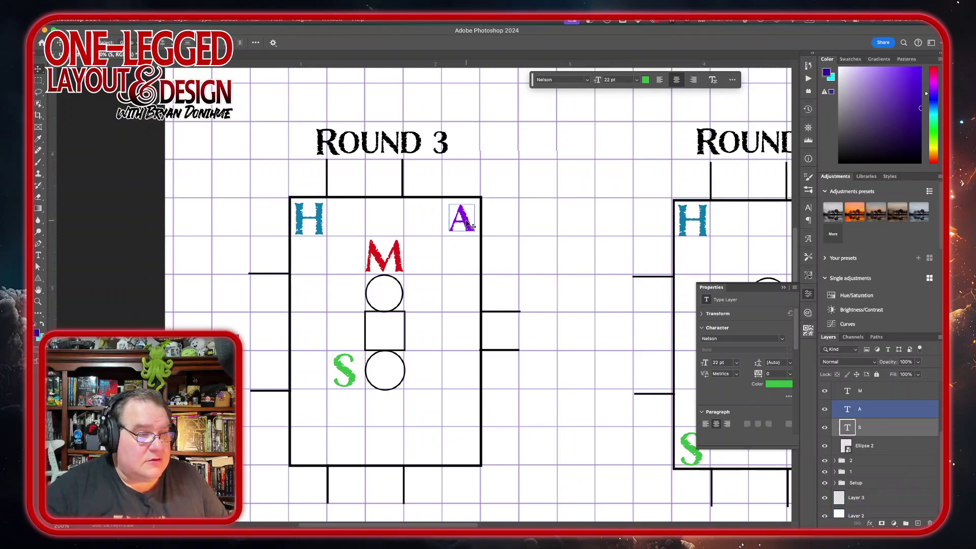
{"action": "right_click", "coordinate": [467, 223]}
{"action": "left_click", "coordinate": [478, 230]}
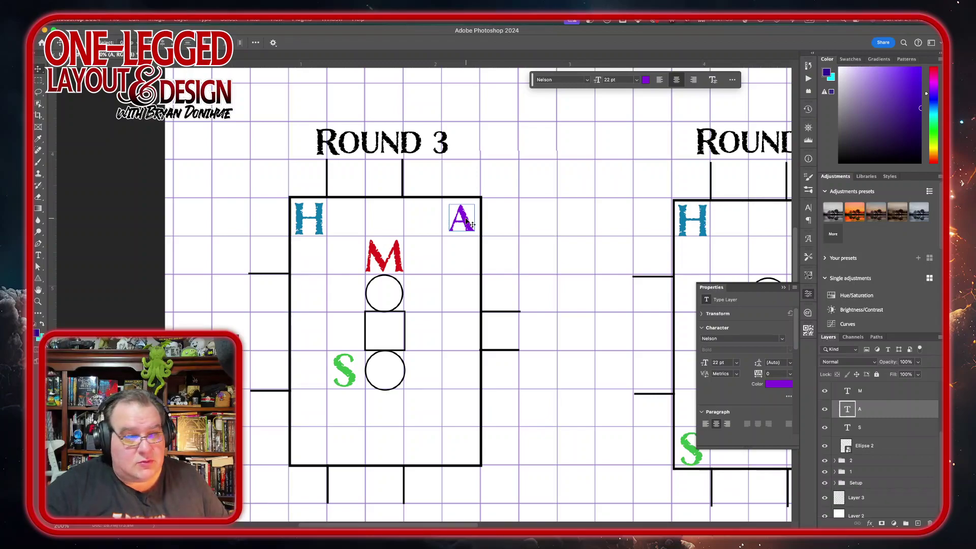
{"action": "left_click_drag", "start_coordinate": [466, 222], "coordinate": [465, 374]}
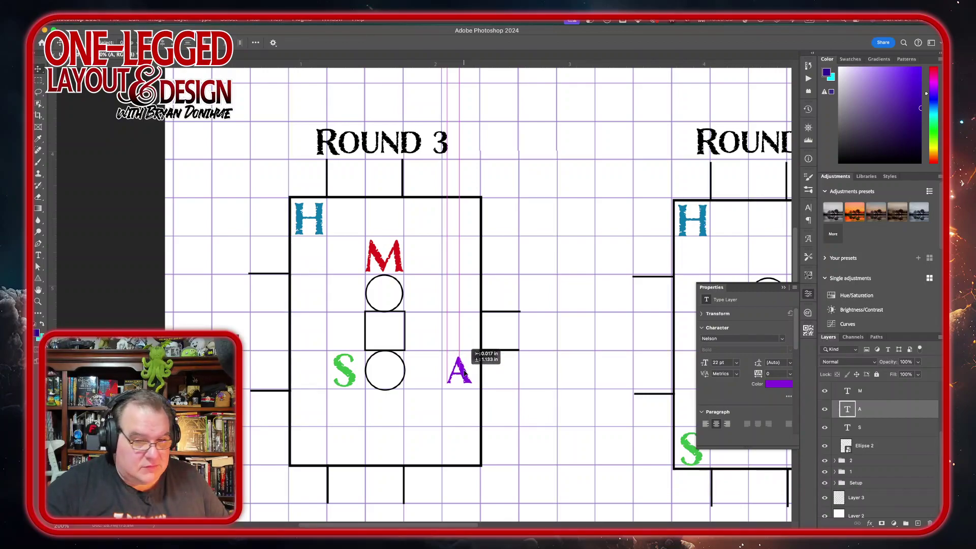
{"action": "left_click_drag", "start_coordinate": [464, 373], "coordinate": [388, 414]}
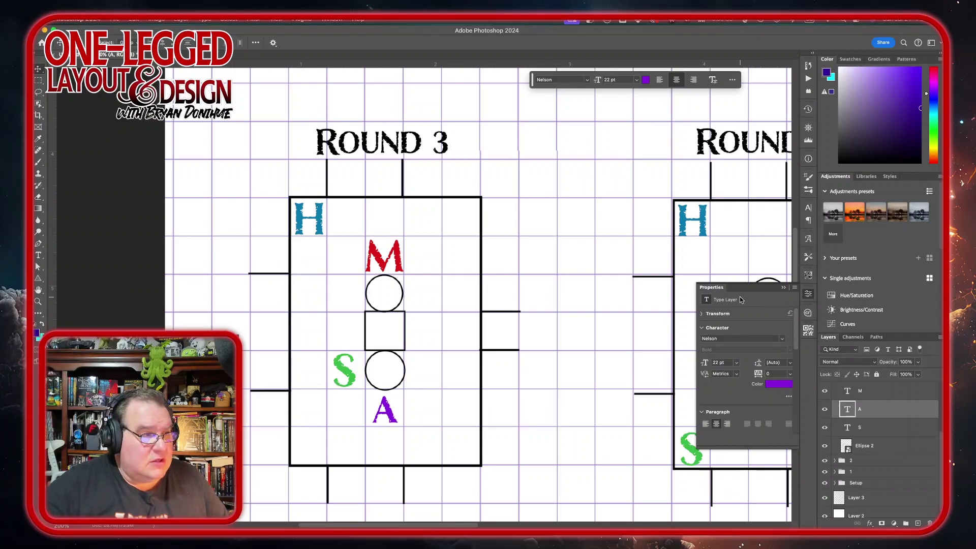
Move the blue H from the Round 3 table's upper-left corner to its upper-right corner.
{"action": "right_click", "coordinate": [305, 218]}
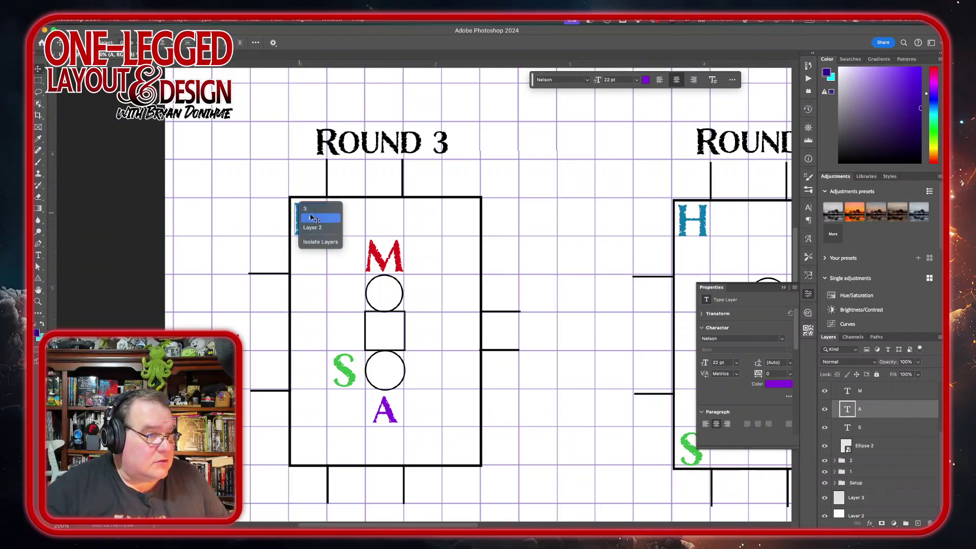
{"action": "left_click", "coordinate": [312, 218]}
{"action": "left_click_drag", "start_coordinate": [304, 220], "coordinate": [454, 218]}
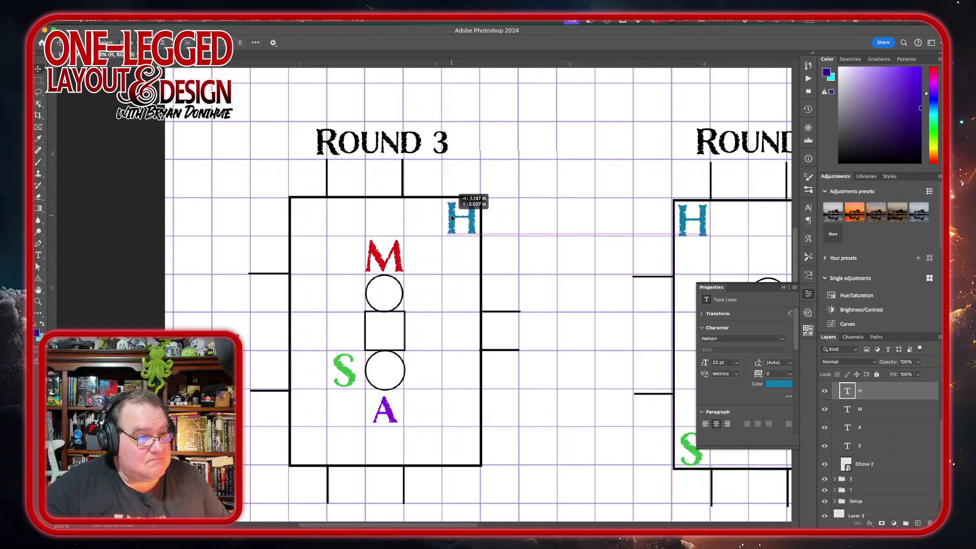
{"action": "left_click_drag", "start_coordinate": [452, 217], "coordinate": [452, 218]}
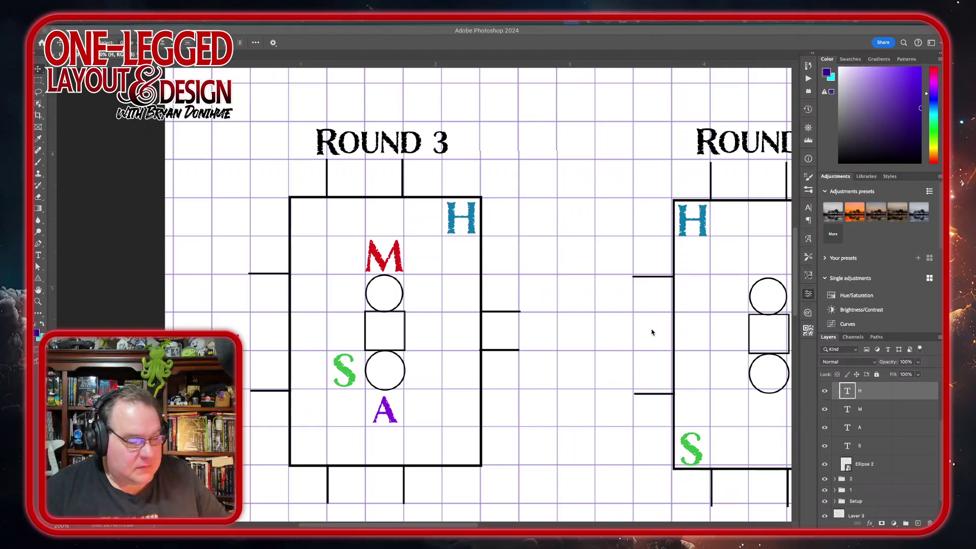
{"action": "left_click", "coordinate": [883, 450]}
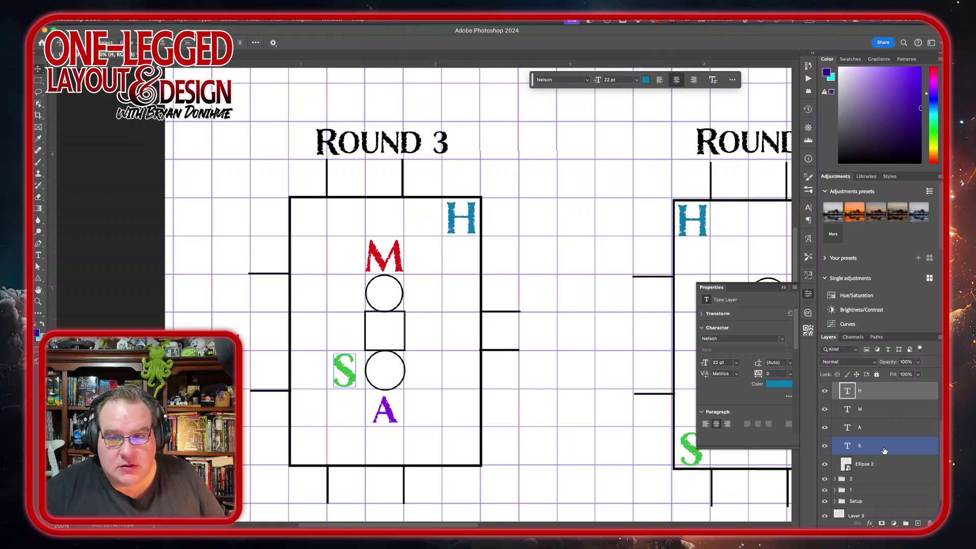
{"action": "key", "text": "super+alt+a"}
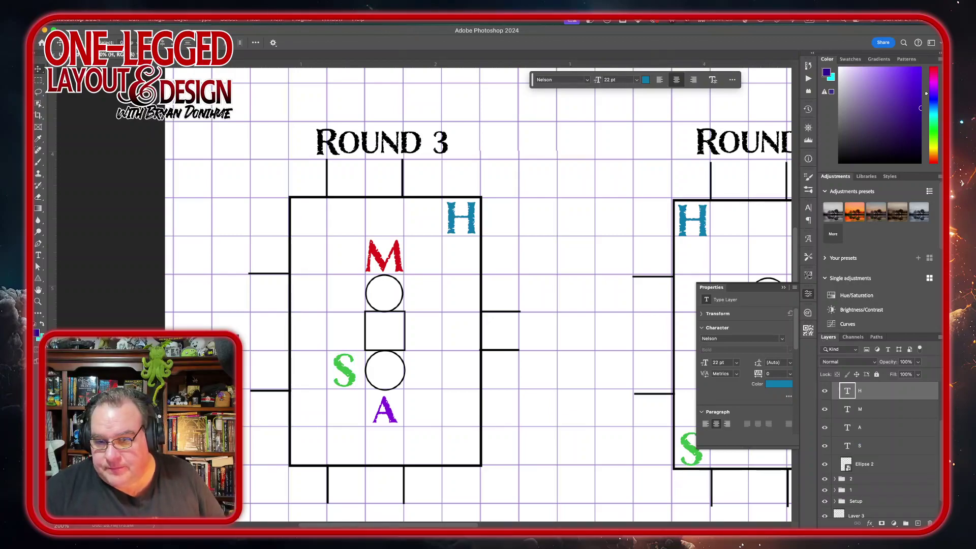
{"action": "key", "text": "Escape"}
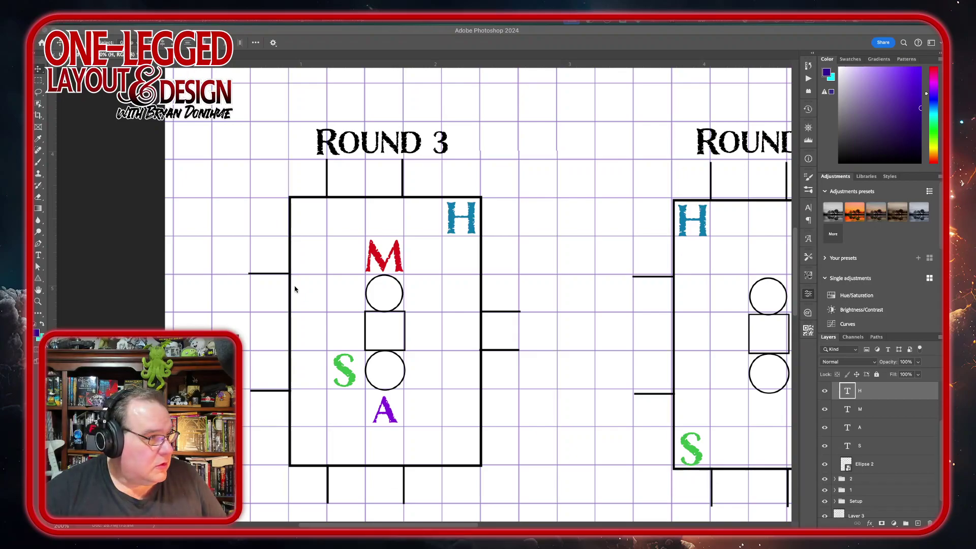
Draw a vertical line about 0.58 in long between the Round 3 table's left edge and the S, with a green stroke matching the letter.
{"action": "left_click", "coordinate": [39, 278]}
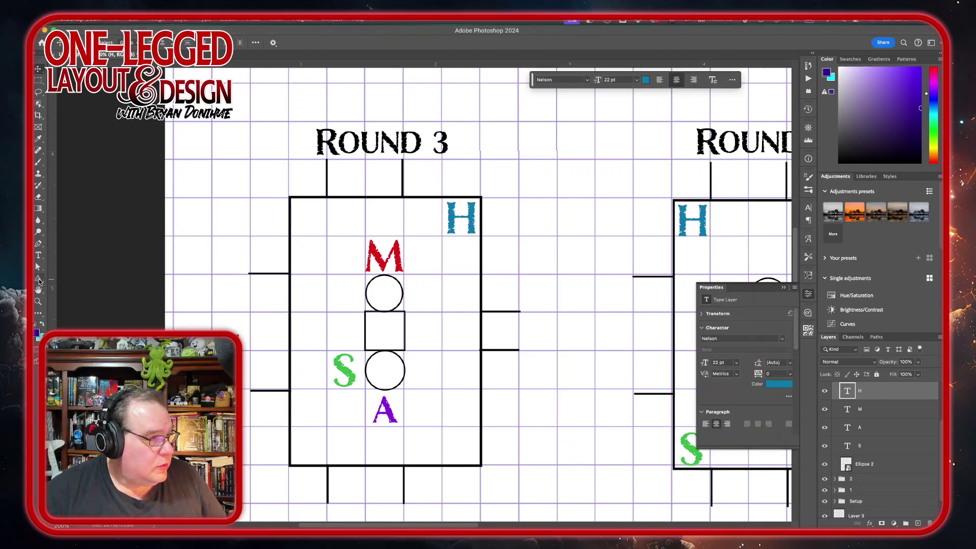
{"action": "left_click", "coordinate": [43, 283]}
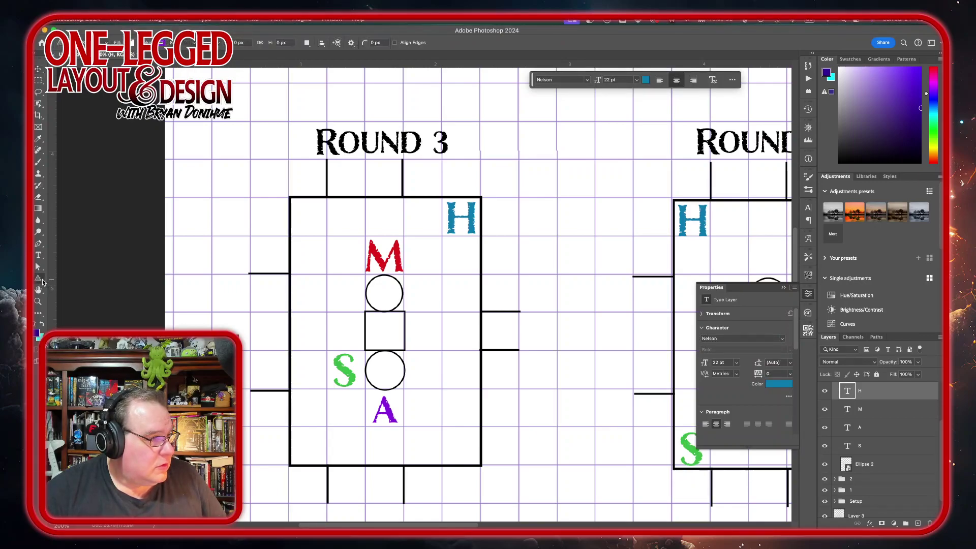
{"action": "right_click", "coordinate": [43, 282]}
{"action": "left_click", "coordinate": [66, 312]}
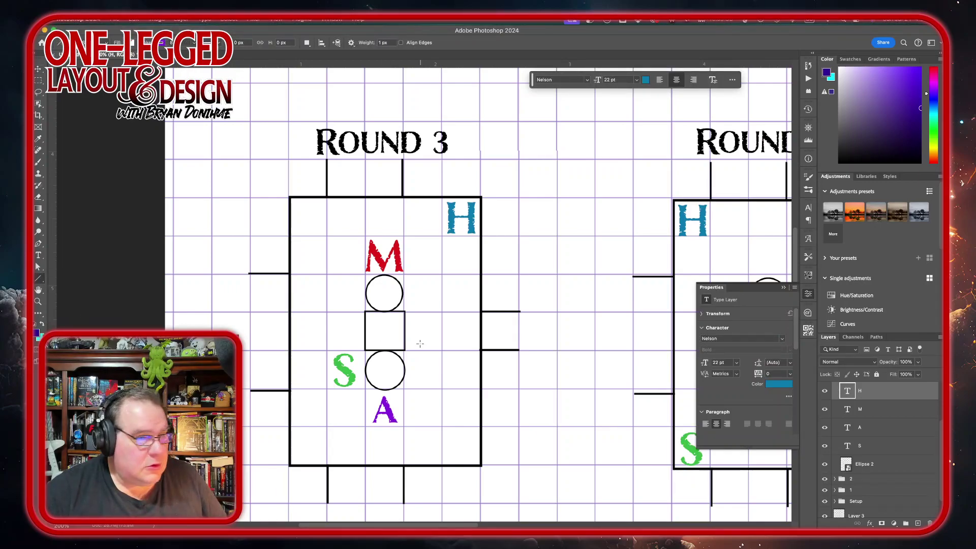
{"action": "left_click", "coordinate": [875, 447]}
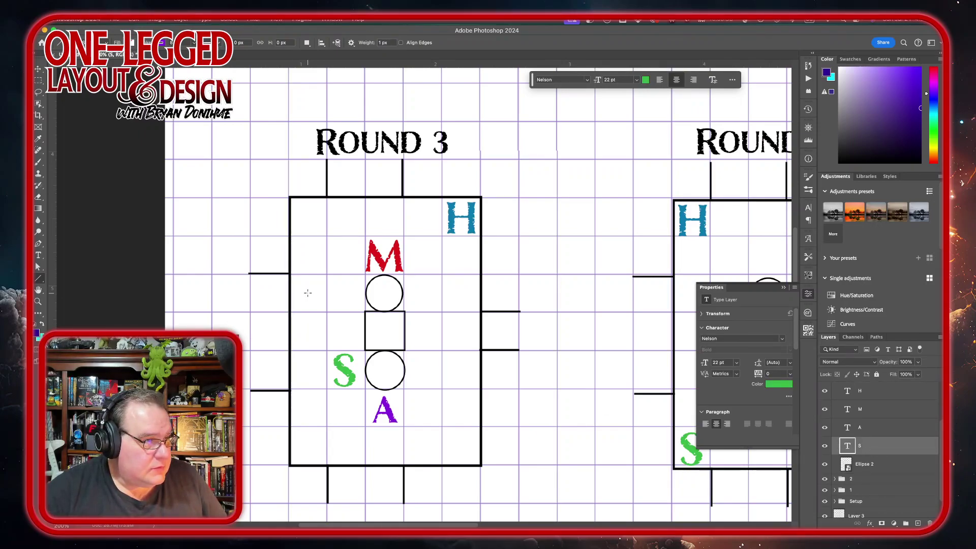
{"action": "left_click_drag", "start_coordinate": [307, 292], "coordinate": [307, 371]}
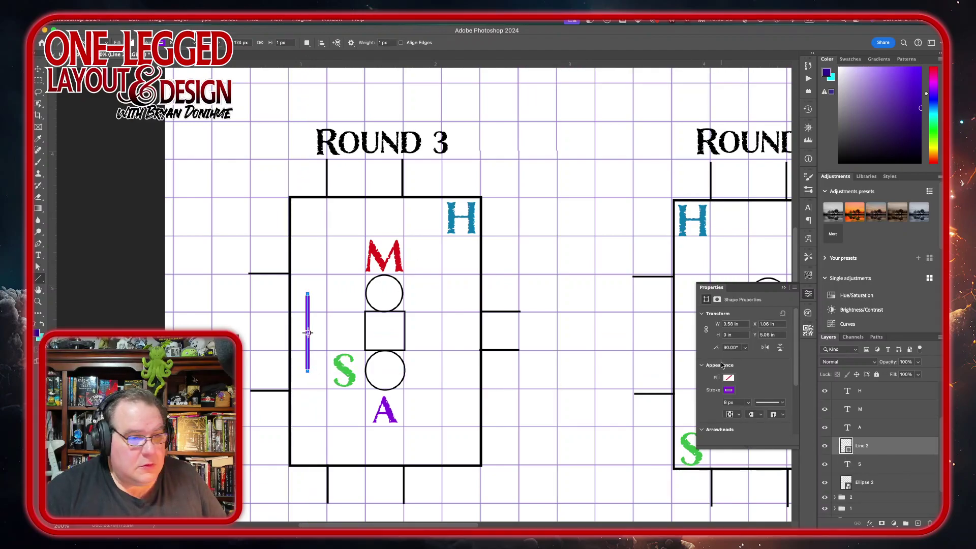
{"action": "left_click", "coordinate": [732, 388]}
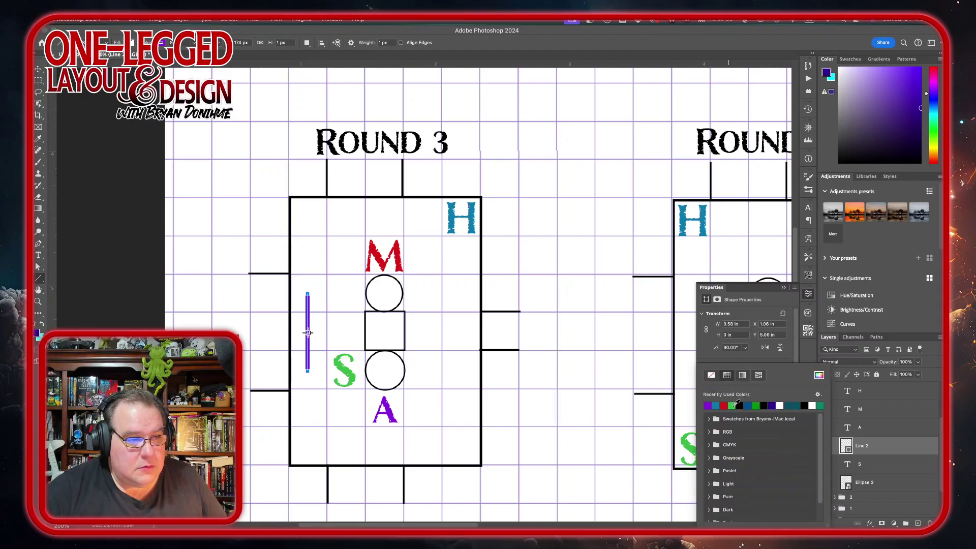
{"action": "left_click", "coordinate": [734, 406]}
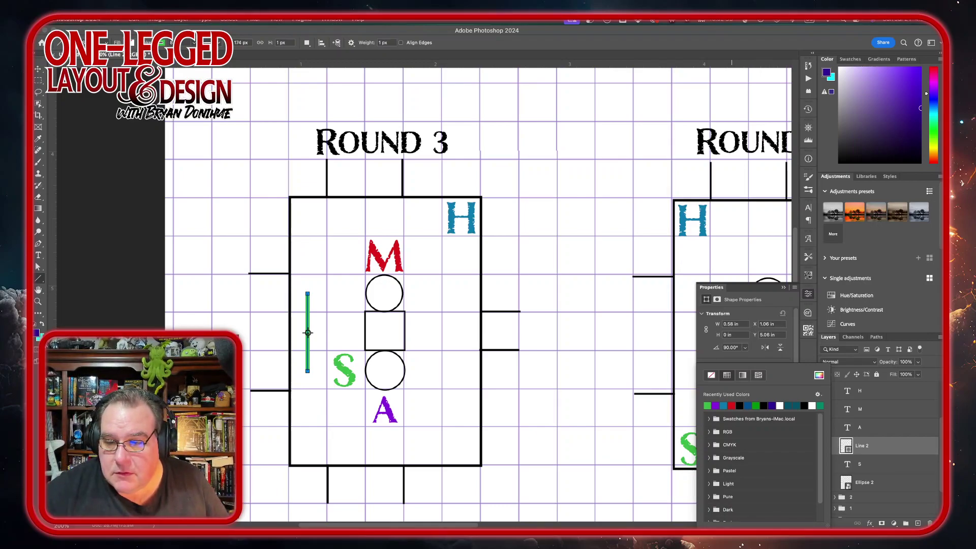
{"action": "key", "text": "Escape"}
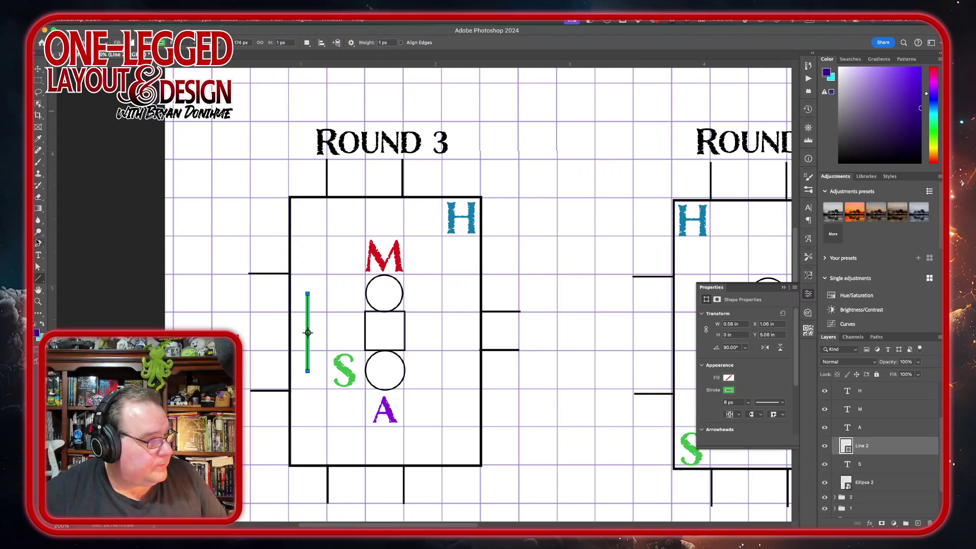
Draw a narrow green triangle about 0.05 in wide and 0.16 in tall above the S in Round 3.
{"action": "right_click", "coordinate": [38, 279]}
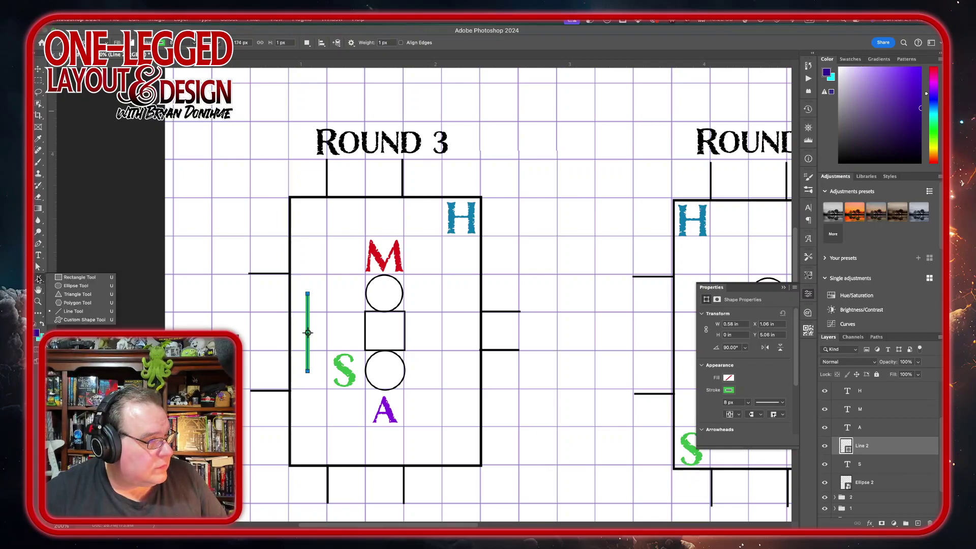
{"action": "left_click", "coordinate": [64, 294]}
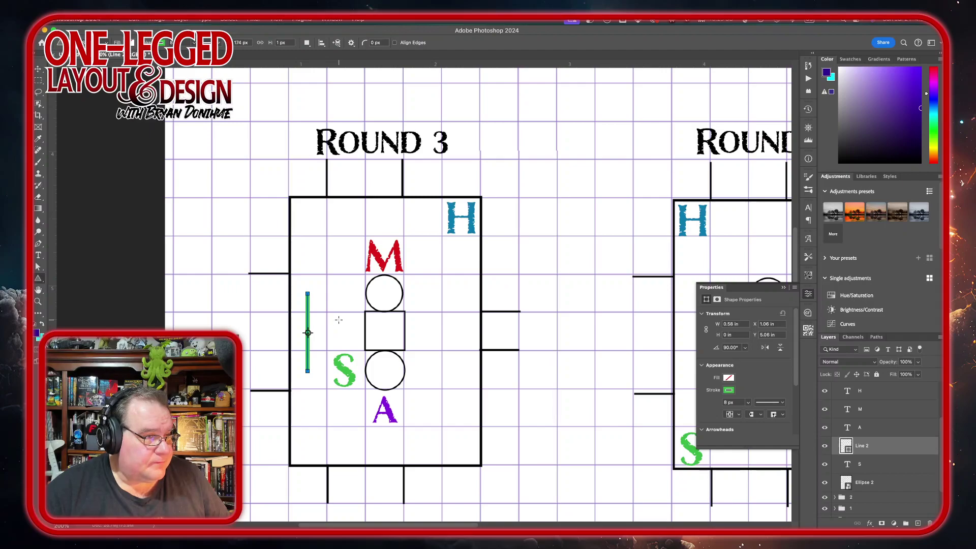
{"action": "left_click_drag", "start_coordinate": [339, 319], "coordinate": [345, 343]}
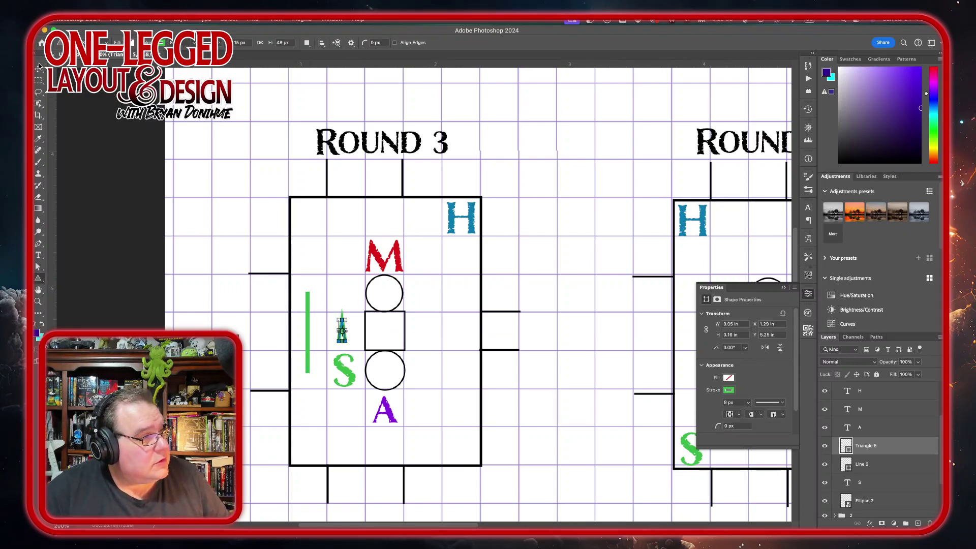
Rotate the green triangle 90°, shorten it to about 0.14 in, and place it at the green line's lower end pointing at the S.
{"action": "key", "text": "v"}
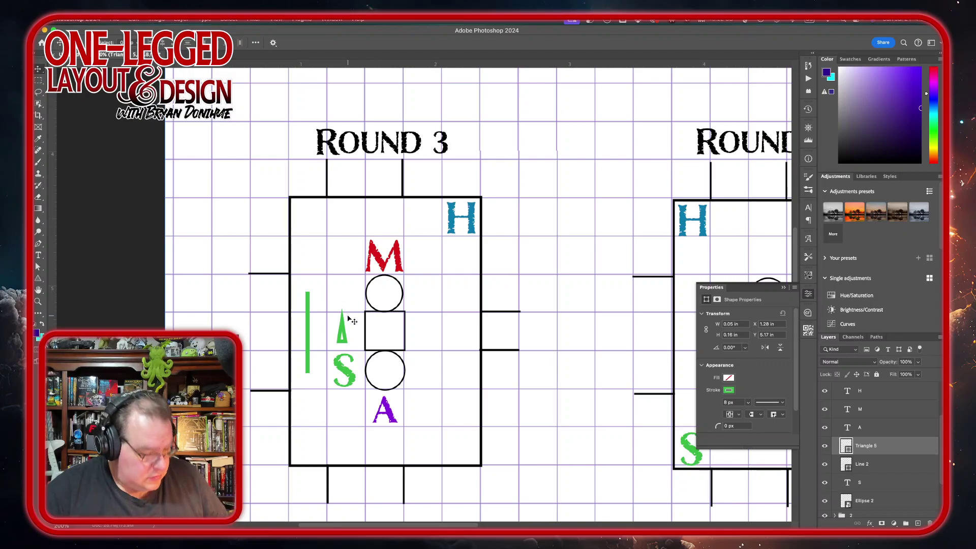
{"action": "key", "text": "super+t"}
{"action": "left_click_drag", "start_coordinate": [356, 308], "coordinate": [308, 375]}
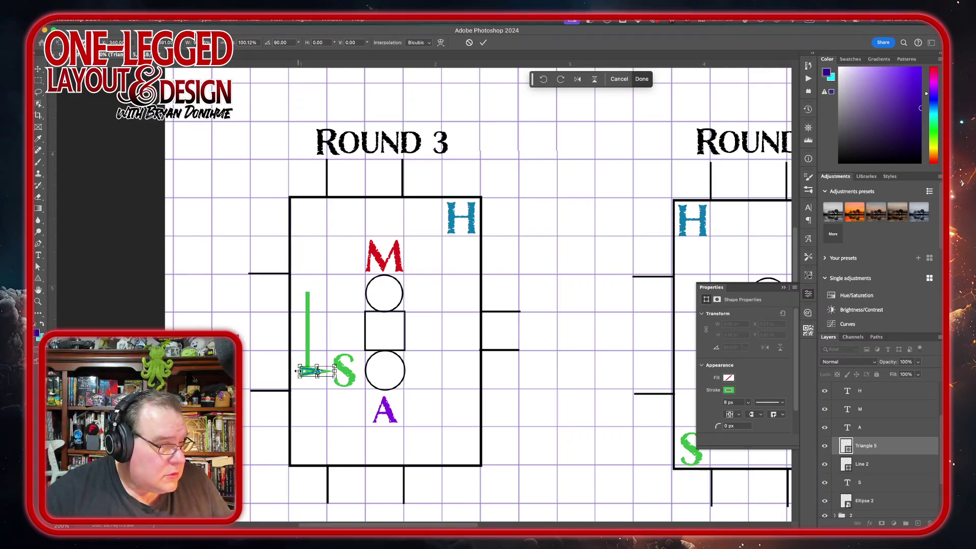
{"action": "left_click_drag", "start_coordinate": [299, 373], "coordinate": [304, 370]}
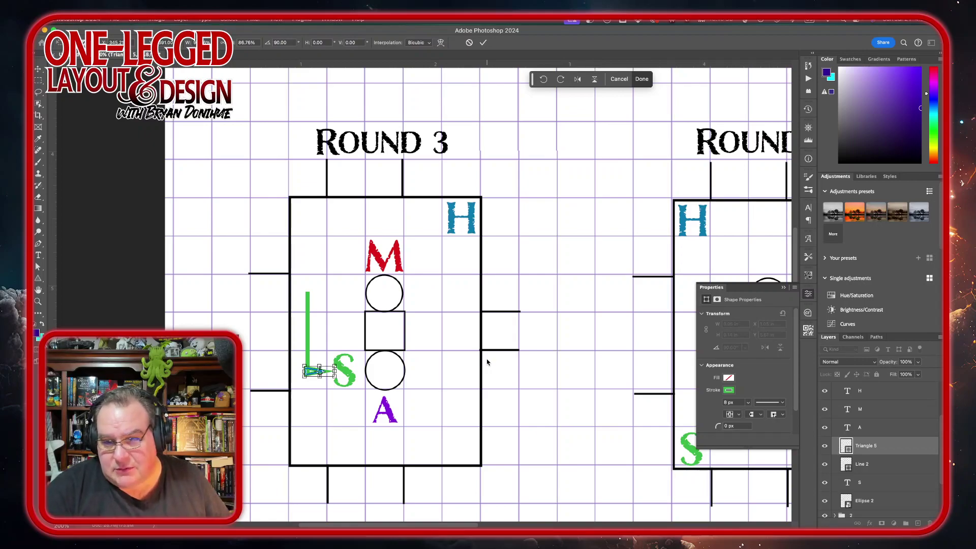
{"action": "key", "text": "Left"}
{"action": "key", "text": "Left"}
{"action": "key", "text": "Left"}
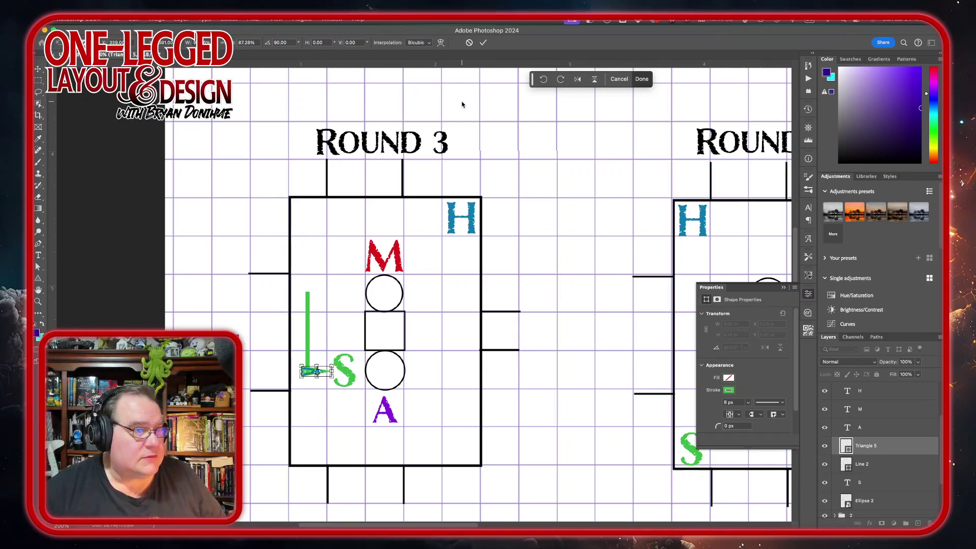
{"action": "left_click", "coordinate": [484, 43]}
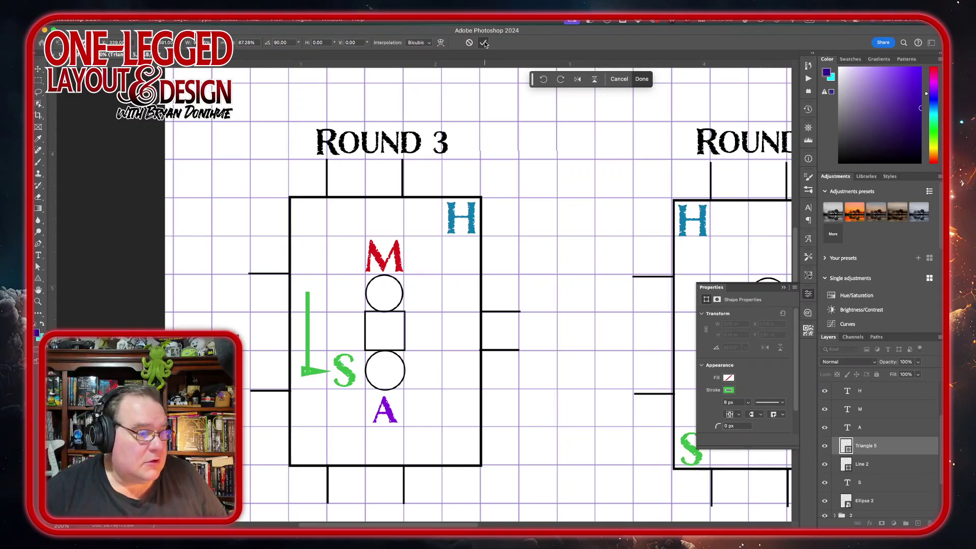
Merge the green triangle and green line into one shape layer.
{"action": "left_click", "coordinate": [907, 466], "text": "shift"}
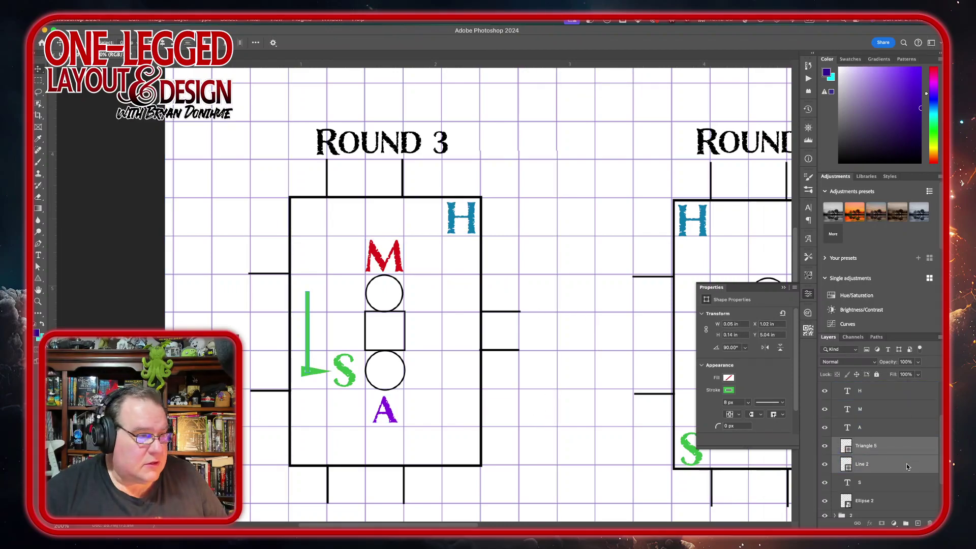
{"action": "right_click", "coordinate": [906, 464]}
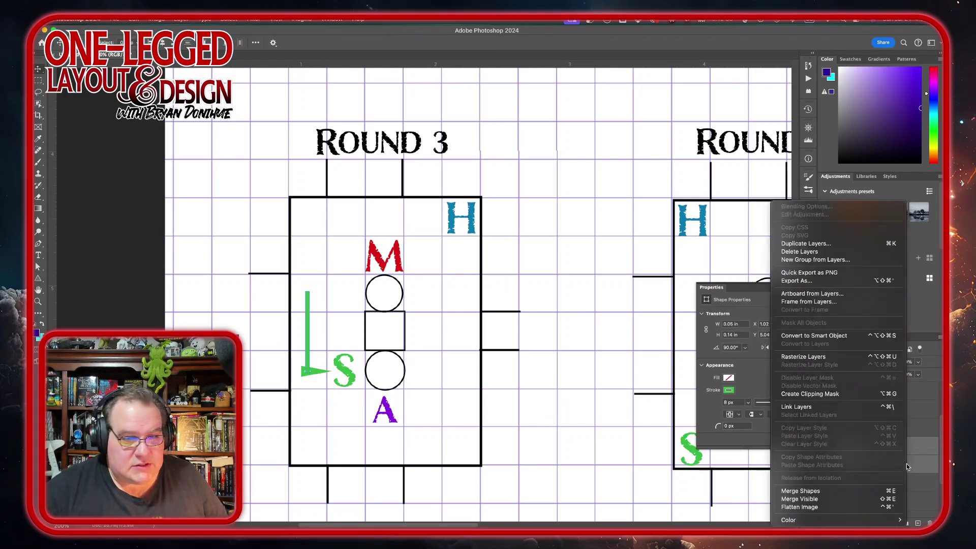
{"action": "left_click", "coordinate": [830, 491]}
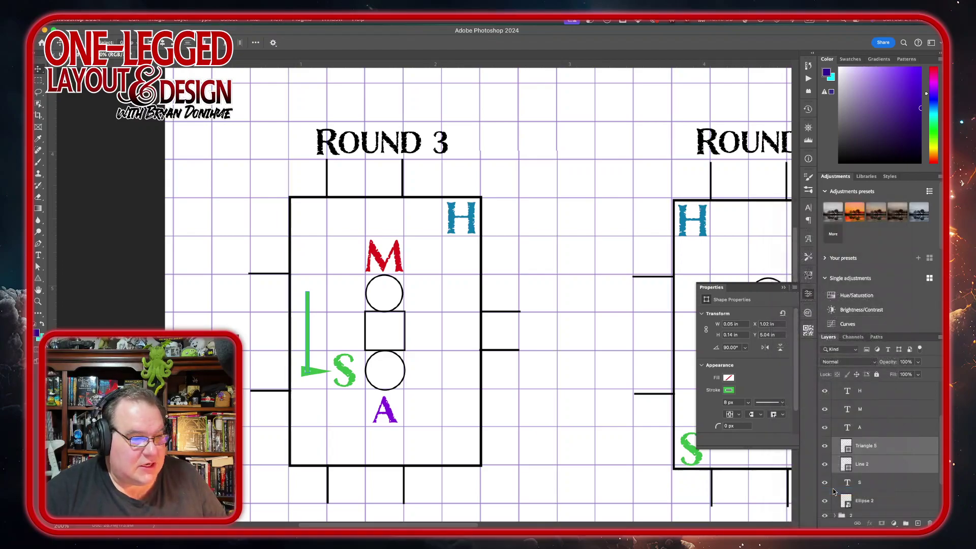
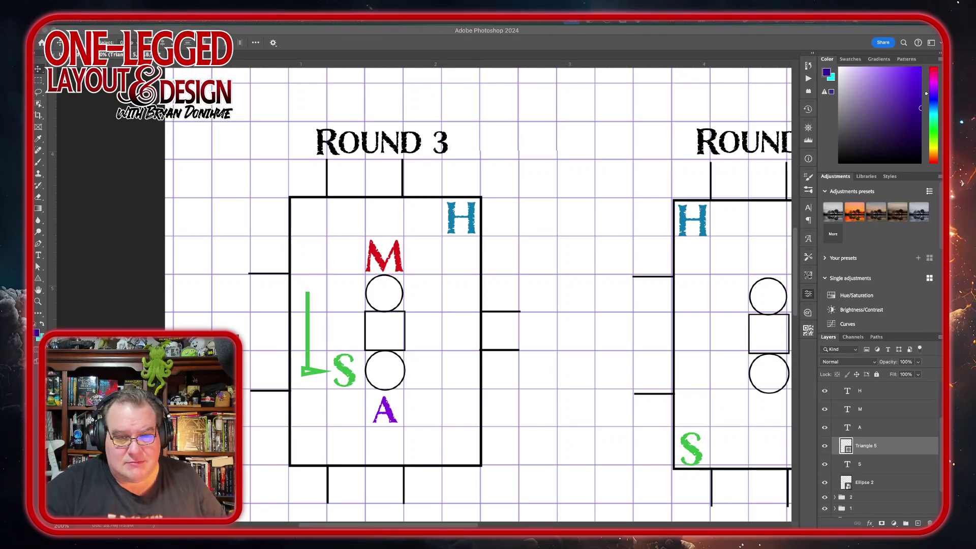
Draw a vertical line about 0.31 in long to the right of the A on a layer above it, with a matching purple stroke.
{"action": "left_click", "coordinate": [897, 428]}
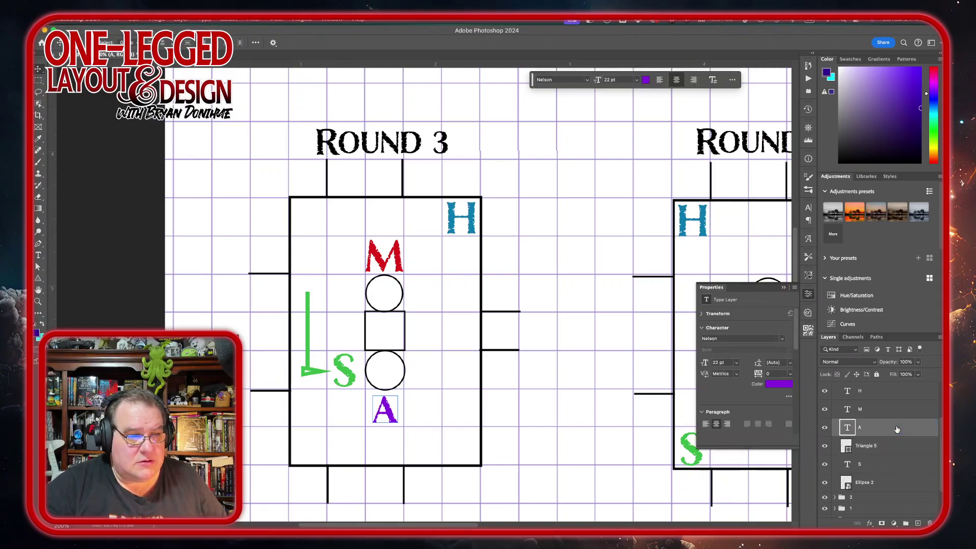
{"action": "left_click", "coordinate": [38, 279]}
{"action": "left_click", "coordinate": [67, 309]}
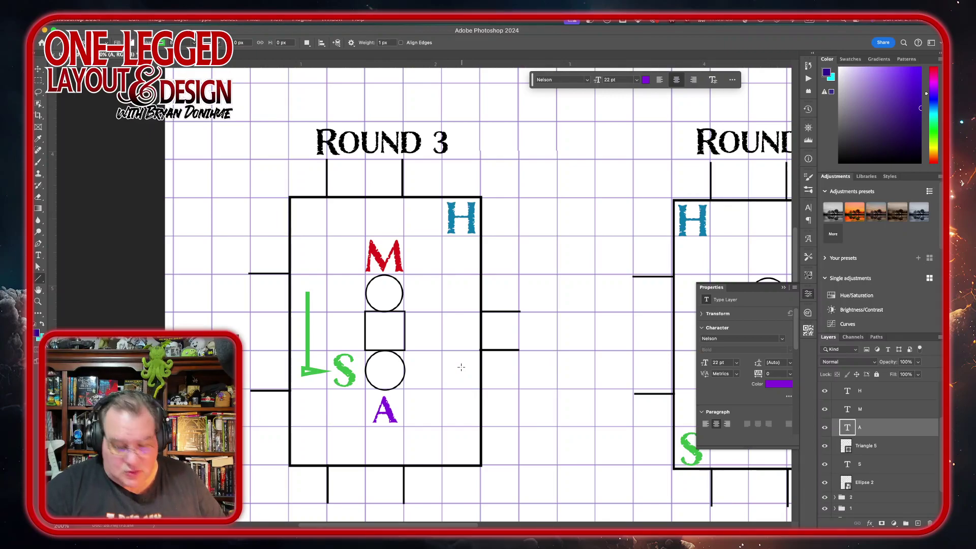
{"action": "left_click_drag", "start_coordinate": [461, 367], "coordinate": [461, 409]}
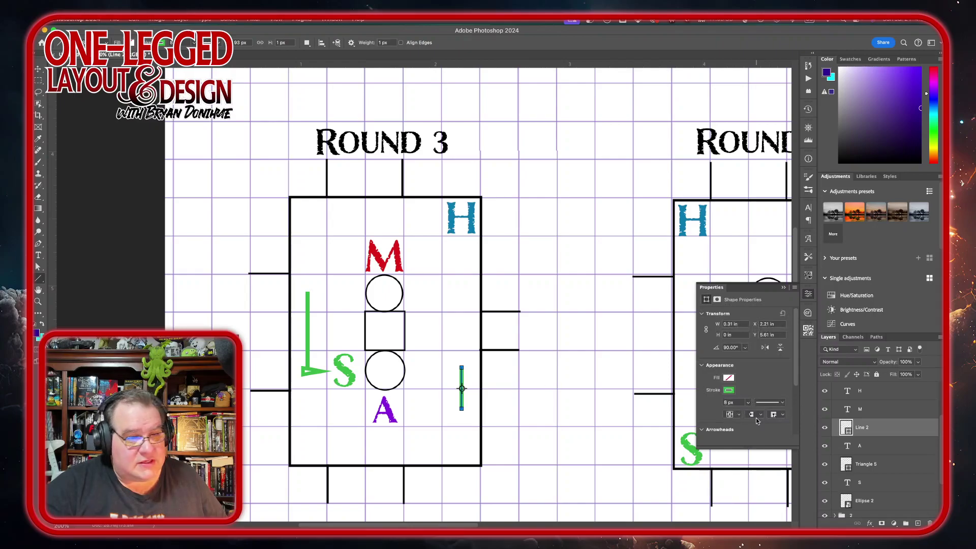
{"action": "left_click", "coordinate": [728, 390]}
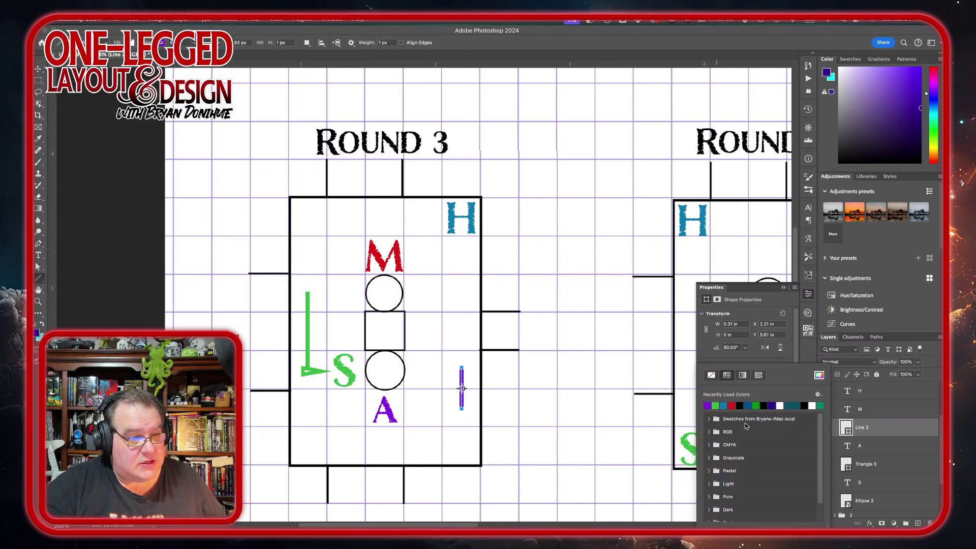
{"action": "left_click", "coordinate": [898, 425]}
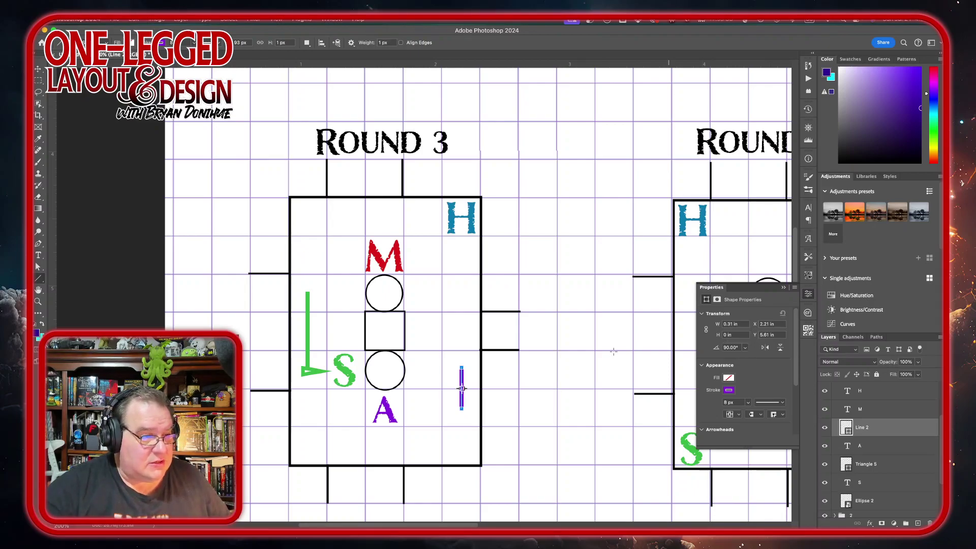
Draw a horizontal purple line about 0.25 in long from the vertical line's lower end toward the A, and nudge it down to close the corner.
{"action": "left_click", "coordinate": [918, 523]}
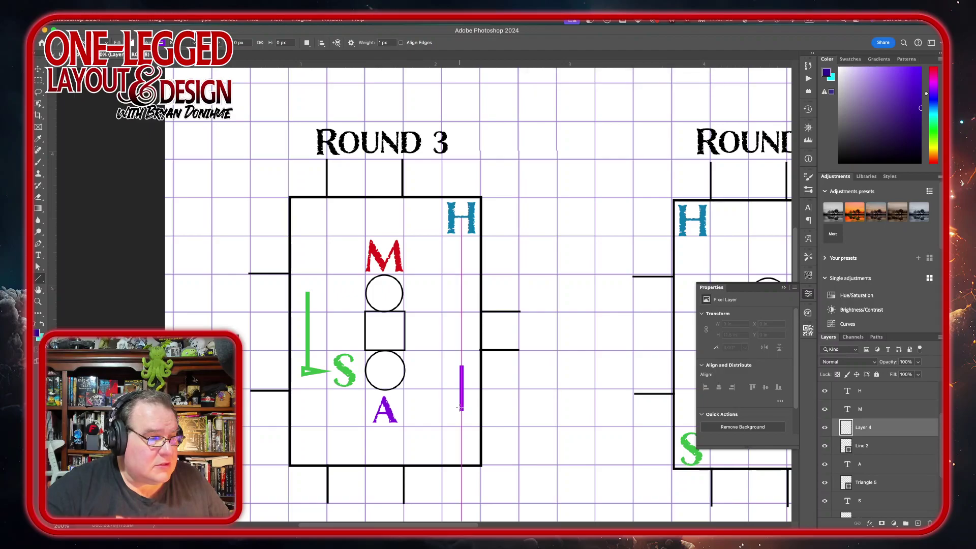
{"action": "left_click_drag", "start_coordinate": [461, 407], "coordinate": [428, 408]}
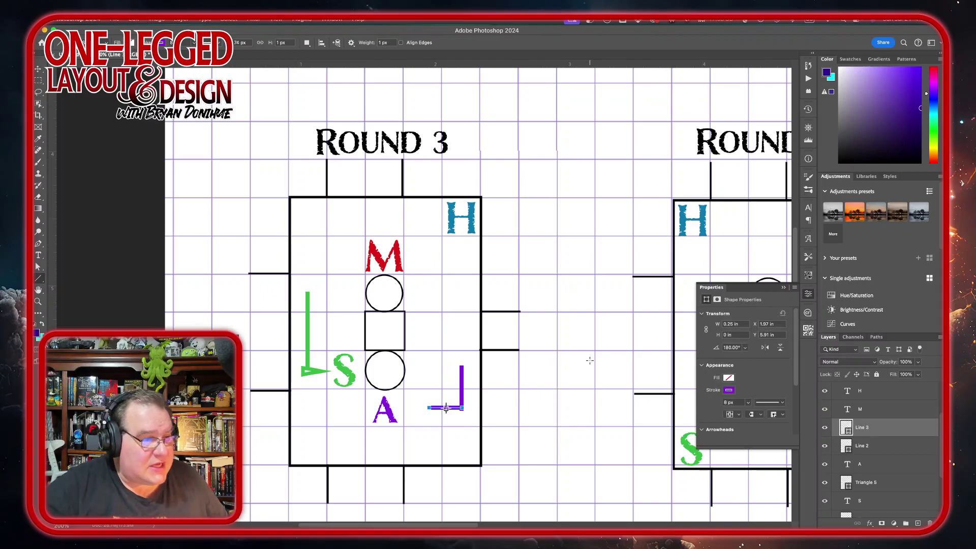
{"action": "left_click", "coordinate": [38, 69]}
{"action": "key", "text": "Down"}
{"action": "key", "text": "Down"}
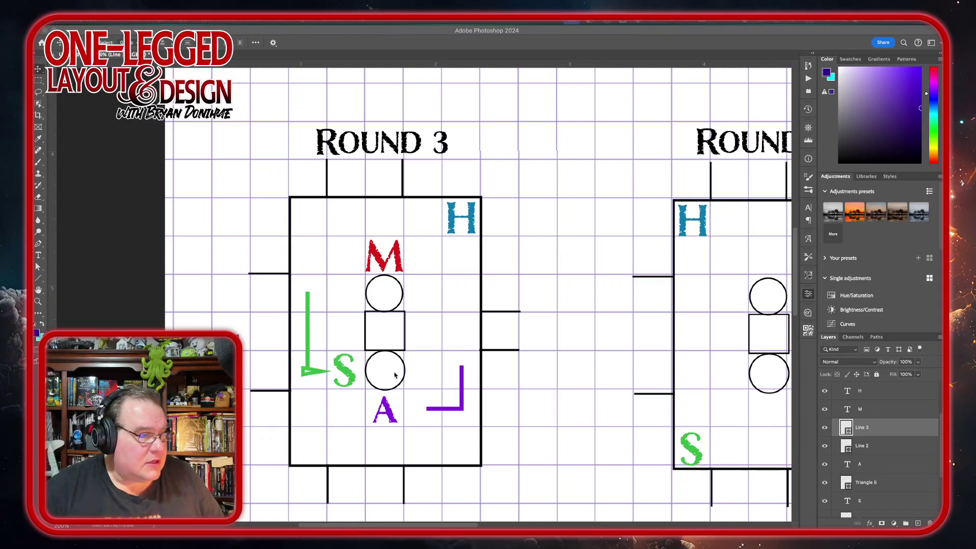
Draw a narrow purple triangle about 0.04 in wide and 0.15 in tall below the horizontal purple line.
{"action": "left_click", "coordinate": [38, 280]}
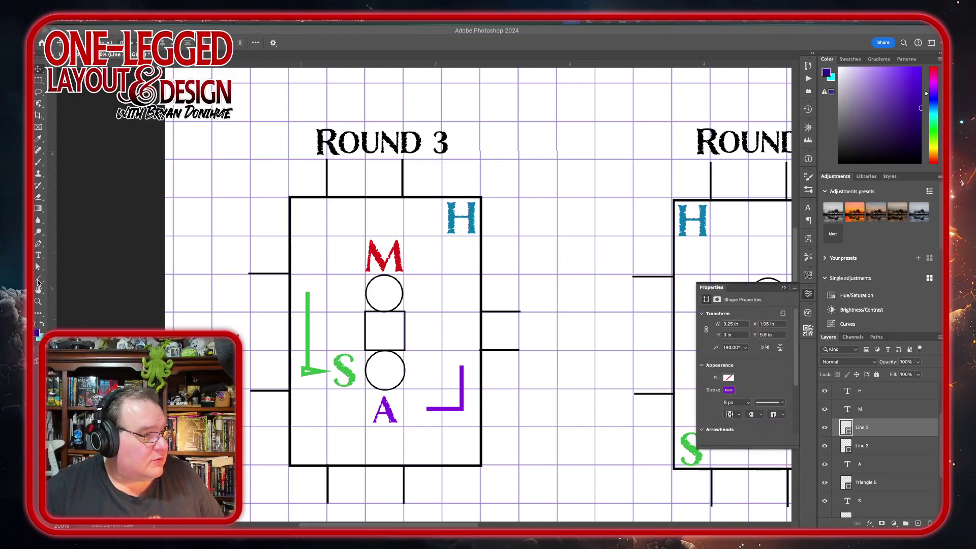
{"action": "left_click_drag", "start_coordinate": [38, 280], "coordinate": [65, 295]}
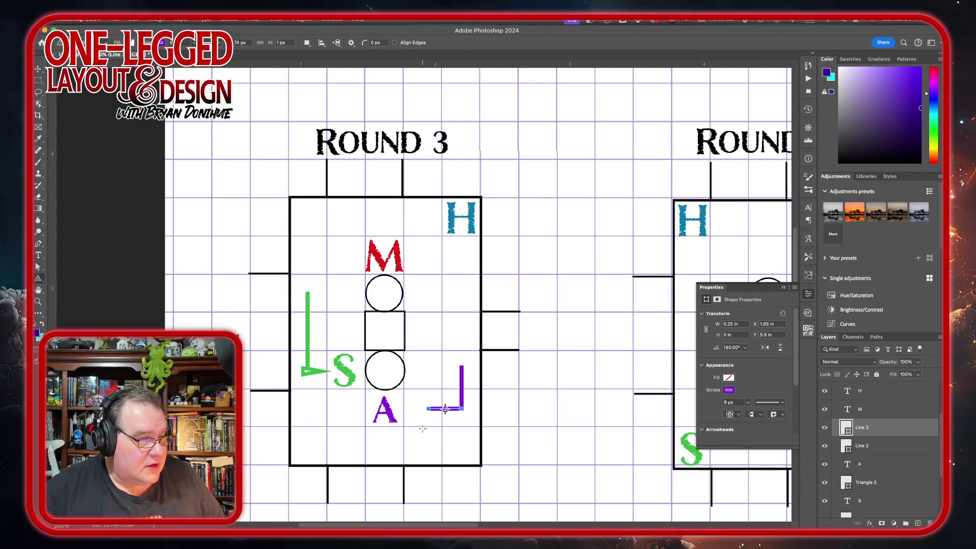
{"action": "left_click_drag", "start_coordinate": [422, 427], "coordinate": [426, 446]}
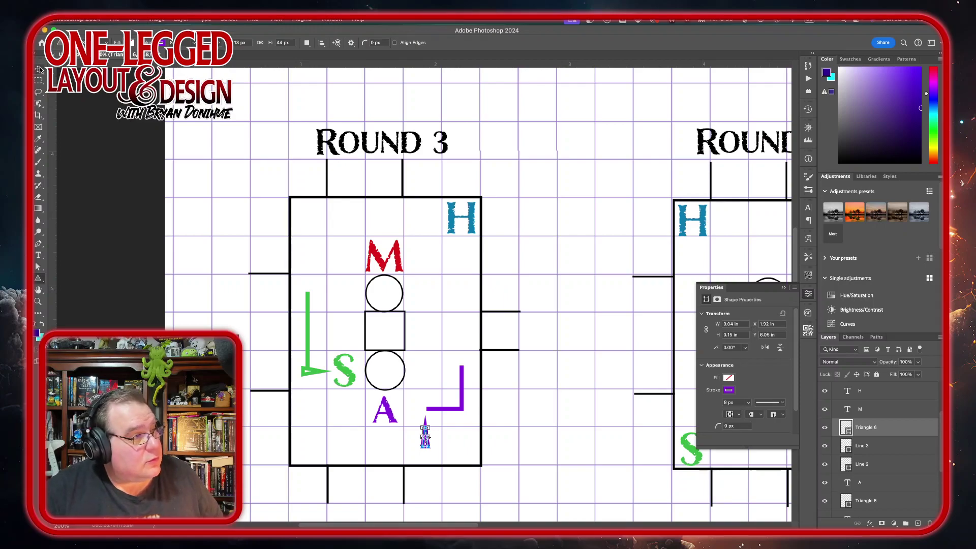
Rotate the purple triangle -90° and place it on the free end of the horizontal purple line, pointing at the A.
{"action": "key", "text": "v"}
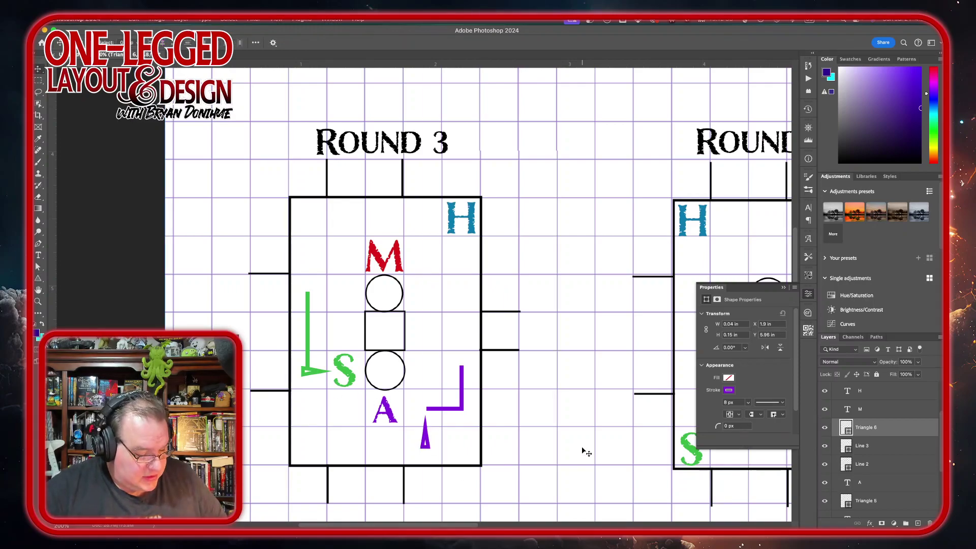
{"action": "key", "text": "ctrl+t"}
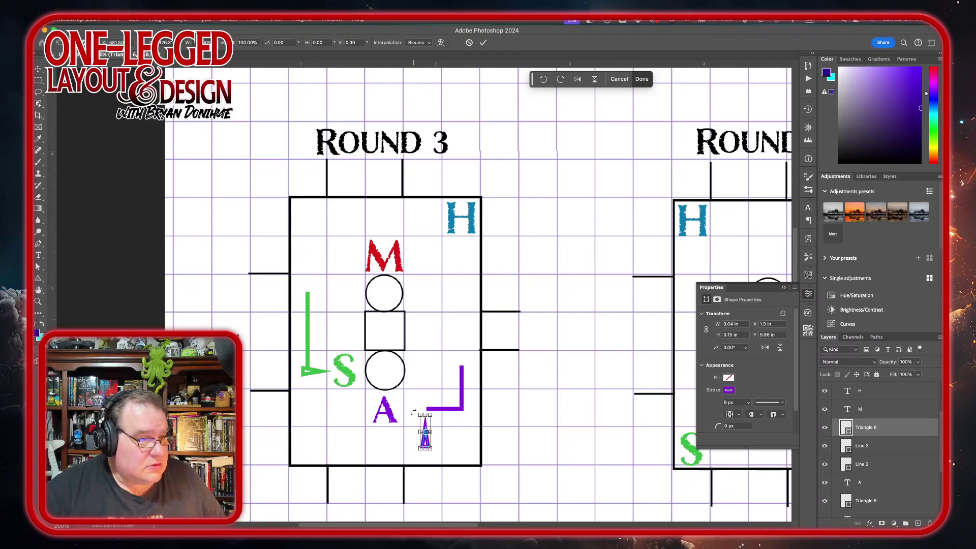
{"action": "left_click_drag", "start_coordinate": [413, 412], "coordinate": [492, 443]}
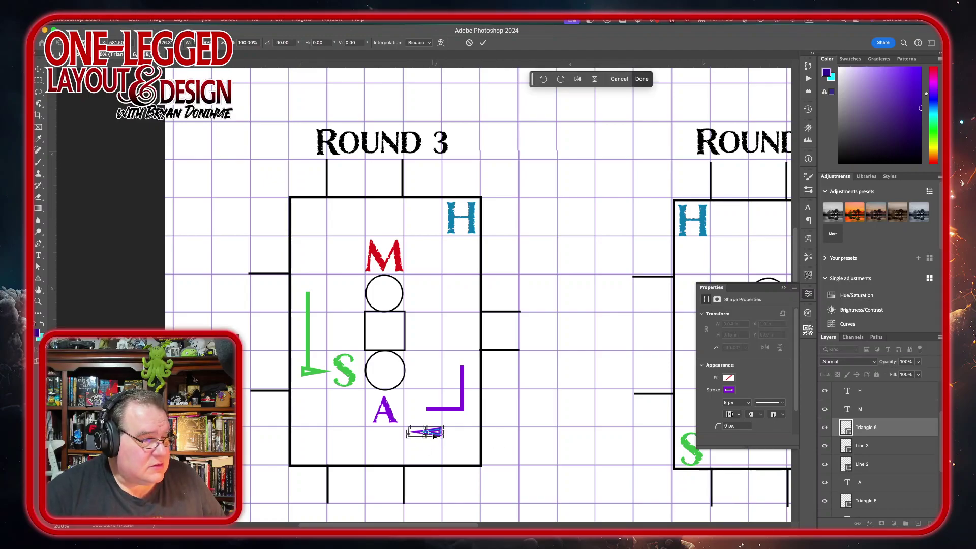
{"action": "left_click_drag", "start_coordinate": [435, 433], "coordinate": [431, 413]}
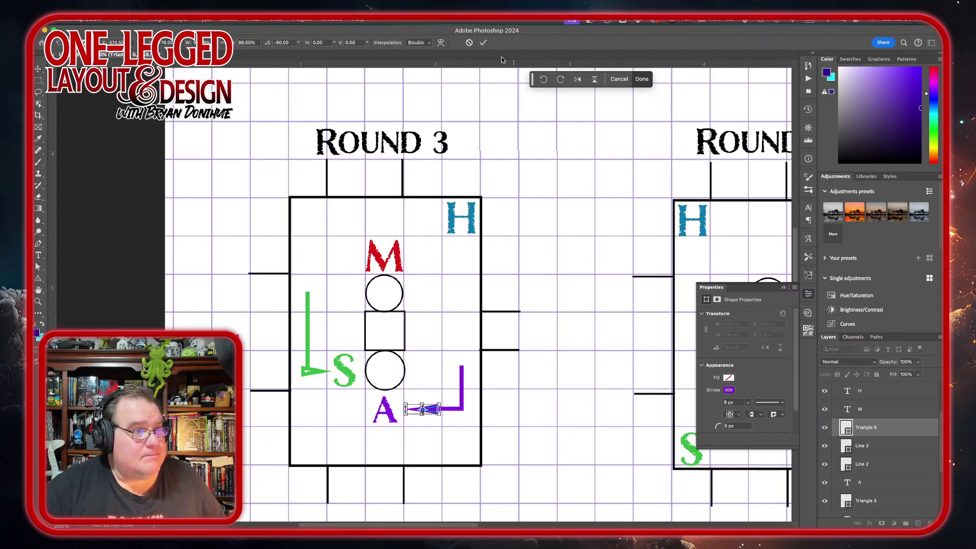
{"action": "left_click", "coordinate": [484, 43]}
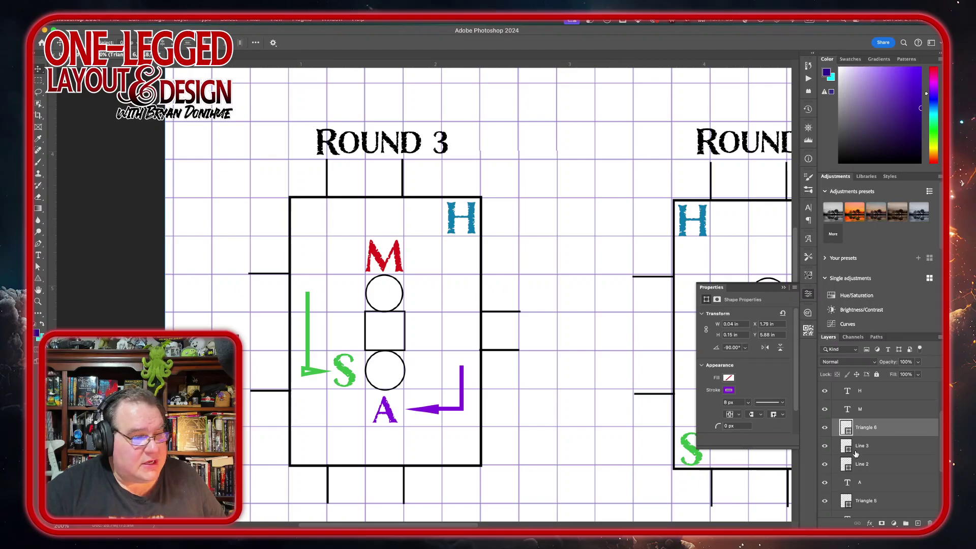
Merge the purple triangle and both purple lines into one shape layer.
{"action": "left_click", "coordinate": [896, 443], "text": "shift"}
{"action": "left_click", "coordinate": [895, 464], "text": "shift"}
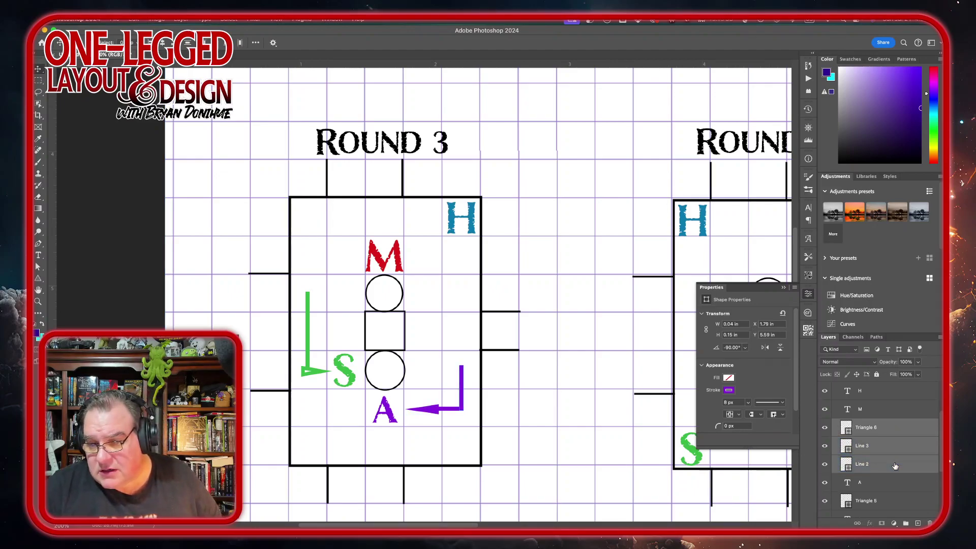
{"action": "right_click", "coordinate": [899, 434]}
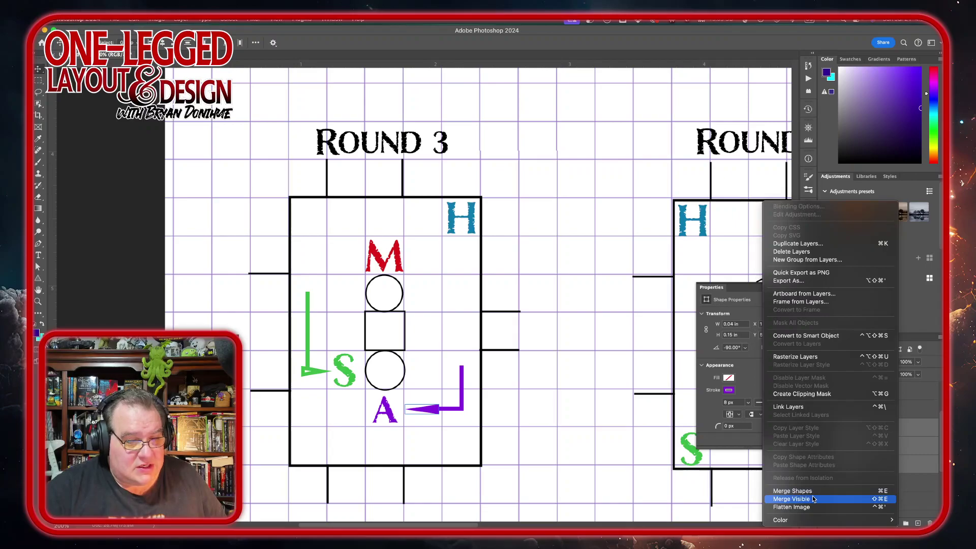
{"action": "left_click", "coordinate": [792, 491]}
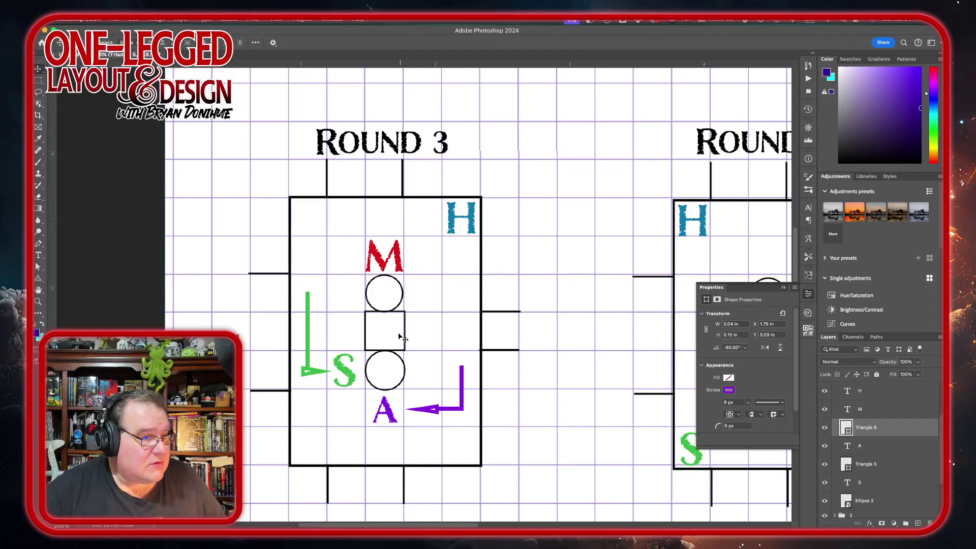
Draw a vertical line about 0.6 in long beside the Round 3 M, above the M layer, and set its stroke to red.
{"action": "left_click", "coordinate": [896, 410]}
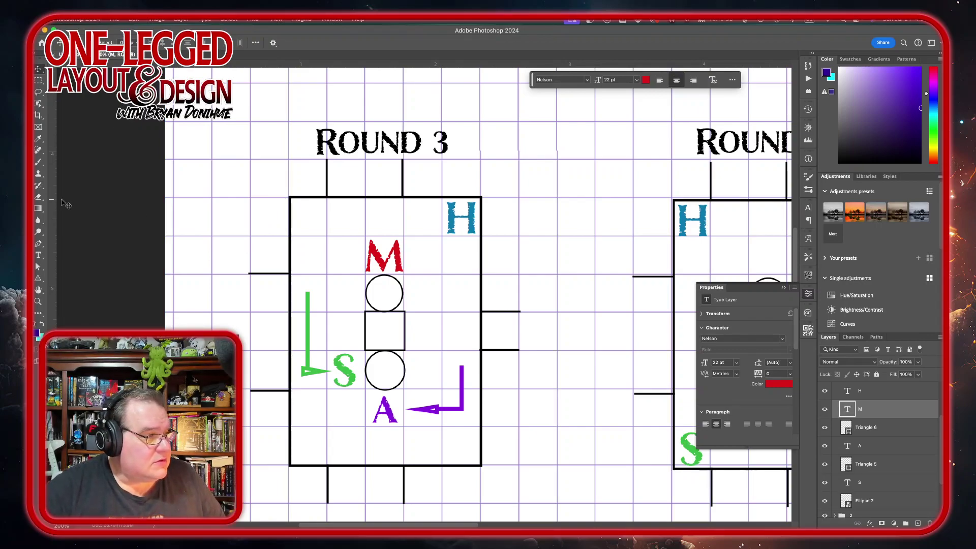
{"action": "left_click", "coordinate": [39, 279]}
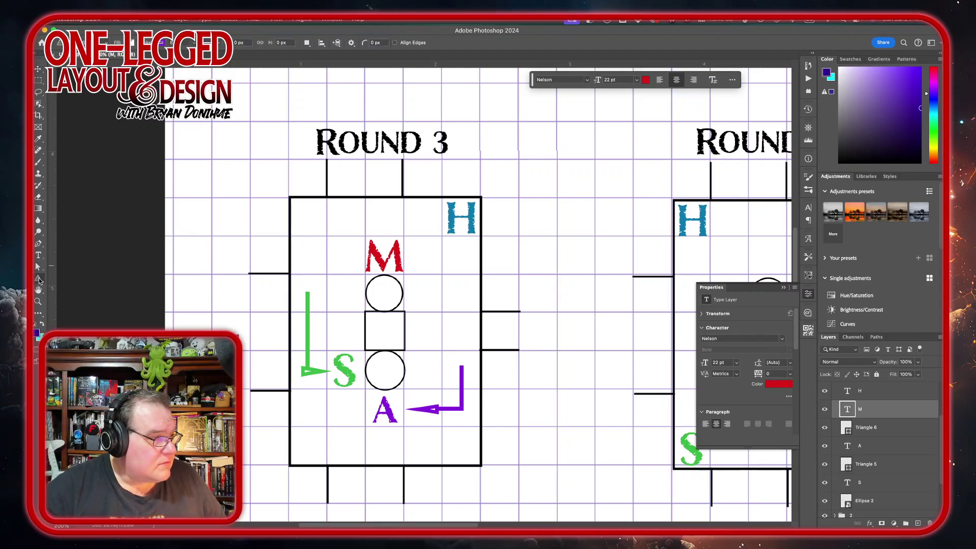
{"action": "right_click", "coordinate": [39, 280]}
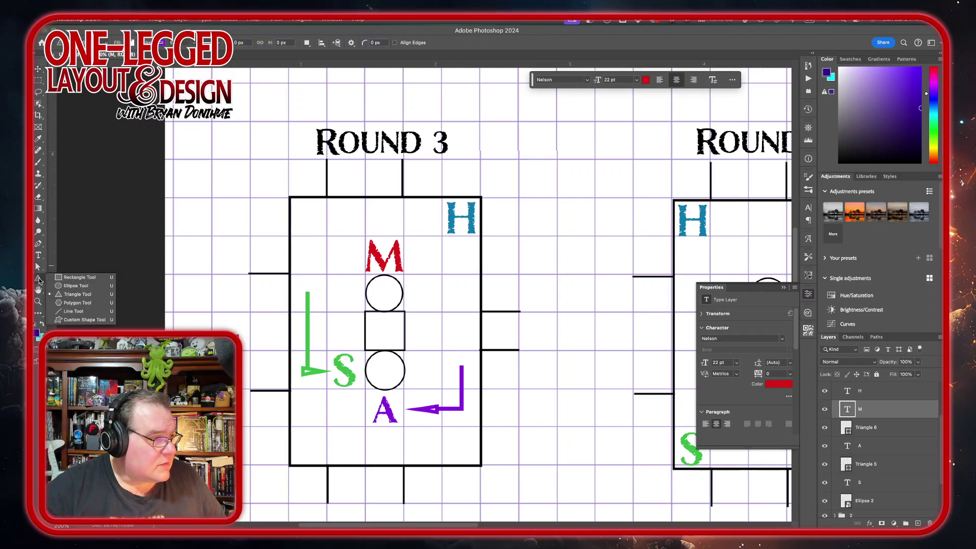
{"action": "left_click", "coordinate": [74, 312]}
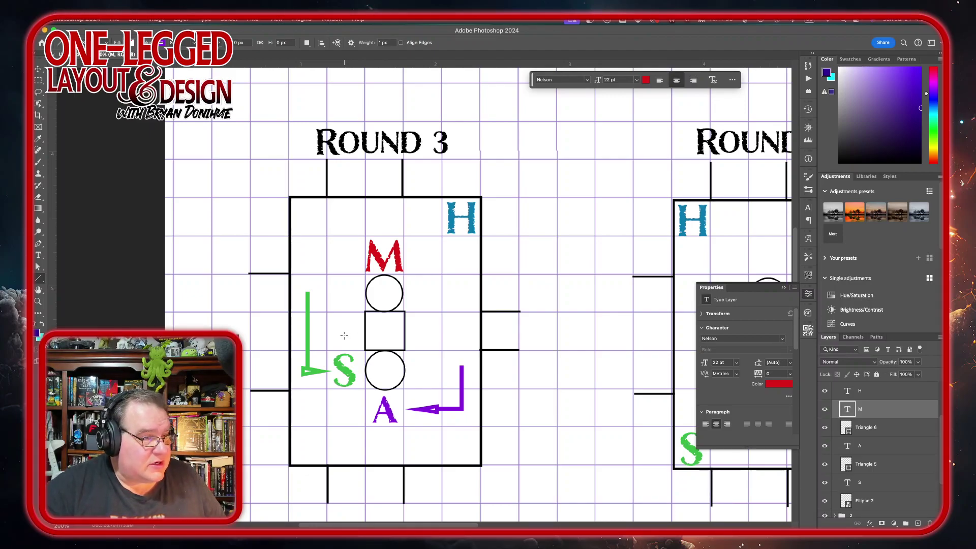
{"action": "left_click_drag", "start_coordinate": [345, 335], "coordinate": [344, 254]}
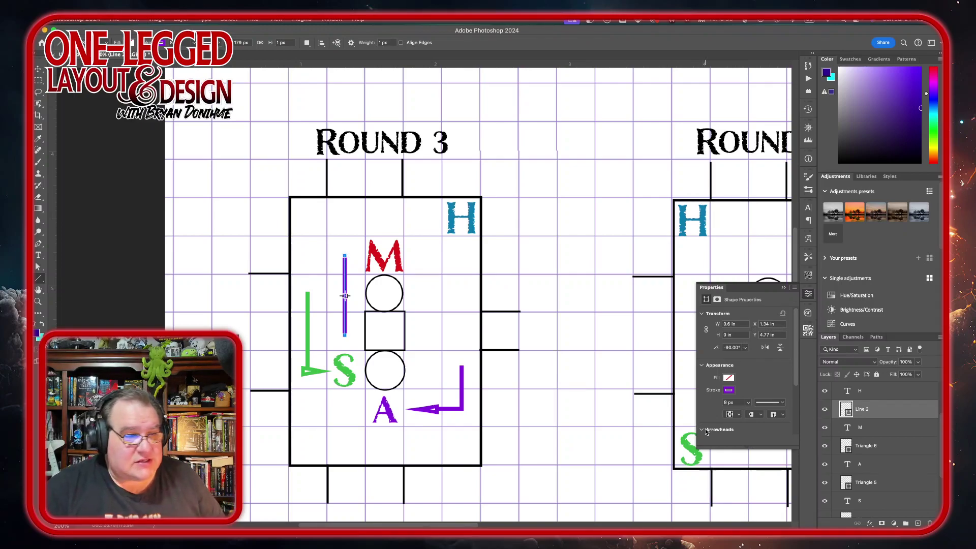
{"action": "left_click", "coordinate": [729, 391]}
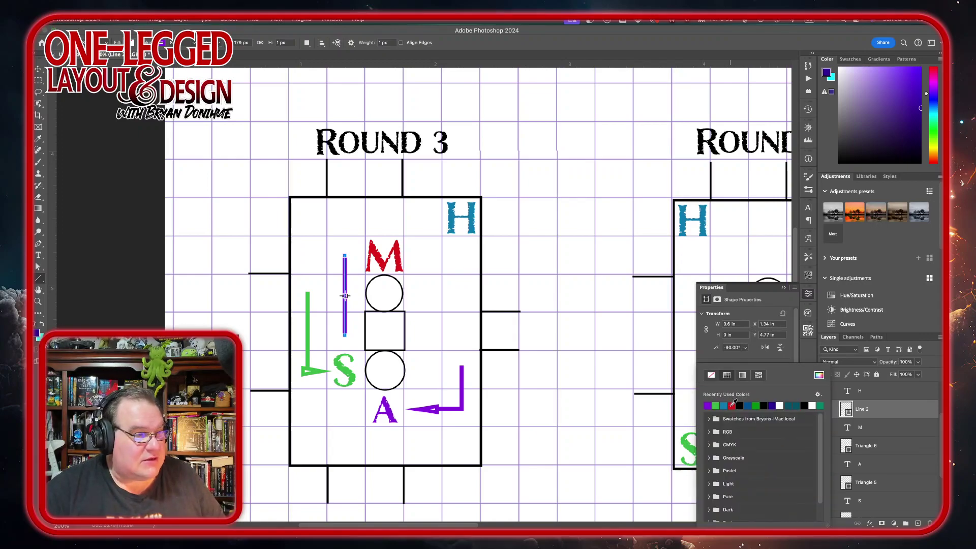
{"action": "left_click", "coordinate": [732, 405]}
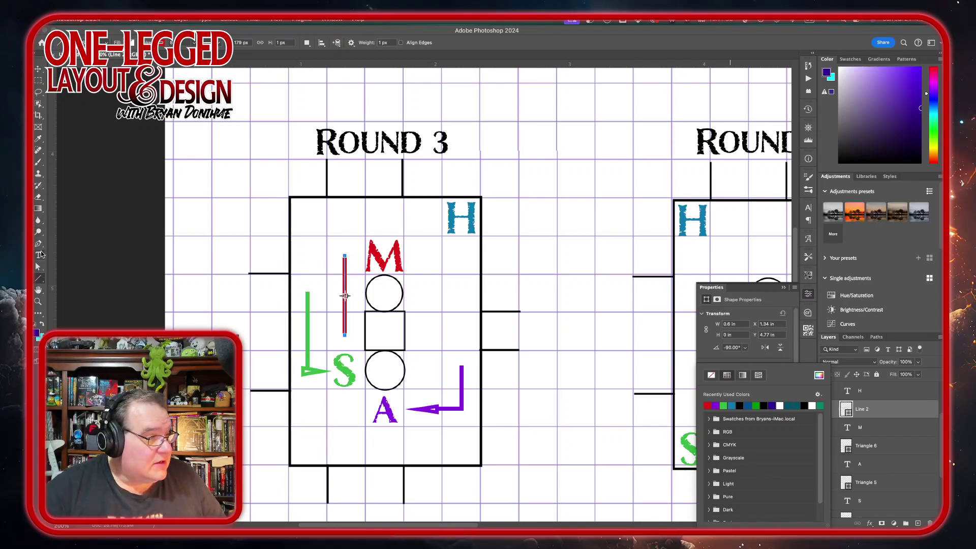
Draw a narrow red triangle about 0.04 in wide and 0.17 in tall in the empty upper corner of the Round 3 table.
{"action": "left_click", "coordinate": [39, 281]}
{"action": "left_click", "coordinate": [39, 280]}
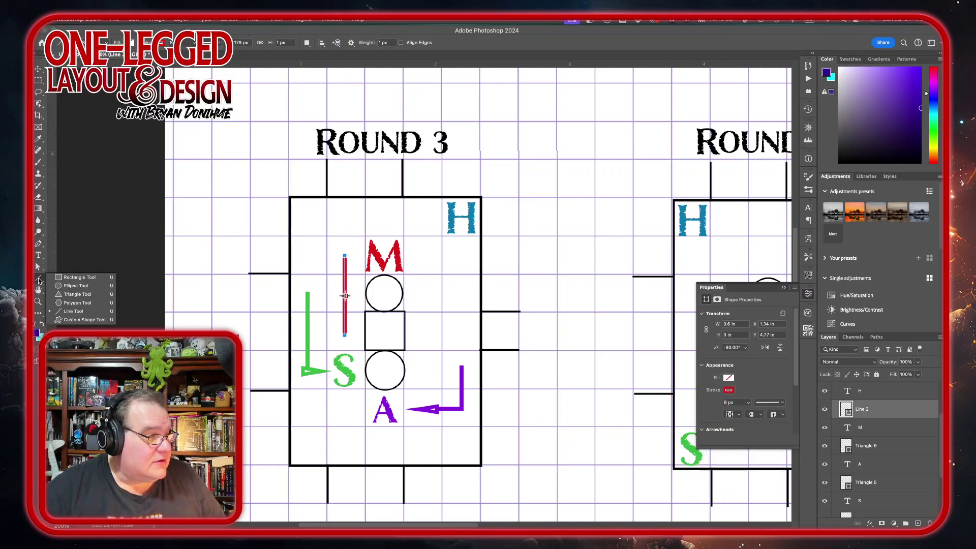
{"action": "left_click", "coordinate": [67, 295]}
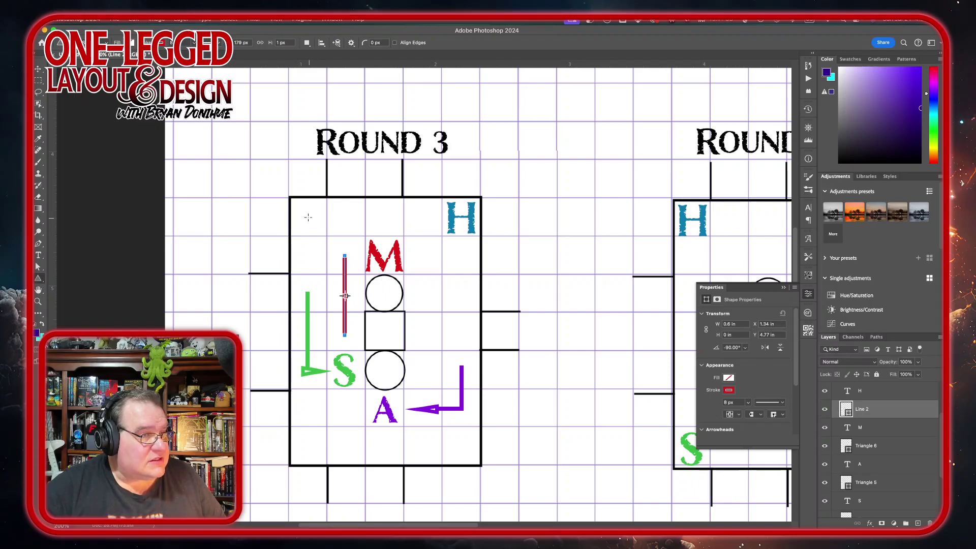
{"action": "left_click_drag", "start_coordinate": [306, 215], "coordinate": [311, 237]}
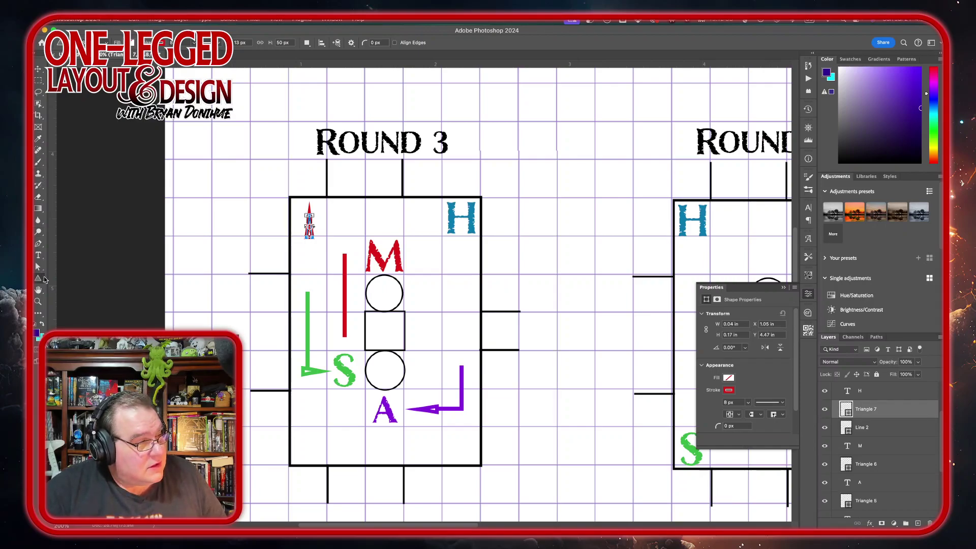
Rotate the red triangle 90° and place it at the upper end of the red line, pointing at the M.
{"action": "left_click", "coordinate": [39, 69]}
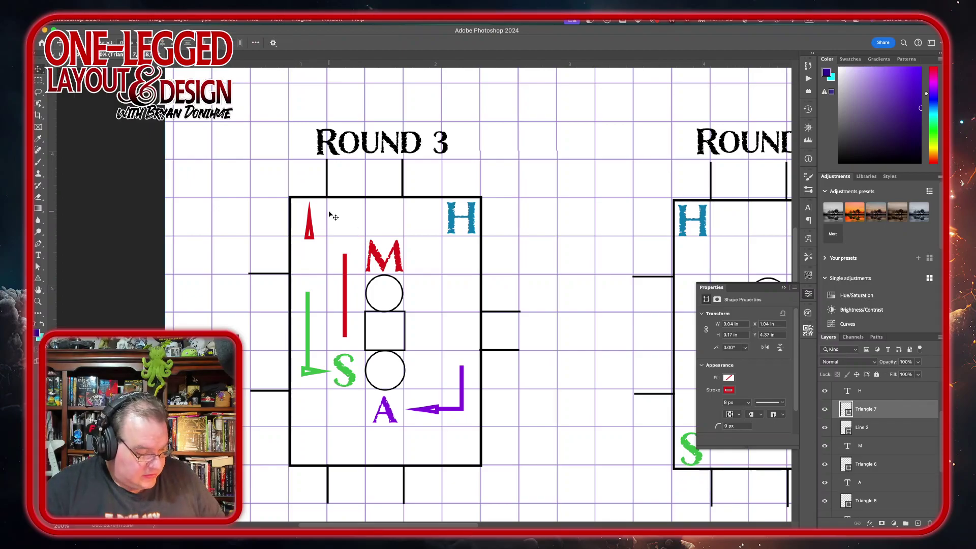
{"action": "key", "text": "super+t"}
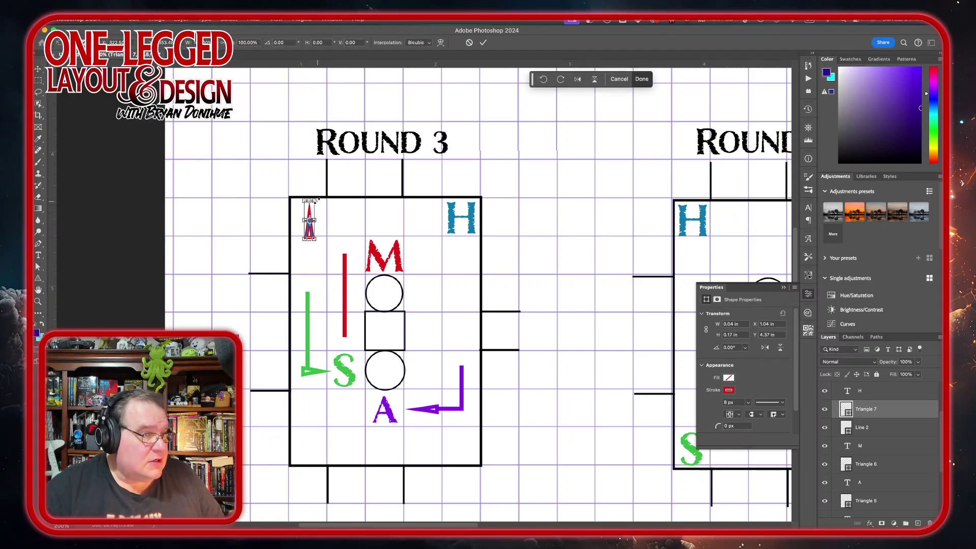
{"action": "left_click_drag", "start_coordinate": [310, 201], "coordinate": [358, 269]}
{"action": "left_click", "coordinate": [483, 43]}
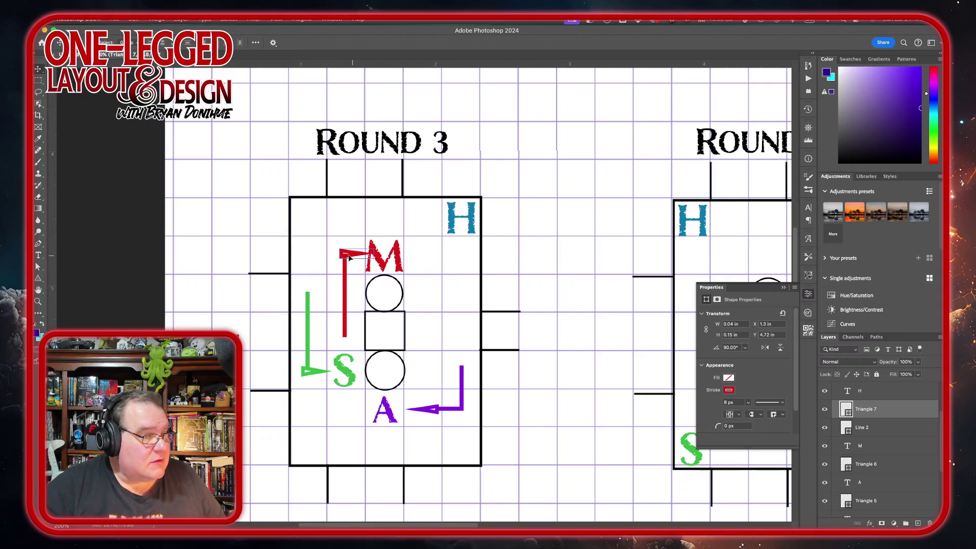
{"action": "left_click_drag", "start_coordinate": [353, 258], "coordinate": [347, 257]}
Align the red line with the triangle's base, and shift both shapes slightly away from the M.
{"action": "left_click", "coordinate": [864, 427]}
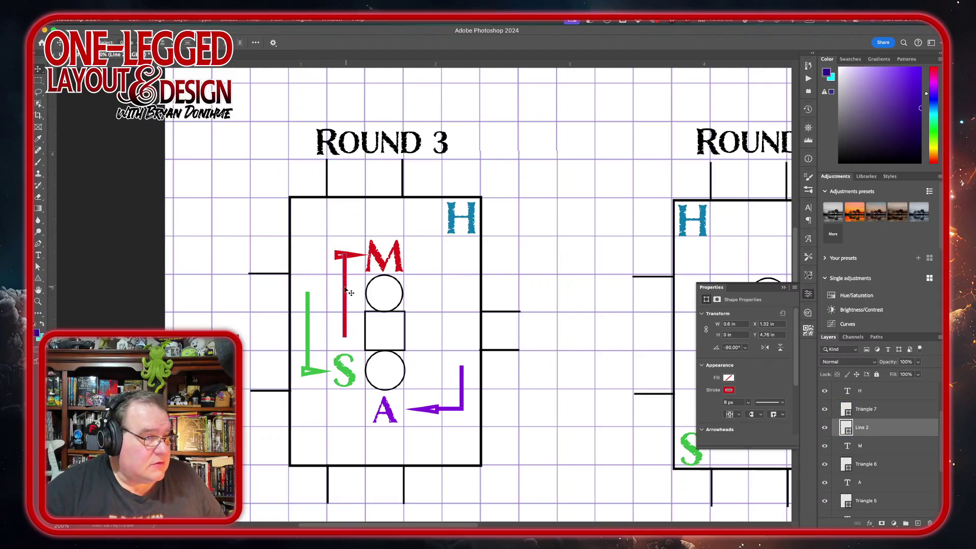
{"action": "left_click_drag", "start_coordinate": [345, 291], "coordinate": [342, 289]}
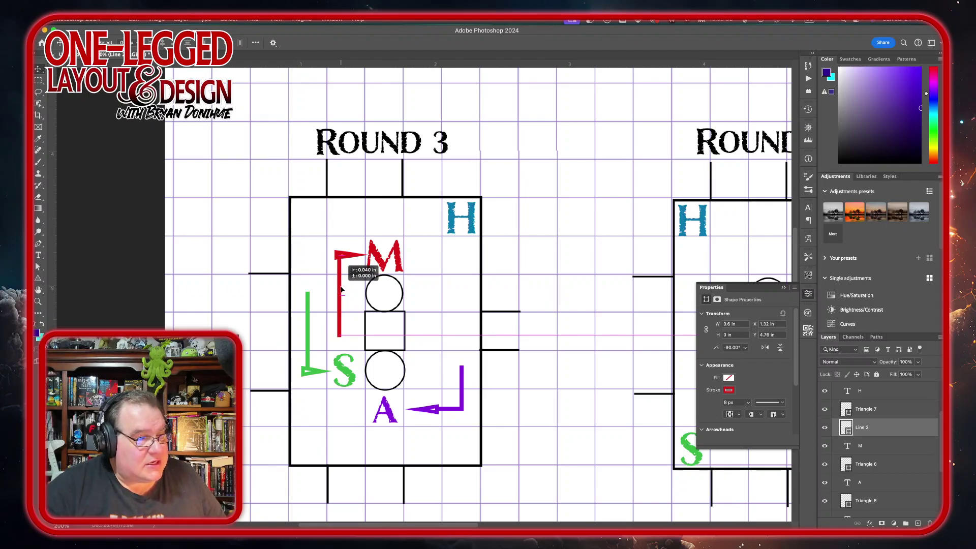
{"action": "left_click_drag", "start_coordinate": [341, 290], "coordinate": [341, 290]}
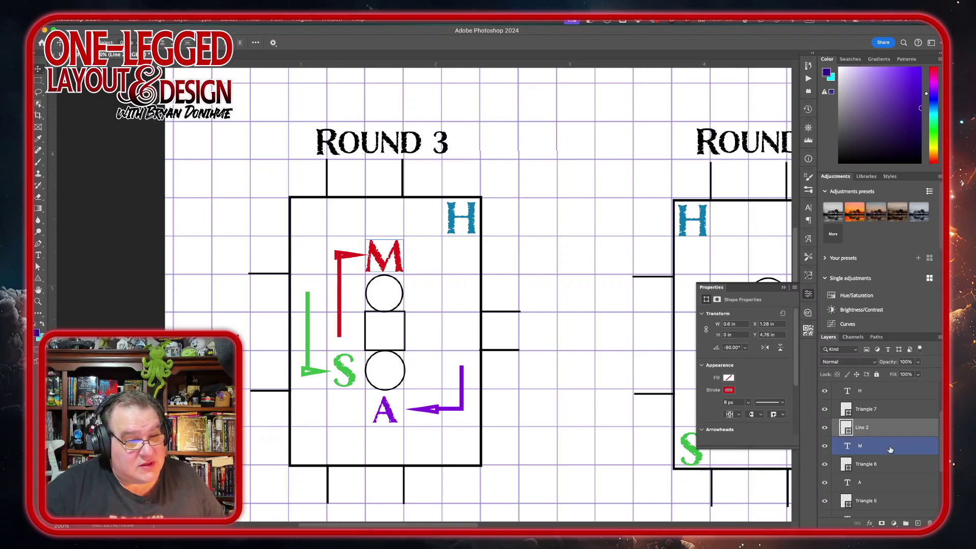
{"action": "left_click", "coordinate": [904, 409], "text": "shift"}
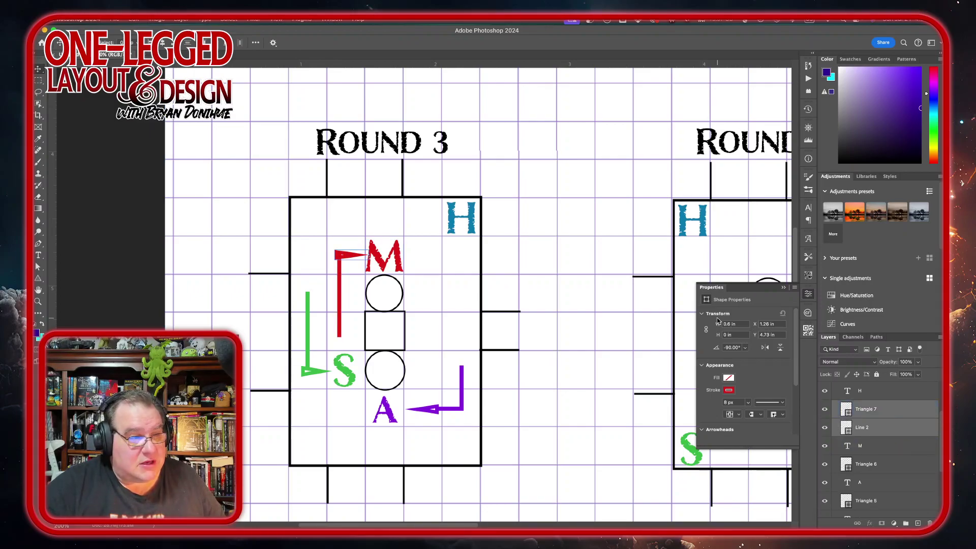
{"action": "left_click_drag", "start_coordinate": [348, 294], "coordinate": [337, 291]}
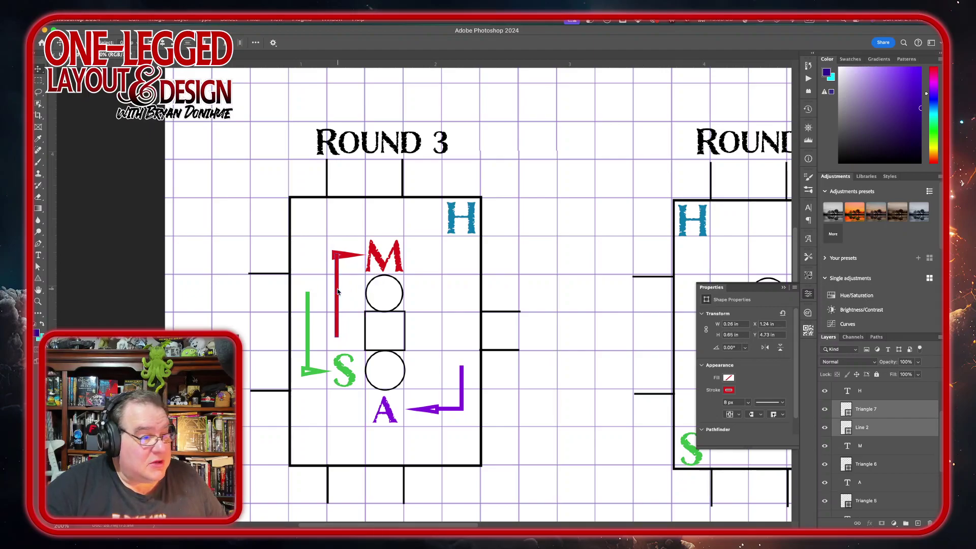
Merge the red triangle and red line into one shape layer.
{"action": "left_click", "coordinate": [906, 468]}
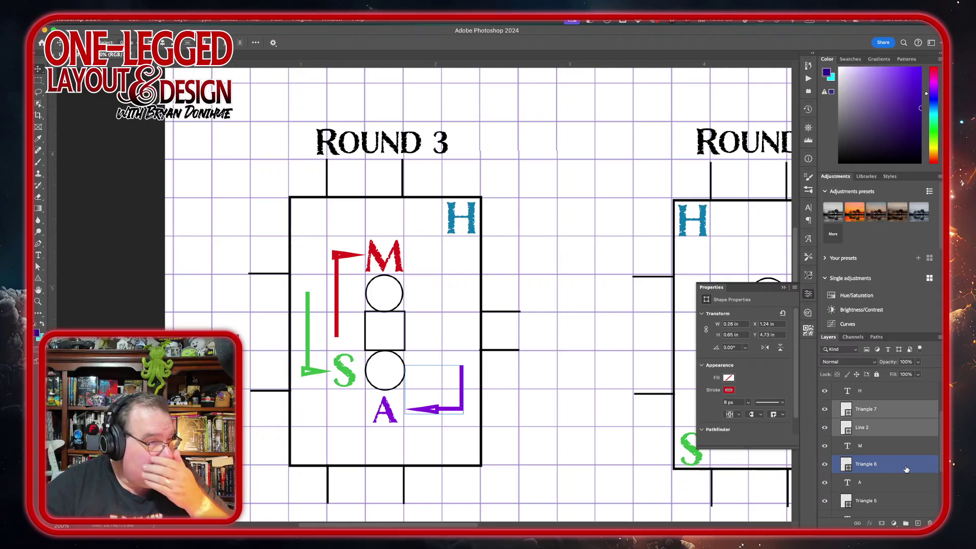
{"action": "left_click", "coordinate": [899, 427]}
{"action": "right_click", "coordinate": [899, 426]}
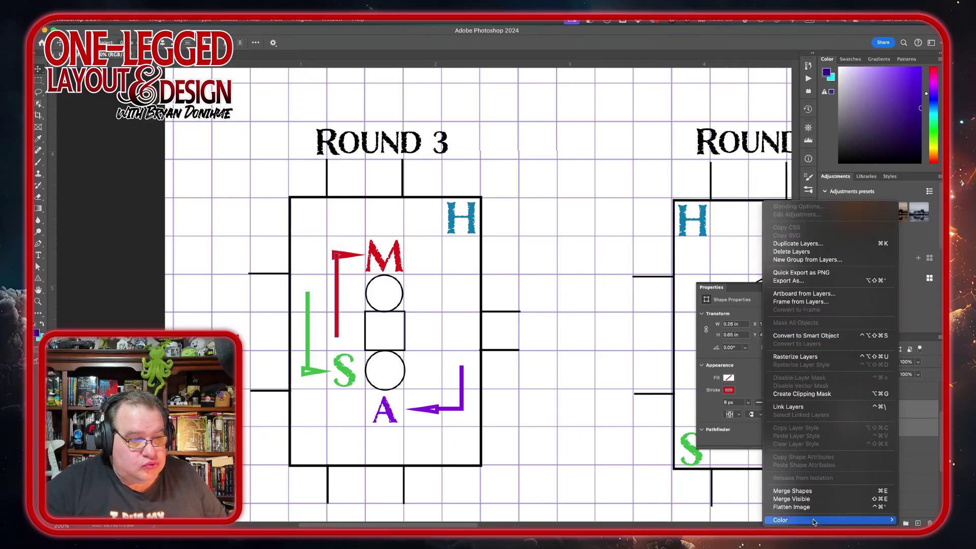
{"action": "left_click", "coordinate": [816, 492]}
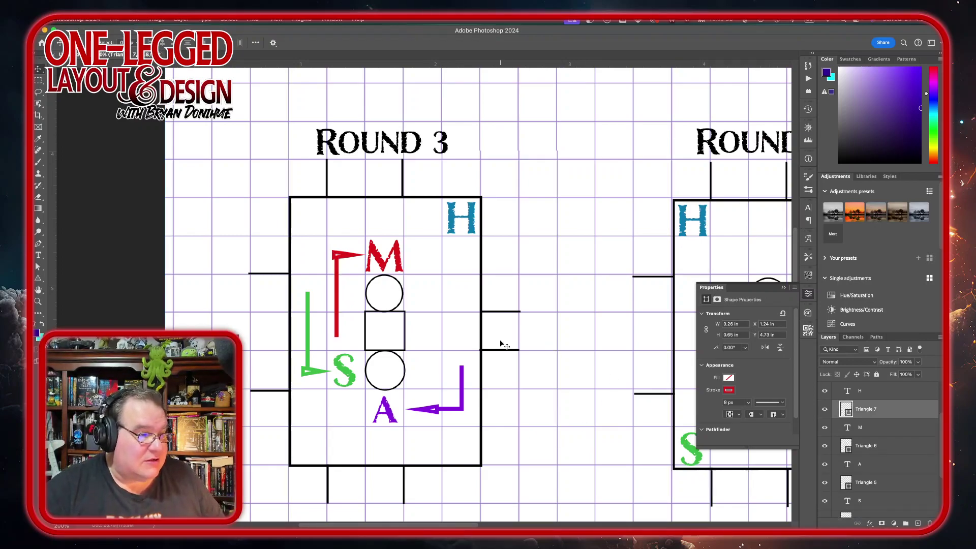
Draw a vertical line about 1.36 in long below the Round 3 H, above the H layer, and set its stroke to the H's blue.
{"action": "left_click", "coordinate": [921, 394]}
{"action": "scroll", "coordinate": [920, 402], "scroll_direction": "up", "scroll_amount": 2}
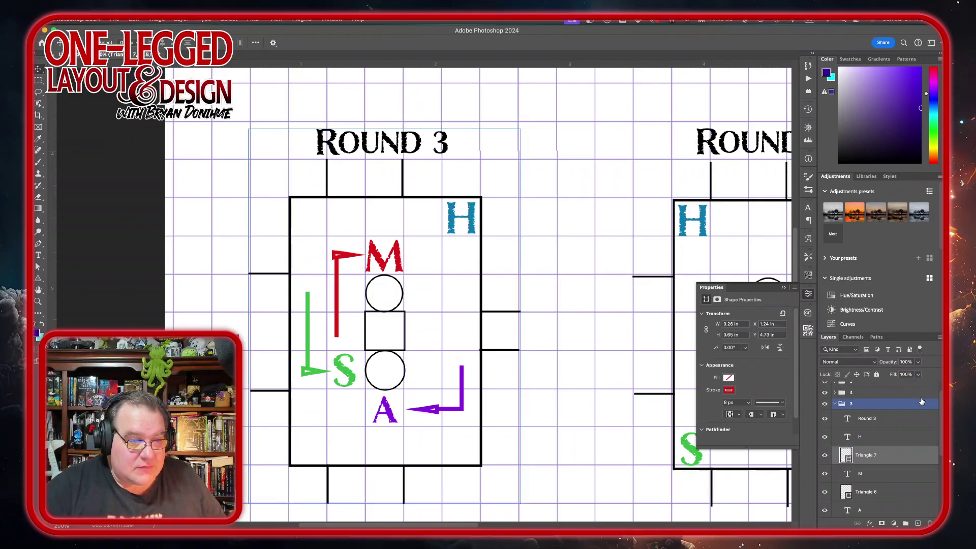
{"action": "left_click", "coordinate": [912, 416]}
{"action": "left_click", "coordinate": [893, 436]}
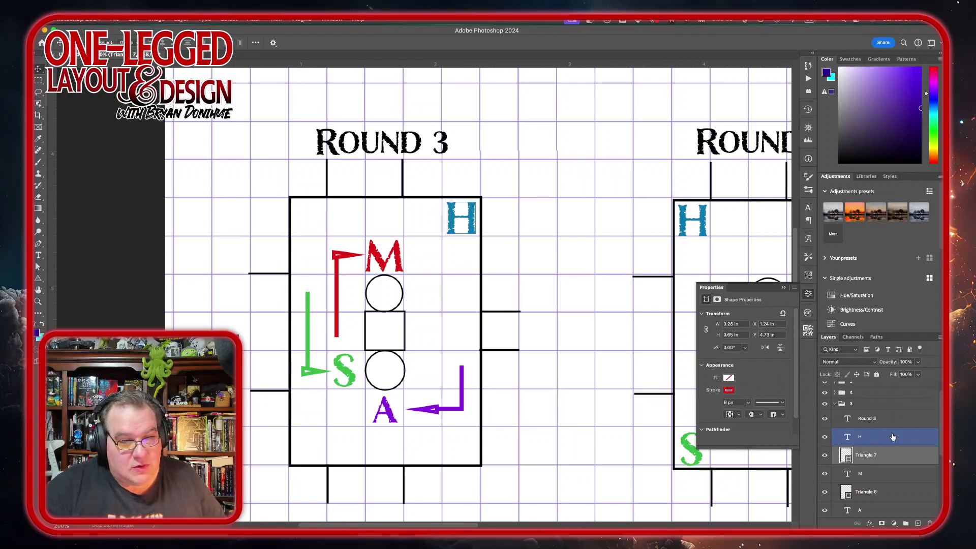
{"action": "left_click", "coordinate": [893, 437]}
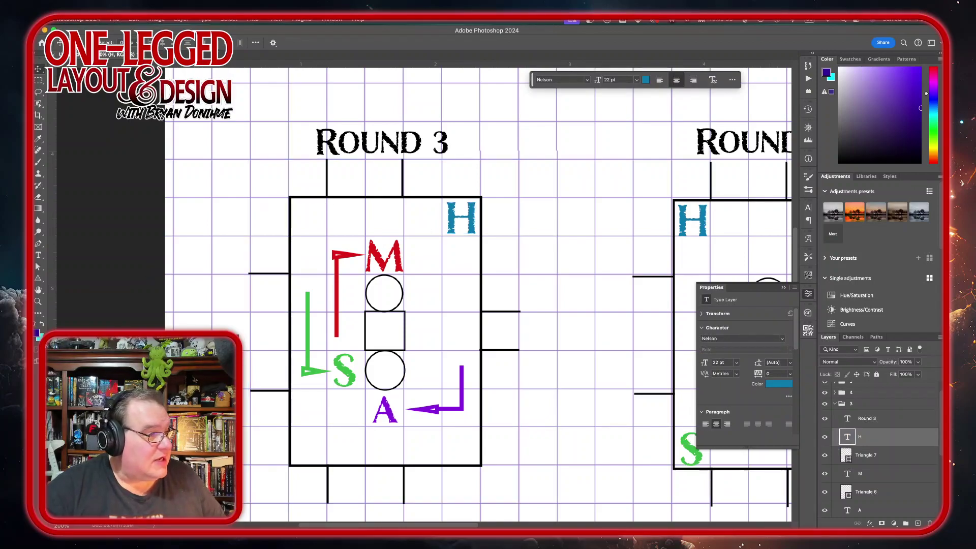
{"action": "left_click_drag", "start_coordinate": [38, 278], "coordinate": [63, 311]}
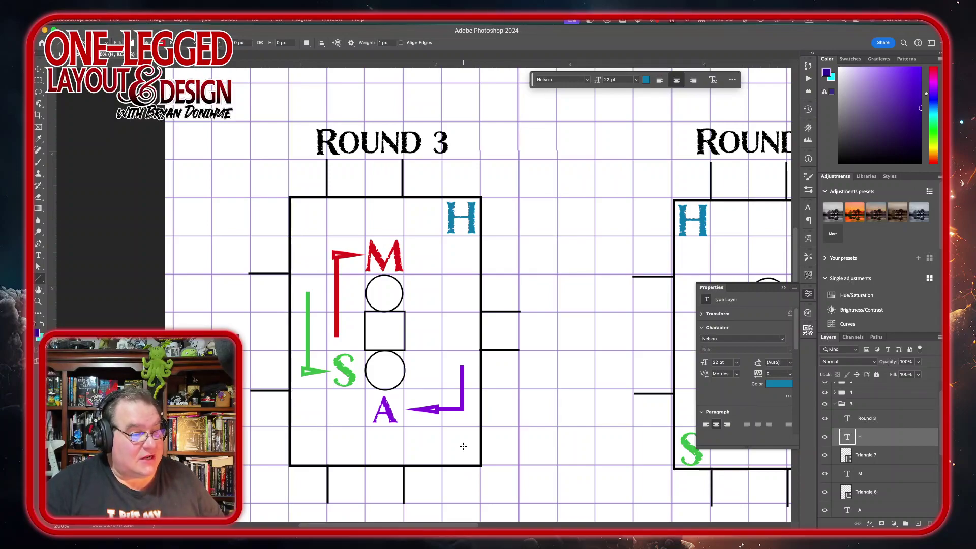
{"action": "left_click_drag", "start_coordinate": [463, 446], "coordinate": [471, 263]}
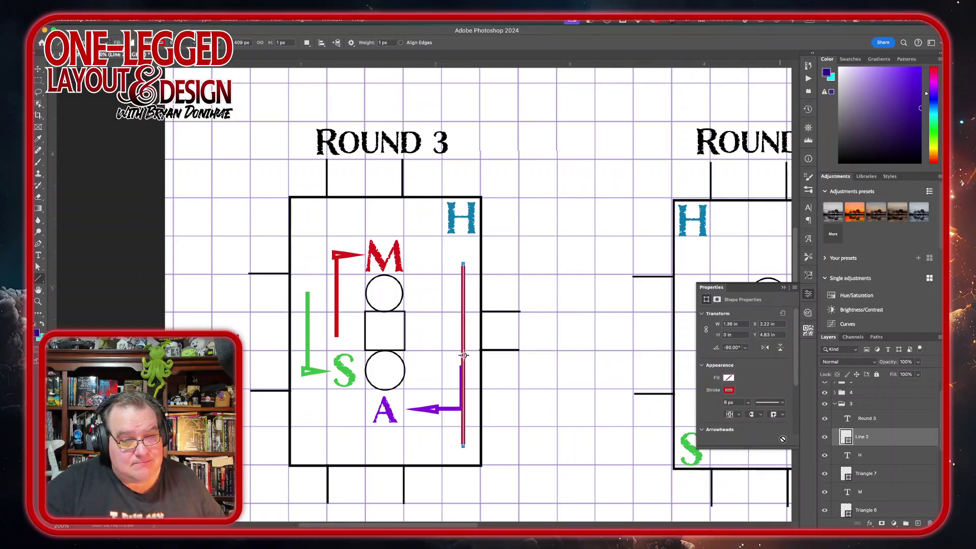
{"action": "left_click", "coordinate": [729, 389]}
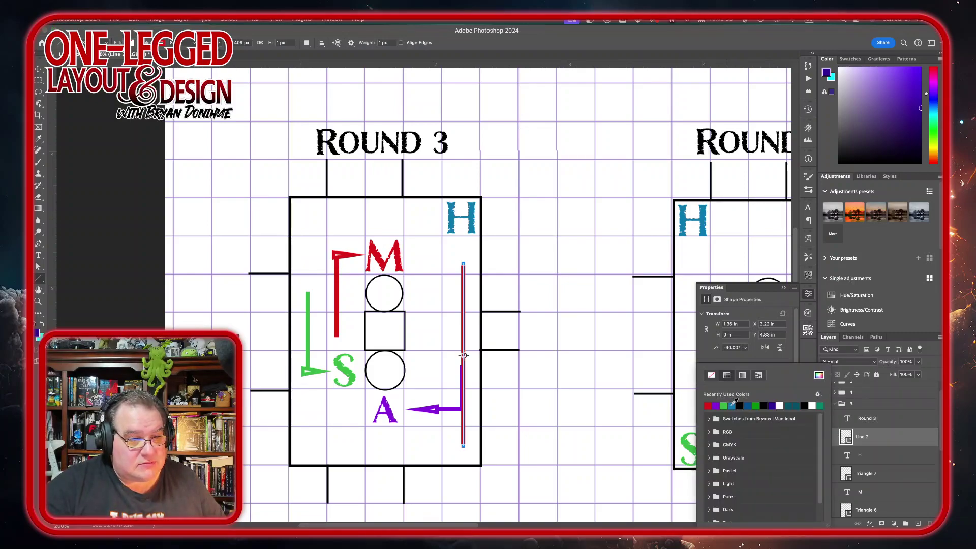
{"action": "left_click", "coordinate": [733, 405]}
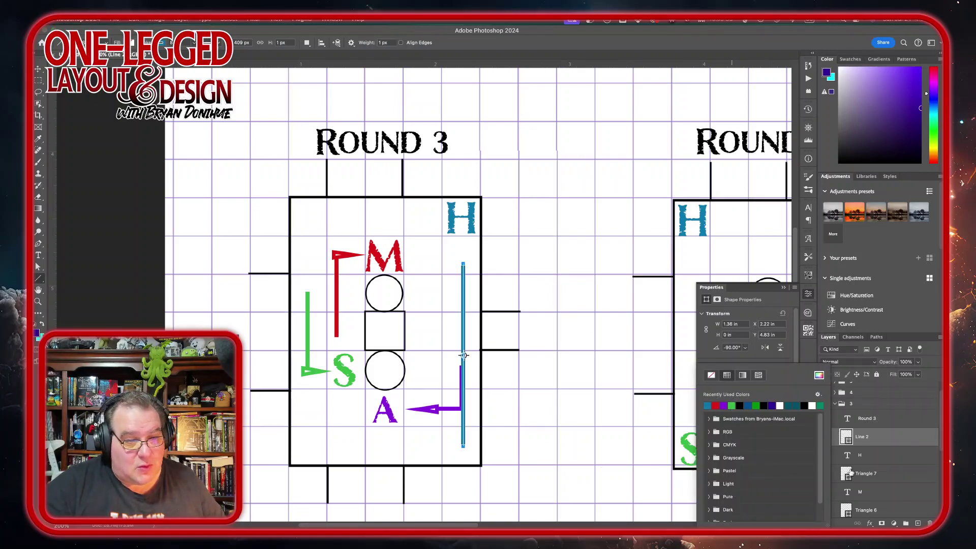
Nudge the purple arrow toward the A so it clears the vertical blue line.
{"action": "scroll", "coordinate": [898, 463], "scroll_direction": "down", "scroll_amount": 3}
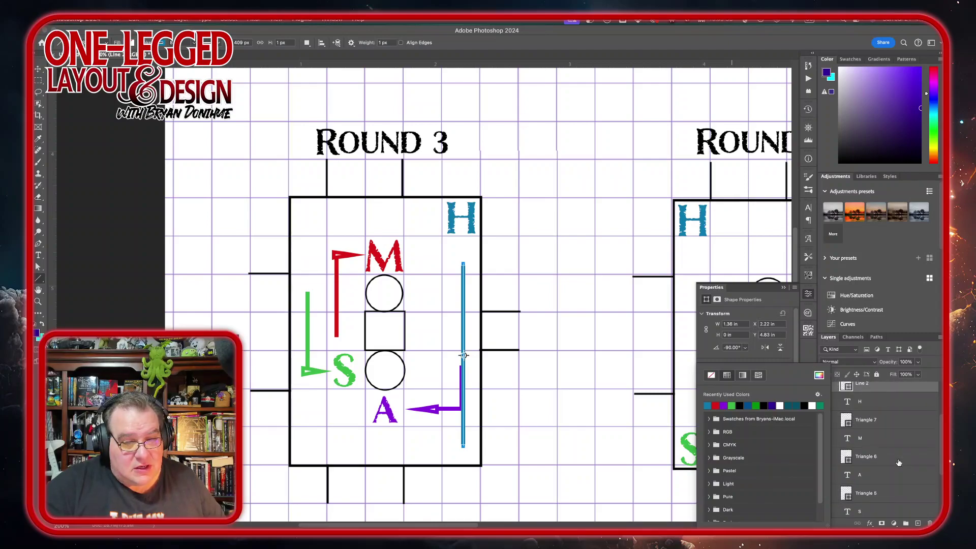
{"action": "left_click", "coordinate": [896, 495]}
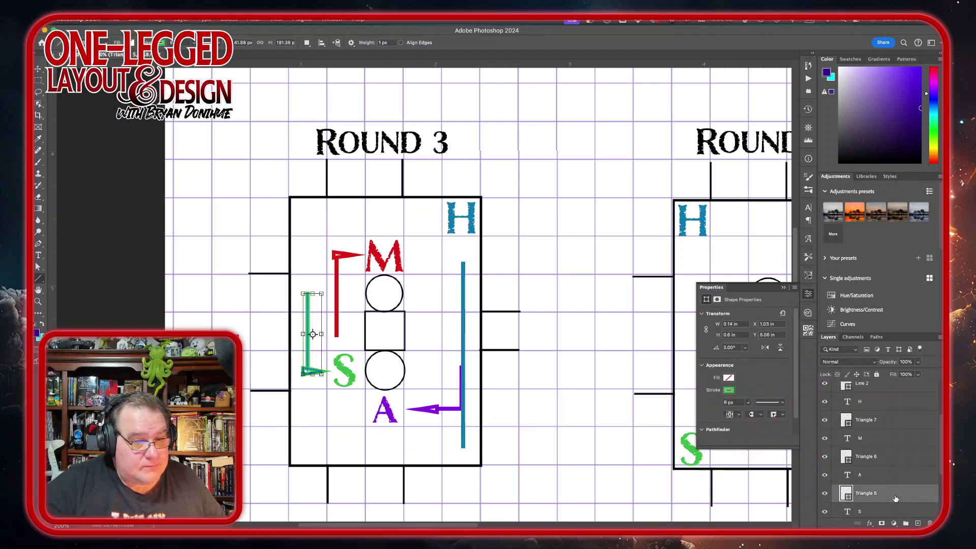
{"action": "left_click", "coordinate": [899, 464]}
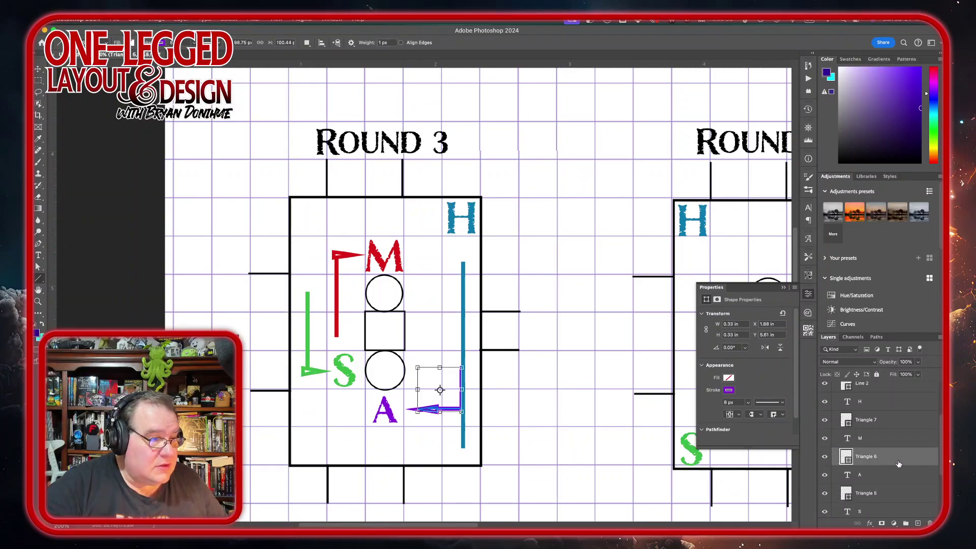
{"action": "key", "text": "v"}
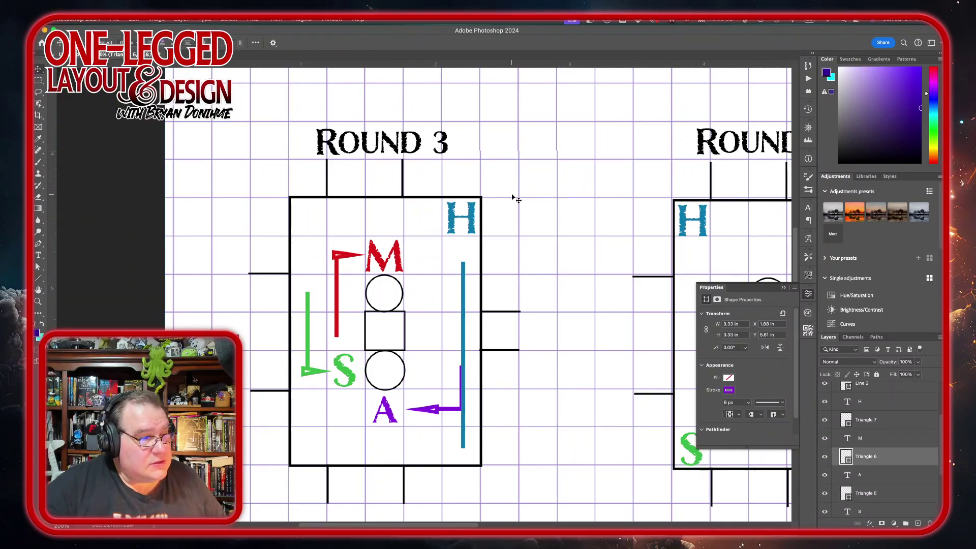
{"action": "key", "text": "shift+Left"}
{"action": "key", "text": "Right"}
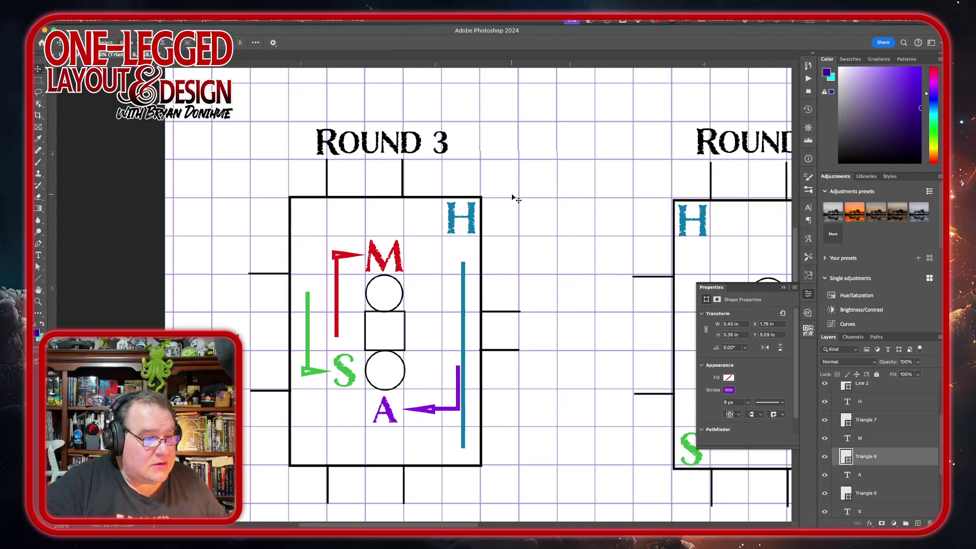
{"action": "key", "text": "Right"}
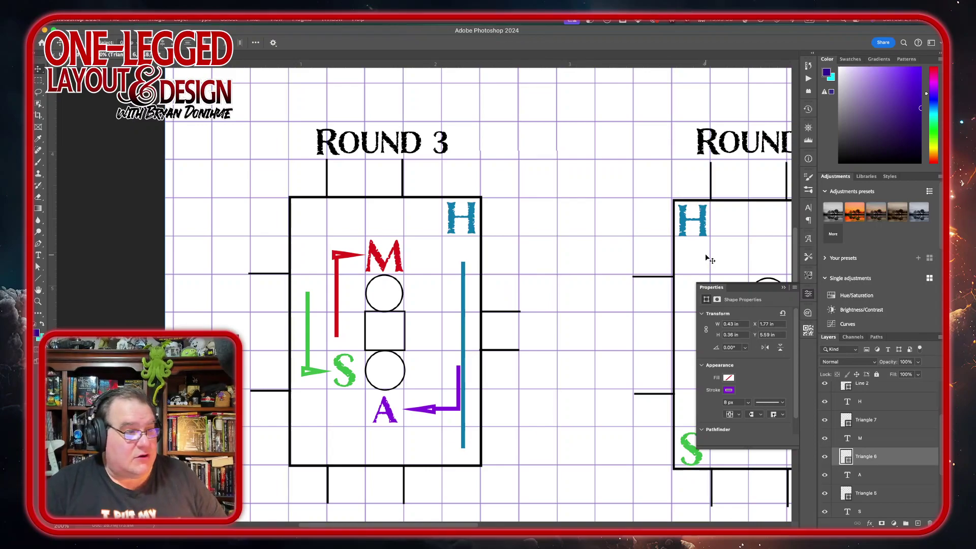
Draw a blue-outlined triangle about 0.06 by 0.16 in at the upper end of Round 3's vertical blue line, layered above the line.
{"action": "scroll", "coordinate": [905, 440], "scroll_direction": "up", "scroll_amount": 2}
{"action": "left_click", "coordinate": [906, 451]}
{"action": "left_click", "coordinate": [895, 433]}
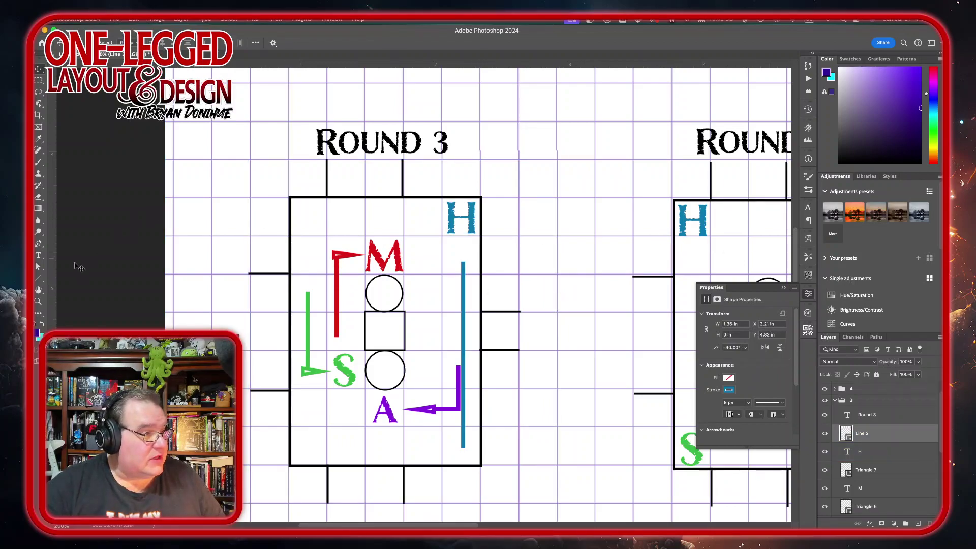
{"action": "left_click", "coordinate": [38, 279]}
{"action": "left_click", "coordinate": [65, 295]}
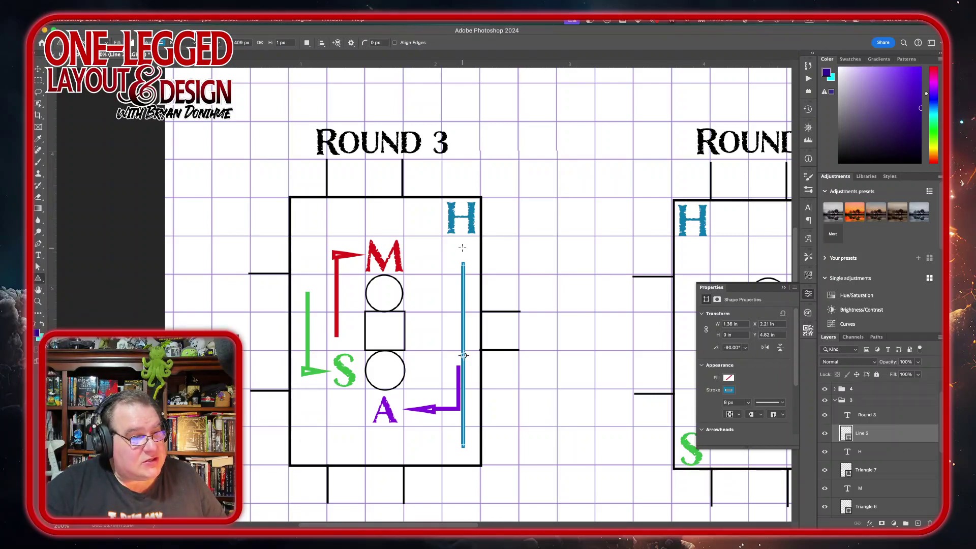
{"action": "left_click_drag", "start_coordinate": [462, 248], "coordinate": [470, 271]}
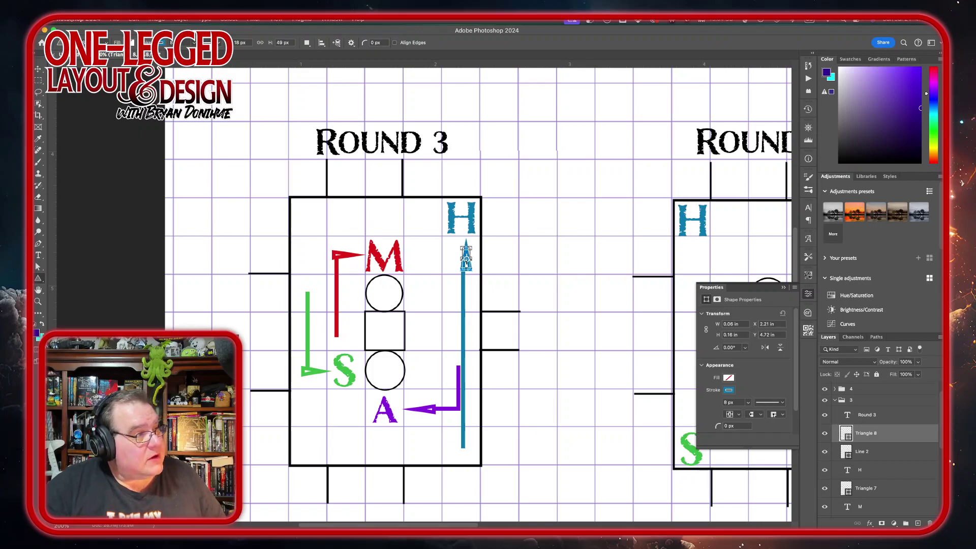
Move the blue triangle up to the line's upper end just below the H, and center it on the line.
{"action": "key", "text": "v"}
{"action": "left_click_drag", "start_coordinate": [626, 219], "coordinate": [625, 209]}
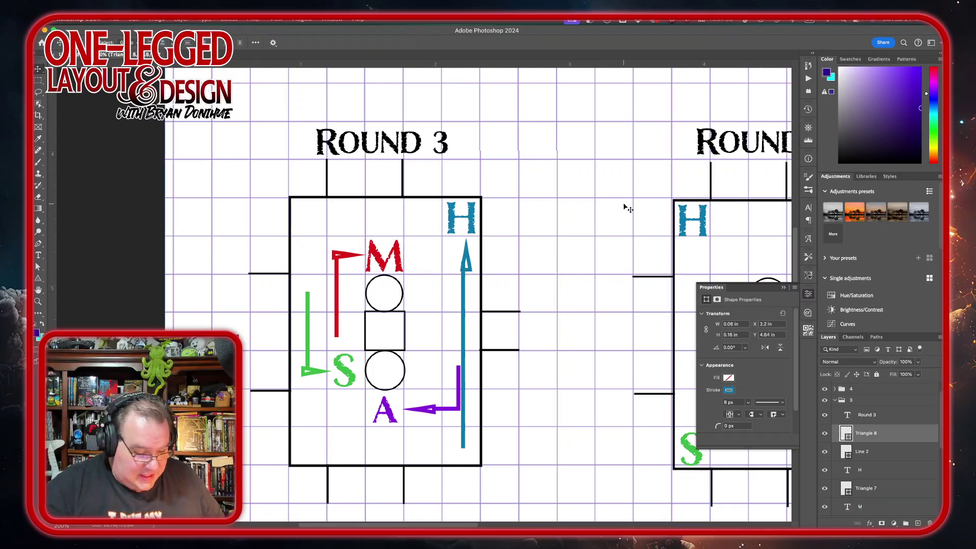
{"action": "key", "text": "Left"}
{"action": "key", "text": "Left"}
{"action": "key", "text": "Left"}
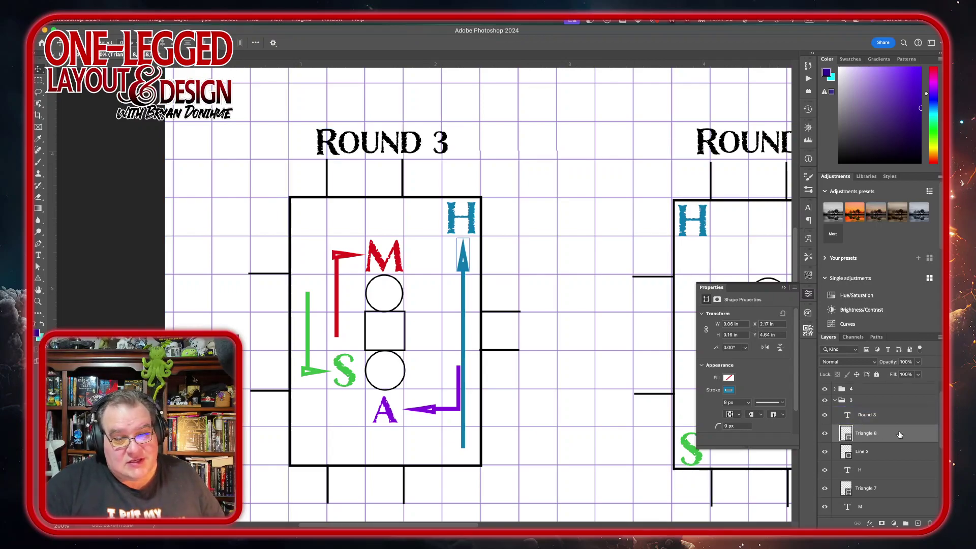
Merge the blue triangle and the vertical blue line into one shape layer.
{"action": "left_click", "coordinate": [897, 449], "text": "shift"}
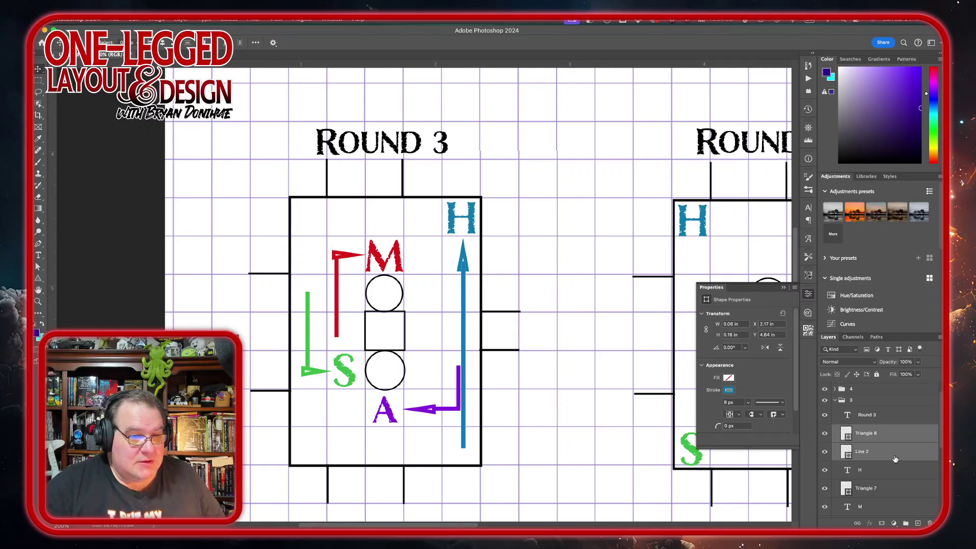
{"action": "right_click", "coordinate": [895, 459]}
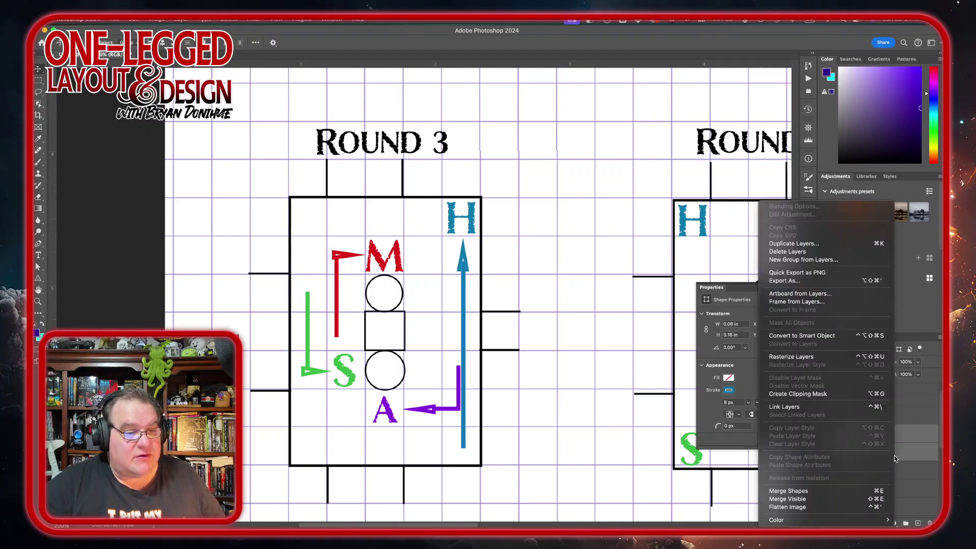
{"action": "left_click", "coordinate": [836, 491]}
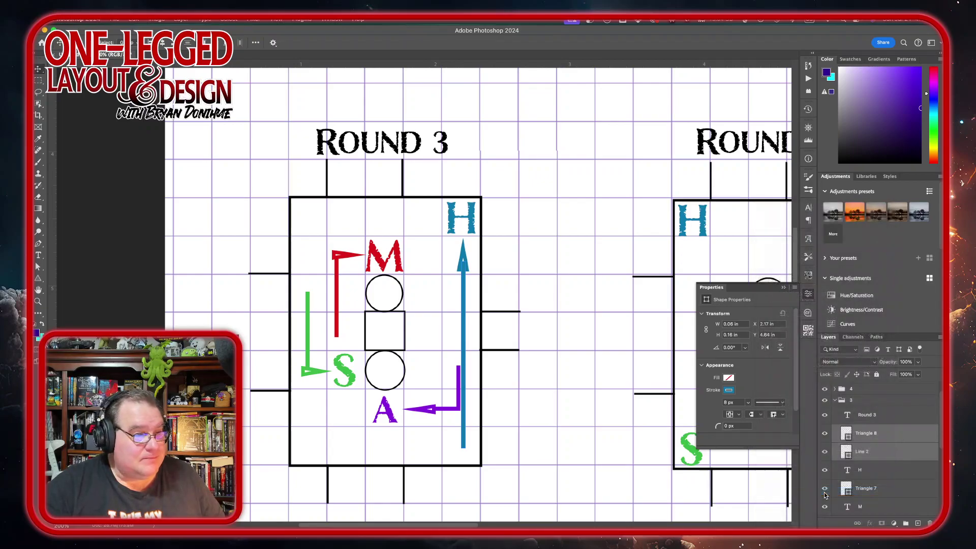
Bring the Round 4 diagram into view, collapse layer group 3, and expand layer group 4.
{"action": "scroll", "coordinate": [542, 372], "scroll_direction": "right", "scroll_amount": 4}
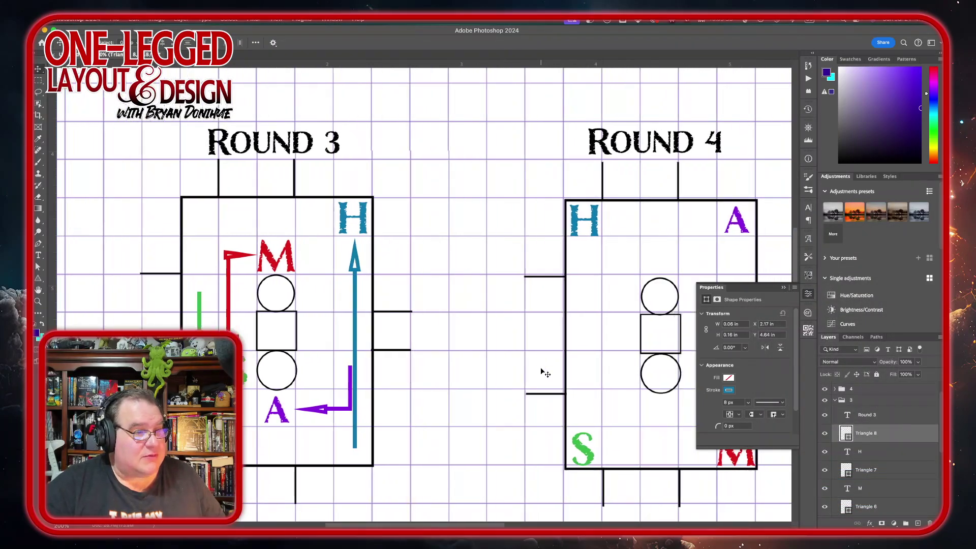
{"action": "scroll", "coordinate": [542, 372], "scroll_direction": "right", "scroll_amount": 5}
{"action": "scroll", "coordinate": [542, 373], "scroll_direction": "left", "scroll_amount": 4}
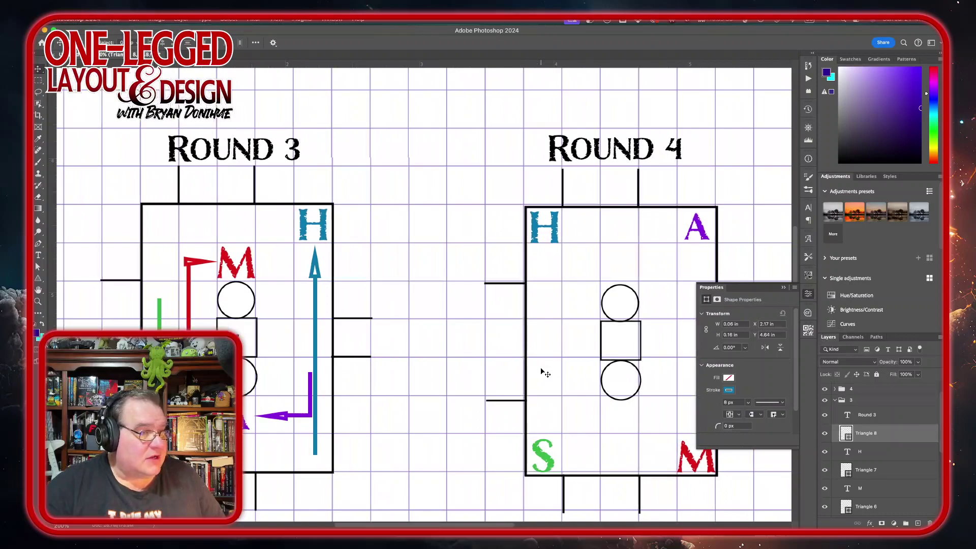
{"action": "scroll", "coordinate": [542, 373], "scroll_direction": "right", "scroll_amount": 6}
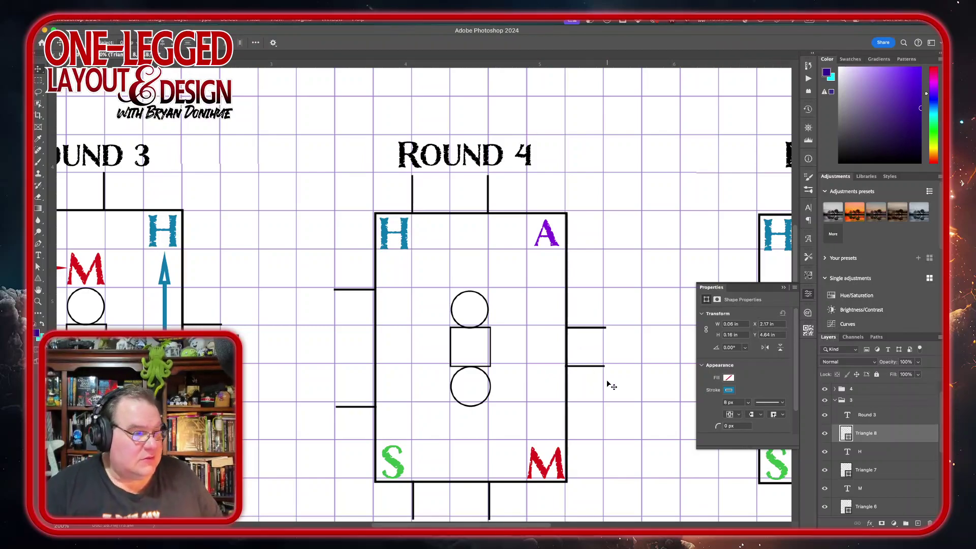
{"action": "left_click", "coordinate": [837, 401]}
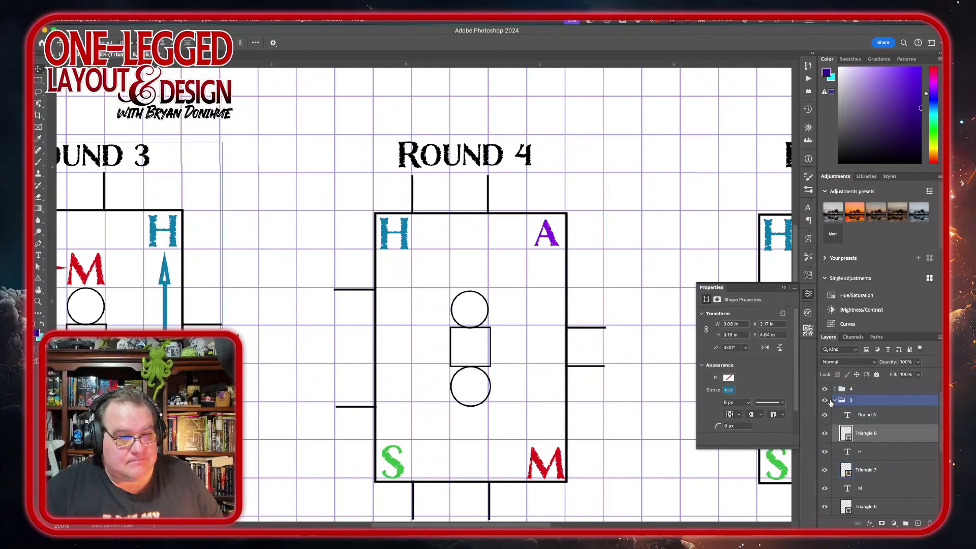
{"action": "left_click", "coordinate": [835, 402]}
{"action": "left_click", "coordinate": [843, 412]}
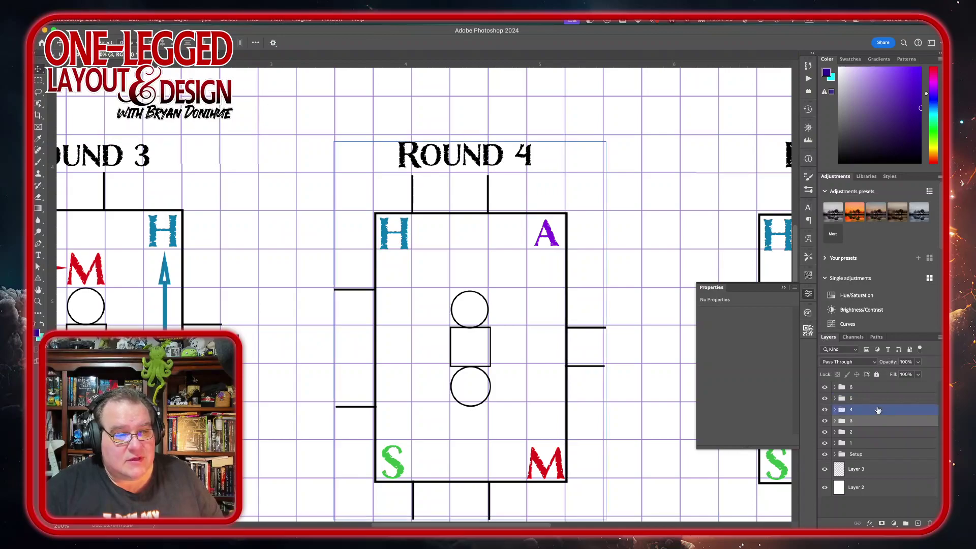
{"action": "left_click", "coordinate": [834, 409]}
{"action": "left_click", "coordinate": [909, 467]}
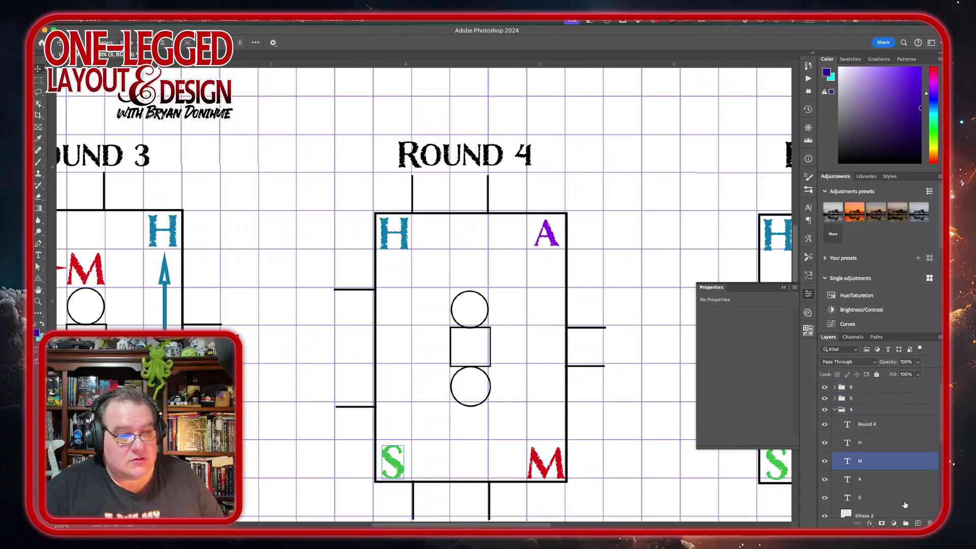
Convert Round 4's board layers, from Ellipse 2 through Rectangle 1, into a single smart object.
{"action": "scroll", "coordinate": [909, 466], "scroll_direction": "down", "scroll_amount": 5}
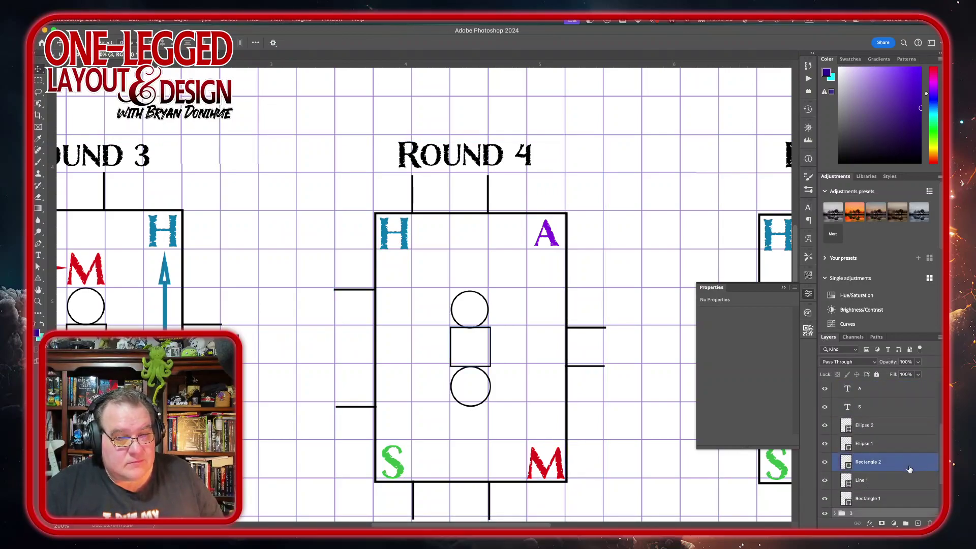
{"action": "left_click", "coordinate": [905, 446]}
{"action": "left_click", "coordinate": [902, 502]}
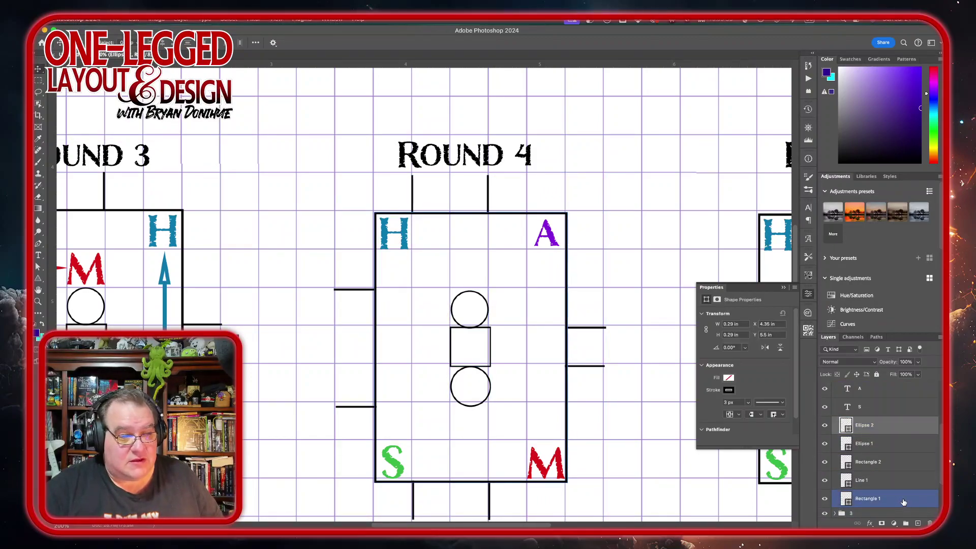
{"action": "left_click", "coordinate": [903, 502], "text": "shift"}
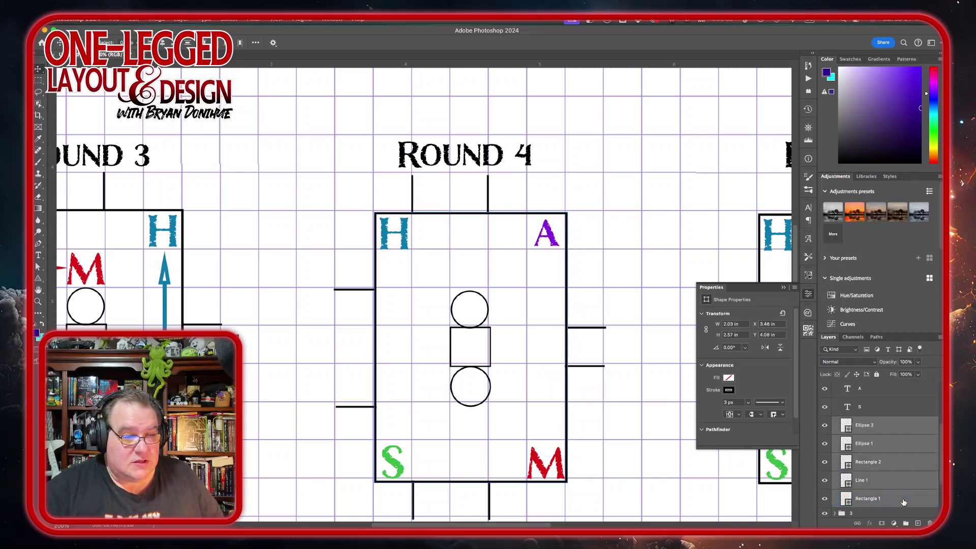
{"action": "right_click", "coordinate": [909, 442]}
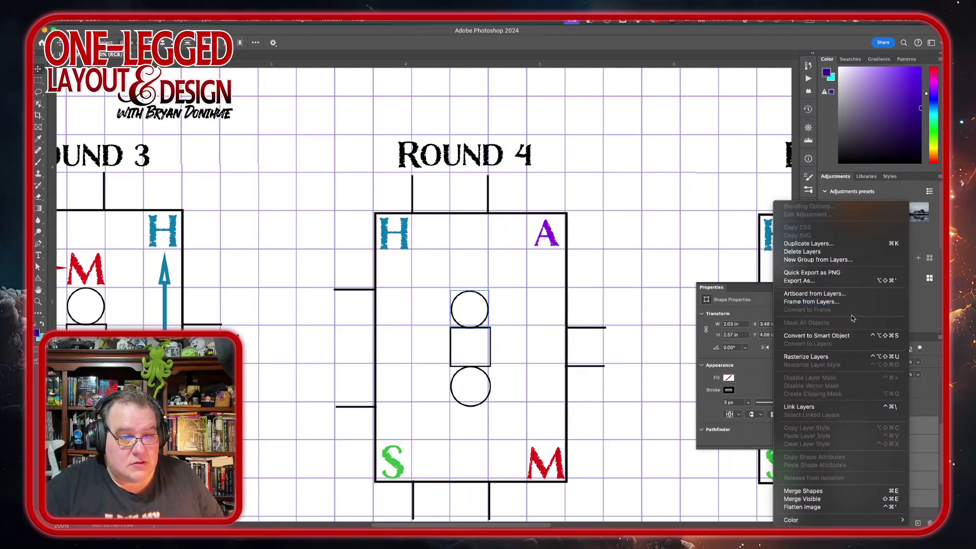
{"action": "left_click", "coordinate": [590, 332]}
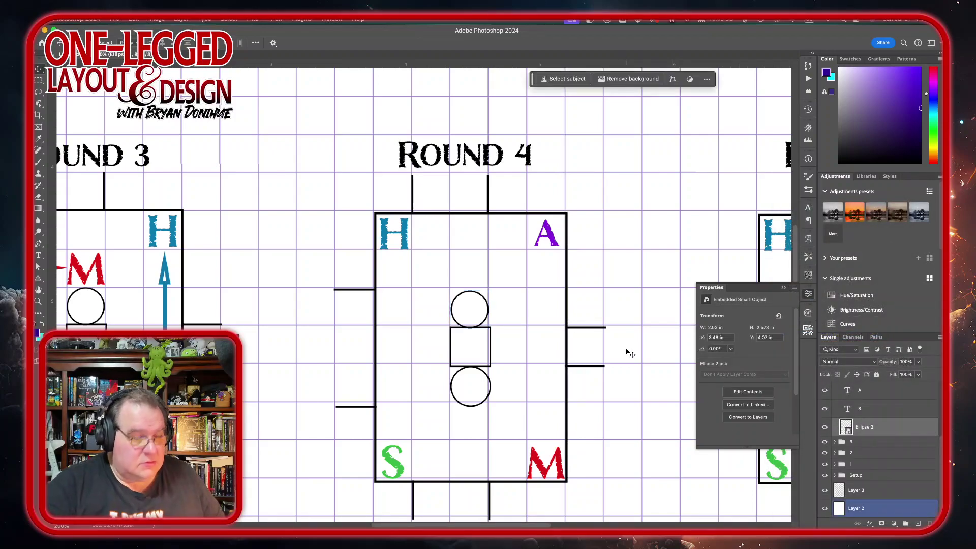
Nudge the Round 4 board smart object up and slightly left to line it up with the grid.
{"action": "key", "text": "shift+Up"}
{"action": "key", "text": "Down"}
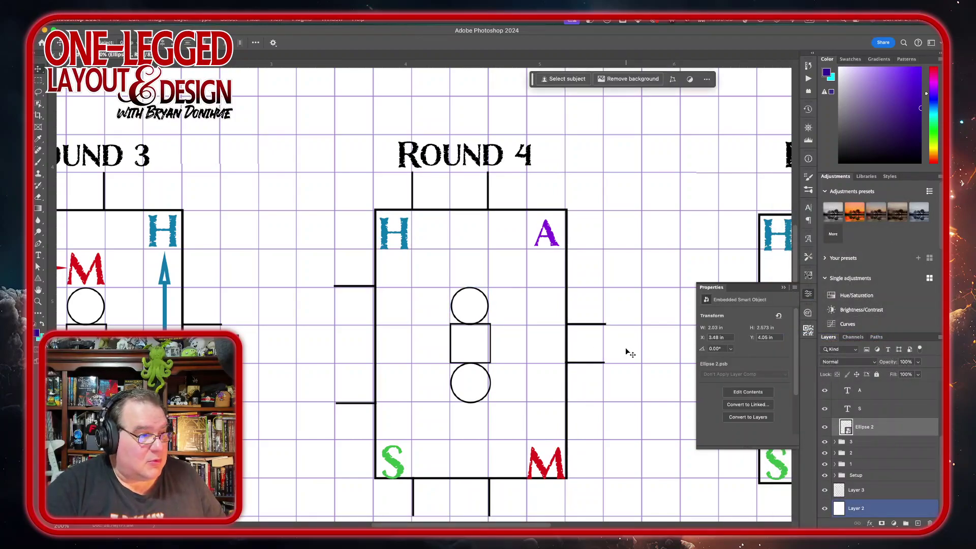
{"action": "key", "text": "Left"}
{"action": "key", "text": "Left"}
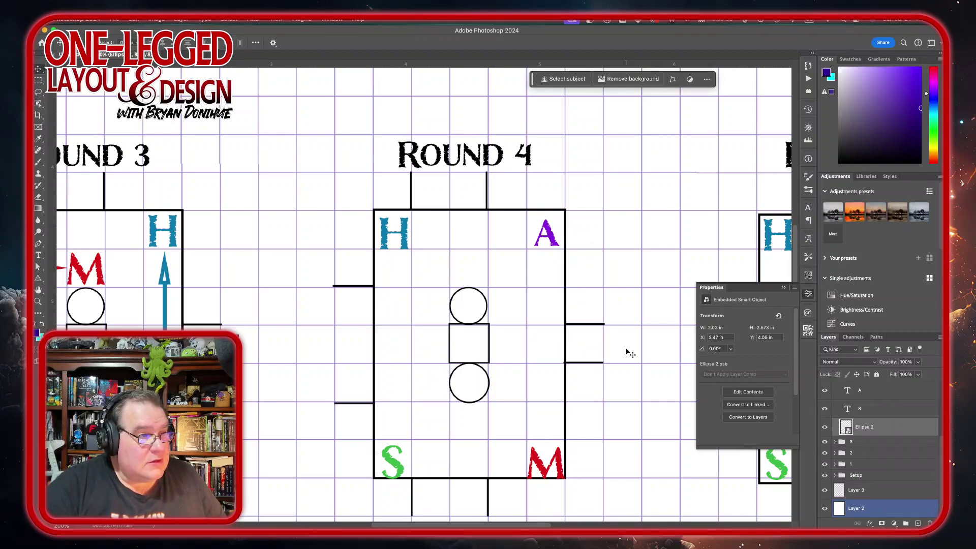
{"action": "key", "text": "Right"}
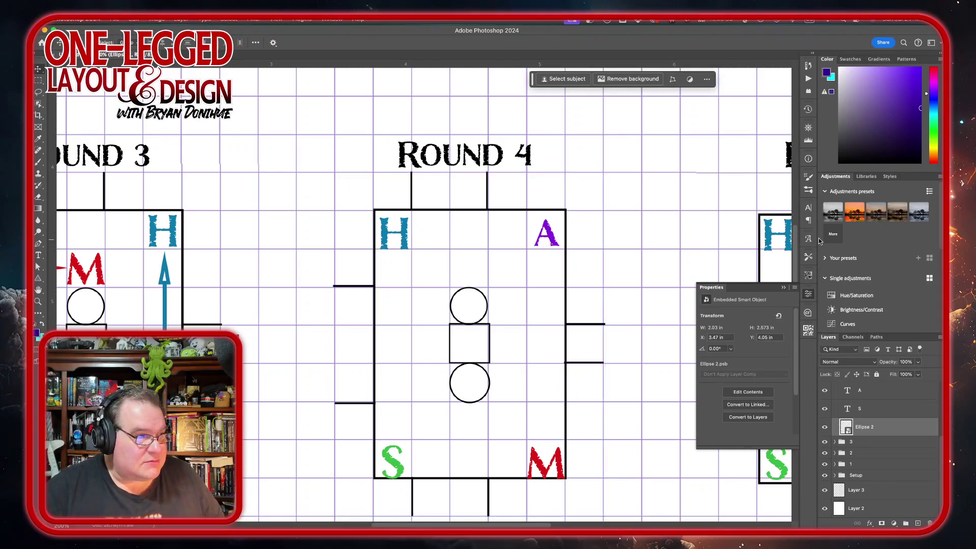
Select the green S layer in group 4 and move the letter up slightly within the board's lower-left corner.
{"action": "left_click", "coordinate": [895, 410]}
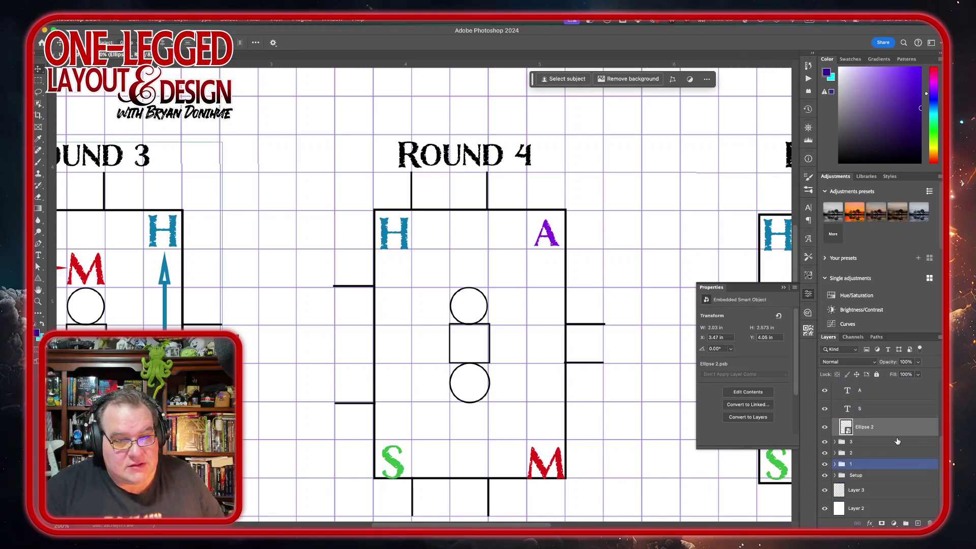
{"action": "scroll", "coordinate": [904, 414], "scroll_direction": "up", "scroll_amount": 2}
{"action": "scroll", "coordinate": [904, 414], "scroll_direction": "up", "scroll_amount": 2}
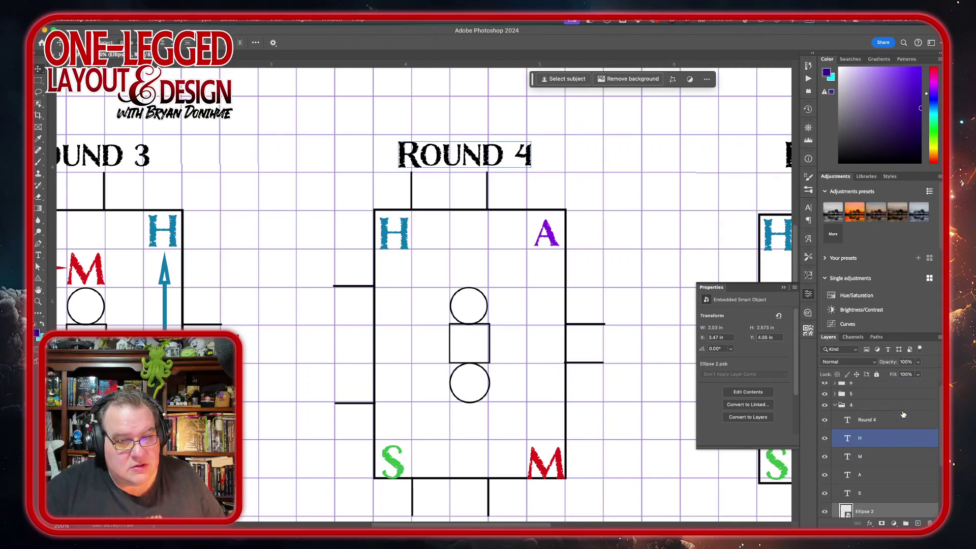
{"action": "left_click", "coordinate": [903, 415]}
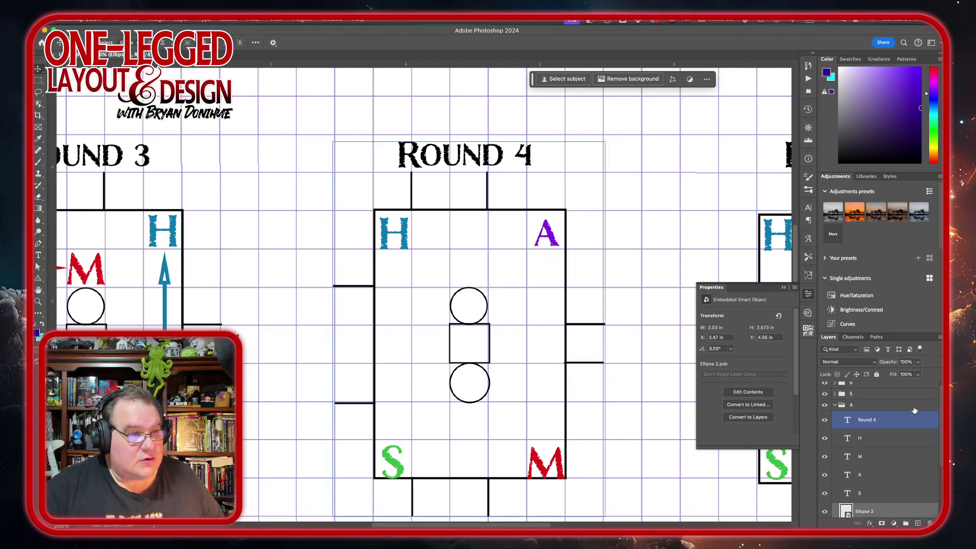
{"action": "left_click", "coordinate": [642, 244]}
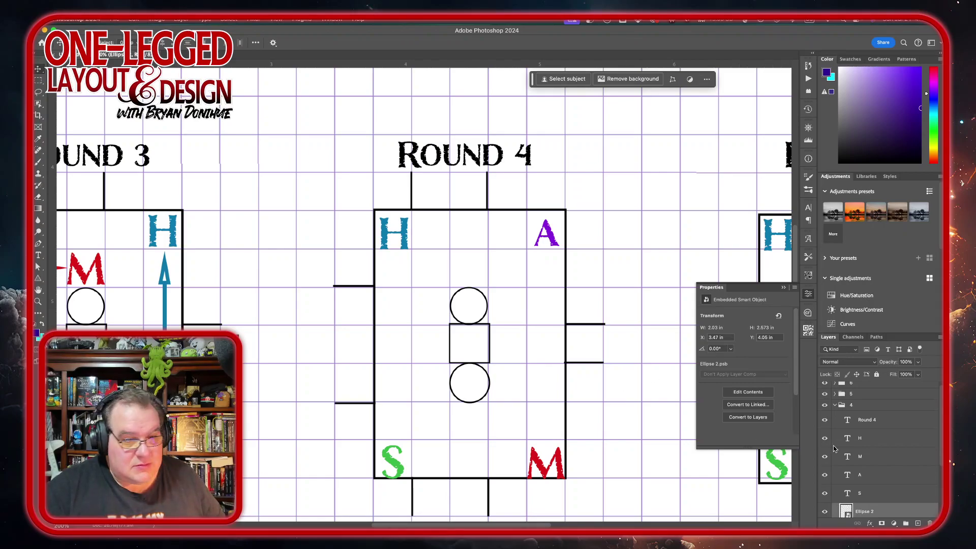
{"action": "left_click", "coordinate": [889, 496]}
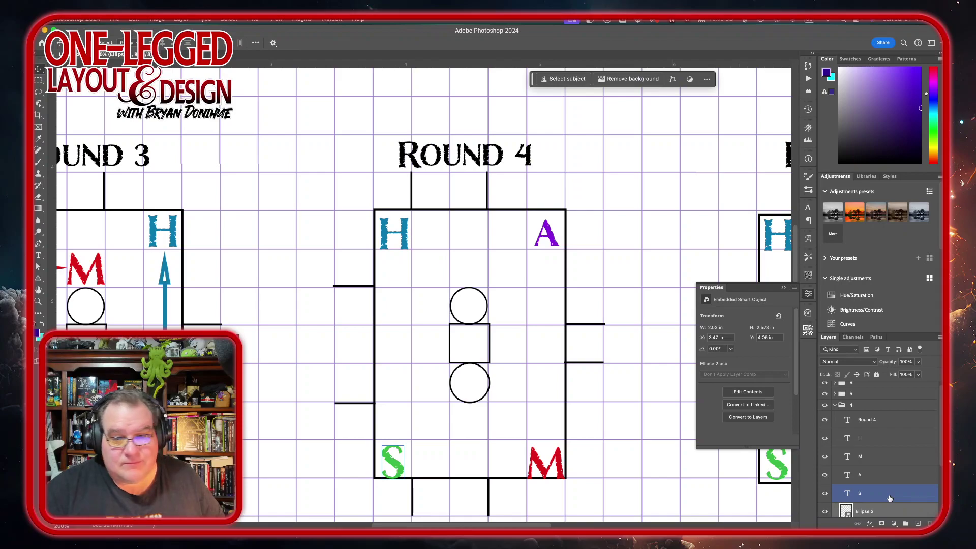
{"action": "left_click", "coordinate": [906, 494], "text": "super"}
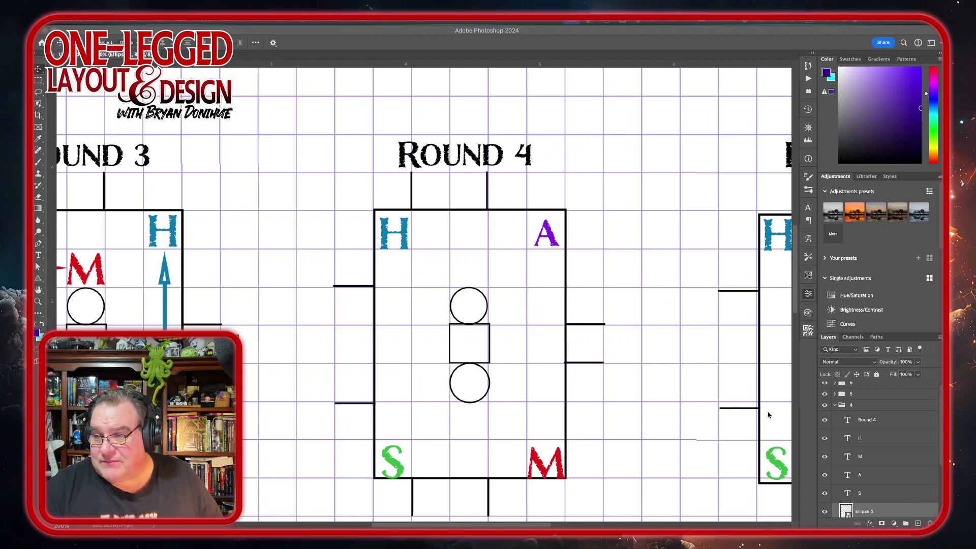
{"action": "left_click", "coordinate": [881, 496]}
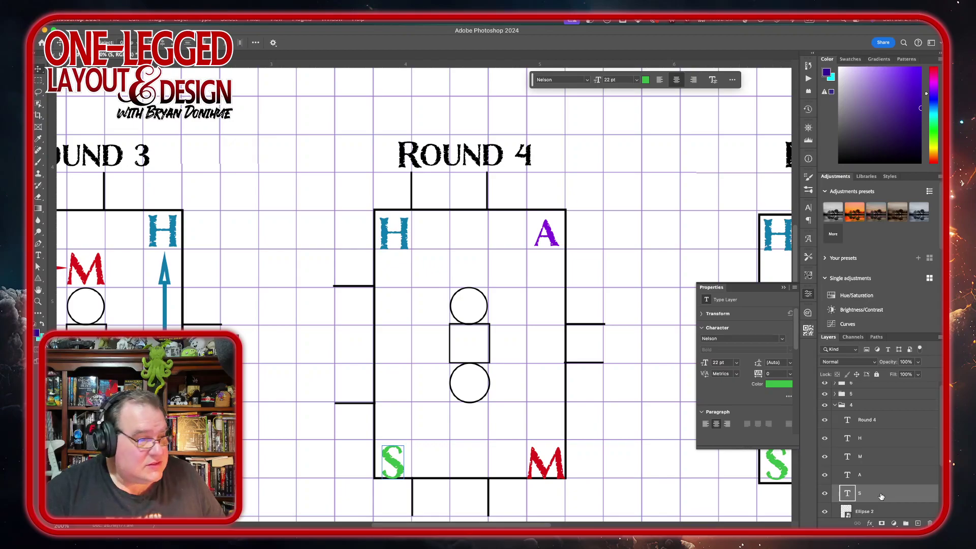
{"action": "scroll", "coordinate": [617, 467], "scroll_direction": "left", "scroll_amount": 5}
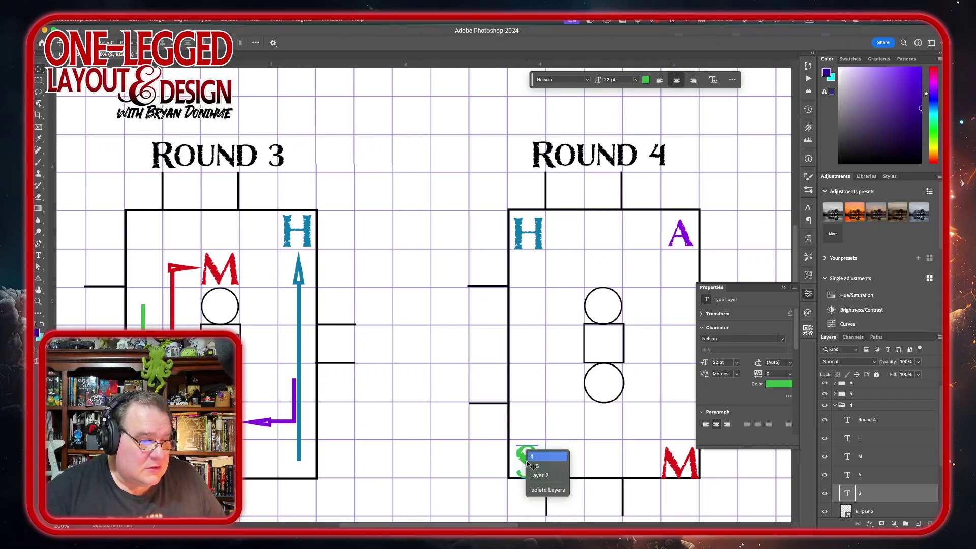
{"action": "left_click_drag", "start_coordinate": [531, 465], "coordinate": [530, 461]}
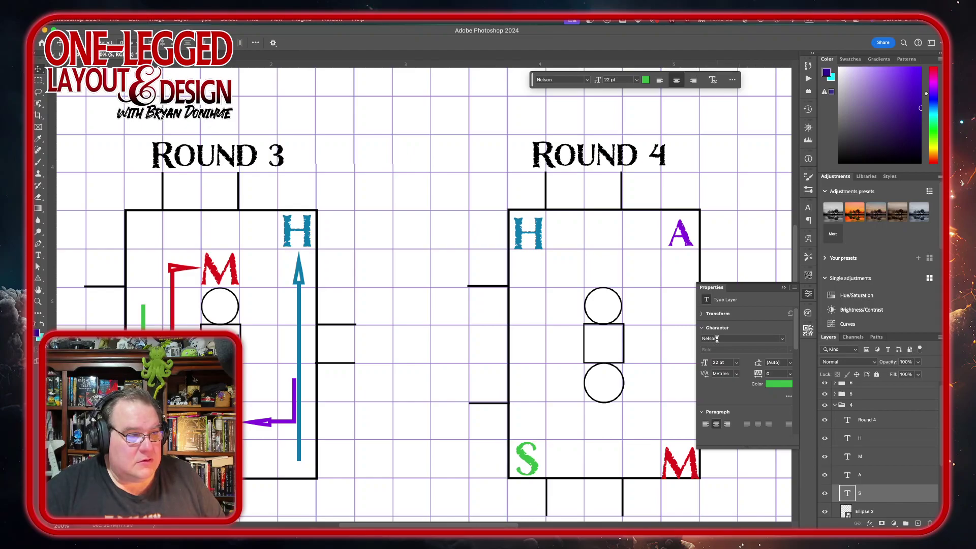
Select Round 4's blue H layer and shift the letter up slightly within the board's upper-left corner.
{"action": "right_click", "coordinate": [543, 235]}
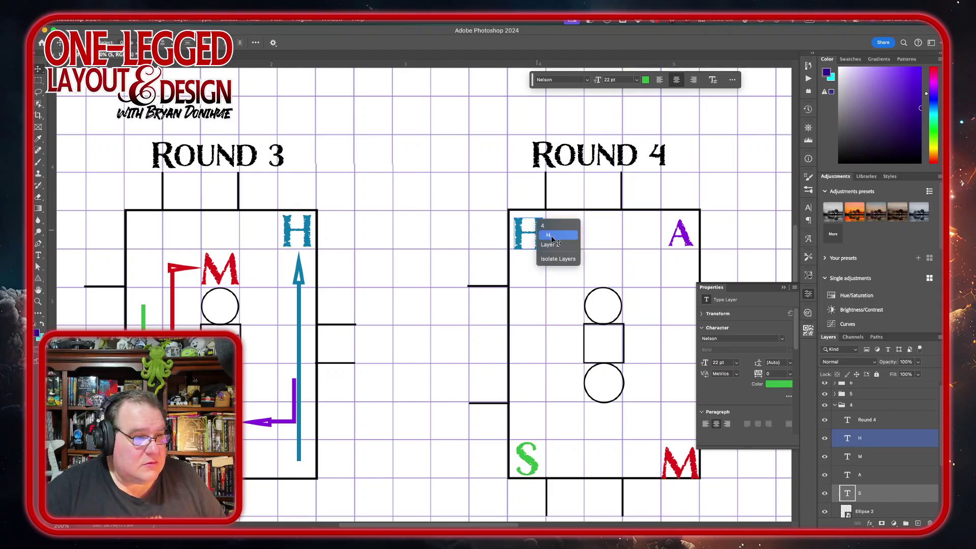
{"action": "left_click", "coordinate": [552, 236]}
{"action": "left_click_drag", "start_coordinate": [533, 230], "coordinate": [533, 231]}
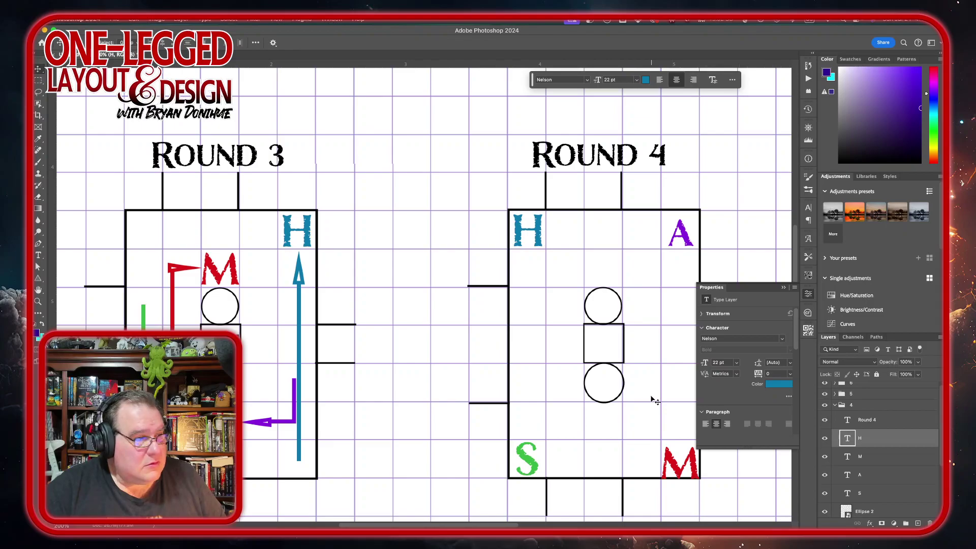
Select Round 4's red M layer and move the letter up the board's right edge, level with the upper circle.
{"action": "left_click", "coordinate": [674, 460]}
{"action": "right_click", "coordinate": [675, 459]}
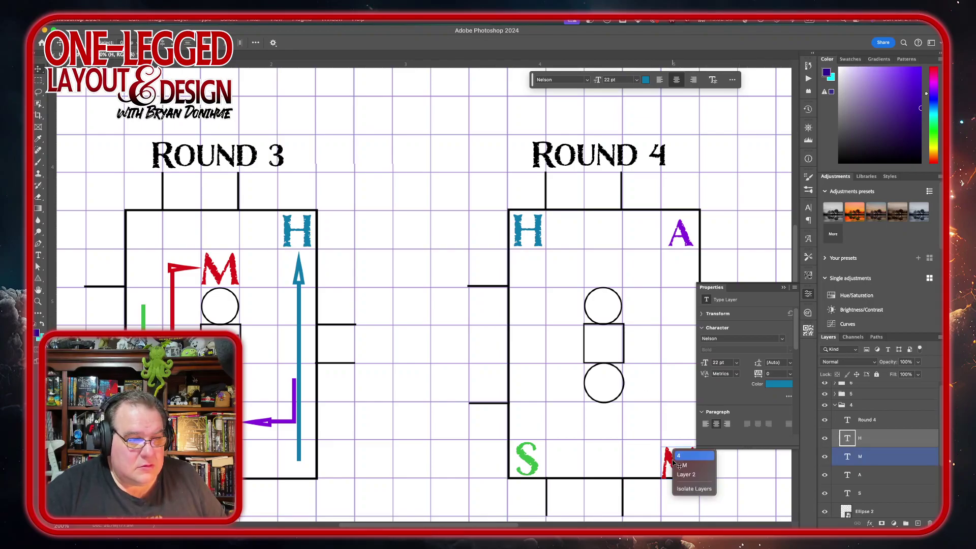
{"action": "left_click", "coordinate": [684, 466]}
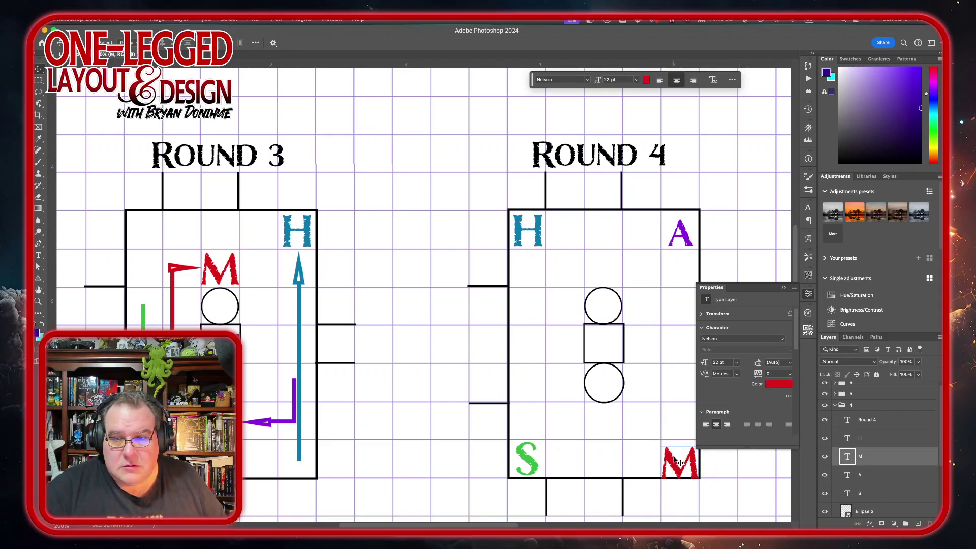
{"action": "left_click_drag", "start_coordinate": [681, 463], "coordinate": [674, 302]}
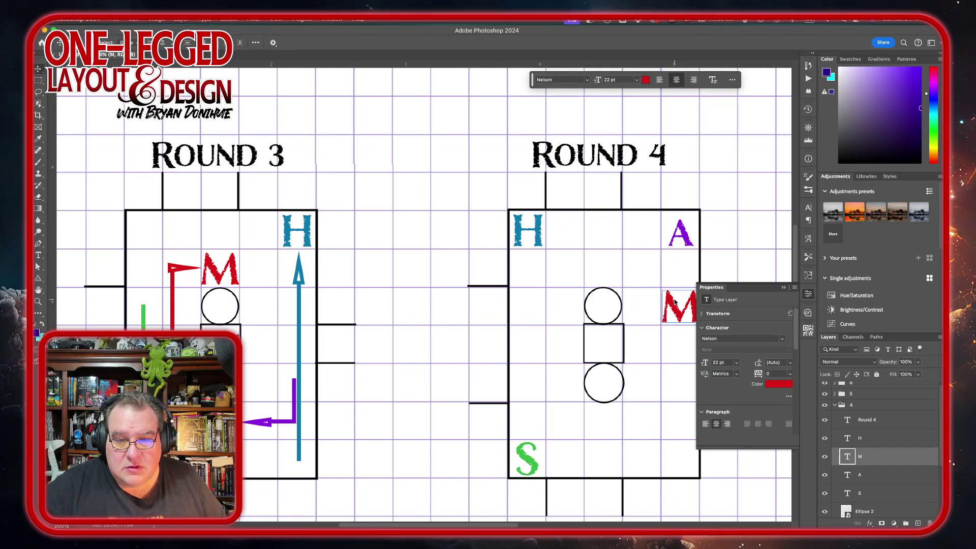
Select Round 4's purple A layer and move the letter just left of the board's central square.
{"action": "left_click", "coordinate": [687, 239]}
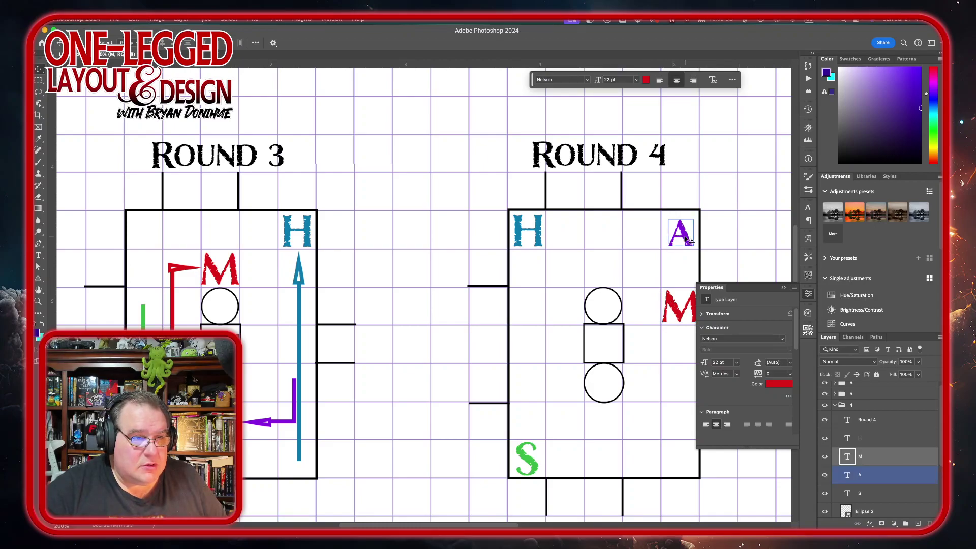
{"action": "right_click", "coordinate": [687, 238]}
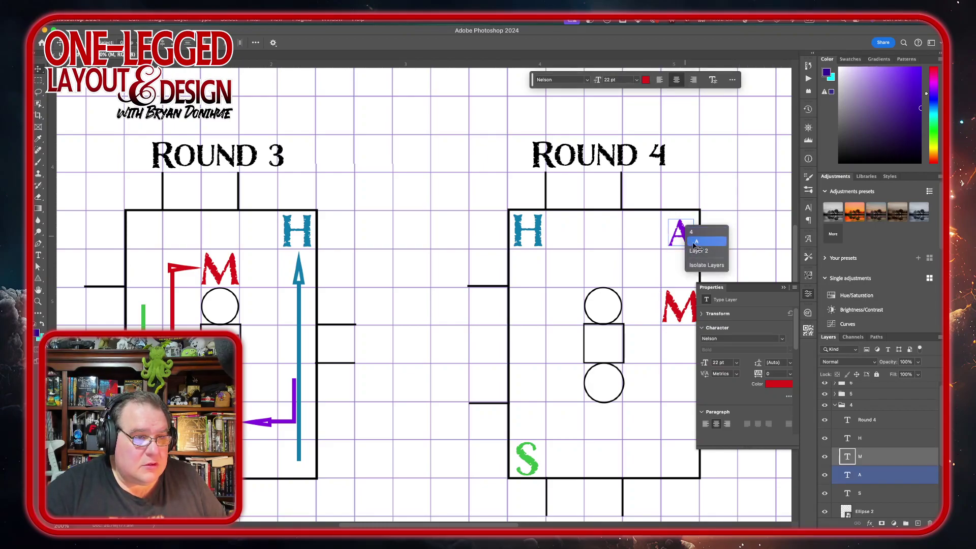
{"action": "left_click", "coordinate": [694, 248]}
{"action": "left_click_drag", "start_coordinate": [686, 237], "coordinate": [569, 350]}
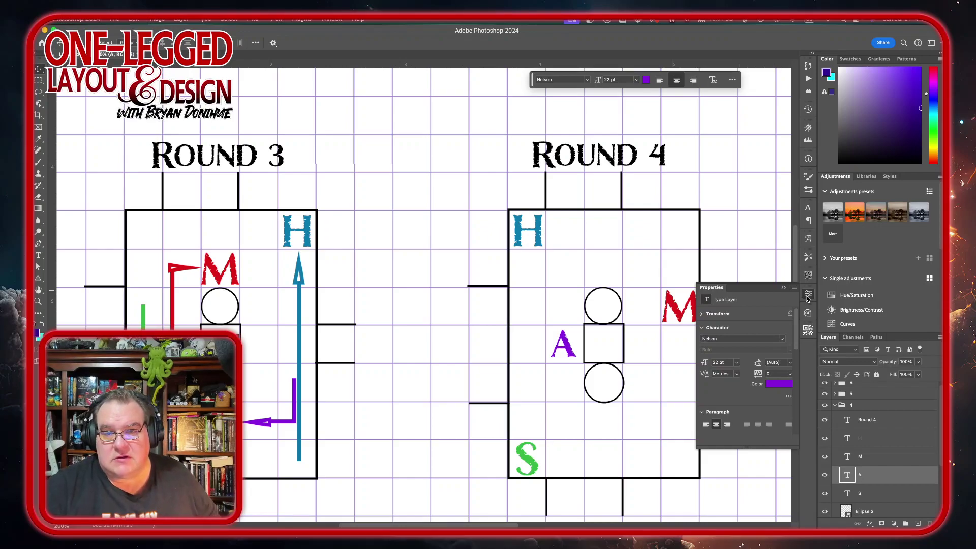
Above the S layer, draw a vertical line about 0.59 in long below Round 4's A, and set its stroke to green.
{"action": "scroll", "coordinate": [453, 366], "scroll_direction": "right", "scroll_amount": 10}
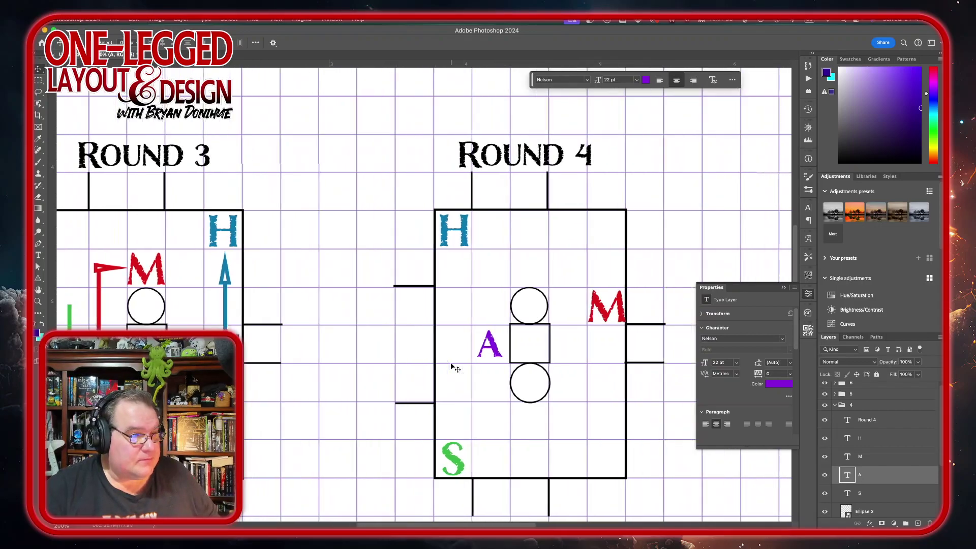
{"action": "scroll", "coordinate": [453, 366], "scroll_direction": "down", "scroll_amount": 3}
{"action": "scroll", "coordinate": [454, 367], "scroll_direction": "up", "scroll_amount": 1}
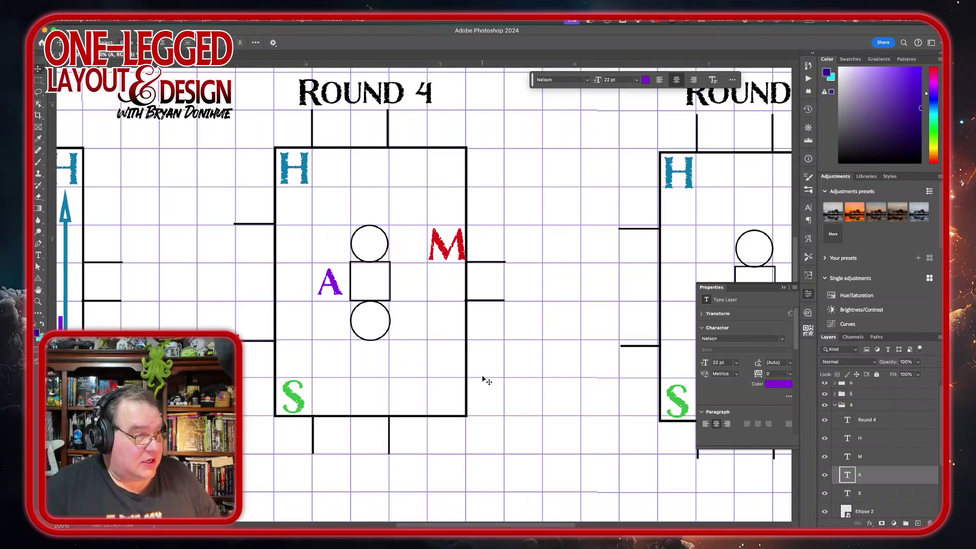
{"action": "scroll", "coordinate": [262, 344], "scroll_direction": "left", "scroll_amount": 5}
{"action": "scroll", "coordinate": [263, 348], "scroll_direction": "right", "scroll_amount": 6}
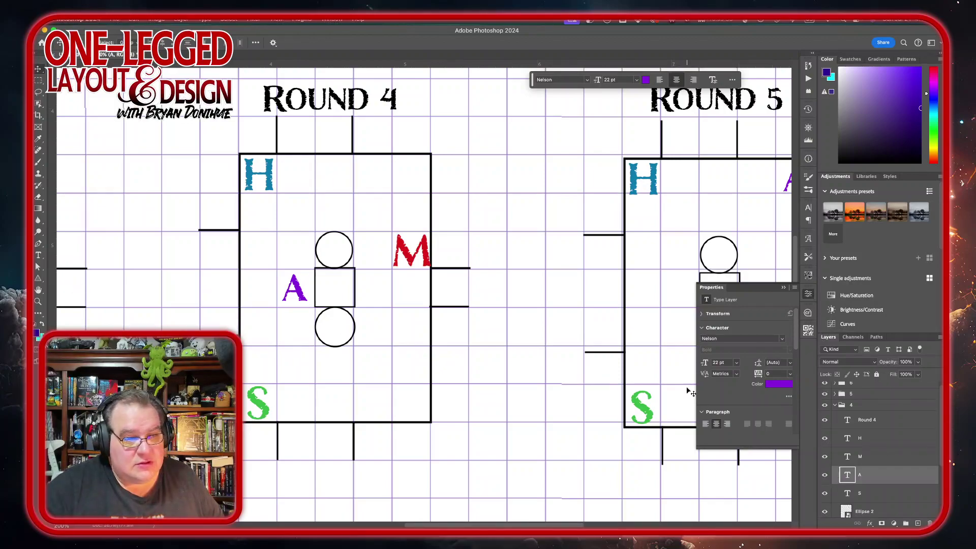
{"action": "left_click", "coordinate": [258, 403]}
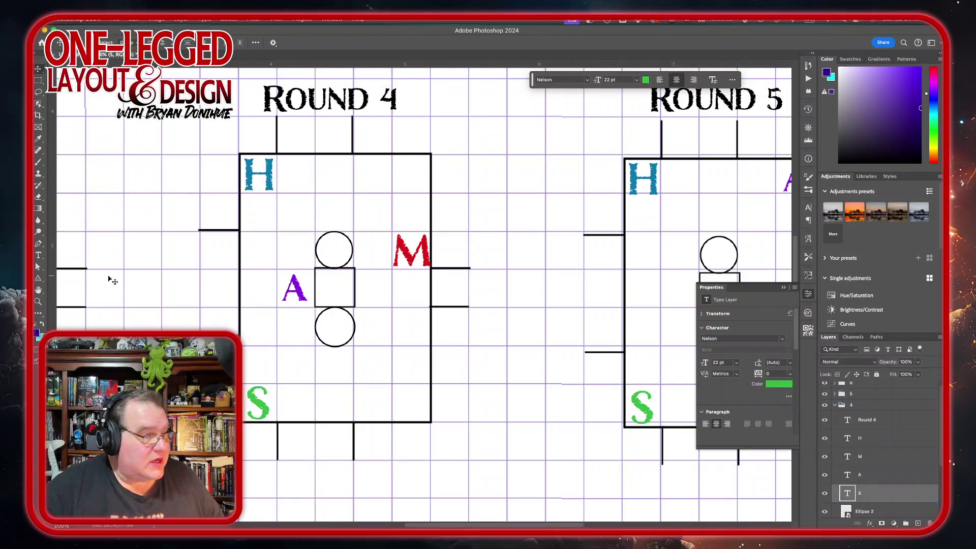
{"action": "left_click", "coordinate": [39, 279]}
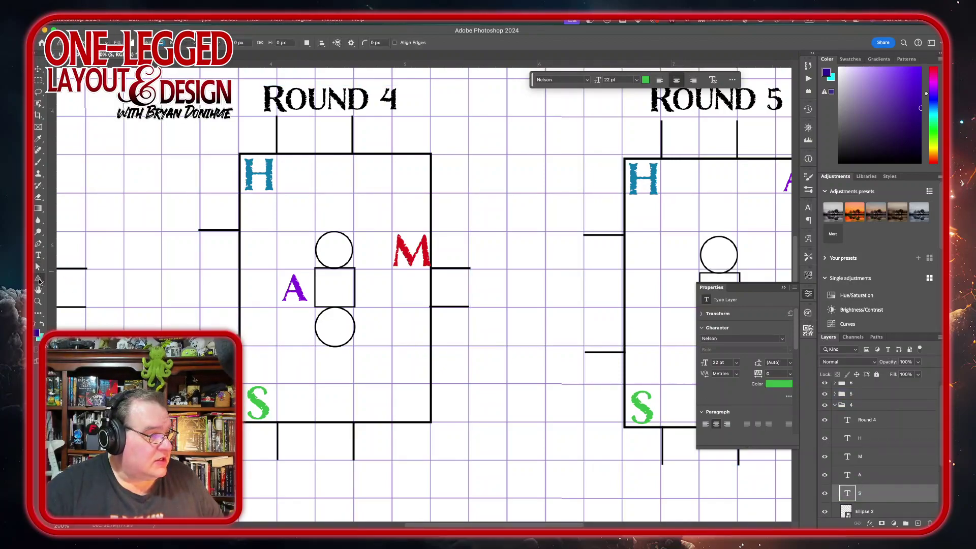
{"action": "right_click", "coordinate": [38, 279]}
{"action": "left_click", "coordinate": [71, 312]}
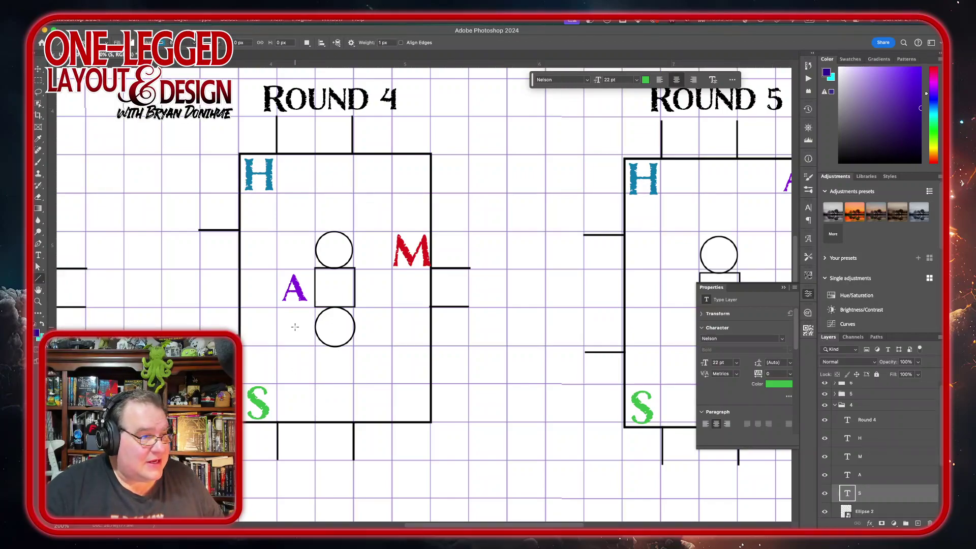
{"action": "scroll", "coordinate": [305, 326], "scroll_direction": "left", "scroll_amount": 5}
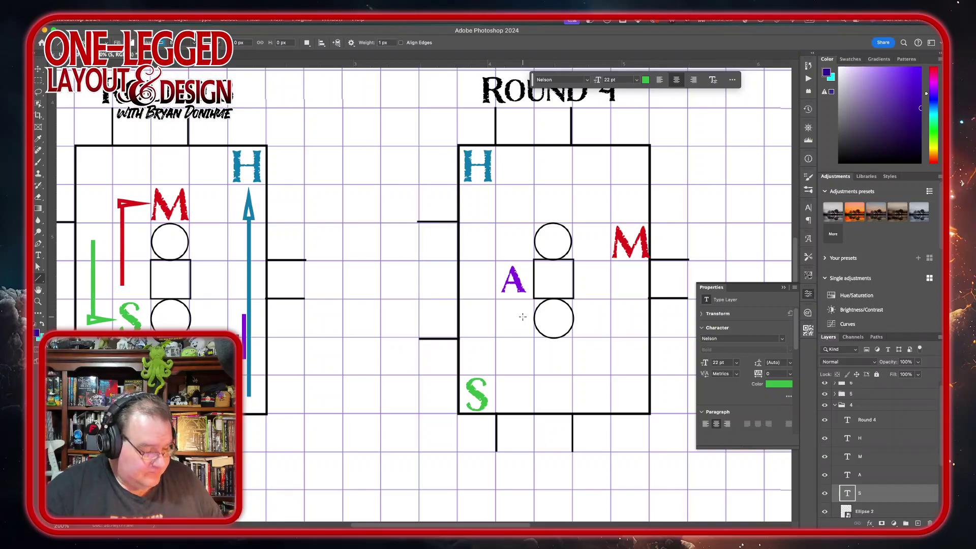
{"action": "left_click_drag", "start_coordinate": [523, 317], "coordinate": [523, 396]}
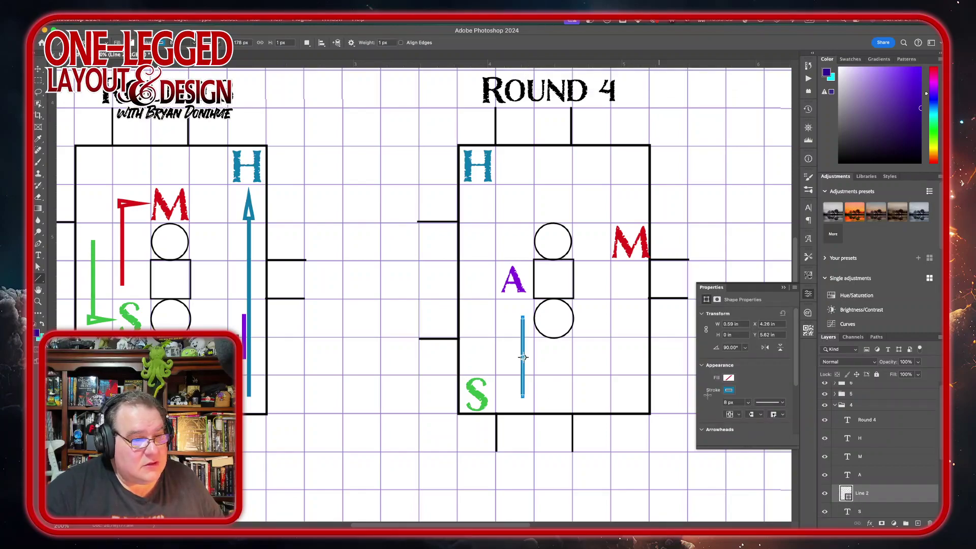
{"action": "left_click", "coordinate": [731, 390]}
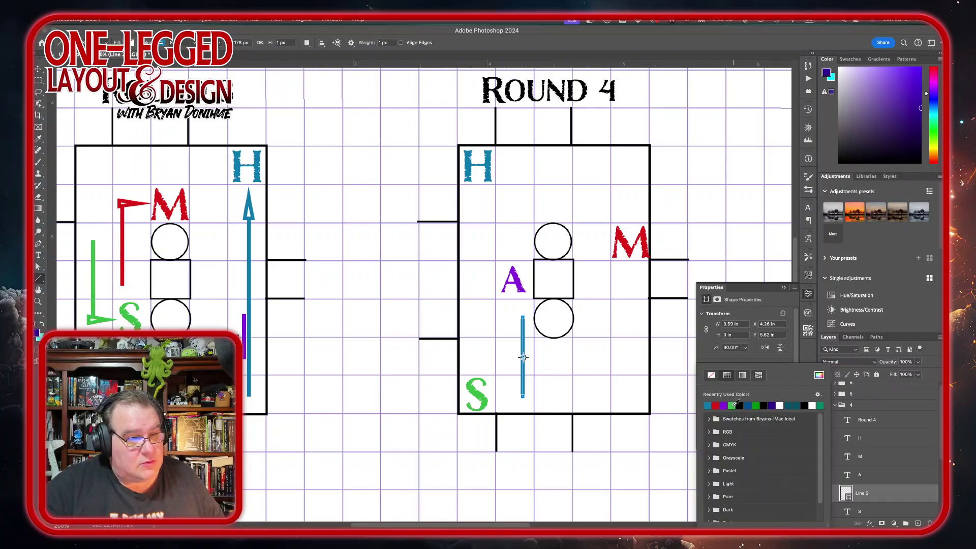
{"action": "left_click", "coordinate": [732, 405]}
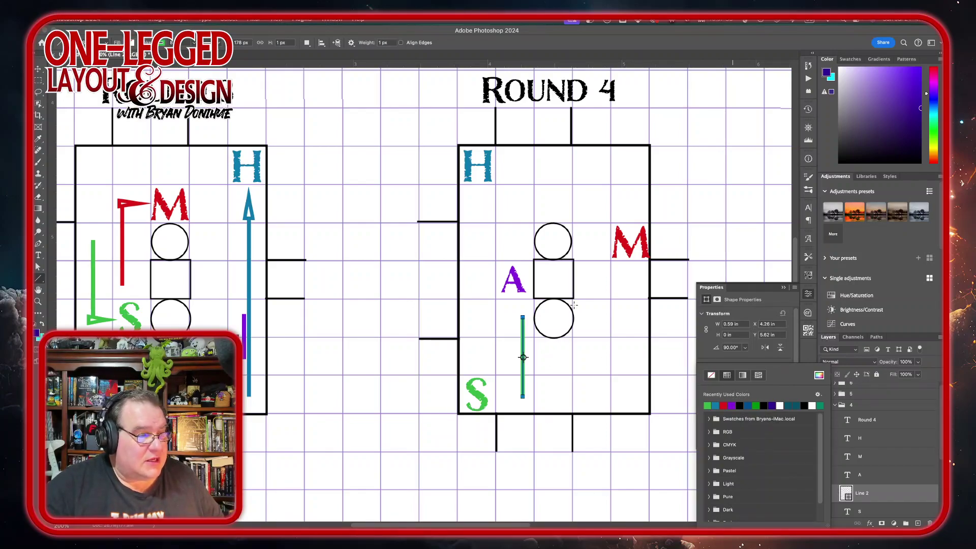
Draw a narrow green triangle about 0.04 in wide and 0.16 in high beside the lower end of Round 4's green line.
{"action": "left_click", "coordinate": [40, 280]}
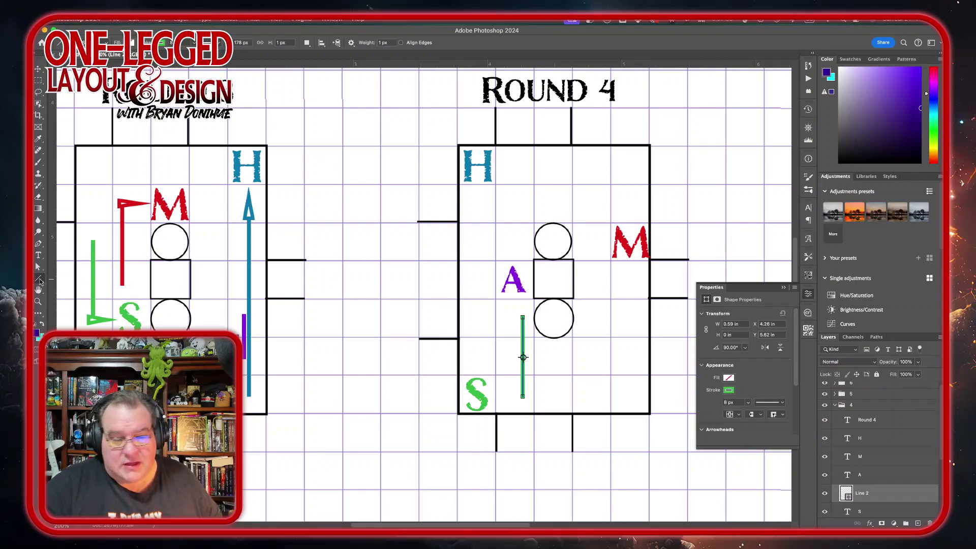
{"action": "right_click", "coordinate": [40, 280]}
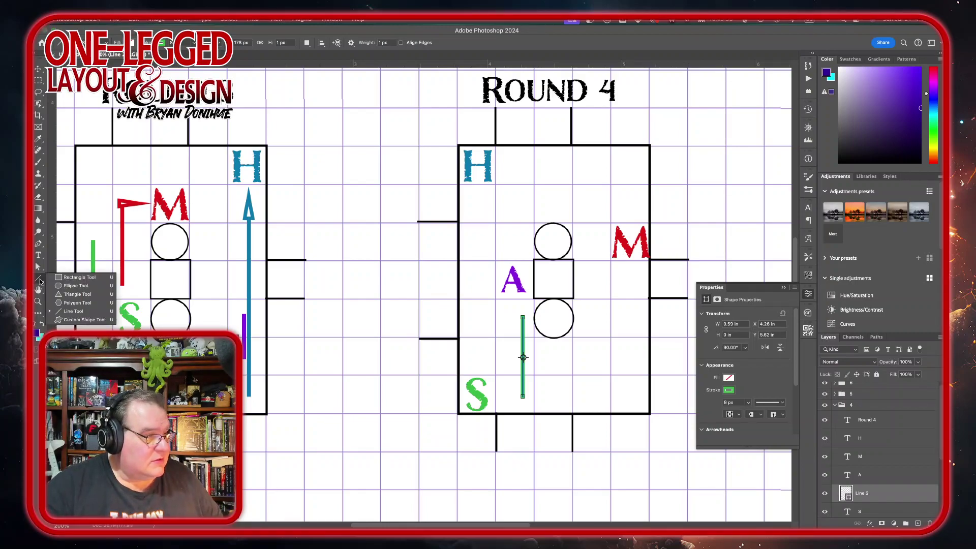
{"action": "left_click", "coordinate": [57, 295]}
{"action": "scroll", "coordinate": [57, 296], "scroll_direction": "right", "scroll_amount": 10}
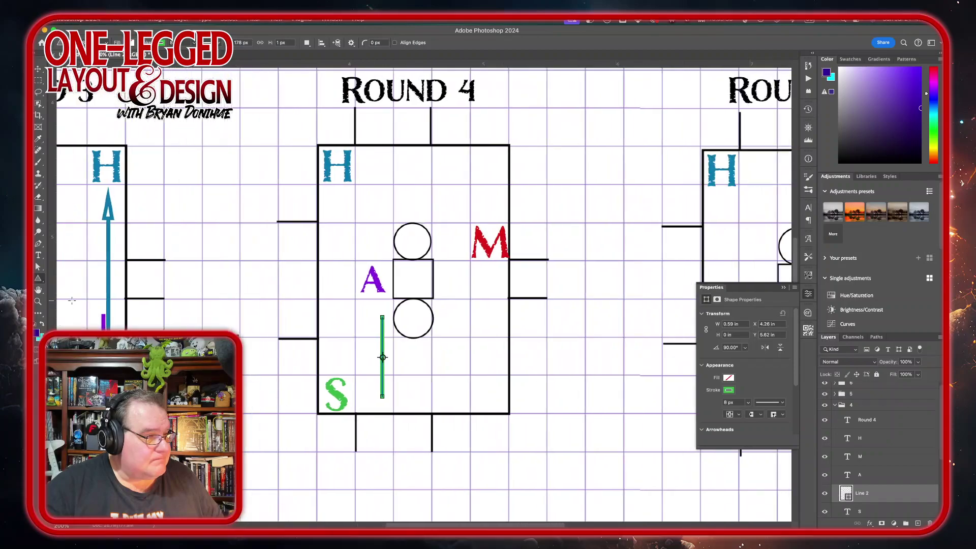
{"action": "scroll", "coordinate": [77, 297], "scroll_direction": "left", "scroll_amount": 8}
{"action": "scroll", "coordinate": [89, 299], "scroll_direction": "up", "scroll_amount": 1}
{"action": "scroll", "coordinate": [88, 299], "scroll_direction": "left", "scroll_amount": 5}
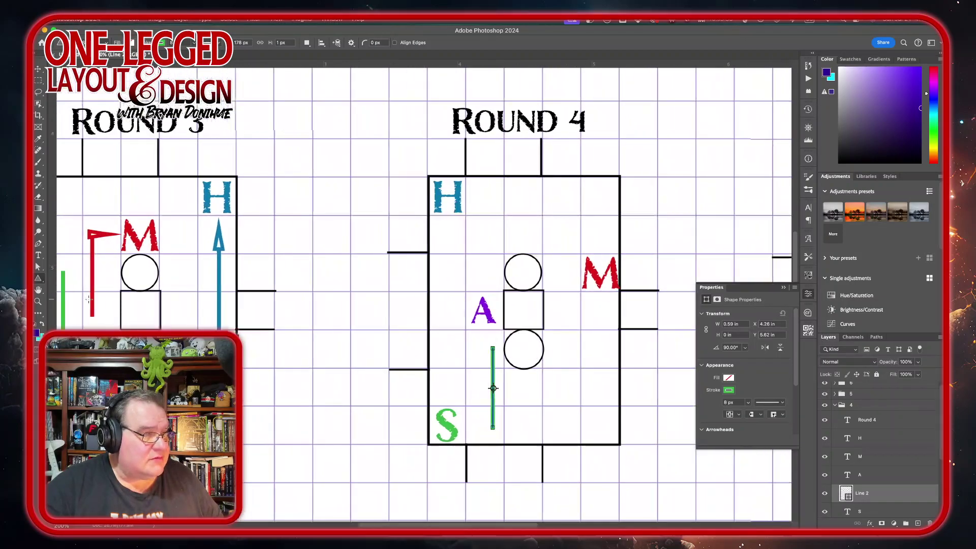
{"action": "scroll", "coordinate": [88, 299], "scroll_direction": "down", "scroll_amount": 2}
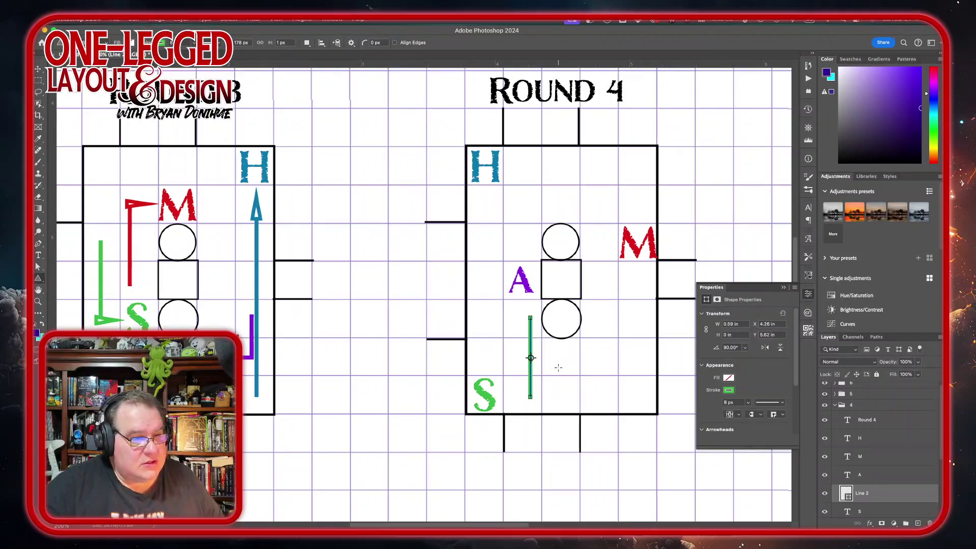
{"action": "scroll", "coordinate": [559, 378], "scroll_direction": "down", "scroll_amount": 2}
{"action": "scroll", "coordinate": [558, 383], "scroll_direction": "right", "scroll_amount": 1}
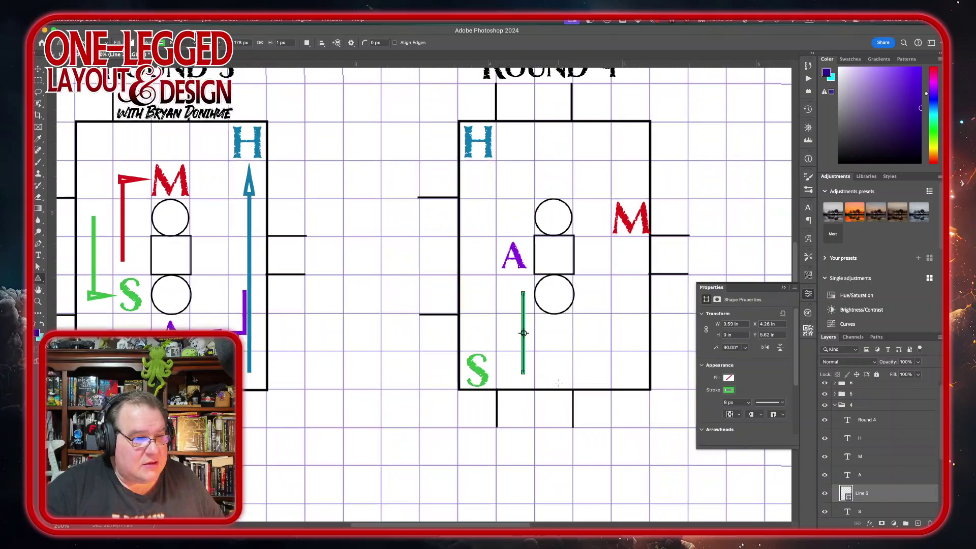
{"action": "left_click_drag", "start_coordinate": [549, 360], "coordinate": [552, 381]}
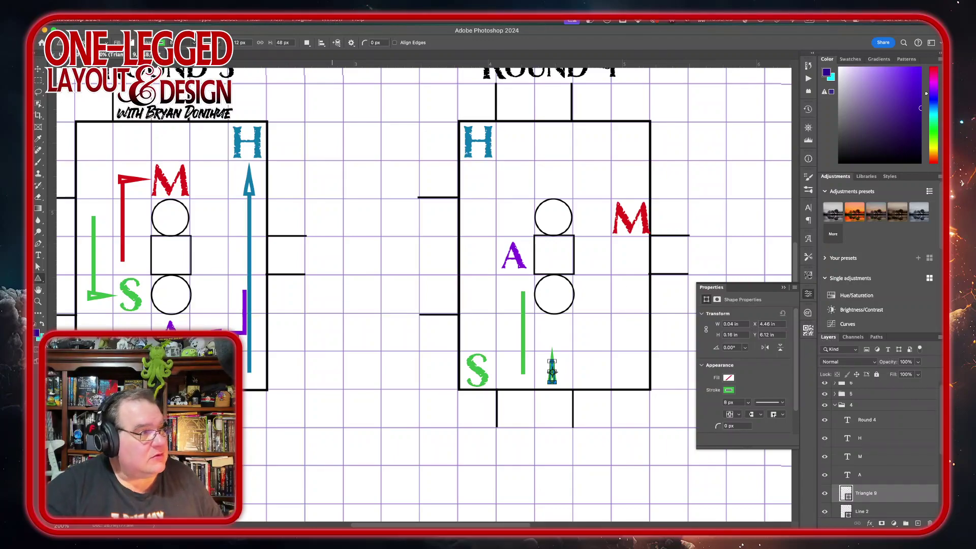
Free-transform the green triangle to shorten it to about 0.13 in high.
{"action": "key", "text": "v"}
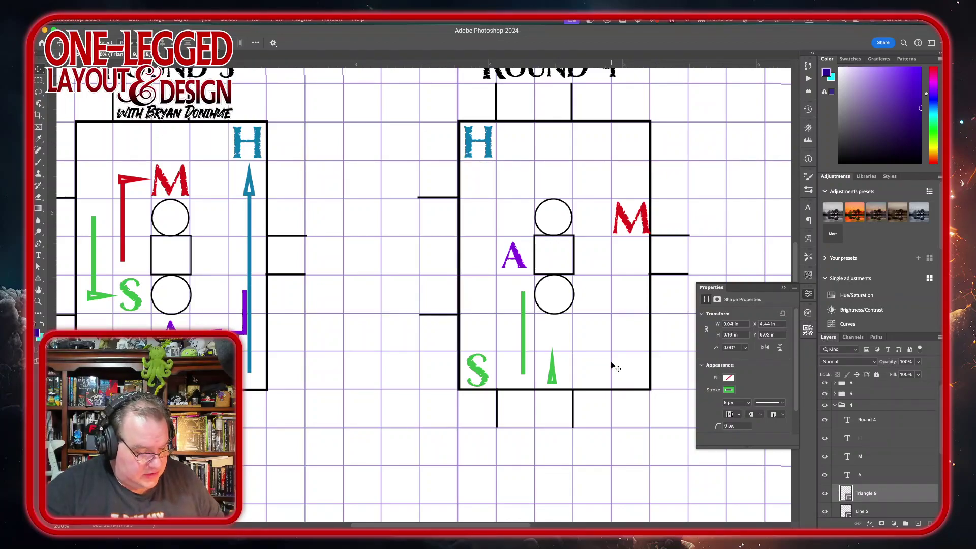
{"action": "left_click_drag", "start_coordinate": [623, 375], "coordinate": [621, 377]}
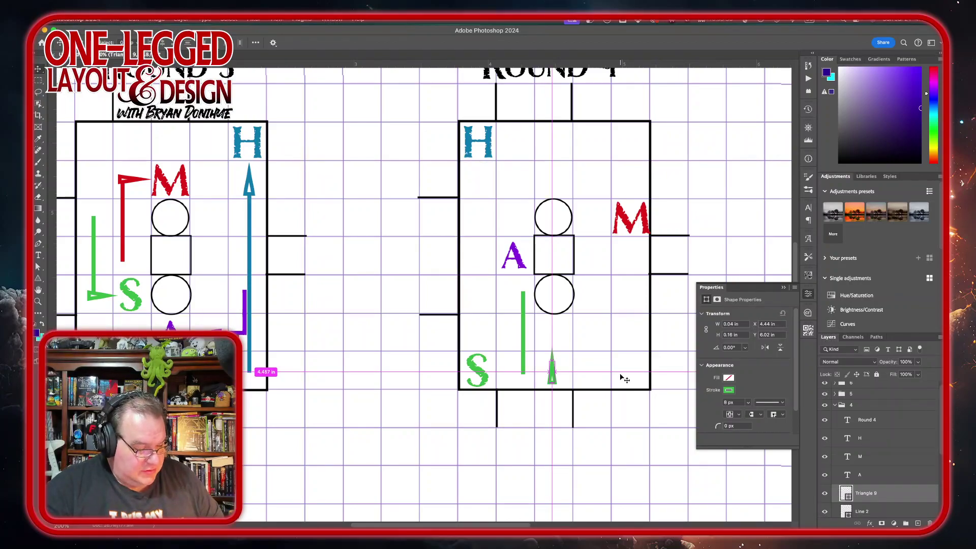
{"action": "key", "text": "ctrl+t"}
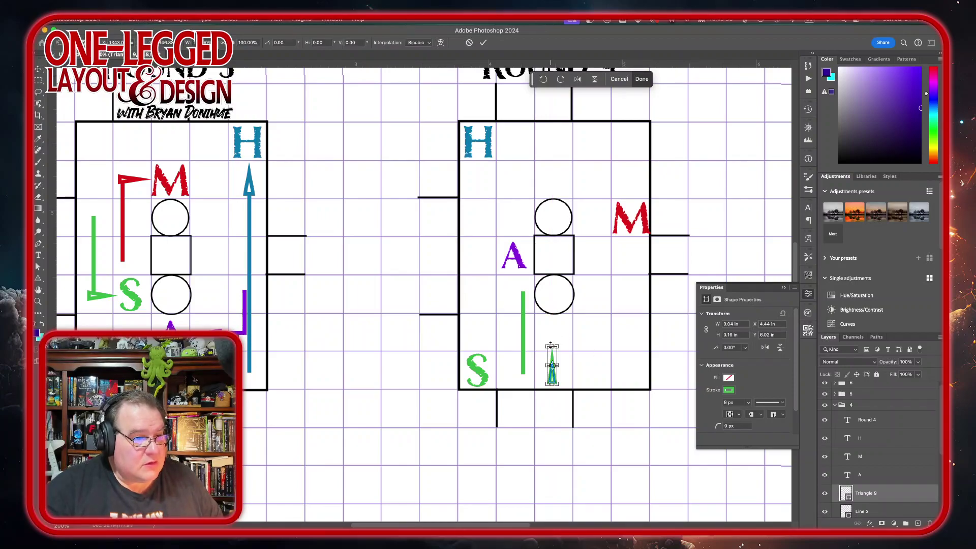
{"action": "left_click_drag", "start_coordinate": [551, 345], "coordinate": [552, 353]}
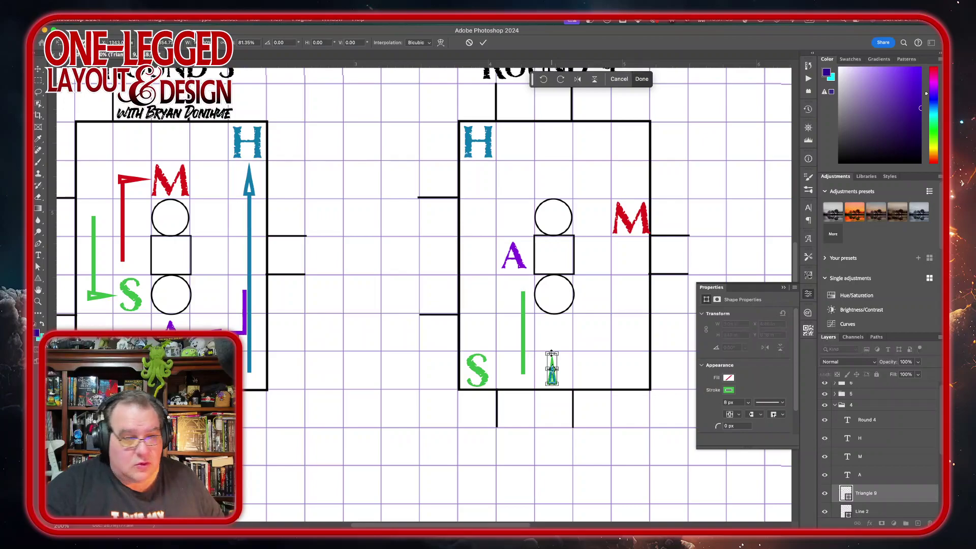
{"action": "left_click", "coordinate": [483, 42]}
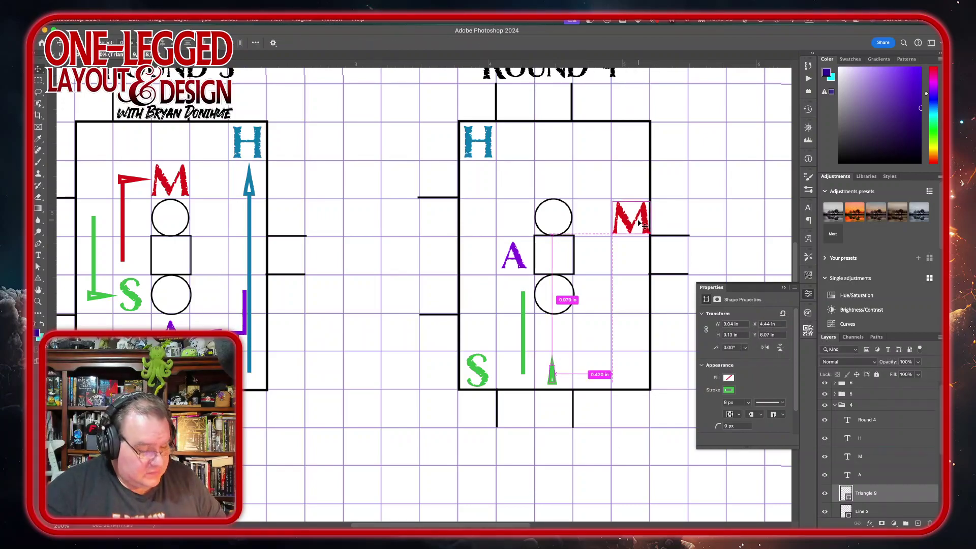
Rotate the green triangle to -90° and place it at the line's lower end so it points to the S.
{"action": "key", "text": "super+t"}
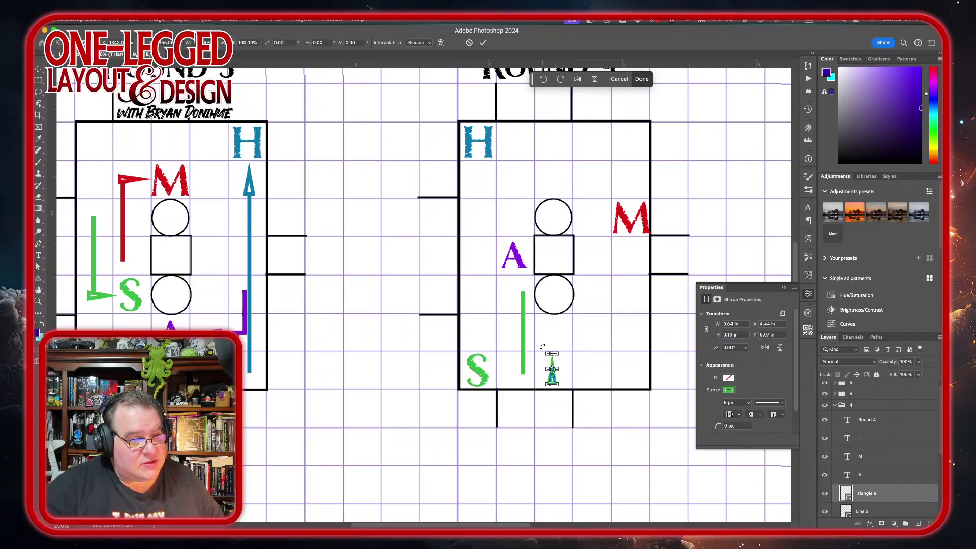
{"action": "left_click_drag", "start_coordinate": [543, 346], "coordinate": [521, 375]}
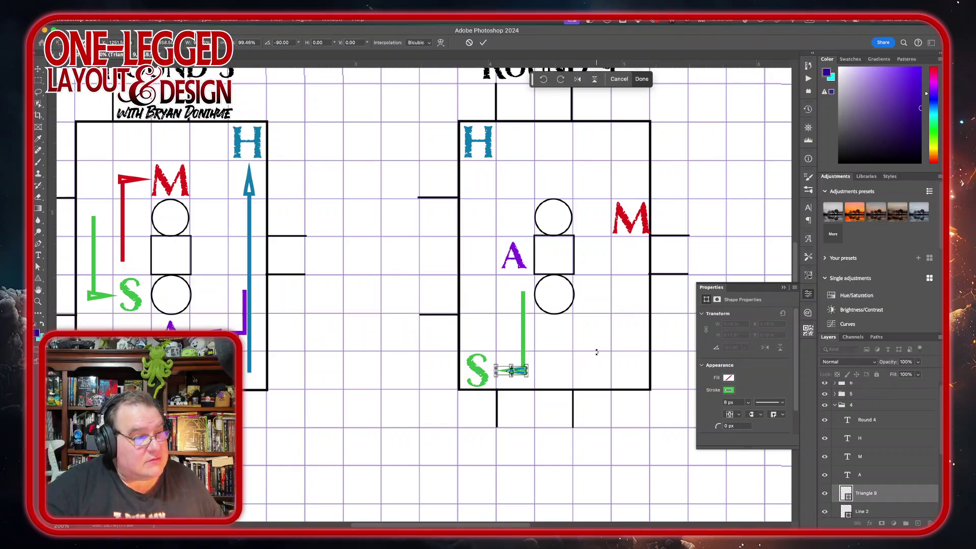
{"action": "left_click", "coordinate": [38, 69]}
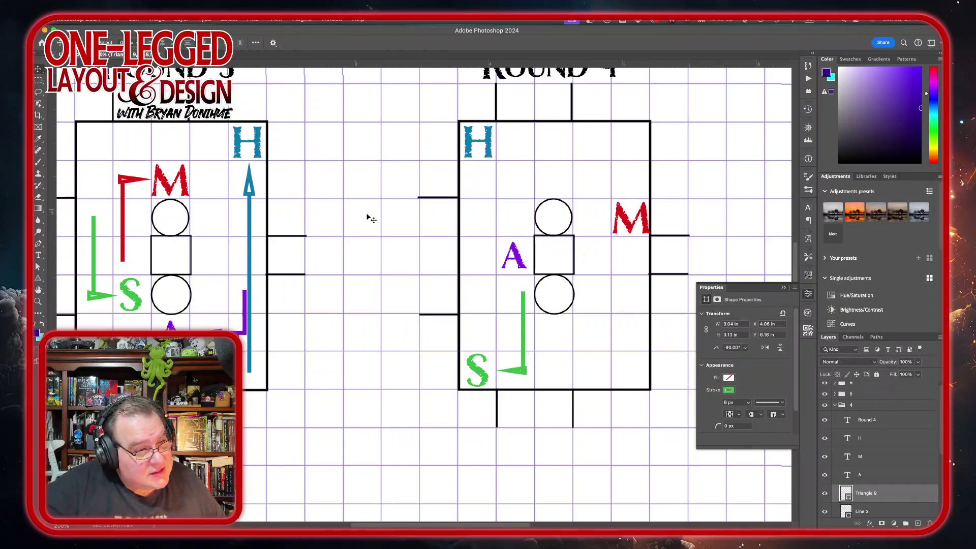
Merge the Triangle 9 and Line 2 shapes in group 4 into one arrow shape.
{"action": "left_click", "coordinate": [516, 256]}
{"action": "scroll", "coordinate": [884, 447], "scroll_direction": "down", "scroll_amount": 2}
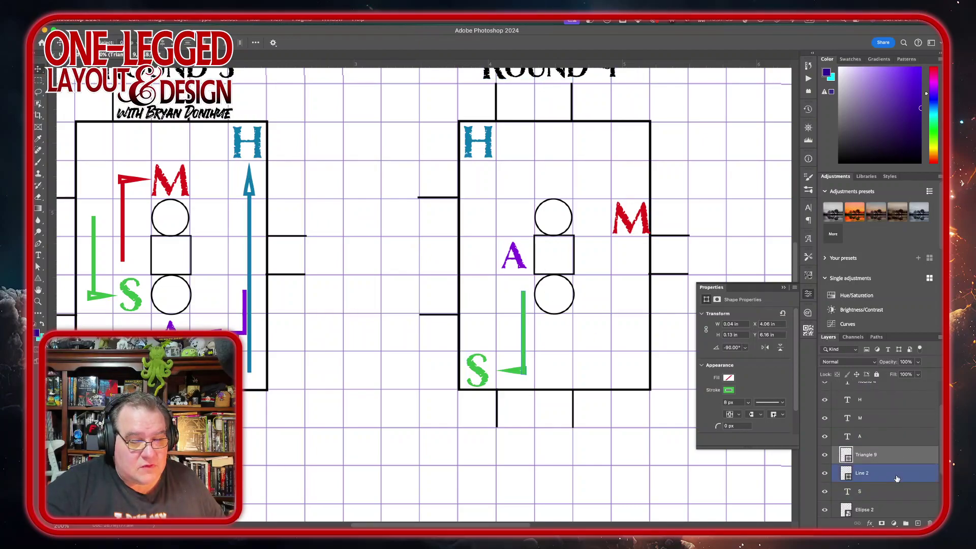
{"action": "left_click", "coordinate": [897, 474], "text": "shift"}
{"action": "right_click", "coordinate": [898, 478]}
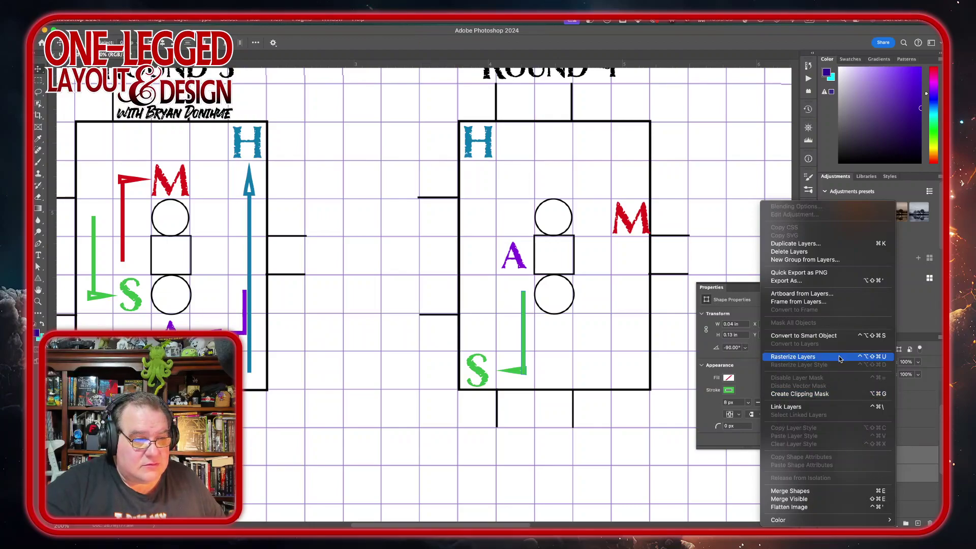
{"action": "left_click", "coordinate": [826, 491]}
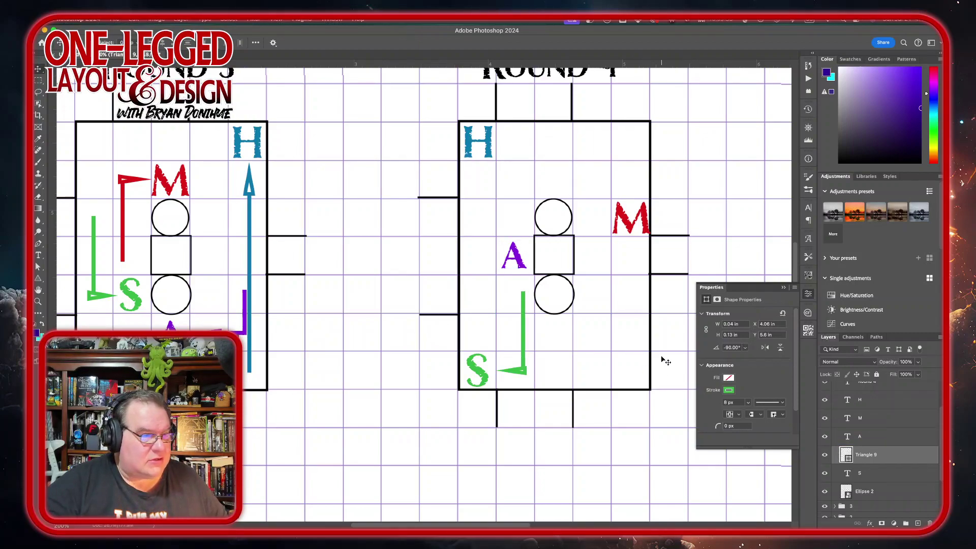
Draw a purple L-shaped path in Round 4, about 0.31 in horizontally below the lower circle and about 0.29 in up toward the A.
{"action": "left_click", "coordinate": [894, 437]}
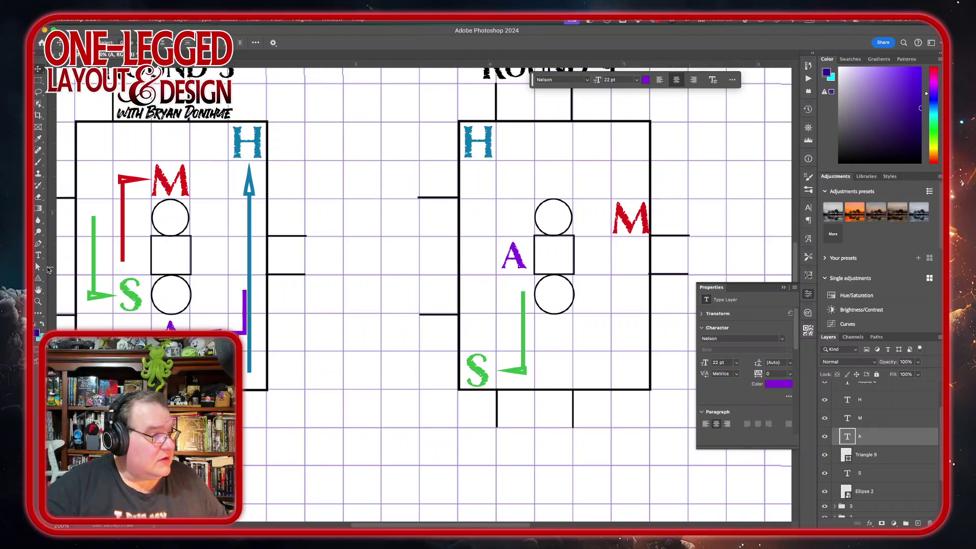
{"action": "left_click", "coordinate": [36, 279]}
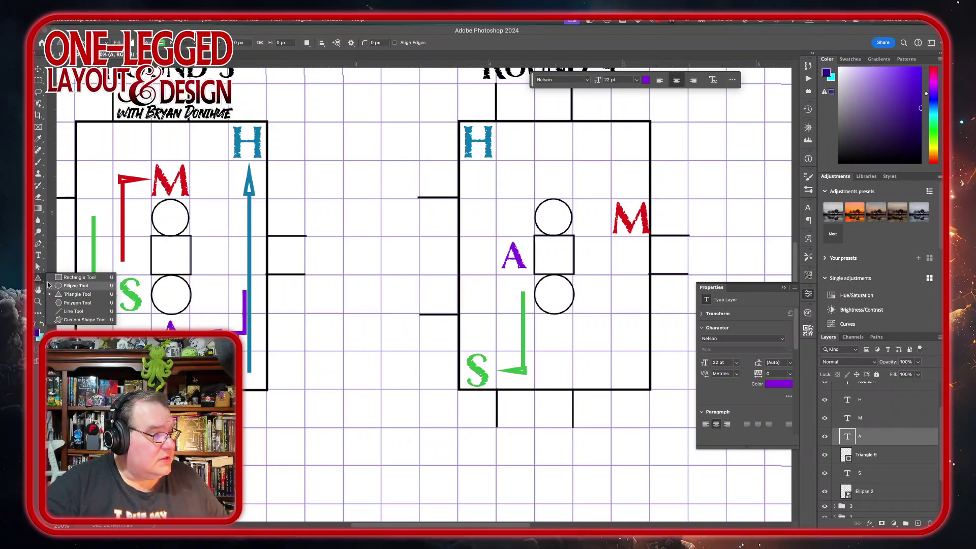
{"action": "left_click", "coordinate": [61, 311]}
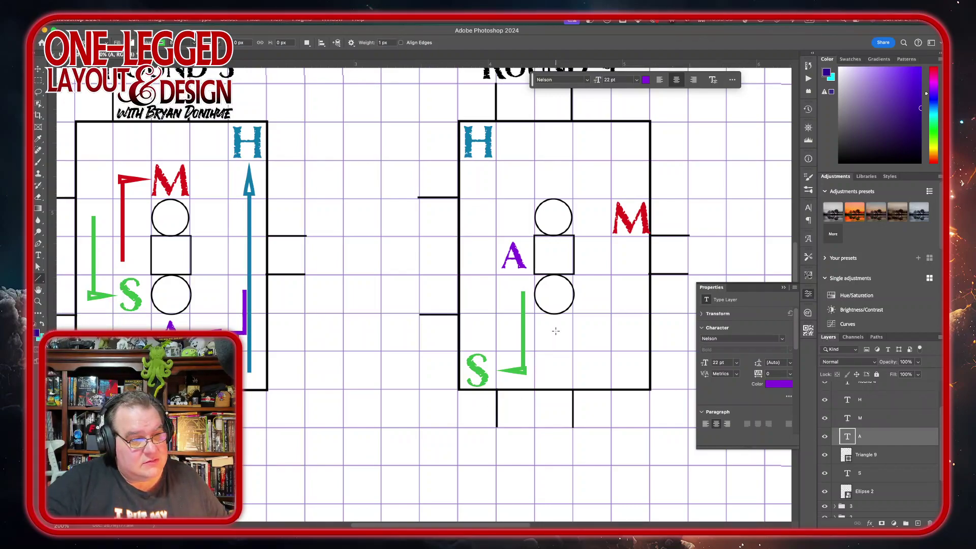
{"action": "left_click_drag", "start_coordinate": [554, 331], "coordinate": [511, 329]}
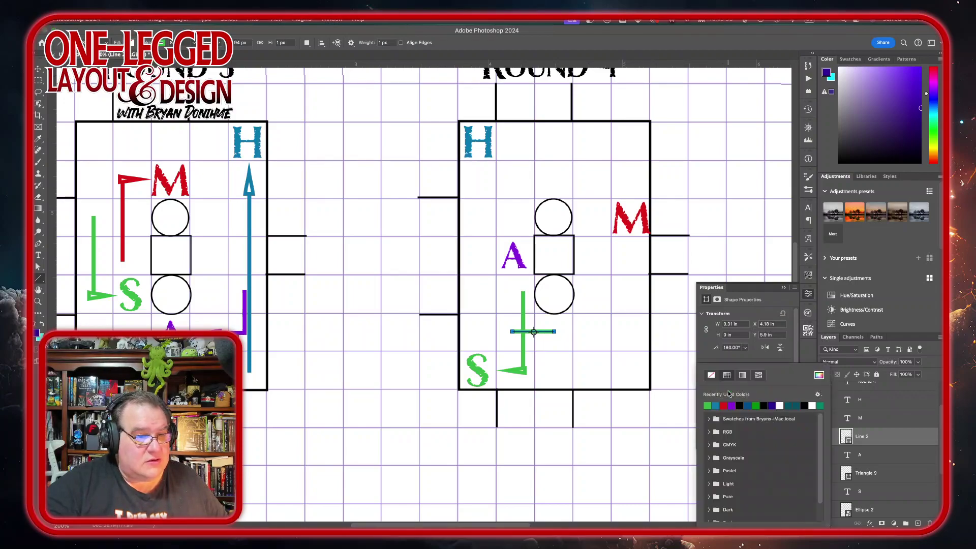
{"action": "left_click", "coordinate": [729, 390]}
{"action": "left_click", "coordinate": [732, 405]}
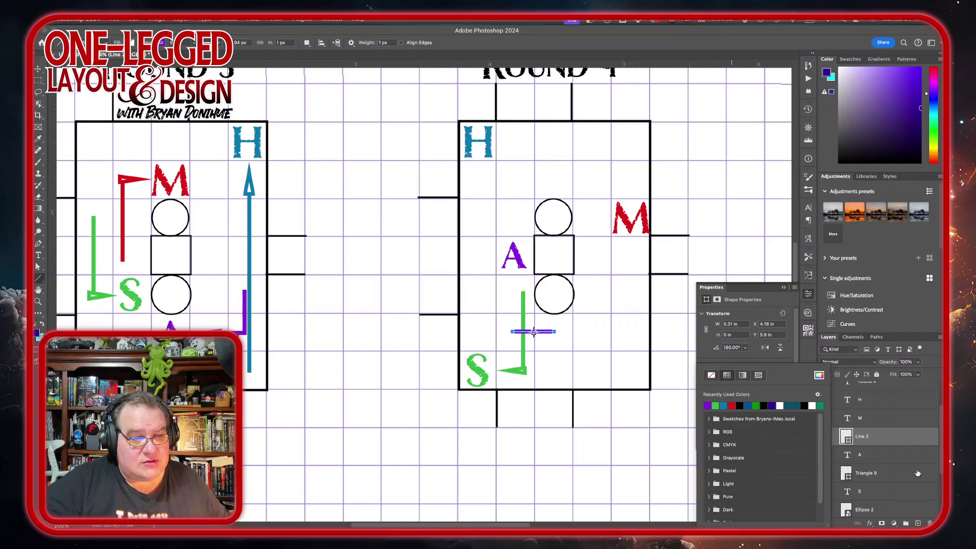
{"action": "left_click", "coordinate": [918, 523]}
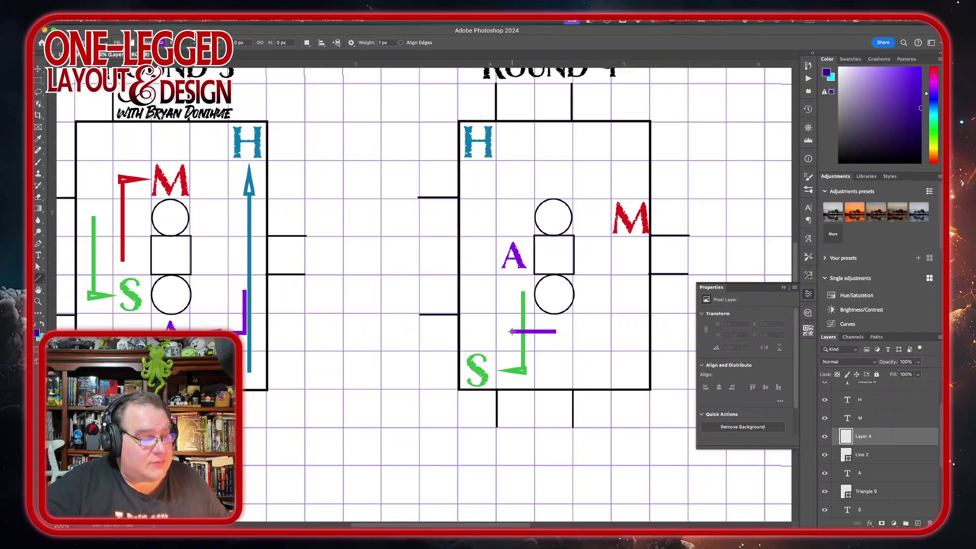
{"action": "left_click_drag", "start_coordinate": [511, 331], "coordinate": [513, 291]}
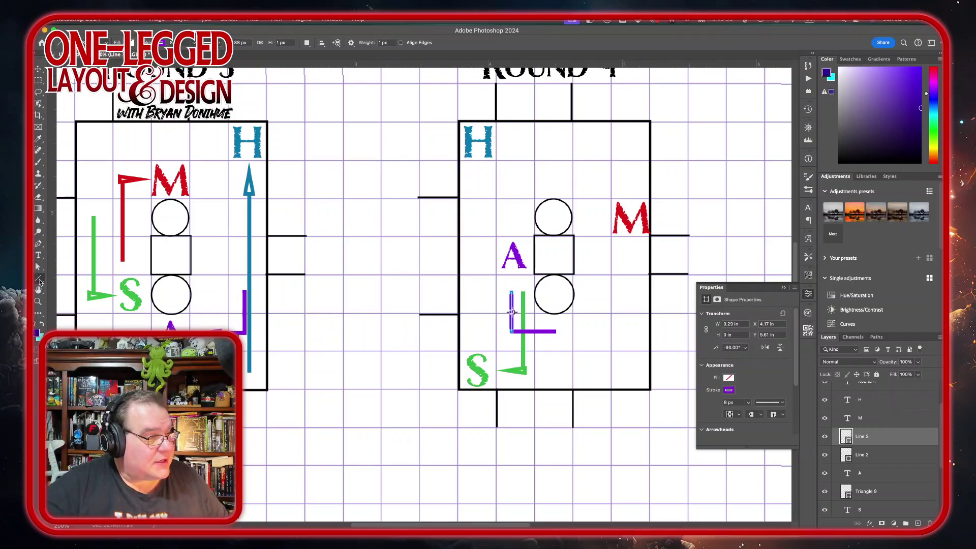
Draw a narrow purple triangle about 0.05 in wide and 0.15 in high and place it atop the vertical purple line, pointing to the A.
{"action": "right_click", "coordinate": [40, 281]}
{"action": "left_click", "coordinate": [94, 299]}
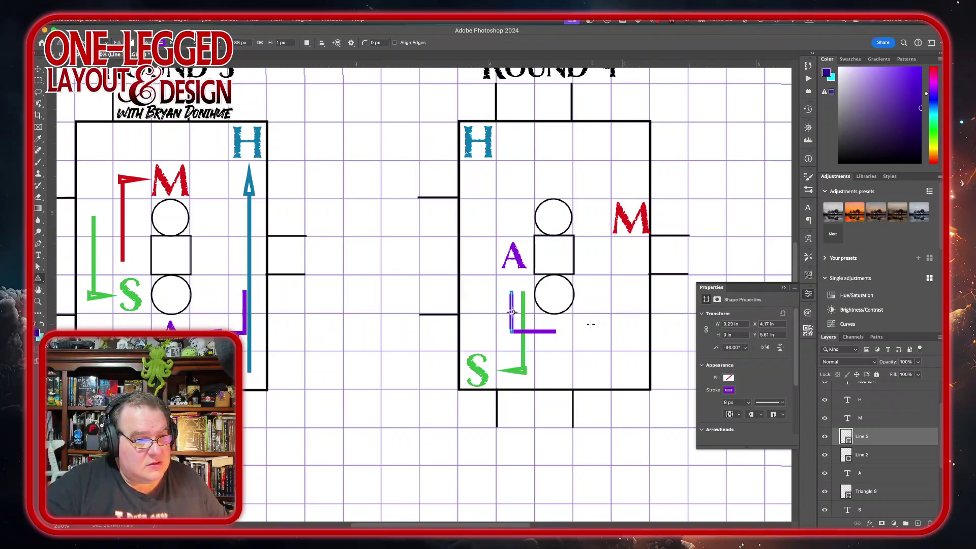
{"action": "left_click_drag", "start_coordinate": [590, 332], "coordinate": [596, 352]}
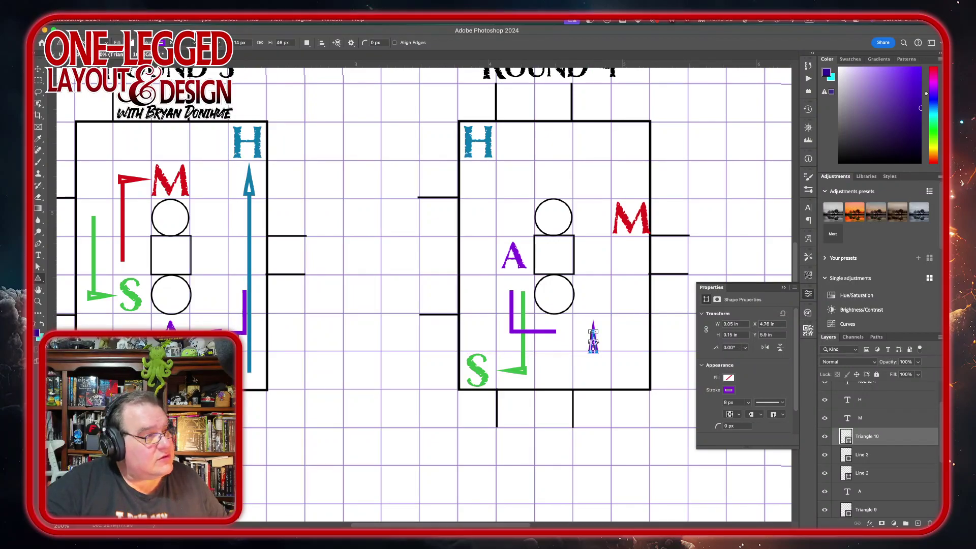
{"action": "key", "text": "v"}
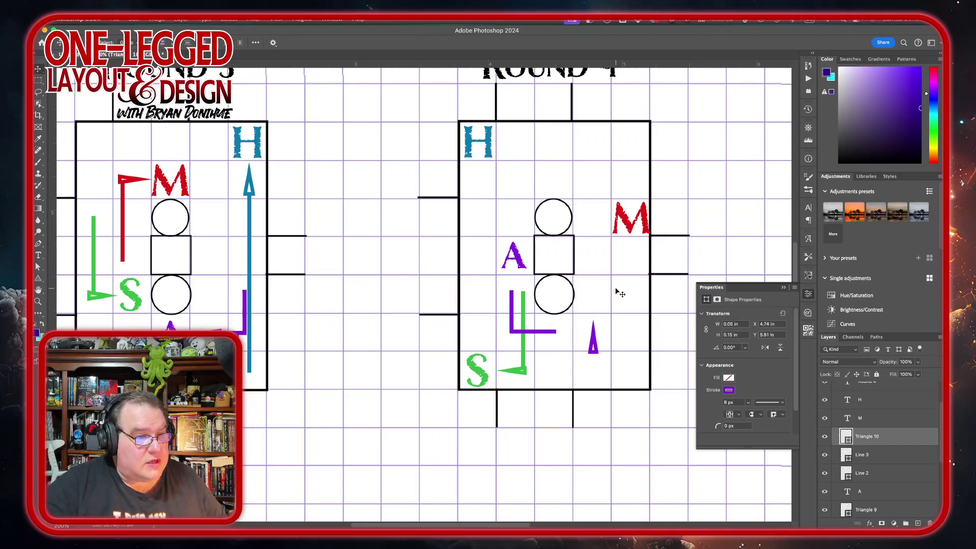
{"action": "left_click_drag", "start_coordinate": [599, 350], "coordinate": [513, 302]}
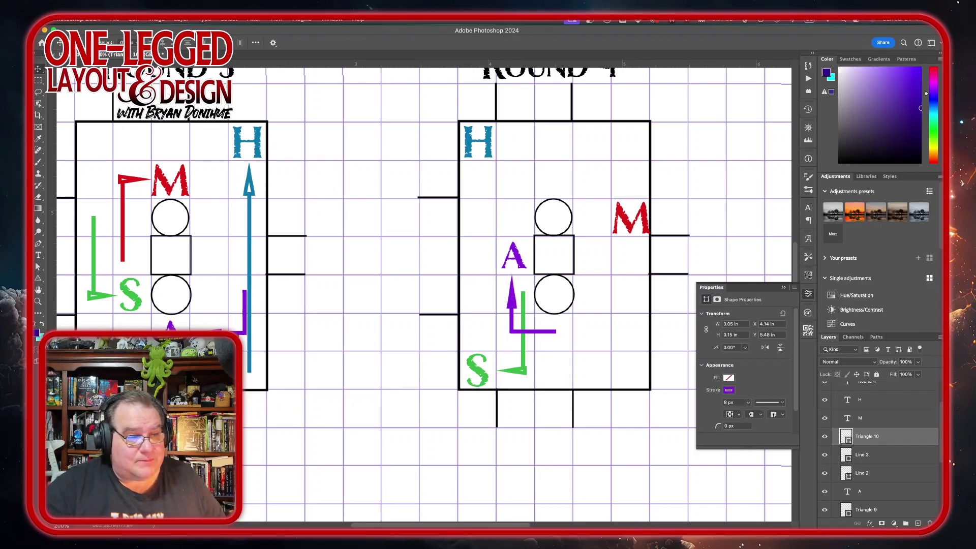
Merge the purple triangle and both purple lines in Round 4 into one arrow shape.
{"action": "left_click", "coordinate": [883, 473], "text": "shift"}
{"action": "right_click", "coordinate": [882, 471]}
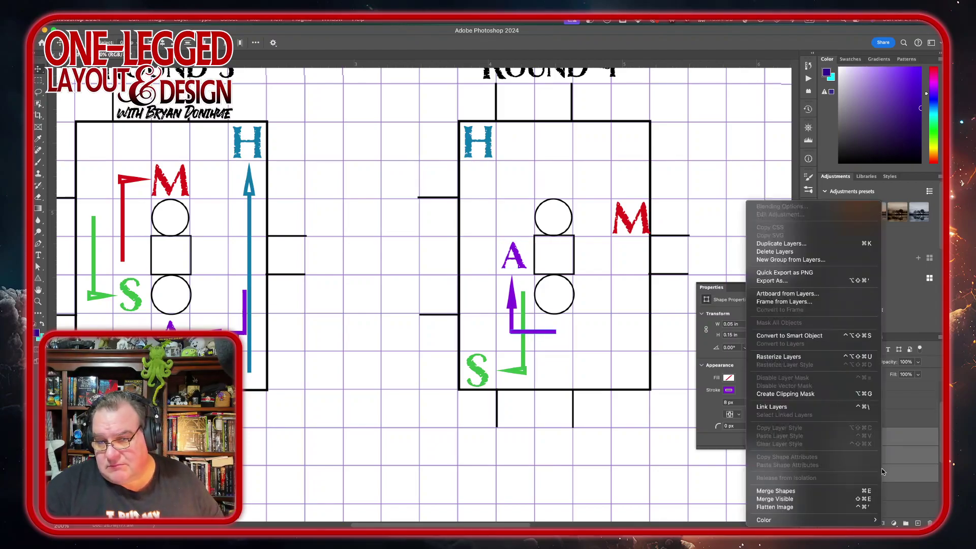
{"action": "left_click", "coordinate": [808, 491]}
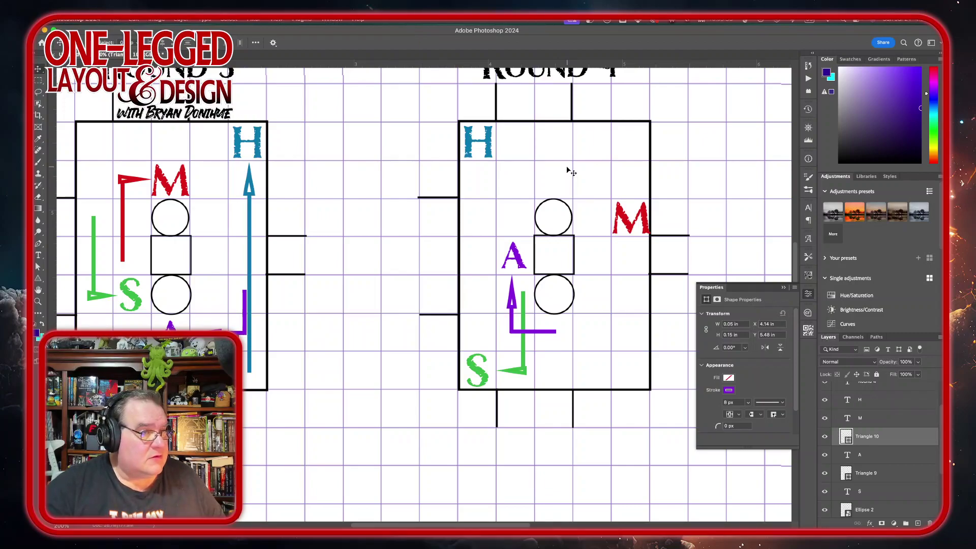
Draw a red horizontal line about 0.59 in long from above Round 4's upper circle to above the M, and nudge it slightly upward.
{"action": "left_click", "coordinate": [894, 424]}
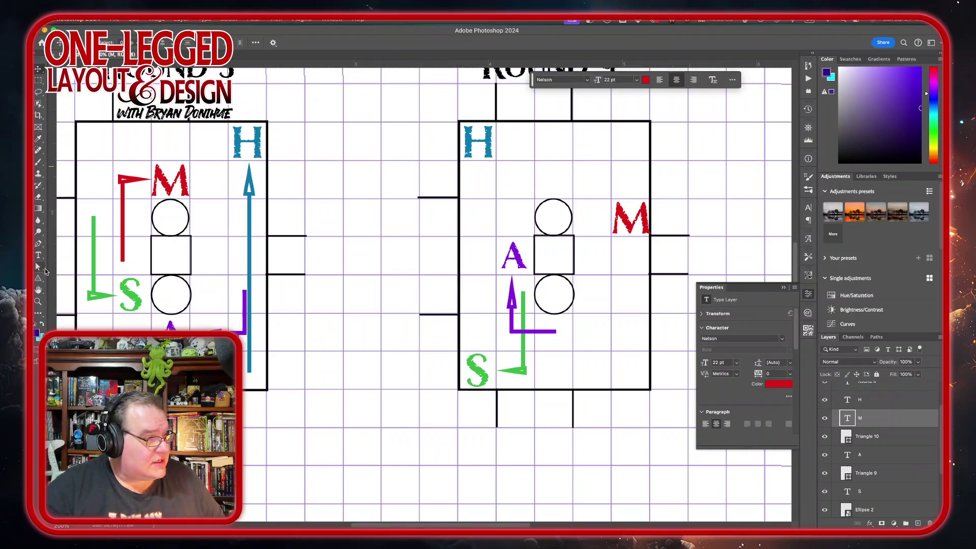
{"action": "left_click", "coordinate": [39, 280]}
{"action": "left_click", "coordinate": [39, 280]}
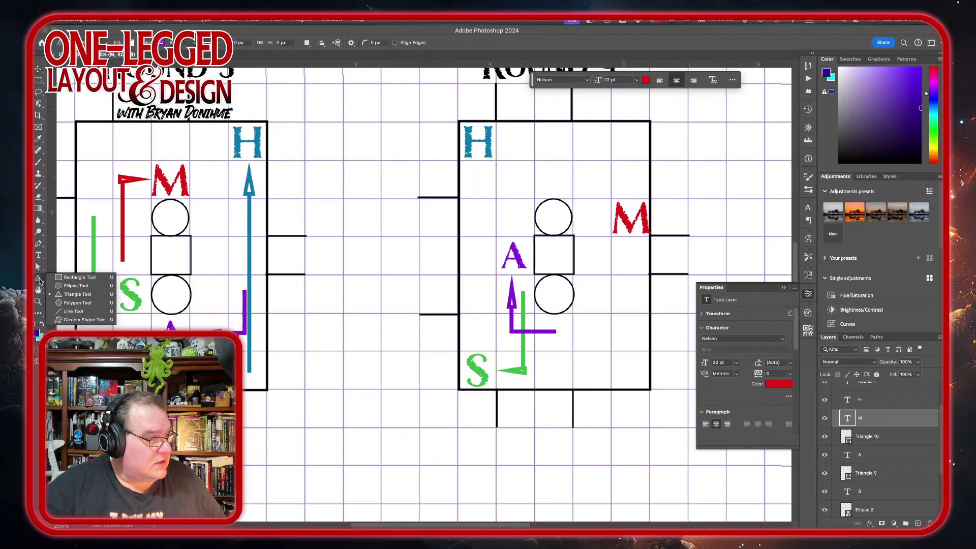
{"action": "left_click", "coordinate": [62, 308]}
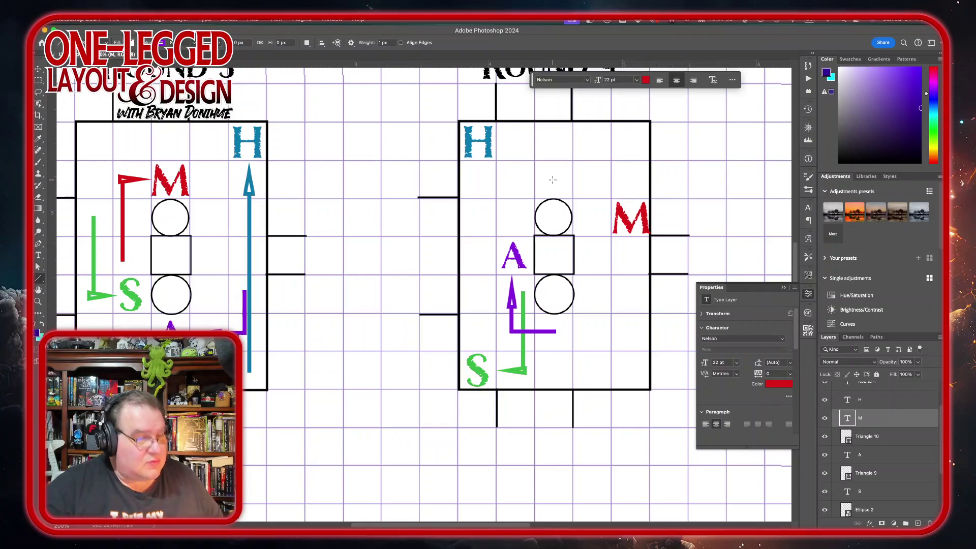
{"action": "left_click_drag", "start_coordinate": [553, 179], "coordinate": [631, 176]}
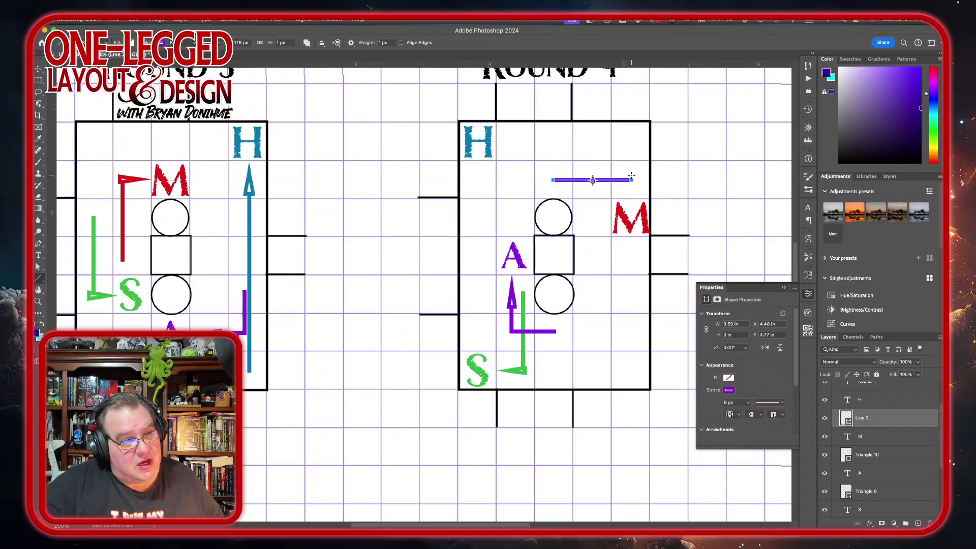
{"action": "left_click", "coordinate": [729, 390]}
{"action": "left_click", "coordinate": [733, 406]}
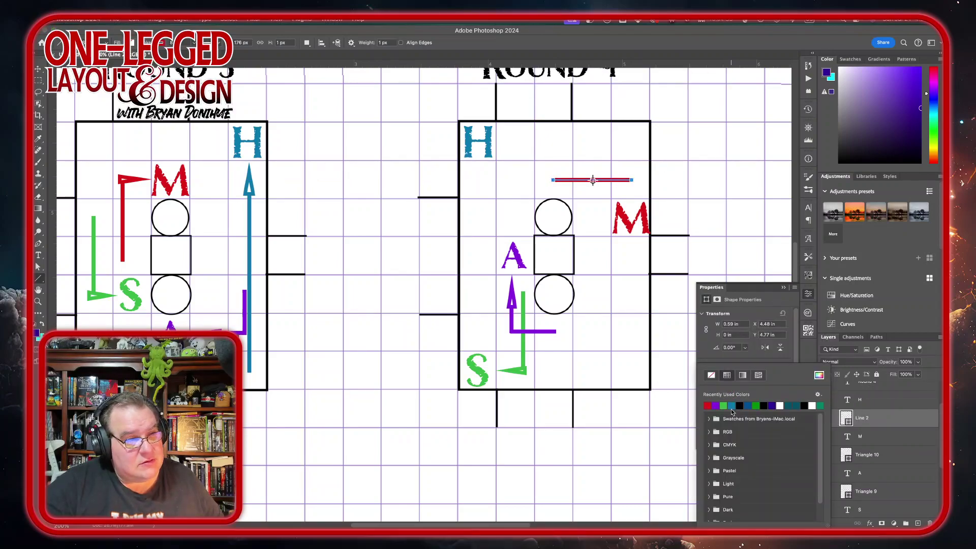
{"action": "left_click", "coordinate": [902, 423]}
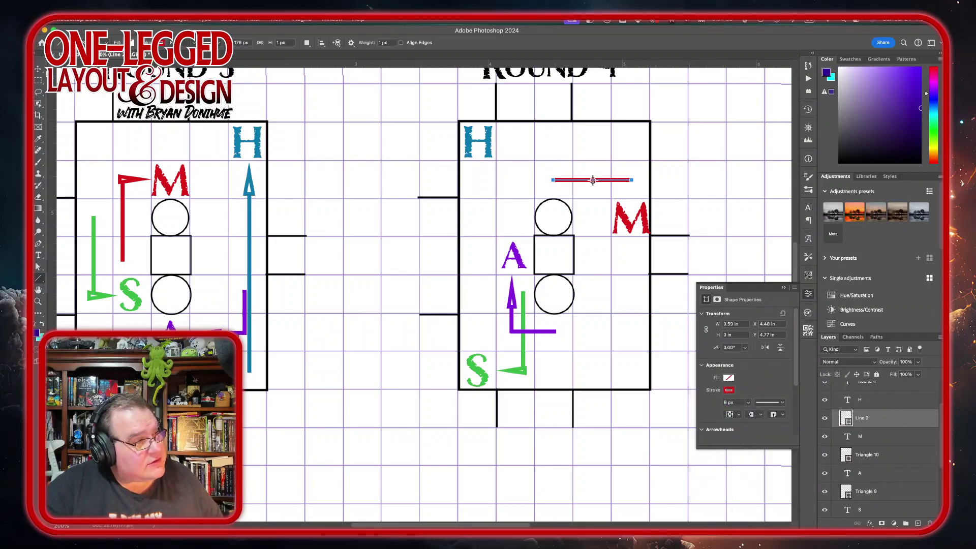
{"action": "left_click", "coordinate": [38, 69]}
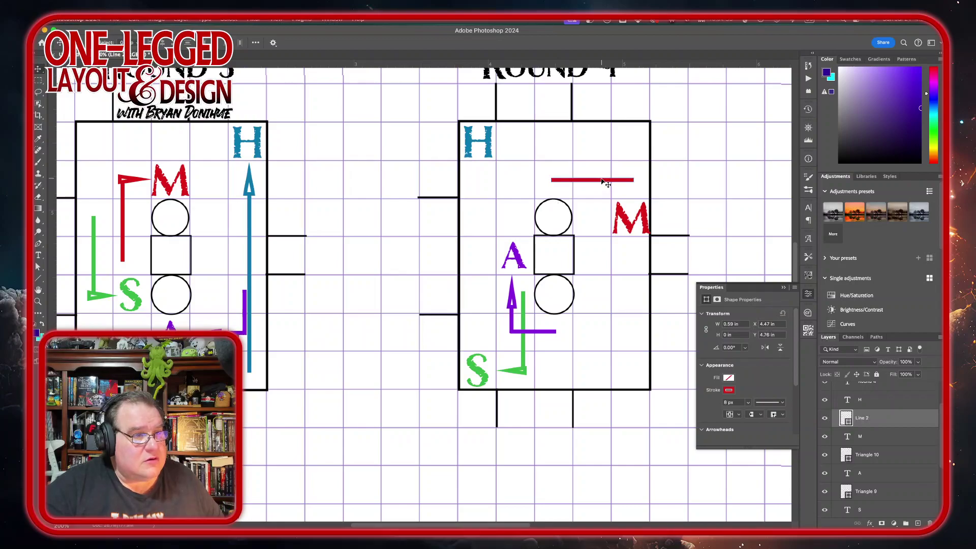
{"action": "left_click_drag", "start_coordinate": [600, 180], "coordinate": [602, 176]}
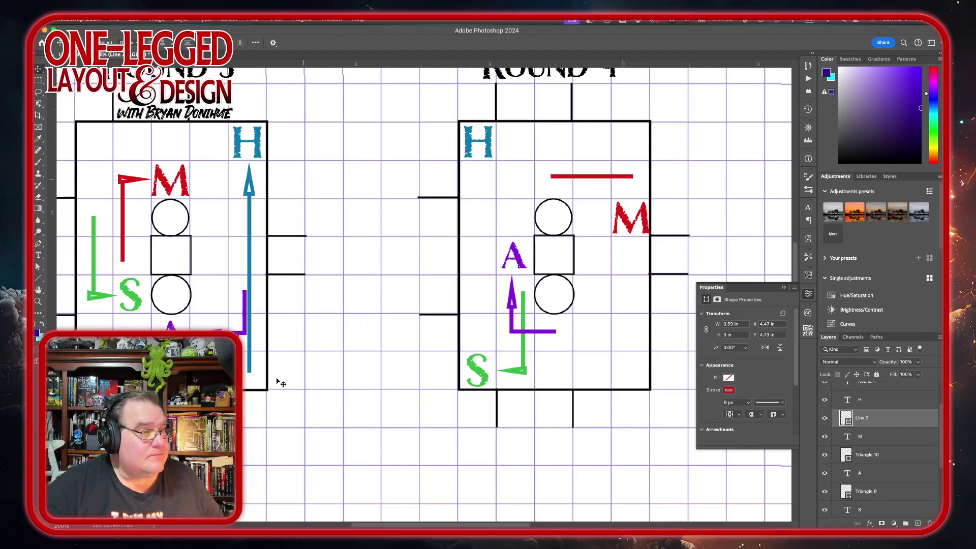
Draw a narrow red triangle about 0.05 in wide and 0.14 in high above the right end of Round 4's red line.
{"action": "mouse_move", "coordinate": [254, 526]}
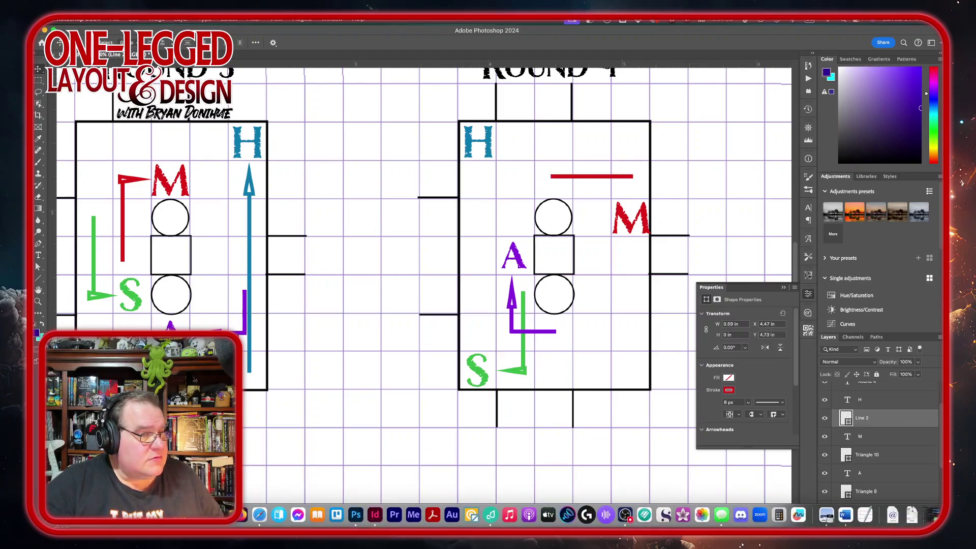
{"action": "left_click", "coordinate": [37, 279]}
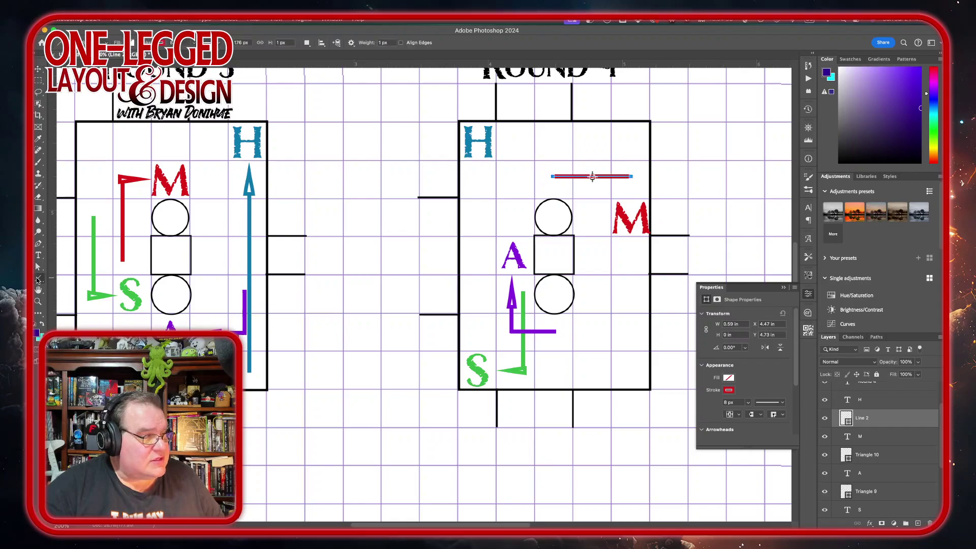
{"action": "right_click", "coordinate": [37, 279]}
{"action": "left_click", "coordinate": [56, 276]}
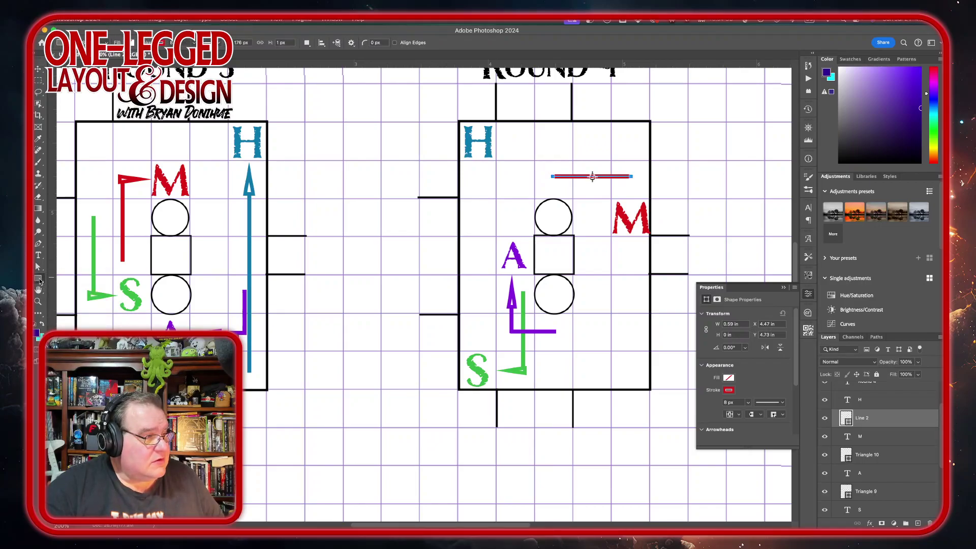
{"action": "right_click", "coordinate": [40, 280]}
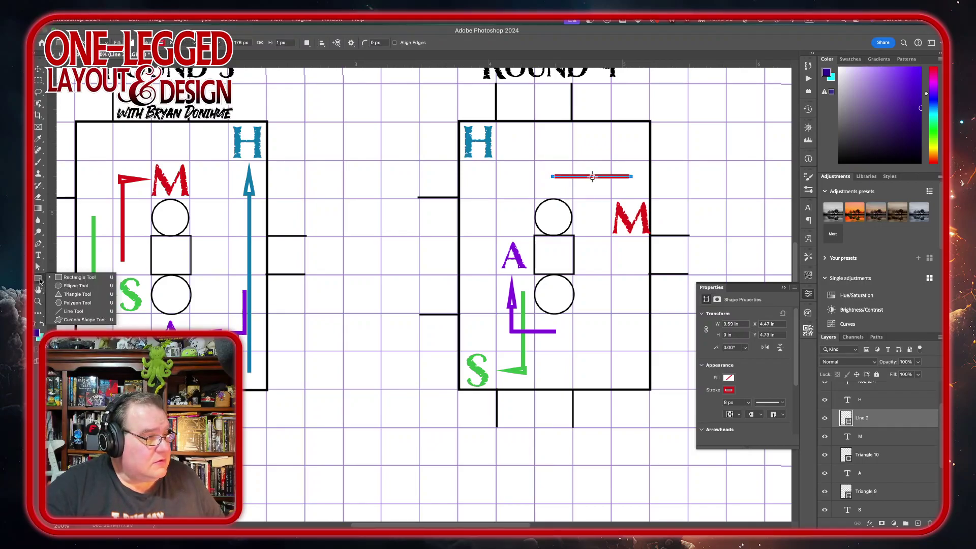
{"action": "left_click", "coordinate": [76, 296]}
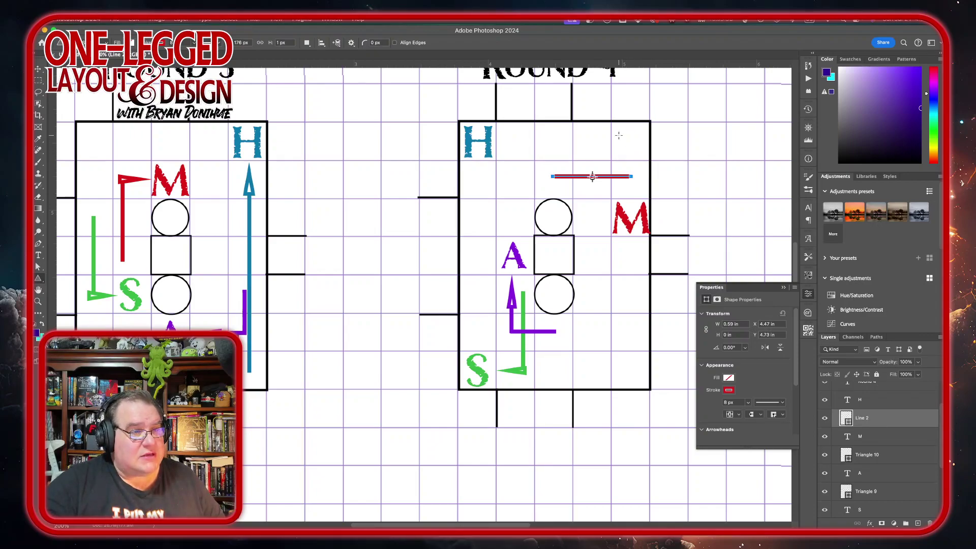
{"action": "left_click_drag", "start_coordinate": [626, 135], "coordinate": [631, 155]}
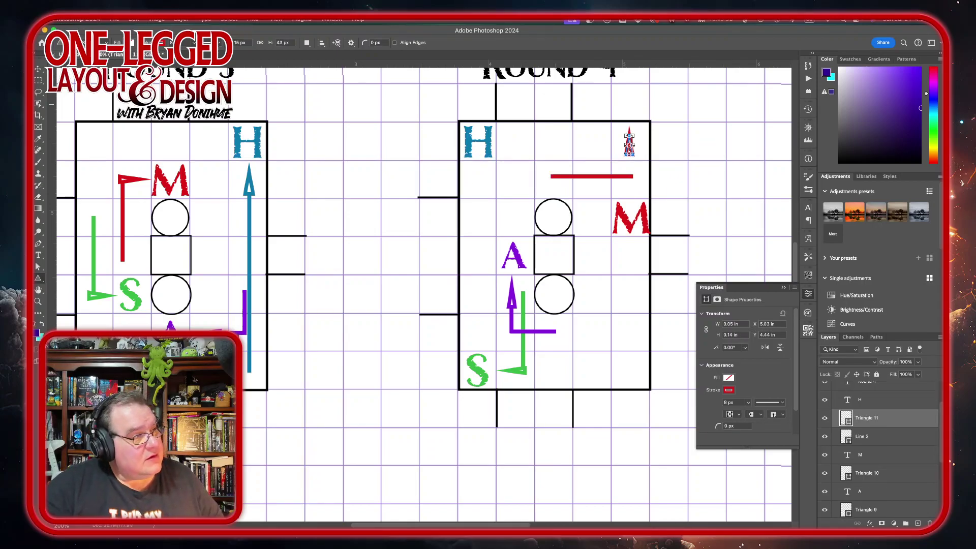
Rotate the red triangle to 180° and place it at the red line's right end so it points down to the M.
{"action": "left_click", "coordinate": [38, 69]}
{"action": "left_click_drag", "start_coordinate": [621, 139], "coordinate": [619, 130]}
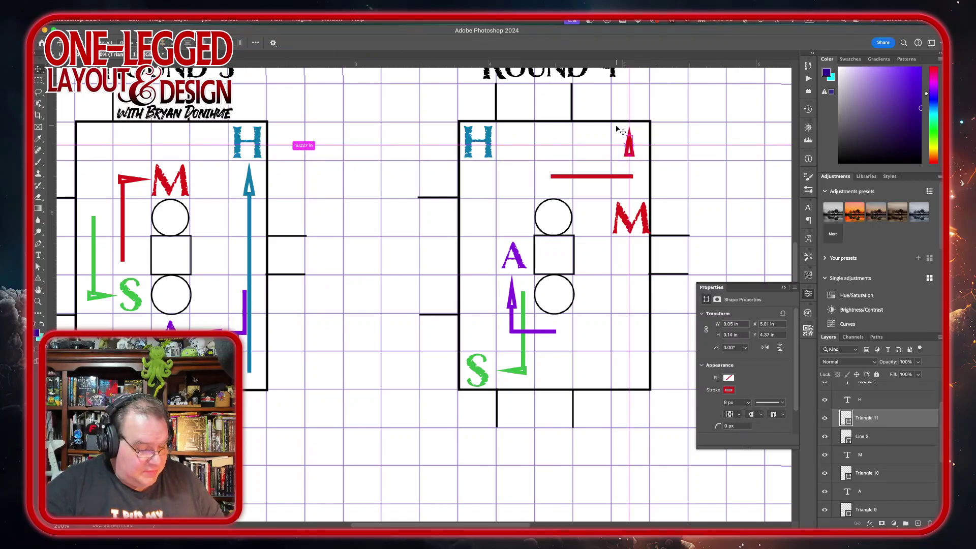
{"action": "key", "text": "super+t"}
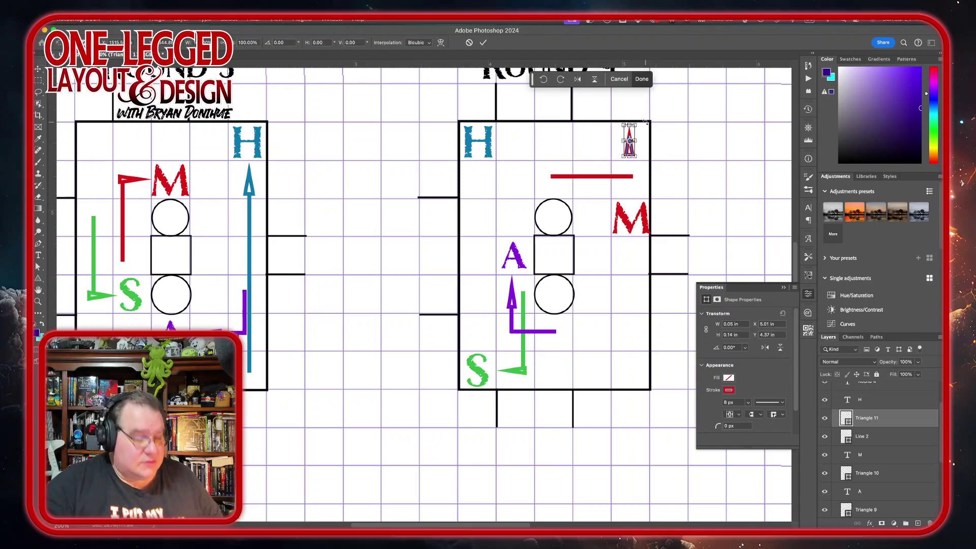
{"action": "left_click_drag", "start_coordinate": [646, 121], "coordinate": [590, 186]}
{"action": "left_click_drag", "start_coordinate": [630, 143], "coordinate": [632, 177]}
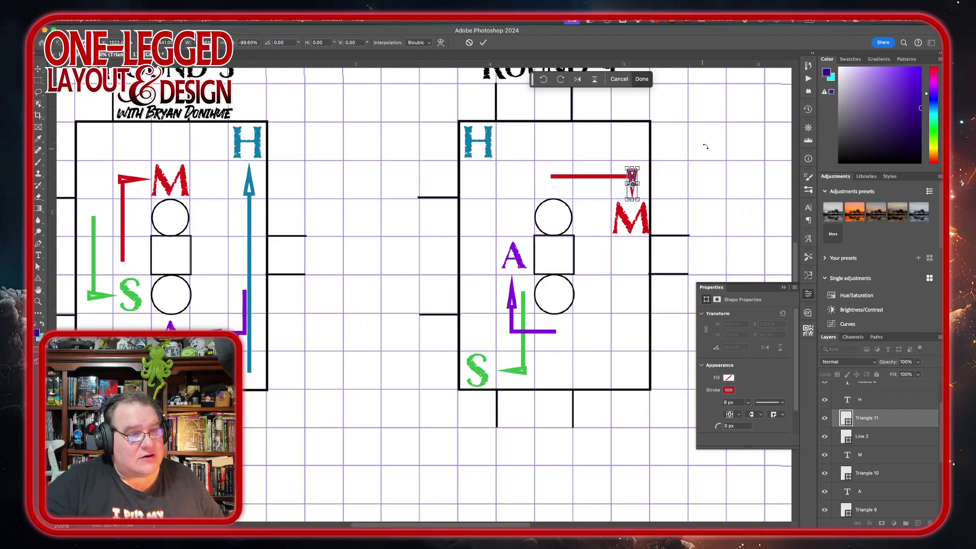
{"action": "left_click", "coordinate": [484, 44]}
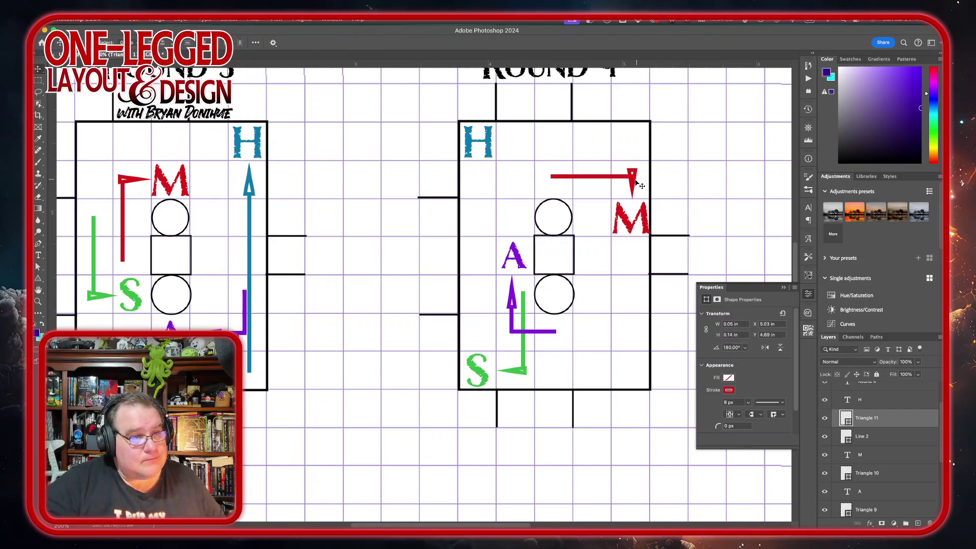
Place the red arrowhead at the right end of the red line above the M in Round 4, at X about 5.02 in.
{"action": "left_click_drag", "start_coordinate": [631, 181], "coordinate": [643, 182]}
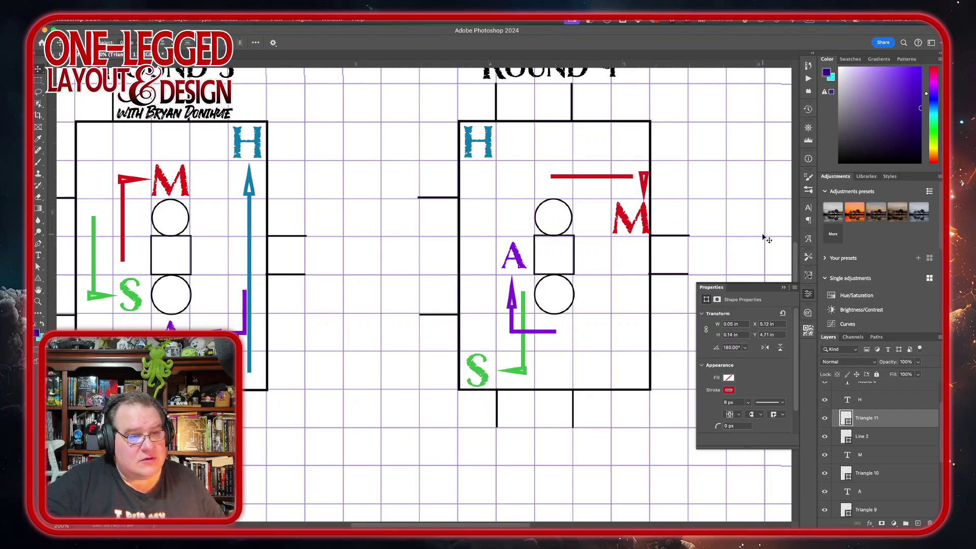
{"action": "left_click", "coordinate": [901, 420]}
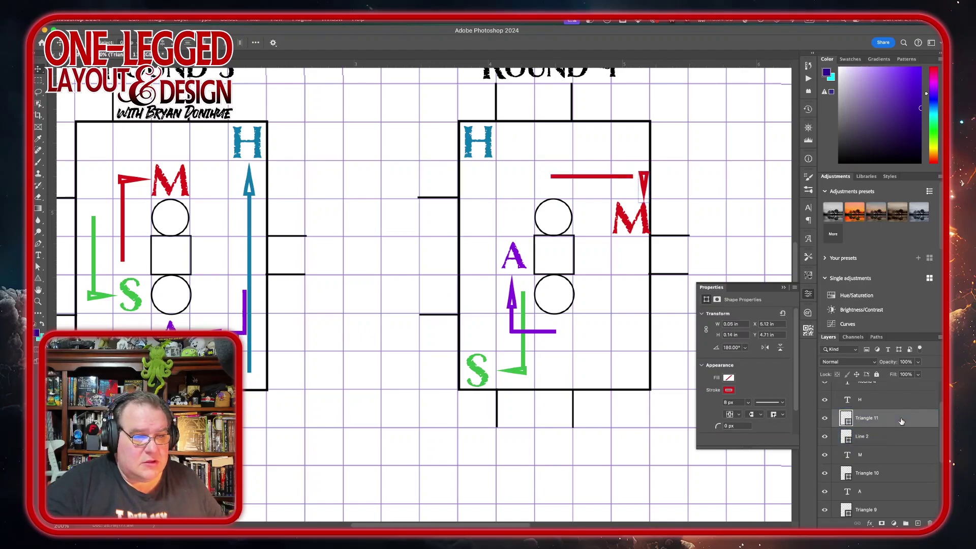
{"action": "key", "text": "shift+Left"}
{"action": "key", "text": "shift+Left"}
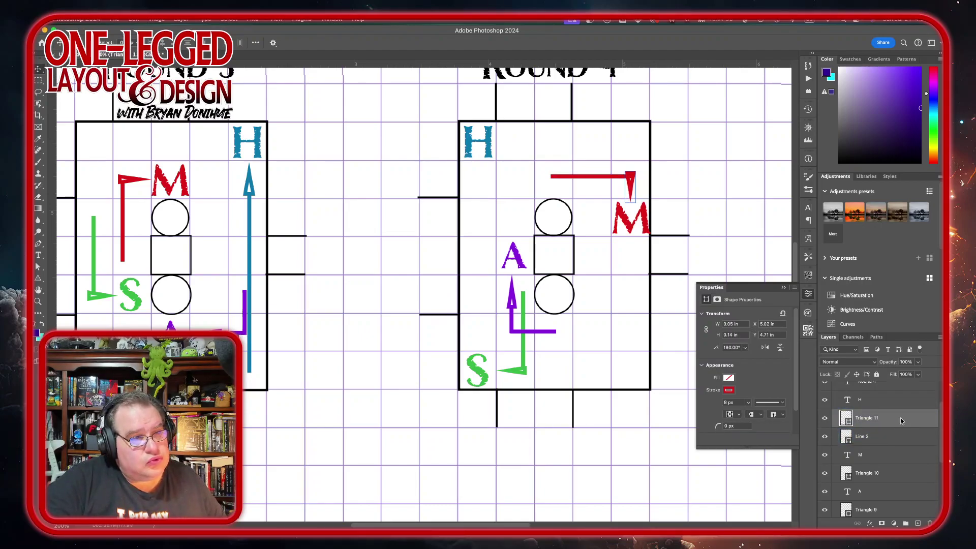
Nudge the horizontal red line in Round 4 up until it lines up with the flat top of its arrowhead.
{"action": "left_click", "coordinate": [890, 436]}
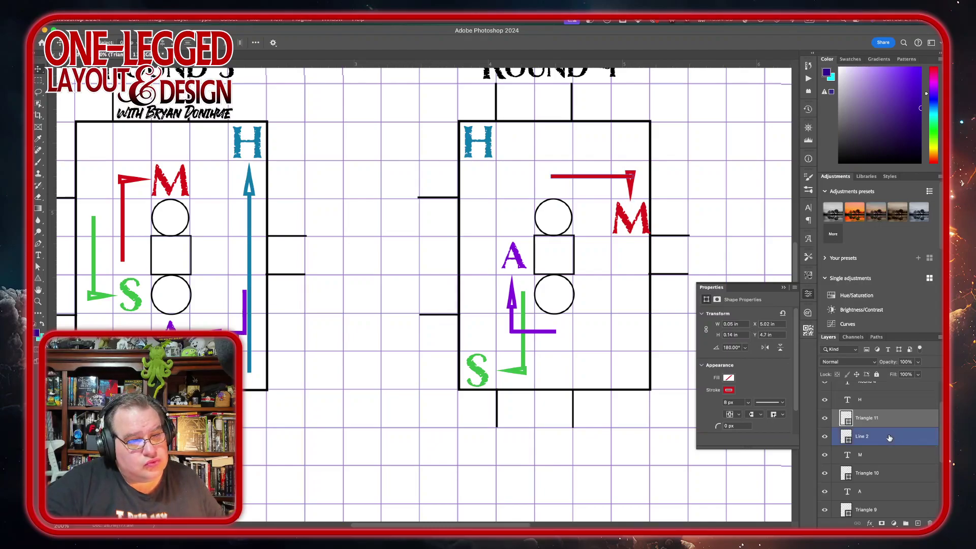
{"action": "key", "text": "Up"}
{"action": "key", "text": "Up"}
{"action": "key", "text": "Up"}
{"action": "key", "text": "Up"}
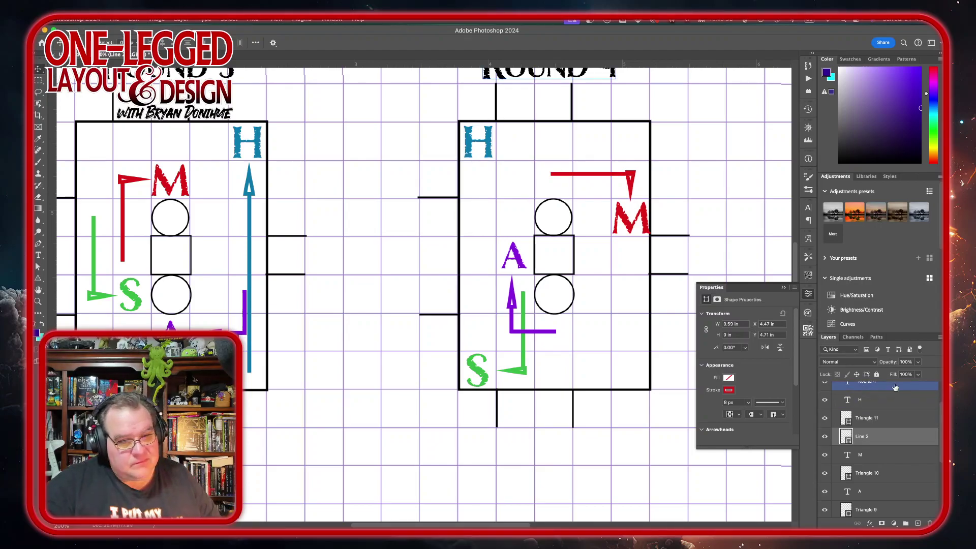
Merge the red line and its arrowhead in Round 4 into a single shape.
{"action": "left_click", "coordinate": [899, 419], "text": "shift"}
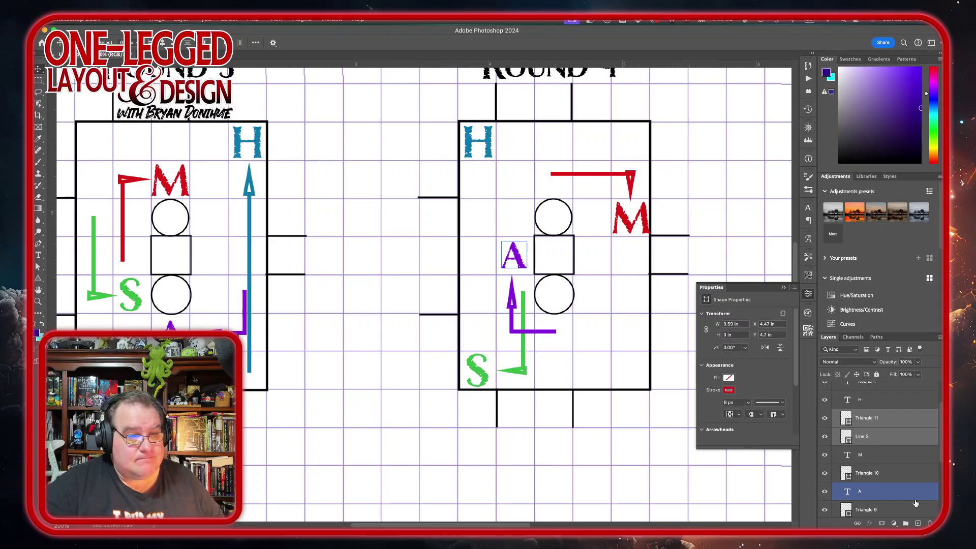
{"action": "right_click", "coordinate": [907, 436]}
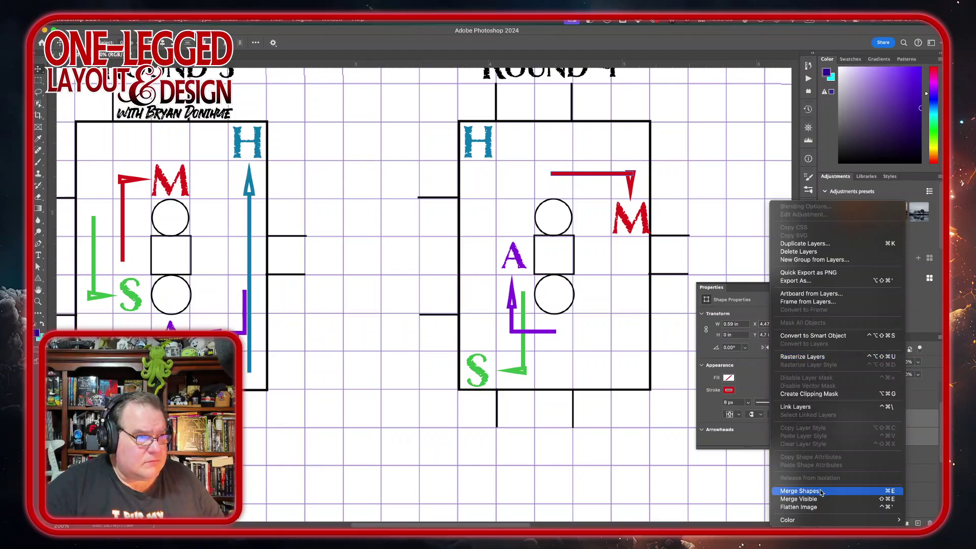
{"action": "key", "text": "Escape"}
Try the blue H in Round 4 closer to the left wall and nudge it back to its place.
{"action": "scroll", "coordinate": [605, 310], "scroll_direction": "up", "scroll_amount": 3}
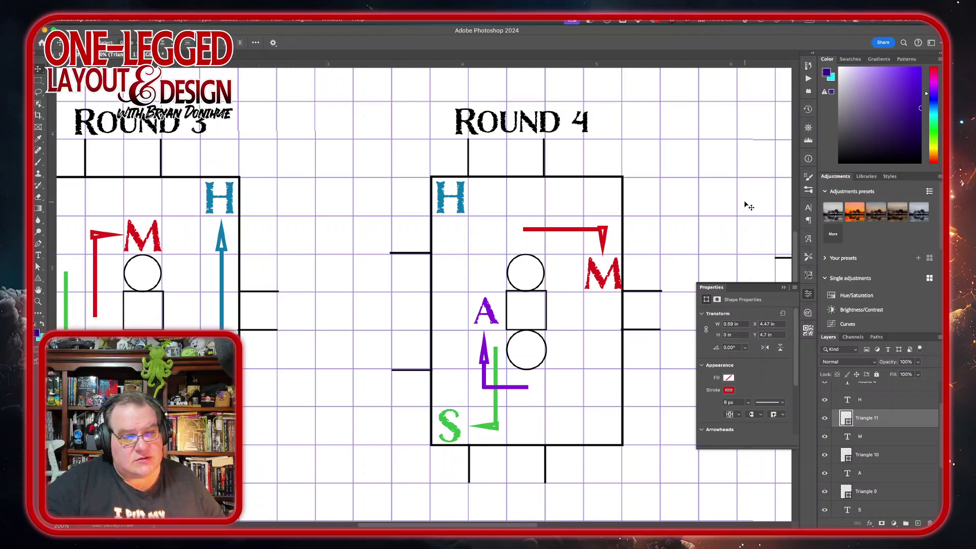
{"action": "left_click", "coordinate": [909, 431]}
{"action": "scroll", "coordinate": [909, 431], "scroll_direction": "up", "scroll_amount": 2}
{"action": "left_click", "coordinate": [908, 430]}
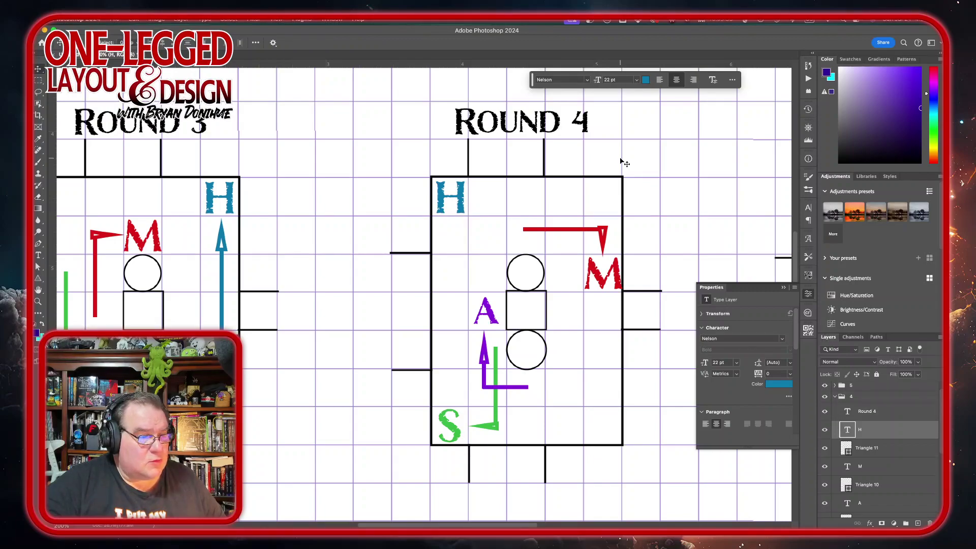
{"action": "left_click", "coordinate": [910, 448]}
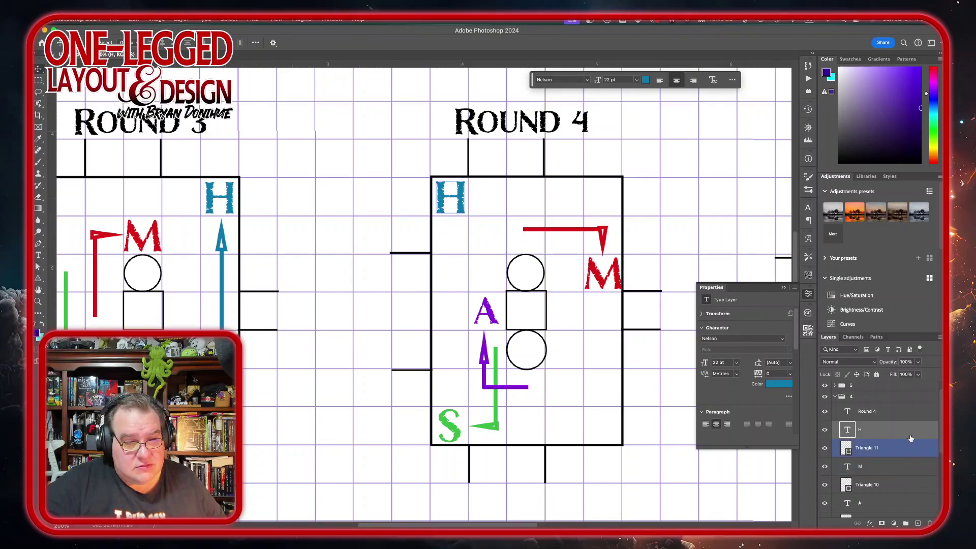
{"action": "left_click", "coordinate": [910, 436]}
{"action": "key", "text": "Left"}
{"action": "key", "text": "Left"}
{"action": "key", "text": "Left"}
{"action": "key", "text": "Left"}
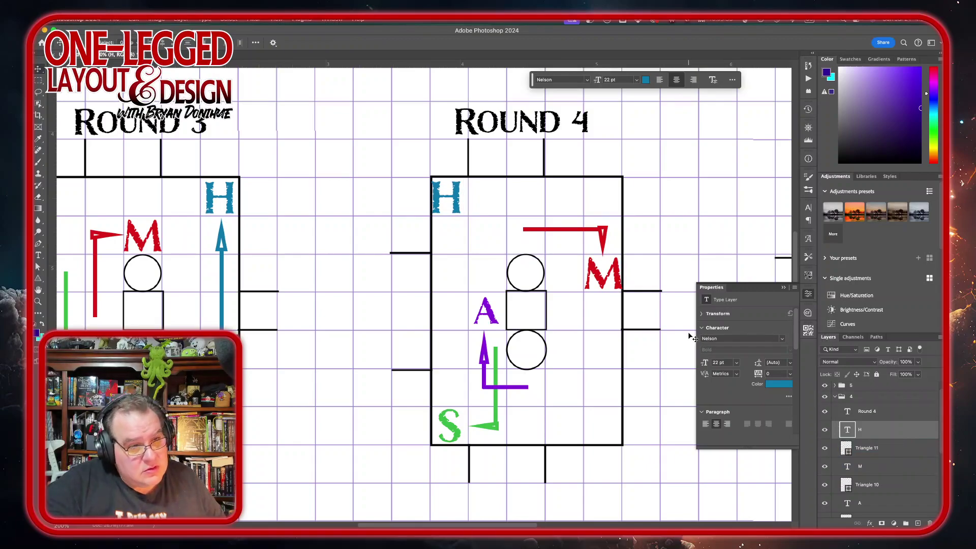
{"action": "key", "text": "Right"}
{"action": "key", "text": "Right"}
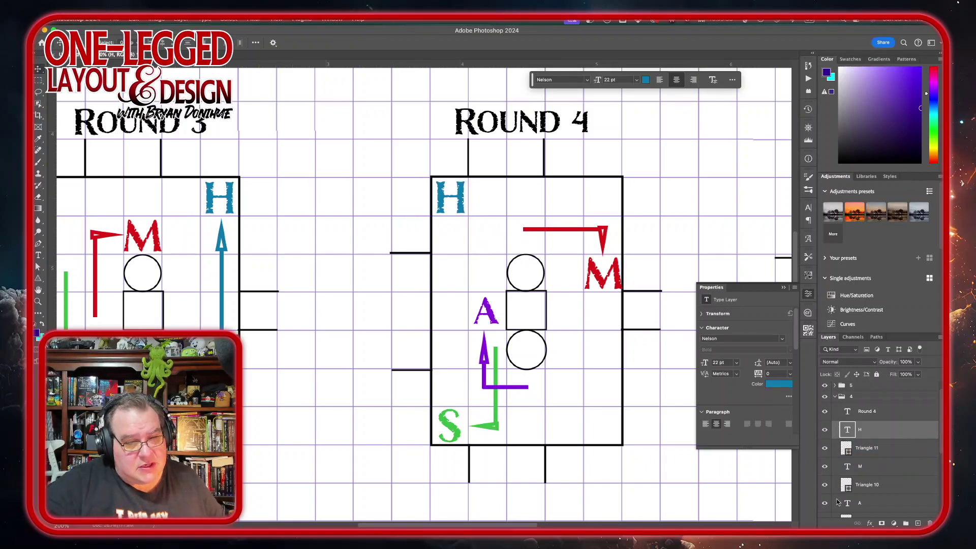
Nudge the red M in Round 4 slightly left, away from the right wall.
{"action": "left_click", "coordinate": [909, 466]}
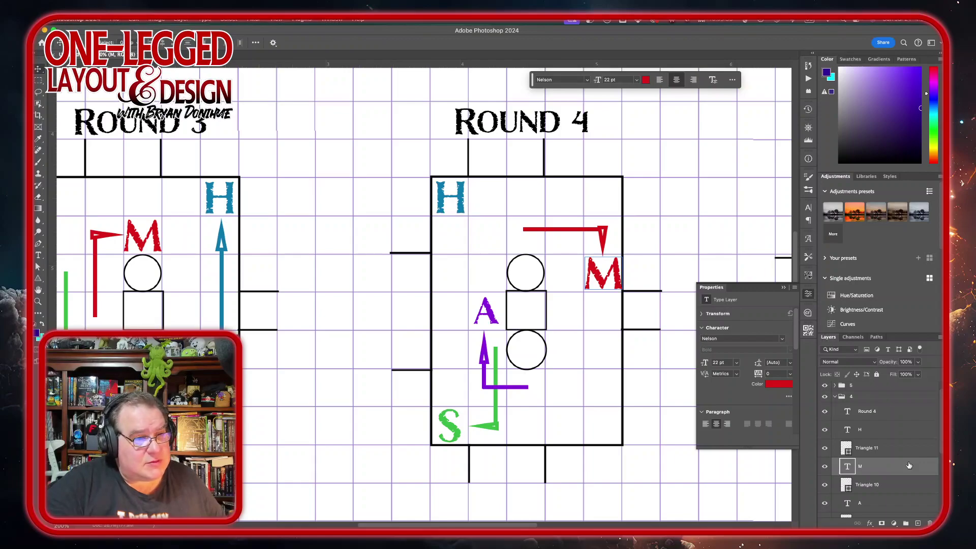
{"action": "key", "text": "Left"}
{"action": "key", "text": "Left"}
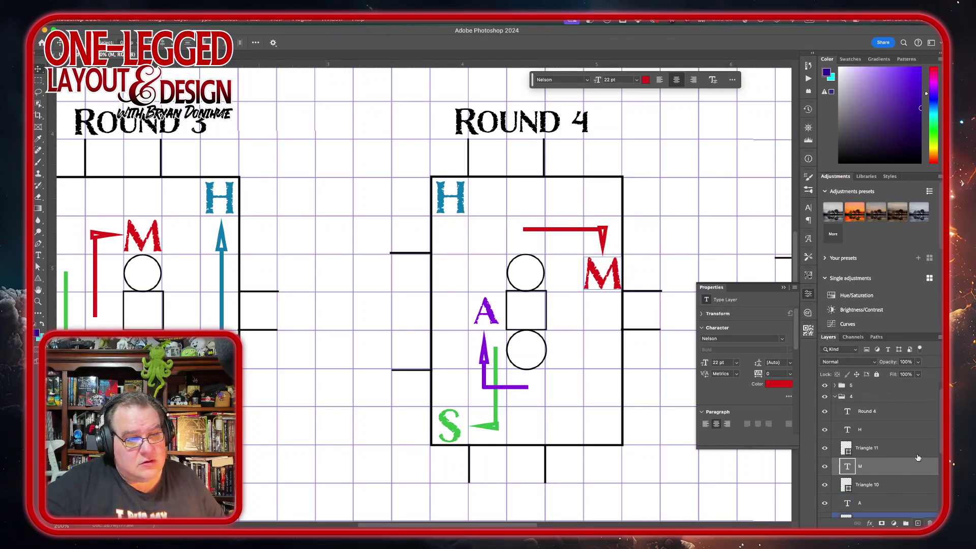
Draw a horizontal line about 0.88 in long to the right of the H in Round 4 and make its stroke the H's blue.
{"action": "left_click", "coordinate": [899, 429]}
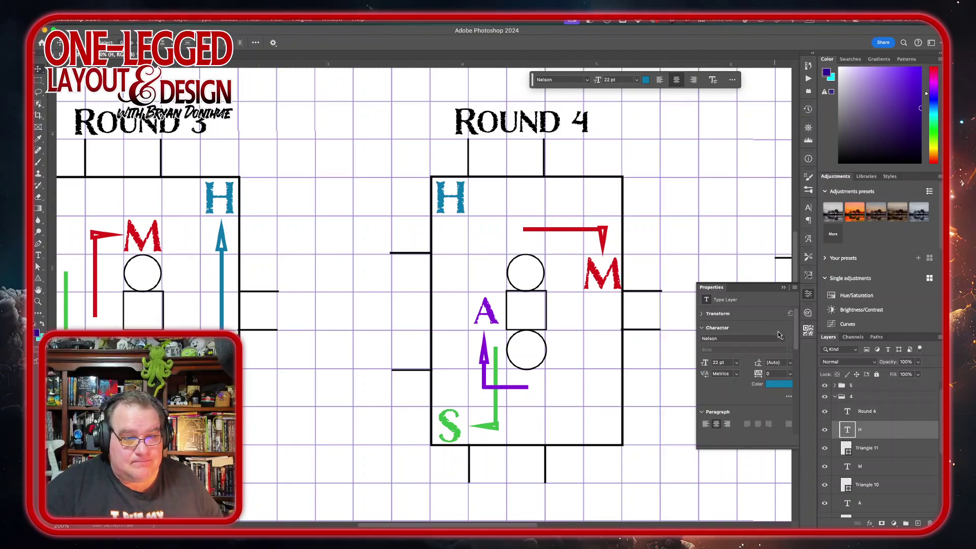
{"action": "left_click_drag", "start_coordinate": [869, 412], "coordinate": [924, 453]}
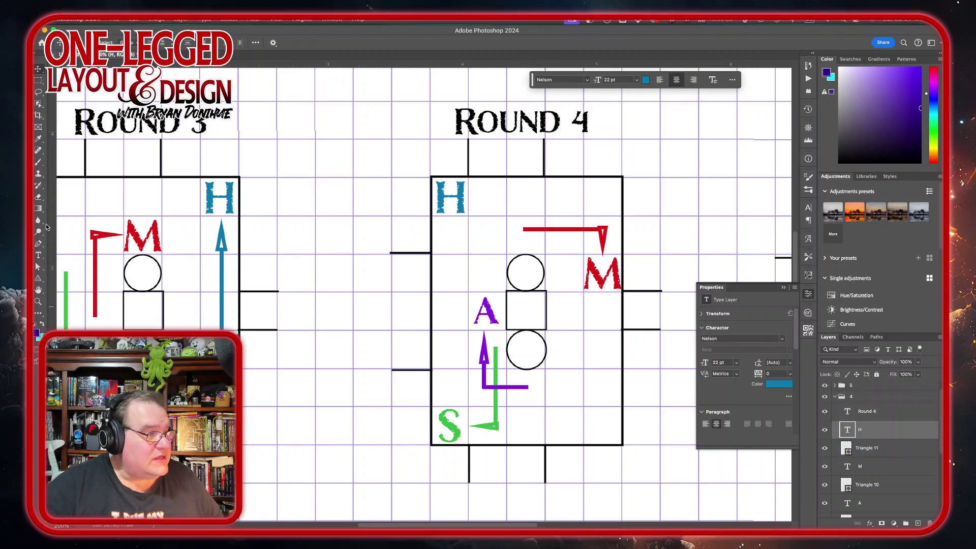
{"action": "left_click", "coordinate": [39, 279]}
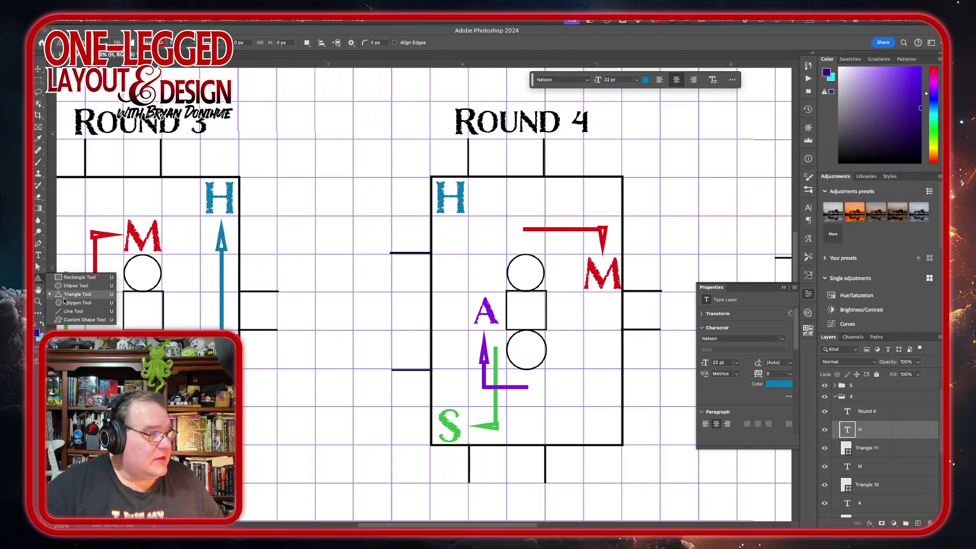
{"action": "left_click", "coordinate": [66, 312]}
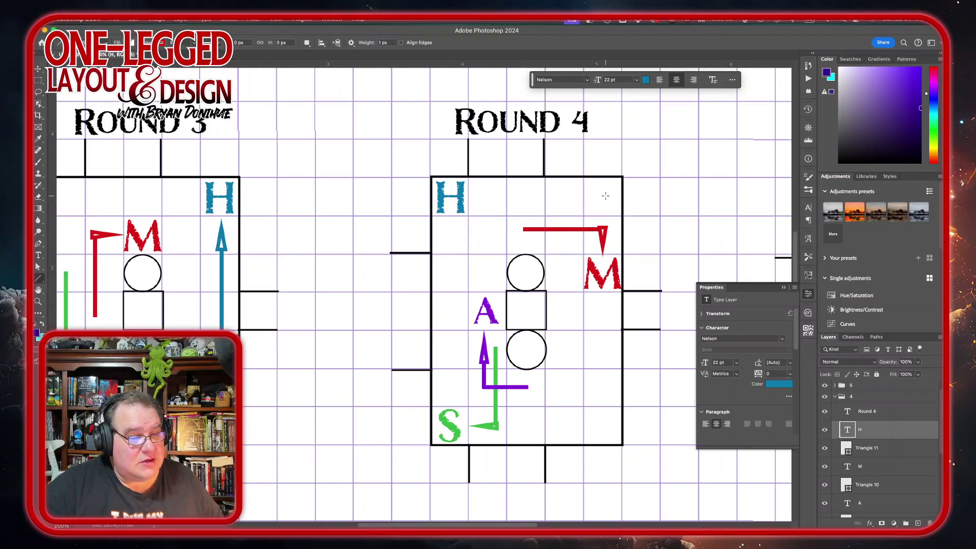
{"action": "left_click_drag", "start_coordinate": [607, 194], "coordinate": [488, 197]}
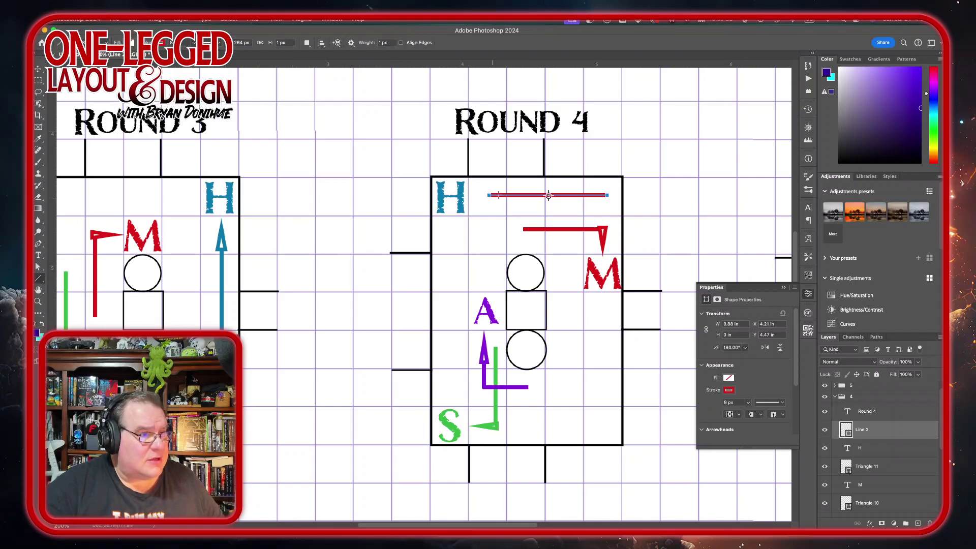
{"action": "left_click", "coordinate": [729, 390]}
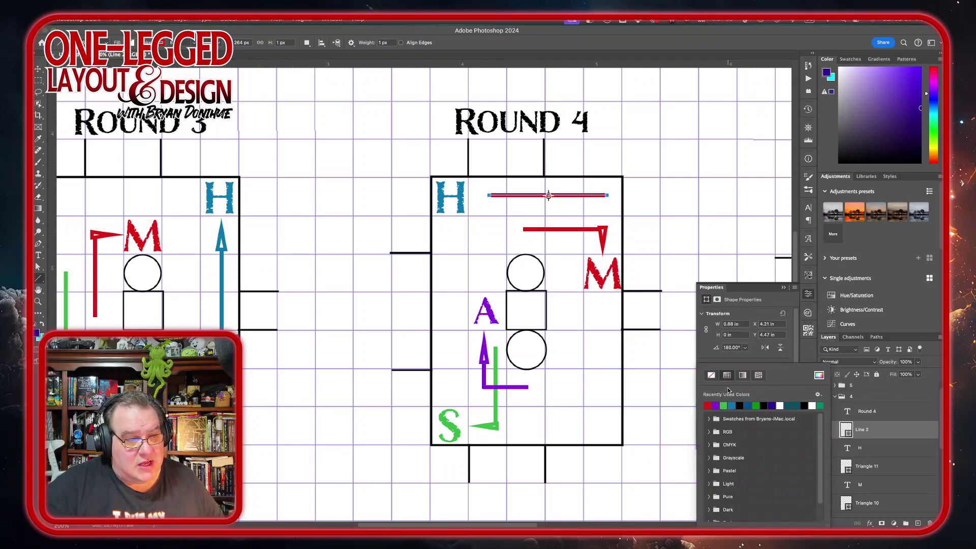
{"action": "left_click", "coordinate": [733, 405]}
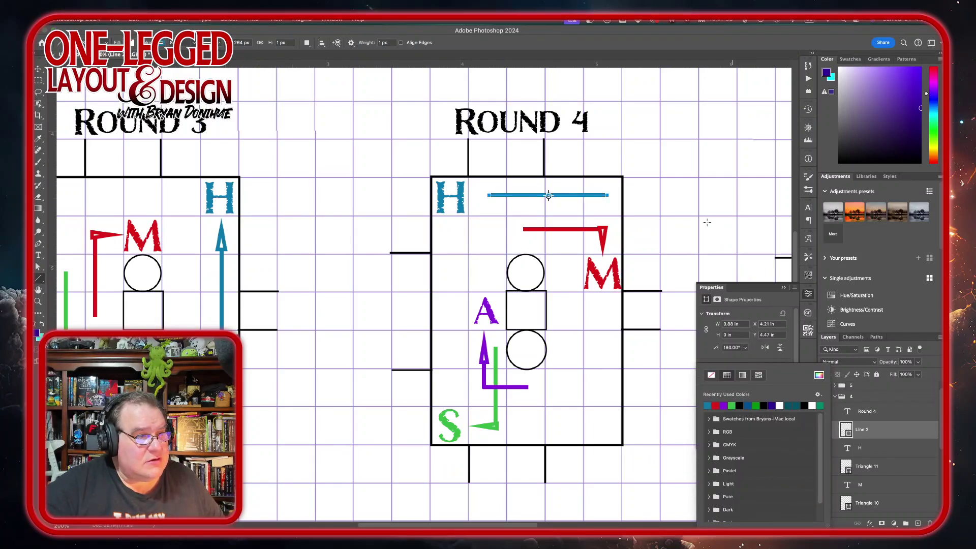
Nudge the blue line down and right, level with the middle of the H, to about X 4.23 in and Y 4.48 in.
{"action": "left_click", "coordinate": [39, 69]}
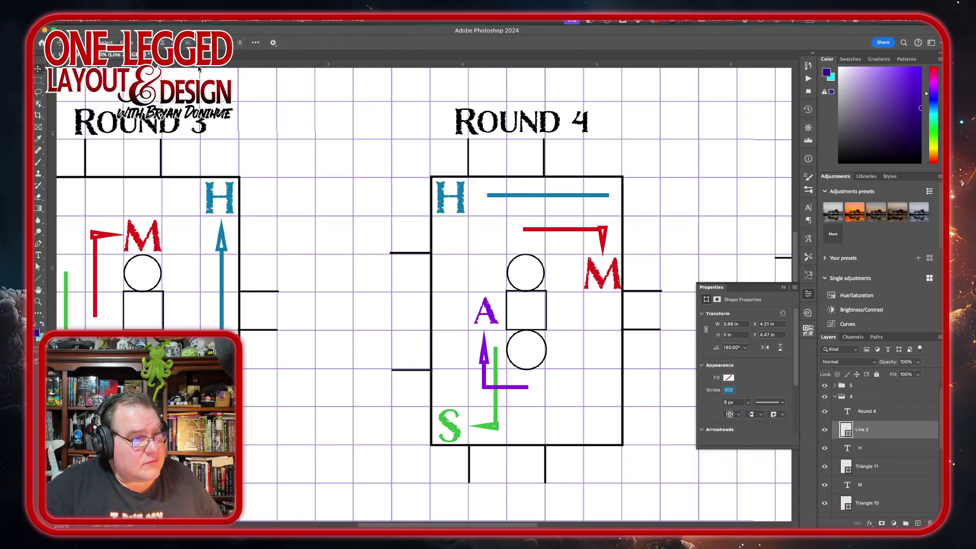
{"action": "key", "text": "Down"}
{"action": "key", "text": "Down"}
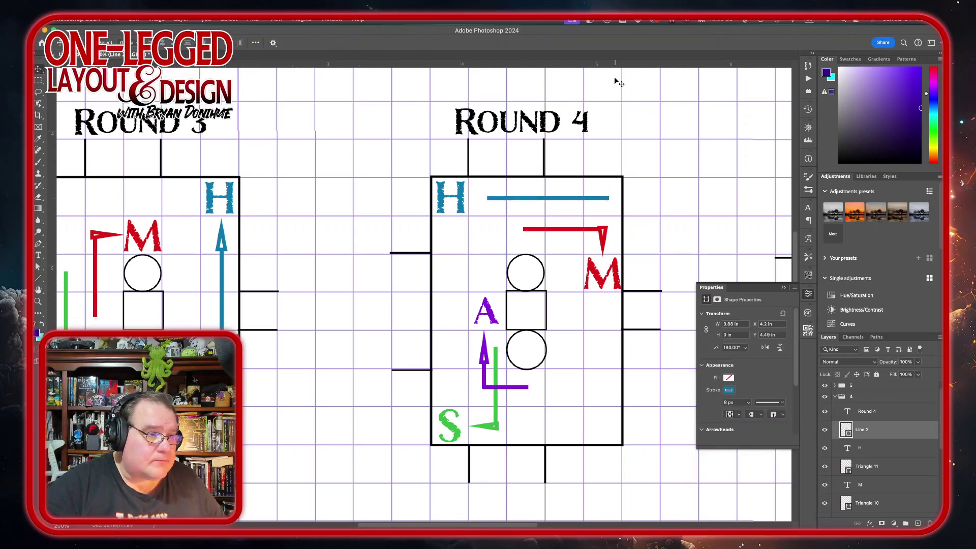
{"action": "key", "text": "Right"}
{"action": "key", "text": "Right"}
{"action": "key", "text": "Right"}
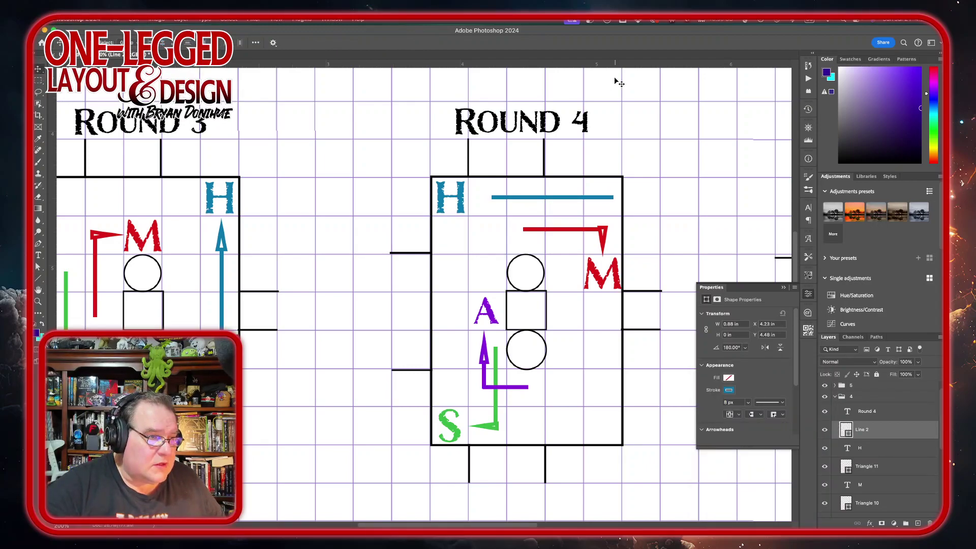
Draw a narrow upright triangle about 0.03 in wide and 0.15 in tall below the blue line's left end.
{"action": "left_click", "coordinate": [38, 278]}
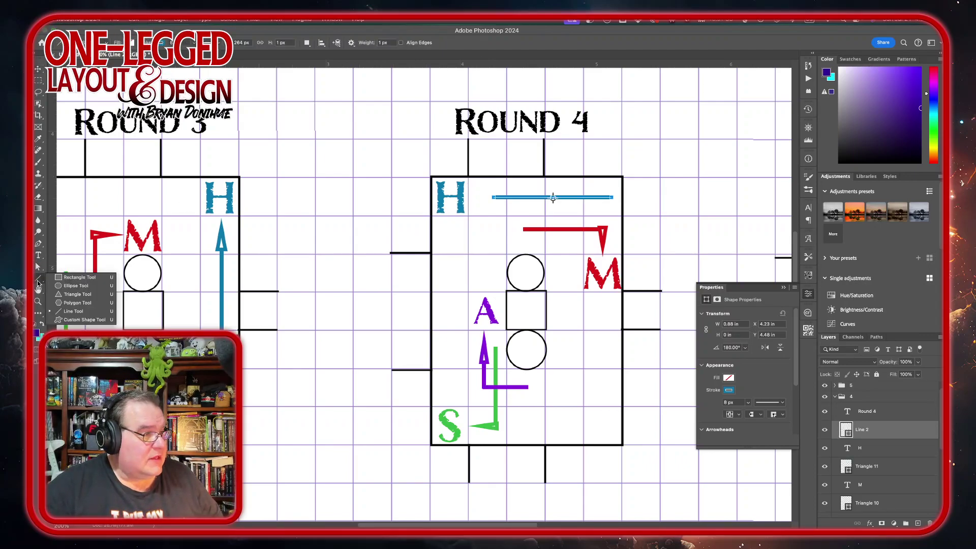
{"action": "left_click", "coordinate": [65, 295]}
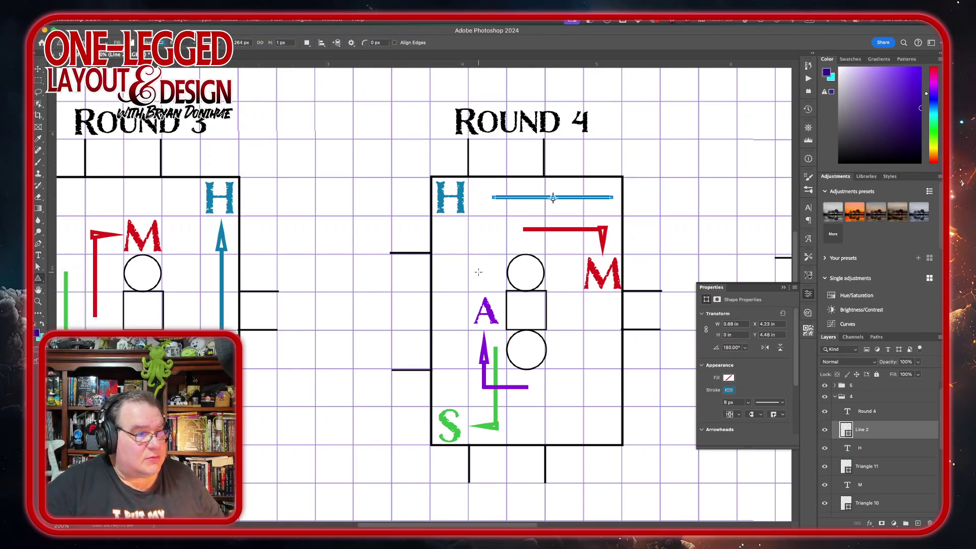
{"action": "left_click_drag", "start_coordinate": [483, 231], "coordinate": [487, 253]}
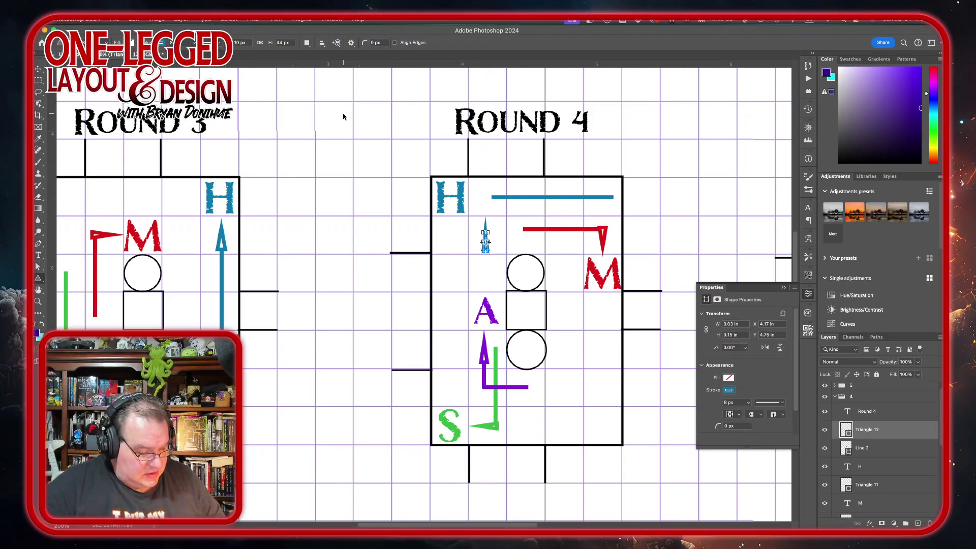
Shorten the blue triangle to a height of about 0.13 in with Free Transform.
{"action": "key", "text": "ctrl+t"}
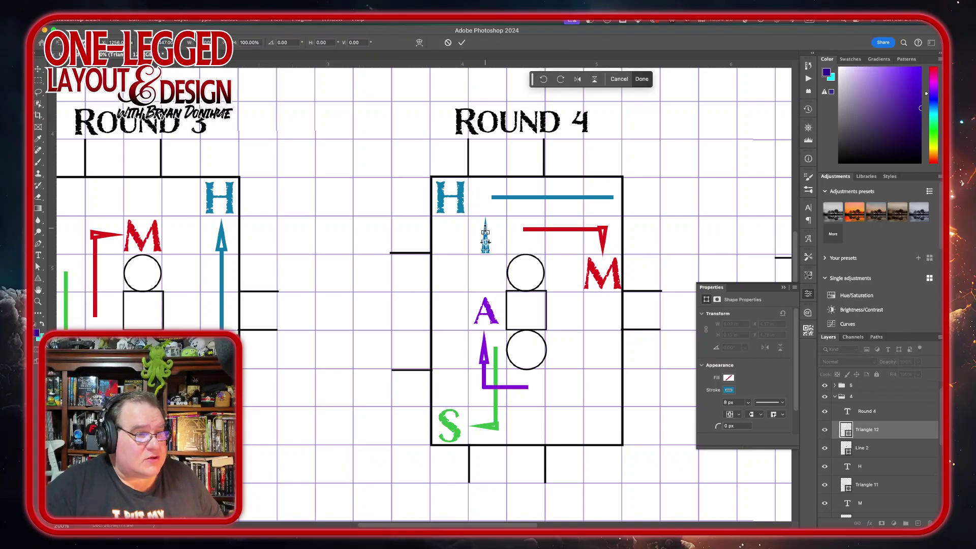
{"action": "left_click_drag", "start_coordinate": [486, 232], "coordinate": [486, 239]}
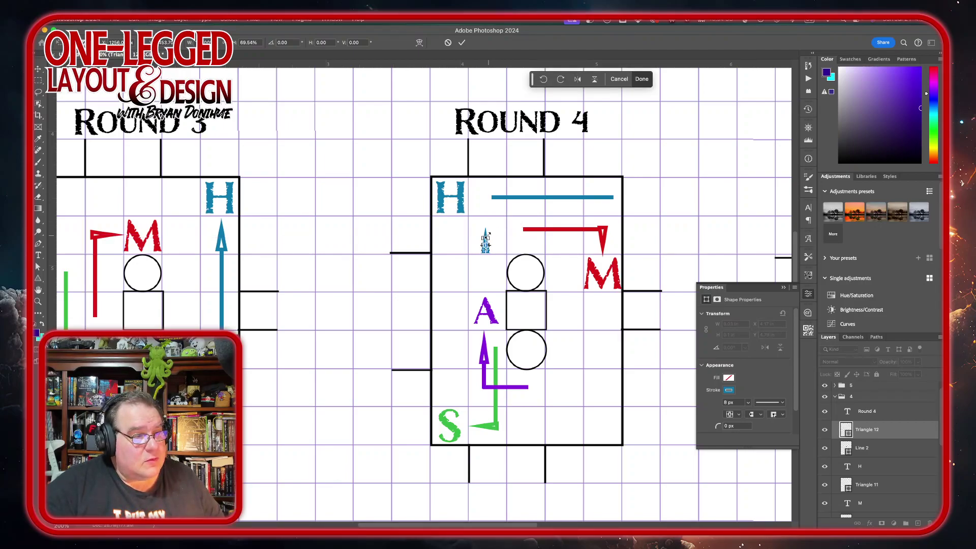
{"action": "left_click_drag", "start_coordinate": [486, 234], "coordinate": [485, 229]}
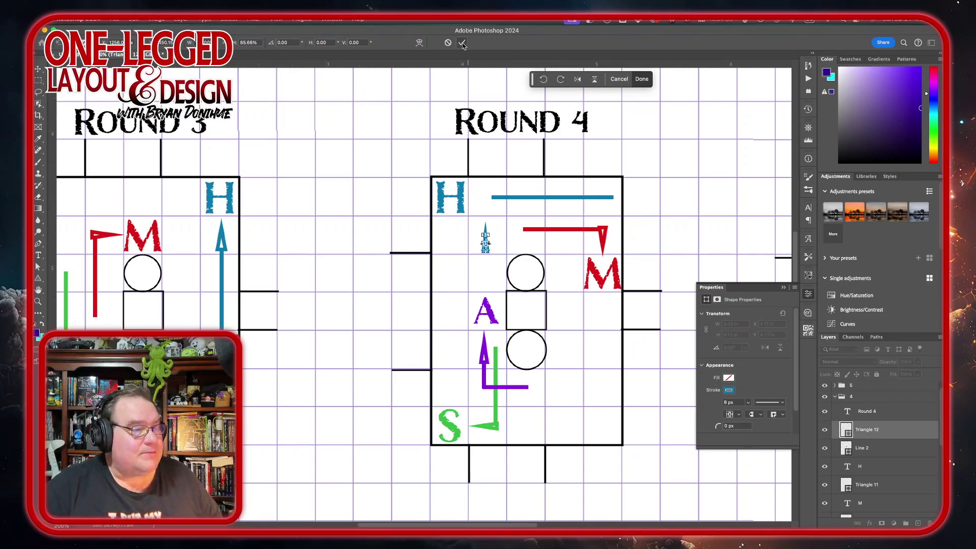
{"action": "key", "text": "Return"}
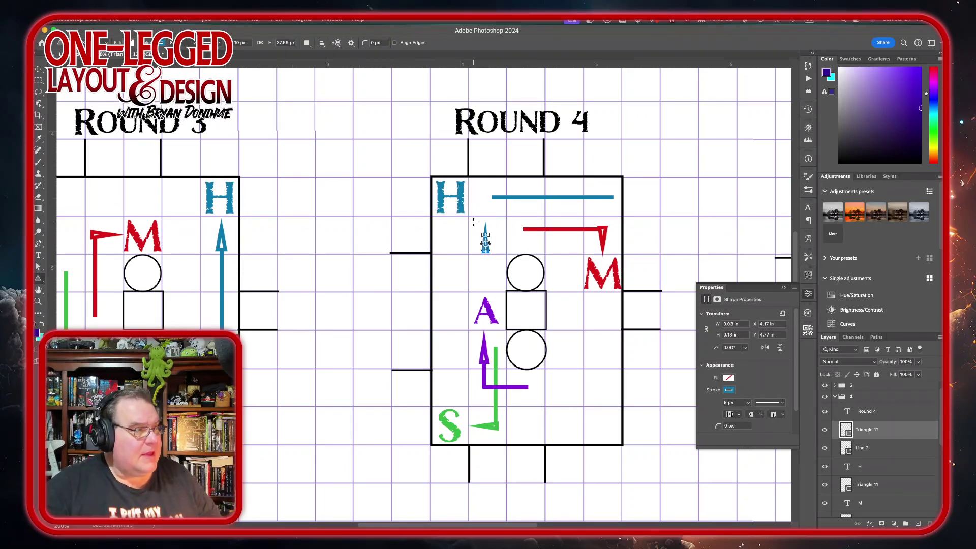
Rotate the blue triangle to -90° with Free Transform, seat it on the line's end nearest the H, and merge both shapes.
{"action": "left_click", "coordinate": [39, 69]}
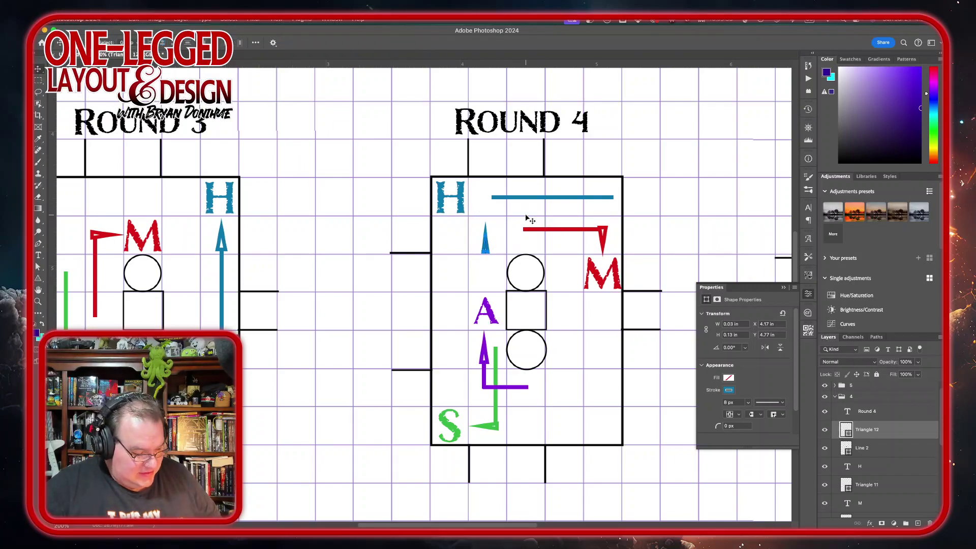
{"action": "left_click_drag", "start_coordinate": [529, 220], "coordinate": [489, 230]}
{"action": "left_click", "coordinate": [486, 214]}
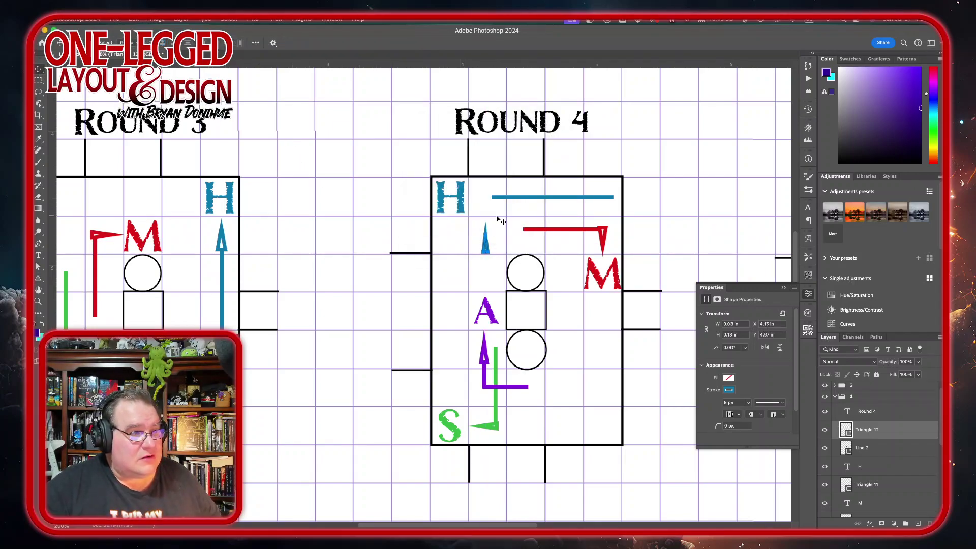
{"action": "left_click", "coordinate": [899, 413]}
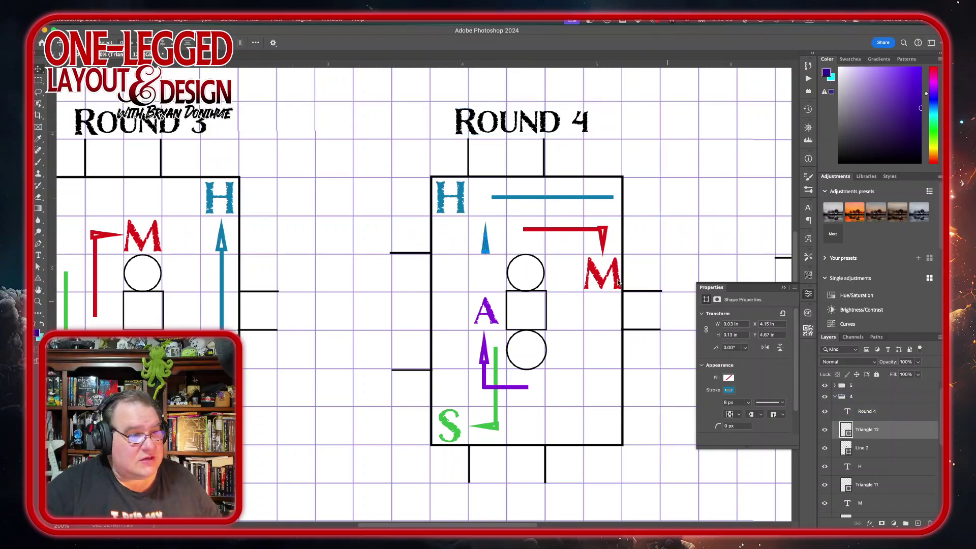
{"action": "left_click", "coordinate": [904, 450]}
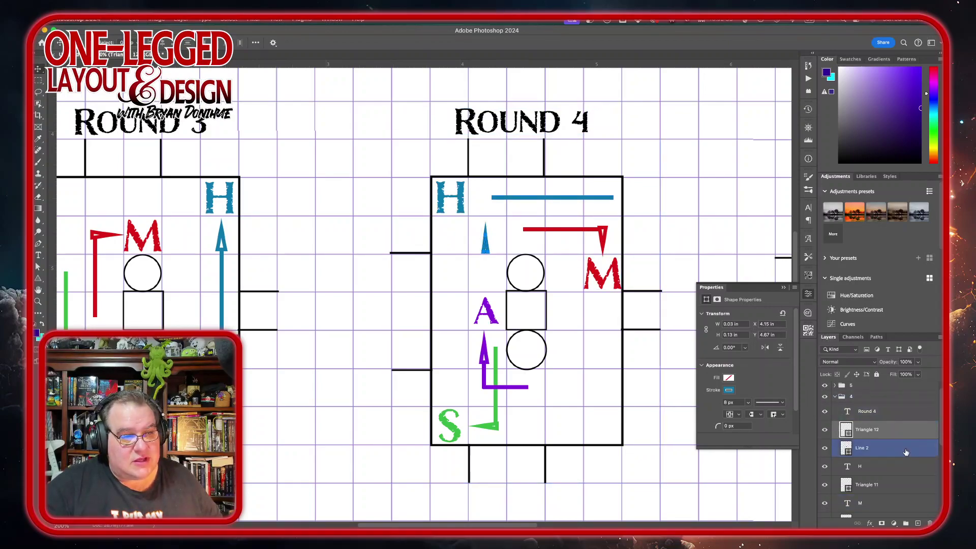
{"action": "left_click", "coordinate": [908, 431]}
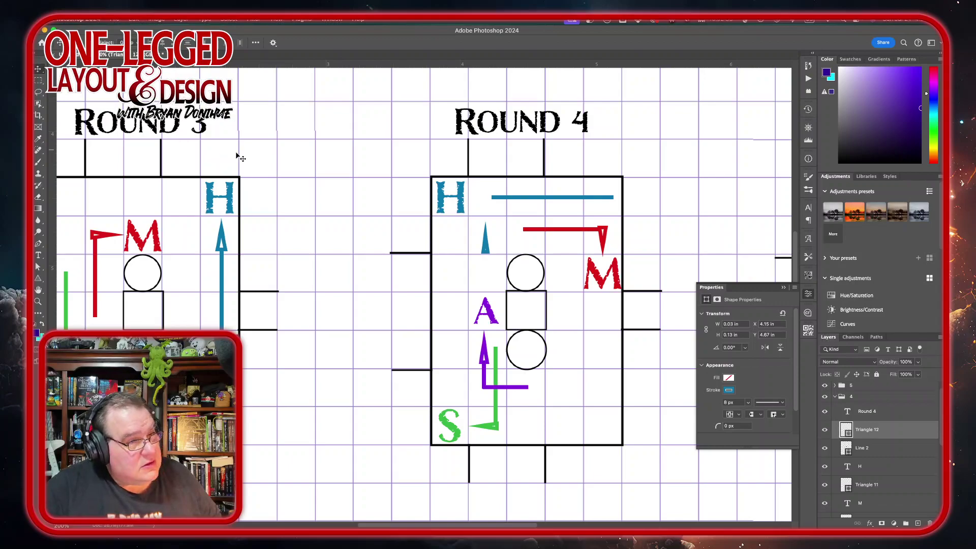
{"action": "key", "text": "ctrl+t"}
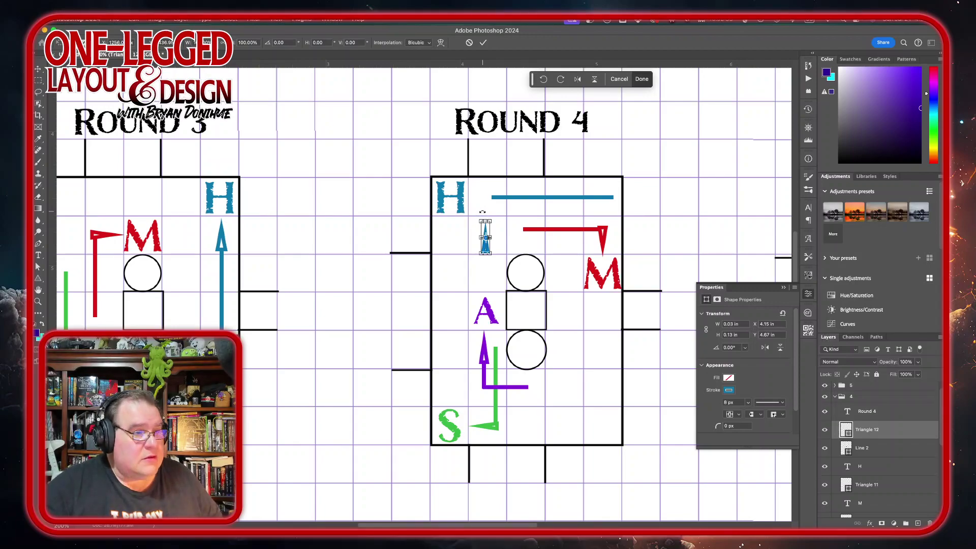
{"action": "left_click_drag", "start_coordinate": [482, 212], "coordinate": [502, 200]}
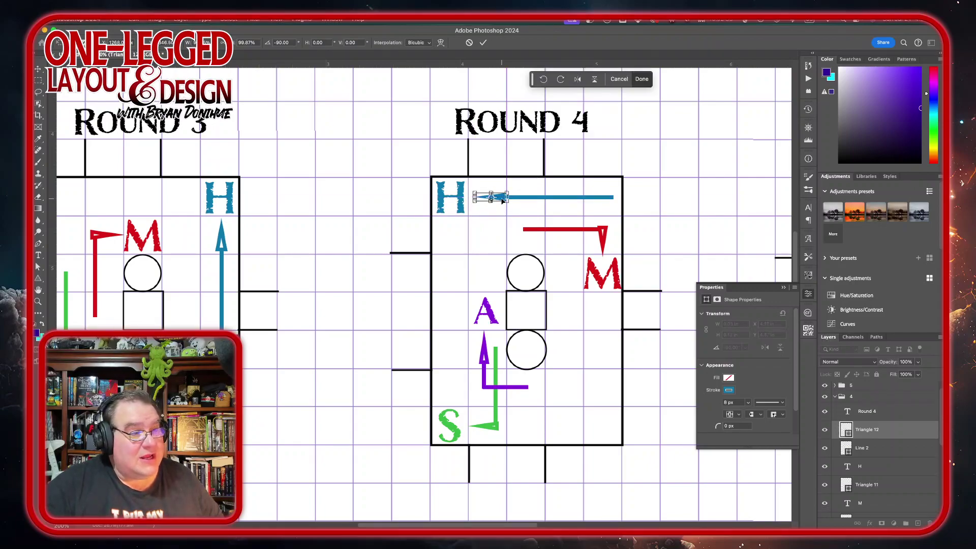
{"action": "left_click", "coordinate": [483, 42]}
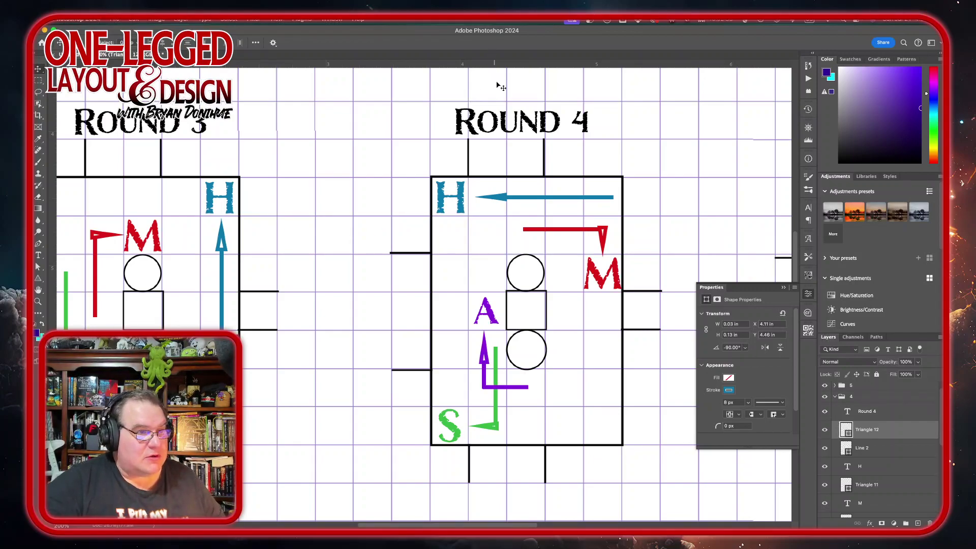
{"action": "right_click", "coordinate": [890, 452]}
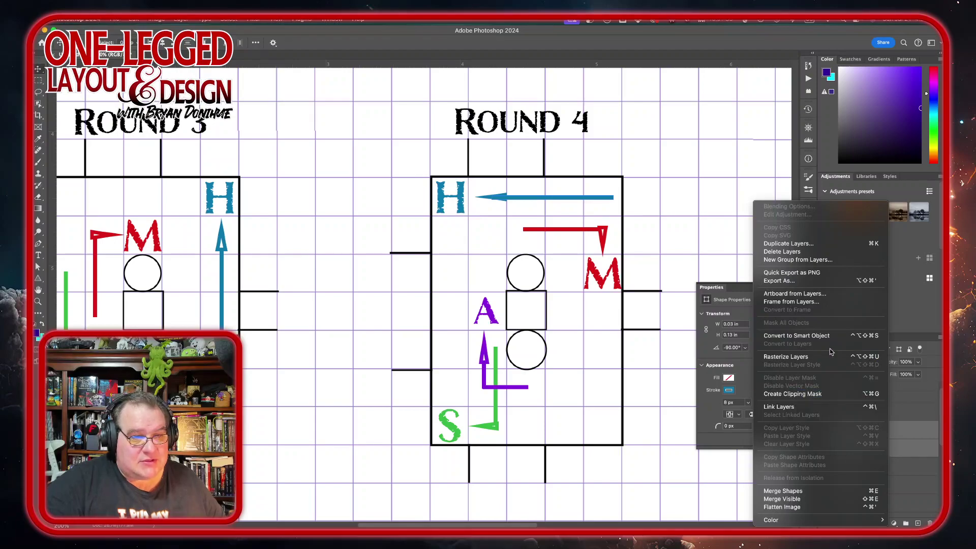
{"action": "left_click", "coordinate": [813, 491]}
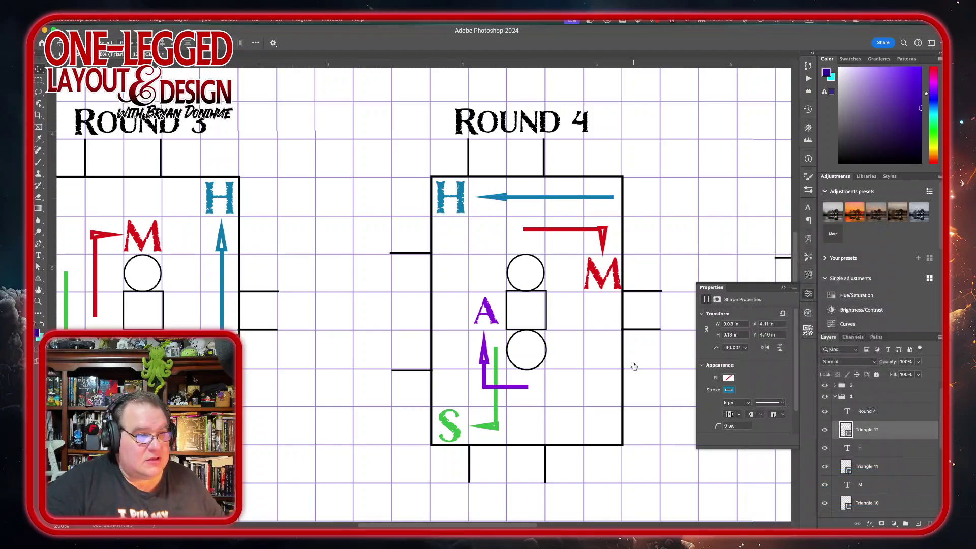
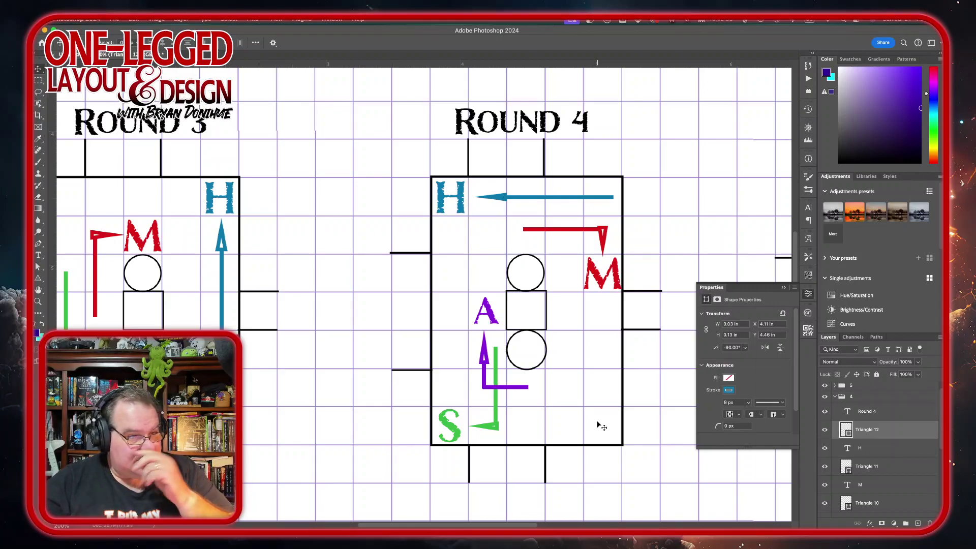
Collapse layer group 4 and expand layer group 5 to work on the Round 5 room.
{"action": "scroll", "coordinate": [625, 375], "scroll_direction": "right", "scroll_amount": 10}
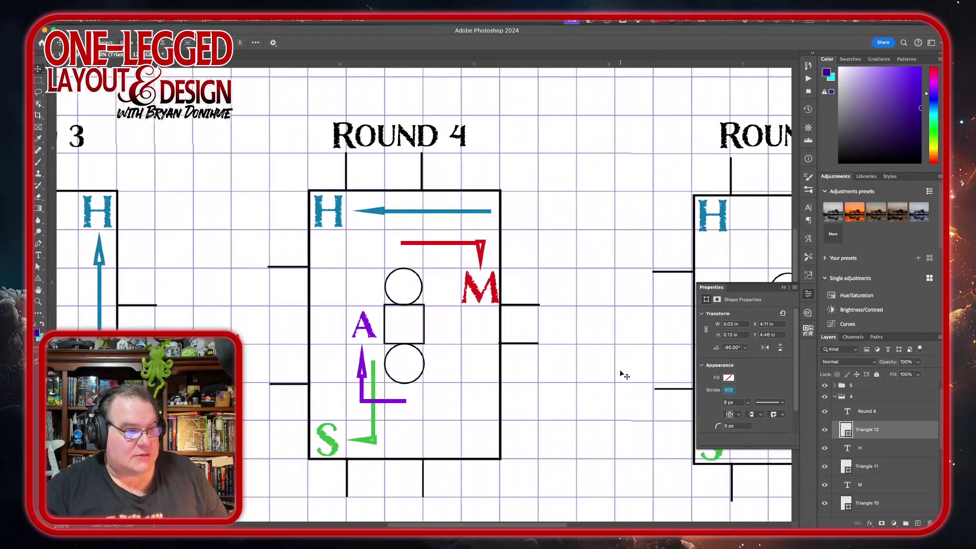
{"action": "scroll", "coordinate": [624, 375], "scroll_direction": "down", "scroll_amount": 2}
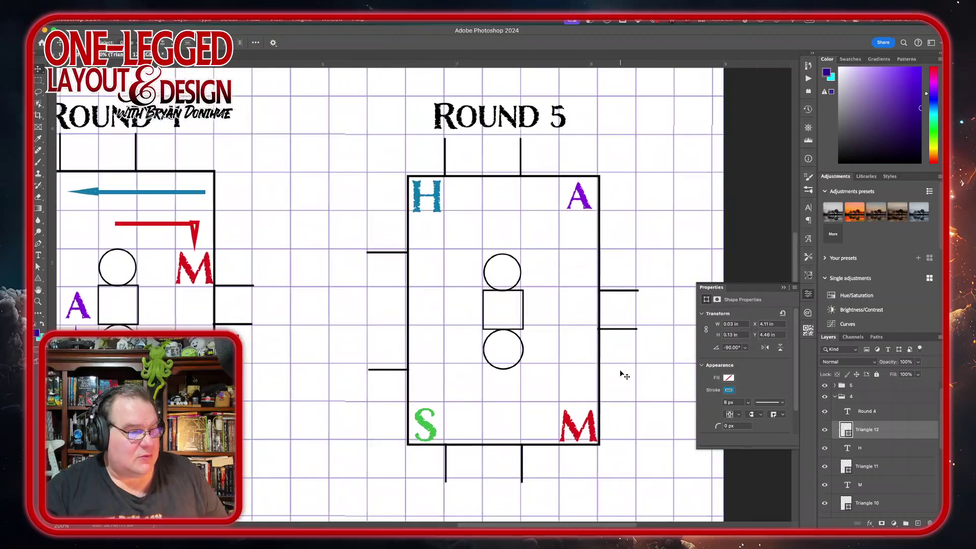
{"action": "scroll", "coordinate": [624, 375], "scroll_direction": "left", "scroll_amount": 2}
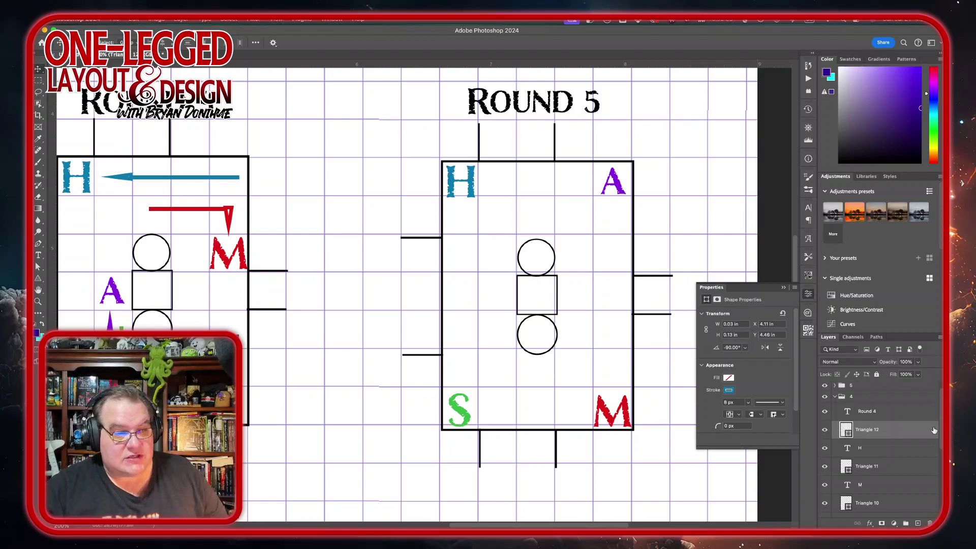
{"action": "left_click", "coordinate": [838, 397]}
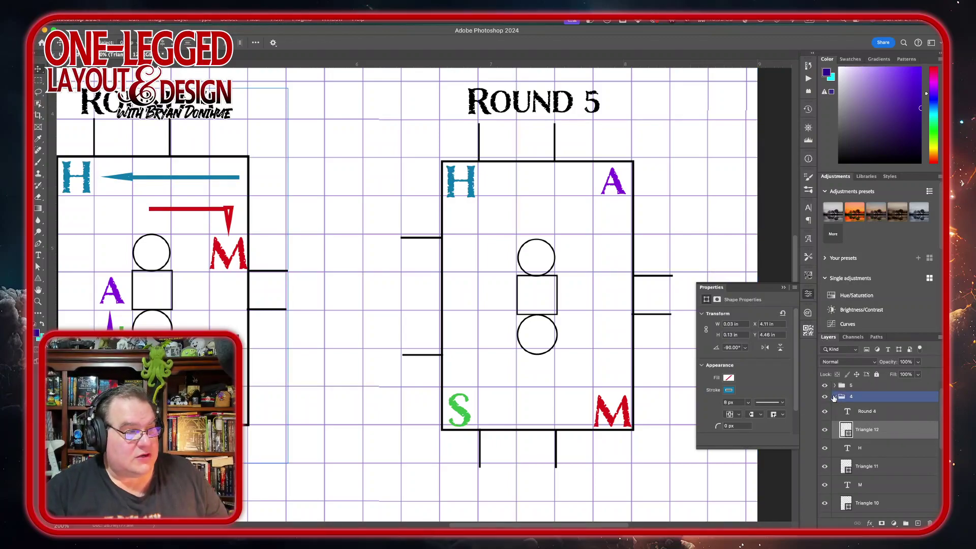
{"action": "left_click", "coordinate": [834, 397]}
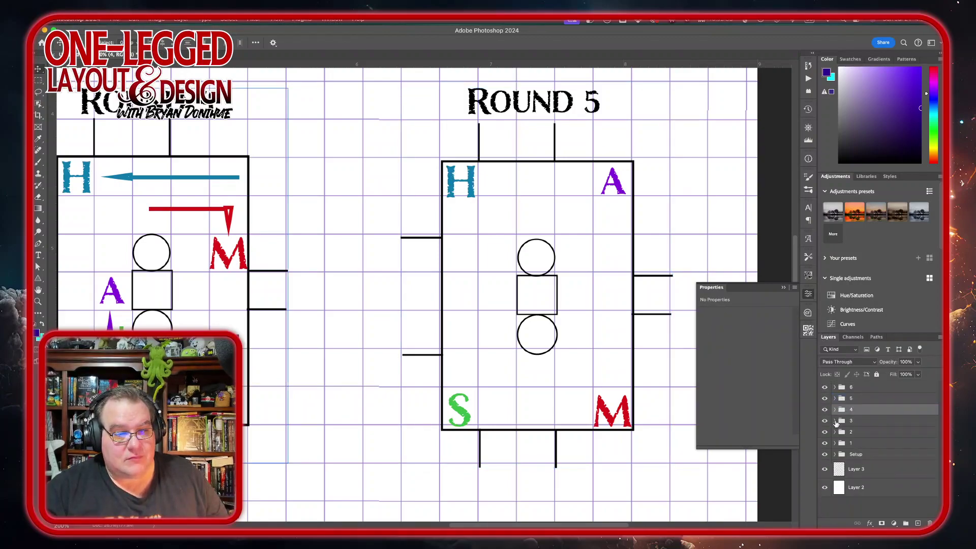
{"action": "left_click", "coordinate": [834, 398]}
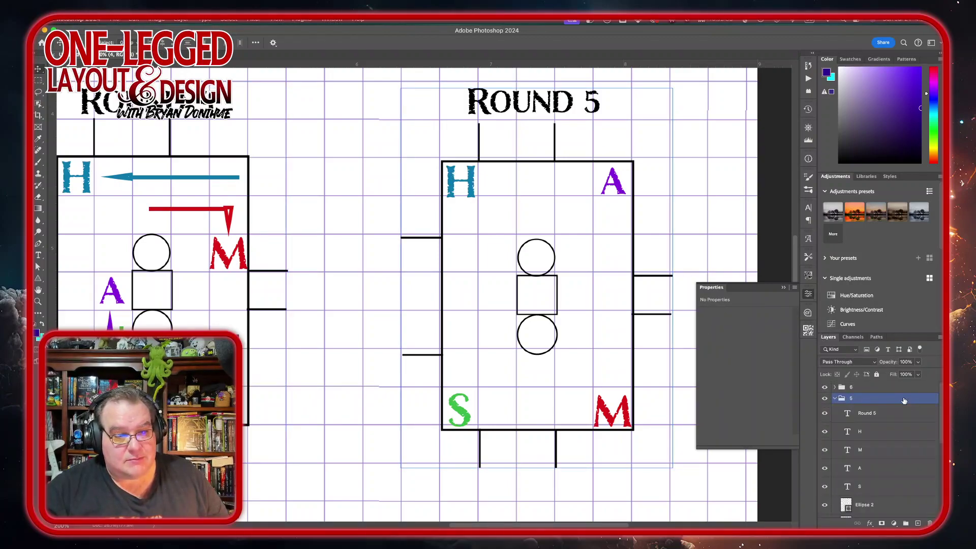
Convert the Round 5 room's shape layers, Ellipse 2 through Rectangle 1, into a single smart object.
{"action": "left_click", "coordinate": [887, 432]}
{"action": "scroll", "coordinate": [896, 445], "scroll_direction": "down", "scroll_amount": 3}
{"action": "left_click", "coordinate": [896, 449]}
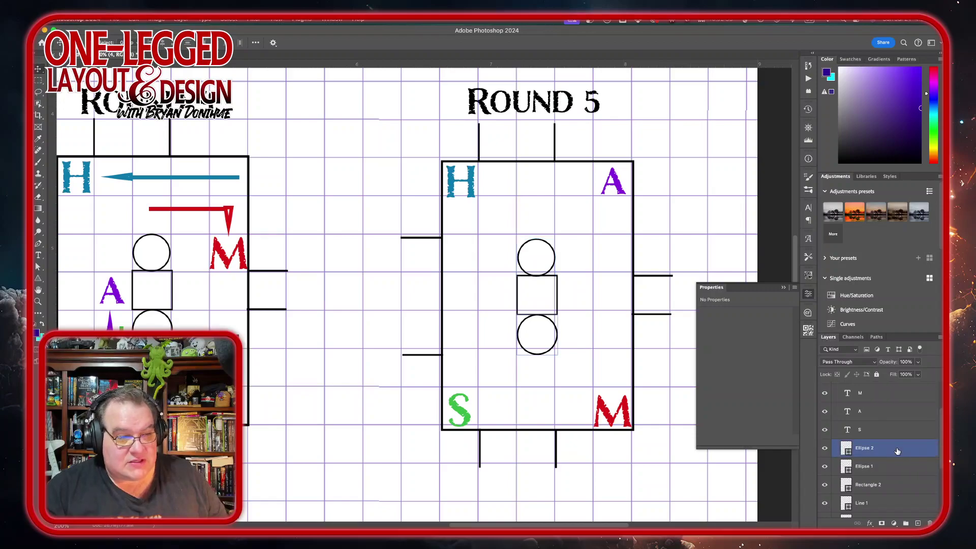
{"action": "scroll", "coordinate": [897, 460], "scroll_direction": "down", "scroll_amount": 3}
{"action": "left_click", "coordinate": [898, 473]}
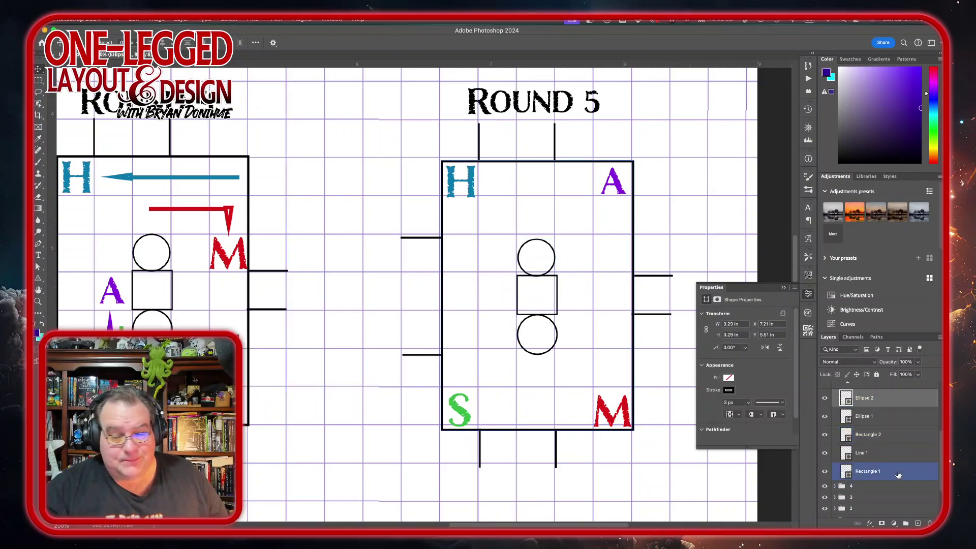
{"action": "left_click", "coordinate": [898, 475], "text": "shift"}
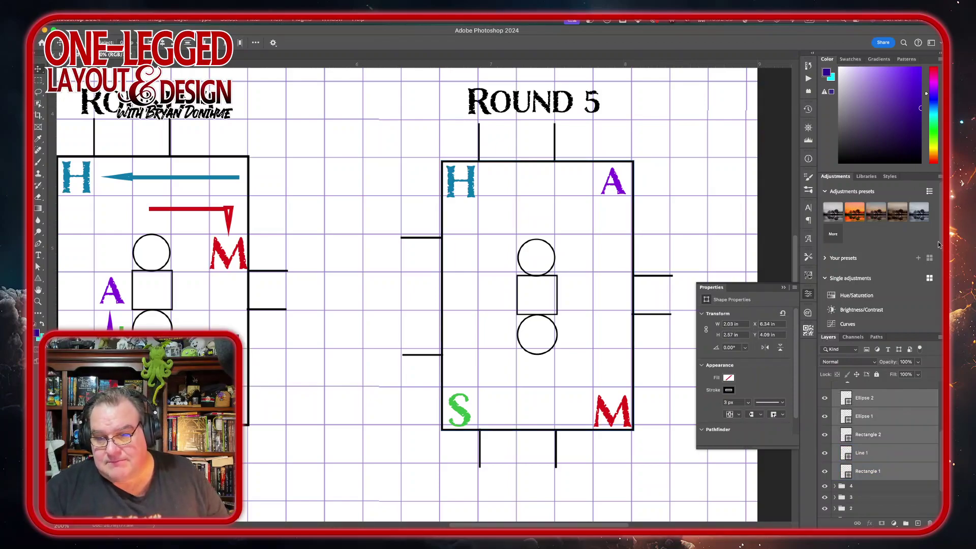
{"action": "right_click", "coordinate": [894, 404]}
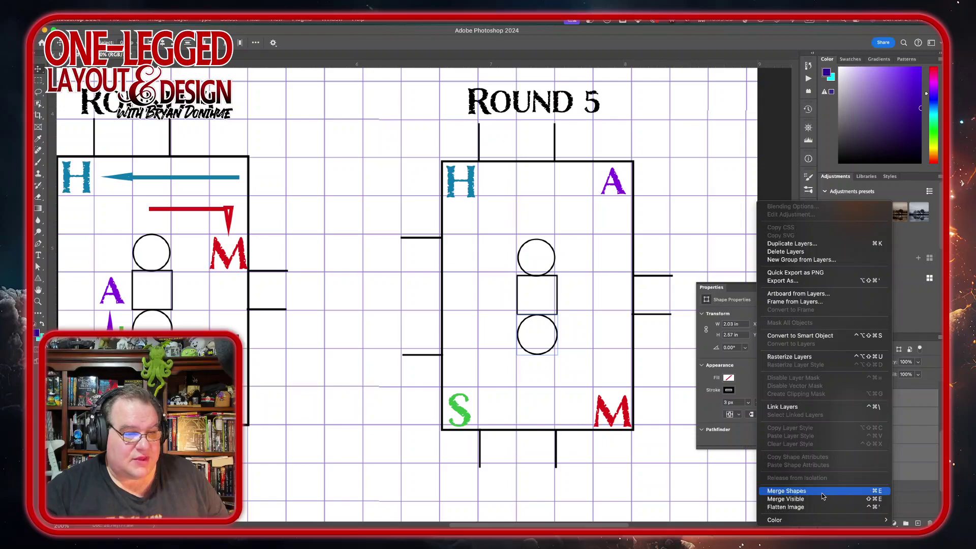
{"action": "left_click", "coordinate": [836, 337]}
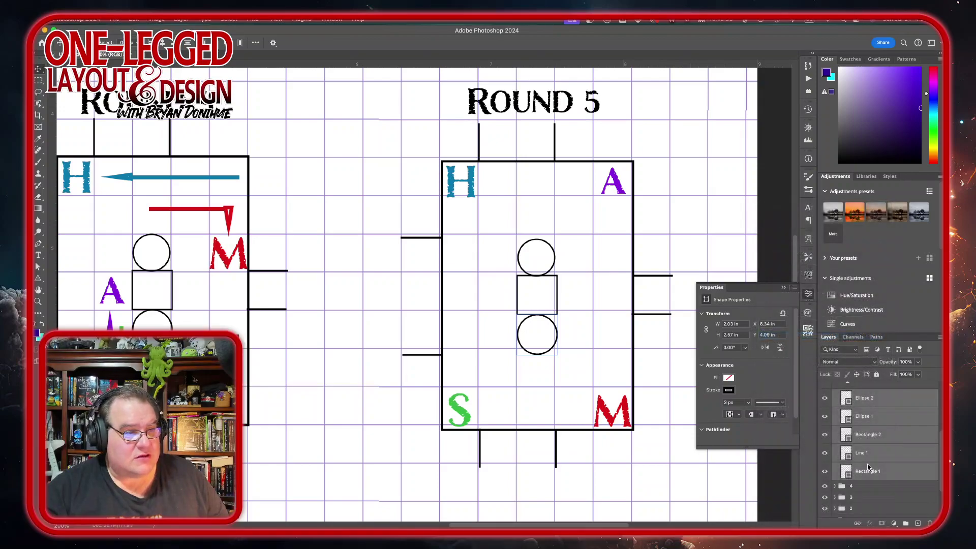
{"action": "left_click", "coordinate": [892, 507]}
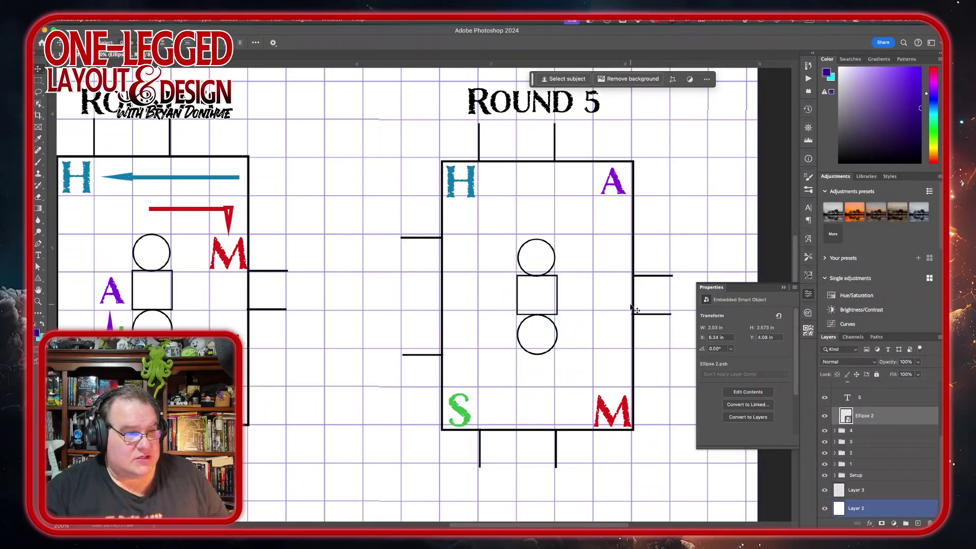
Nudge the Round 5 room smart object up and slightly left onto the grid, to about X 6.33 in and Y 4.05 in.
{"action": "key", "text": "Up"}
{"action": "key", "text": "Up"}
{"action": "key", "text": "Up"}
{"action": "key", "text": "Up"}
{"action": "key", "text": "Up"}
{"action": "key", "text": "Left"}
{"action": "key", "text": "Left"}
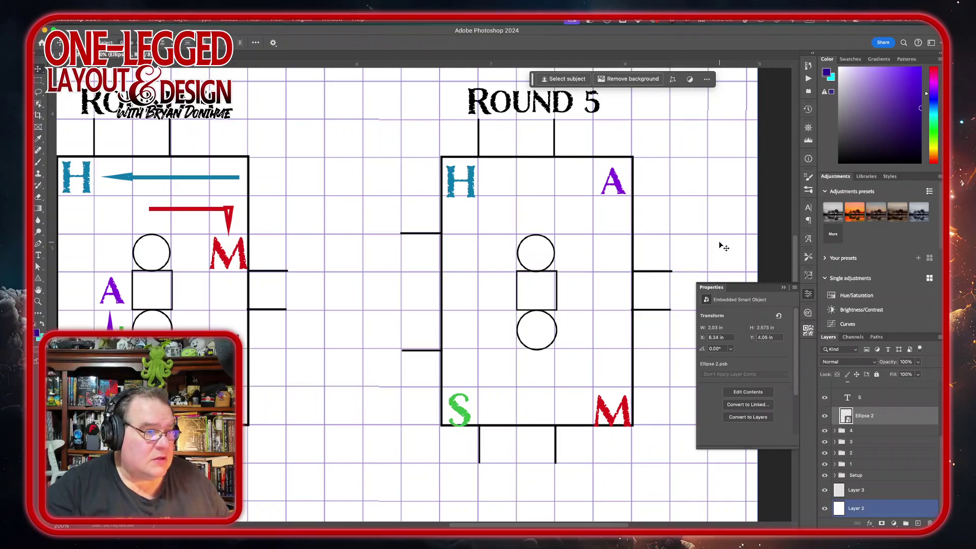
{"action": "key", "text": "Left"}
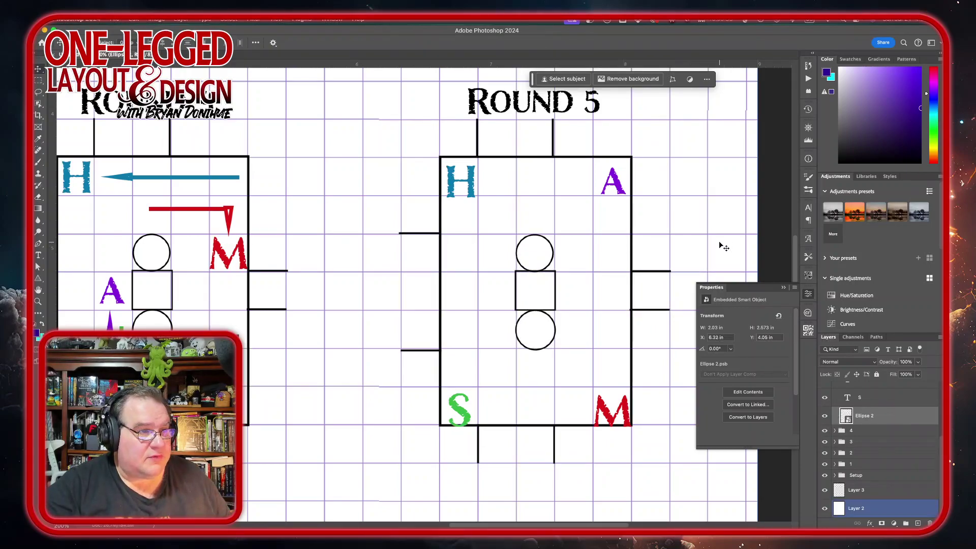
{"action": "key", "text": "Right"}
{"action": "key", "text": "Right"}
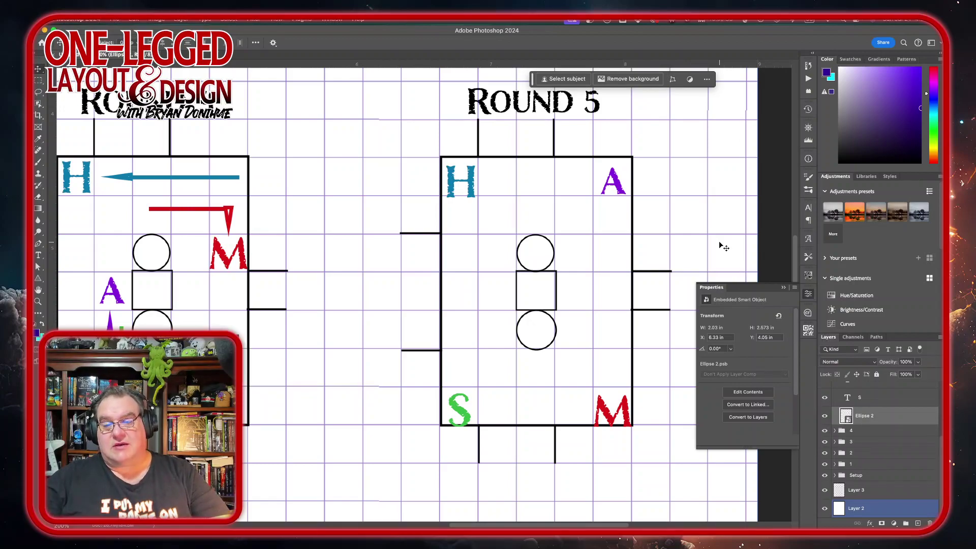
{"action": "key", "text": "alt+bracketright"}
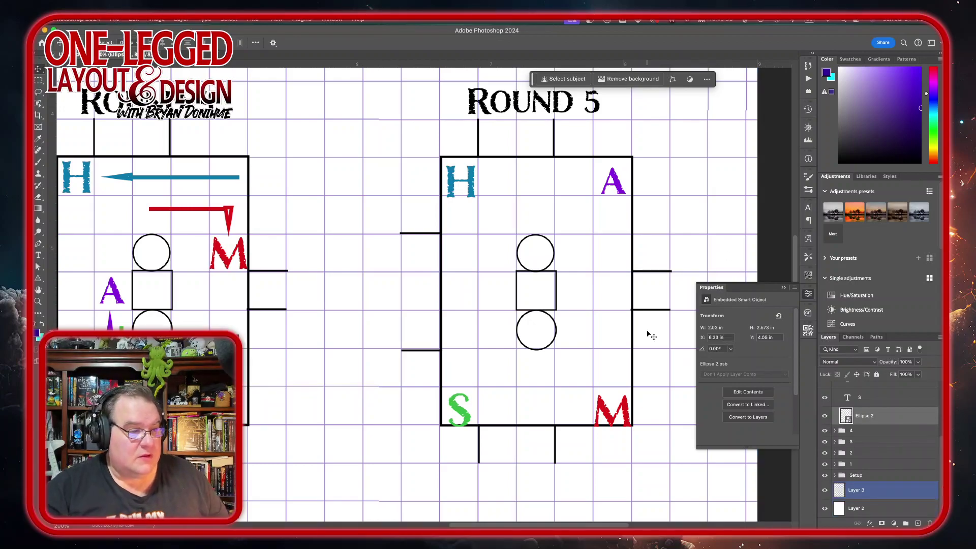
Move the green S just below the lower circle and the purple A just above the upper circle in Round 5.
{"action": "scroll", "coordinate": [888, 409], "scroll_direction": "up", "scroll_amount": 4}
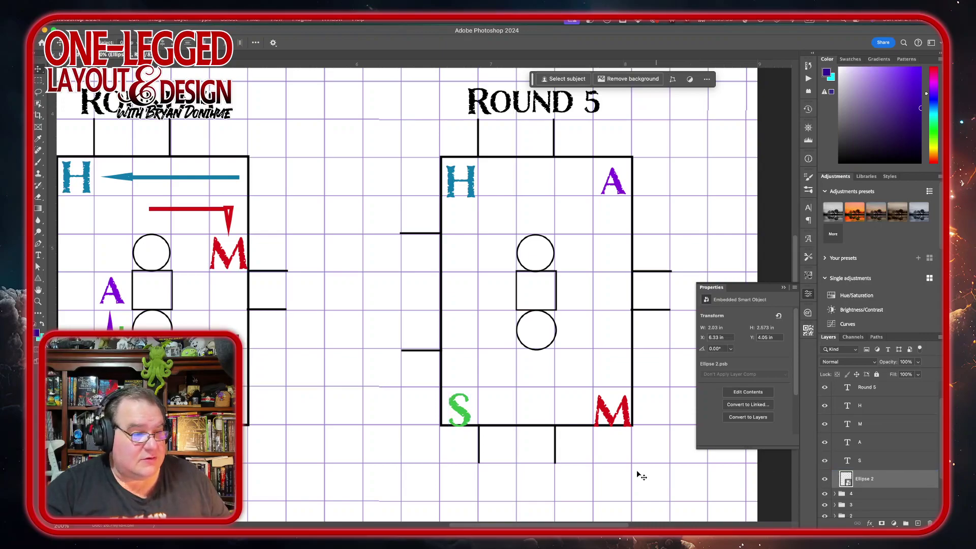
{"action": "left_click", "coordinate": [460, 410]}
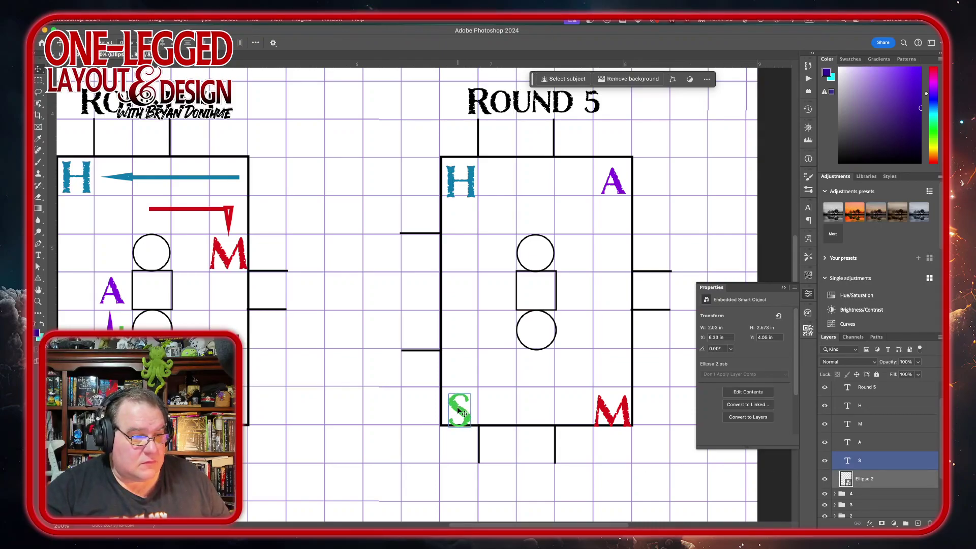
{"action": "left_click", "coordinate": [887, 463]}
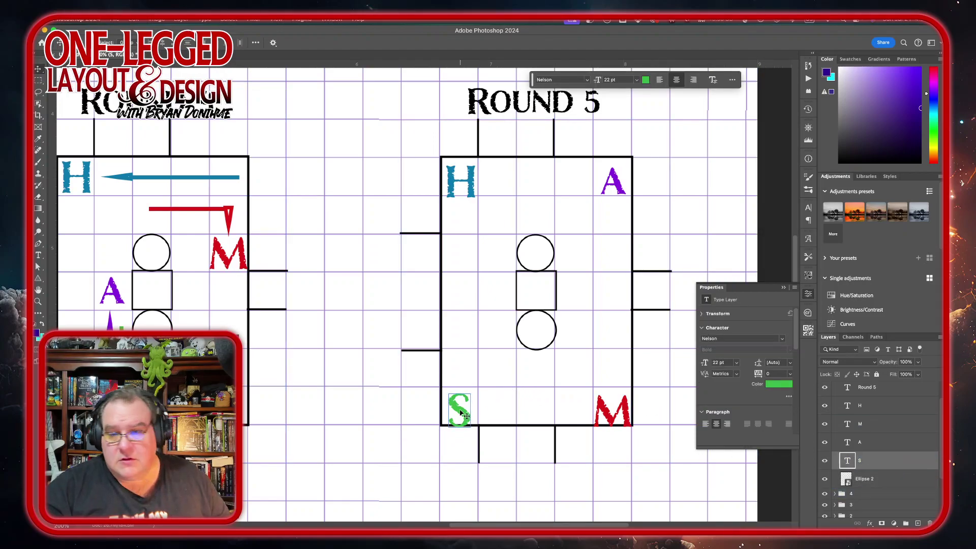
{"action": "left_click_drag", "start_coordinate": [459, 413], "coordinate": [537, 371]}
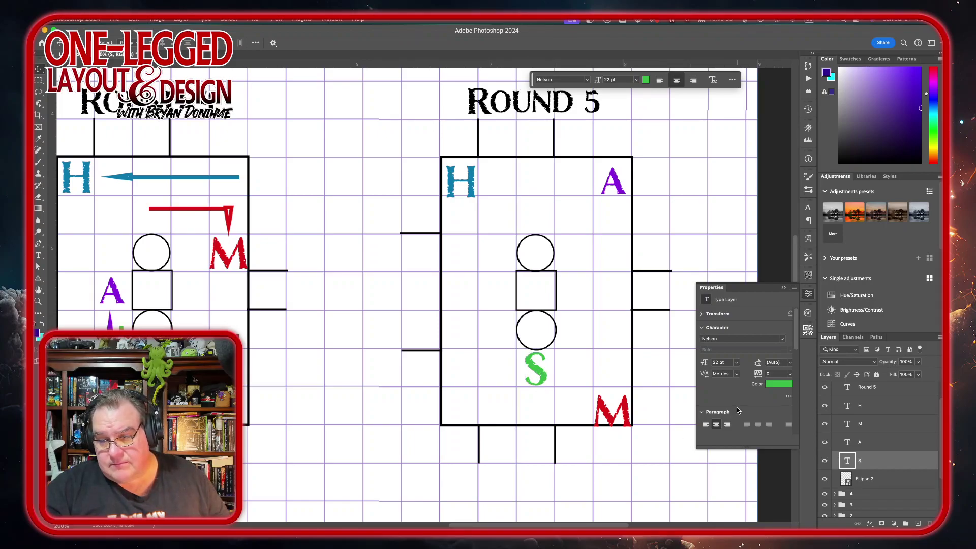
{"action": "left_click", "coordinate": [889, 442]}
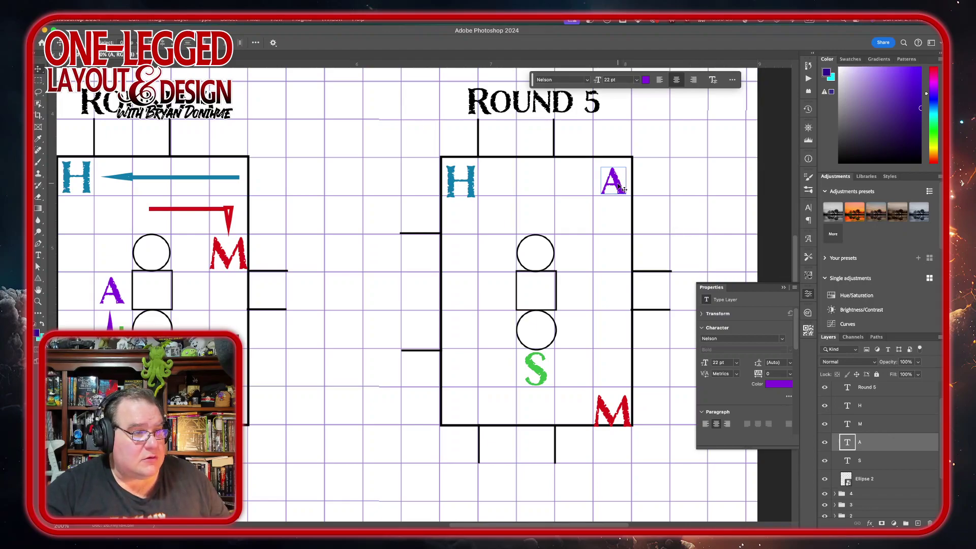
{"action": "left_click_drag", "start_coordinate": [623, 189], "coordinate": [540, 220]}
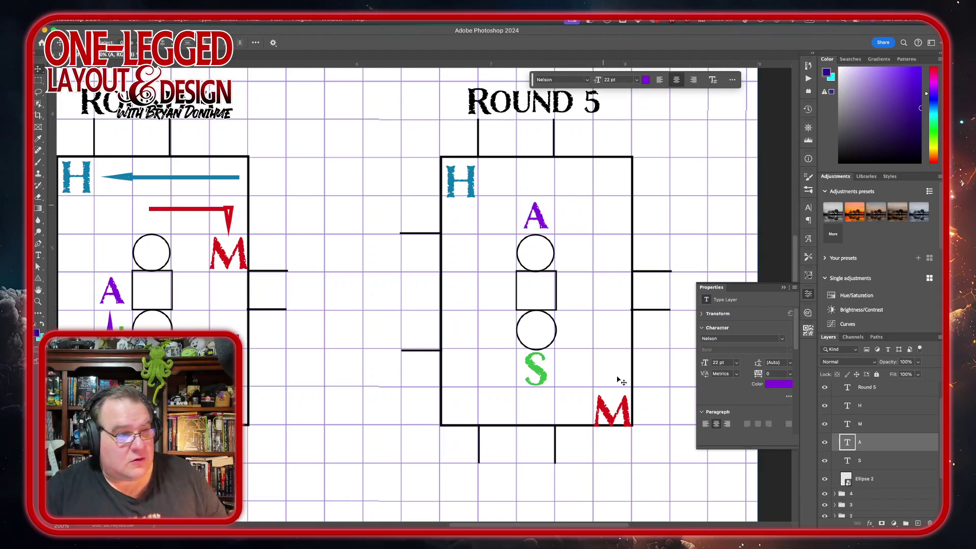
Move the red M from the lower corner of the Round 5 room to the square directly right of the lower circle.
{"action": "left_click", "coordinate": [888, 427]}
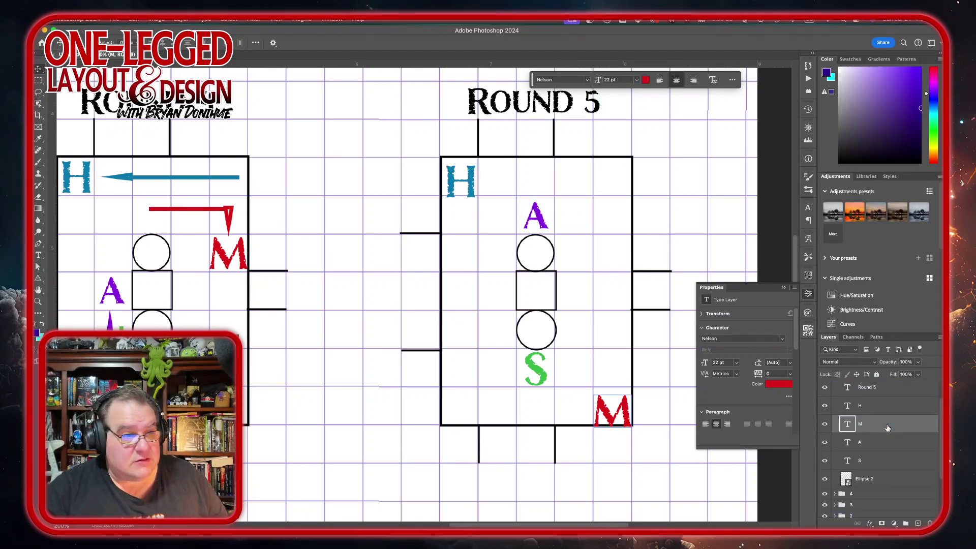
{"action": "right_click", "coordinate": [624, 414]}
{"action": "left_click", "coordinate": [630, 410]}
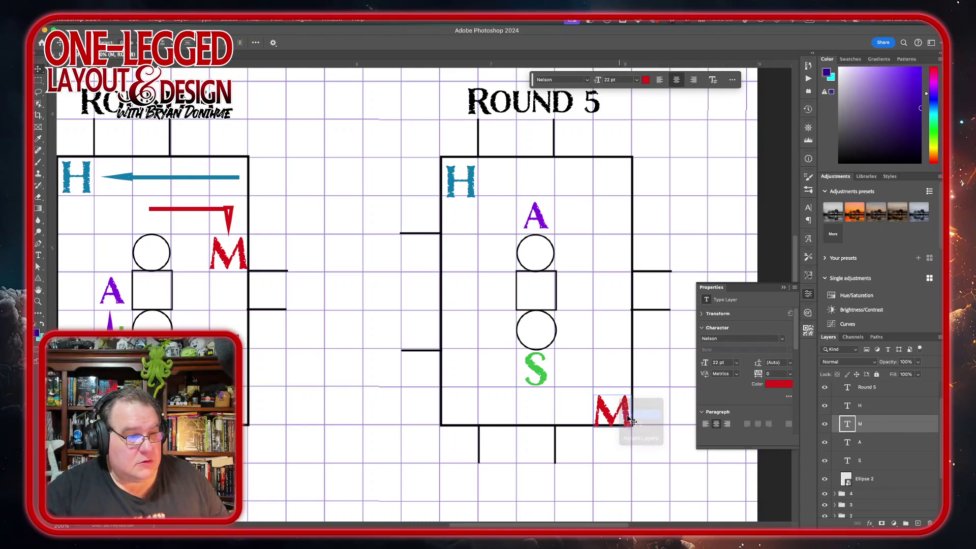
{"action": "left_click_drag", "start_coordinate": [619, 416], "coordinate": [582, 297]}
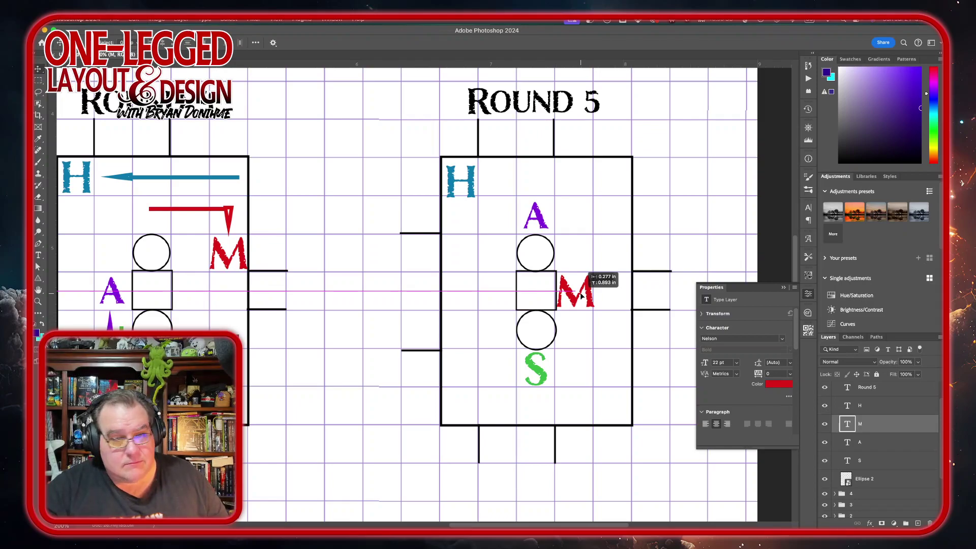
{"action": "left_click_drag", "start_coordinate": [582, 297], "coordinate": [580, 333]}
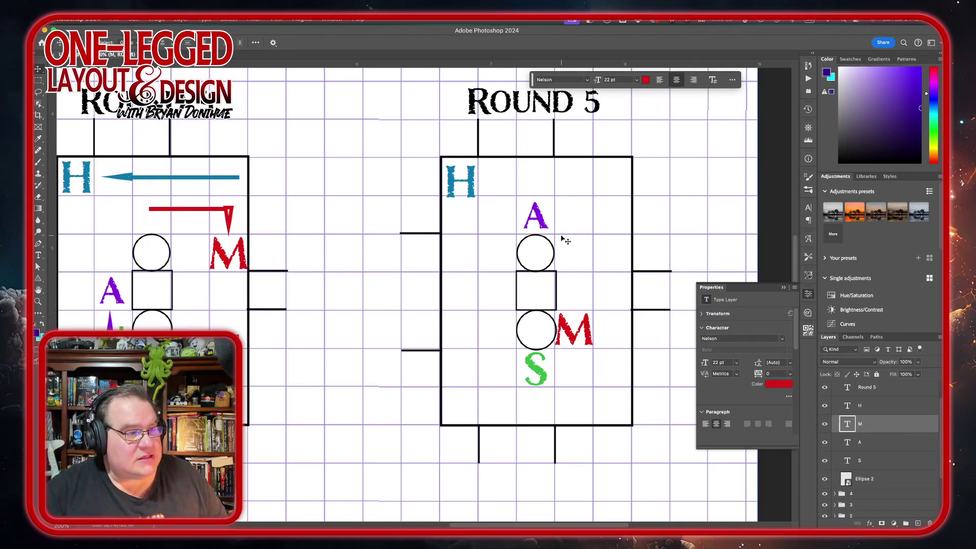
Nudge the blue H slightly up within its corner square of the Round 5 room.
{"action": "left_click", "coordinate": [892, 409]}
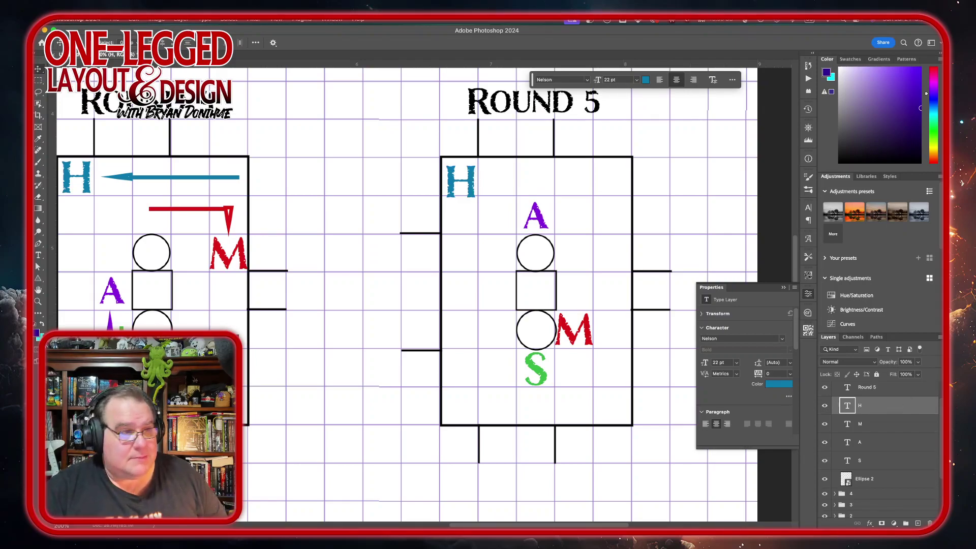
{"action": "key", "text": "alt+["}
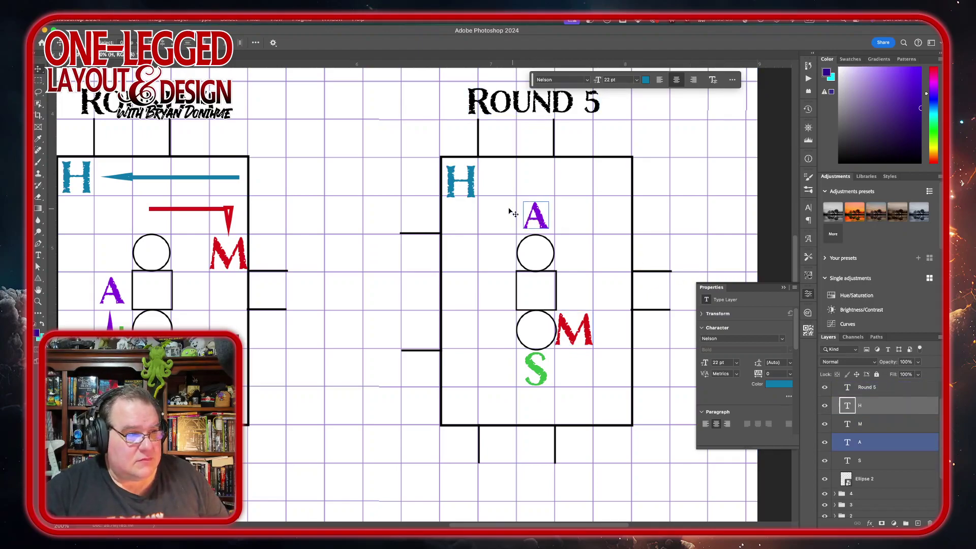
{"action": "left_click", "coordinate": [457, 180]}
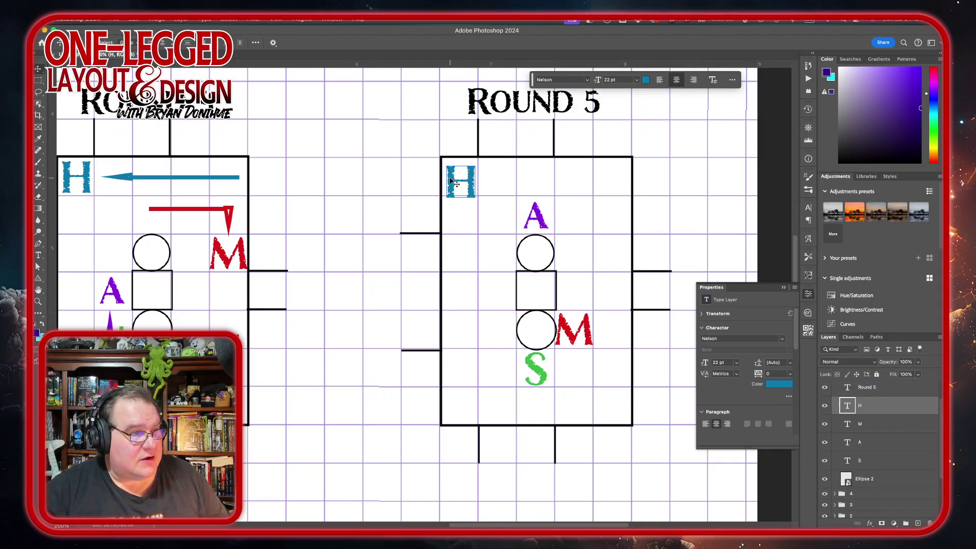
{"action": "right_click", "coordinate": [457, 183]}
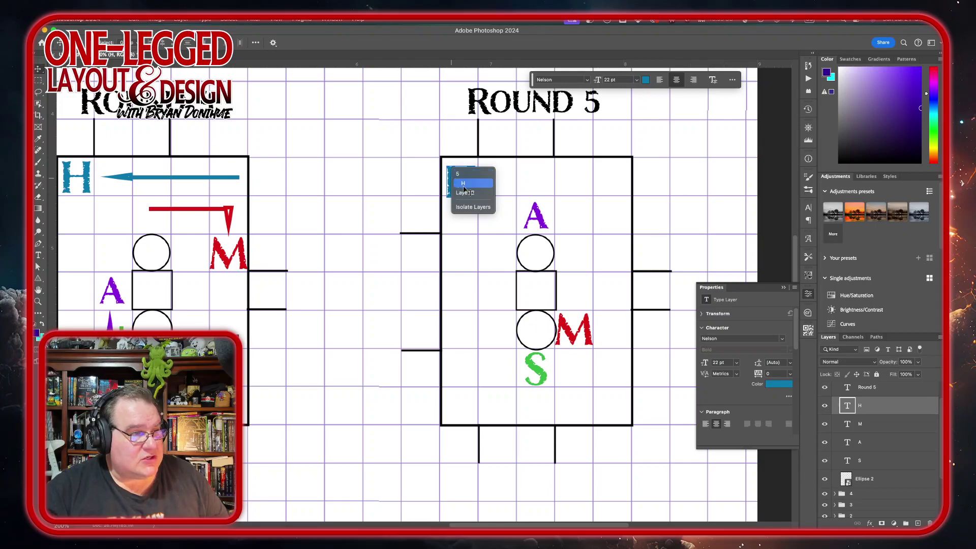
{"action": "left_click", "coordinate": [475, 187]}
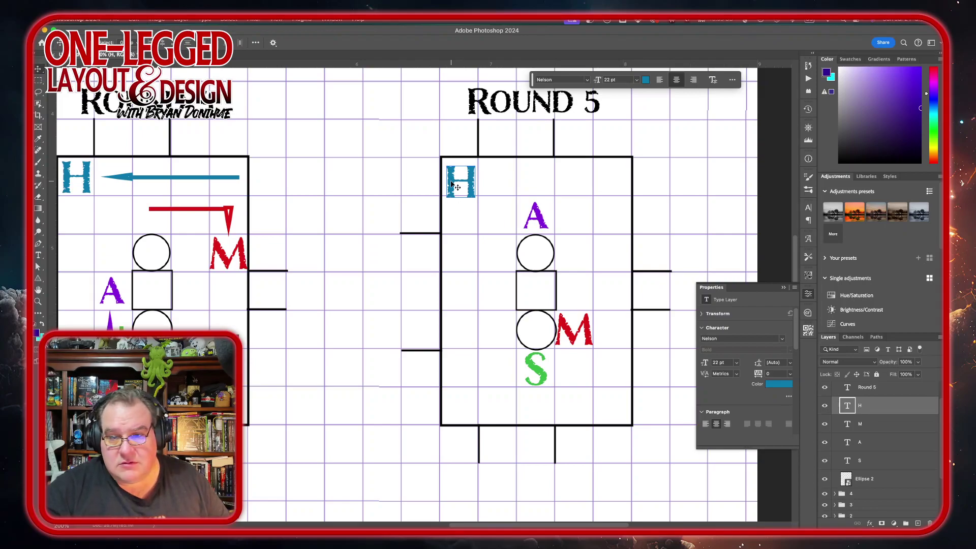
{"action": "left_click_drag", "start_coordinate": [451, 183], "coordinate": [451, 179]}
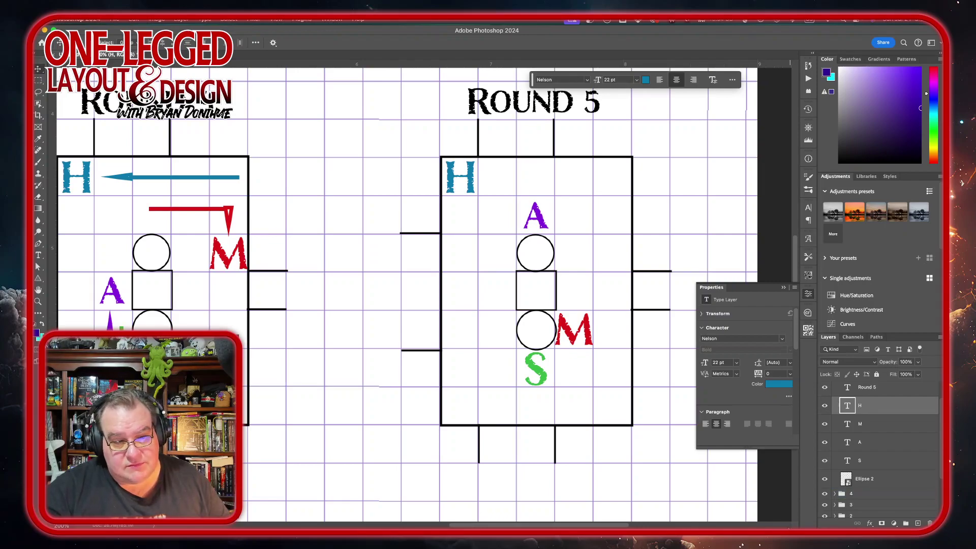
Draw a horizontal line about 0.58 in long below the green S in Round 5, layered just above the S, with a matching green stroke.
{"action": "left_click", "coordinate": [885, 460]}
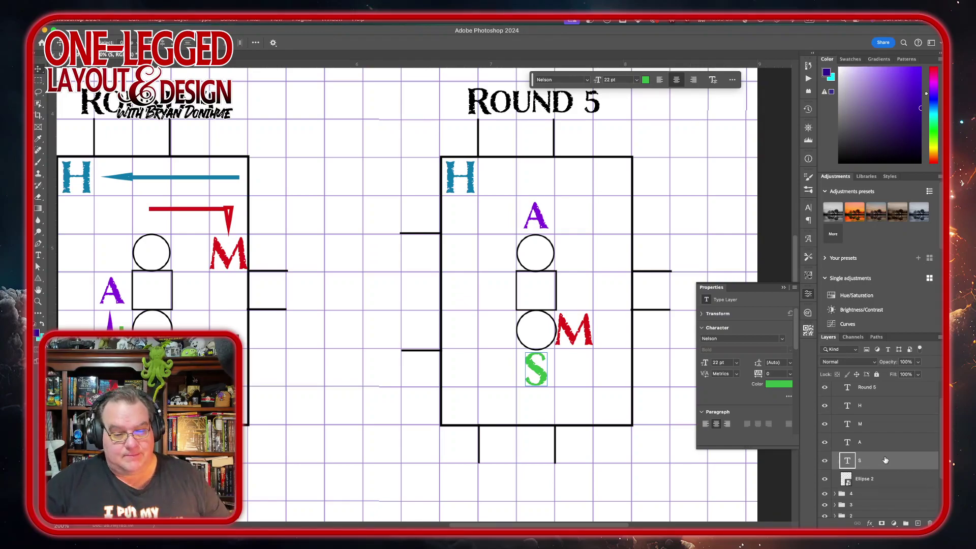
{"action": "left_click", "coordinate": [897, 443]}
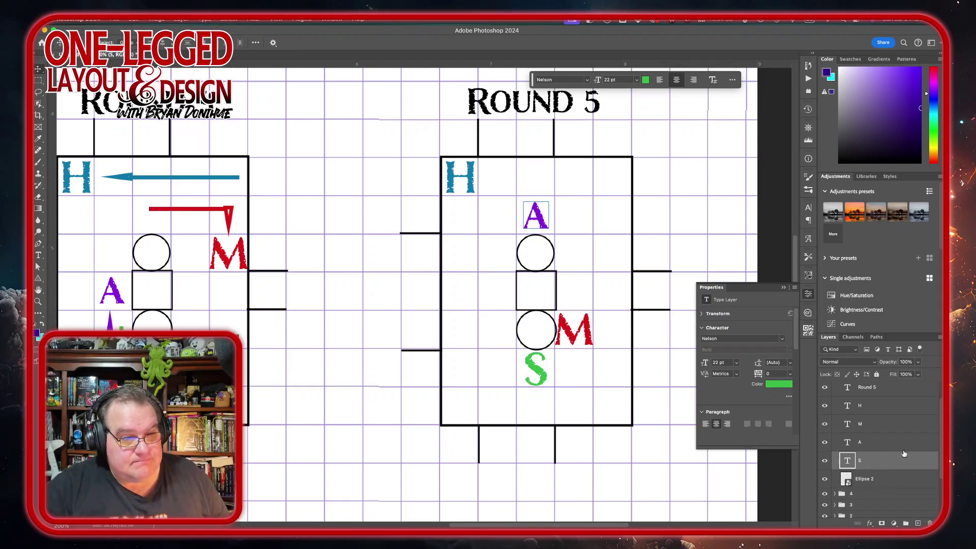
{"action": "left_click", "coordinate": [889, 461]}
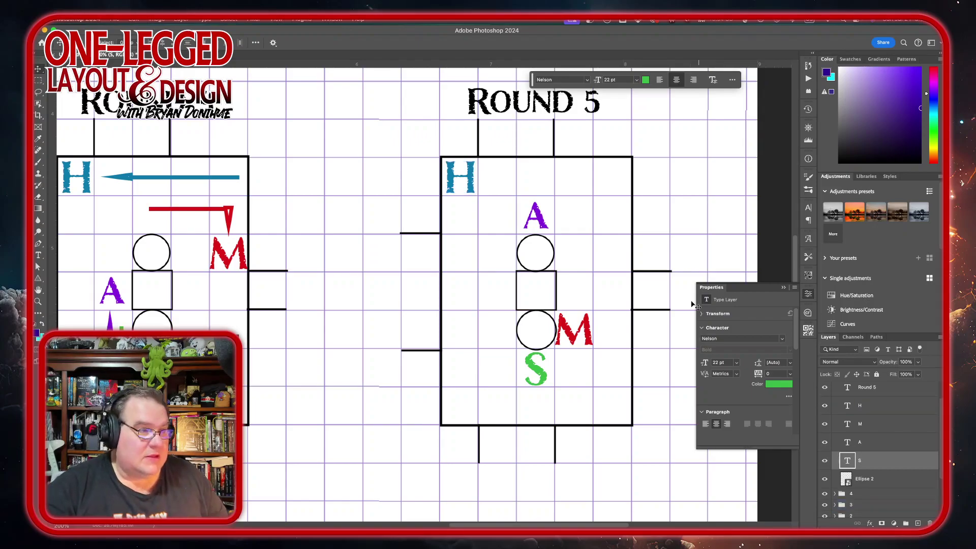
{"action": "left_click_drag", "start_coordinate": [864, 424], "coordinate": [903, 466]}
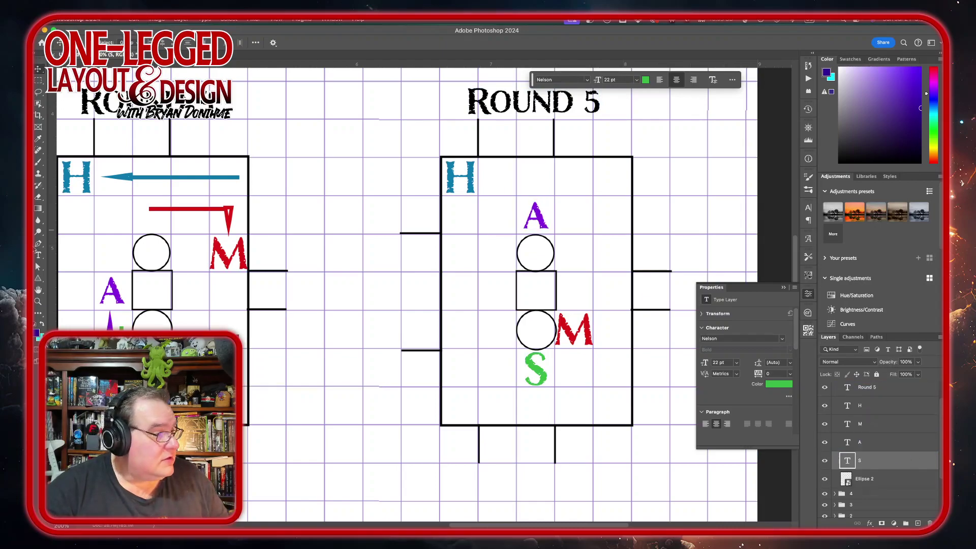
{"action": "left_click", "coordinate": [38, 279]}
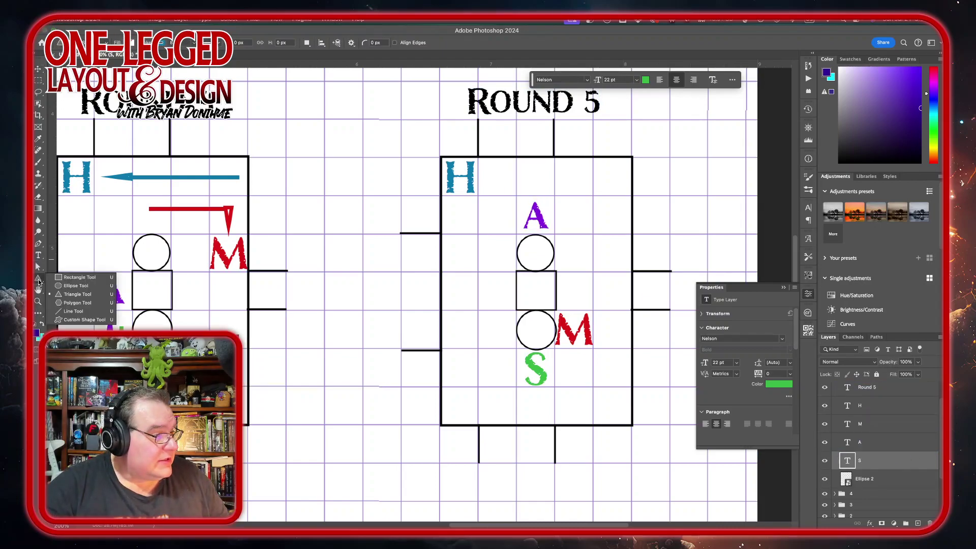
{"action": "left_click", "coordinate": [69, 309]}
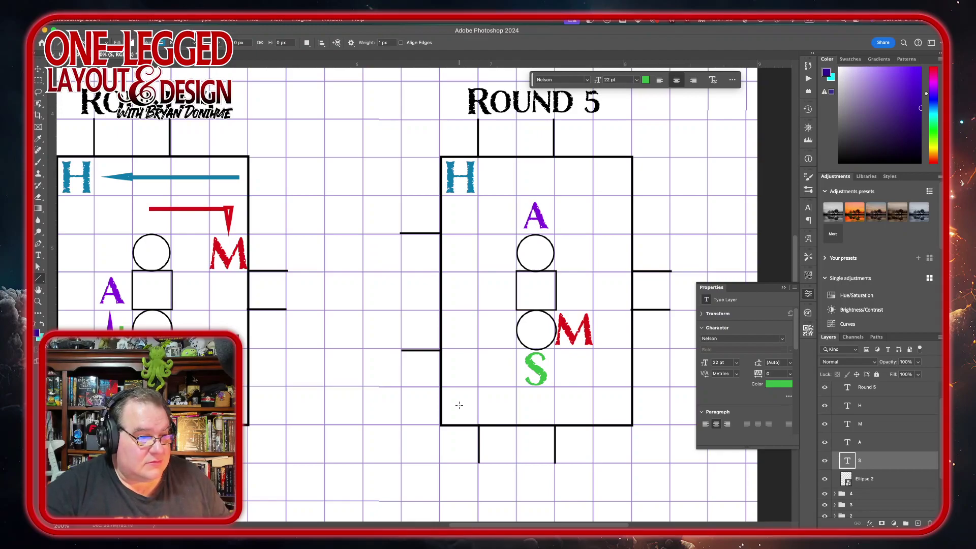
{"action": "left_click_drag", "start_coordinate": [459, 406], "coordinate": [536, 405]}
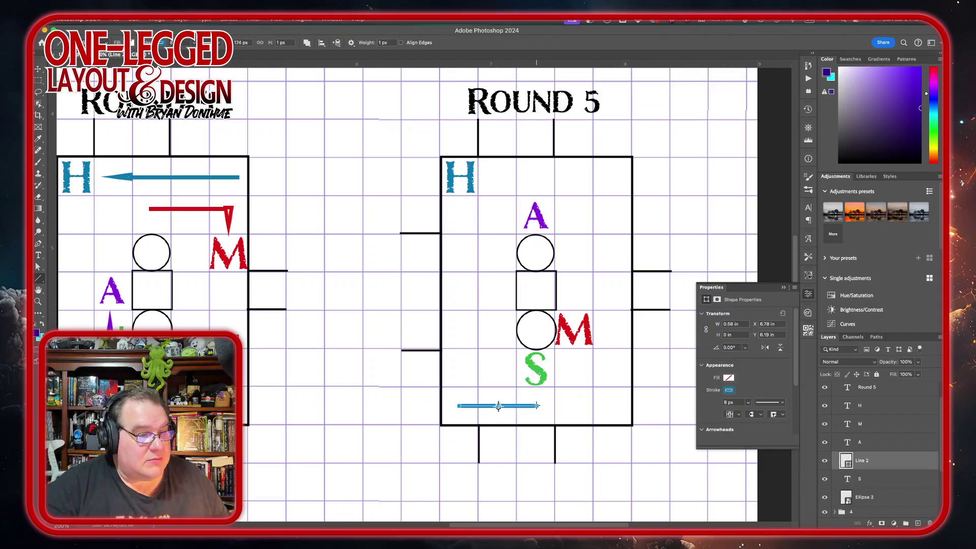
{"action": "left_click", "coordinate": [729, 389]}
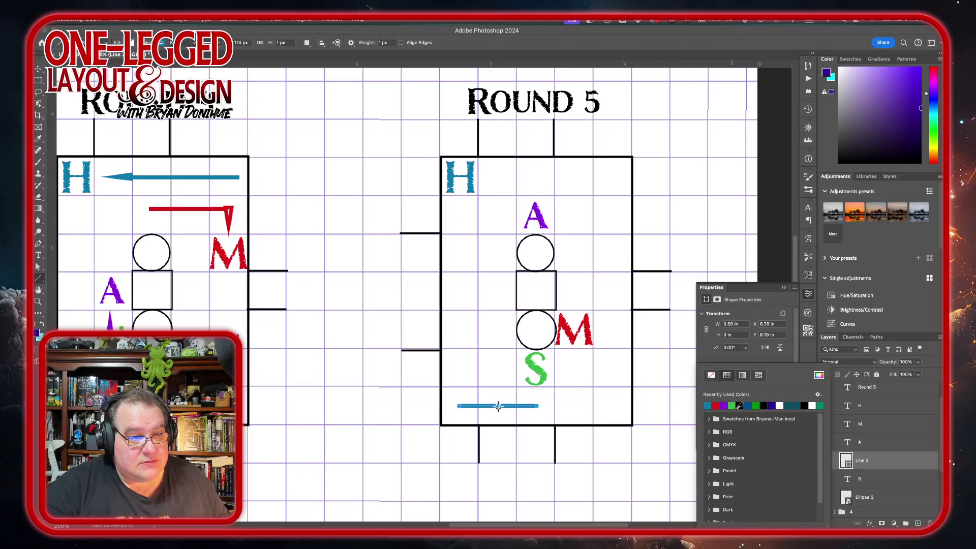
{"action": "left_click", "coordinate": [732, 405]}
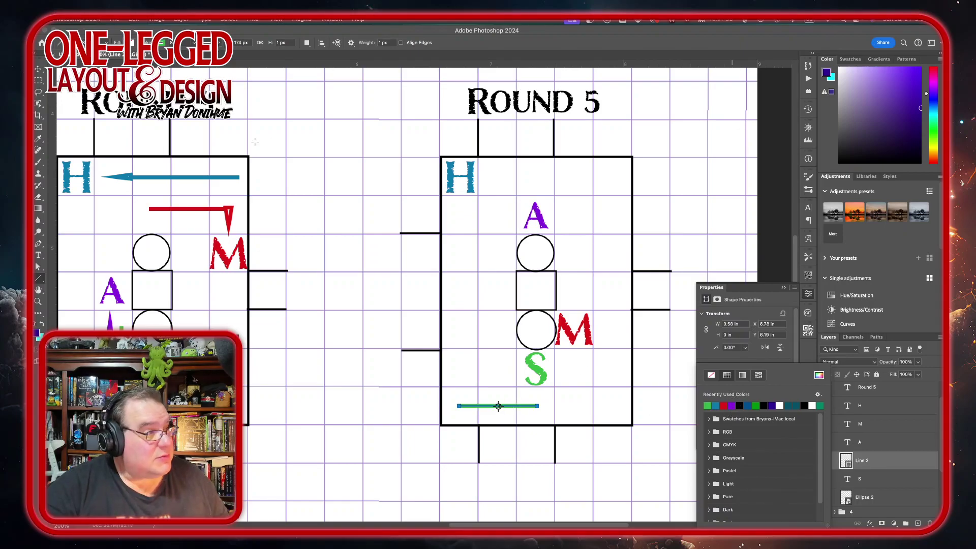
Nudge the green line down toward the Round 5 room's bottom wall, to about Y 6.23 in.
{"action": "key", "text": "v"}
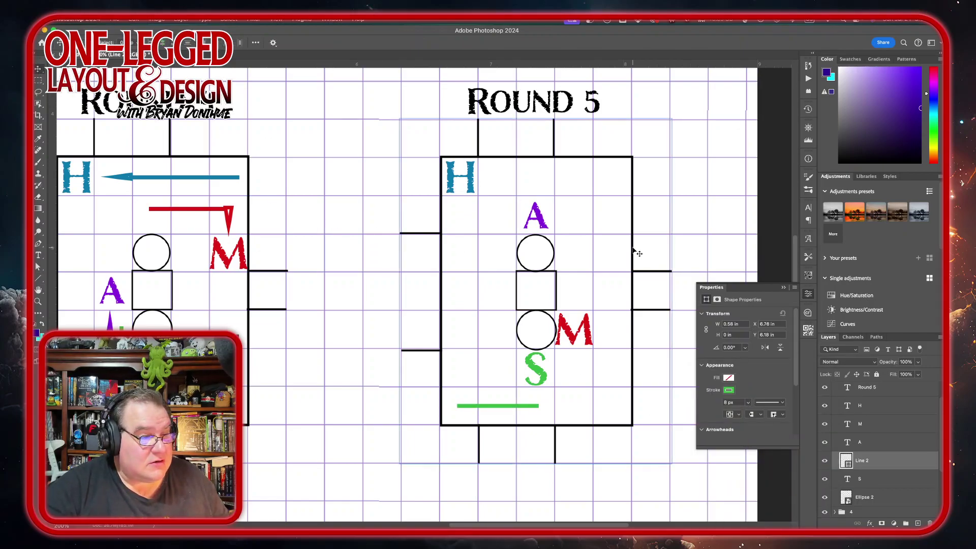
{"action": "key", "text": "shift+Down"}
{"action": "key", "text": "Up"}
{"action": "key", "text": "Up"}
{"action": "key", "text": "Up"}
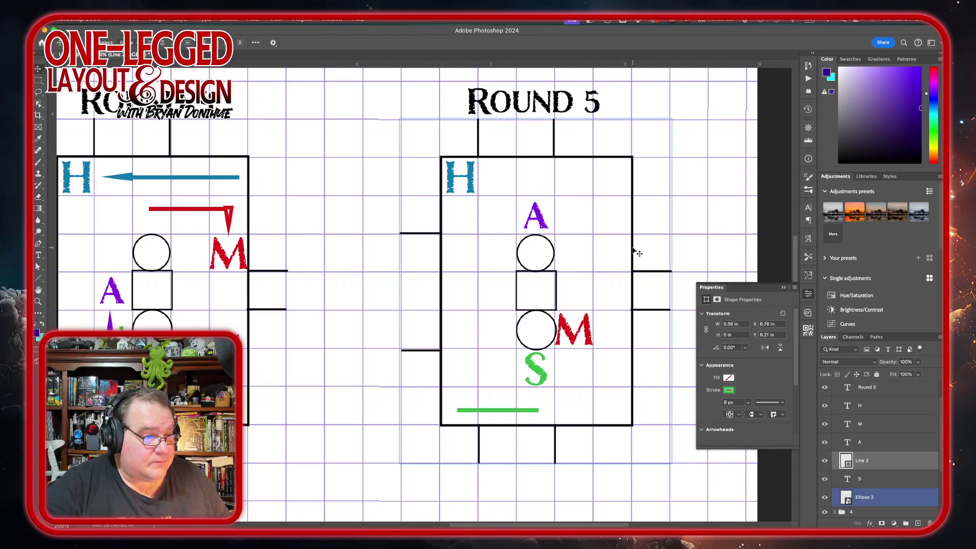
{"action": "key", "text": "Down"}
{"action": "key", "text": "Down"}
{"action": "key", "text": "Down"}
{"action": "key", "text": "Up"}
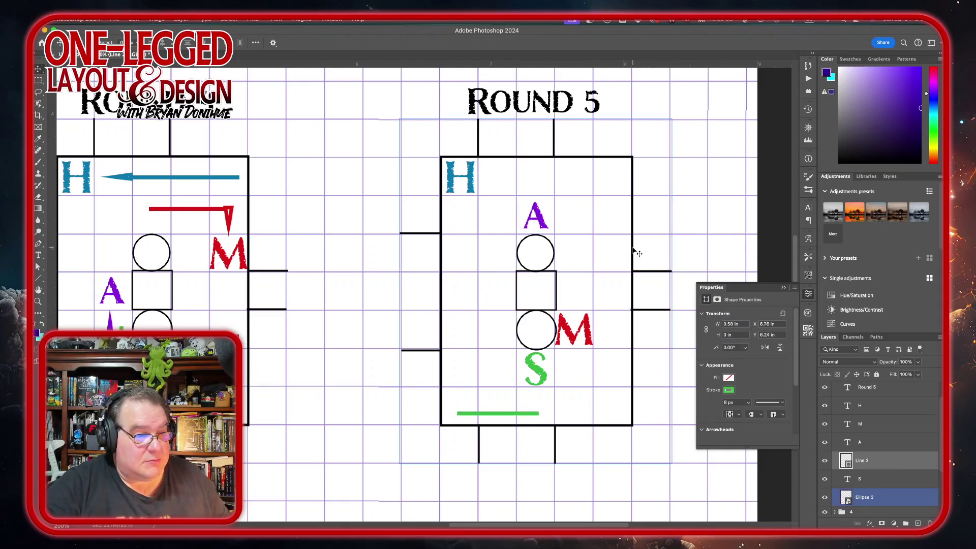
{"action": "key", "text": "Up"}
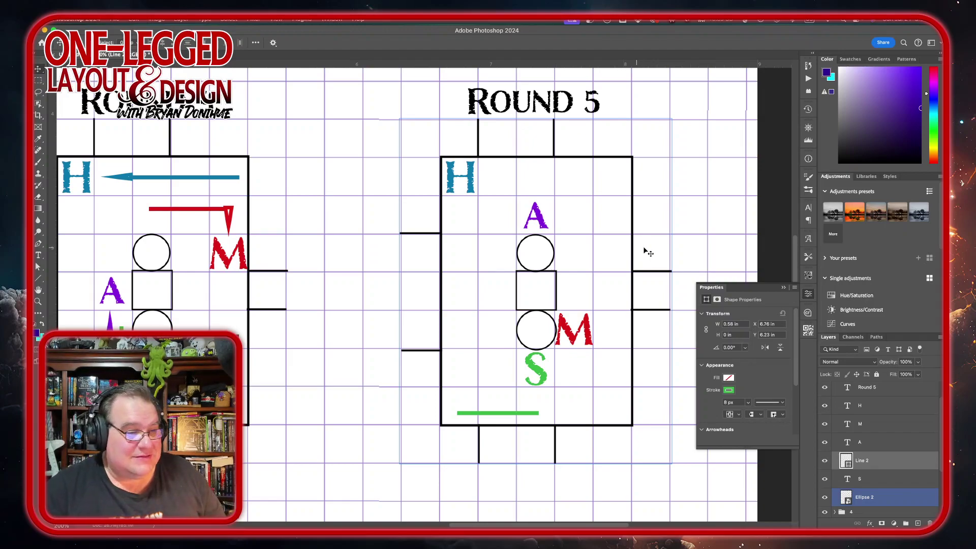
{"action": "left_click", "coordinate": [584, 313]}
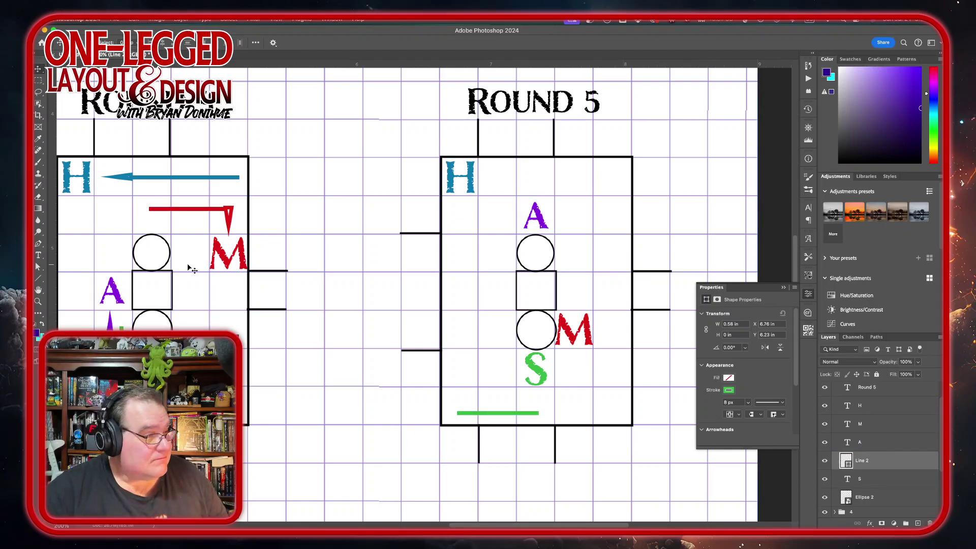
Add an upward green triangle arrowhead about 0.04 in wide at the line's right end below the S, shortened to about 0.13 in high.
{"action": "left_click", "coordinate": [38, 278]}
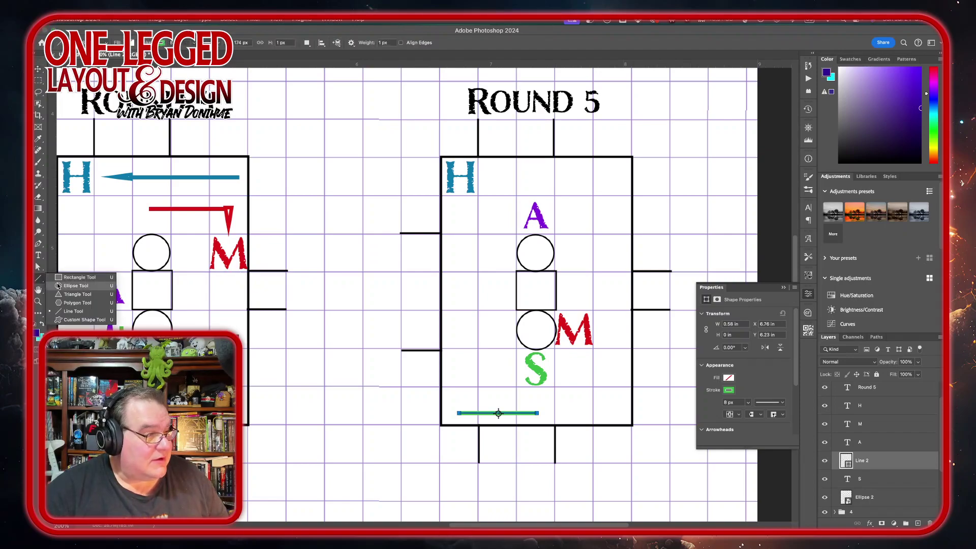
{"action": "left_click", "coordinate": [71, 302]}
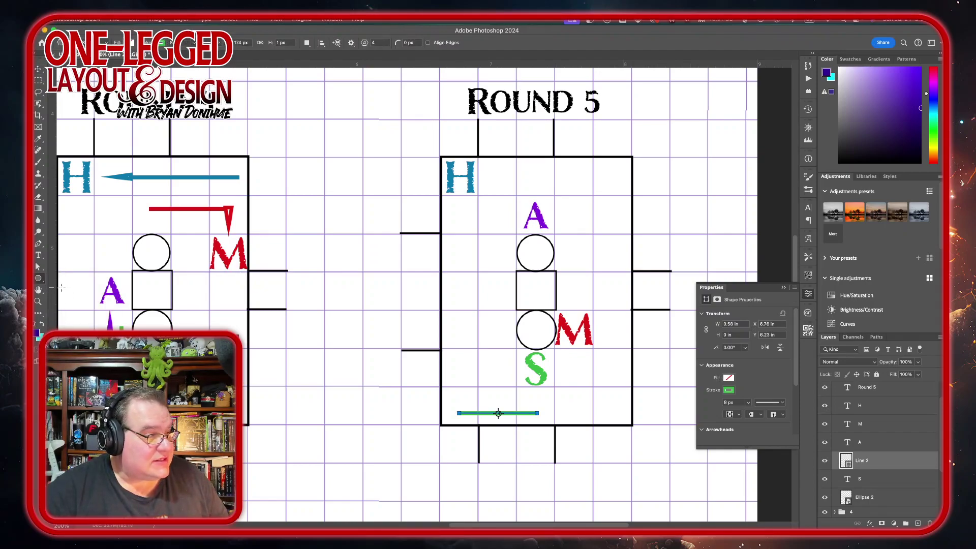
{"action": "left_click", "coordinate": [39, 278]}
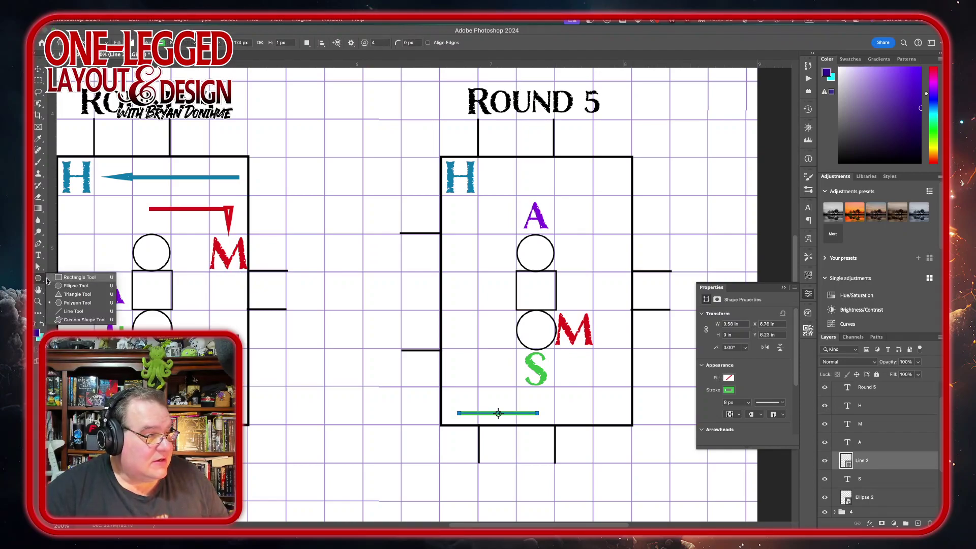
{"action": "left_click", "coordinate": [71, 295]}
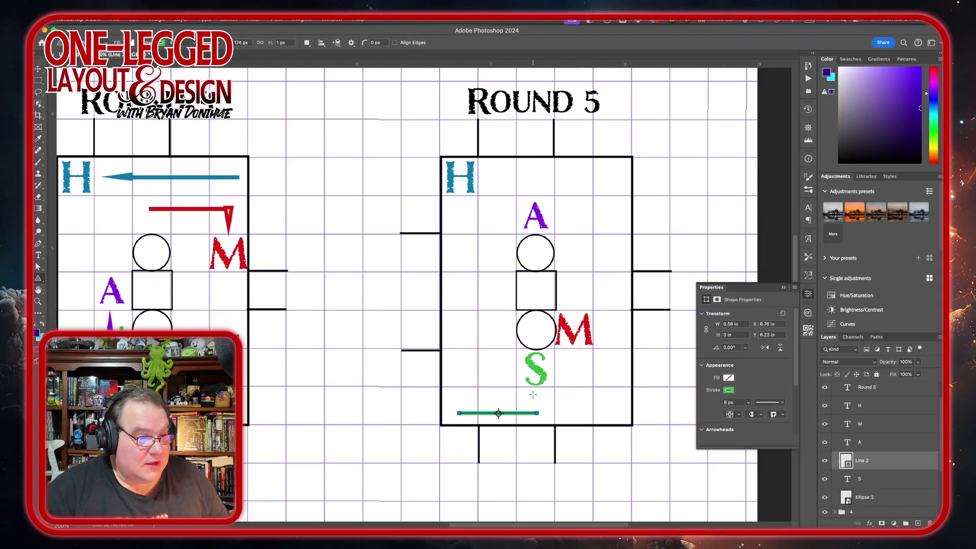
{"action": "left_click_drag", "start_coordinate": [533, 394], "coordinate": [539, 416]}
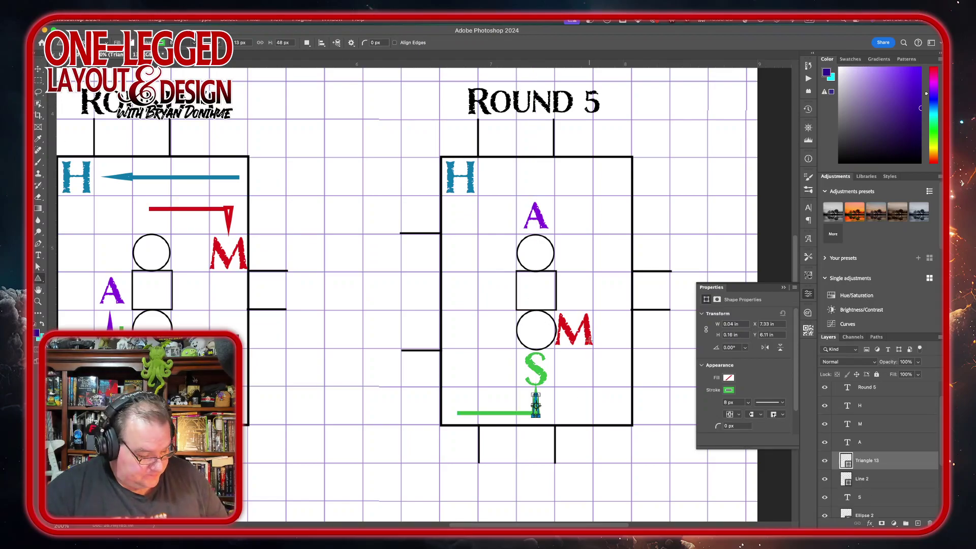
{"action": "key", "text": "super+t"}
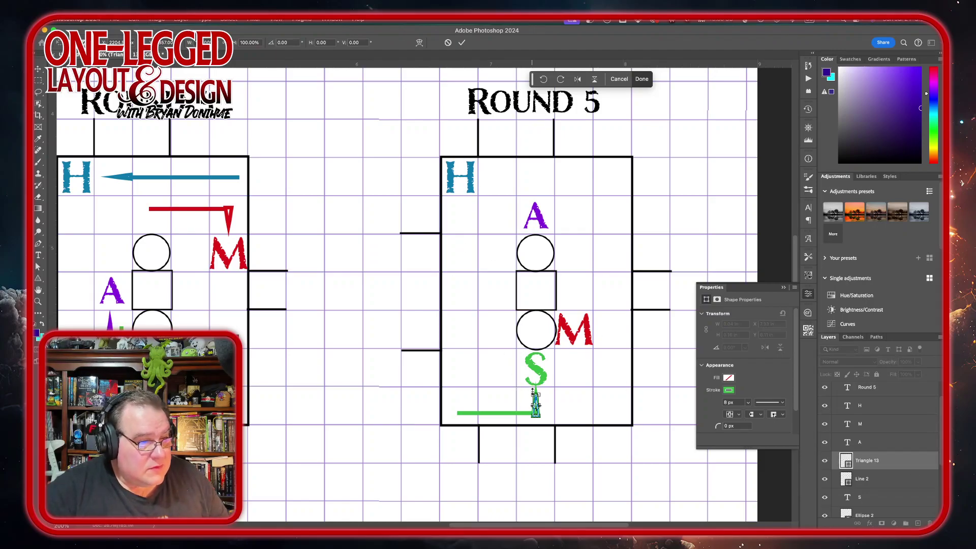
{"action": "left_click_drag", "start_coordinate": [535, 394], "coordinate": [537, 399]}
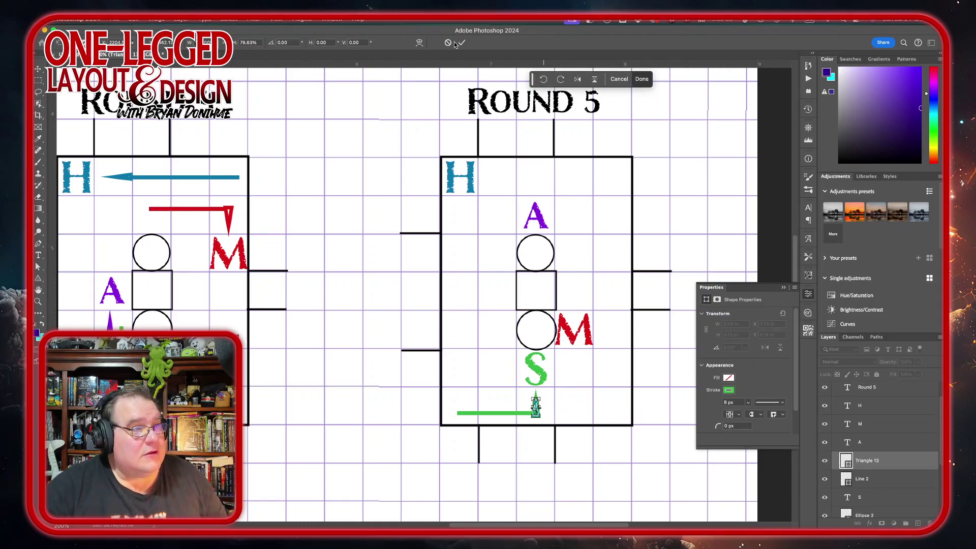
{"action": "key", "text": "Return"}
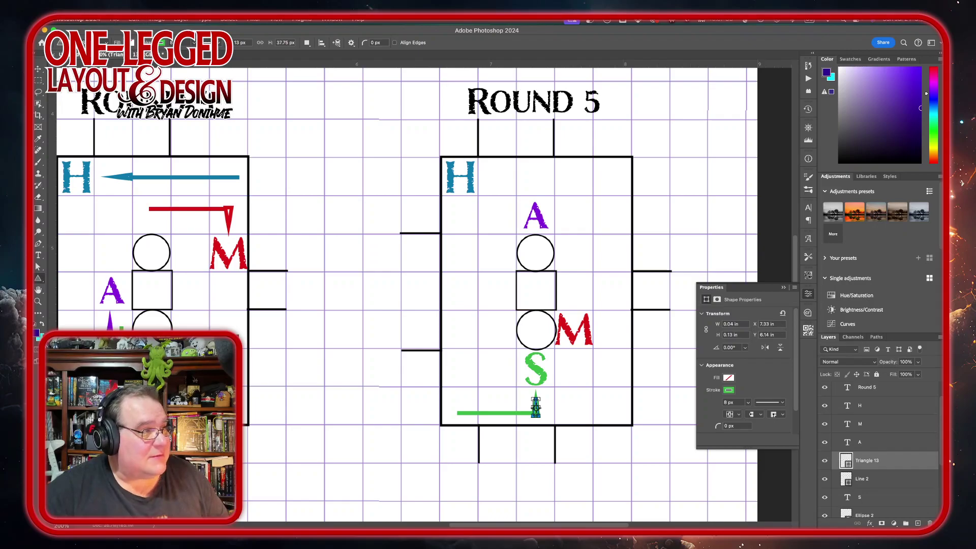
Merge the green arrowhead triangle and the green line below the S into one shape.
{"action": "left_click", "coordinate": [39, 69]}
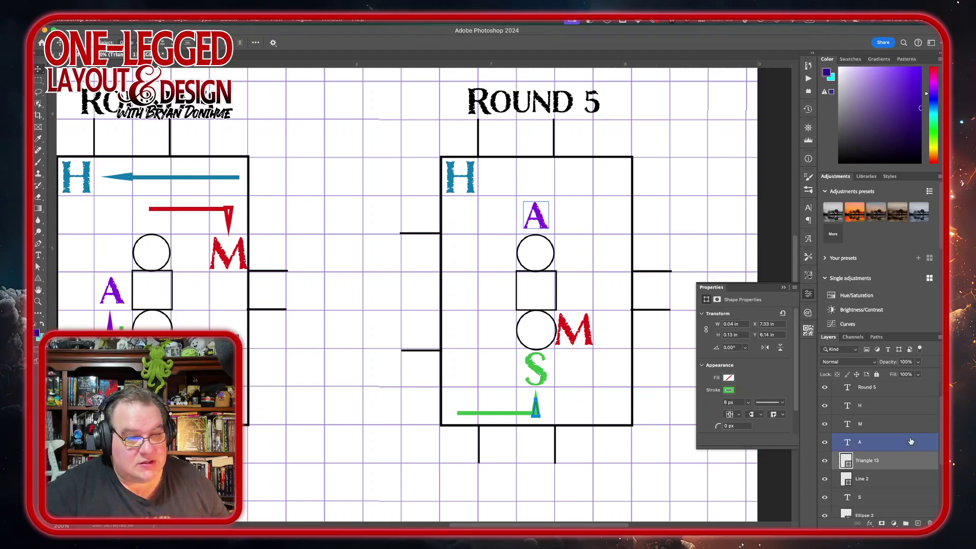
{"action": "left_click", "coordinate": [895, 442]}
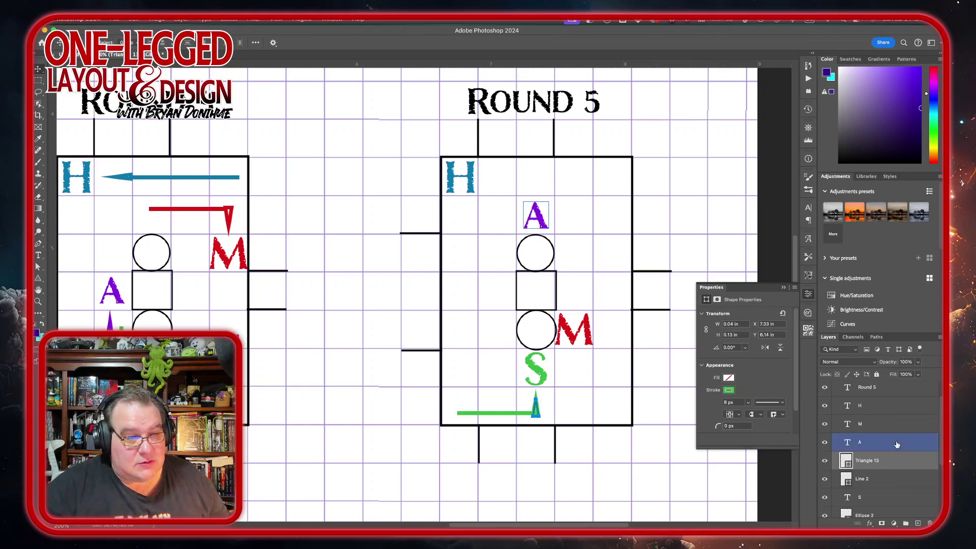
{"action": "left_click", "coordinate": [886, 481]}
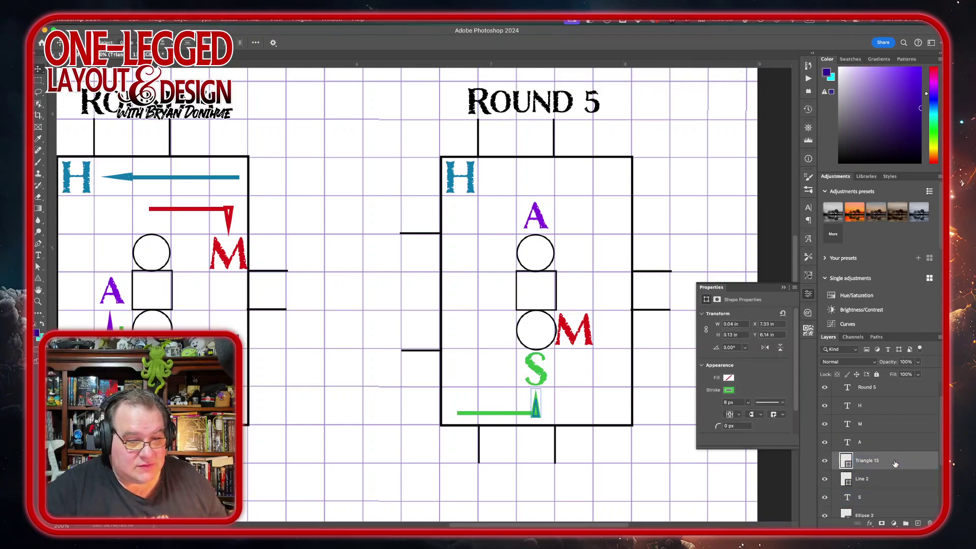
{"action": "right_click", "coordinate": [888, 478]}
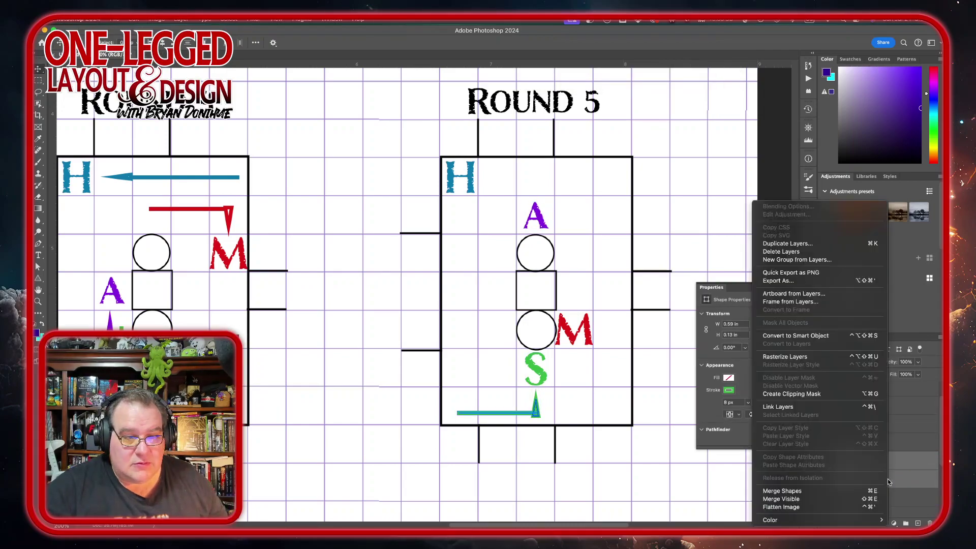
{"action": "left_click", "coordinate": [793, 491]}
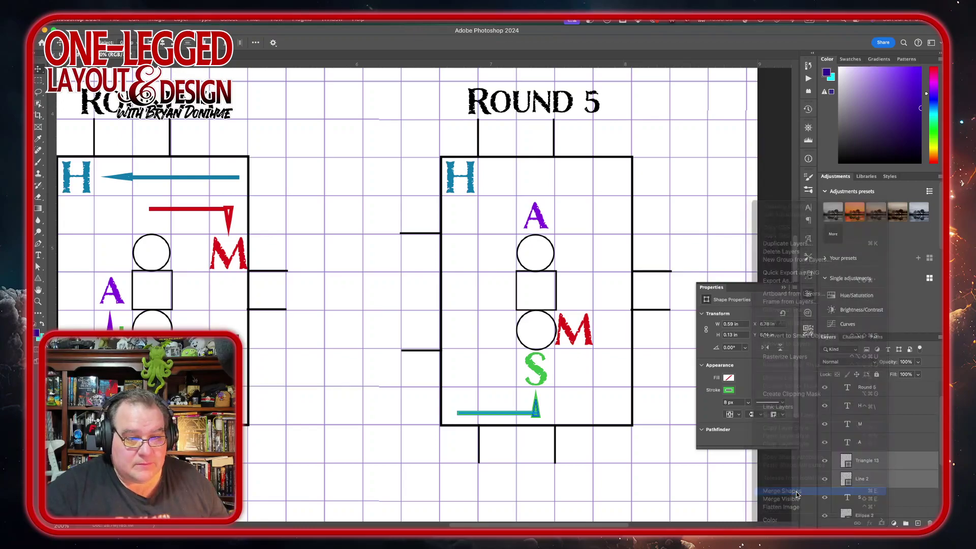
Draw a vertical line about 0.61 in long right of the Round 5 table shapes, layered just above the A, with a red stroke matching the M.
{"action": "left_click", "coordinate": [899, 446]}
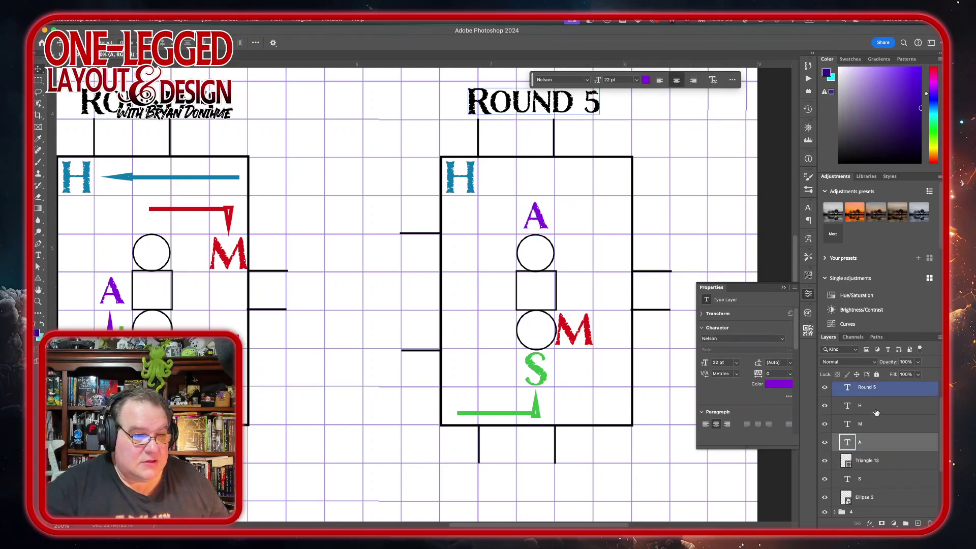
{"action": "left_click", "coordinate": [894, 460]}
{"action": "left_click", "coordinate": [910, 446]}
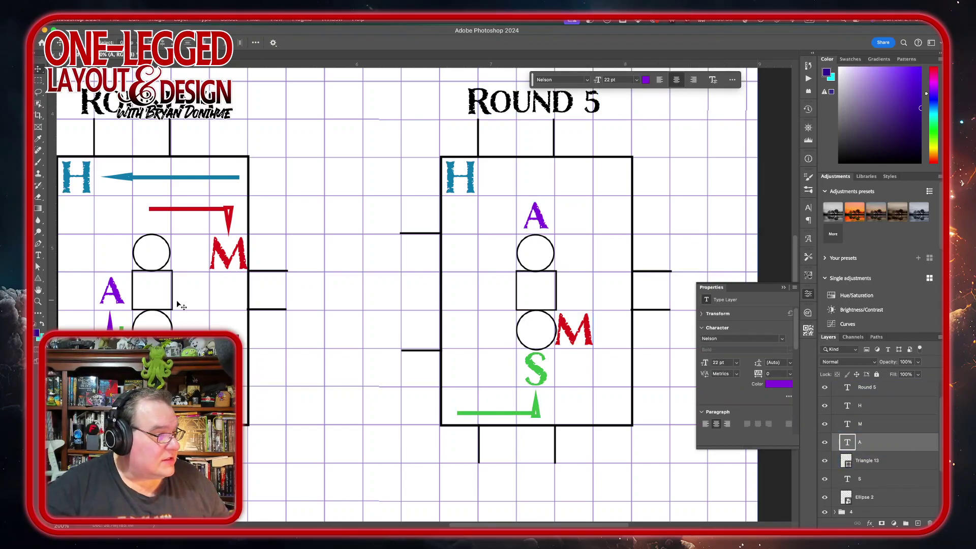
{"action": "left_click", "coordinate": [37, 279]}
{"action": "left_click", "coordinate": [38, 279]}
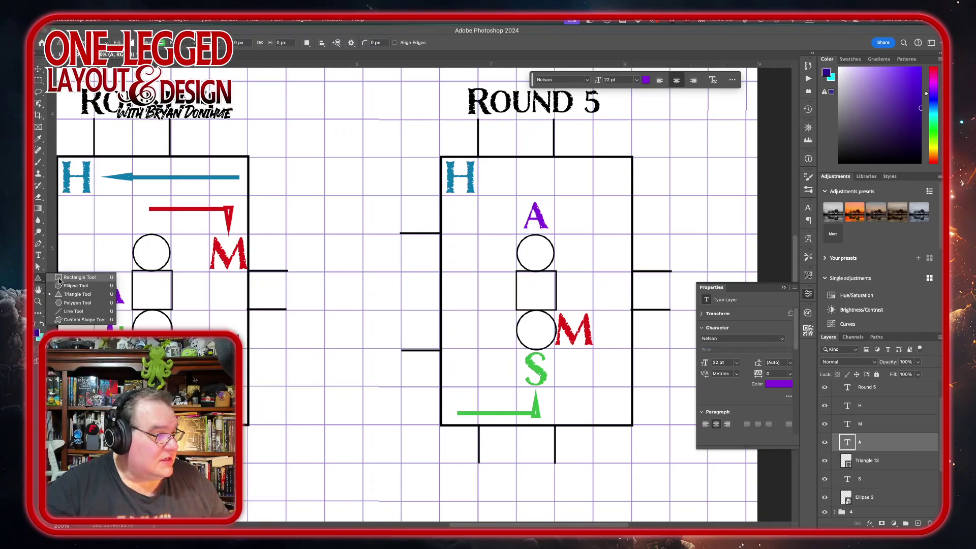
{"action": "left_click", "coordinate": [66, 312]}
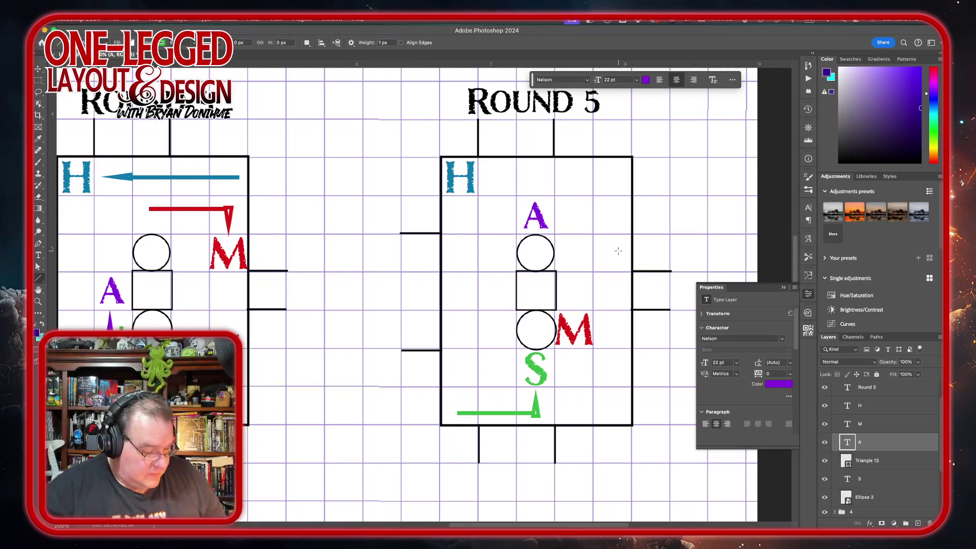
{"action": "left_click_drag", "start_coordinate": [618, 250], "coordinate": [620, 332]}
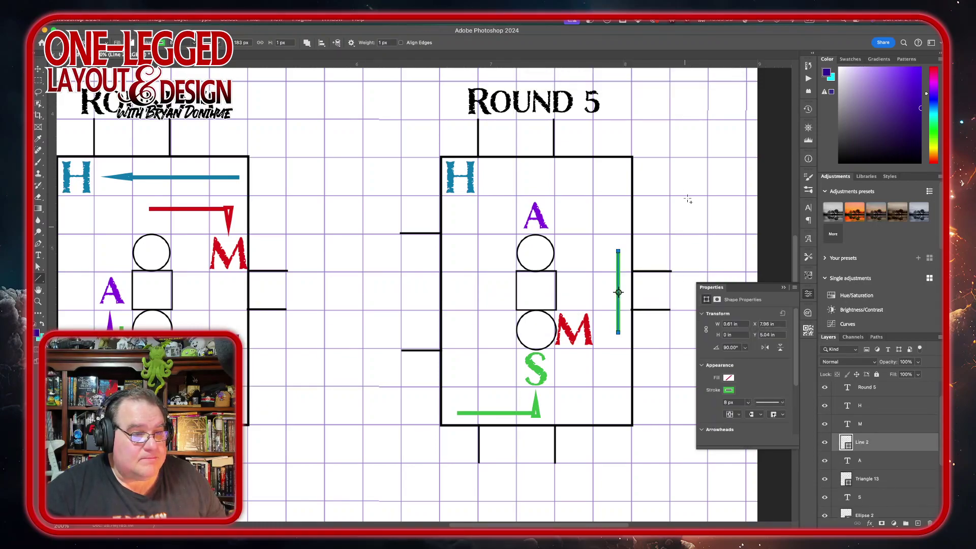
{"action": "left_click", "coordinate": [728, 391]}
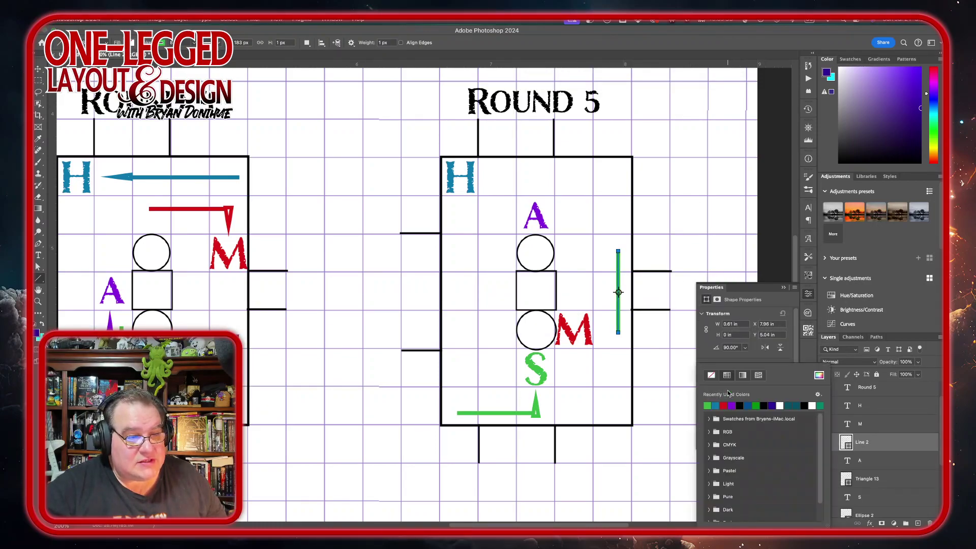
{"action": "left_click", "coordinate": [724, 405]}
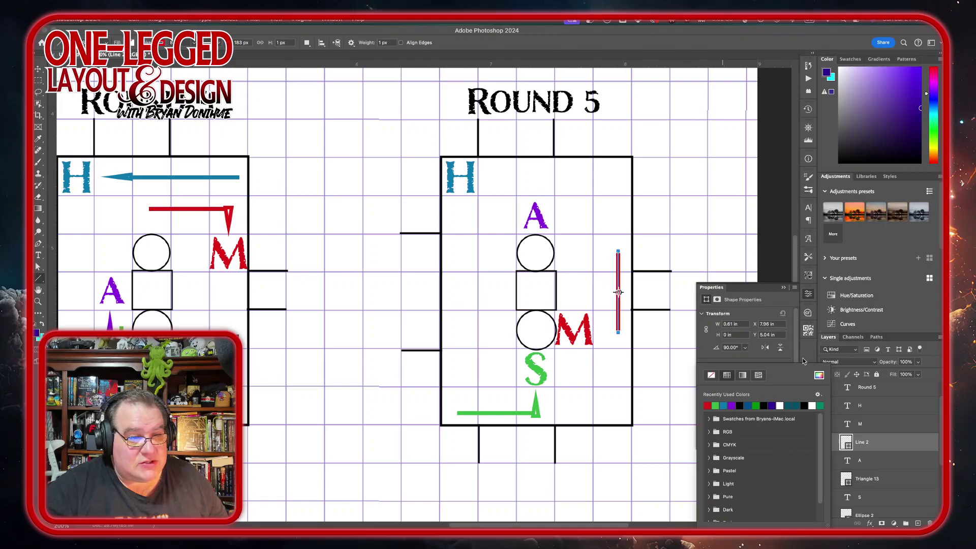
{"action": "left_click", "coordinate": [890, 442]}
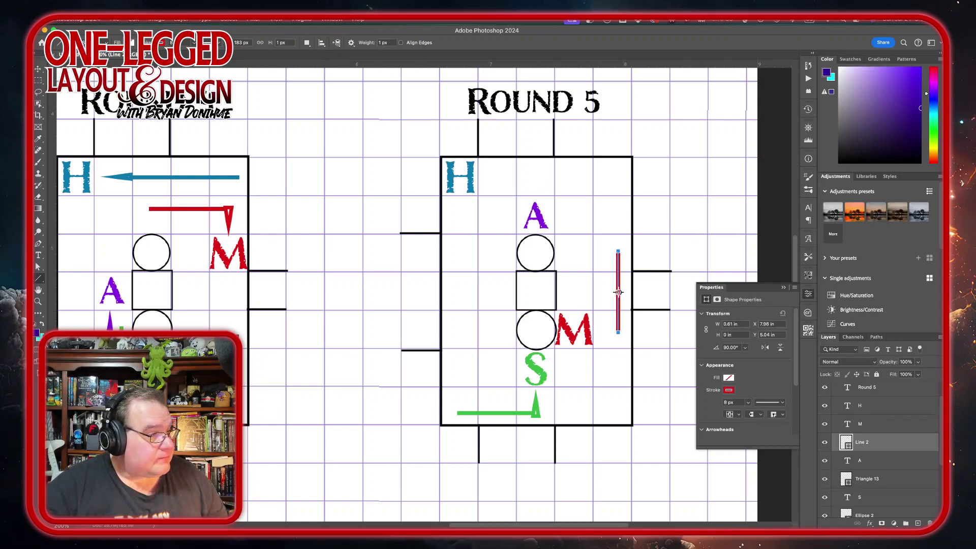
Draw a red triangle about 0.04 in wide and 0.15 in high between the M and the red line's lower end.
{"action": "right_click", "coordinate": [38, 279]}
{"action": "left_click", "coordinate": [74, 295]}
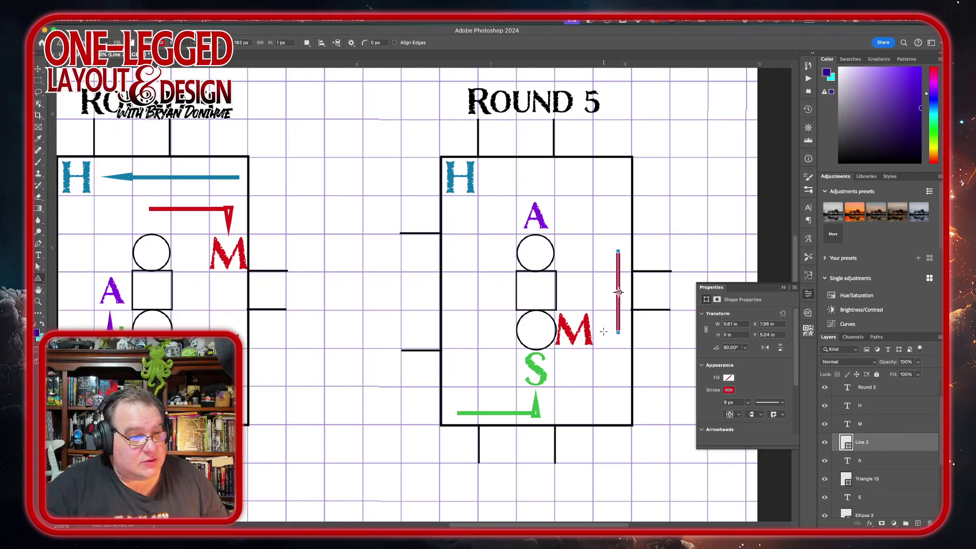
{"action": "left_click_drag", "start_coordinate": [604, 332], "coordinate": [608, 352]}
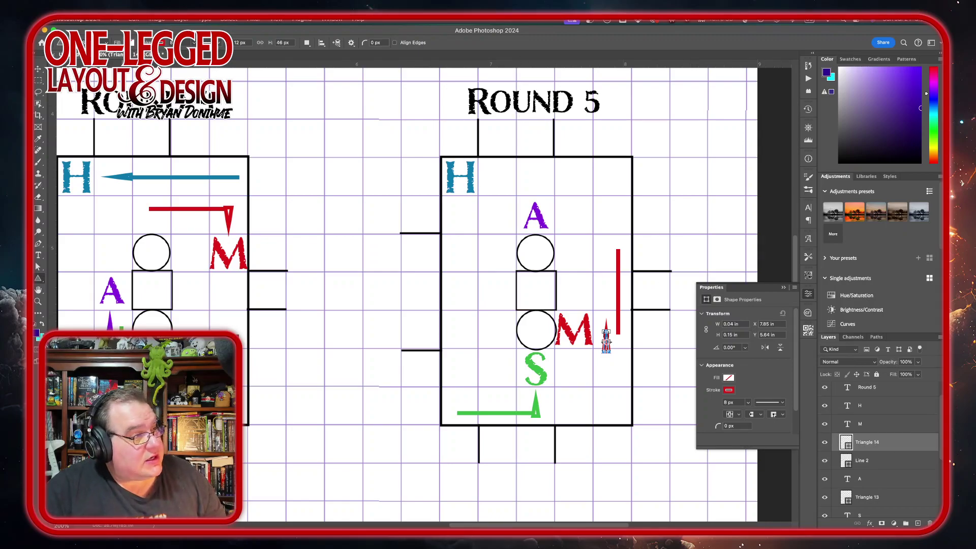
Rotate the red triangle to -90° so it points at the M, shorten it to about 0.11 in, and align it with the line's lower end.
{"action": "key", "text": "v"}
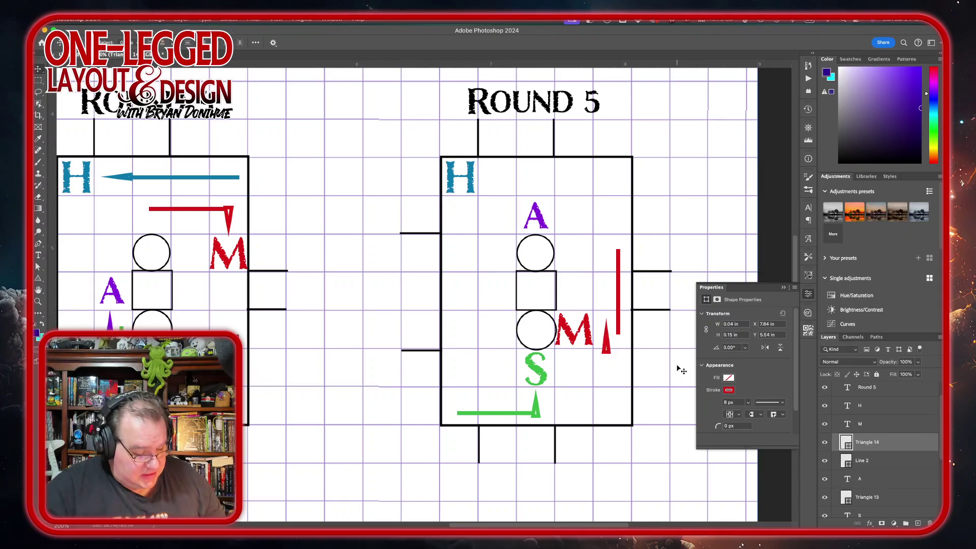
{"action": "key", "text": "ctrl+t"}
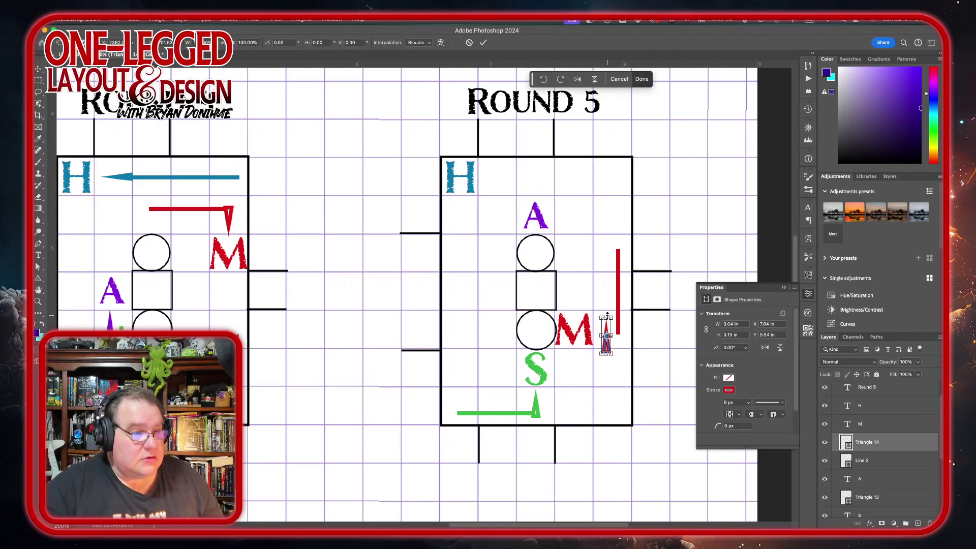
{"action": "left_click_drag", "start_coordinate": [606, 317], "coordinate": [607, 321]}
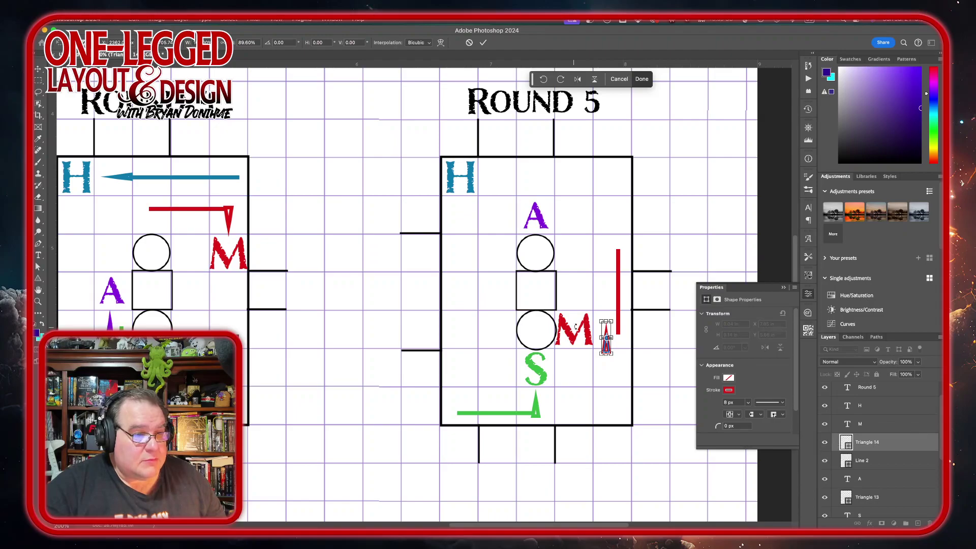
{"action": "left_click_drag", "start_coordinate": [593, 320], "coordinate": [576, 352]}
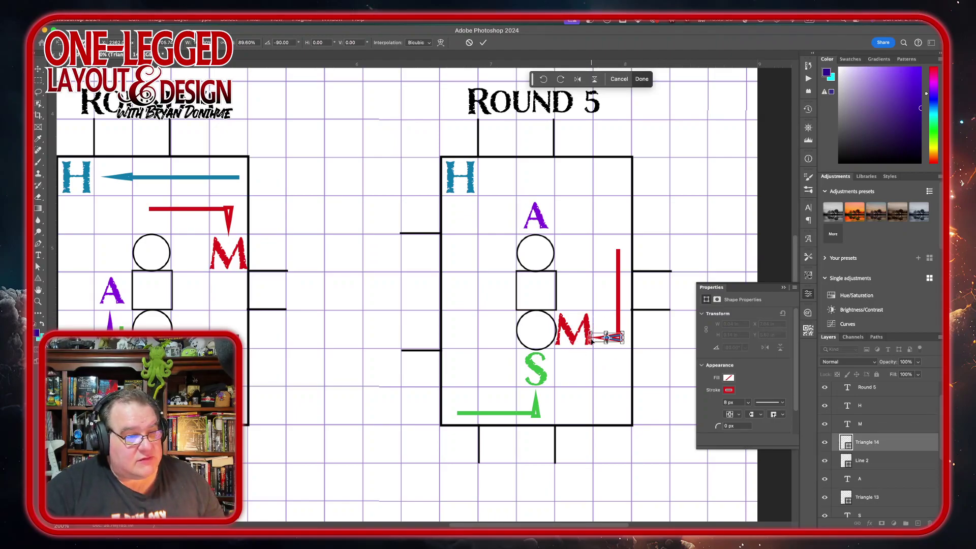
{"action": "left_click_drag", "start_coordinate": [588, 337], "coordinate": [618, 332]}
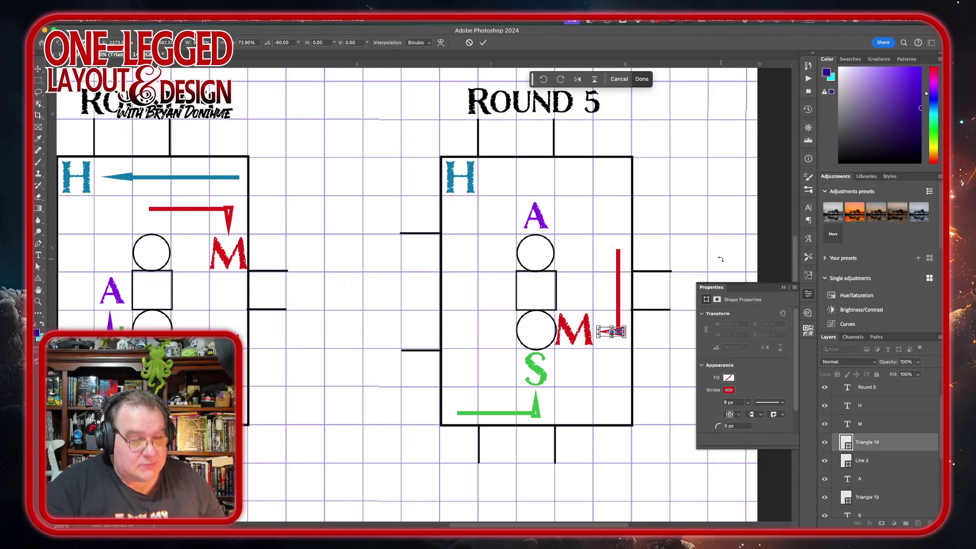
{"action": "key", "text": "Left"}
{"action": "key", "text": "Left"}
{"action": "key", "text": "Left"}
{"action": "key", "text": "Left"}
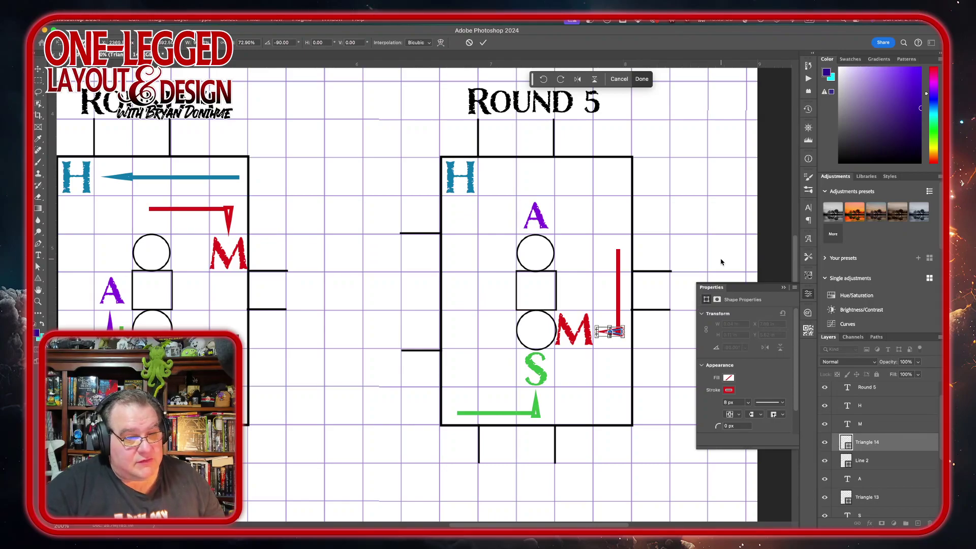
{"action": "key", "text": "Return"}
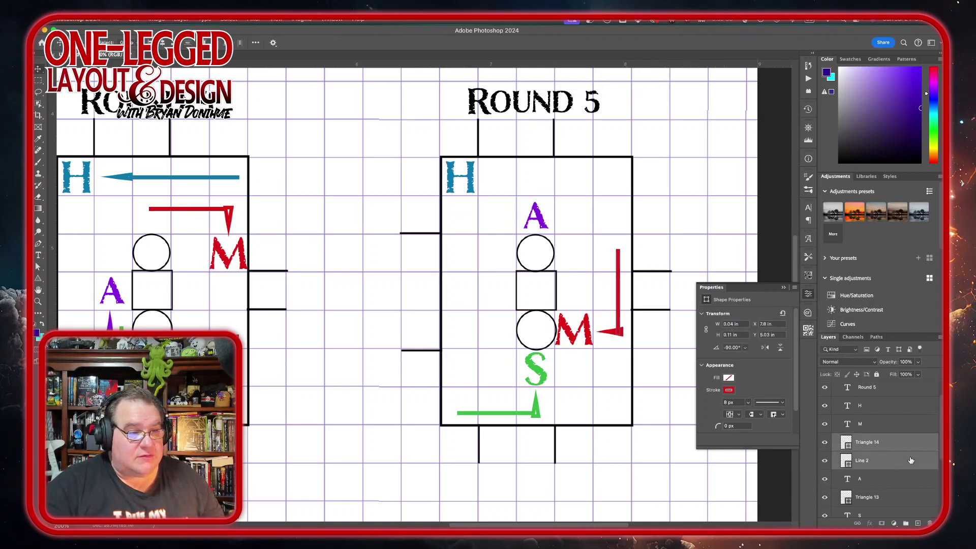
Merge the red arrowhead triangle and the red vertical line into one shape.
{"action": "right_click", "coordinate": [911, 460]}
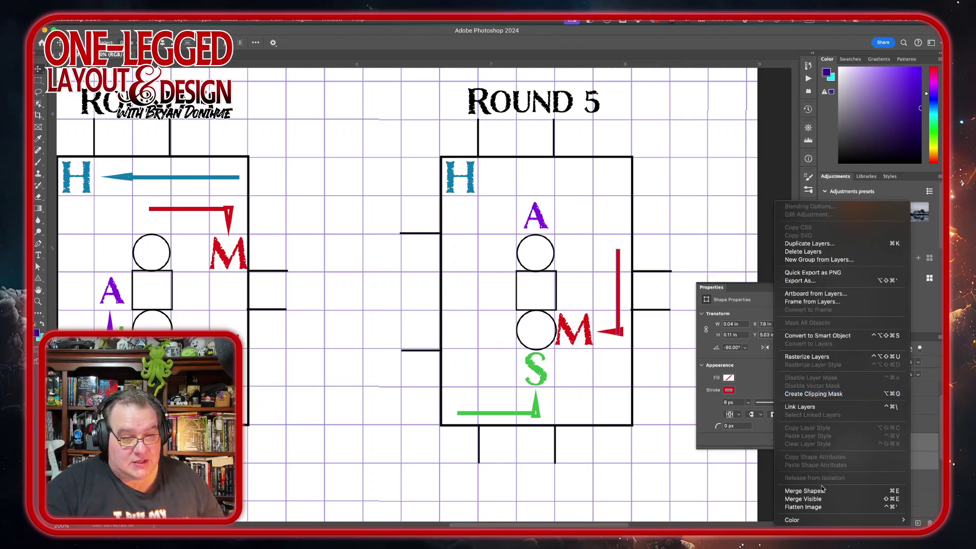
{"action": "left_click", "coordinate": [821, 492]}
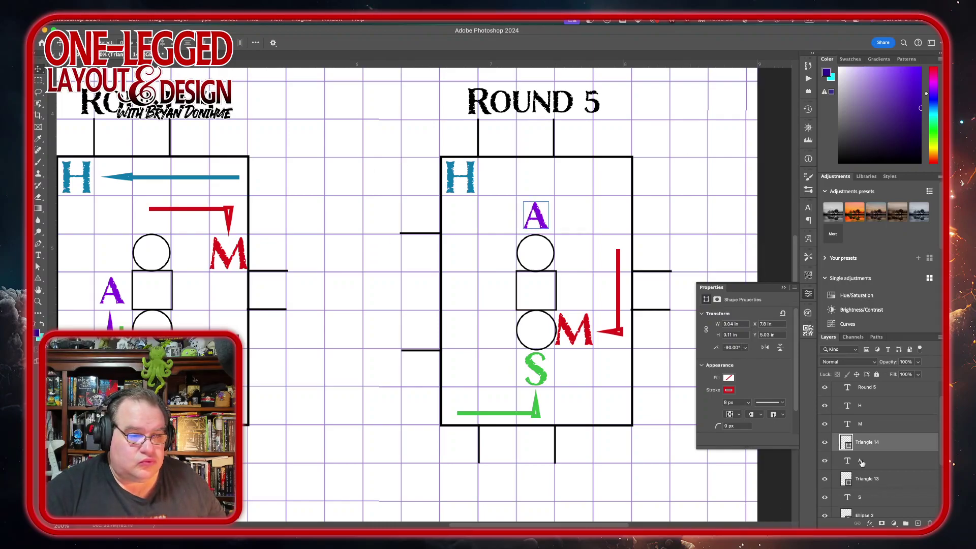
Draw a vertical line about 0.6 in long left of the A and upper circle, layered just above the M, with a purple stroke.
{"action": "left_click", "coordinate": [889, 432]}
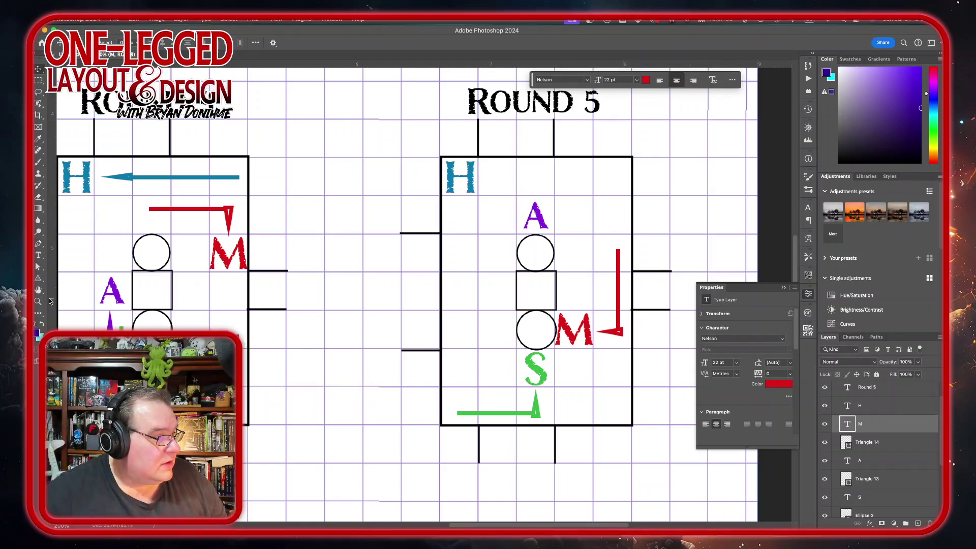
{"action": "left_click", "coordinate": [39, 282]}
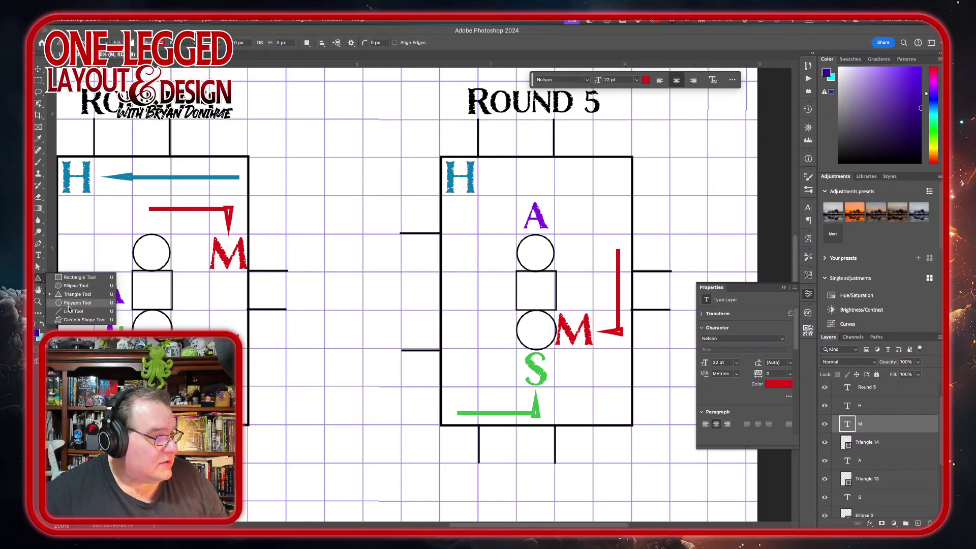
{"action": "left_click", "coordinate": [71, 311]}
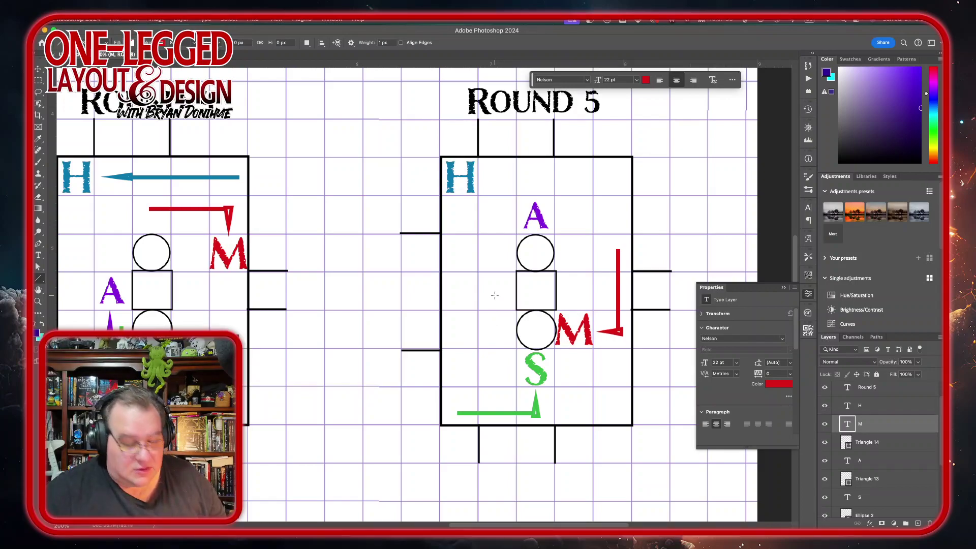
{"action": "left_click_drag", "start_coordinate": [495, 295], "coordinate": [495, 215]}
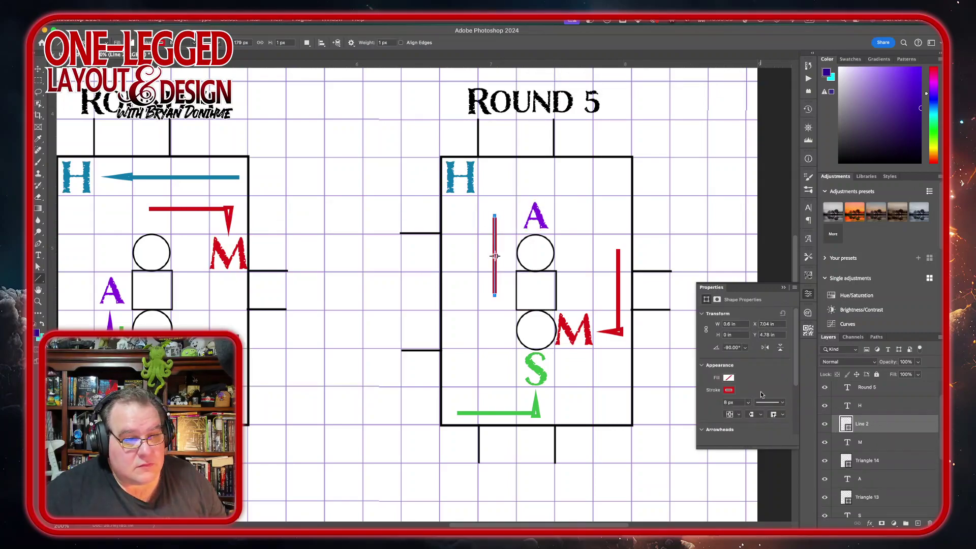
{"action": "left_click", "coordinate": [728, 390]}
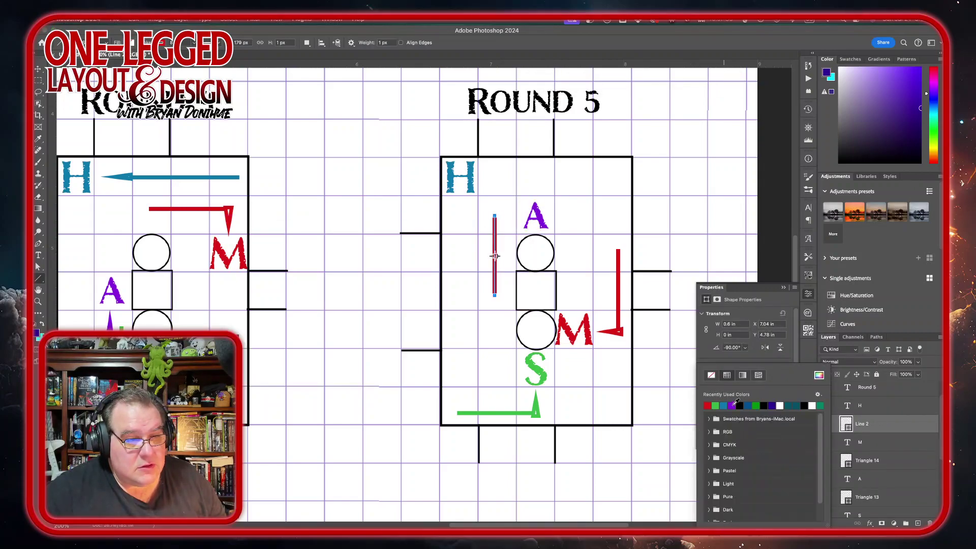
{"action": "left_click", "coordinate": [732, 405]}
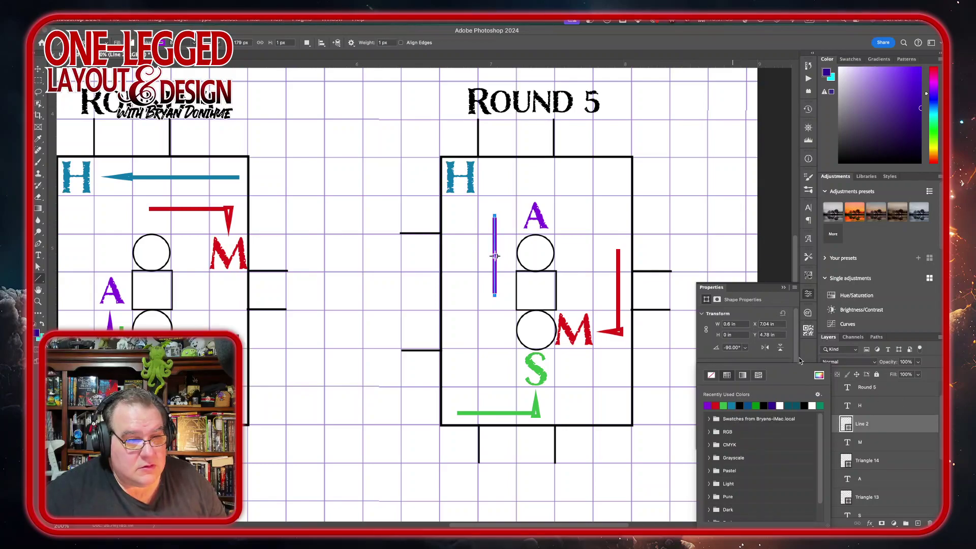
{"action": "left_click", "coordinate": [893, 422]}
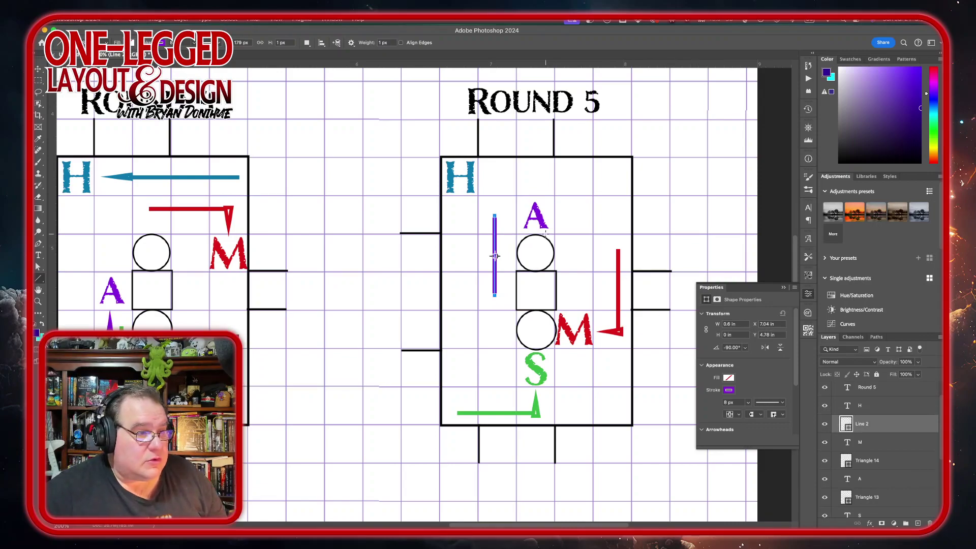
Nudge the purple vertical line slightly left of where it was drawn, to X 7 in.
{"action": "left_click", "coordinate": [39, 68]}
{"action": "key", "text": "shift+Left"}
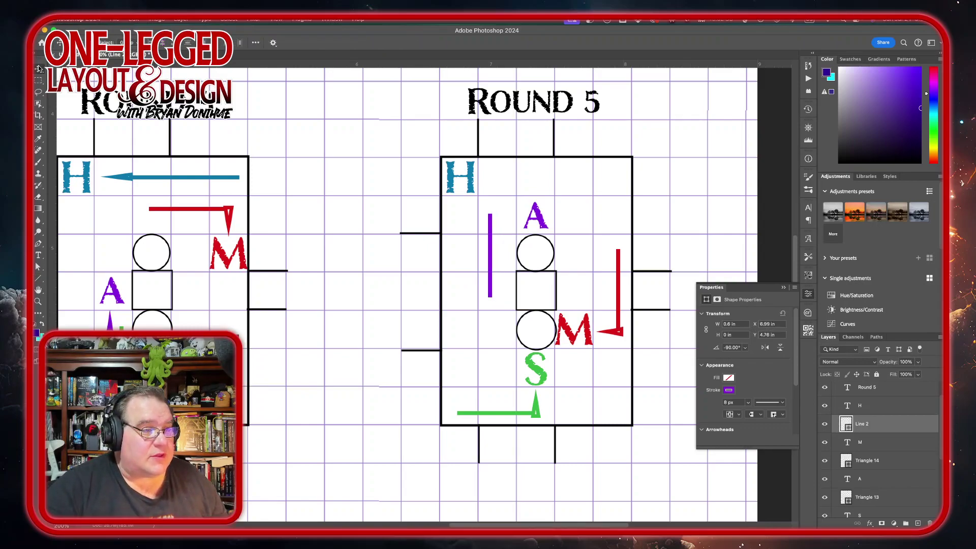
{"action": "key", "text": "Right"}
{"action": "key", "text": "Right"}
{"action": "key", "text": "Right"}
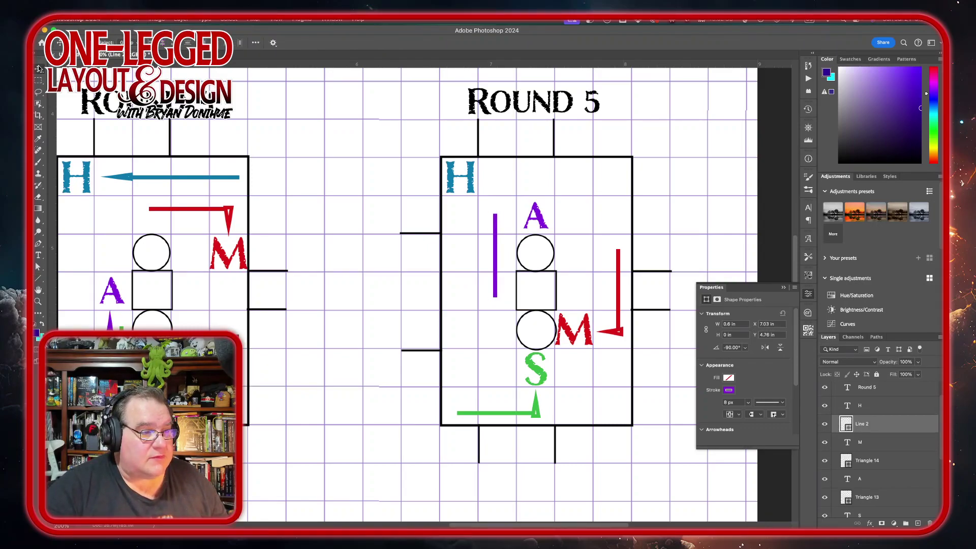
{"action": "key", "text": "Left"}
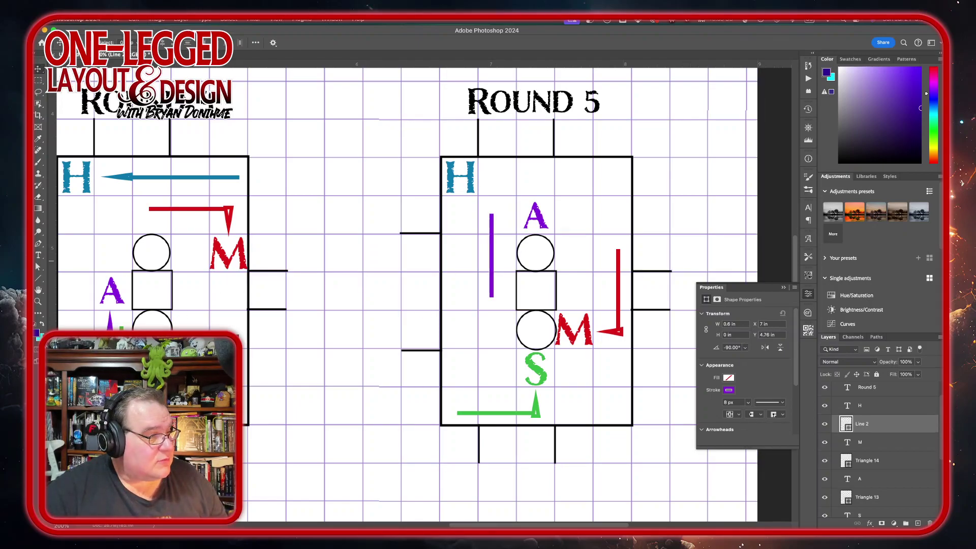
Draw a narrow purple triangle about 0.05 by 0.17 in, above the purple line between the H and the A.
{"action": "left_click", "coordinate": [38, 278]}
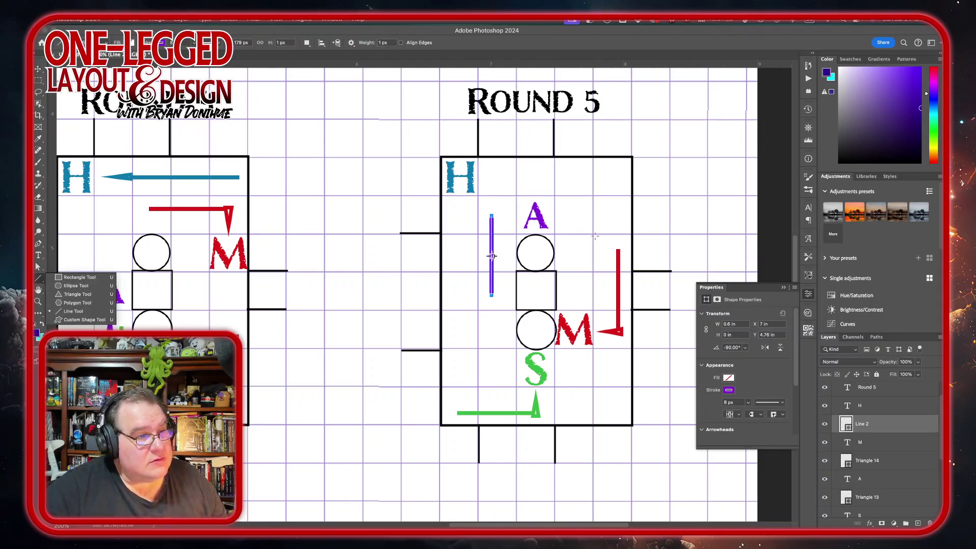
{"action": "left_click", "coordinate": [76, 294]}
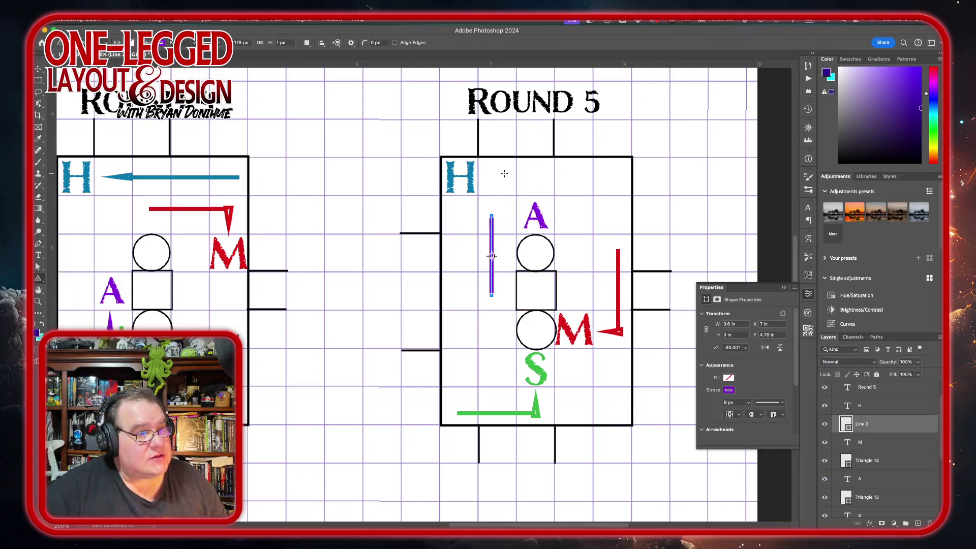
{"action": "left_click_drag", "start_coordinate": [504, 173], "coordinate": [511, 196]}
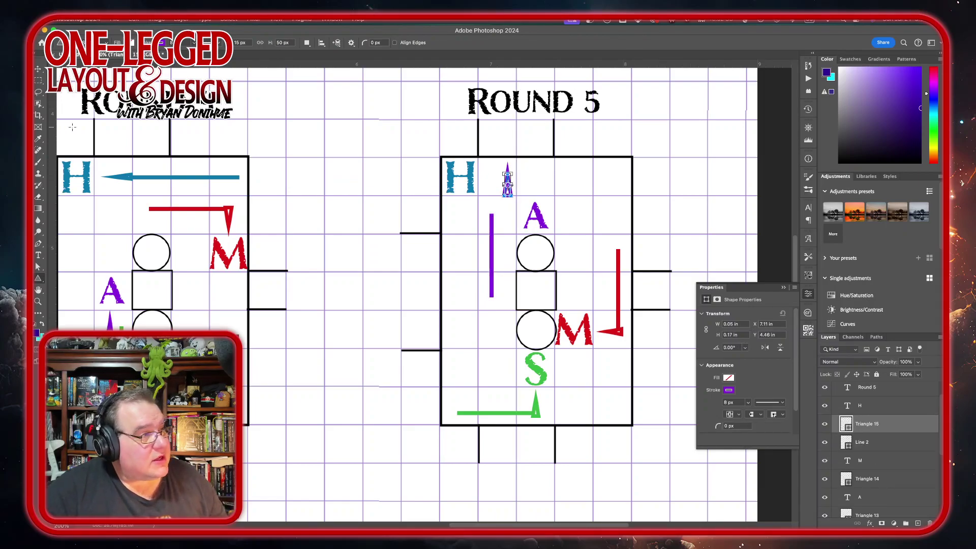
Rotate the purple triangle to 90° and place it on the line's upper end, pointing at the A.
{"action": "left_click", "coordinate": [38, 68]}
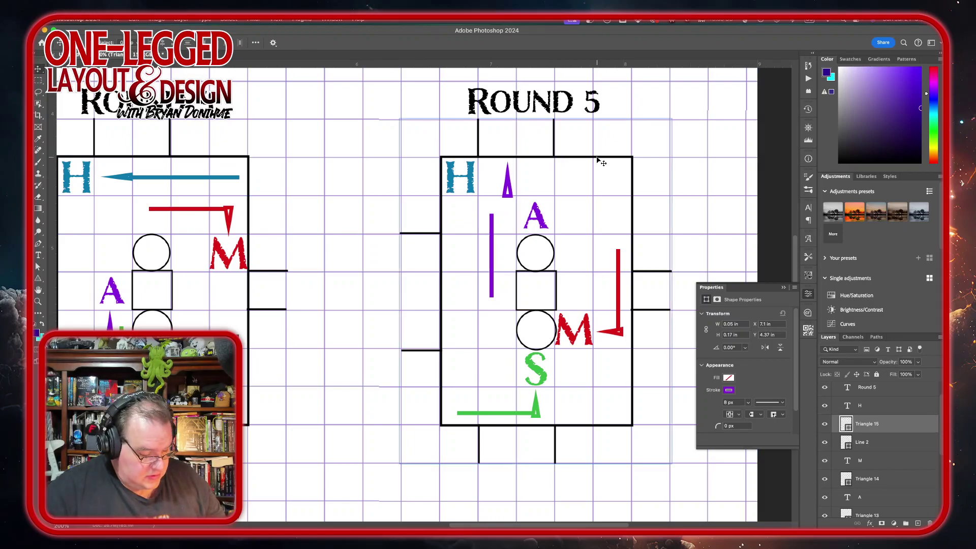
{"action": "key", "text": "super+t"}
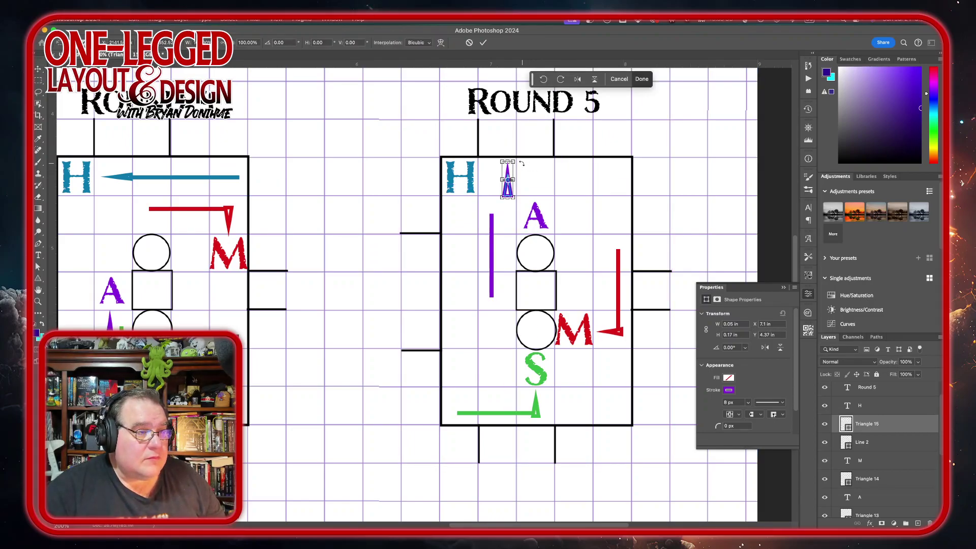
{"action": "left_click_drag", "start_coordinate": [522, 166], "coordinate": [493, 218]}
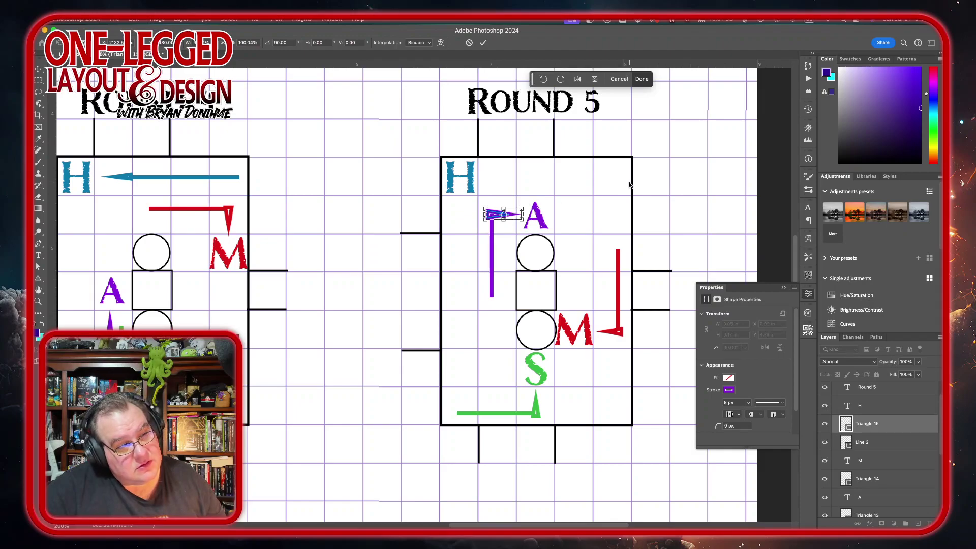
Shift the purple arrowhead and line together slightly right, and merge them into one shape.
{"action": "left_click", "coordinate": [906, 445], "text": "shift"}
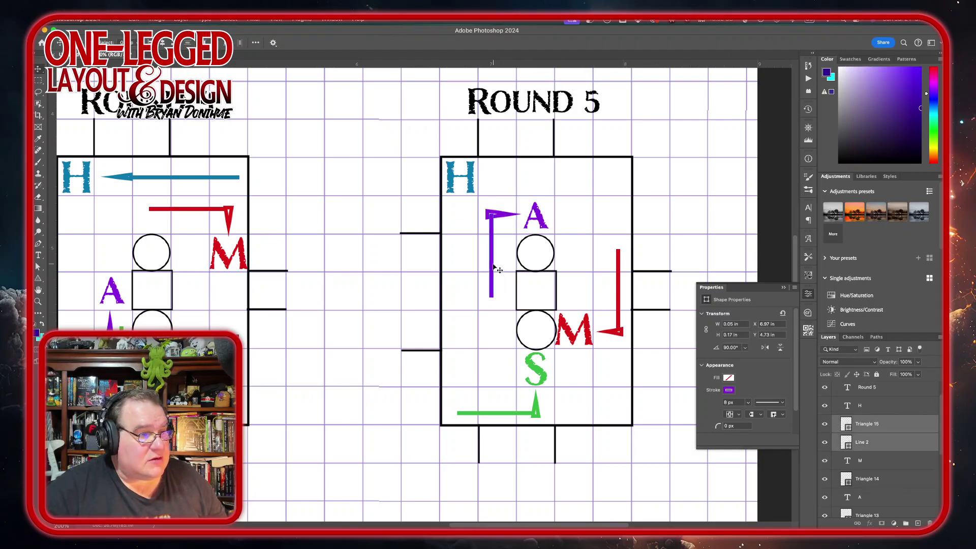
{"action": "left_click_drag", "start_coordinate": [493, 266], "coordinate": [494, 265]}
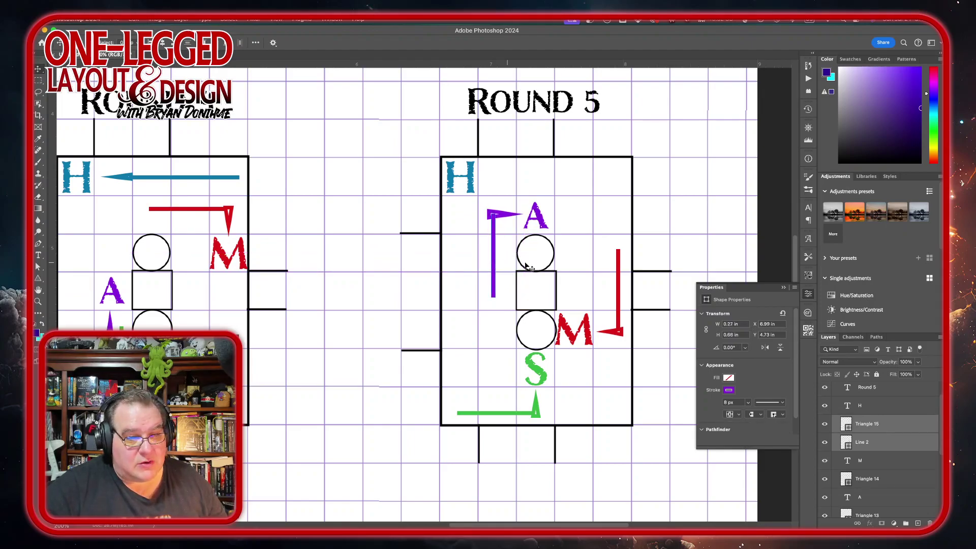
{"action": "right_click", "coordinate": [916, 422]}
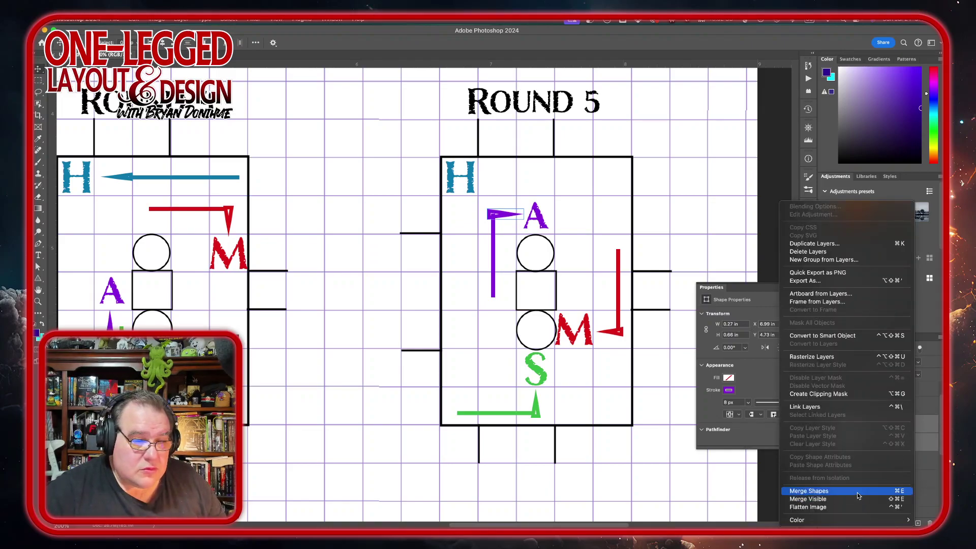
{"action": "key", "text": "Escape"}
{"action": "key", "text": "super+e"}
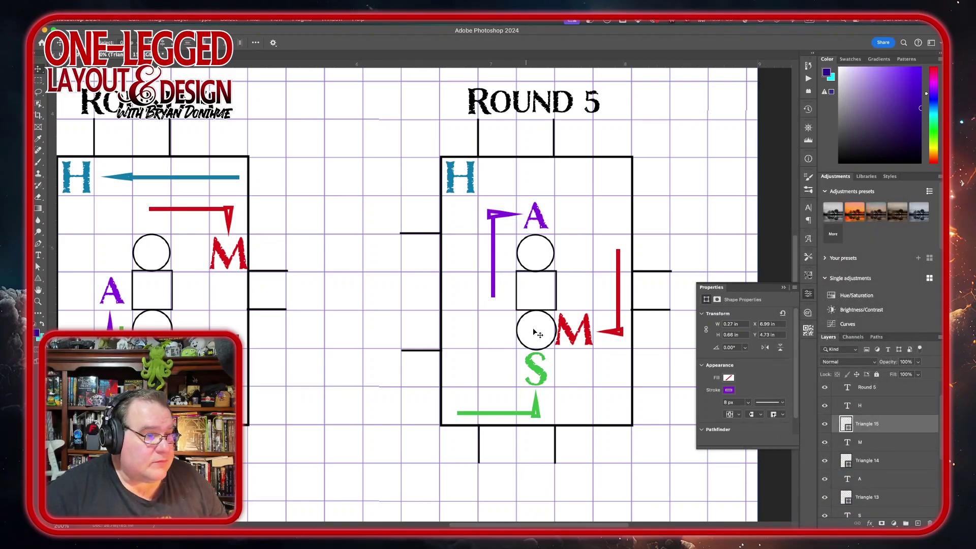
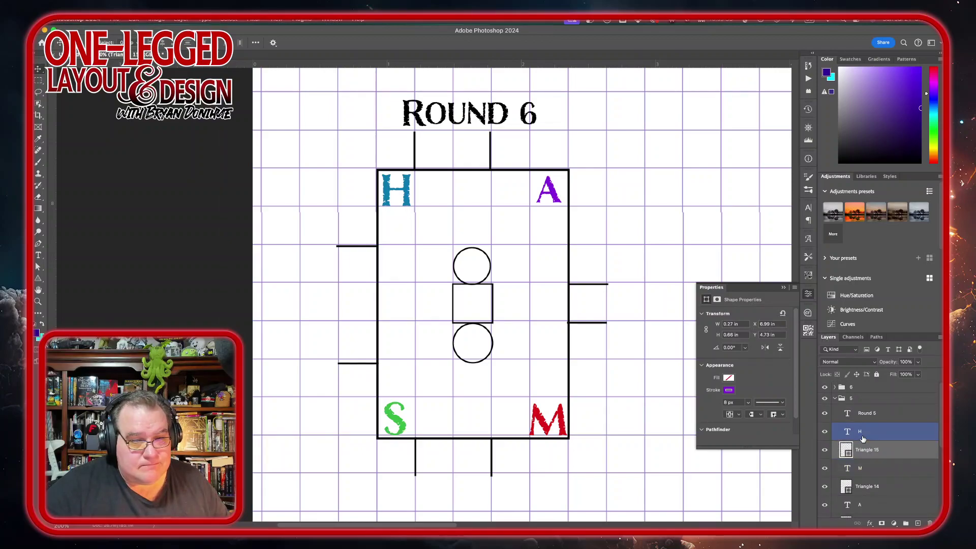
Convert the Round 6 room shapes, from Ellipse 2 through Rectangle 1 in group 6, to one smart object.
{"action": "left_click", "coordinate": [838, 401]}
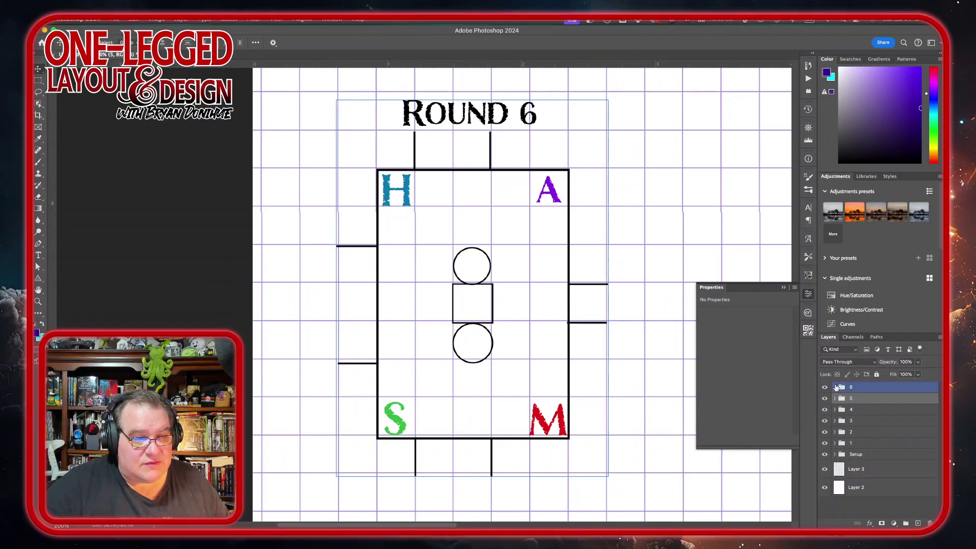
{"action": "left_click", "coordinate": [834, 387]}
{"action": "left_click", "coordinate": [867, 401]}
{"action": "left_click", "coordinate": [894, 493]}
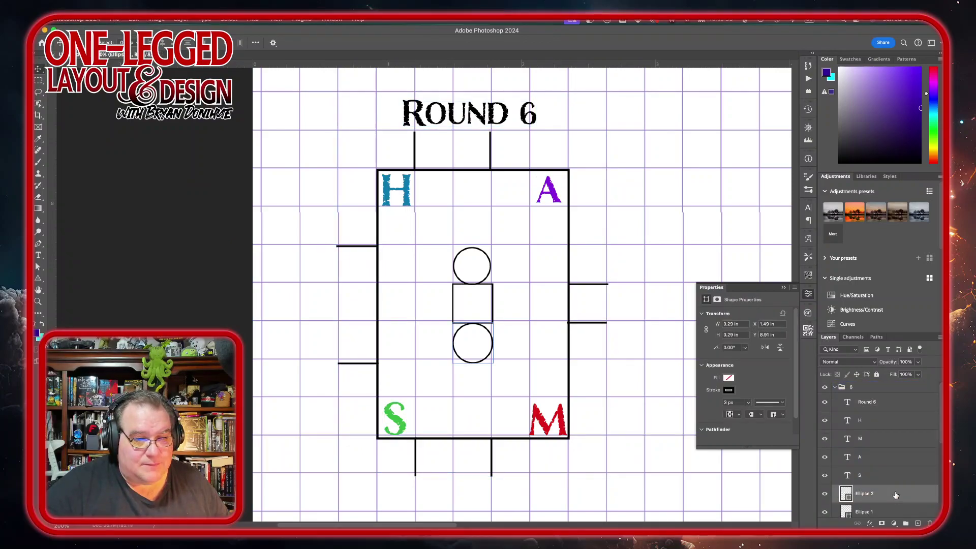
{"action": "scroll", "coordinate": [916, 496], "scroll_direction": "down", "scroll_amount": 3}
{"action": "left_click", "coordinate": [916, 496]}
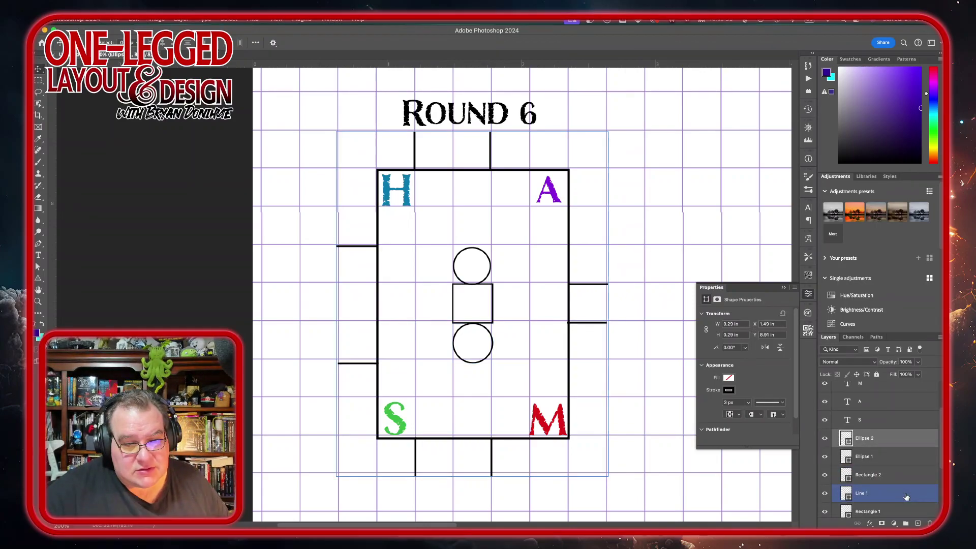
{"action": "scroll", "coordinate": [910, 490], "scroll_direction": "down", "scroll_amount": 2}
{"action": "left_click", "coordinate": [903, 487]}
{"action": "left_click", "coordinate": [904, 479], "text": "shift"}
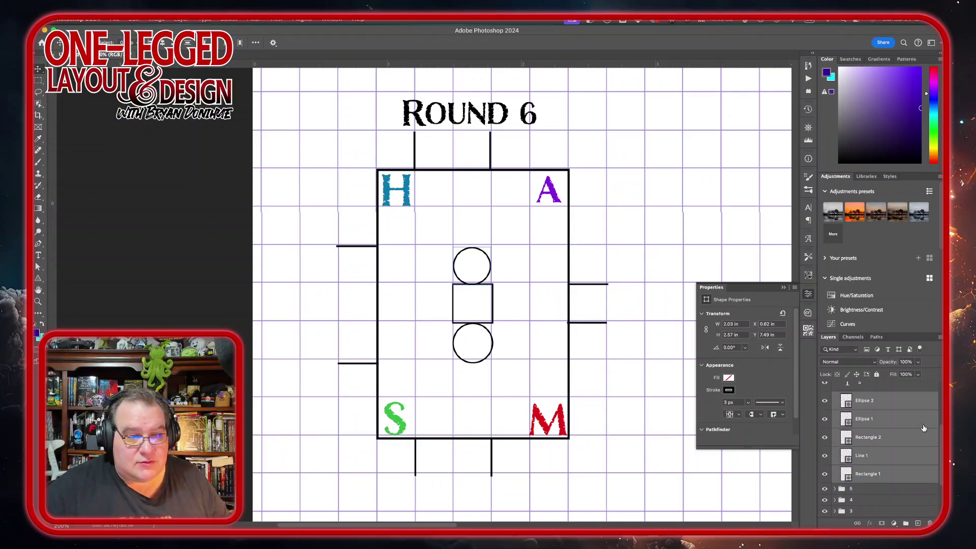
{"action": "left_click_drag", "start_coordinate": [924, 428], "coordinate": [919, 511]}
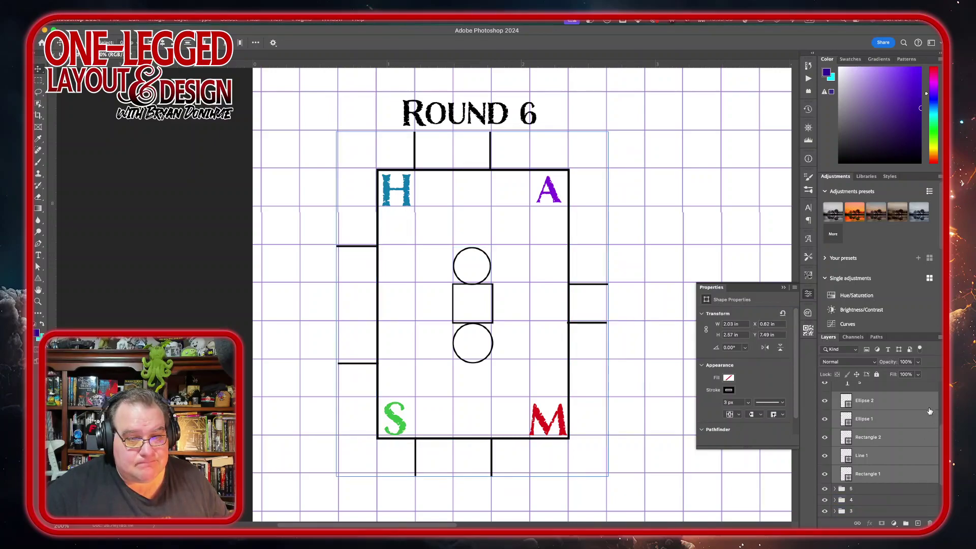
{"action": "right_click", "coordinate": [911, 407]}
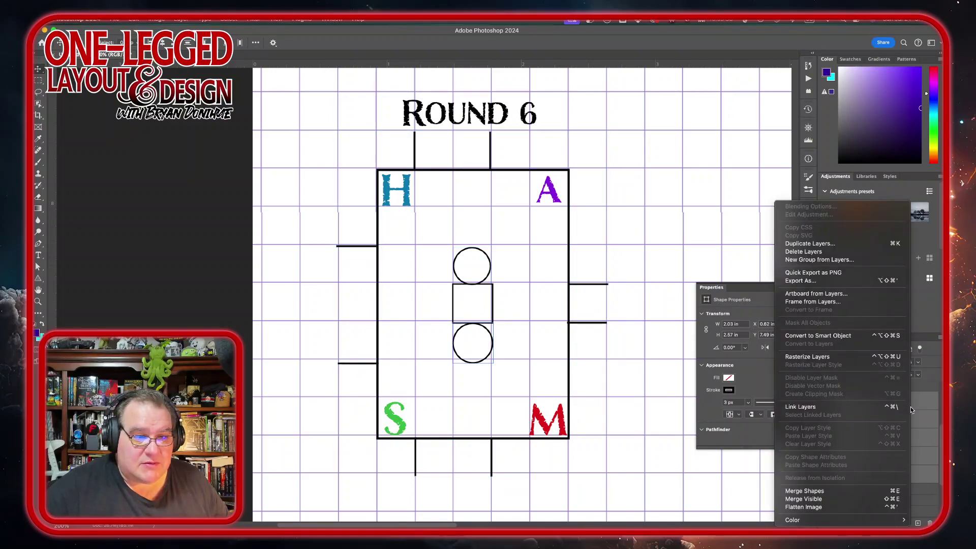
{"action": "left_click", "coordinate": [852, 336]}
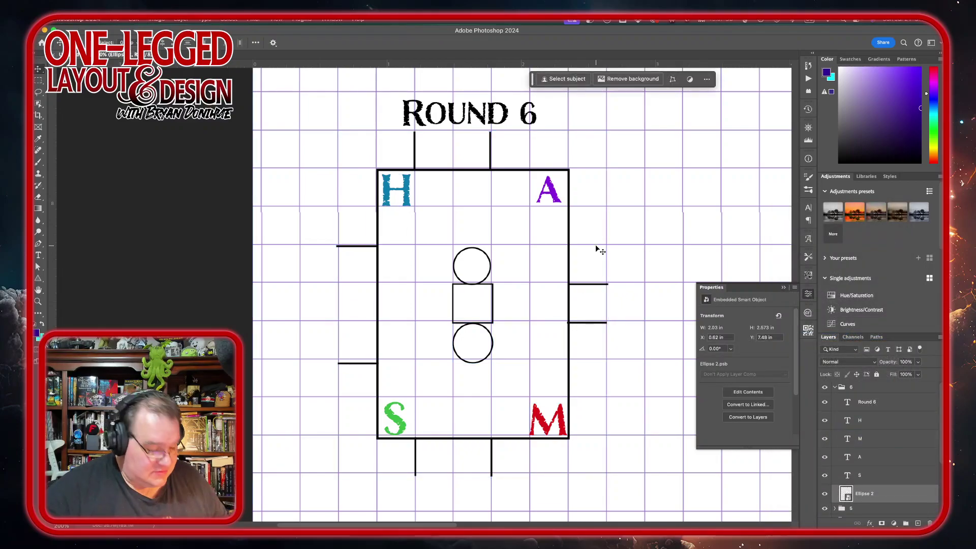
Nudge the Round 6 room smart object up to X 0.62 in, Y 7.46 in to line it up with the grid.
{"action": "key", "text": "Up"}
{"action": "key", "text": "Up"}
{"action": "key", "text": "Up"}
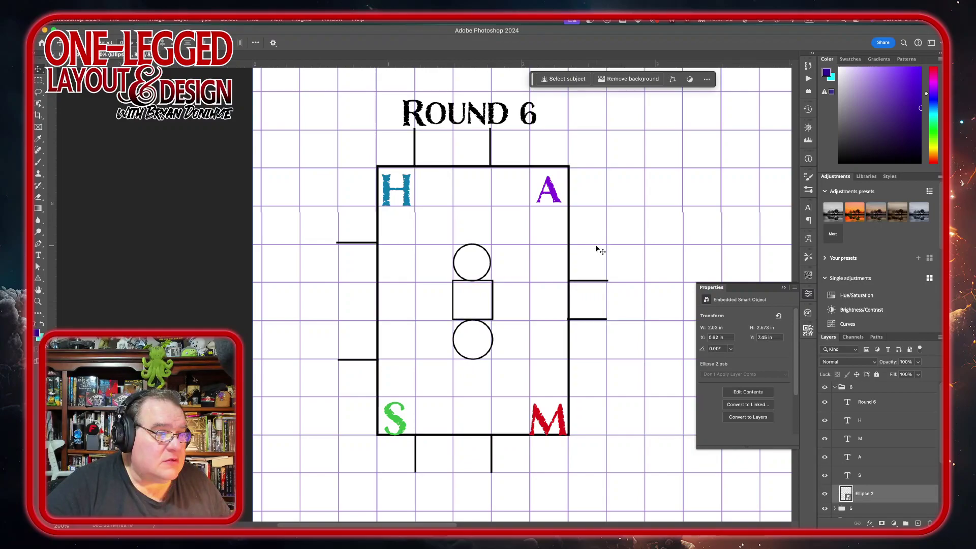
{"action": "key", "text": "Left"}
{"action": "key", "text": "Left"}
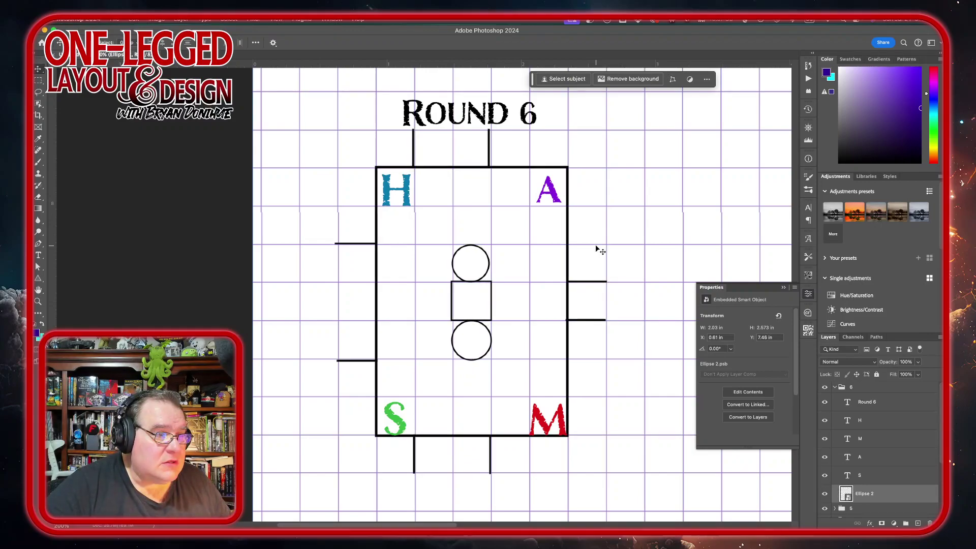
{"action": "key", "text": "Down"}
{"action": "key", "text": "Up"}
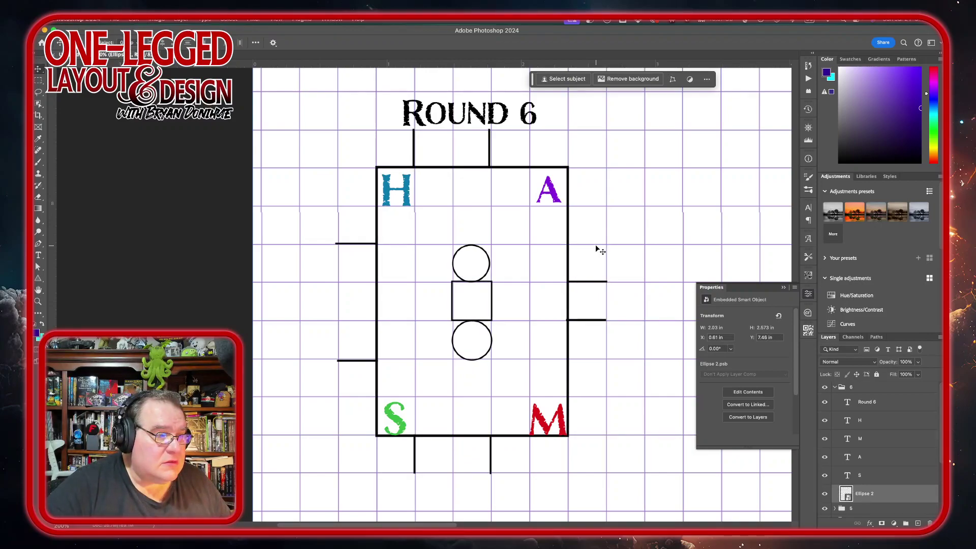
{"action": "key", "text": "Down"}
{"action": "key", "text": "Right"}
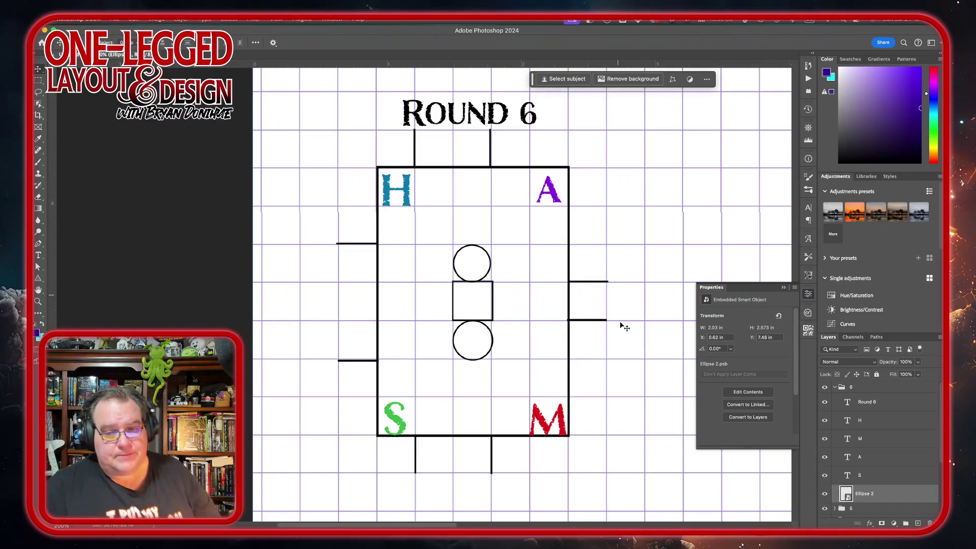
Shift the S and H letters of Round 6 slightly up to fit their corners of the moved room.
{"action": "left_click", "coordinate": [879, 475]}
{"action": "left_click_drag", "start_coordinate": [398, 418], "coordinate": [398, 416]}
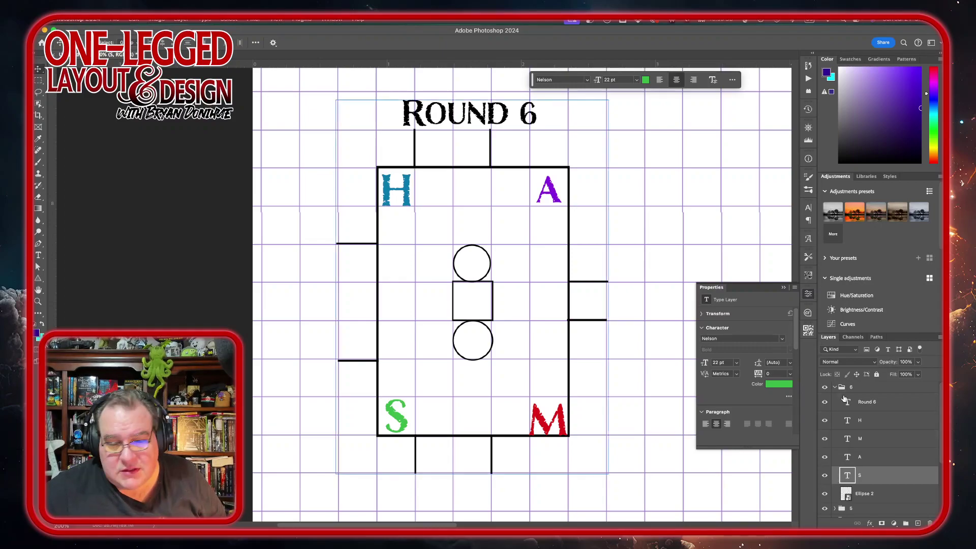
{"action": "left_click", "coordinate": [897, 425]}
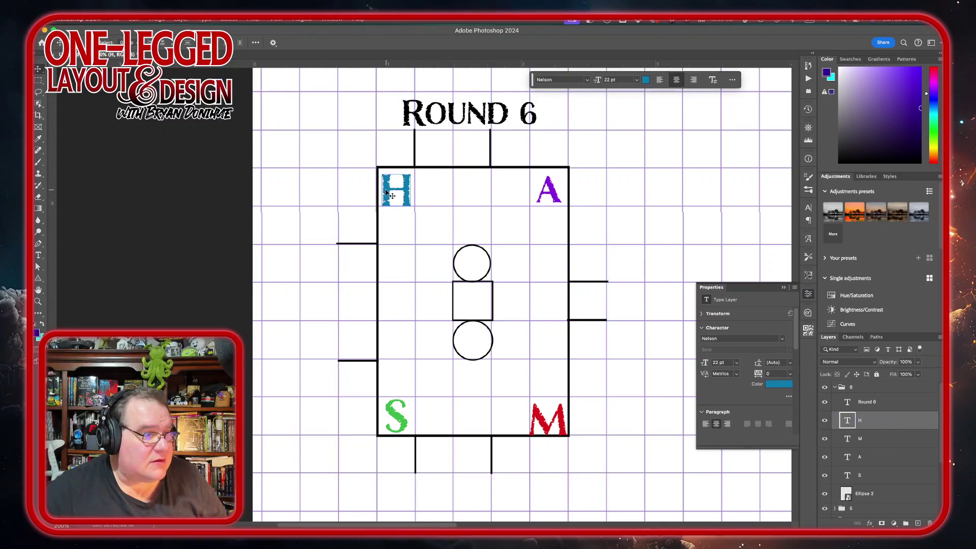
{"action": "left_click_drag", "start_coordinate": [385, 189], "coordinate": [386, 190]}
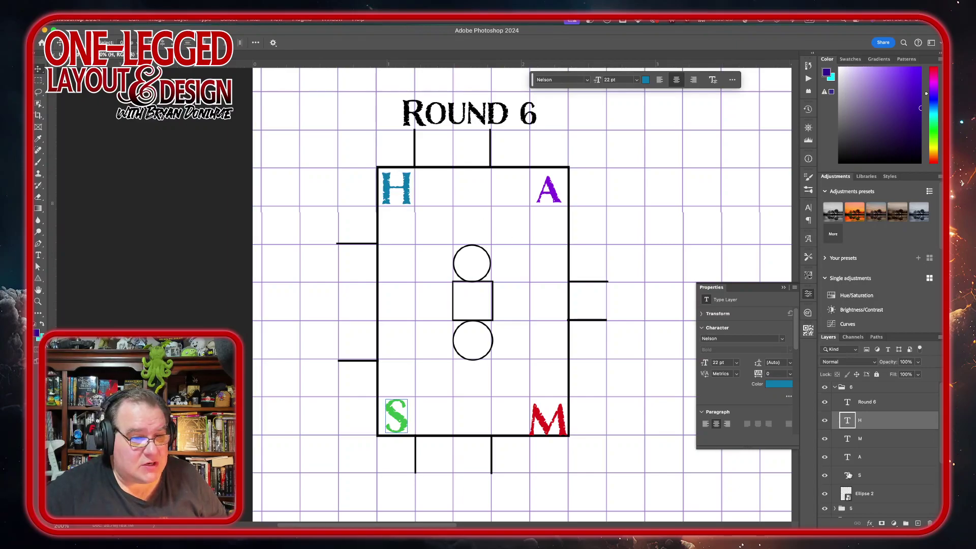
Shift the A and M letters of Round 6 slightly up to fit their corners of the room.
{"action": "left_click", "coordinate": [892, 445]}
{"action": "left_click", "coordinate": [892, 457]}
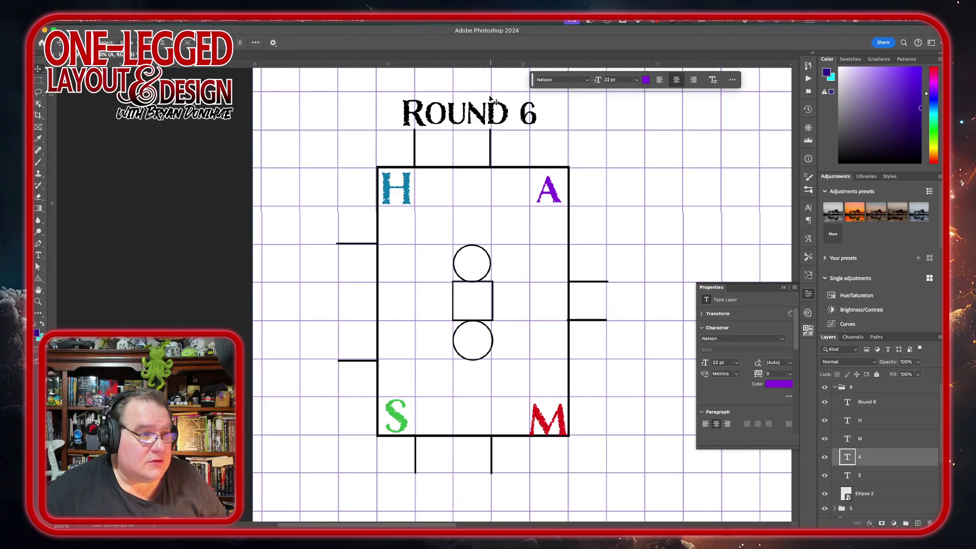
{"action": "left_click_drag", "start_coordinate": [552, 190], "coordinate": [553, 189]}
{"action": "left_click", "coordinate": [884, 421]}
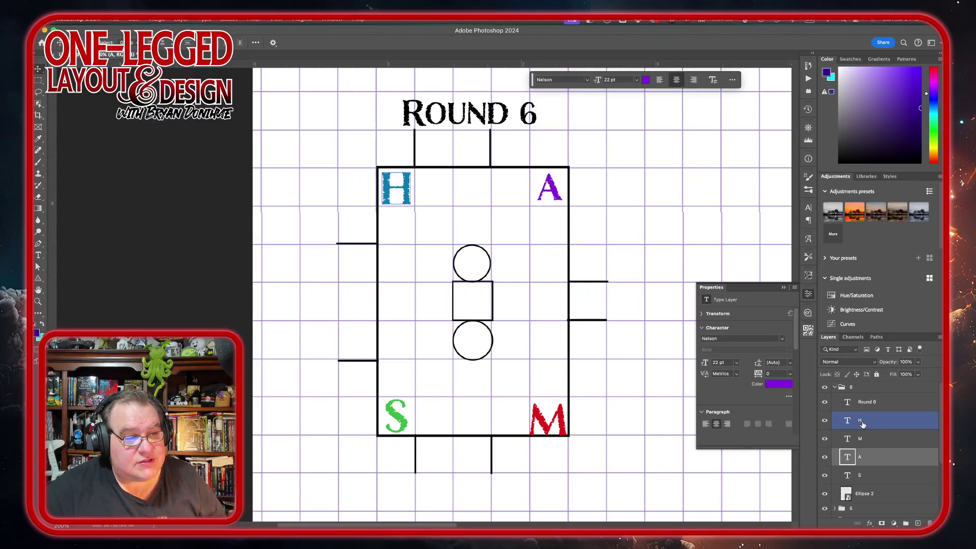
{"action": "left_click", "coordinate": [885, 438]}
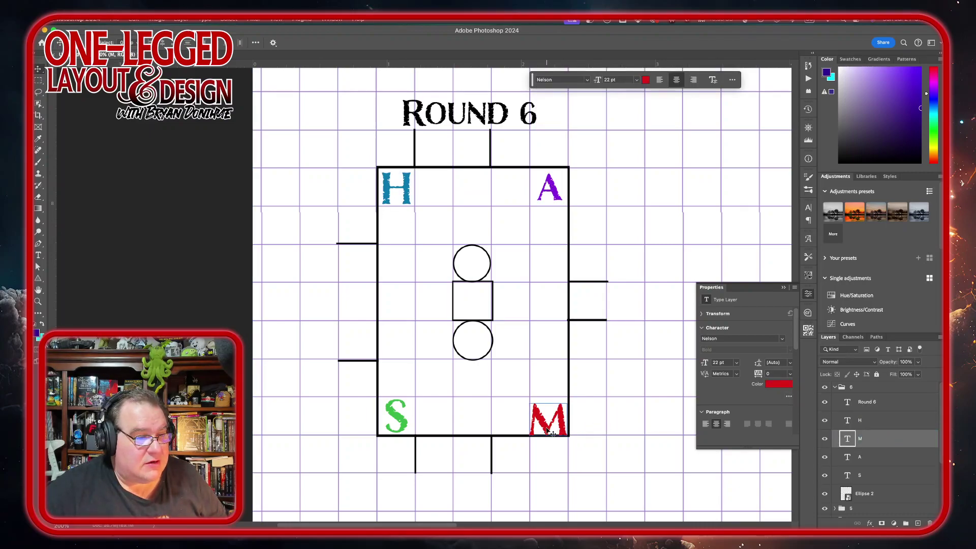
{"action": "left_click_drag", "start_coordinate": [549, 431], "coordinate": [548, 428]}
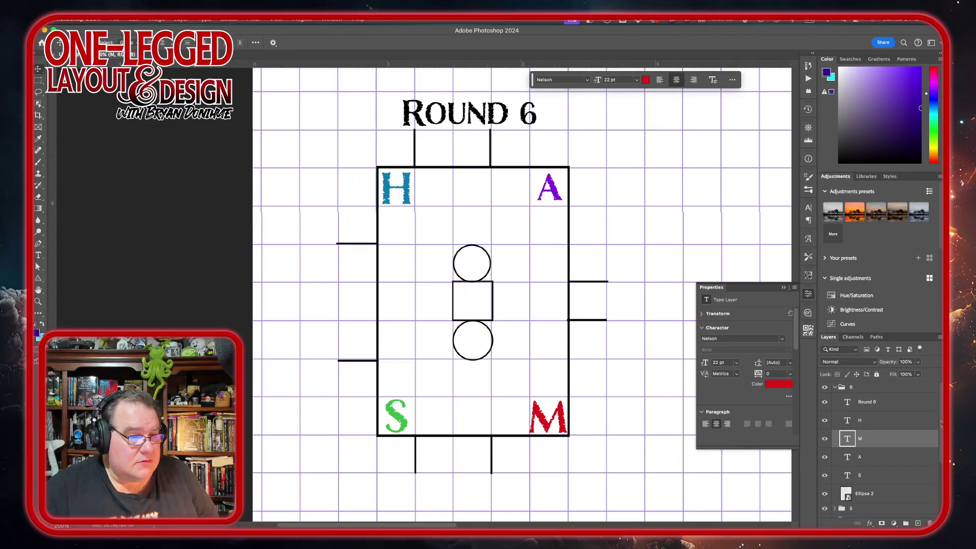
Draw a horizontal purple line about 0.57 in long above the S, layered just above it, and raise it to Y 9.25 in.
{"action": "left_click", "coordinate": [891, 477]}
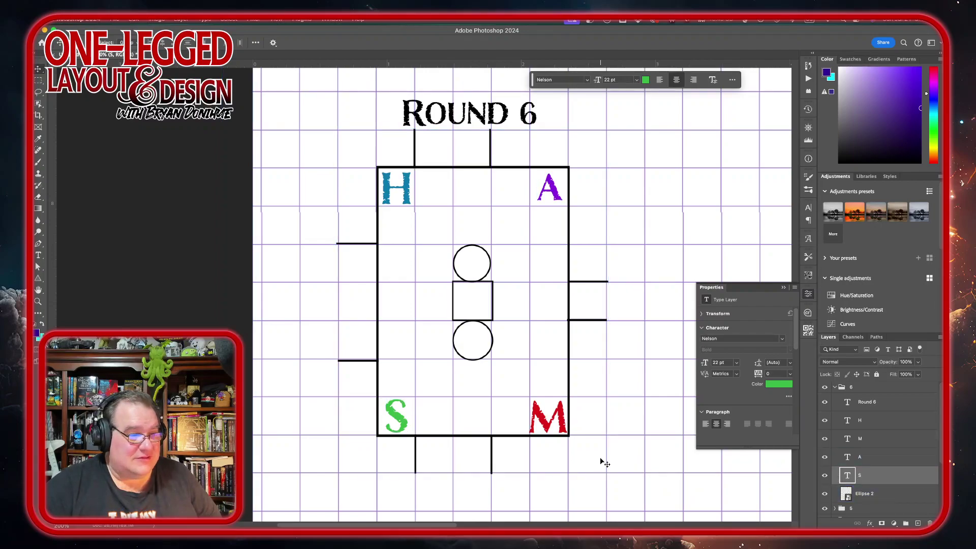
{"action": "mouse_move", "coordinate": [600, 528]}
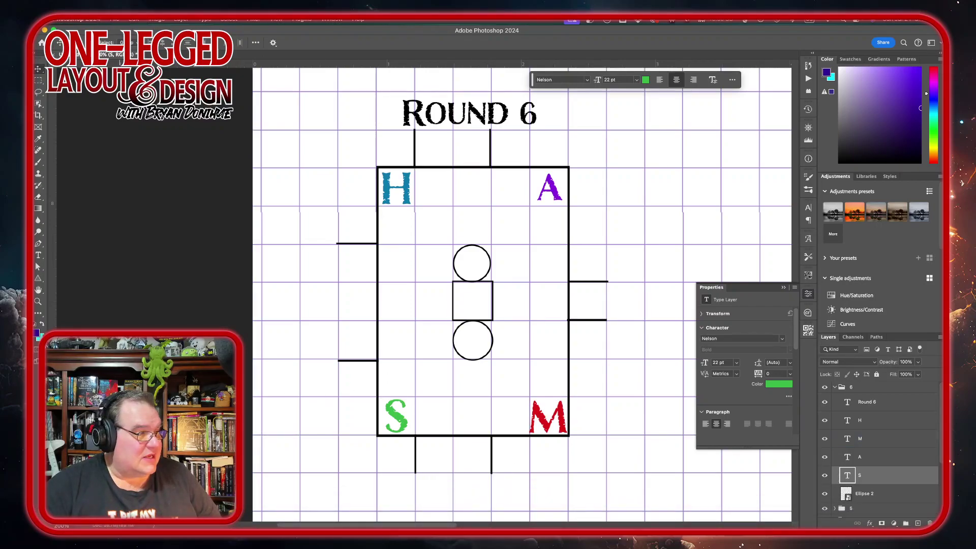
{"action": "left_click", "coordinate": [37, 278]}
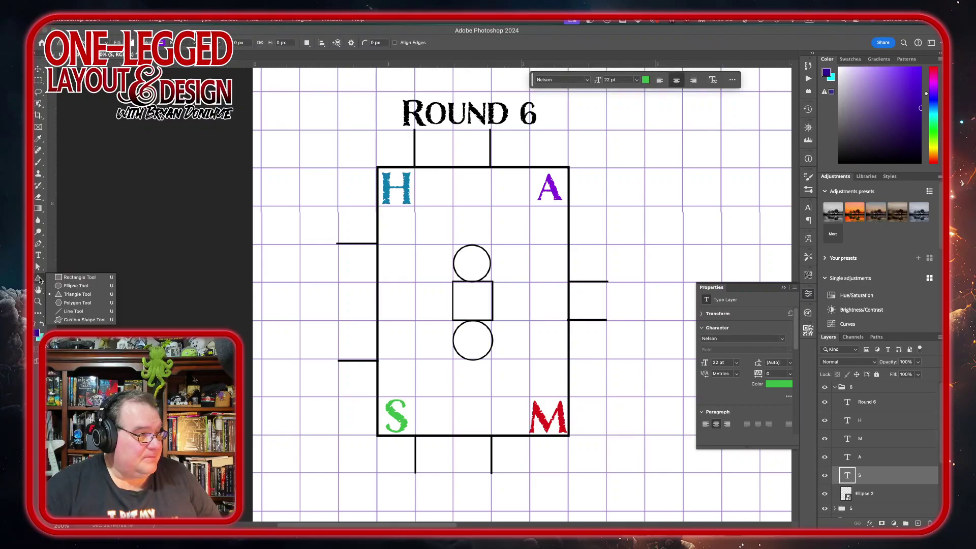
{"action": "left_click", "coordinate": [70, 311]}
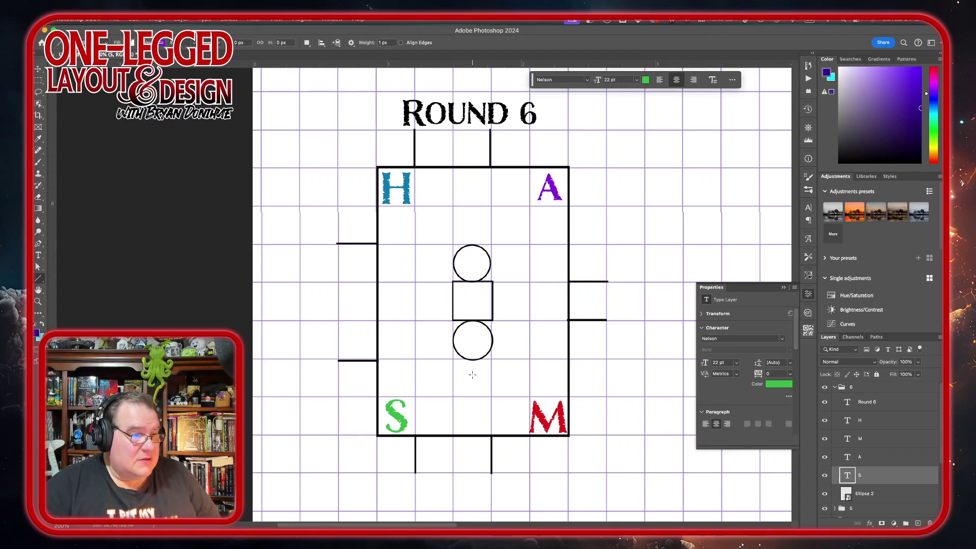
{"action": "left_click_drag", "start_coordinate": [472, 374], "coordinate": [396, 365]}
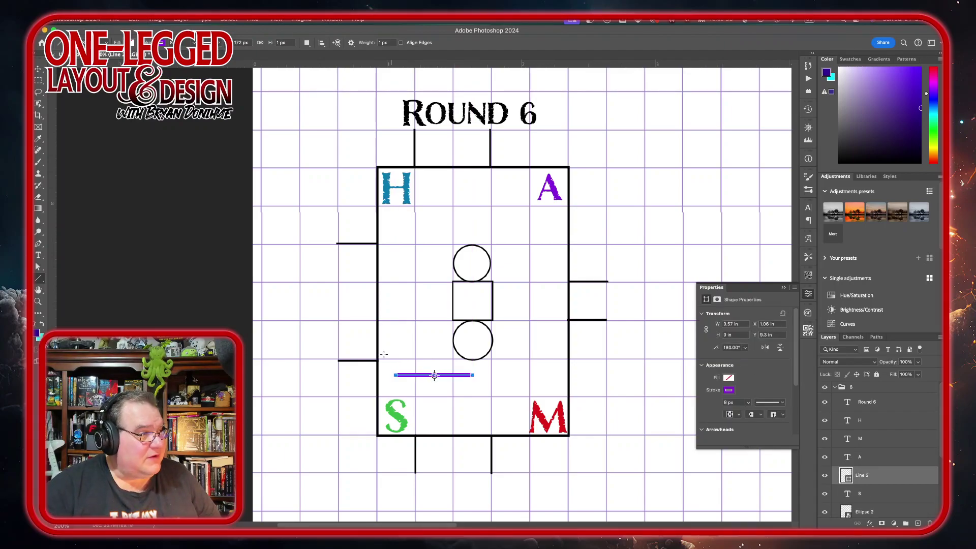
{"action": "left_click", "coordinate": [39, 69]}
{"action": "key", "text": "shift+Up"}
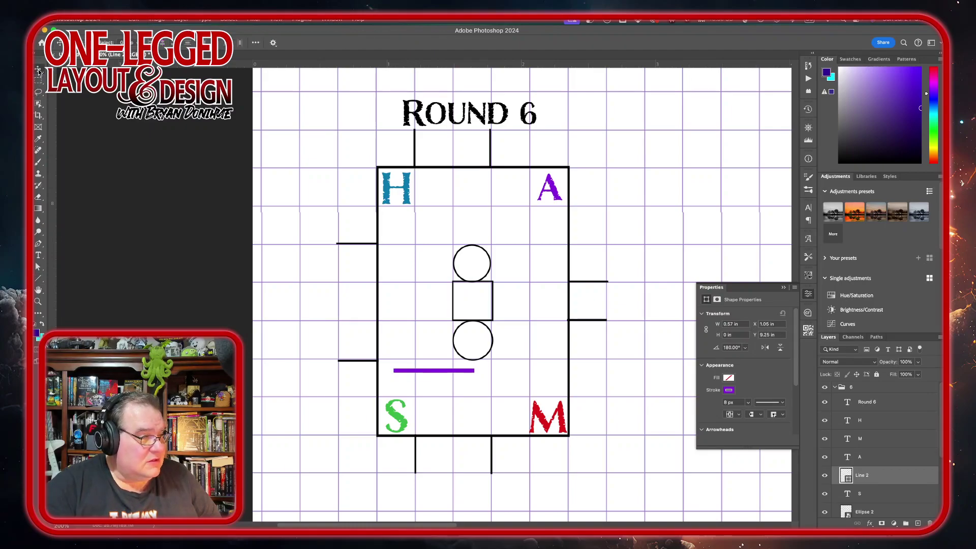
Lower the purple line above the S to Y 9.26 in and change its stroke to the green of the S.
{"action": "key", "text": "Down"}
{"action": "key", "text": "Down"}
{"action": "key", "text": "Down"}
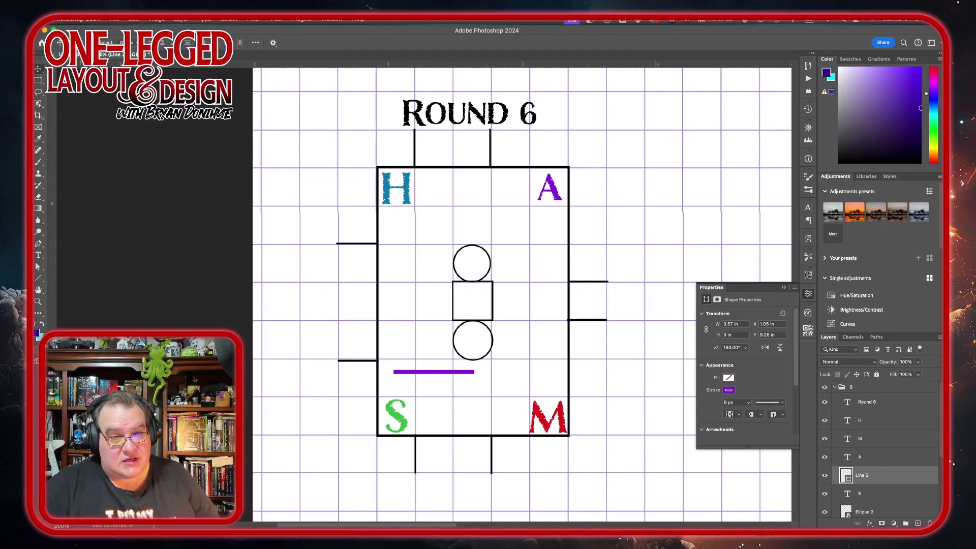
{"action": "left_click", "coordinate": [936, 443]}
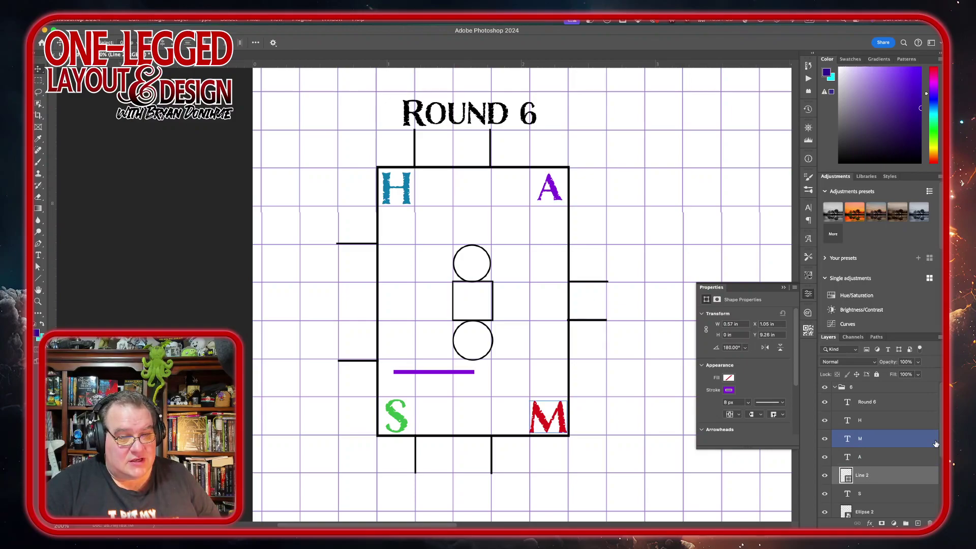
{"action": "left_click", "coordinate": [929, 457]}
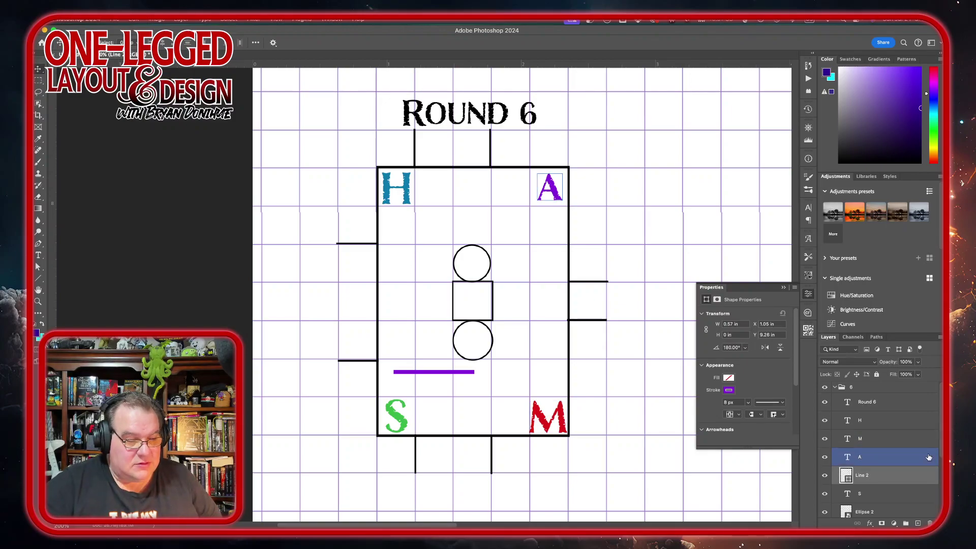
{"action": "left_click", "coordinate": [936, 476]}
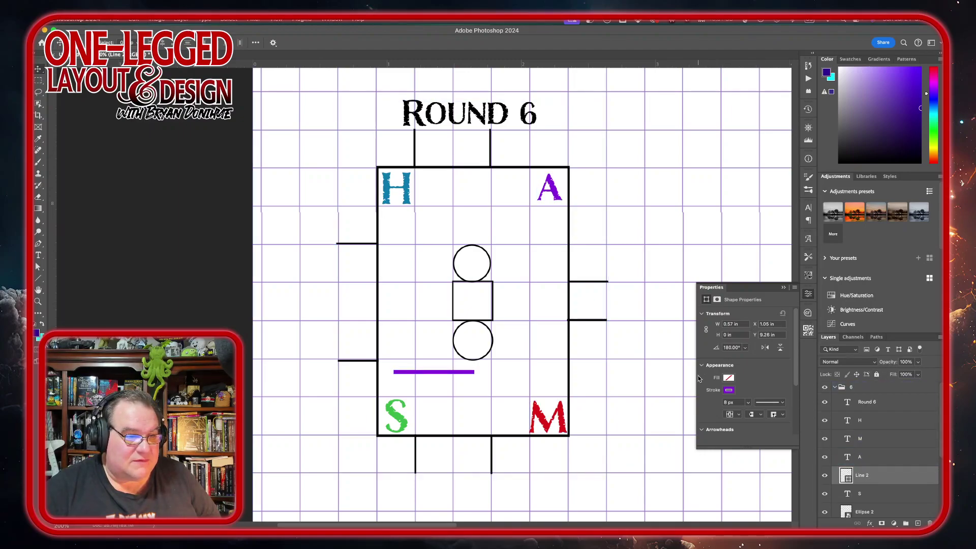
{"action": "left_click", "coordinate": [729, 390]}
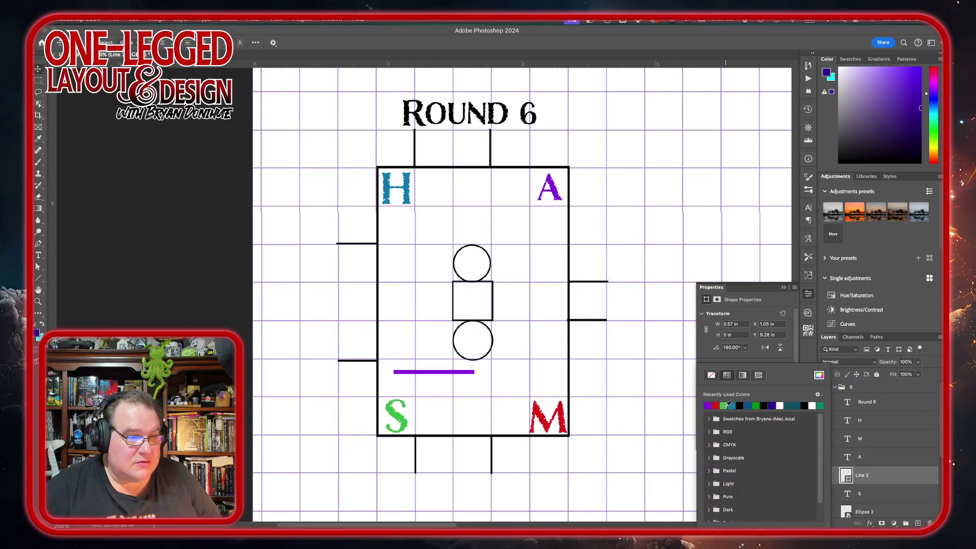
{"action": "left_click", "coordinate": [726, 405]}
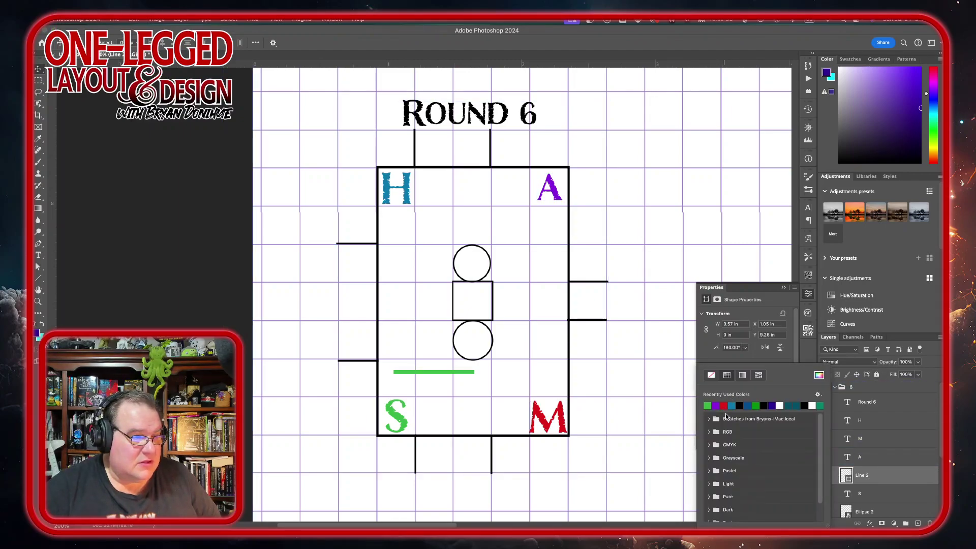
{"action": "left_click", "coordinate": [884, 478]}
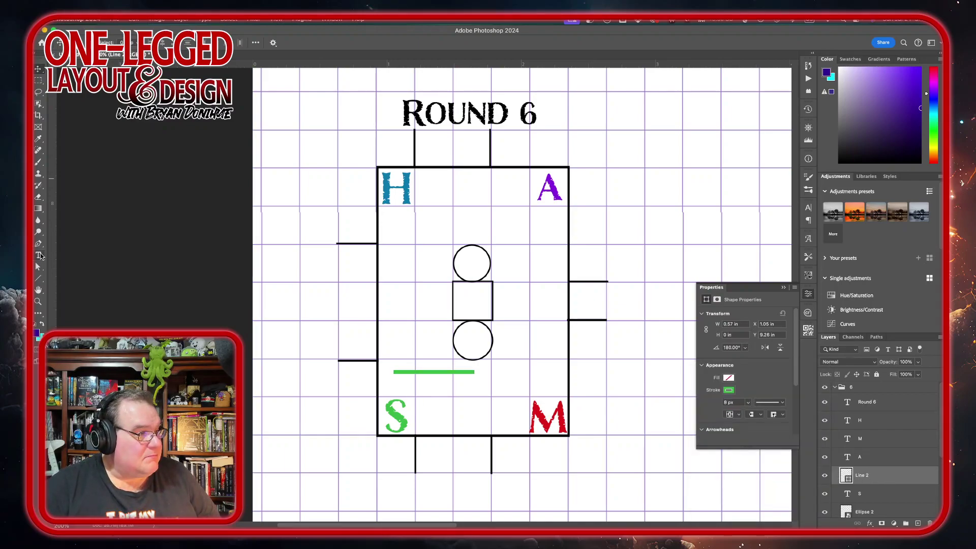
Draw a narrow green triangle about 0.06 in wide and 0.17 in high above the M, layered over the green line.
{"action": "left_click", "coordinate": [37, 278]}
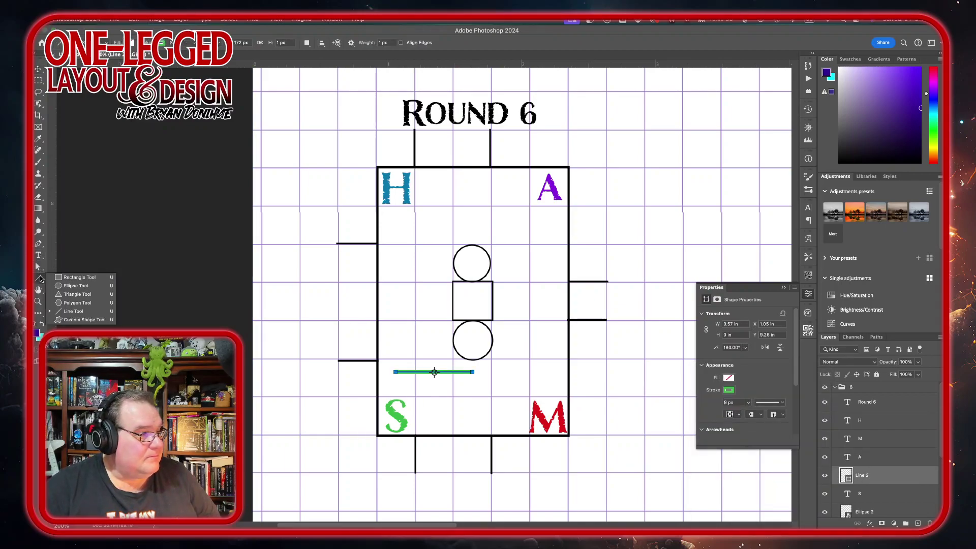
{"action": "left_click", "coordinate": [60, 294]}
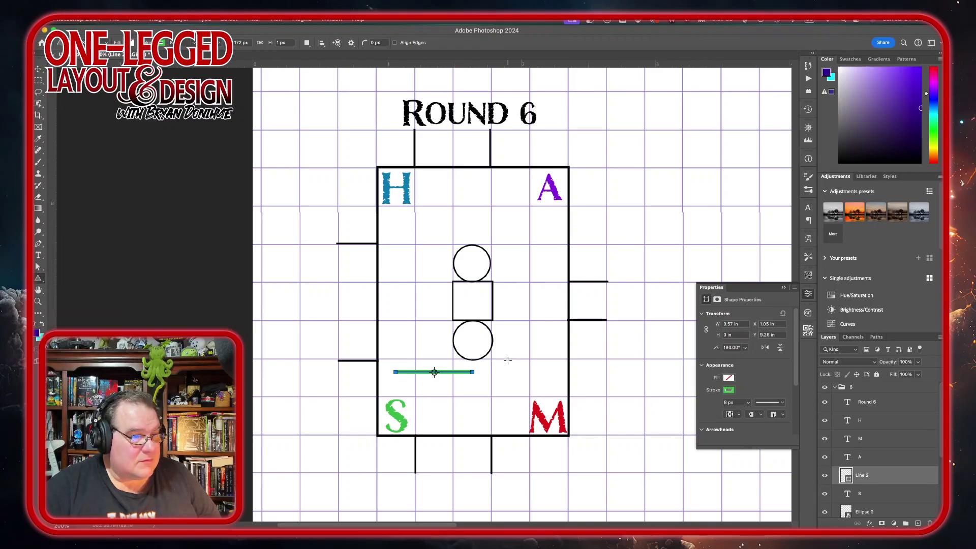
{"action": "left_click_drag", "start_coordinate": [510, 375], "coordinate": [518, 398]}
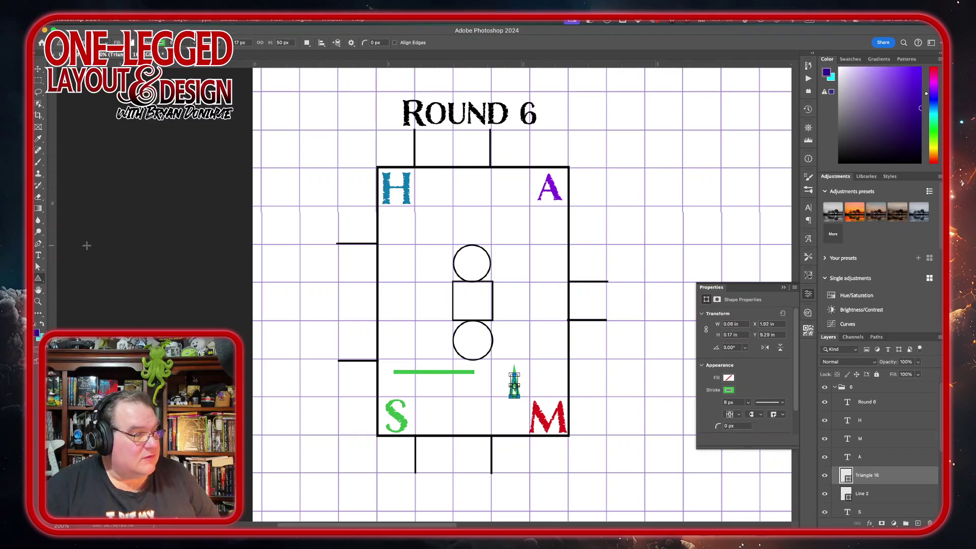
{"action": "left_click", "coordinate": [39, 68]}
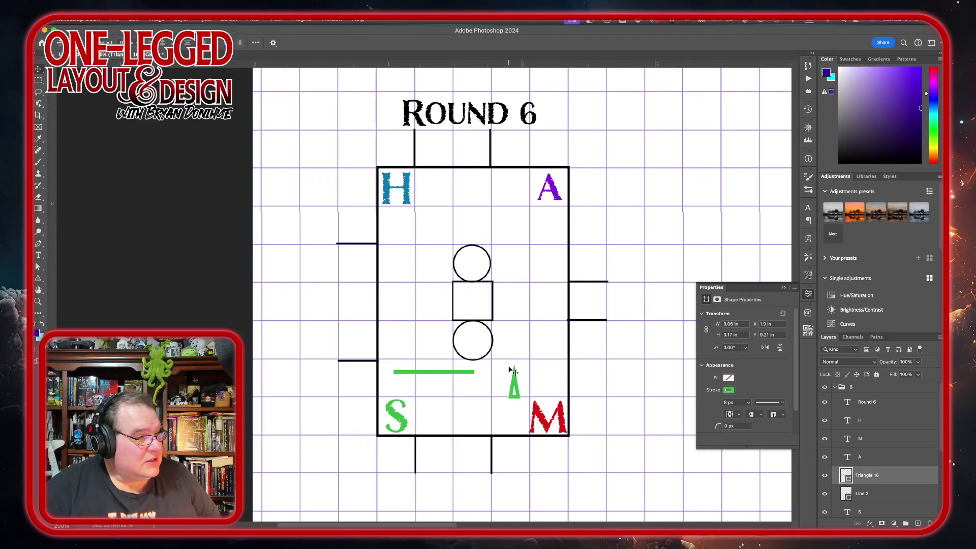
Flip the green triangle to point down, shorten it to about 85%, and place it on the line's left end above the S.
{"action": "key", "text": "super+t"}
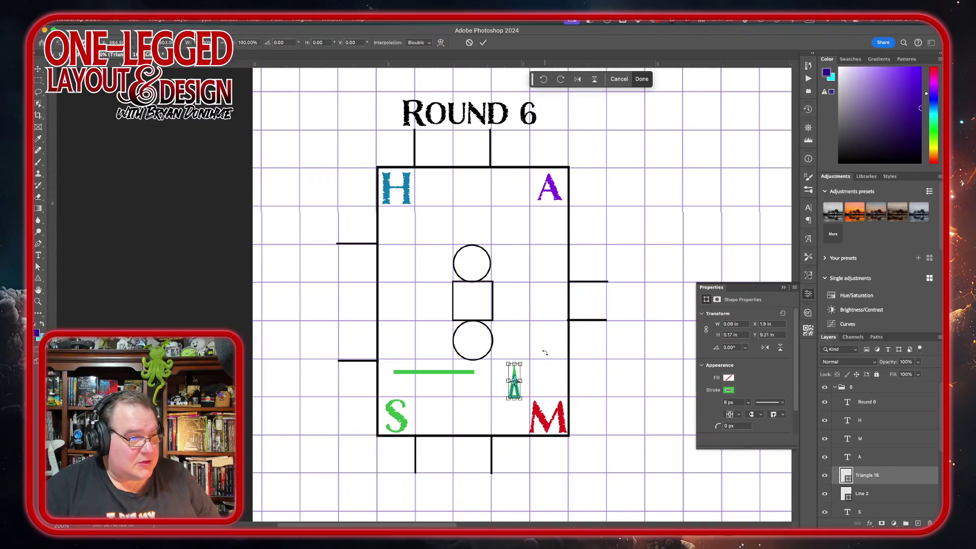
{"action": "left_click_drag", "start_coordinate": [540, 360], "coordinate": [469, 420]}
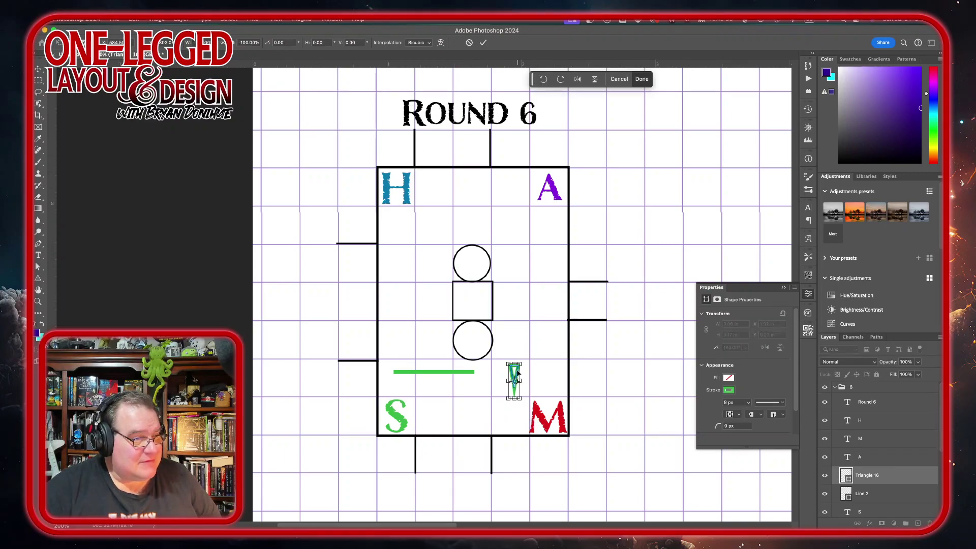
{"action": "left_click_drag", "start_coordinate": [518, 373], "coordinate": [395, 394]}
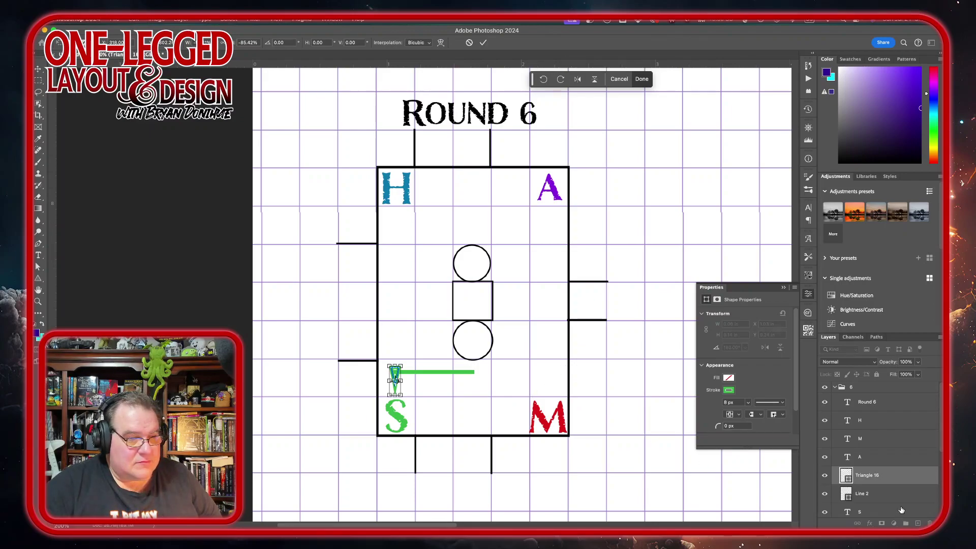
Raise the green line to Y 9.25 in to line it up with the top of its arrowhead.
{"action": "left_click", "coordinate": [891, 494]}
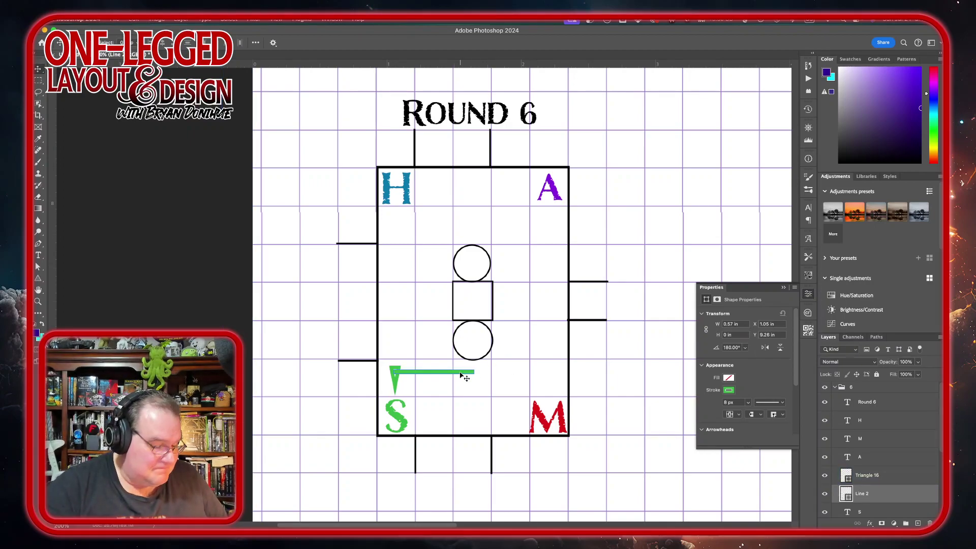
{"action": "key", "text": "Up"}
{"action": "key", "text": "Up"}
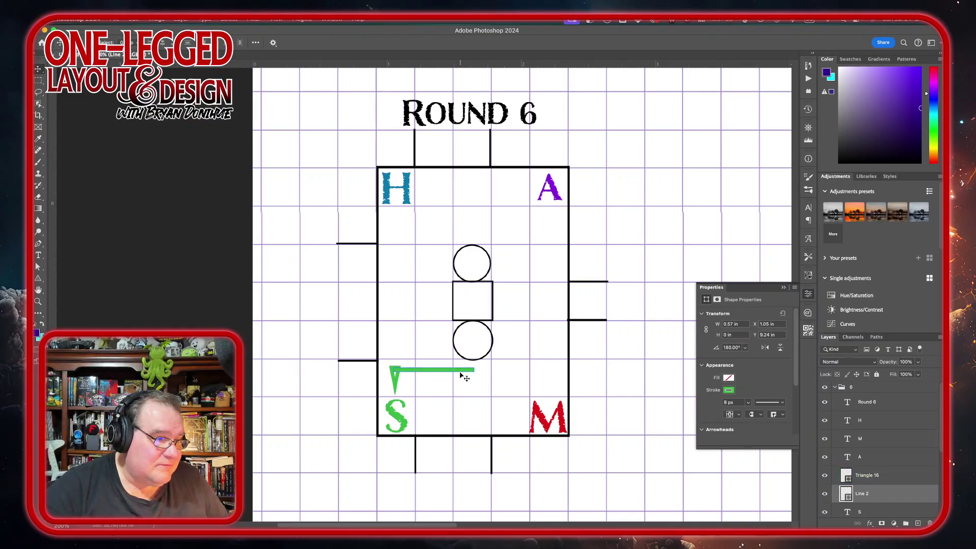
{"action": "key", "text": "Down"}
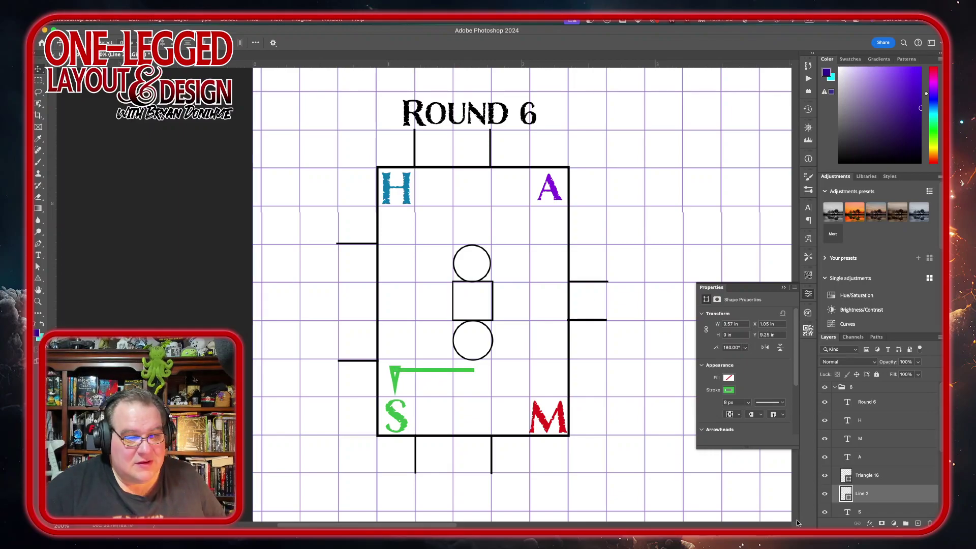
Merge the green triangle and the green line into a single shape layer.
{"action": "left_click", "coordinate": [898, 478]}
{"action": "left_click", "coordinate": [899, 488], "text": "shift"}
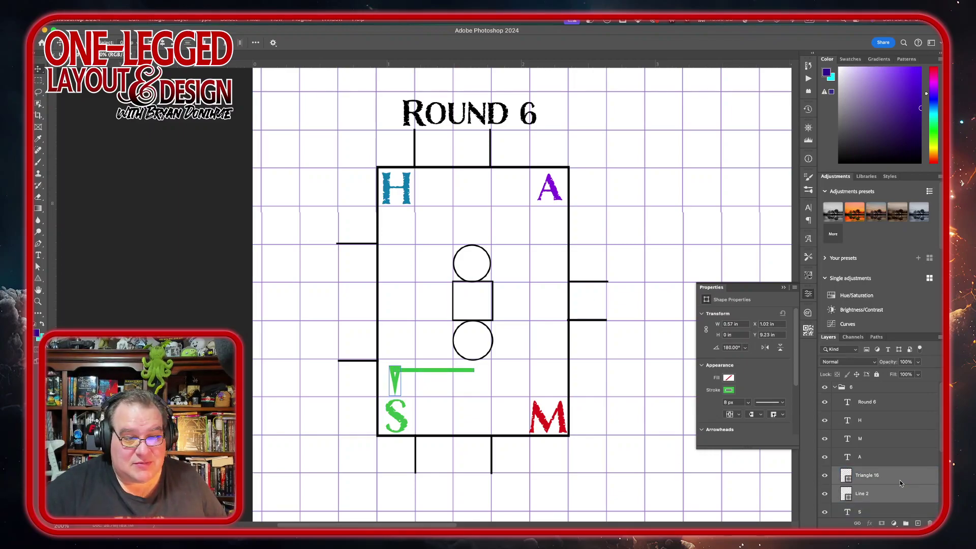
{"action": "right_click", "coordinate": [899, 480]}
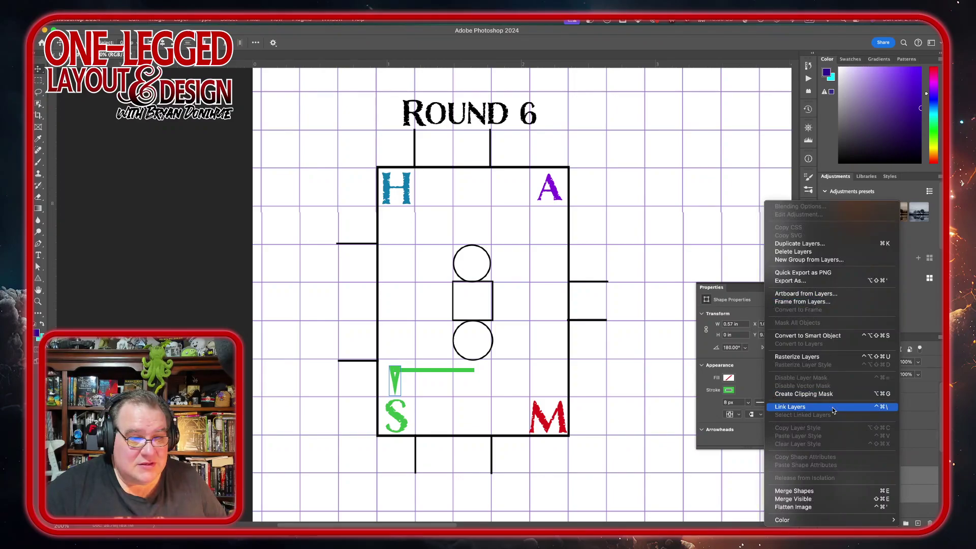
{"action": "left_click", "coordinate": [794, 491]}
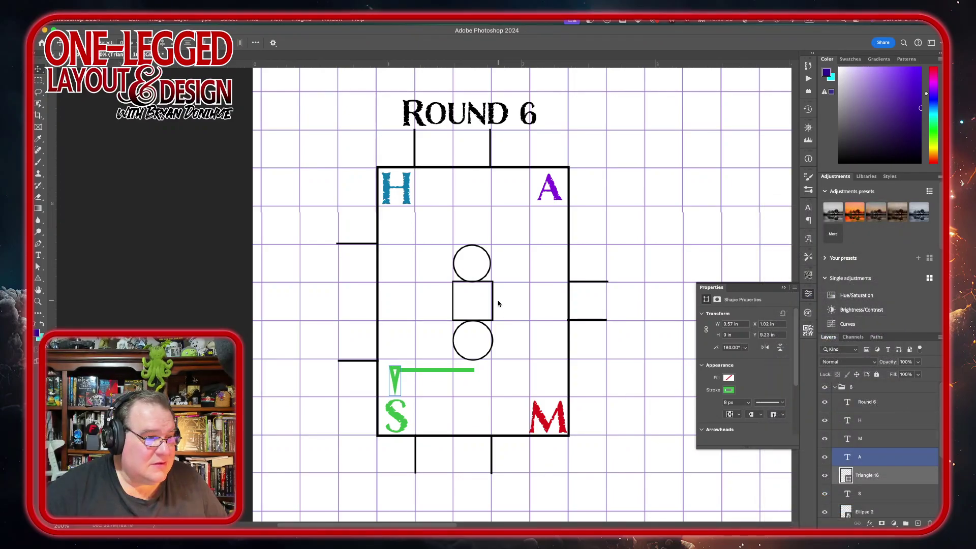
Draw a vertical line about 0.6 in long left of the M, layered just above it, with the M's red as stroke.
{"action": "scroll", "coordinate": [521, 310], "scroll_direction": "up", "scroll_amount": 2}
{"action": "scroll", "coordinate": [521, 310], "scroll_direction": "right", "scroll_amount": 2}
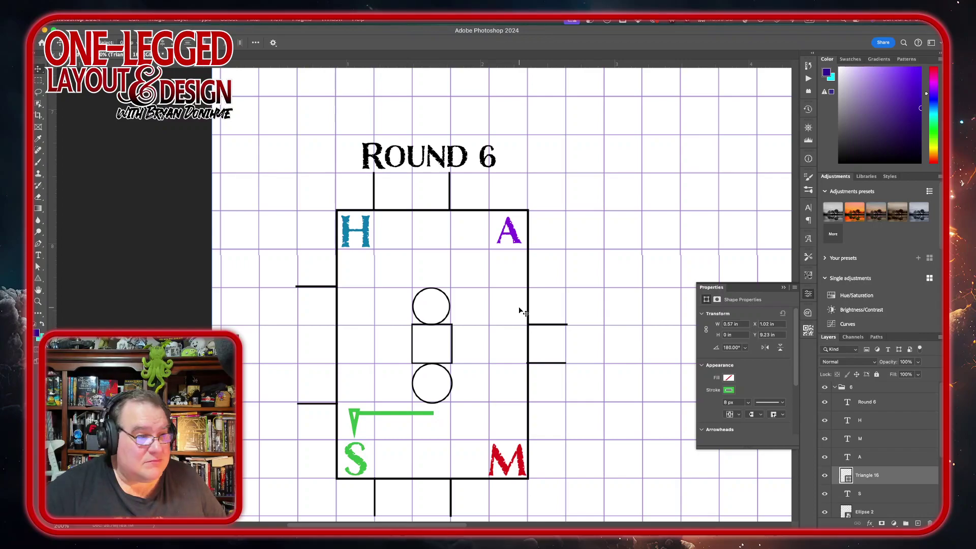
{"action": "left_click", "coordinate": [887, 460]}
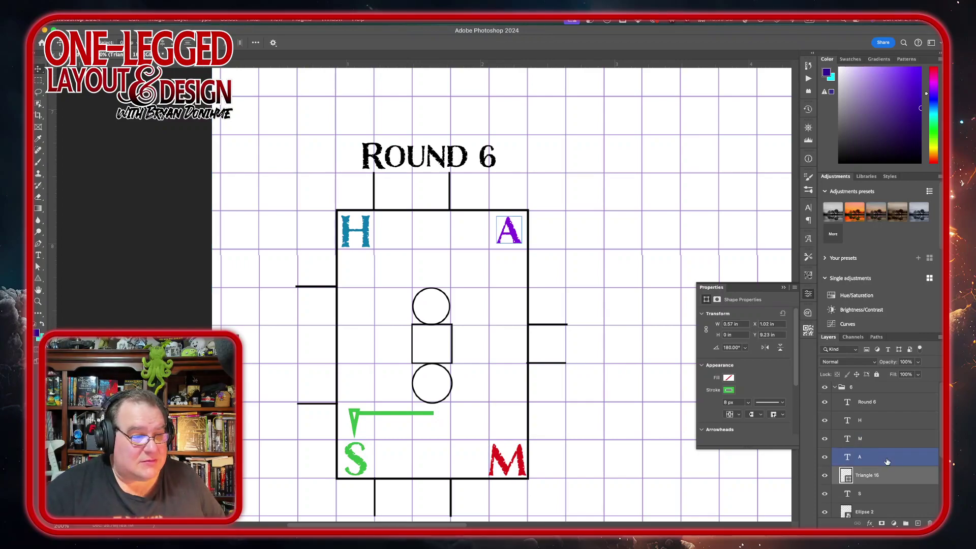
{"action": "left_click", "coordinate": [883, 438]}
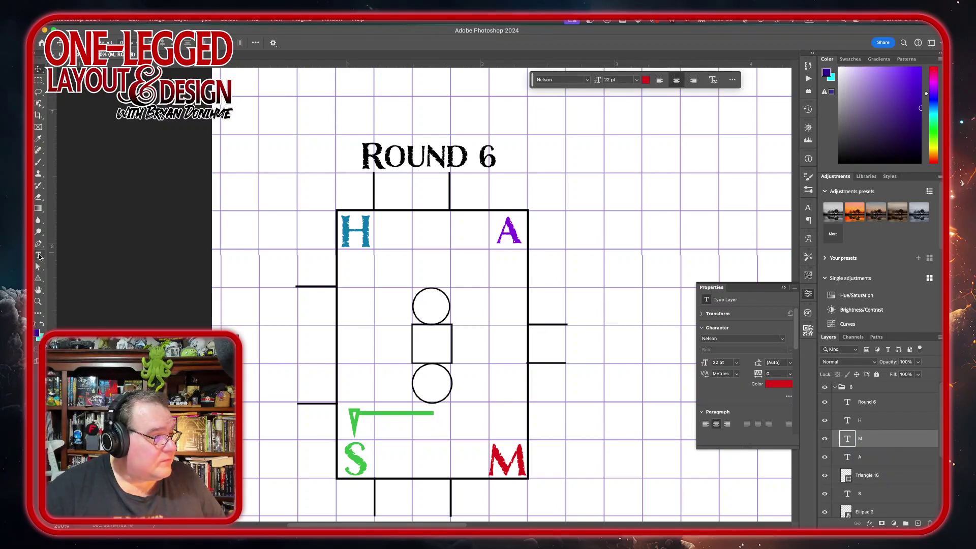
{"action": "left_click", "coordinate": [37, 278]}
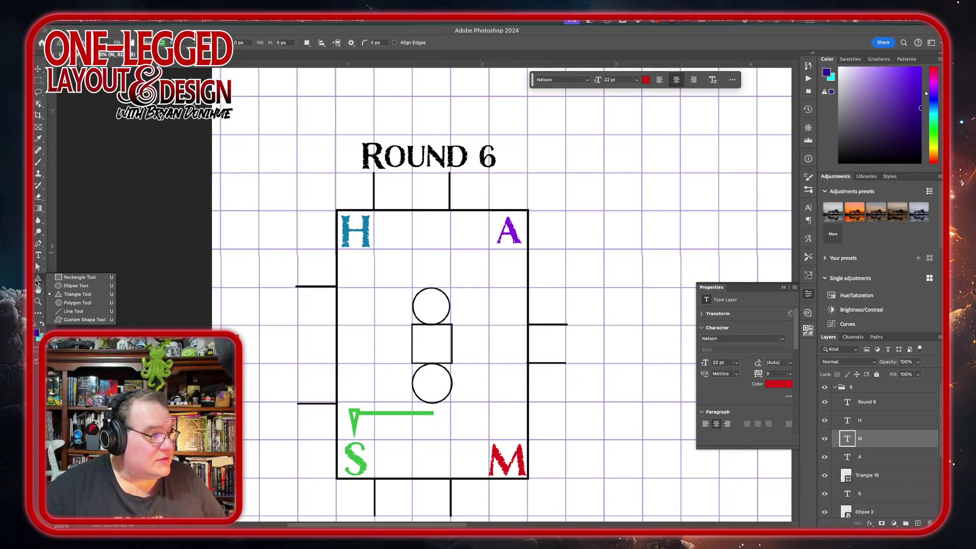
{"action": "left_click", "coordinate": [74, 311]}
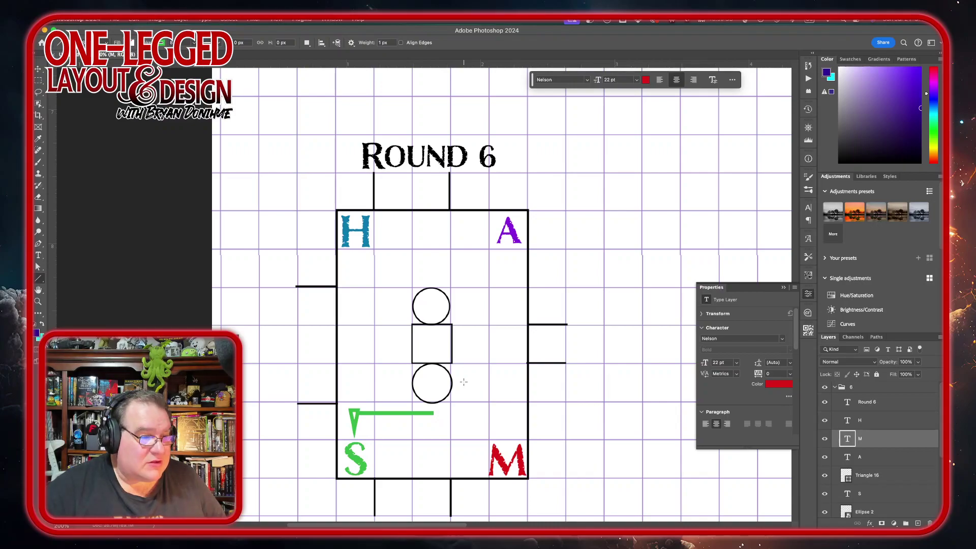
{"action": "left_click_drag", "start_coordinate": [463, 382], "coordinate": [465, 461]}
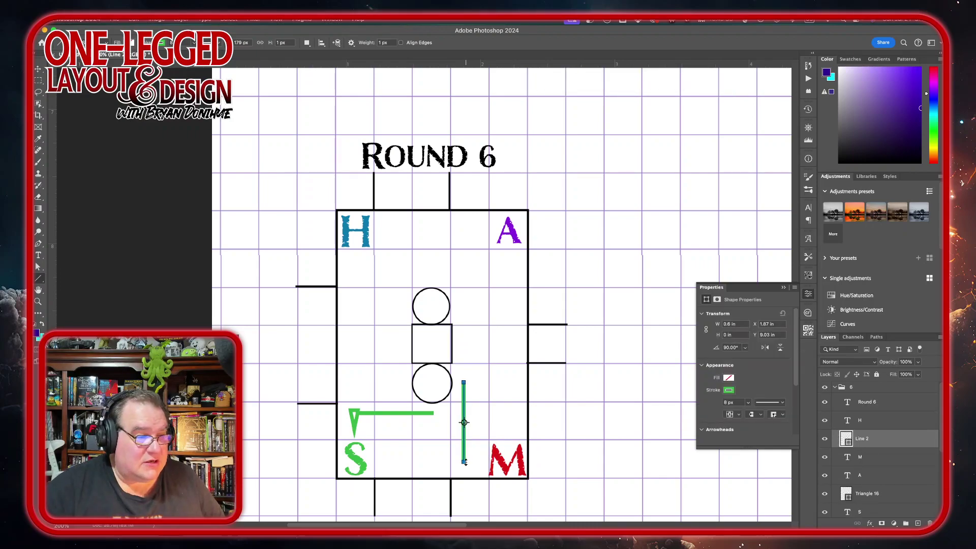
{"action": "left_click", "coordinate": [729, 390]}
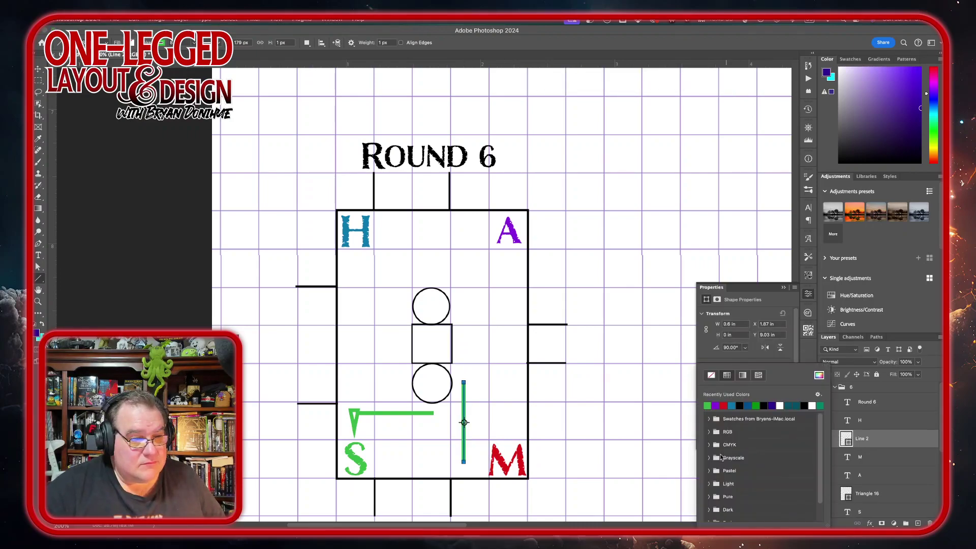
{"action": "left_click", "coordinate": [726, 405]}
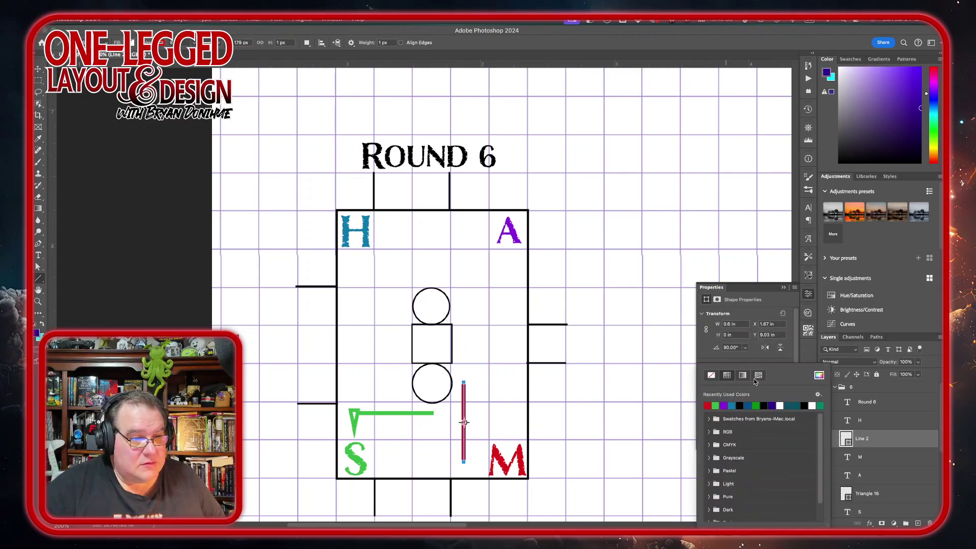
{"action": "left_click", "coordinate": [805, 362]}
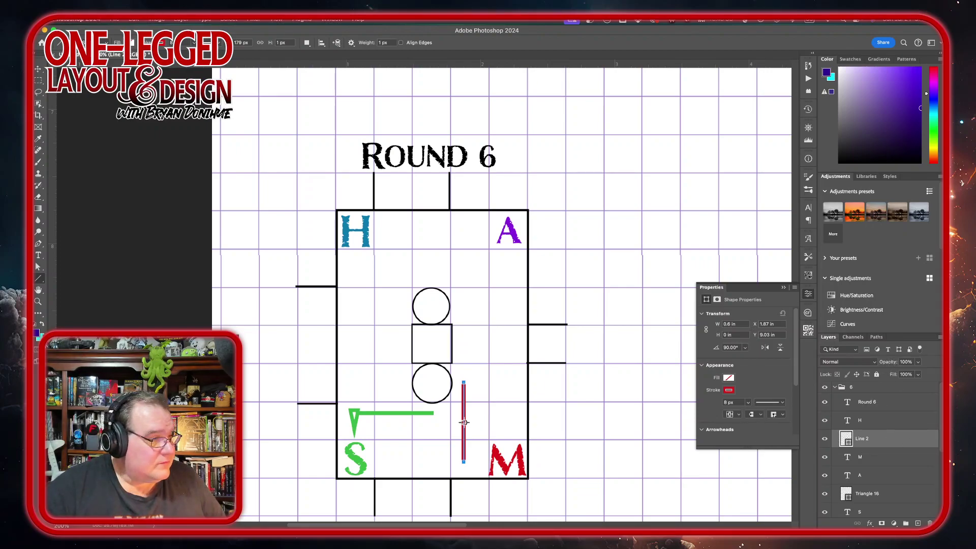
Draw a narrow red triangle about 0.06 in wide and 0.14 in high to the right of the red line, above the M.
{"action": "left_click", "coordinate": [38, 279]}
{"action": "left_click", "coordinate": [81, 295]}
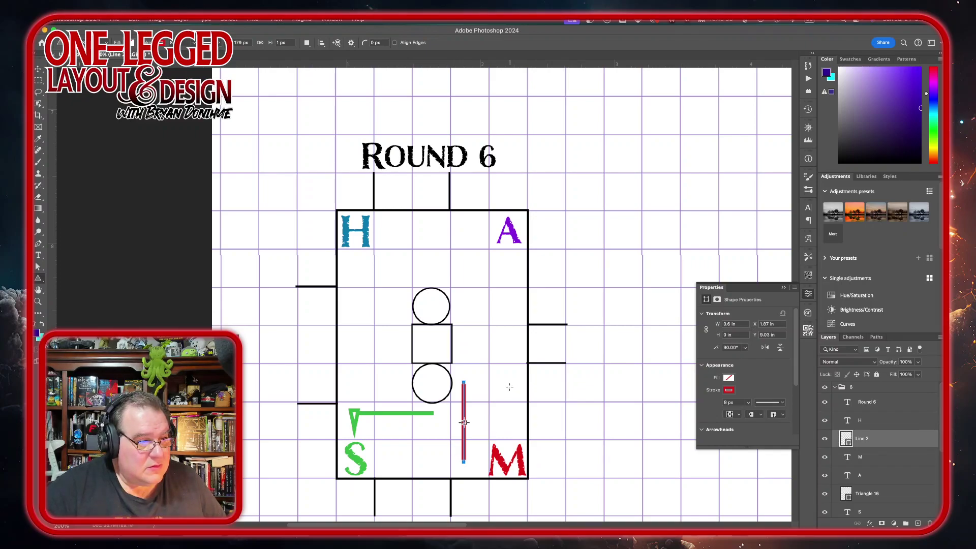
{"action": "left_click_drag", "start_coordinate": [507, 382], "coordinate": [501, 401]}
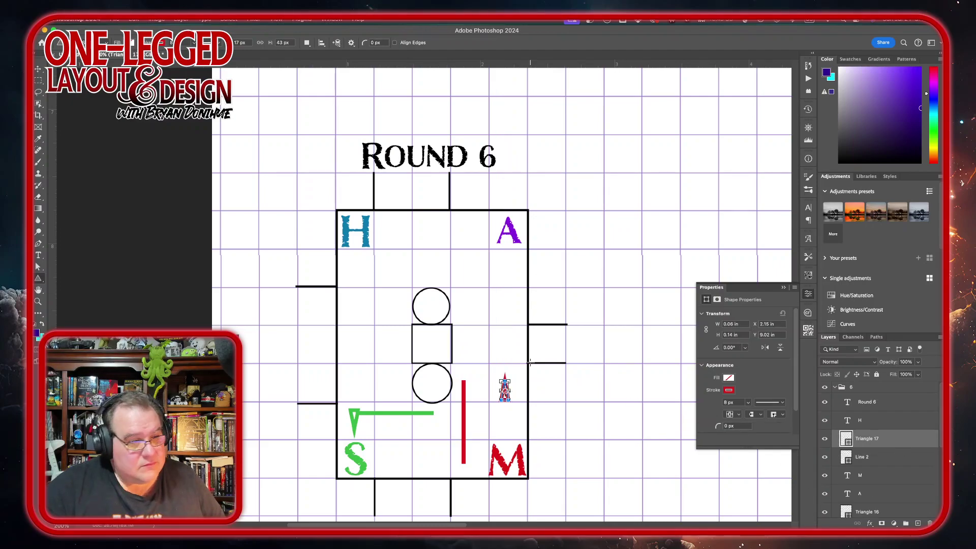
Rotate the red triangle 90° to point right and place it at the red line's lower end, pointing at the M.
{"action": "key", "text": "super+t"}
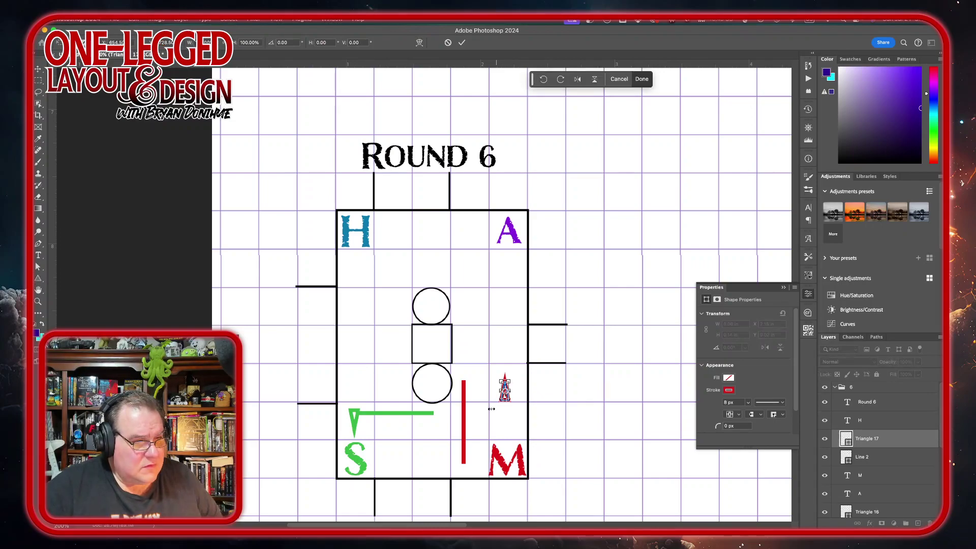
{"action": "left_click_drag", "start_coordinate": [517, 379], "coordinate": [517, 402]}
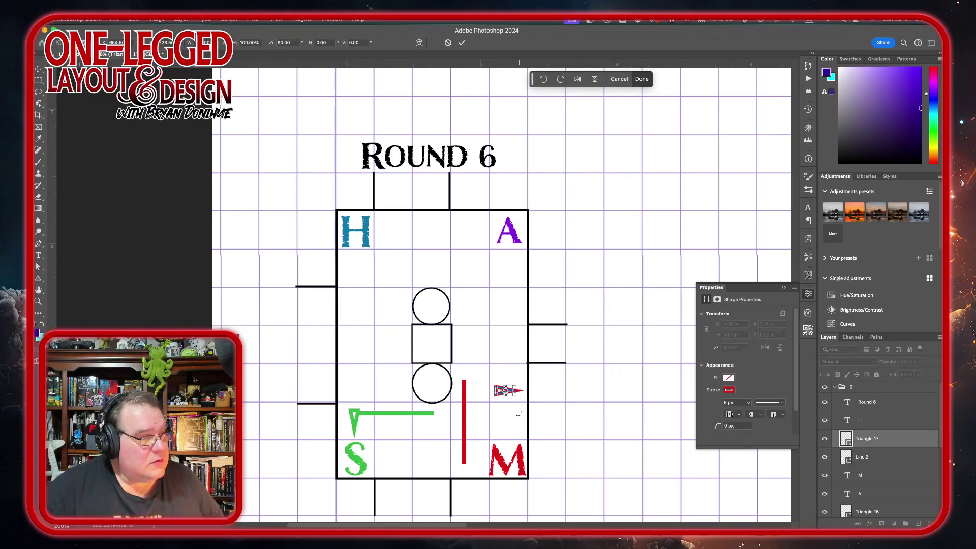
{"action": "key", "text": "Return"}
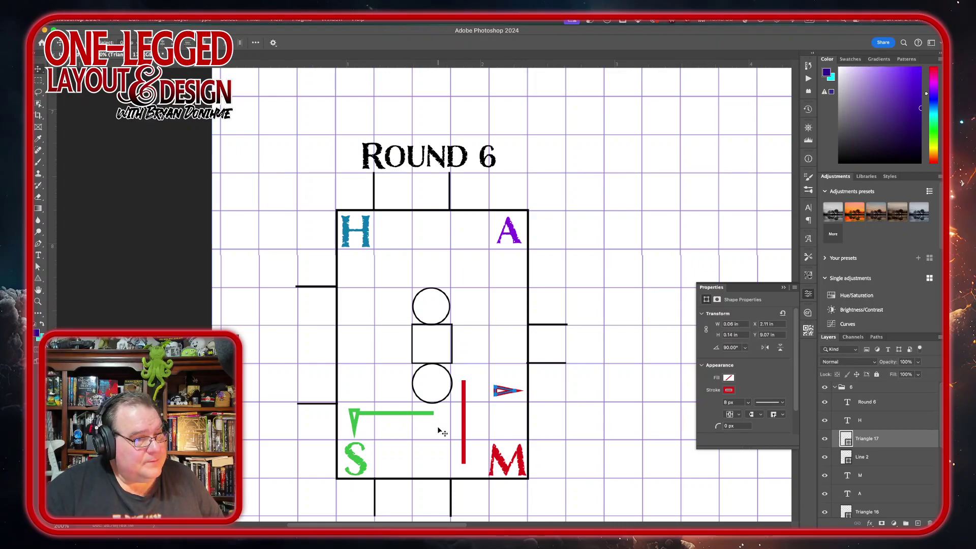
{"action": "left_click_drag", "start_coordinate": [501, 427], "coordinate": [480, 484]}
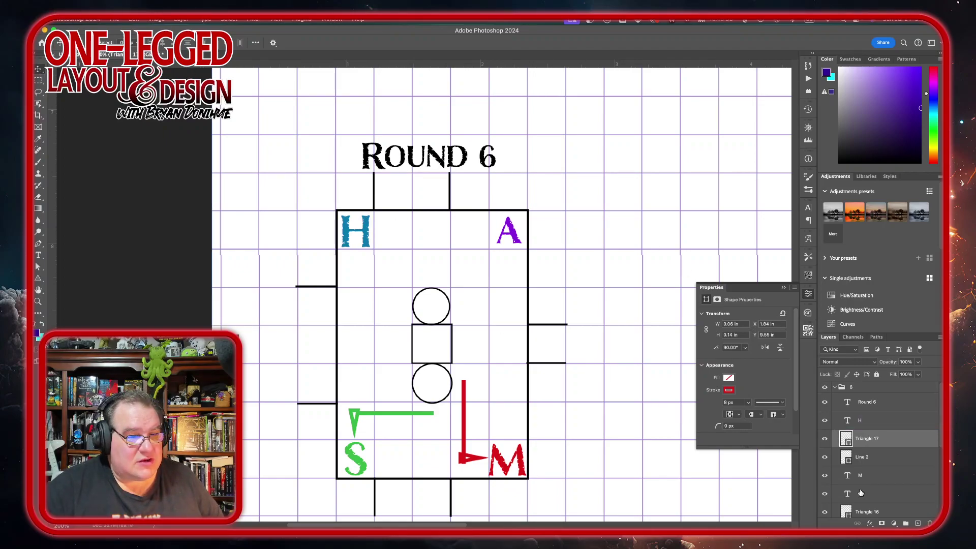
{"action": "left_click", "coordinate": [885, 475]}
{"action": "left_click", "coordinate": [904, 457]}
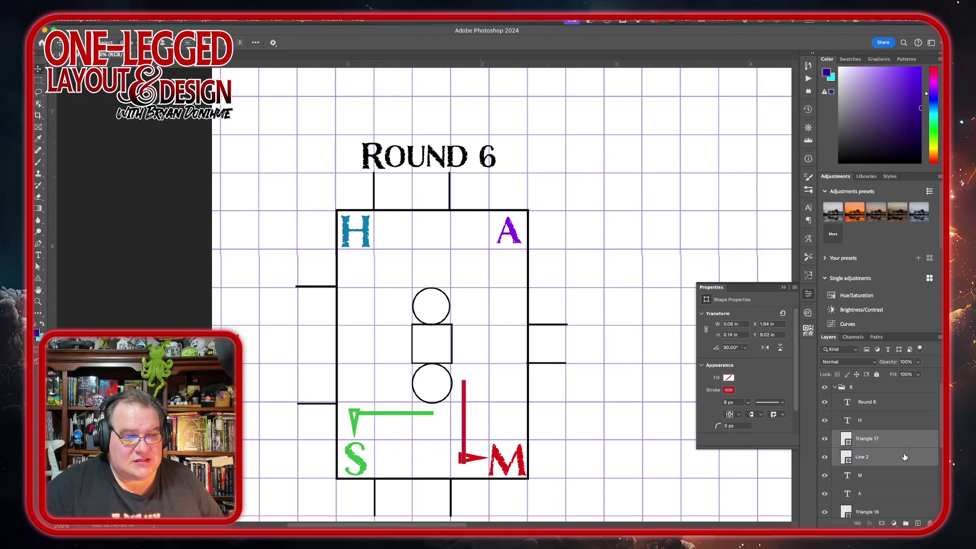
{"action": "right_click", "coordinate": [904, 456]}
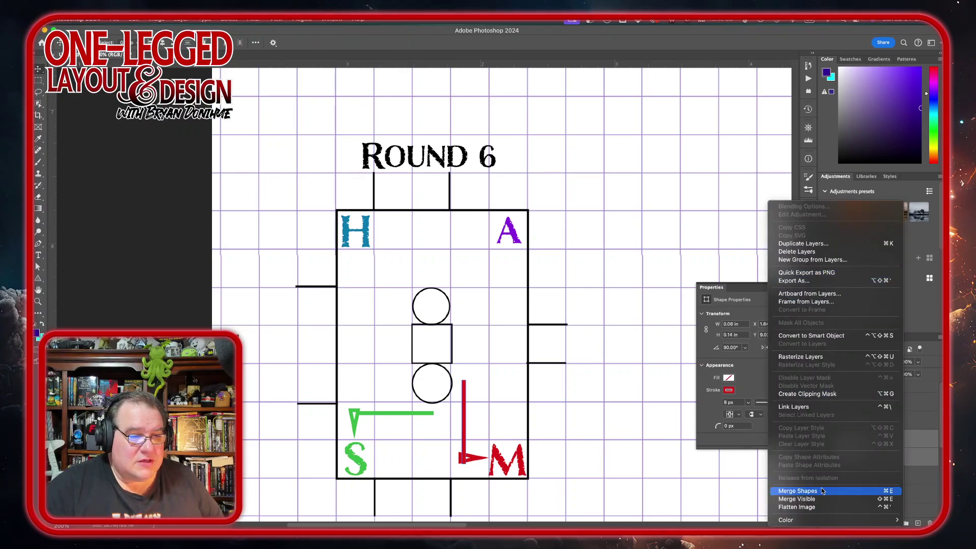
{"action": "left_click", "coordinate": [798, 491]}
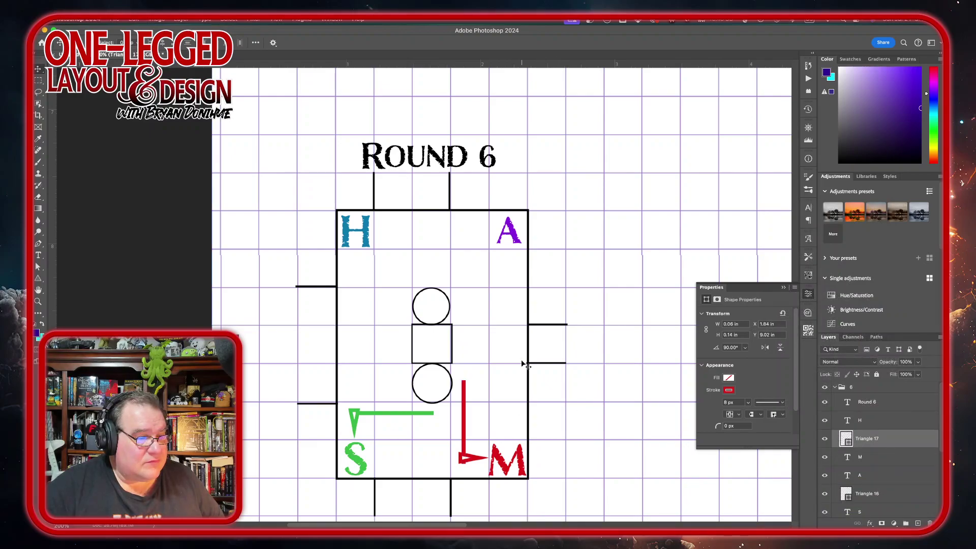
{"action": "key", "text": "super+z"}
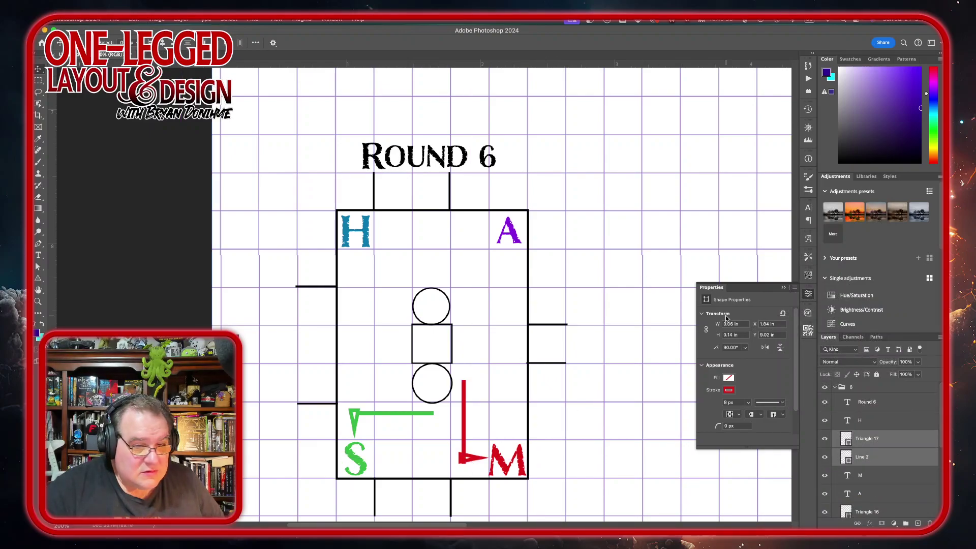
Nudge the red triangle slightly down so its base lines up with the lower end of the red line.
{"action": "left_click", "coordinate": [916, 443]}
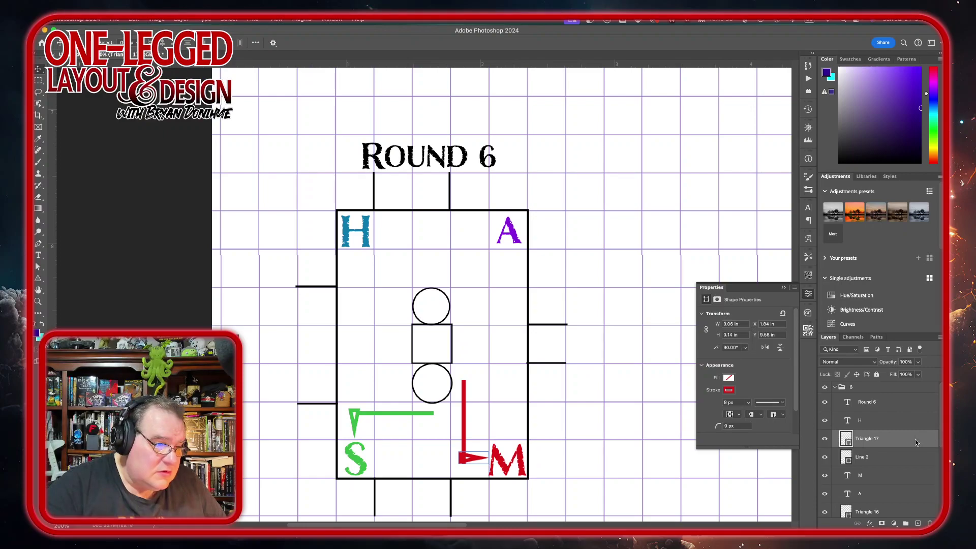
{"action": "key", "text": "Up"}
{"action": "key", "text": "Up"}
{"action": "key", "text": "Up"}
{"action": "key", "text": "Up"}
{"action": "key", "text": "Up"}
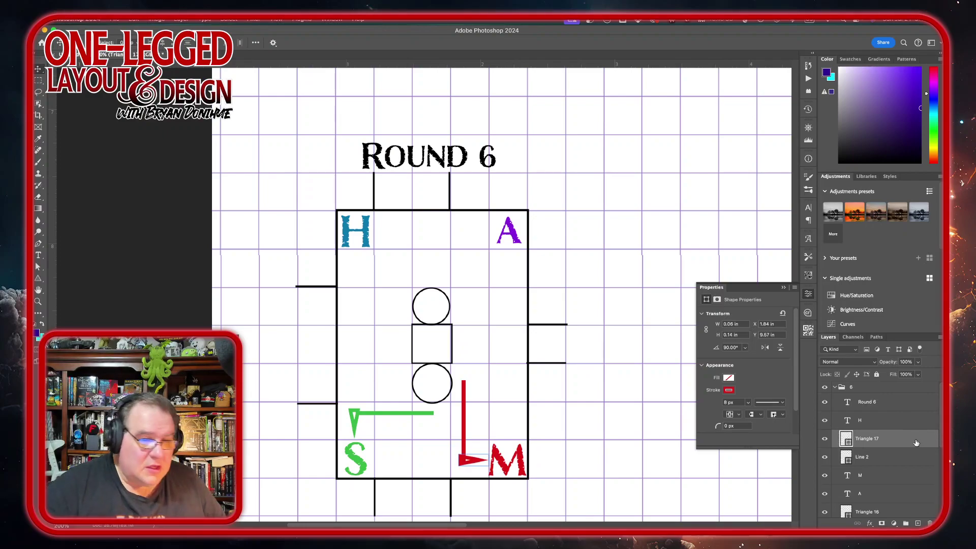
Merge the red triangle and the red line into a single shape layer.
{"action": "left_click", "coordinate": [905, 457], "text": "shift"}
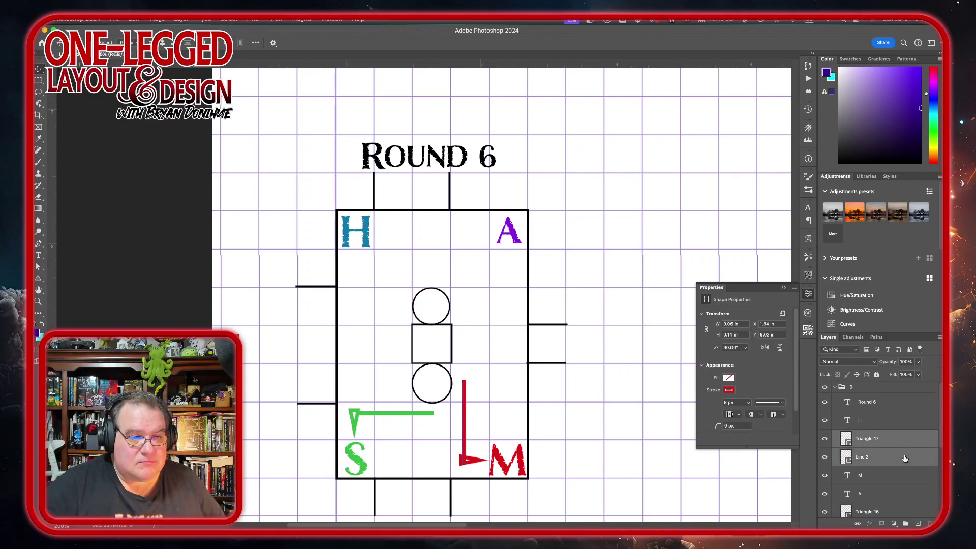
{"action": "right_click", "coordinate": [905, 458]}
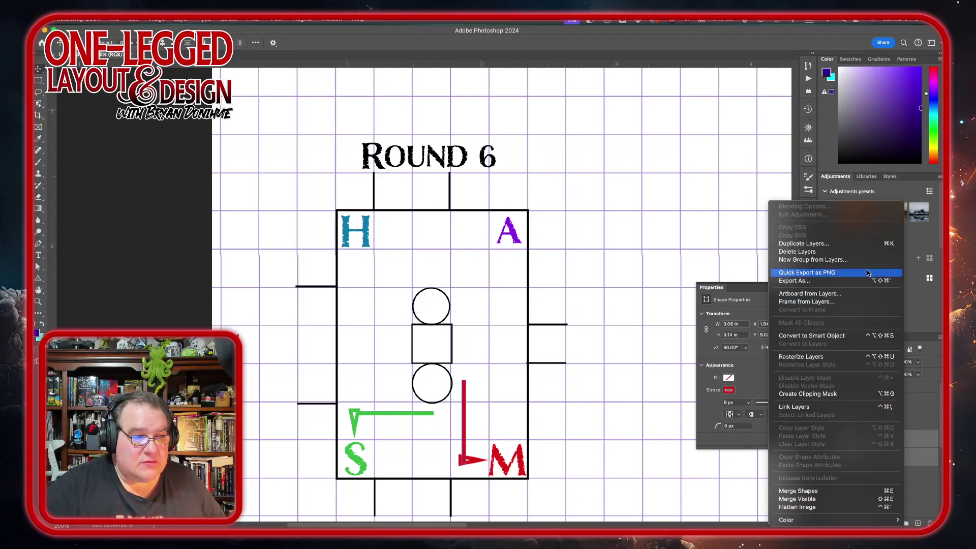
{"action": "left_click", "coordinate": [798, 490]}
Draw a vertical line about 0.33 in long above the upper circle, layered just above the A, with the A's purple as stroke.
{"action": "scroll", "coordinate": [531, 397], "scroll_direction": "up", "scroll_amount": 3}
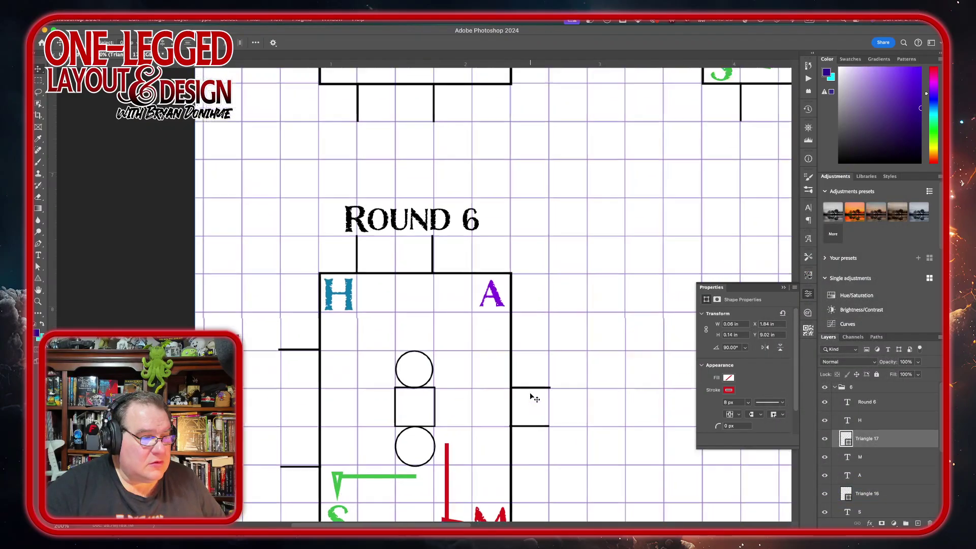
{"action": "scroll", "coordinate": [532, 397], "scroll_direction": "up", "scroll_amount": 2}
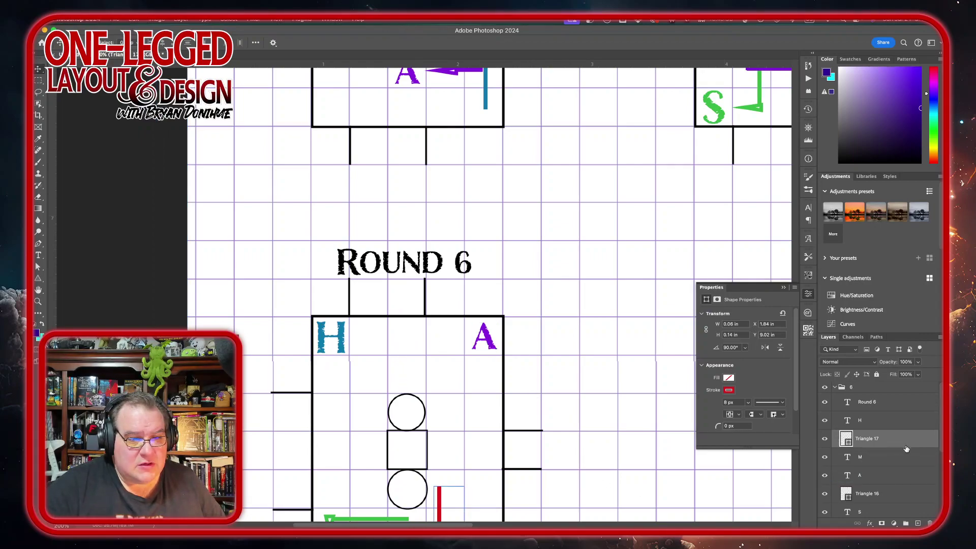
{"action": "left_click", "coordinate": [904, 426]}
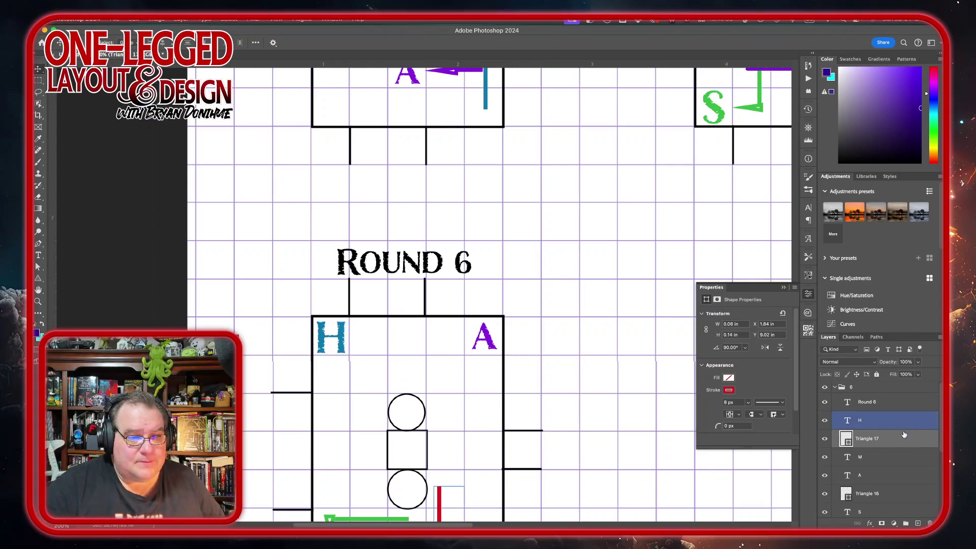
{"action": "left_click", "coordinate": [895, 475]}
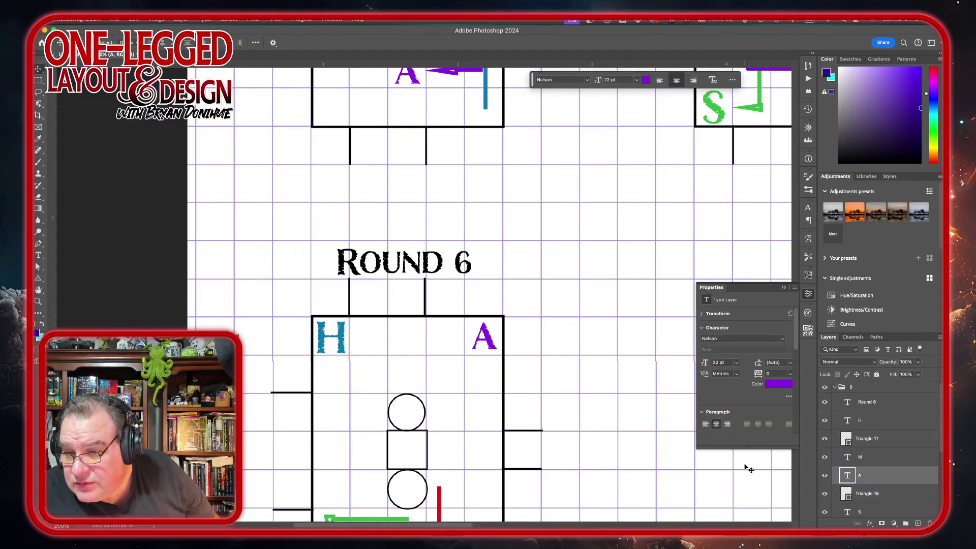
{"action": "left_click", "coordinate": [38, 255]}
{"action": "left_click_drag", "start_coordinate": [37, 277], "coordinate": [71, 314]}
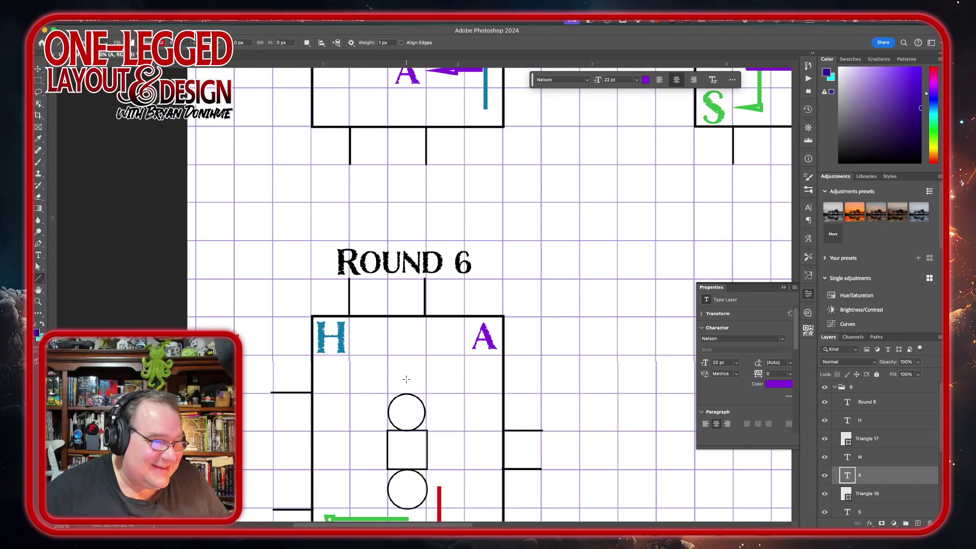
{"action": "left_click_drag", "start_coordinate": [406, 379], "coordinate": [414, 335]}
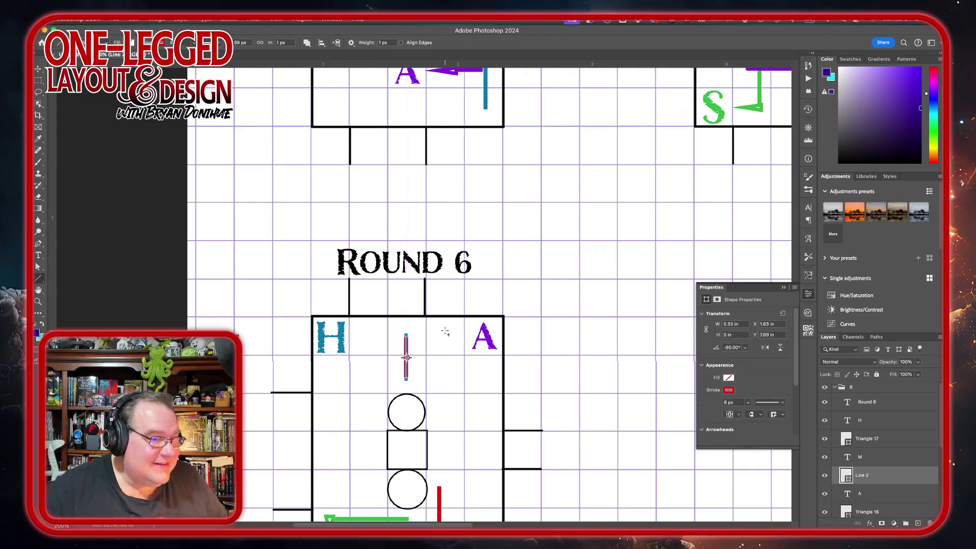
{"action": "left_click", "coordinate": [734, 391]}
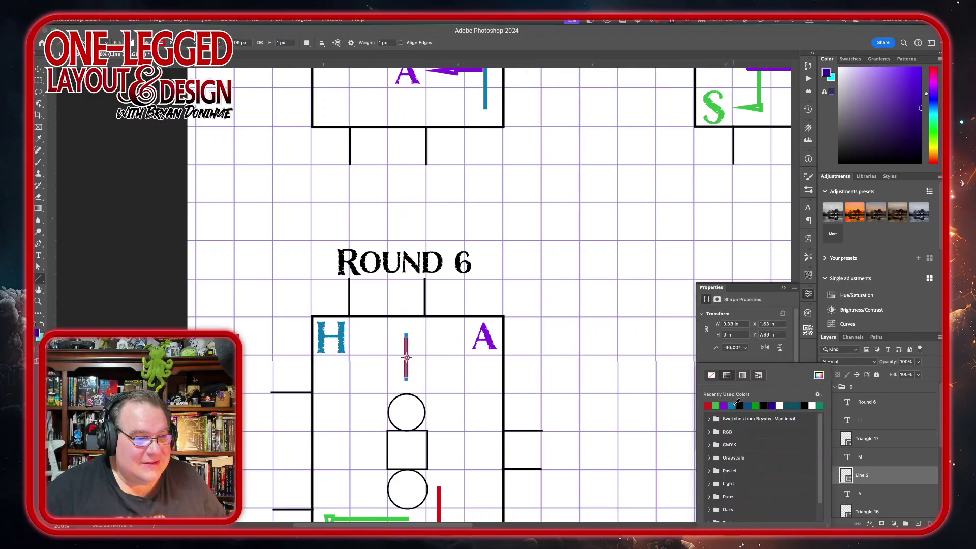
{"action": "left_click", "coordinate": [725, 405]}
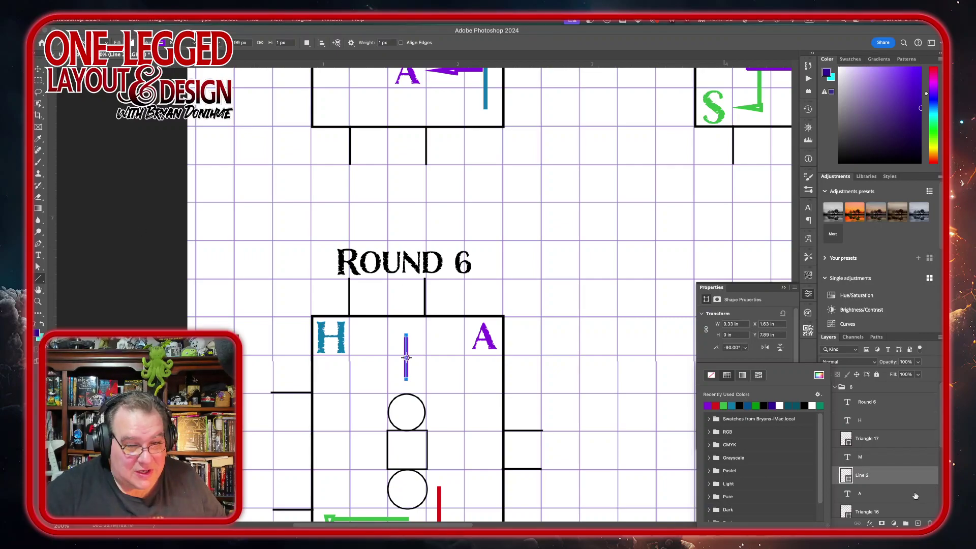
Add a horizontal purple line about 0.29 in long from the vertical line's top toward the A, and shift both lines slightly up and left.
{"action": "left_click", "coordinate": [918, 522]}
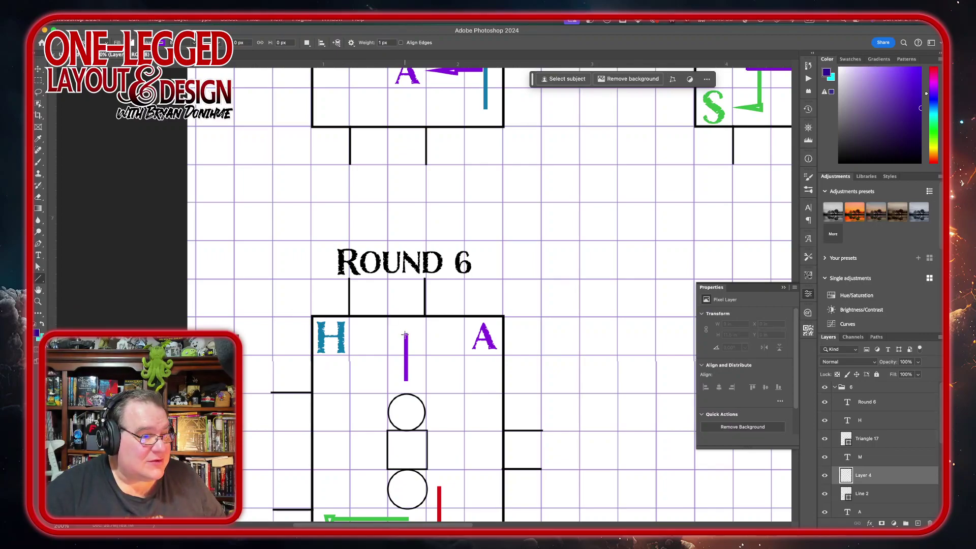
{"action": "left_click_drag", "start_coordinate": [405, 334], "coordinate": [443, 338]}
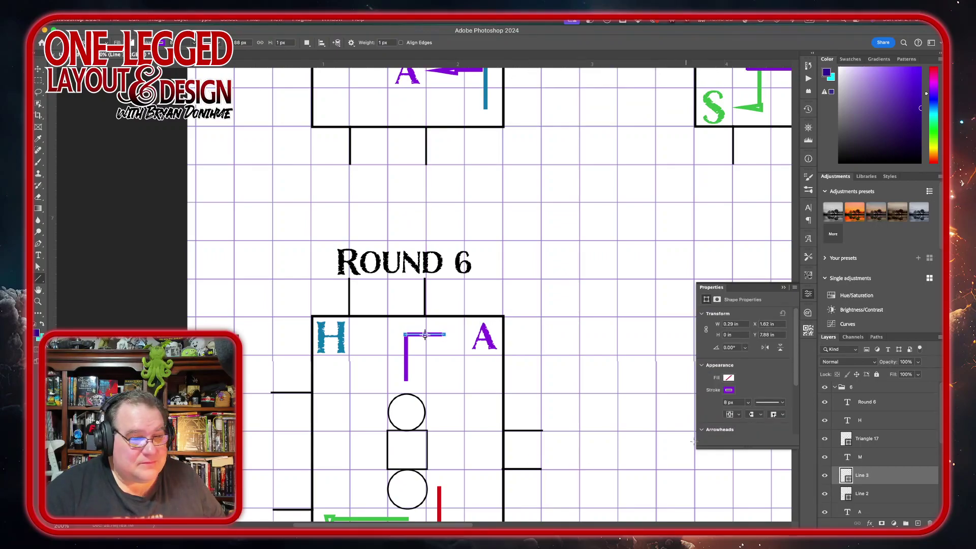
{"action": "left_click", "coordinate": [884, 494], "text": "shift"}
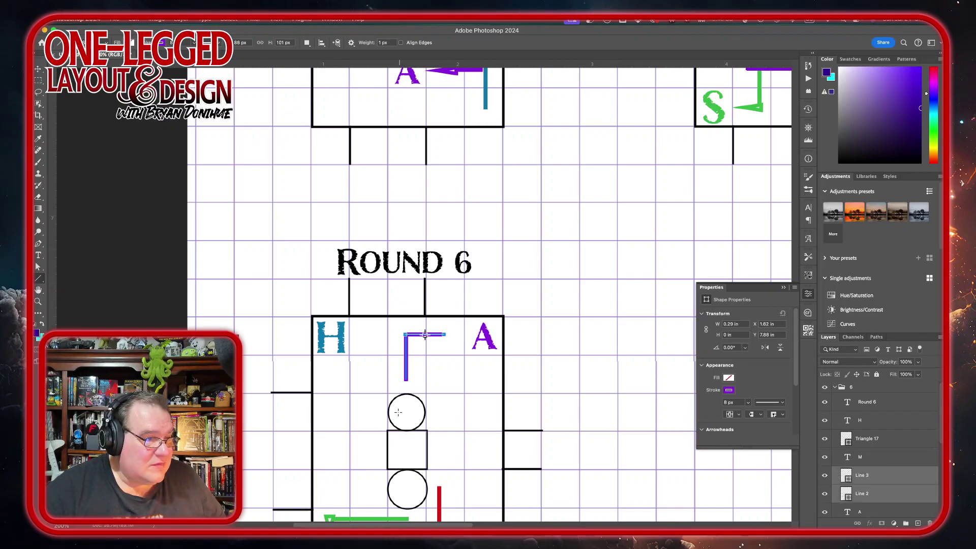
{"action": "key", "text": "v"}
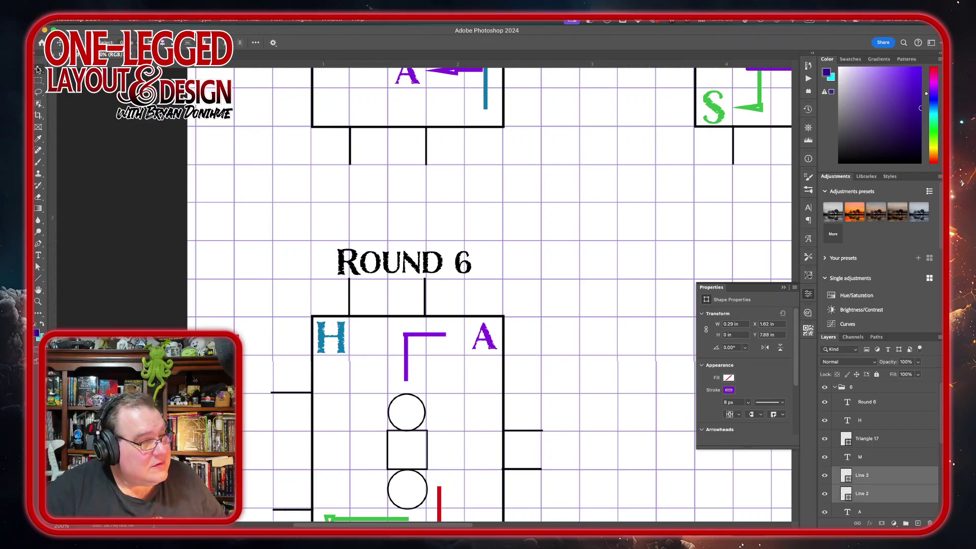
{"action": "left_click_drag", "start_coordinate": [408, 369], "coordinate": [402, 364]}
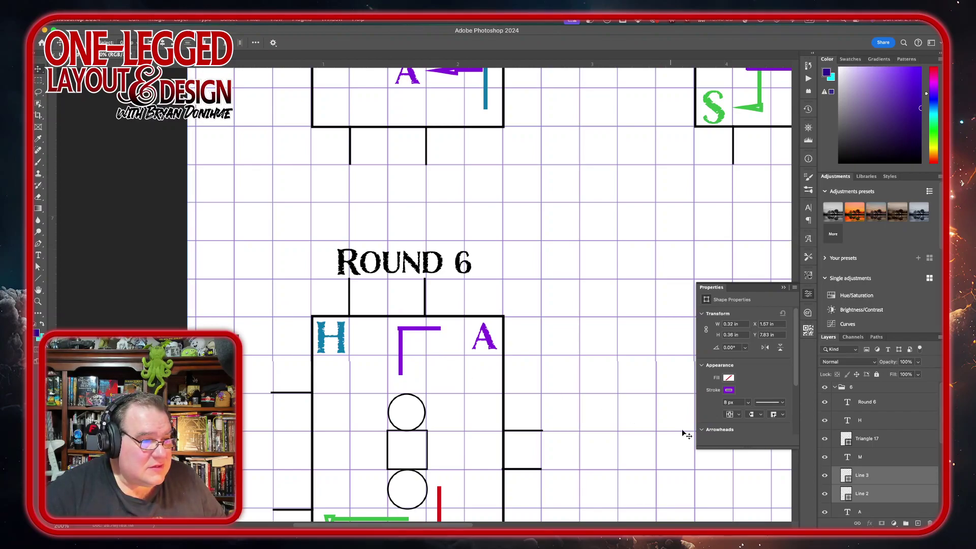
Draw a narrow purple triangle about 0.05 in wide below the A and shorten it to about 0.14 in high.
{"action": "left_click", "coordinate": [915, 479]}
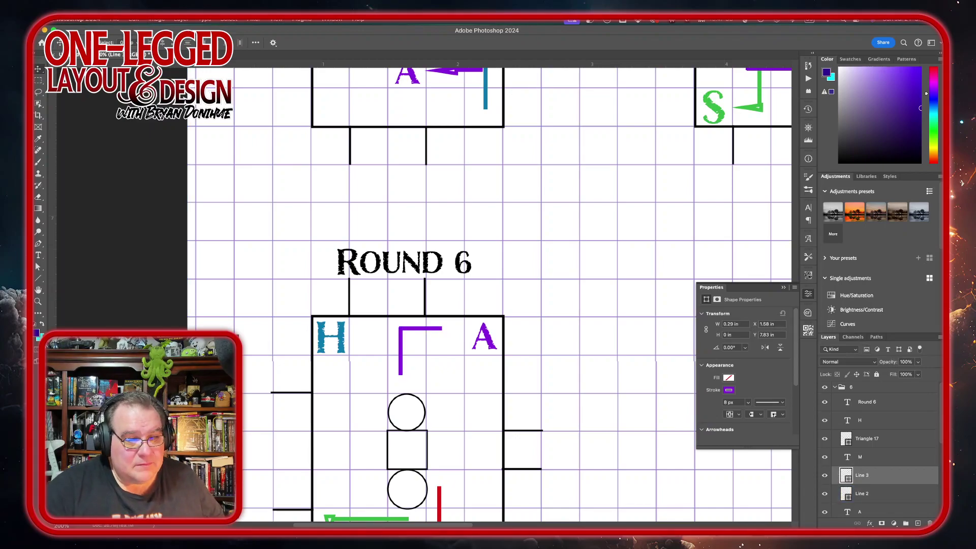
{"action": "left_click", "coordinate": [38, 278]}
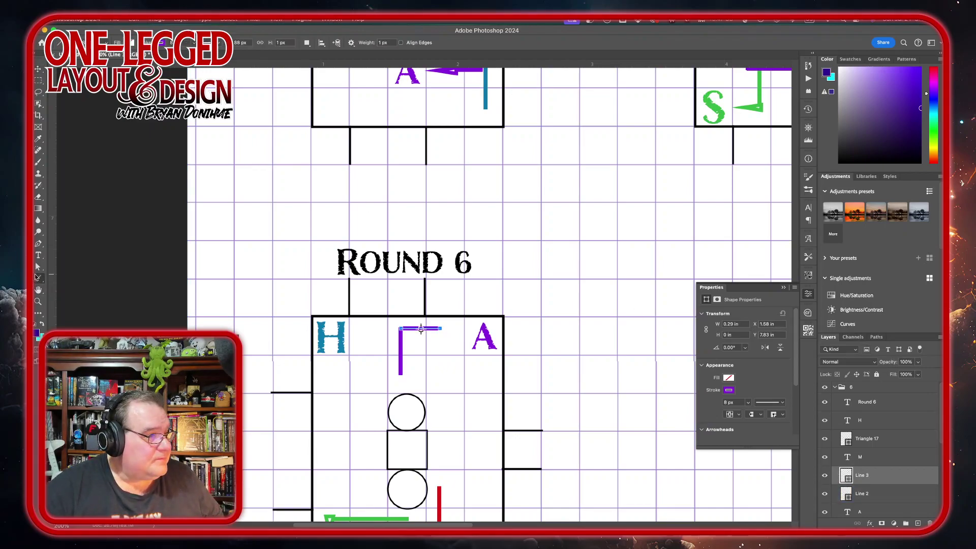
{"action": "left_click", "coordinate": [75, 295]}
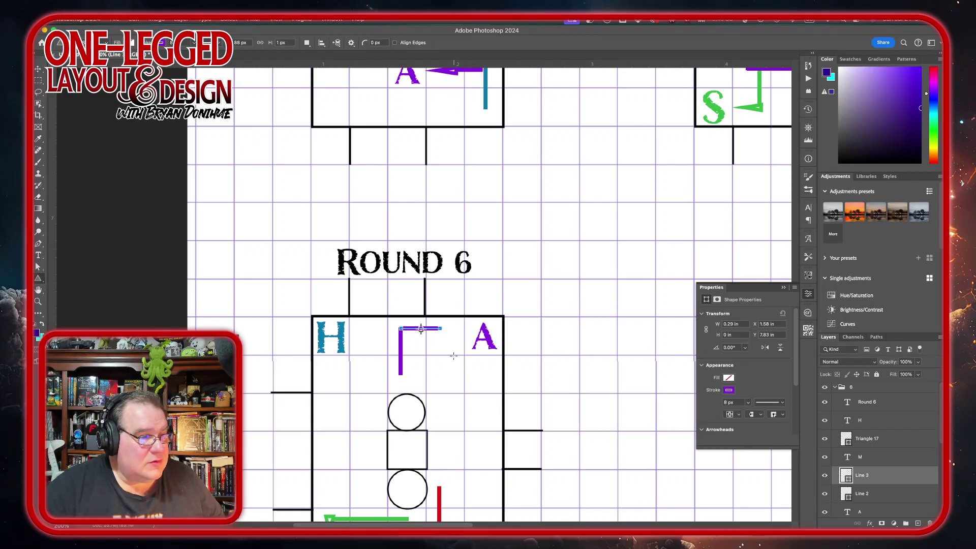
{"action": "left_click_drag", "start_coordinate": [452, 366], "coordinate": [463, 388]}
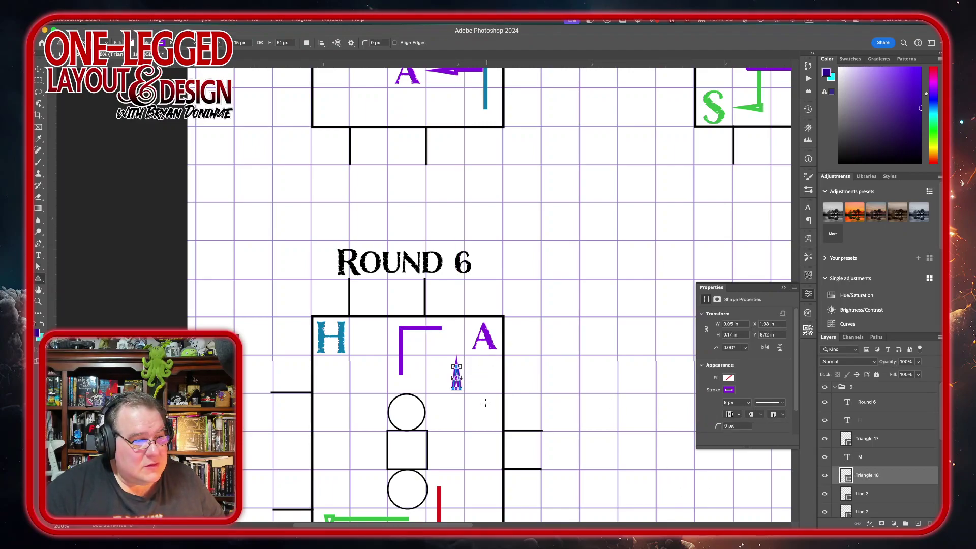
{"action": "key", "text": "ctrl+t"}
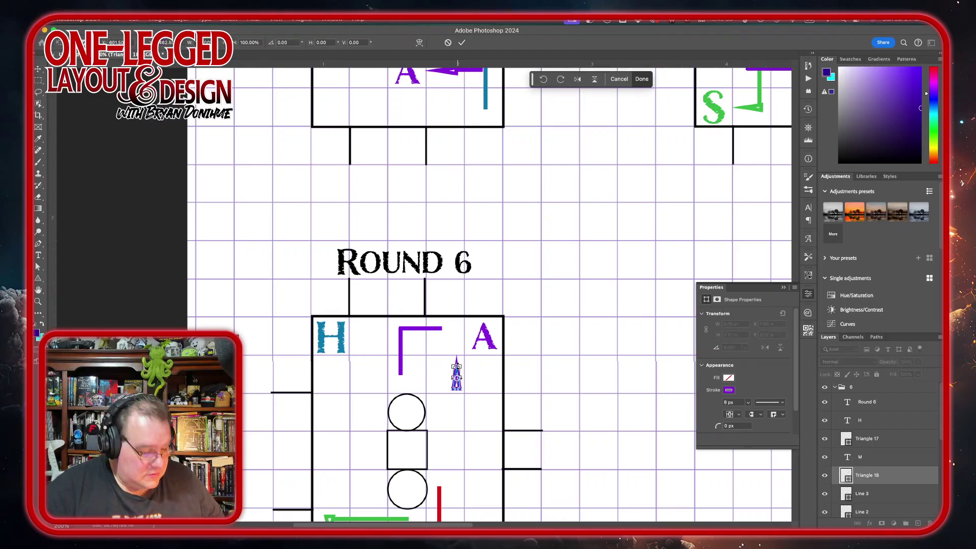
{"action": "left_click_drag", "start_coordinate": [457, 358], "coordinate": [456, 364]}
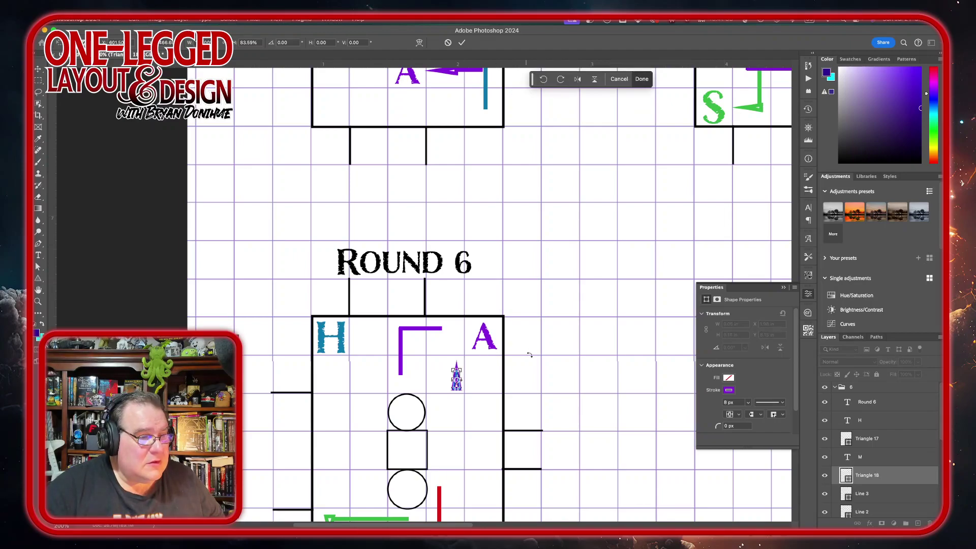
{"action": "left_click", "coordinate": [463, 42]}
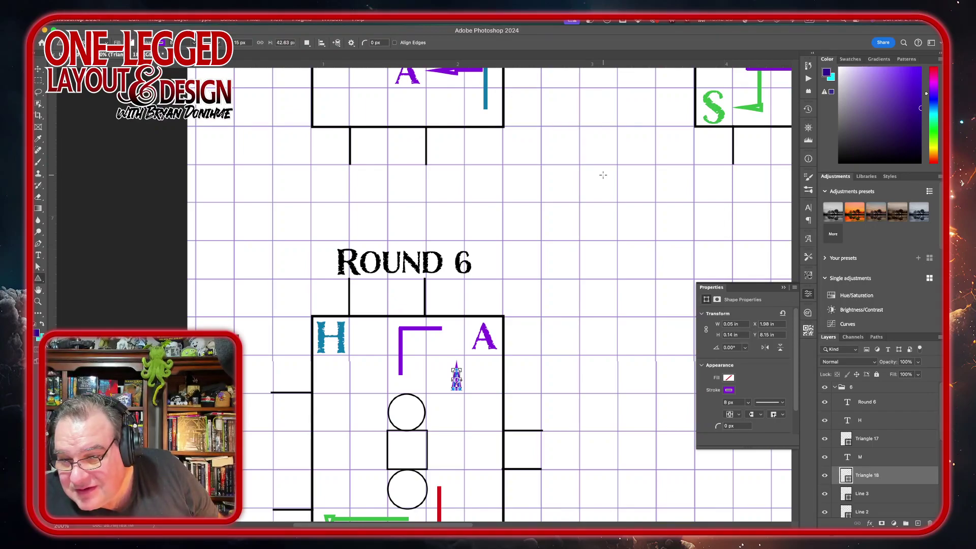
{"action": "left_click", "coordinate": [602, 175]}
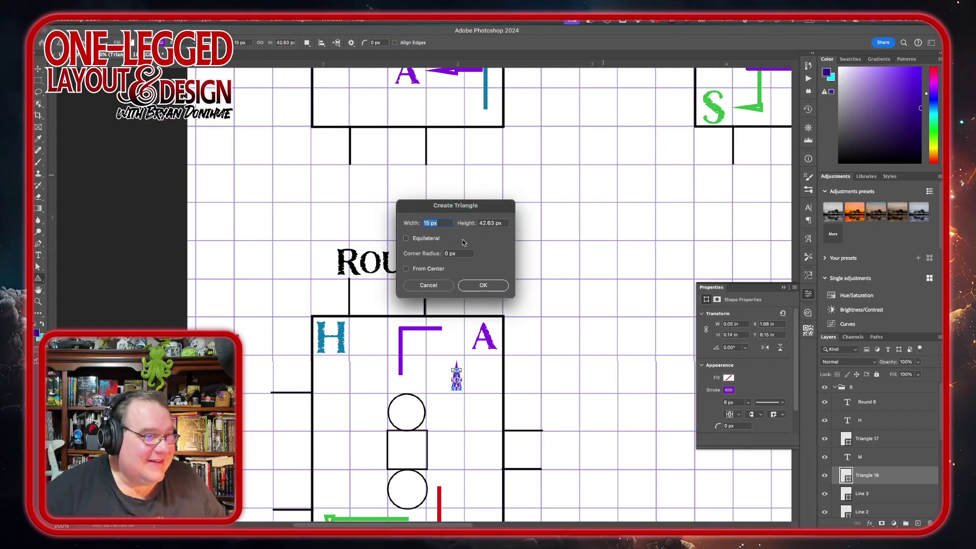
{"action": "left_click", "coordinate": [428, 286]}
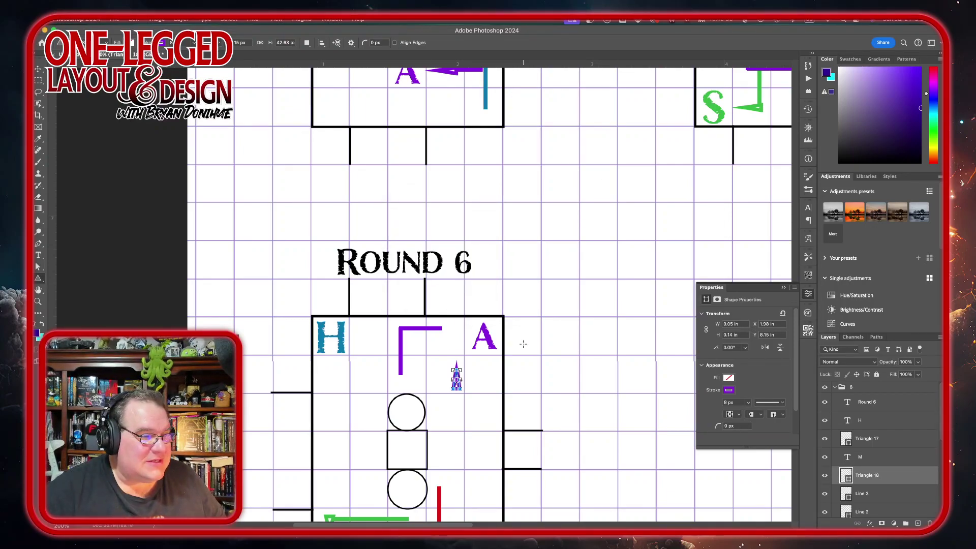
Rotate the narrow purple triangle 90° and place it at the horizontal purple line's end as an arrowhead pointing to the A.
{"action": "key", "text": "v"}
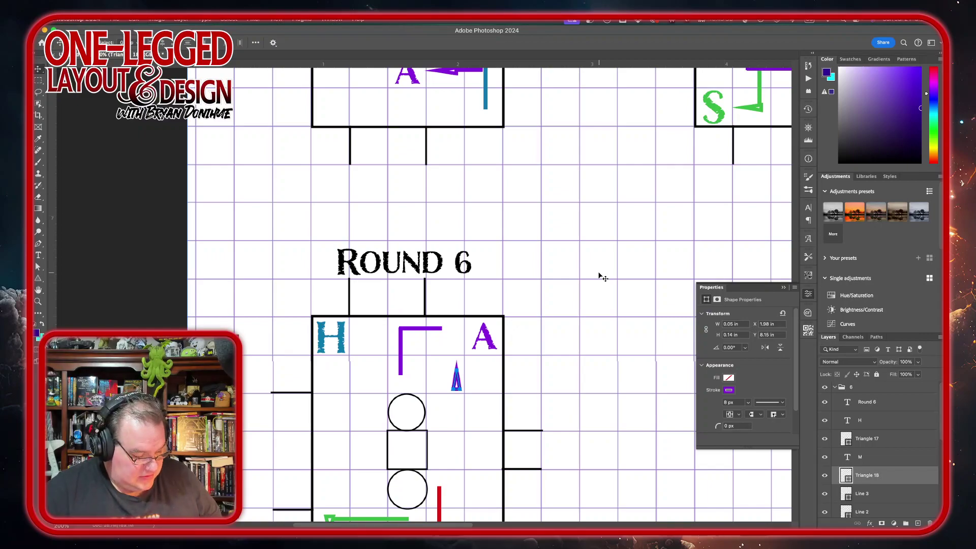
{"action": "key", "text": "super"}
{"action": "key", "text": "super+t"}
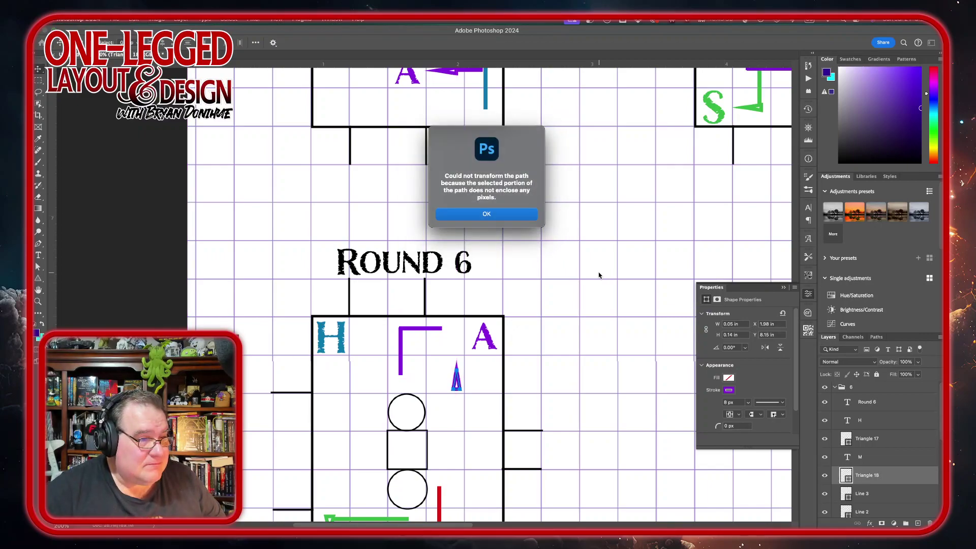
{"action": "left_click", "coordinate": [487, 214]}
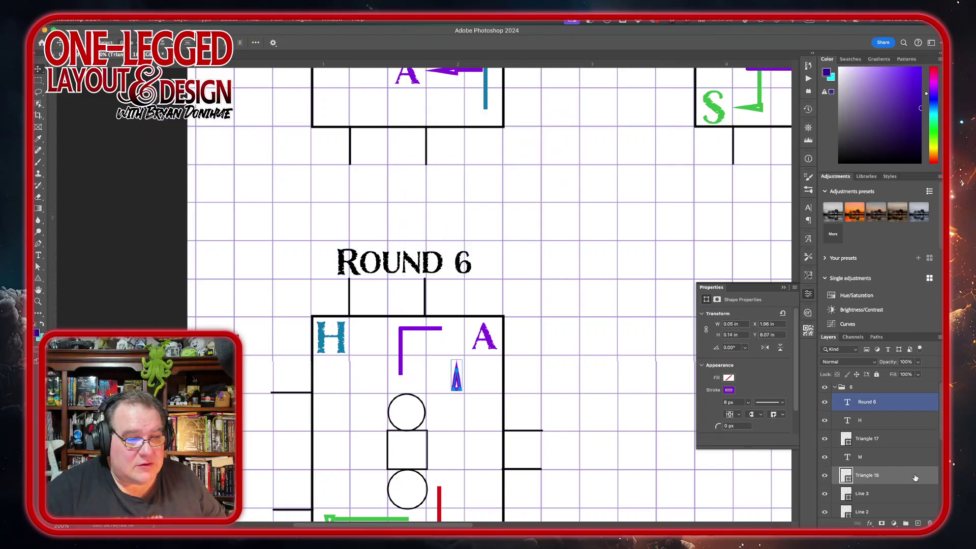
{"action": "key", "text": "super+t"}
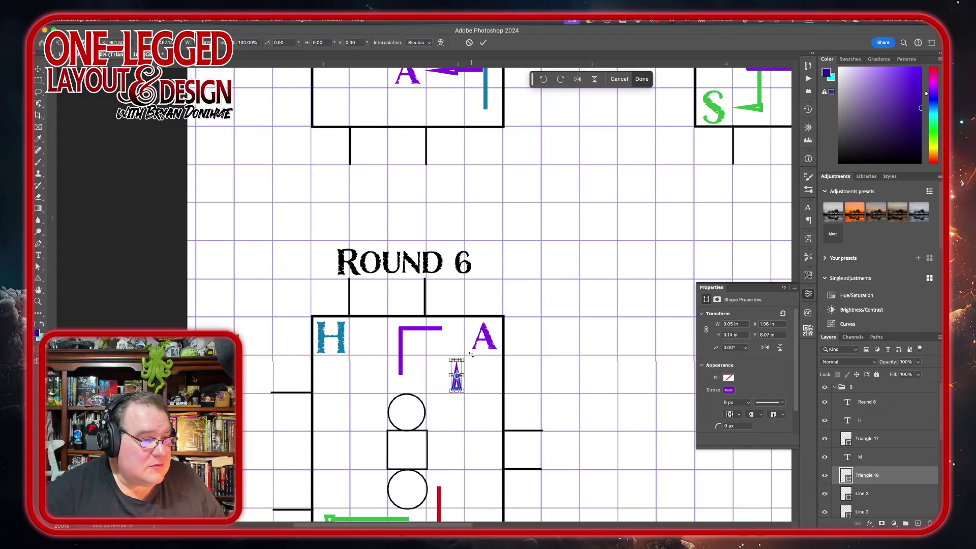
{"action": "left_click_drag", "start_coordinate": [471, 355], "coordinate": [445, 331]}
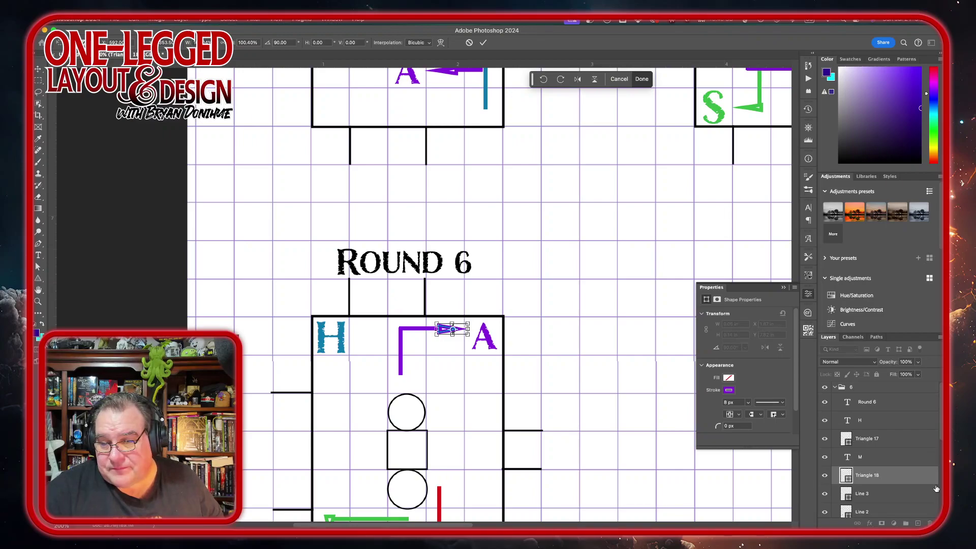
Merge the purple triangle and both purple lines into one shape layer, and shift the arrow slightly down.
{"action": "left_click", "coordinate": [905, 494], "text": "shift"}
{"action": "left_click", "coordinate": [899, 506], "text": "shift"}
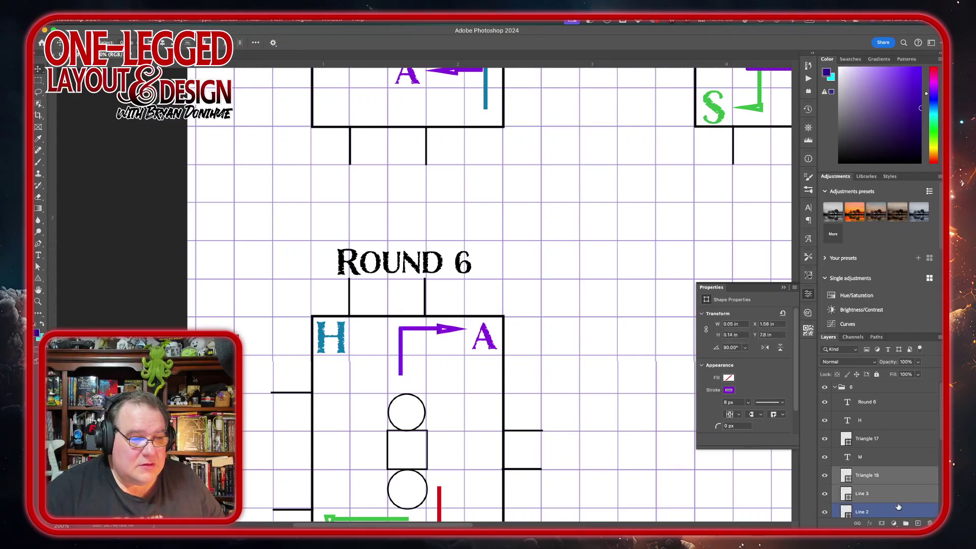
{"action": "right_click", "coordinate": [912, 491]}
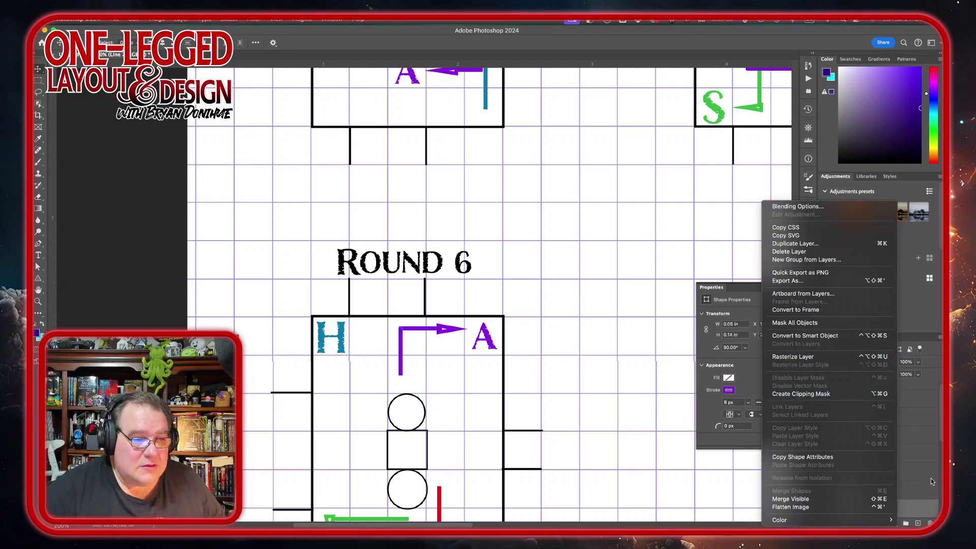
{"action": "left_click", "coordinate": [926, 504]}
{"action": "scroll", "coordinate": [884, 457], "scroll_direction": "down", "scroll_amount": 2}
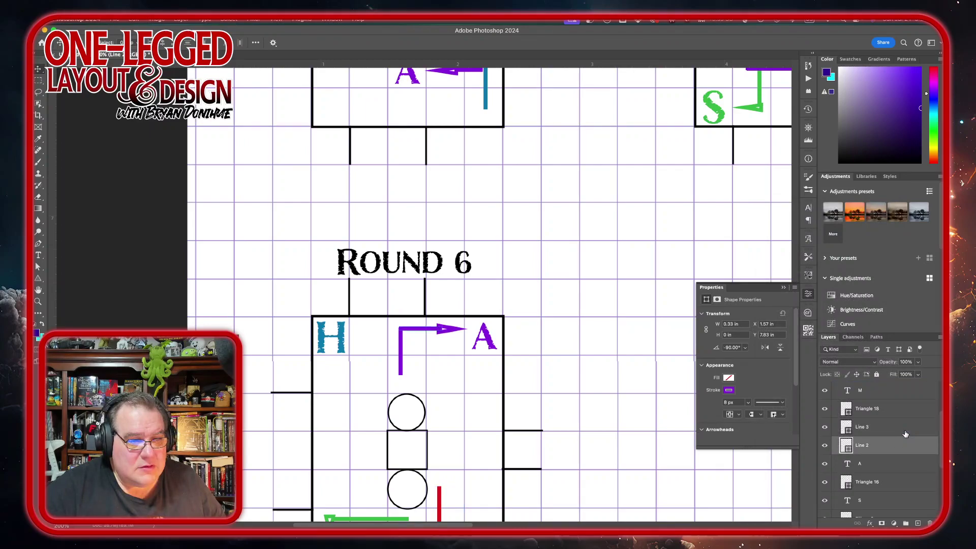
{"action": "left_click", "coordinate": [892, 416]}
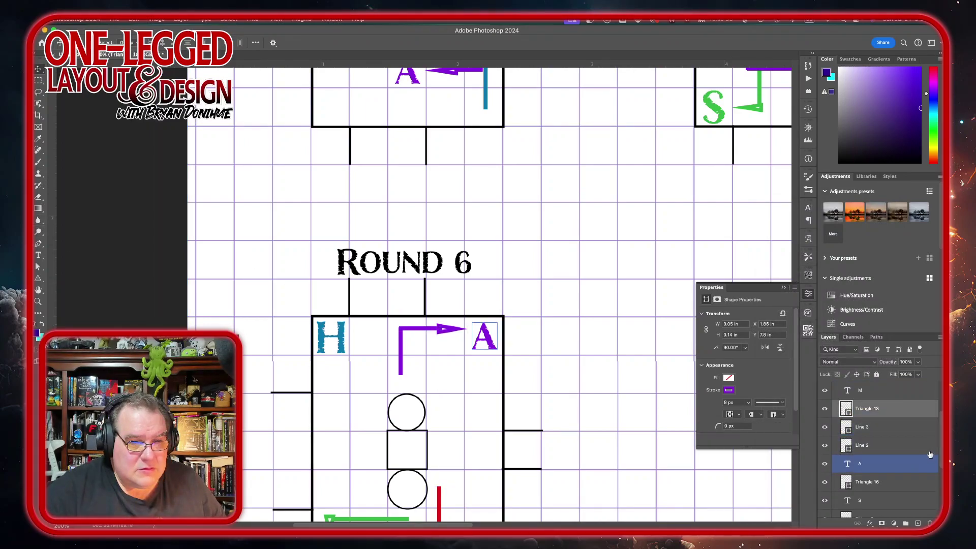
{"action": "left_click", "coordinate": [901, 429], "text": "shift"}
{"action": "left_click", "coordinate": [901, 441]}
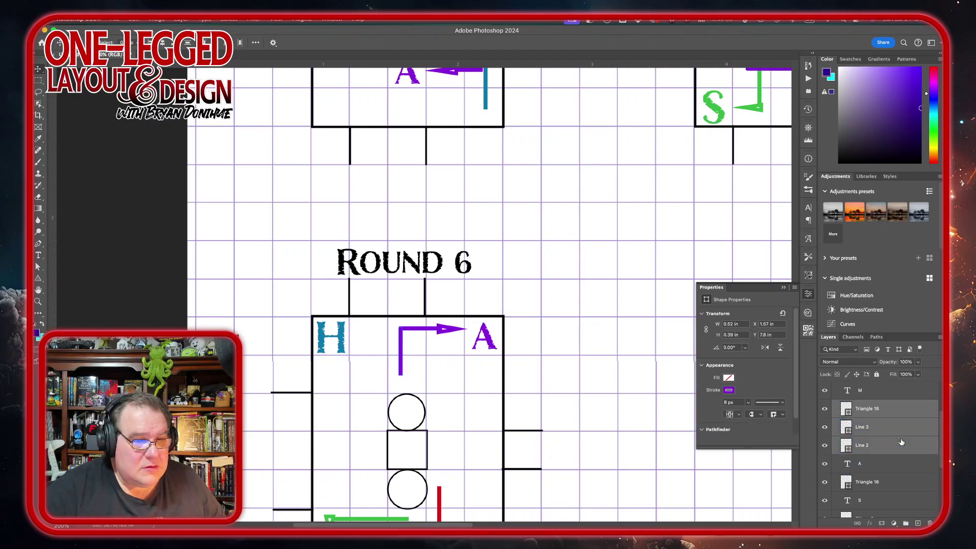
{"action": "right_click", "coordinate": [901, 438]}
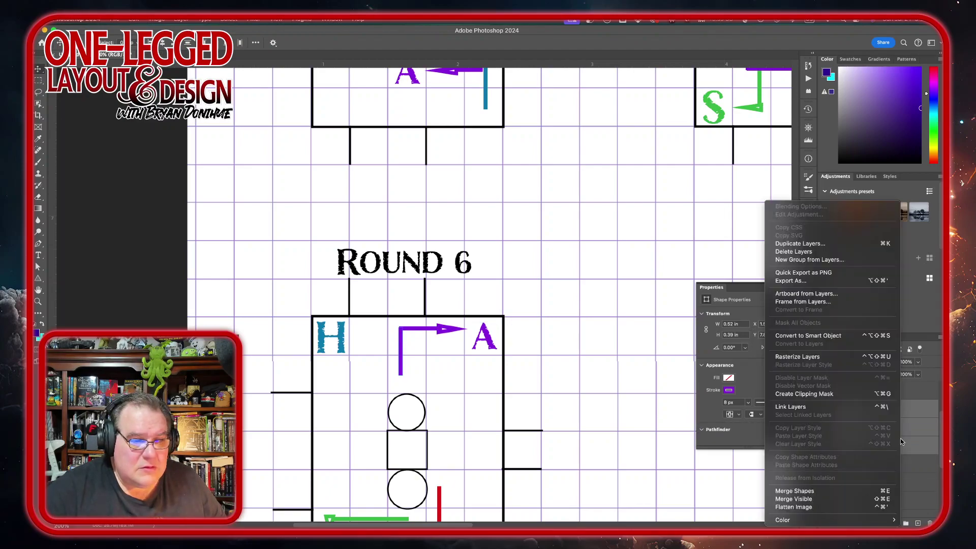
{"action": "left_click", "coordinate": [809, 491]}
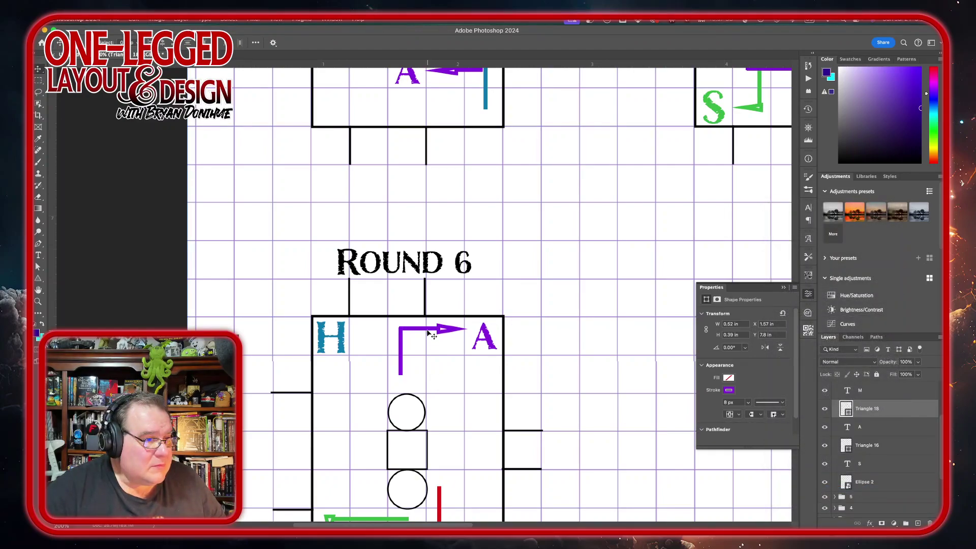
{"action": "left_click_drag", "start_coordinate": [429, 333], "coordinate": [428, 339]}
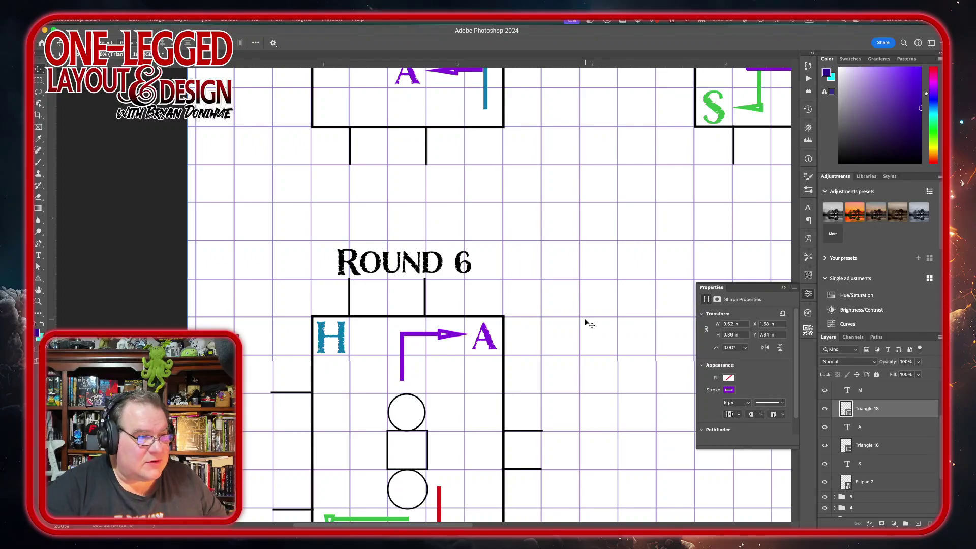
Examine the whole page of room diagrams from Starting to Round 6.
{"action": "scroll", "coordinate": [586, 320], "scroll_direction": "down", "scroll_amount": 5}
{"action": "scroll", "coordinate": [586, 320], "scroll_direction": "right", "scroll_amount": 10}
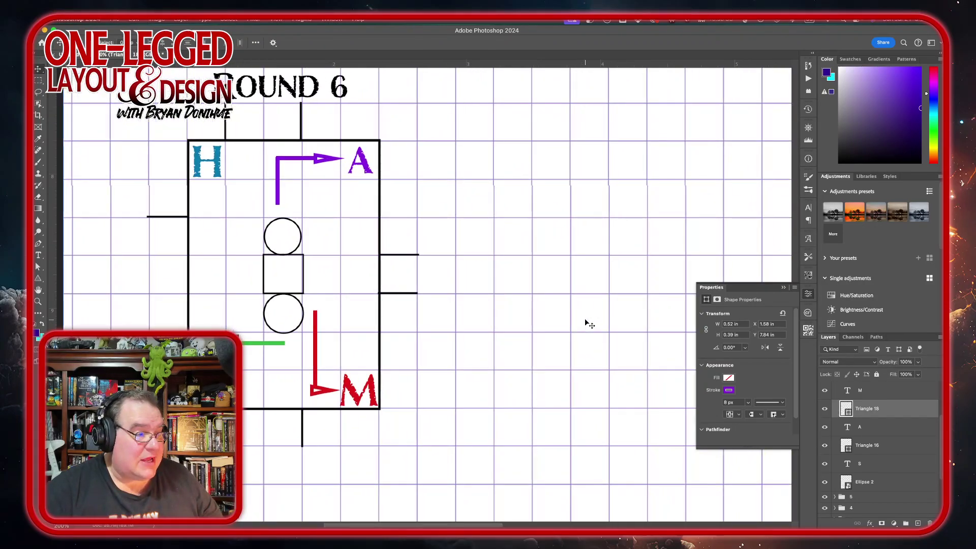
{"action": "scroll", "coordinate": [585, 321], "scroll_direction": "right", "scroll_amount": 2}
{"action": "scroll", "coordinate": [585, 321], "scroll_direction": "up", "scroll_amount": 8}
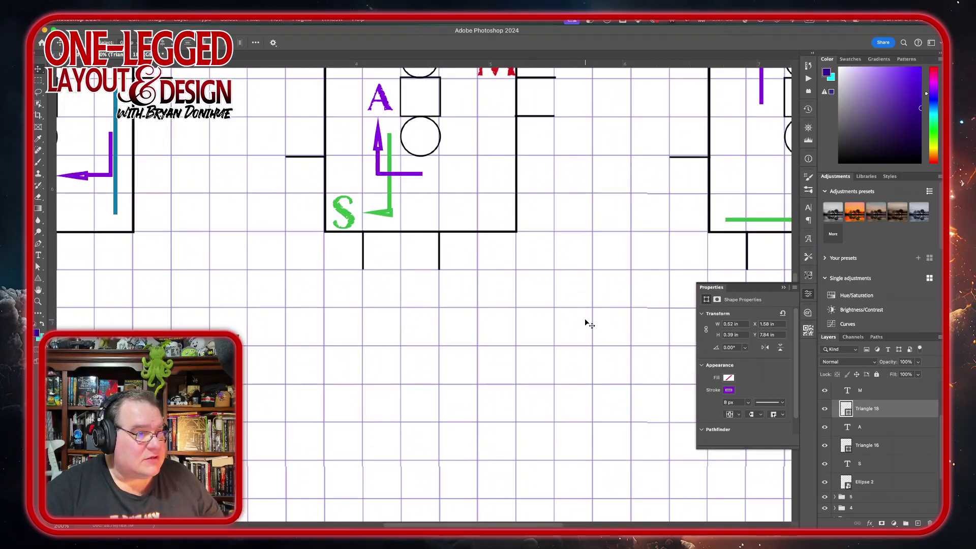
{"action": "key", "text": "ctrl+minus"}
{"action": "key", "text": "ctrl+minus"}
{"action": "key", "text": "ctrl+minus"}
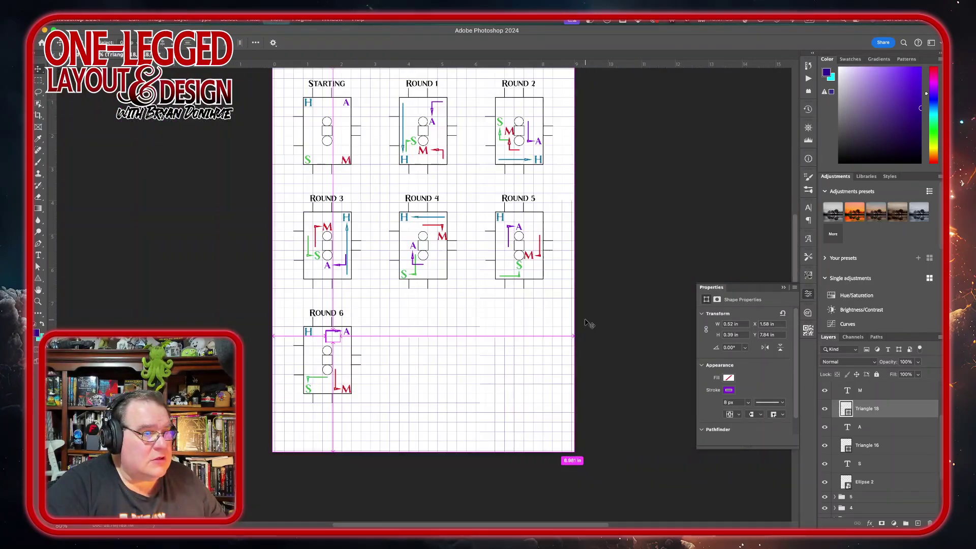
{"action": "scroll", "coordinate": [475, 322], "scroll_direction": "up", "scroll_amount": 1}
{"action": "scroll", "coordinate": [475, 323], "scroll_direction": "right", "scroll_amount": 1}
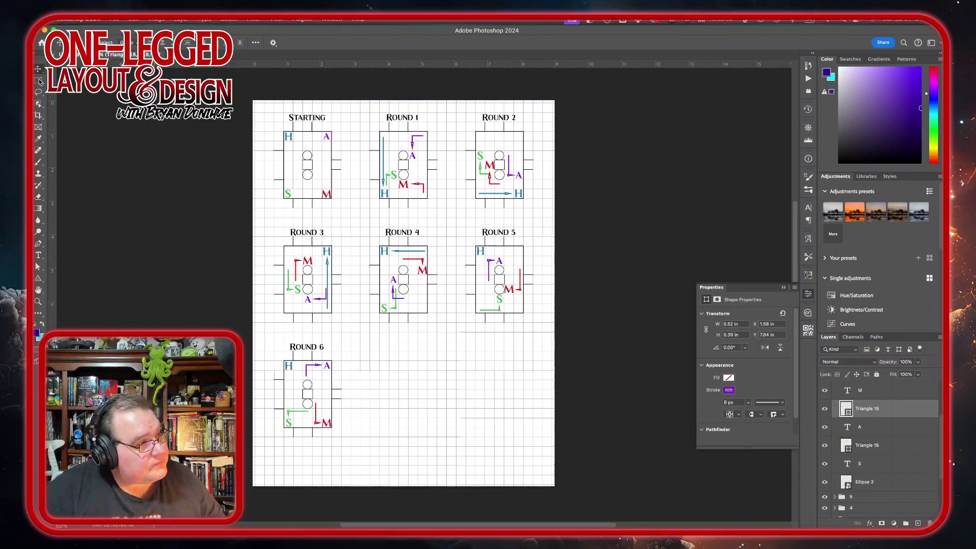
Add the 22 pt centred heading "Rules for Movement" in the empty area beside the Round 6 diagram.
{"action": "left_click", "coordinate": [38, 255]}
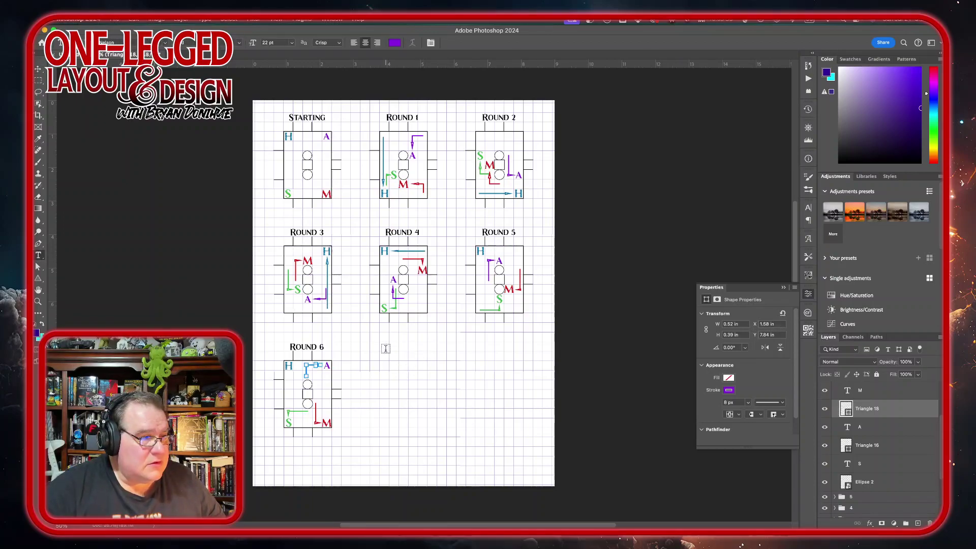
{"action": "left_click", "coordinate": [440, 348]}
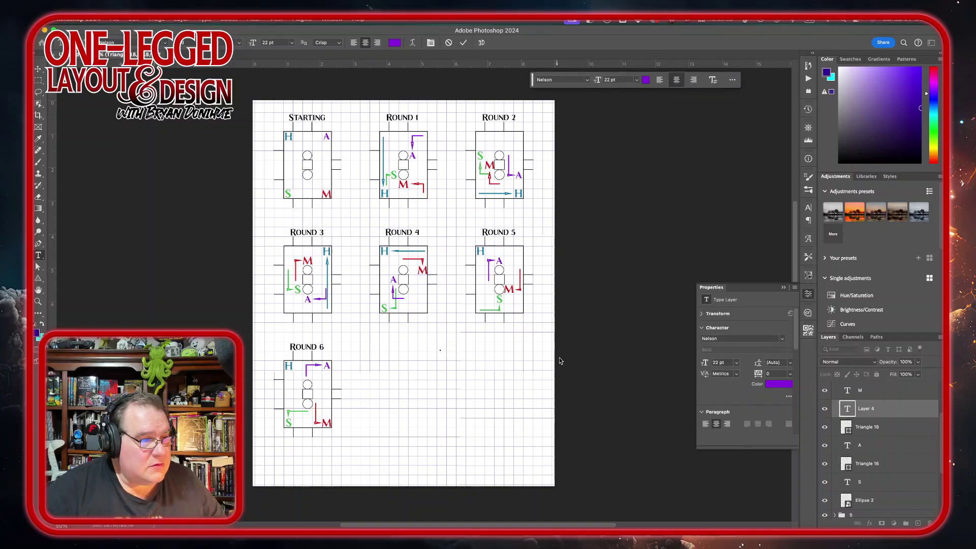
{"action": "type", "text": "Rules fopr"}
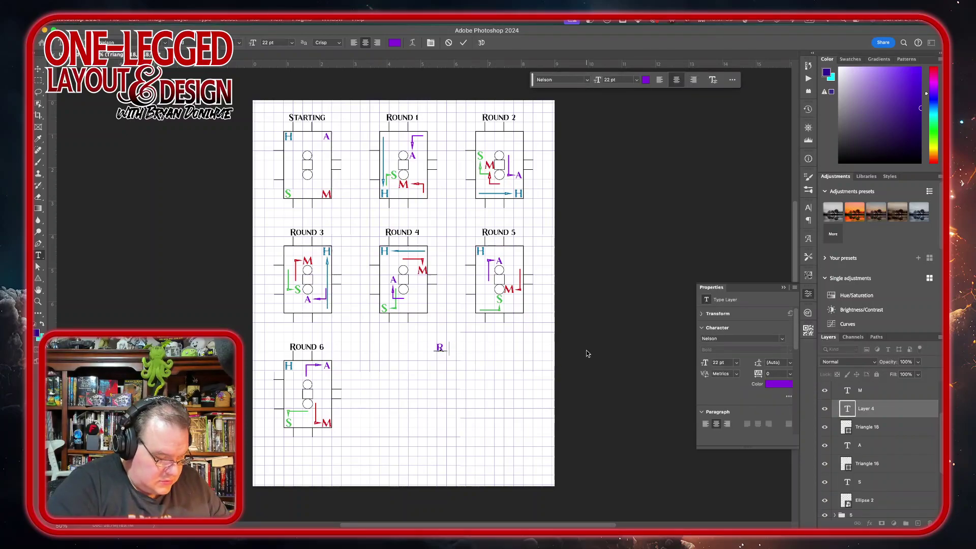
{"action": "key", "text": "BackSpace"}
{"action": "key", "text": "BackSpace"}
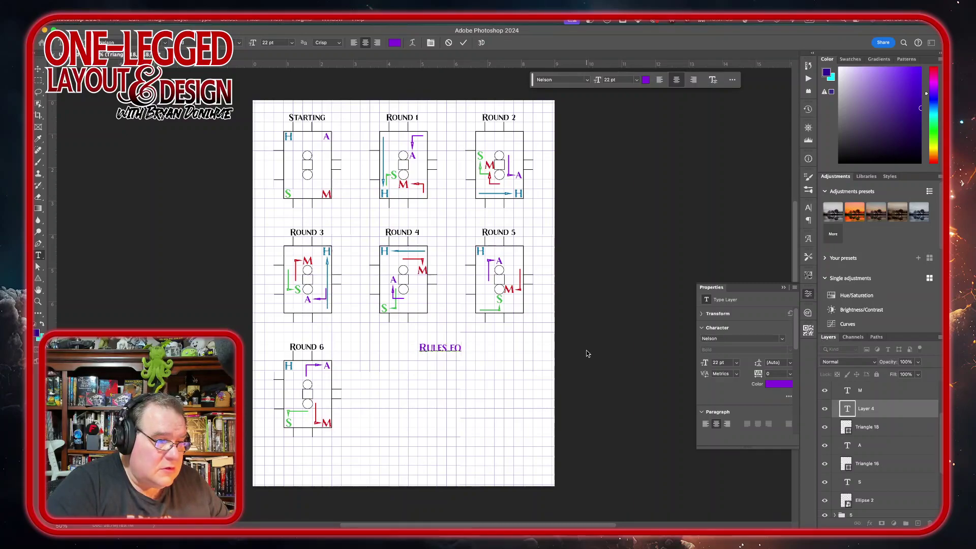
{"action": "type", "text": "r Movement"}
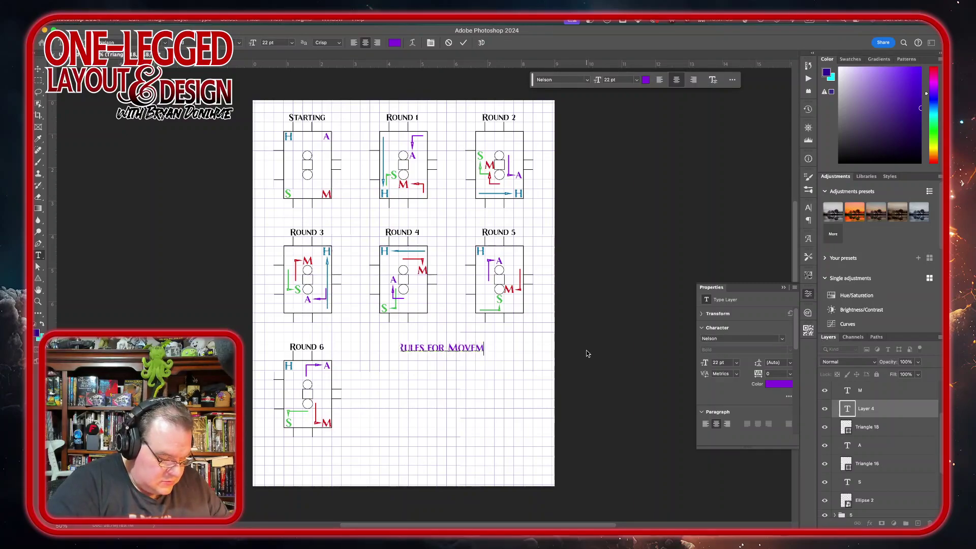
{"action": "left_click", "coordinate": [463, 42]}
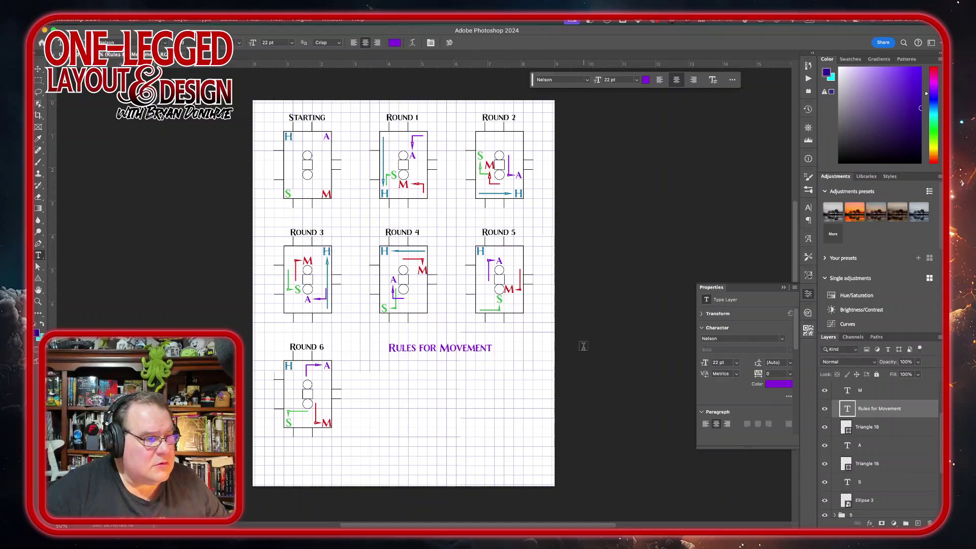
Change the text colour of the "Rules for Movement" heading to black.
{"action": "left_click", "coordinate": [780, 384]}
{"action": "left_click_drag", "start_coordinate": [105, 237], "coordinate": [36, 240]}
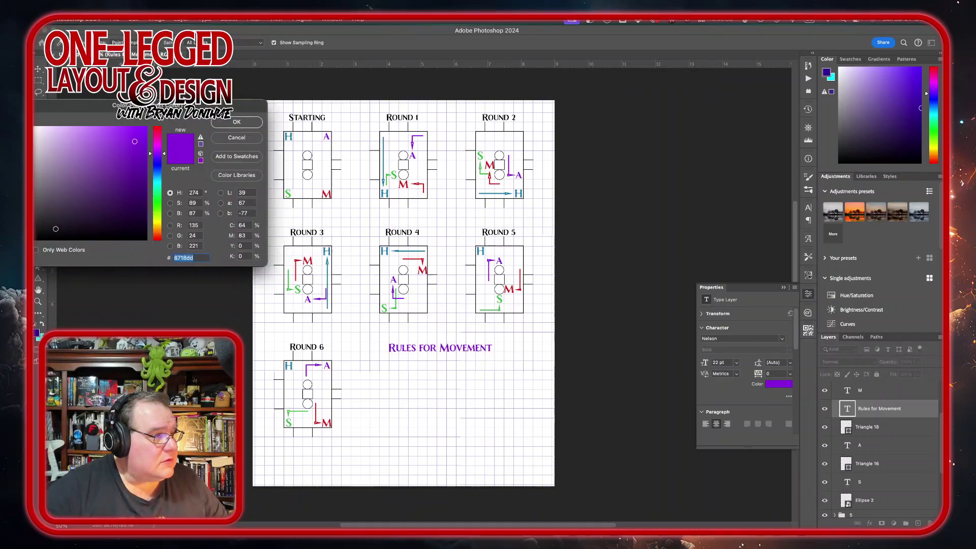
{"action": "left_click", "coordinate": [237, 122]}
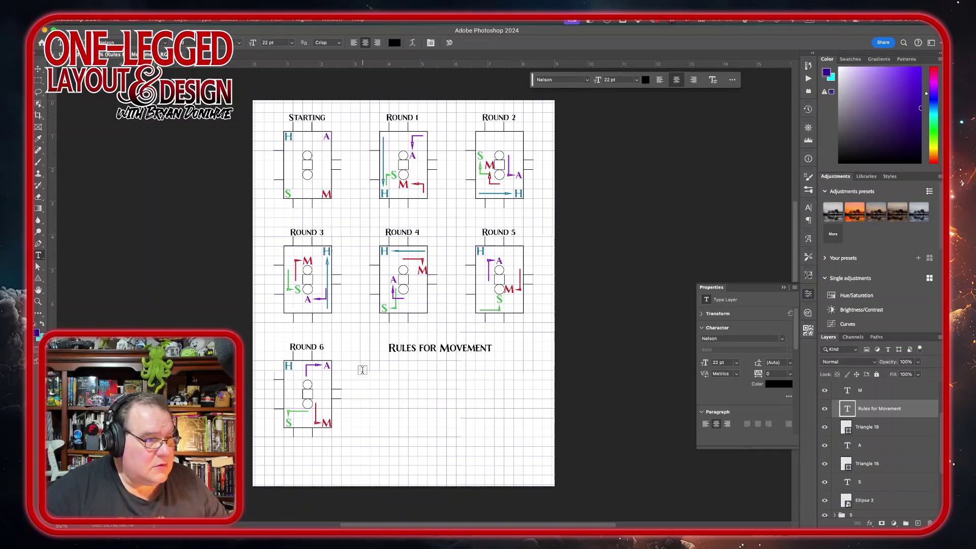
Add a centre-aligned 22 pt text line "First 6 rounds" just below the "Rules for Movement" heading.
{"action": "left_click", "coordinate": [392, 364]}
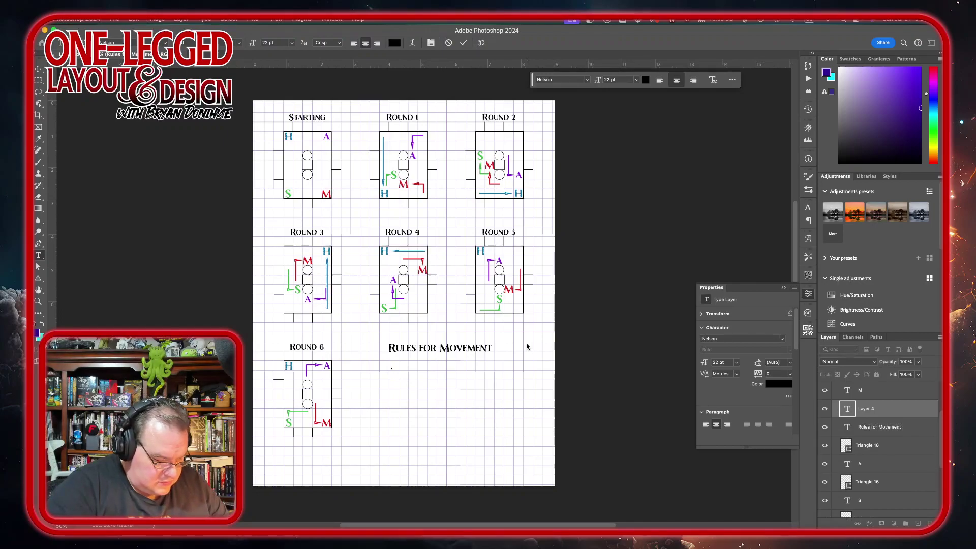
{"action": "type", "text": "First 6"}
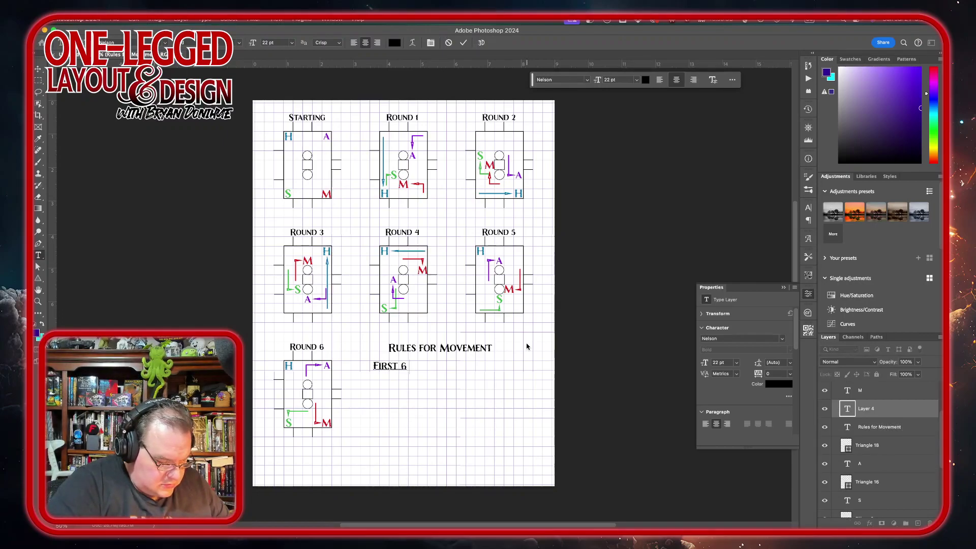
{"action": "type", "text": " Rounds"}
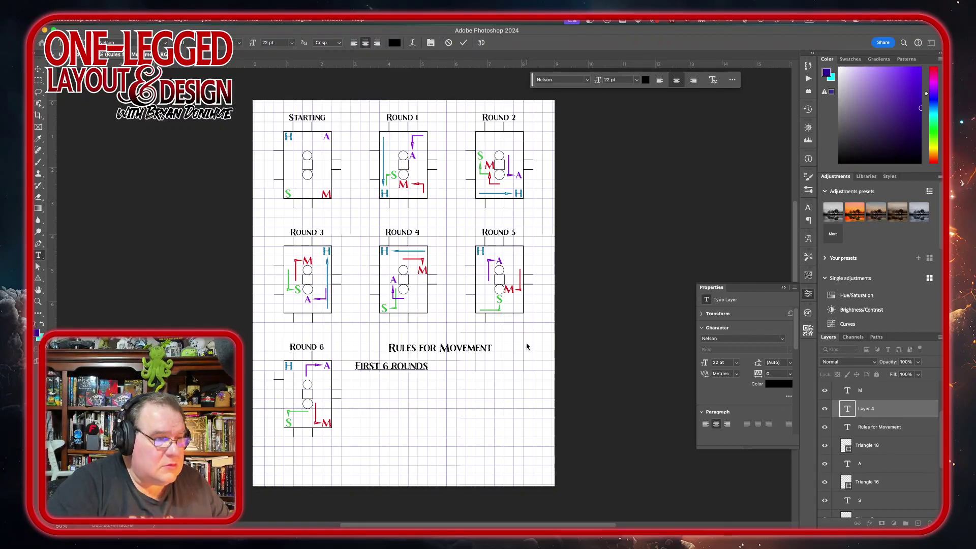
{"action": "key", "text": "super+shift+l"}
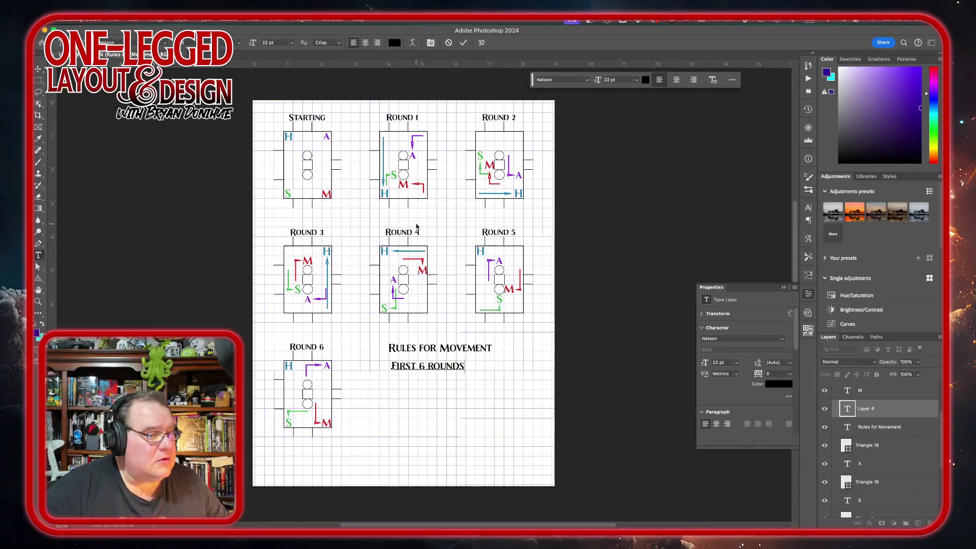
{"action": "left_click", "coordinate": [365, 43]}
{"action": "left_click", "coordinate": [464, 43]}
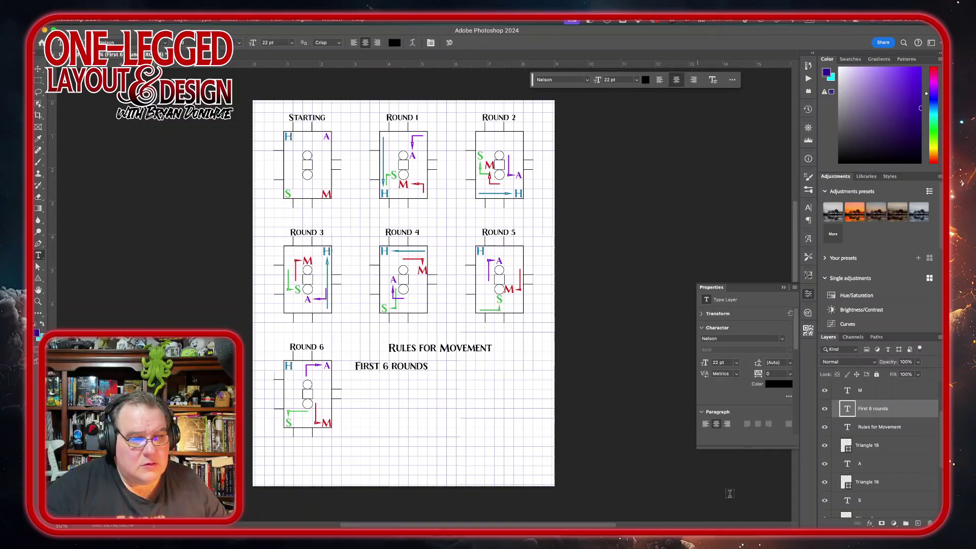
Align the "First 6 rounds" and "Rules for Movement" text layers on their horizontal centres and move them together below Rounds 4 and 5.
{"action": "left_click", "coordinate": [913, 431], "text": "shift"}
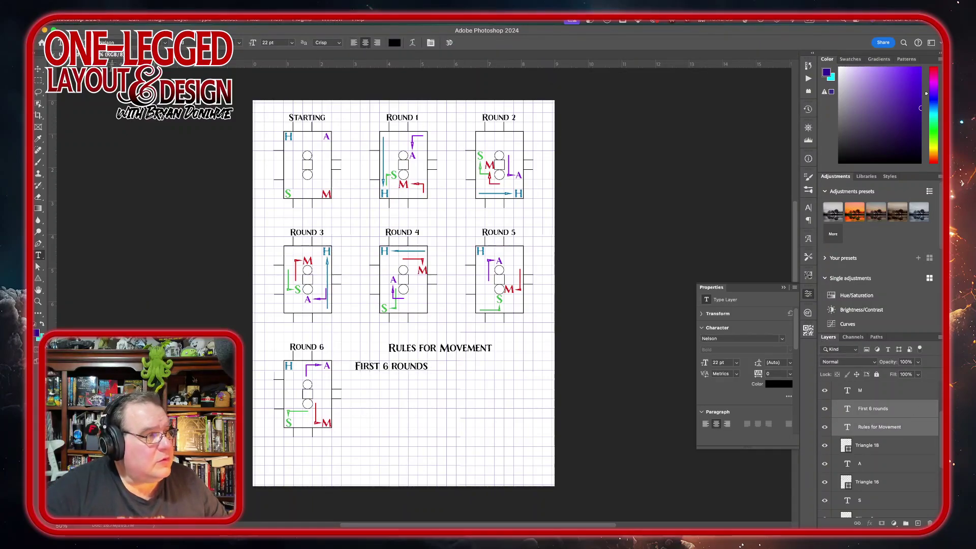
{"action": "left_click", "coordinate": [38, 69]}
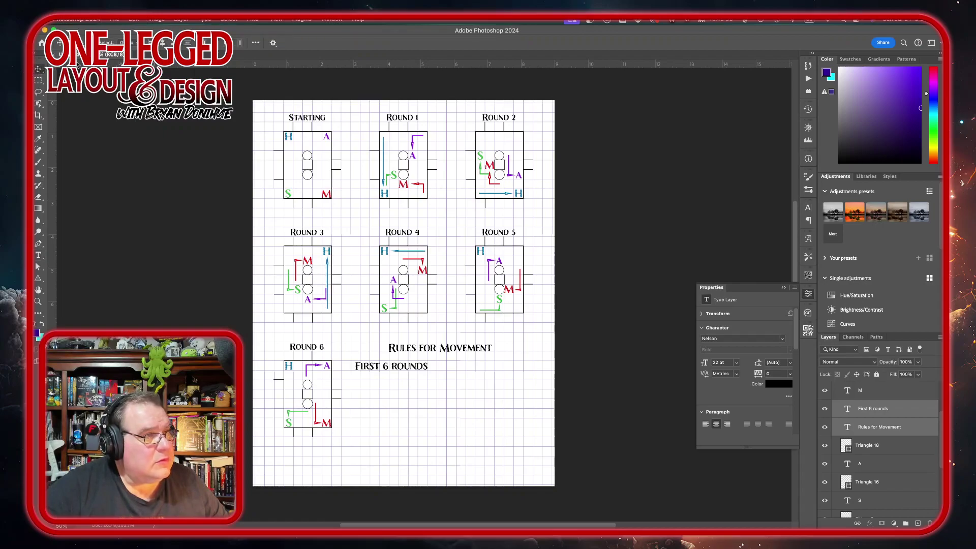
{"action": "left_click", "coordinate": [161, 43]}
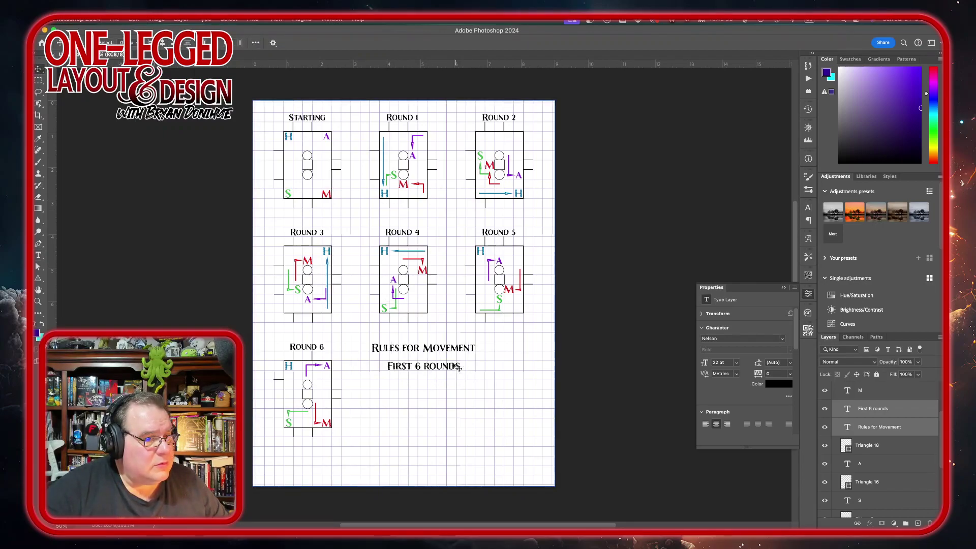
{"action": "left_click_drag", "start_coordinate": [445, 359], "coordinate": [464, 357]}
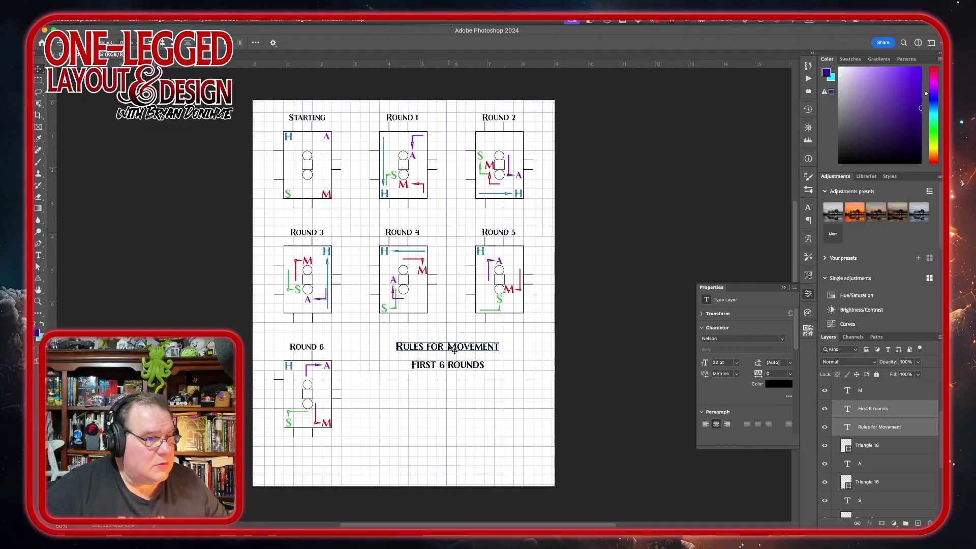
{"action": "left_click", "coordinate": [898, 426]}
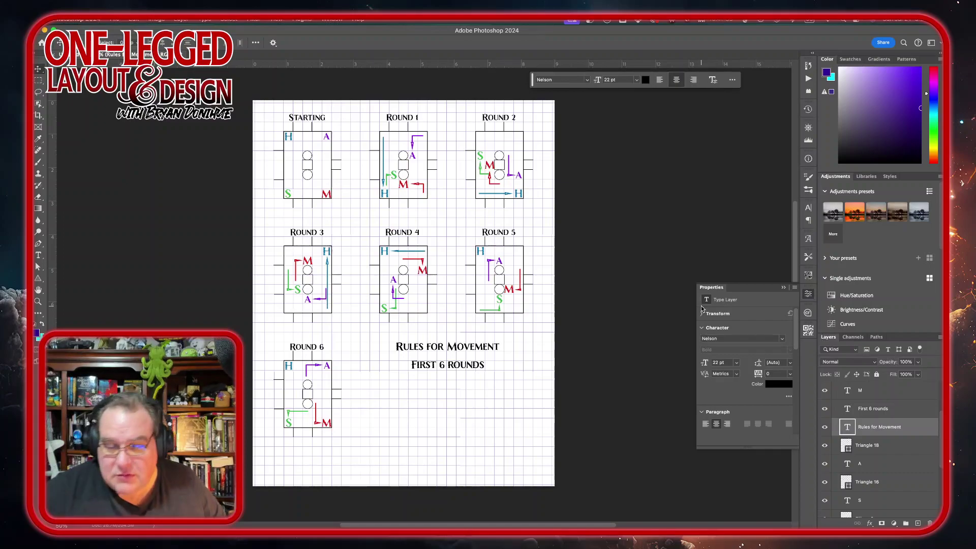
Insert the word "Statue" before "Movement" so the black heading reads "Rules for Statue Movement".
{"action": "double_click", "coordinate": [449, 345]}
{"action": "left_click", "coordinate": [448, 344]}
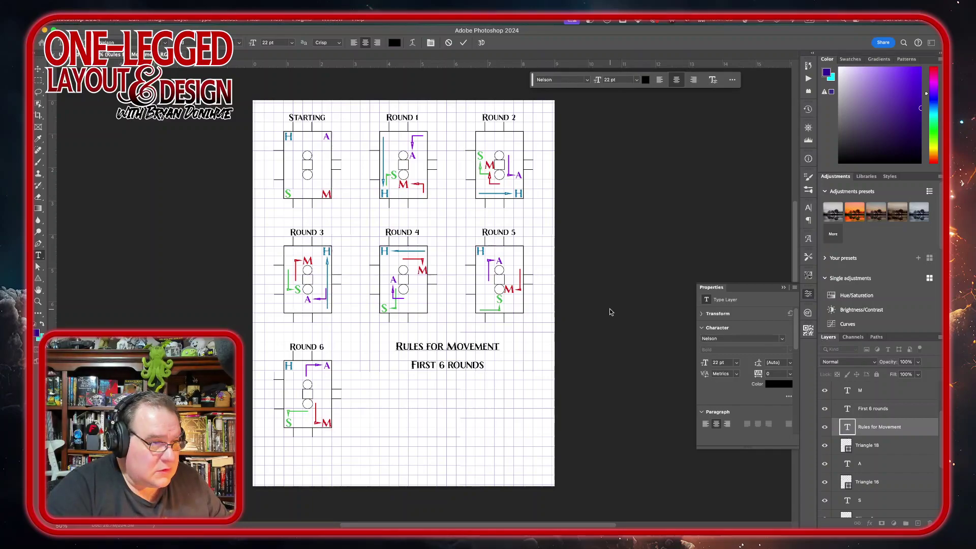
{"action": "type", "text": "Statues"}
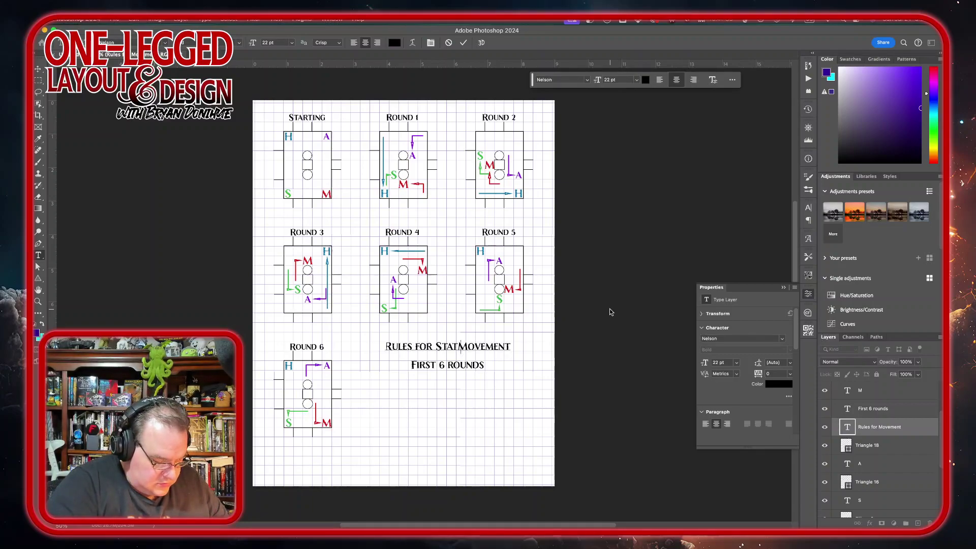
{"action": "key", "text": "BackSpace"}
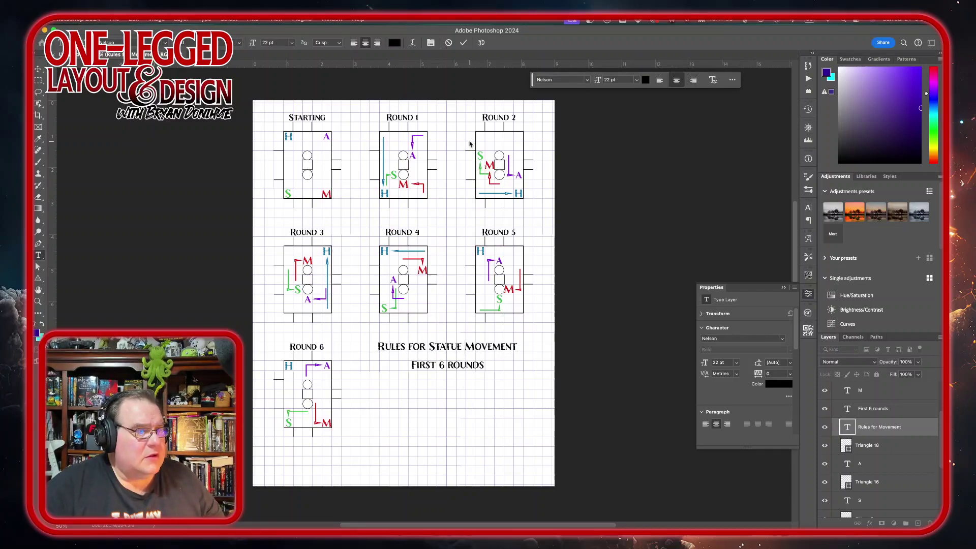
{"action": "left_click", "coordinate": [465, 43]}
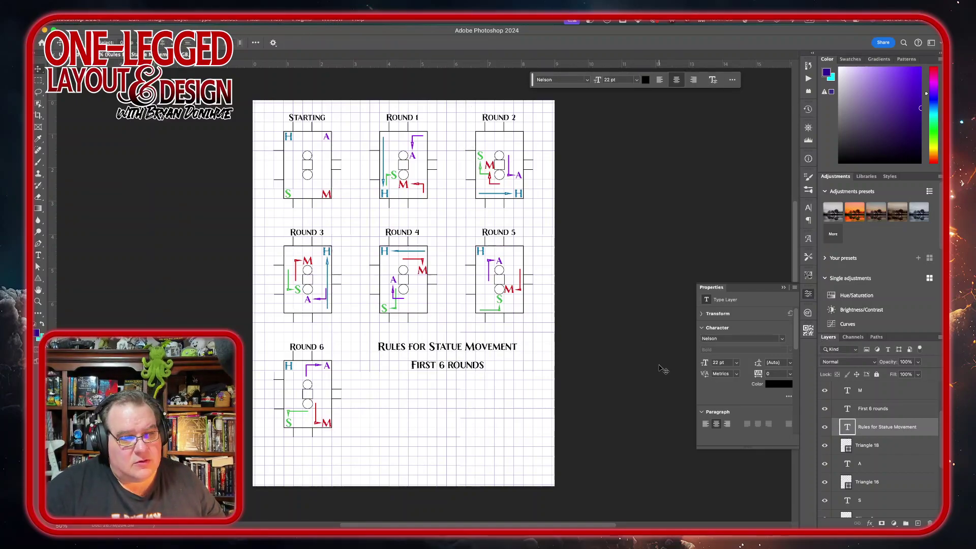
Set the font size of the "First 6 rounds" text layer to 18 pt.
{"action": "left_click", "coordinate": [899, 396]}
{"action": "left_click", "coordinate": [902, 409]}
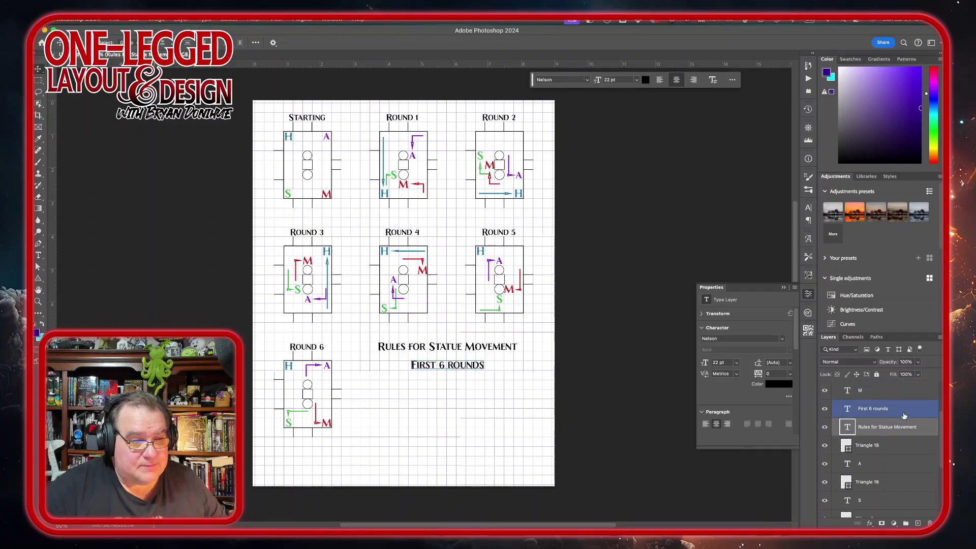
{"action": "left_click", "coordinate": [737, 363]}
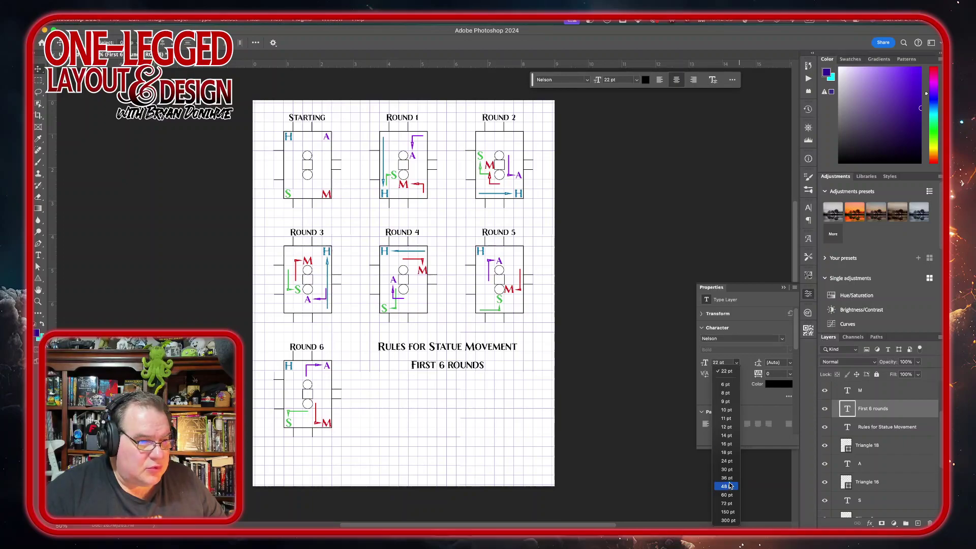
{"action": "left_click", "coordinate": [731, 453]}
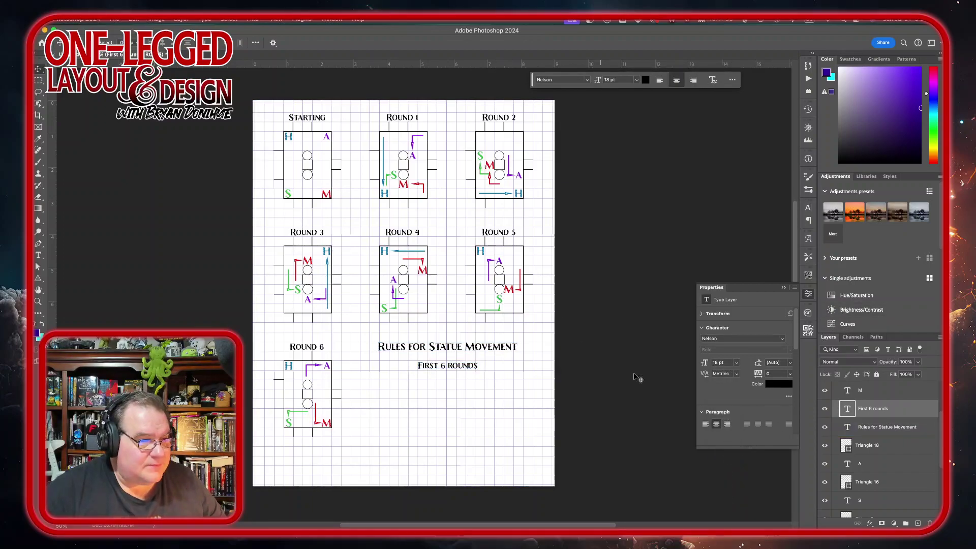
Move the "First 6 rounds" and "Rules for Statue Movement" layers out of group 6 to the top of the layer stack and collapse the group.
{"action": "left_click", "coordinate": [910, 430]}
{"action": "scroll", "coordinate": [907, 437], "scroll_direction": "up", "scroll_amount": 3}
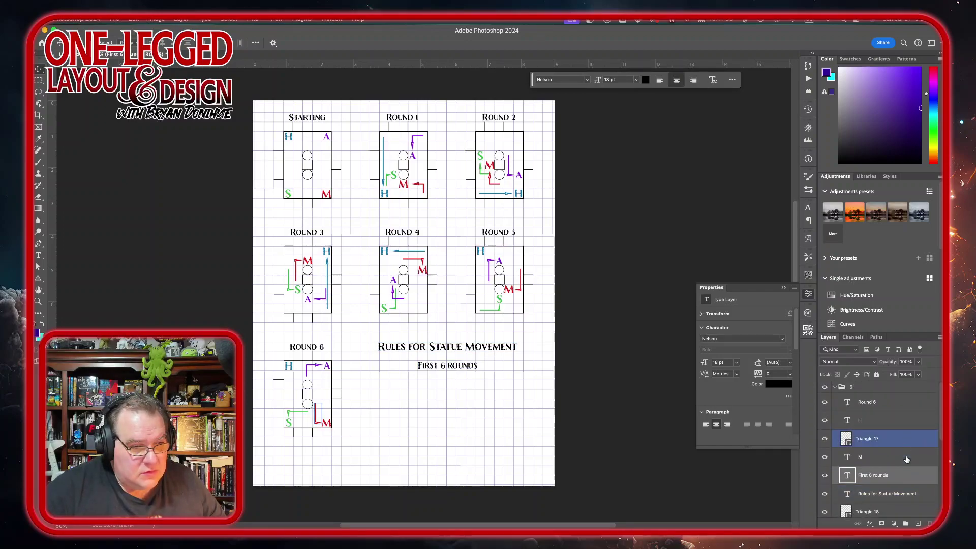
{"action": "left_click", "coordinate": [913, 509]}
{"action": "left_click", "coordinate": [916, 500]}
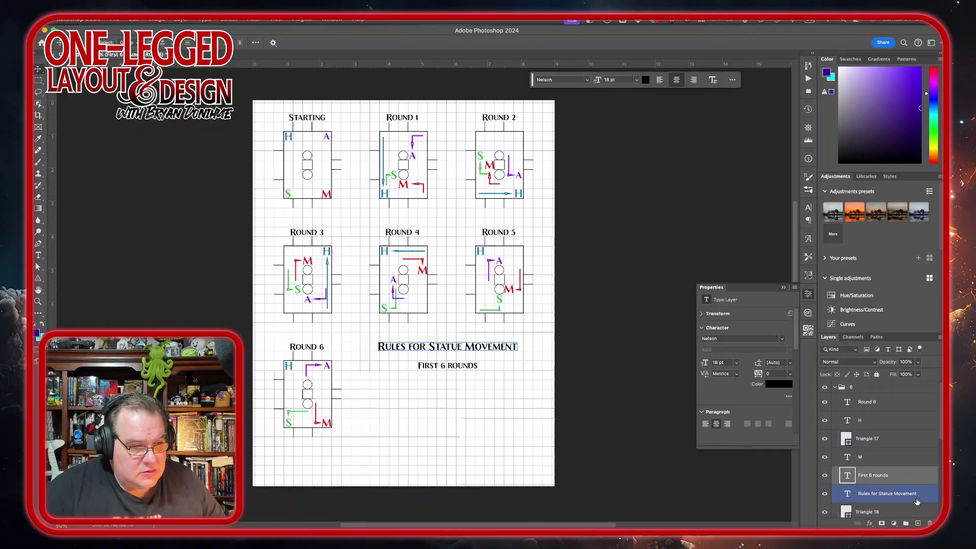
{"action": "left_click", "coordinate": [913, 479]}
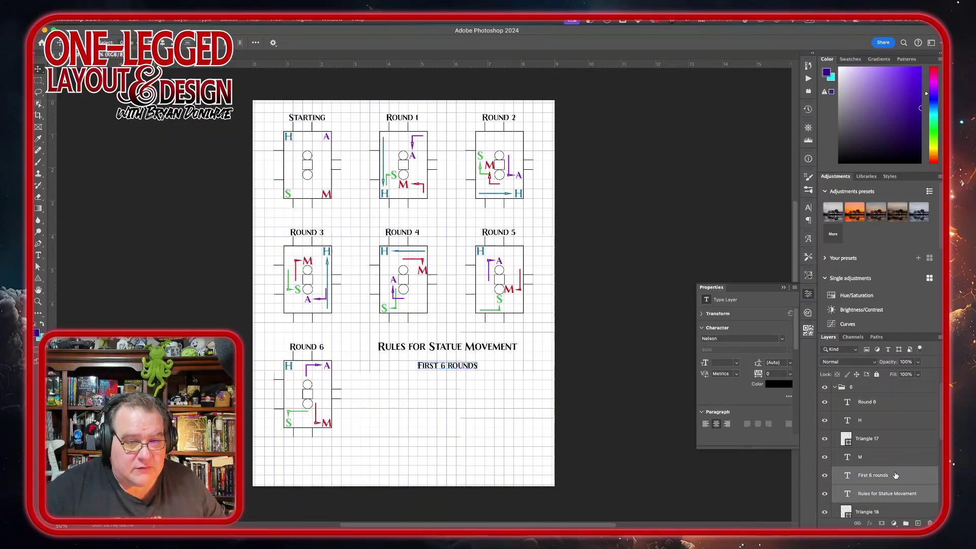
{"action": "left_click_drag", "start_coordinate": [896, 476], "coordinate": [891, 382]}
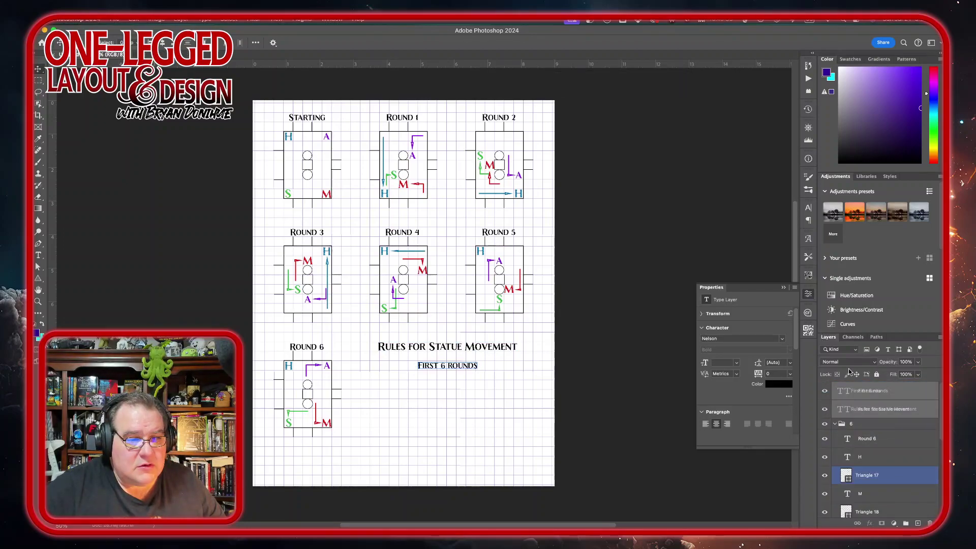
{"action": "left_click", "coordinate": [843, 425]}
{"action": "left_click", "coordinate": [834, 424]}
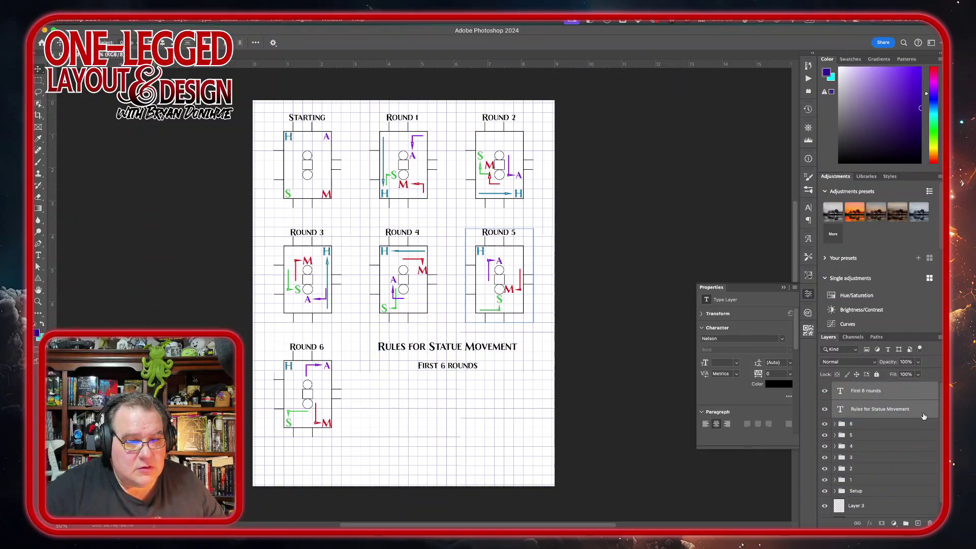
Nudge the "First 6 rounds" line up close beneath the heading, and shift both text lines together slightly to the right.
{"action": "left_click", "coordinate": [446, 382]}
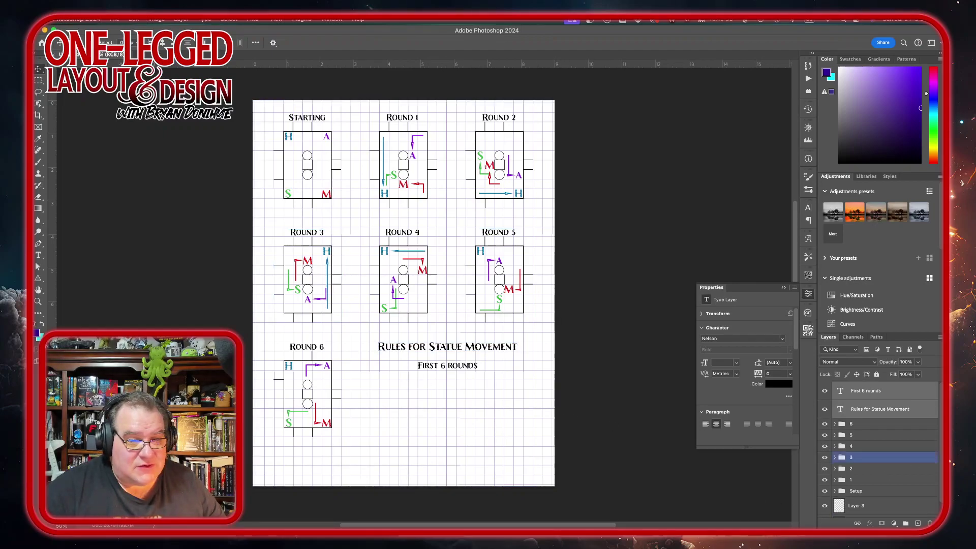
{"action": "left_click", "coordinate": [402, 394]}
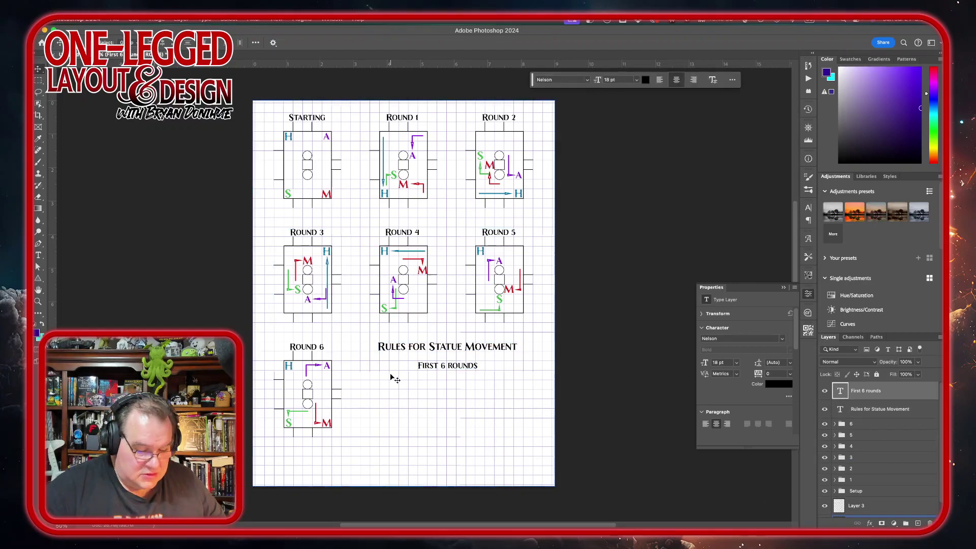
{"action": "key", "text": "Up"}
{"action": "key", "text": "Up"}
{"action": "key", "text": "Up"}
{"action": "key", "text": "Up"}
{"action": "key", "text": "Up"}
{"action": "key", "text": "Up"}
{"action": "key", "text": "Up"}
{"action": "key", "text": "Up"}
{"action": "key", "text": "Up"}
{"action": "key", "text": "Up"}
{"action": "key", "text": "Up"}
{"action": "key", "text": "Up"}
{"action": "key", "text": "Up"}
{"action": "key", "text": "Up"}
{"action": "key", "text": "Up"}
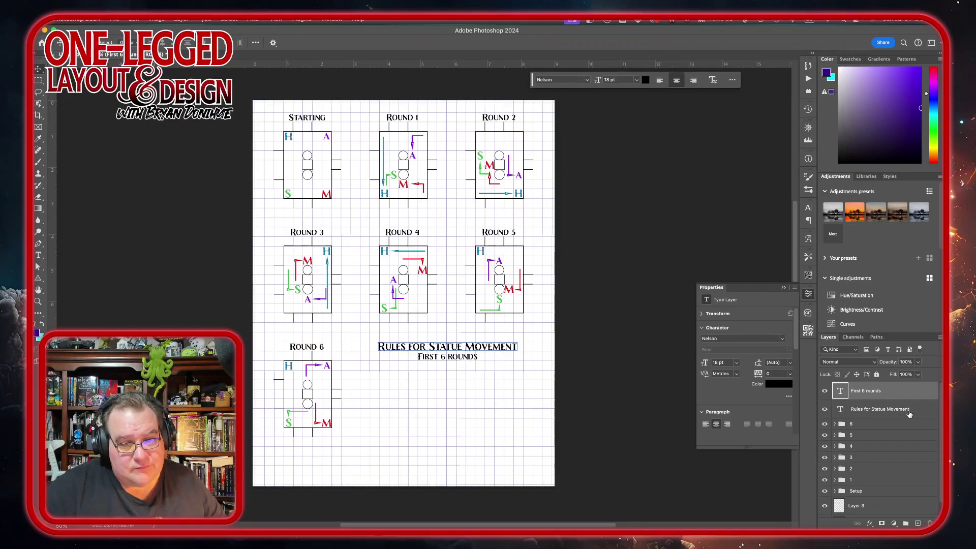
{"action": "left_click", "coordinate": [938, 414], "text": "shift"}
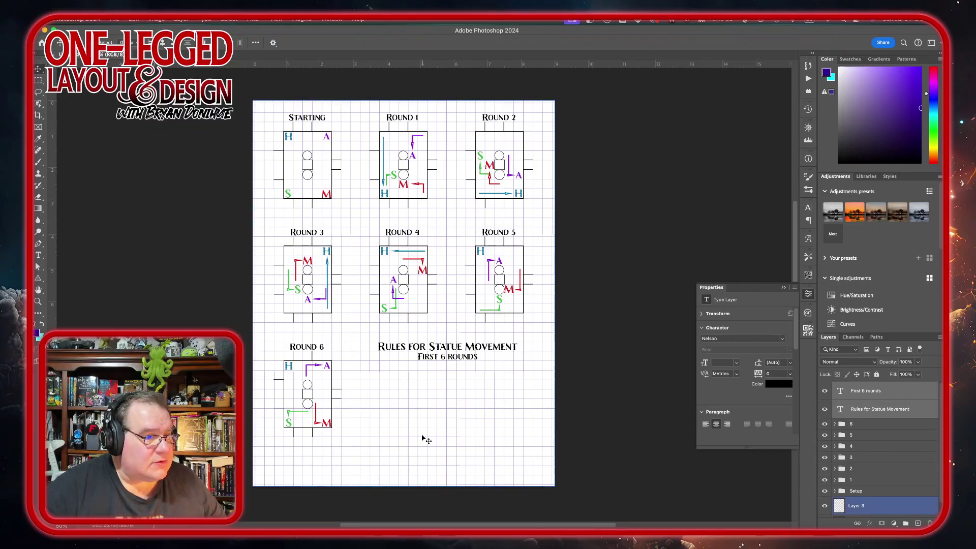
{"action": "mouse_move", "coordinate": [469, 361]}
{"action": "left_mouse_down"}
{"action": "mouse_move", "coordinate": [466, 341]}
{"action": "mouse_move", "coordinate": [463, 349]}
{"action": "left_mouse_up"}
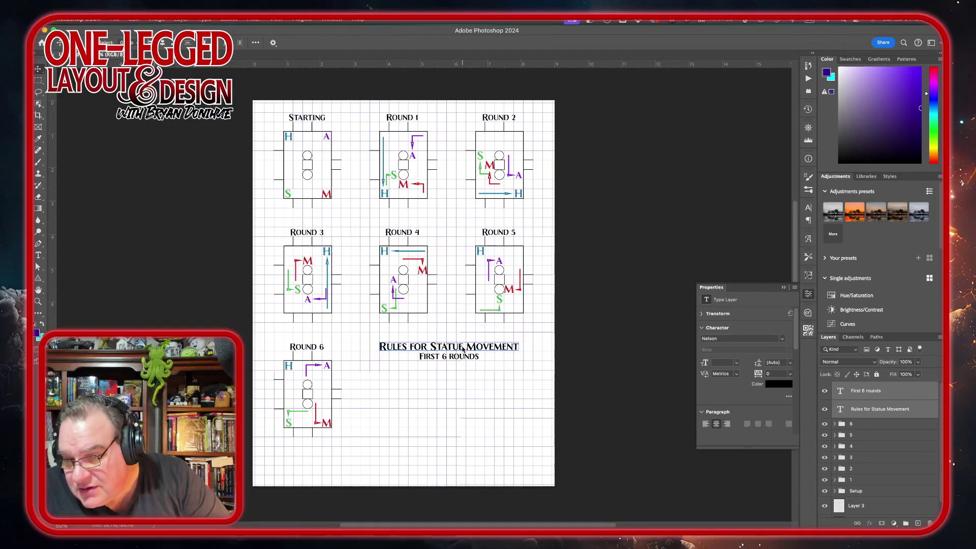
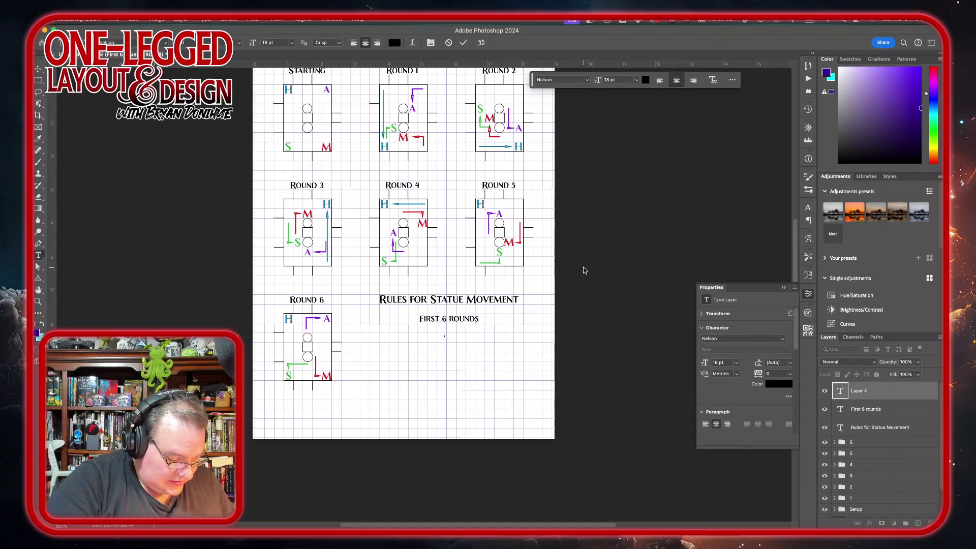
Add the 18 pt centred text line "Scout Always moves first on 20" below "First 6 rounds".
{"action": "type", "text": "Scout"}
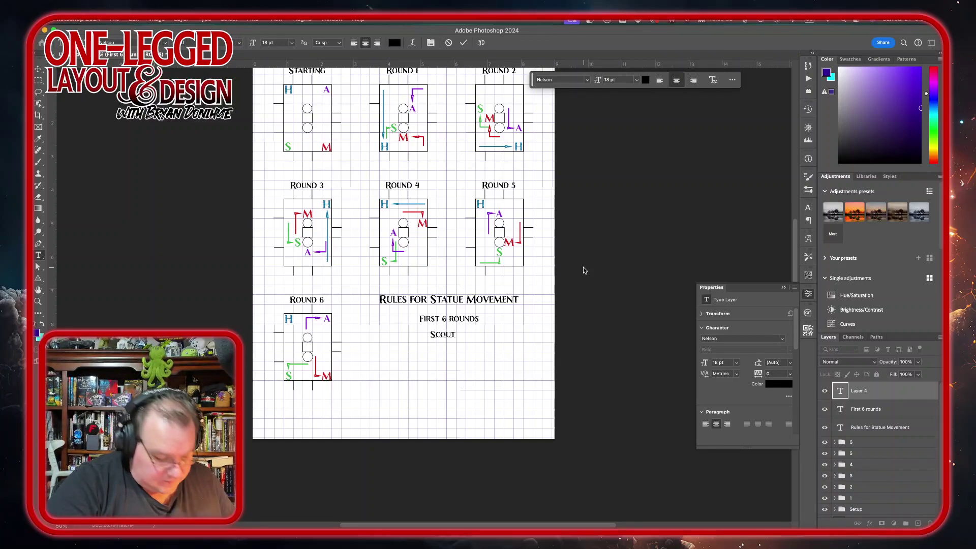
{"action": "type", "text": " always mo"}
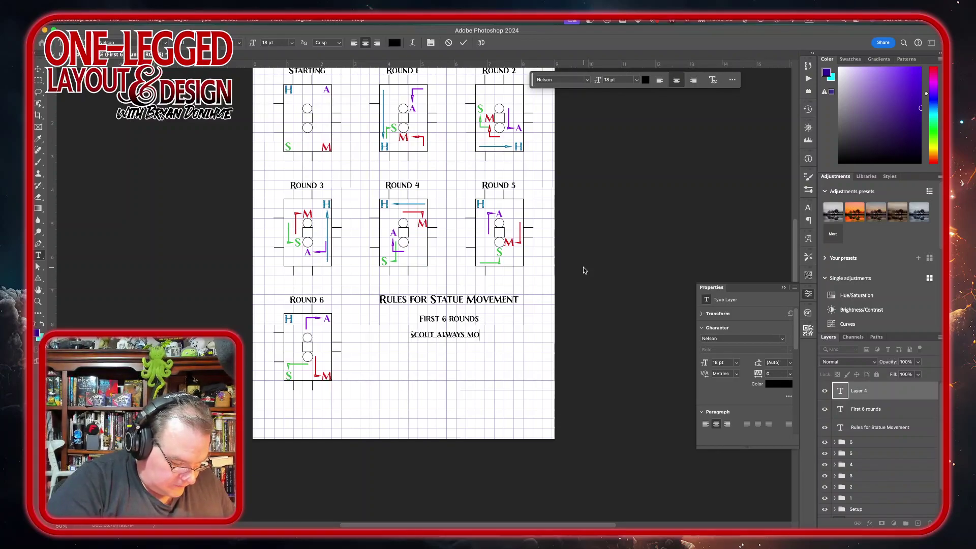
{"action": "type", "text": "ves first on "}
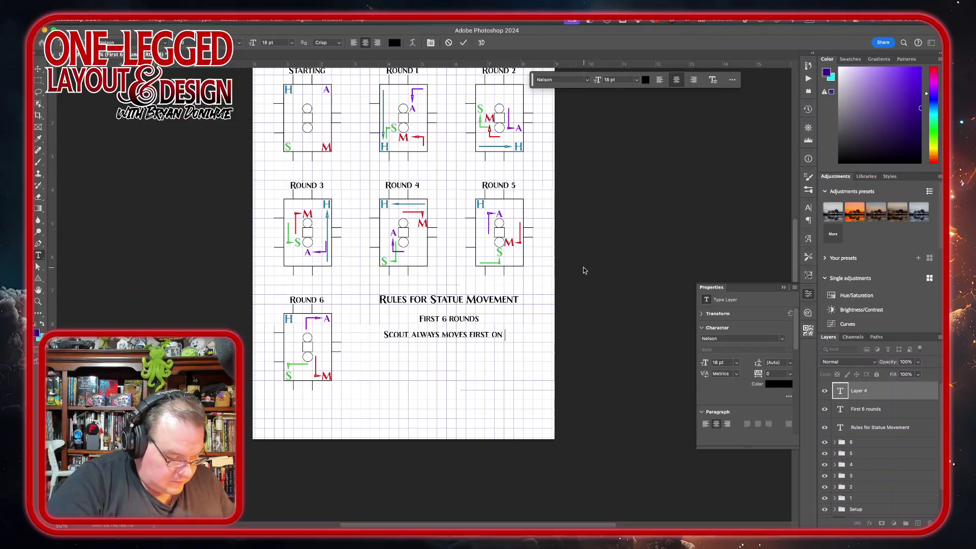
{"action": "type", "text": "20"}
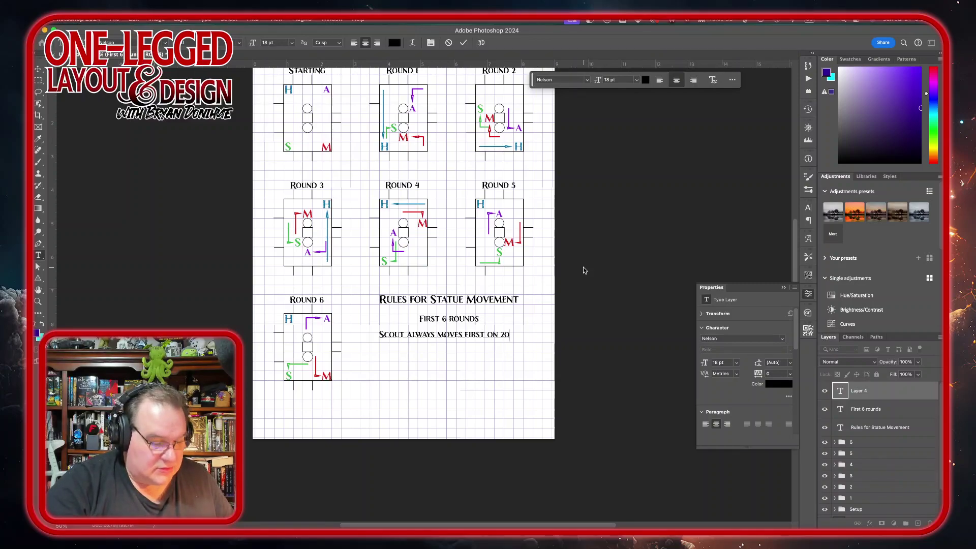
{"action": "left_click", "coordinate": [465, 43]}
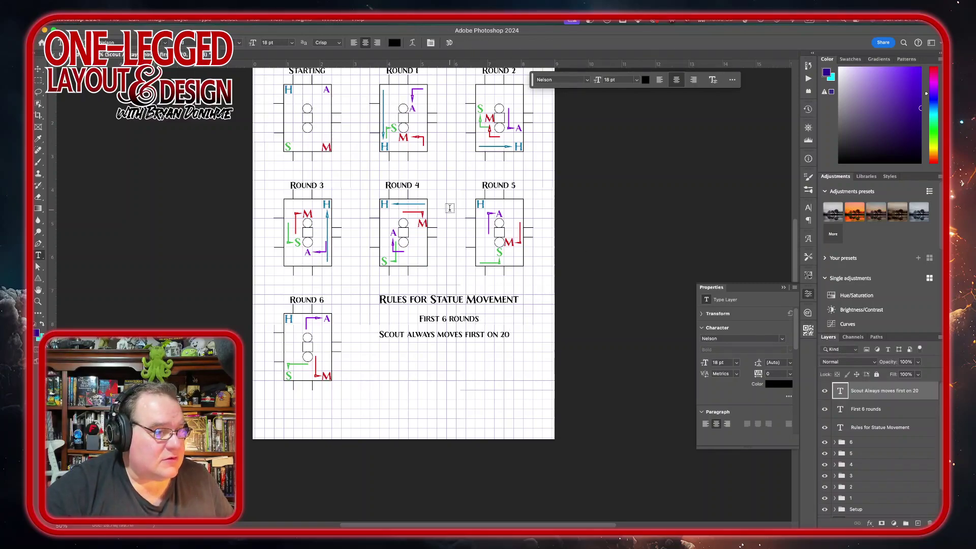
Add a separate 18 pt centred text line "Archer moves on 15" below the Scout rule.
{"action": "left_click", "coordinate": [443, 348]}
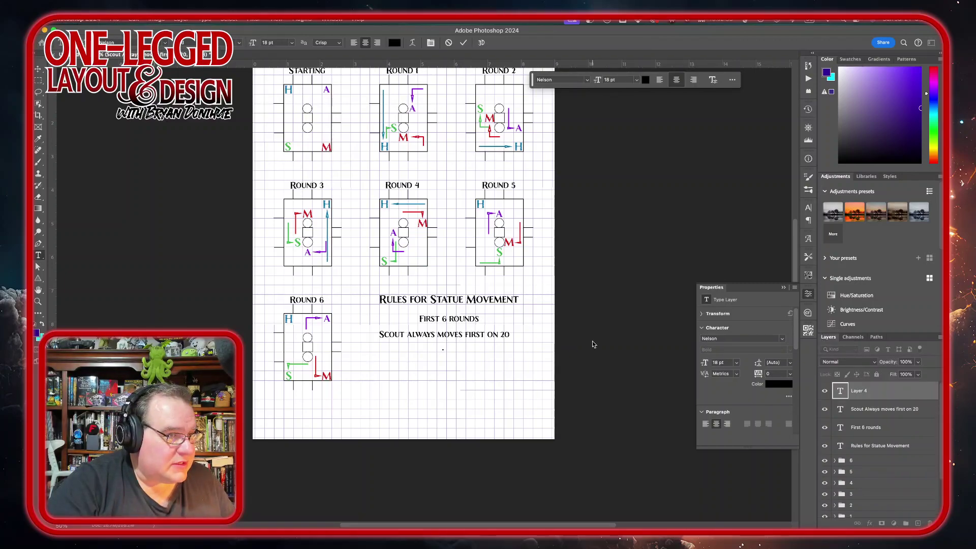
{"action": "type", "text": "ARCHE"}
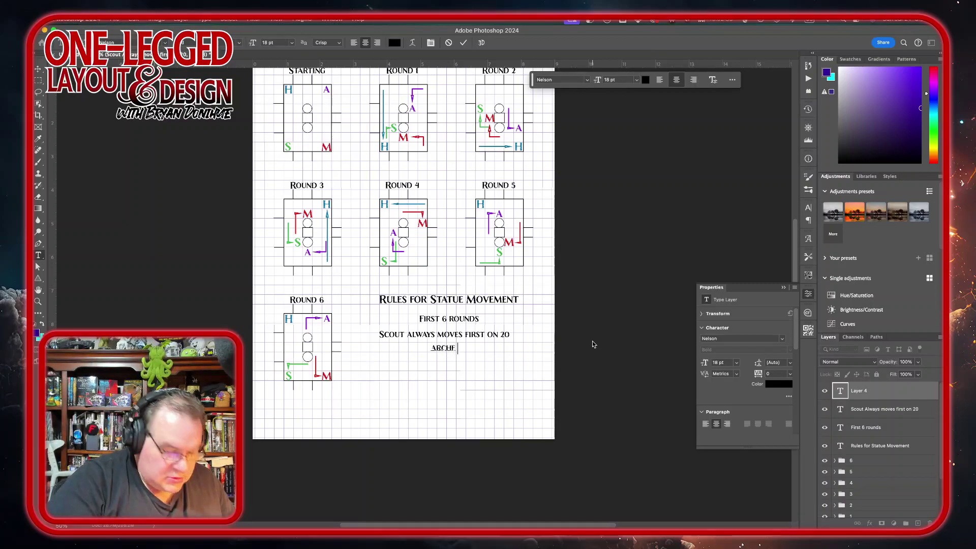
{"action": "type", "text": "R MO"}
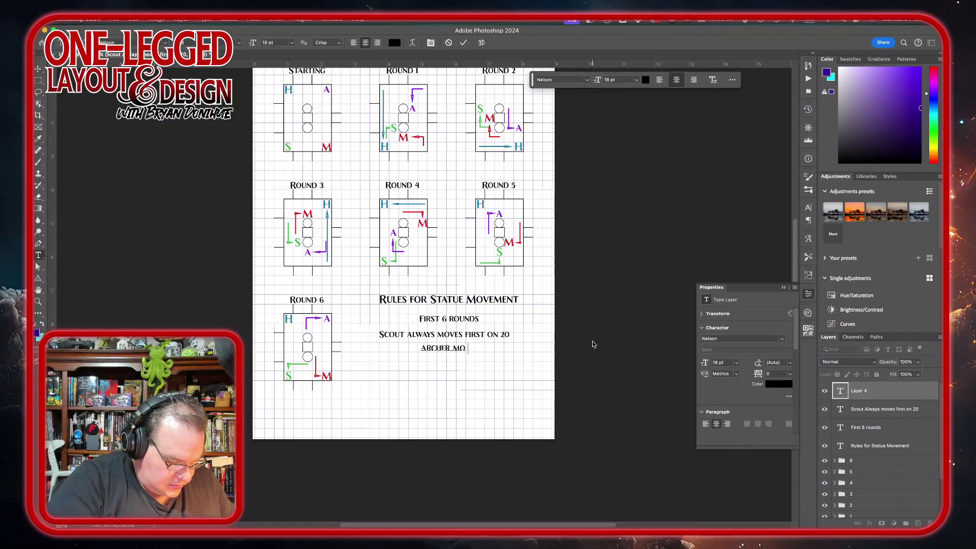
{"action": "type", "text": "VES ON 15"}
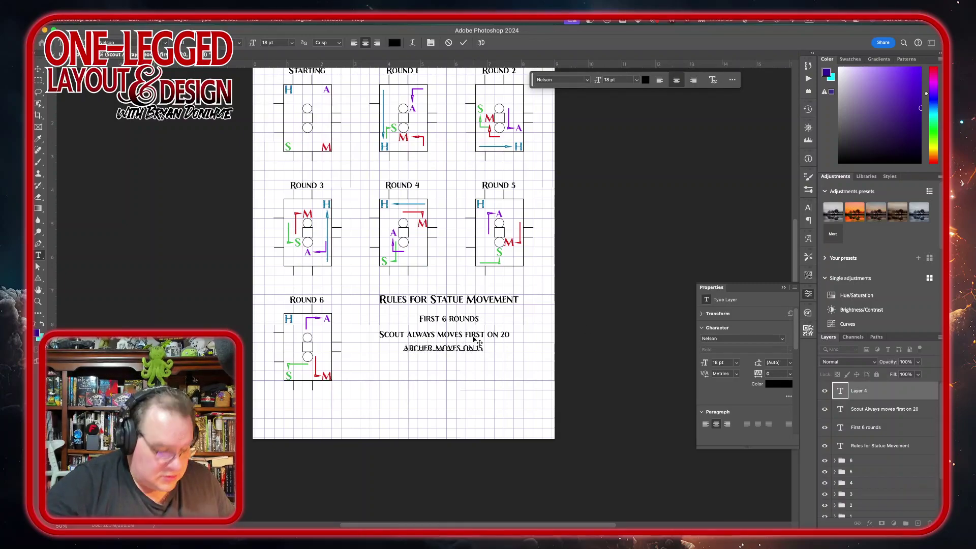
{"action": "key", "text": "Home"}
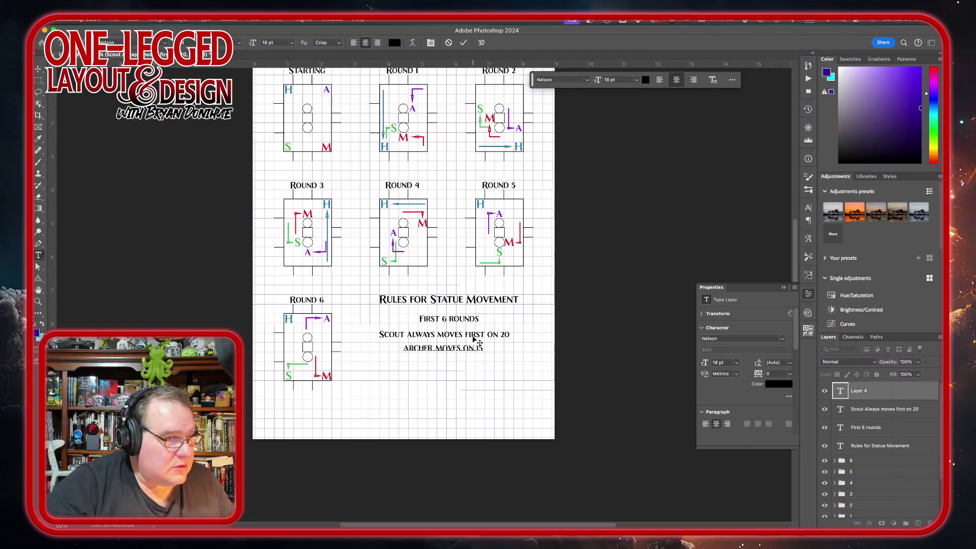
{"action": "left_click", "coordinate": [464, 44]}
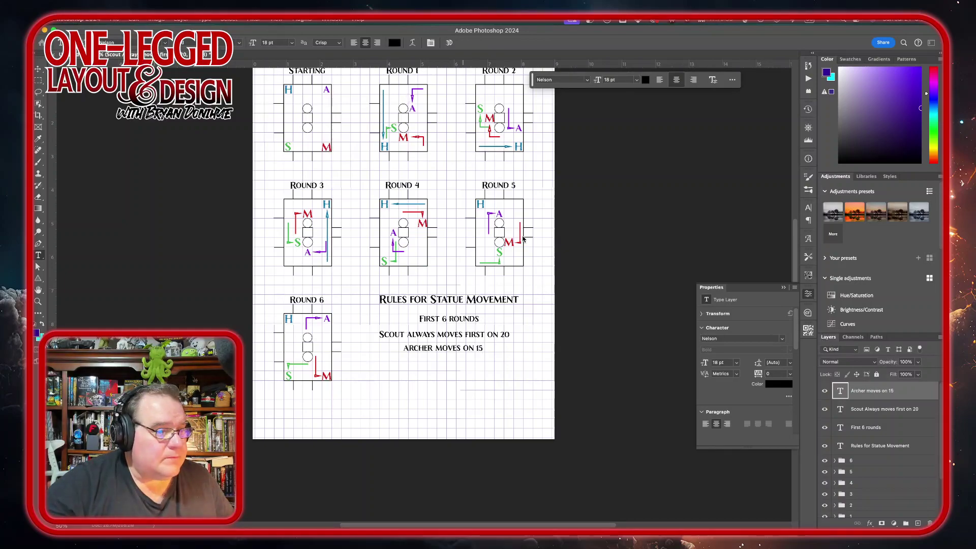
Add a separate 18 pt centred text line "Militia moves on 10" below the Archer rule.
{"action": "left_click", "coordinate": [438, 363]}
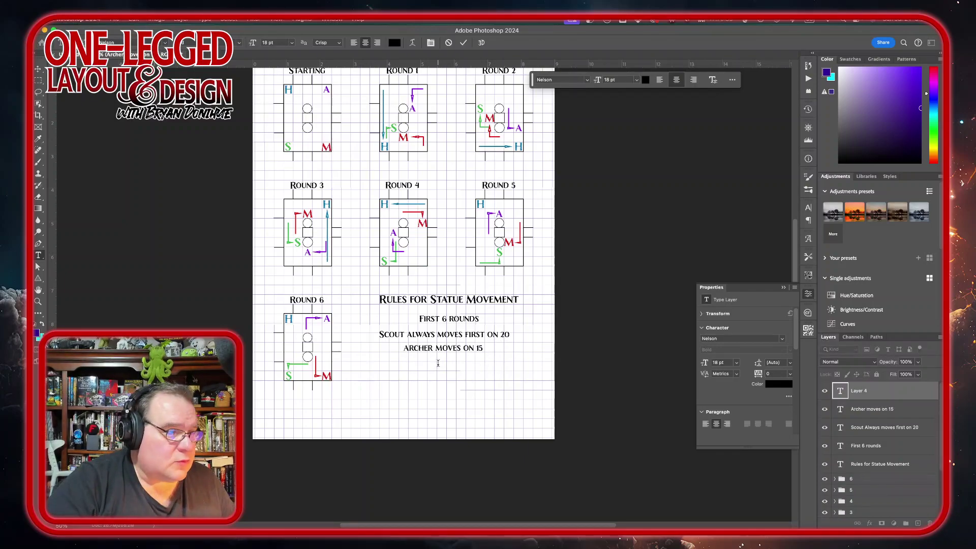
{"action": "type", "text": "#1"}
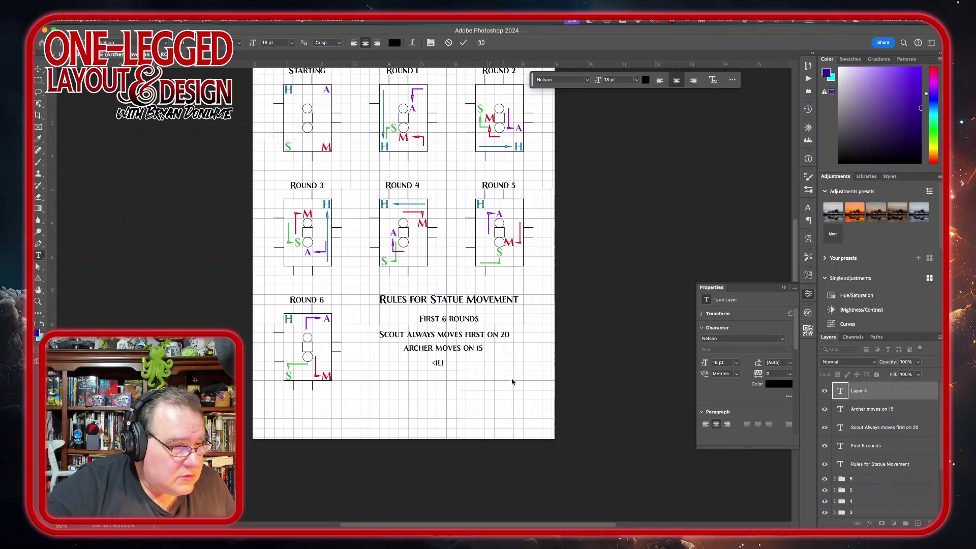
{"action": "left_click", "coordinate": [434, 362]}
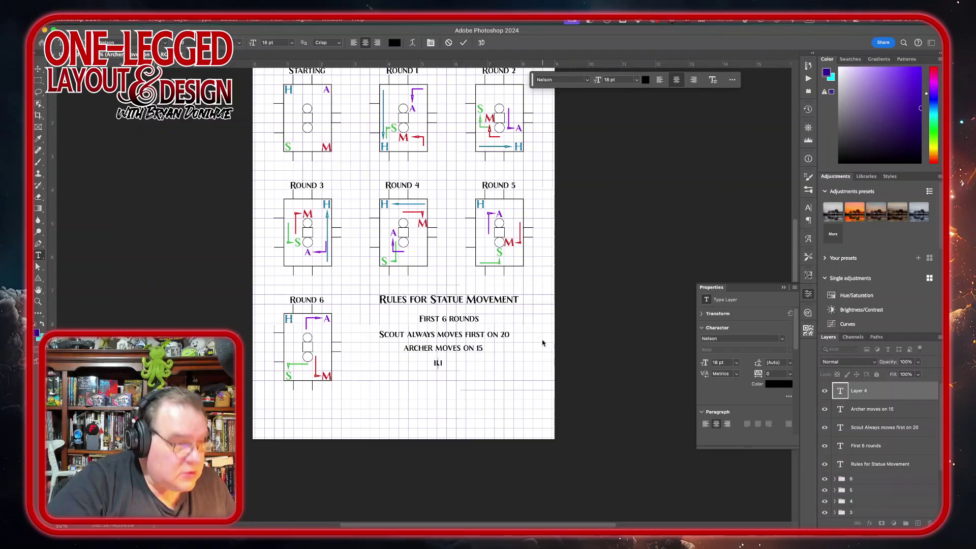
{"action": "type", "text": "Mili"}
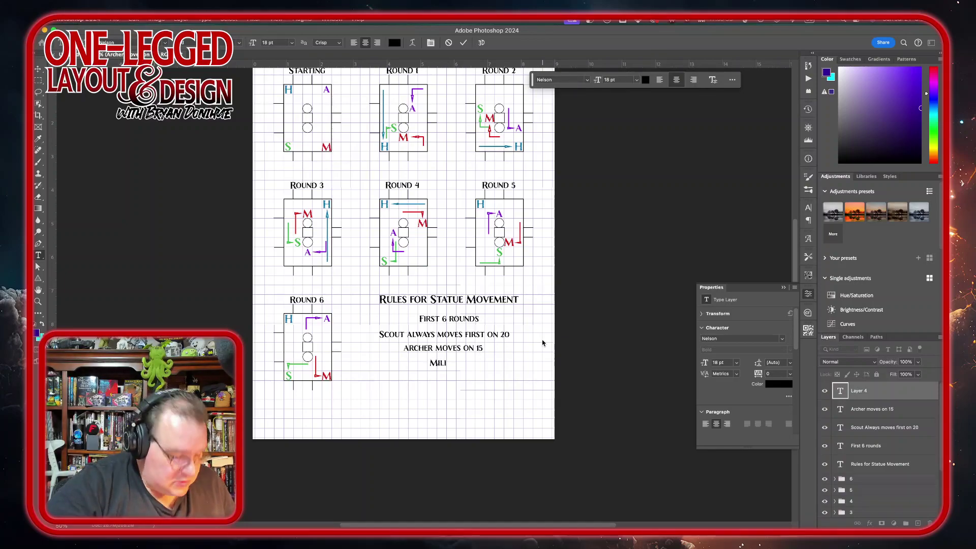
{"action": "type", "text": "tia"}
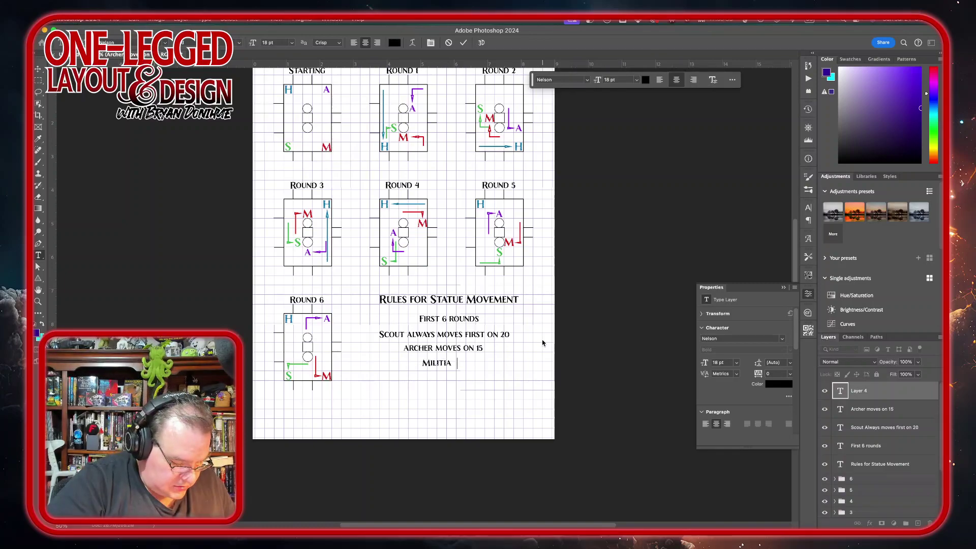
{"action": "type", "text": " moves on"}
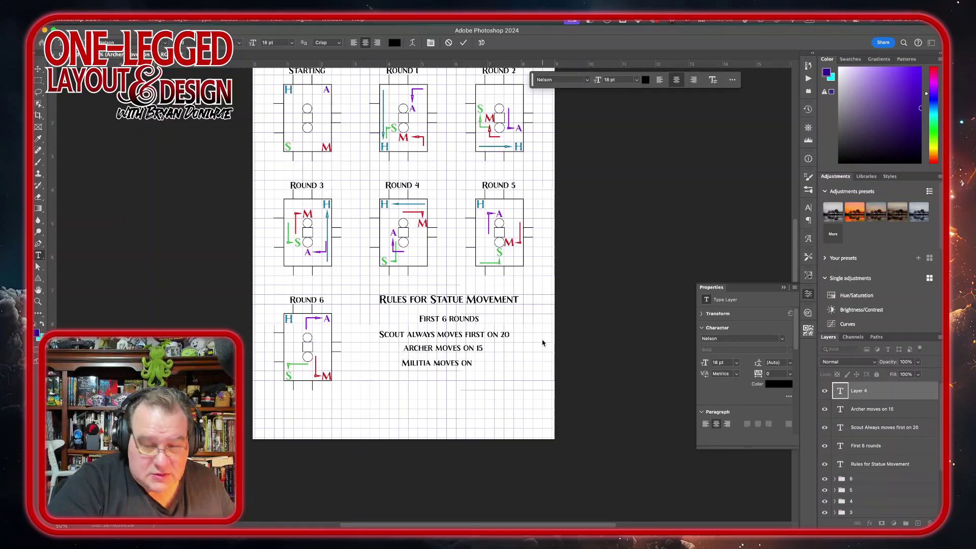
{"action": "type", "text": " 10"}
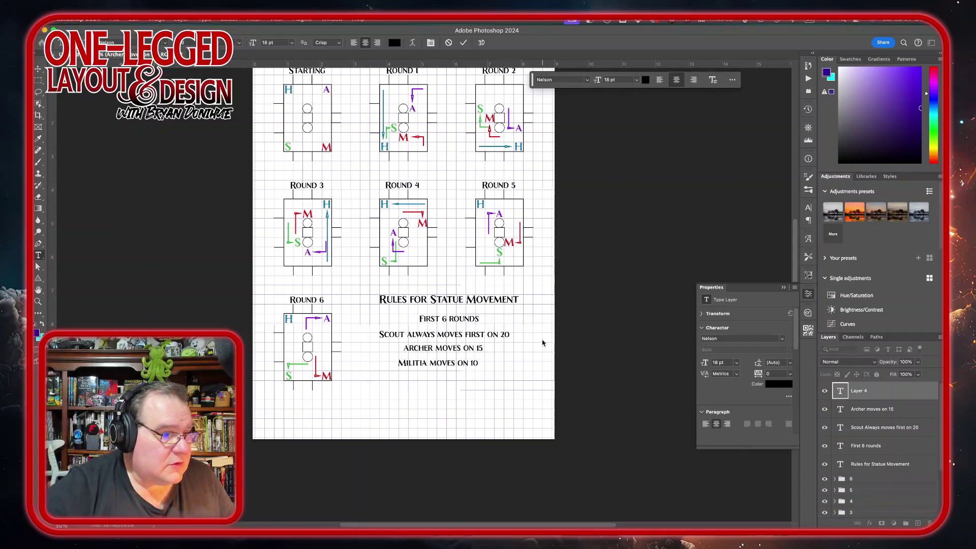
{"action": "left_click", "coordinate": [463, 43]}
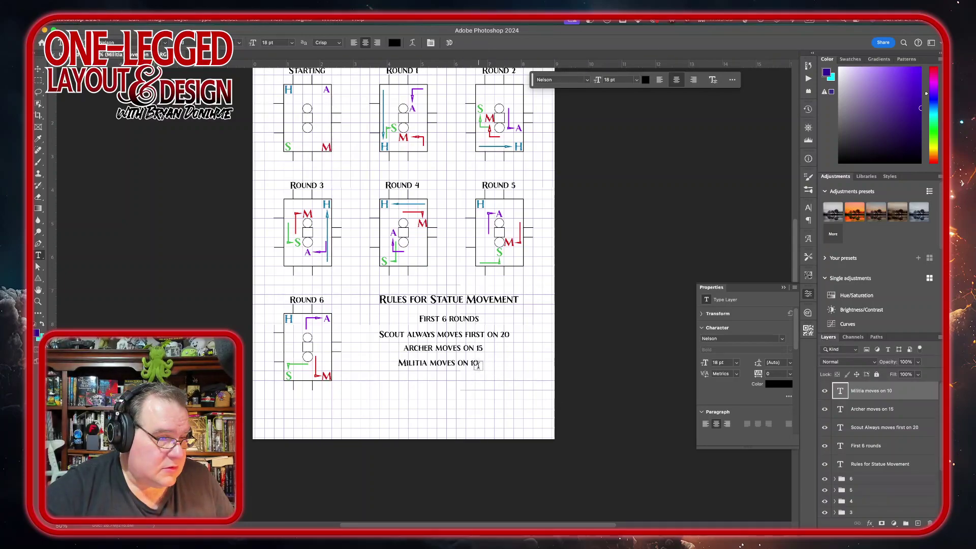
Add a separate 18 pt centred text line "Horseman moves last on 5" below the Militia rule.
{"action": "left_click", "coordinate": [437, 377]}
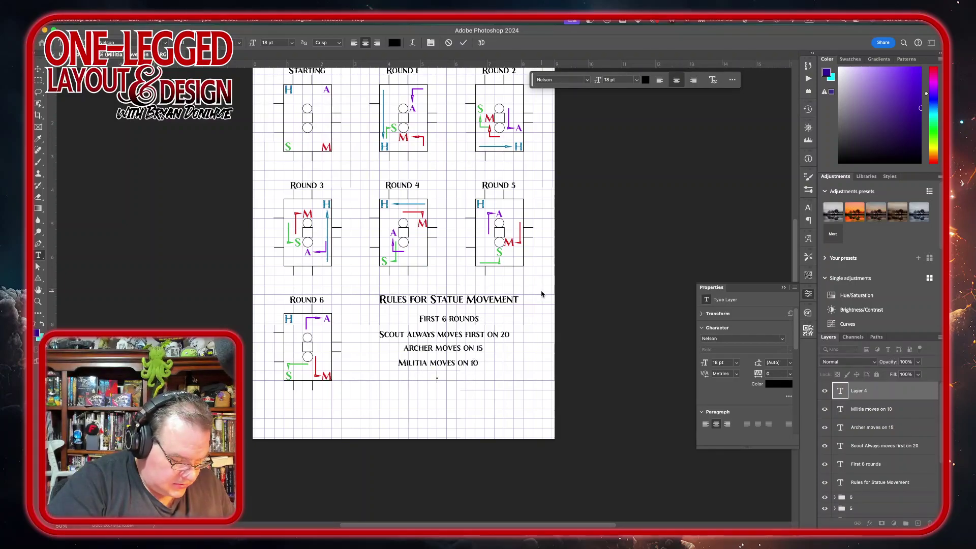
{"action": "type", "text": "Horseman mo"}
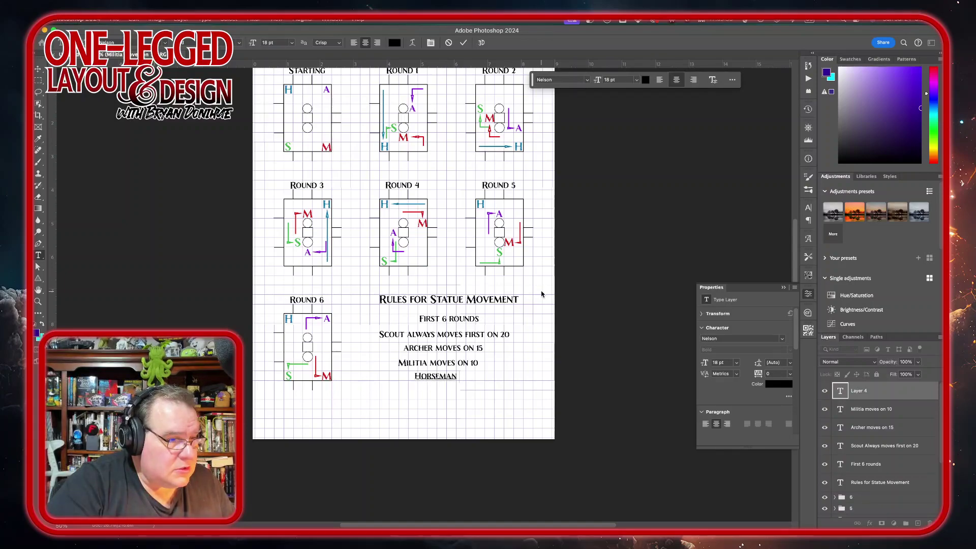
{"action": "type", "text": "ves last on "}
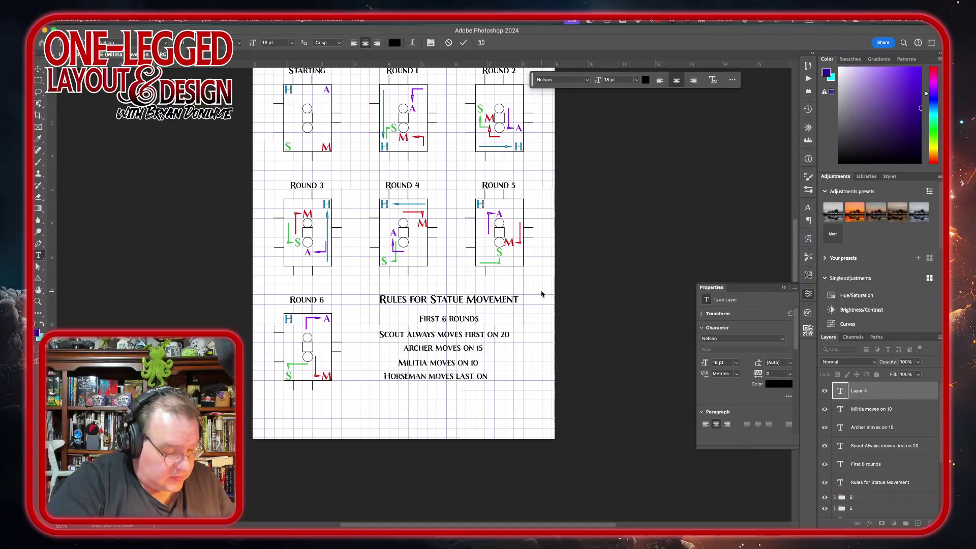
{"action": "type", "text": "5"}
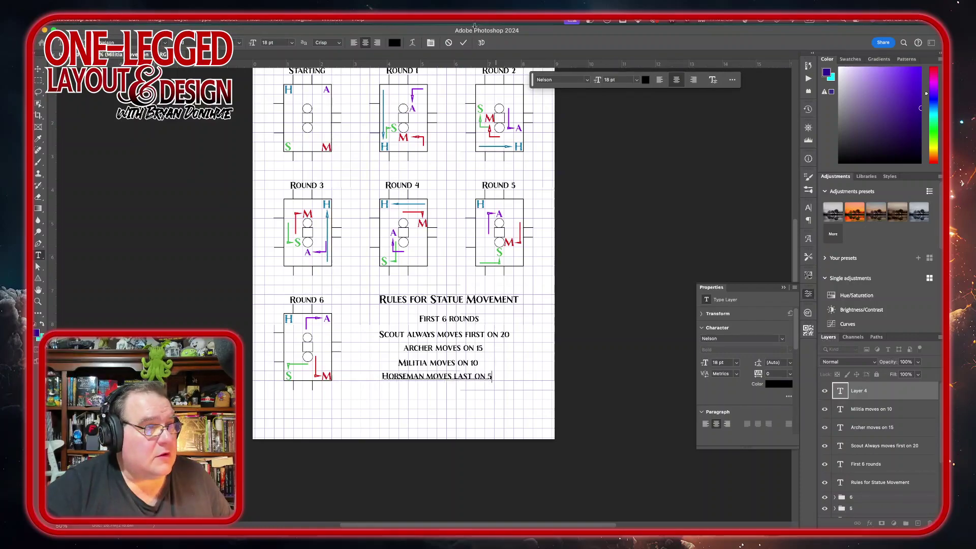
{"action": "left_click", "coordinate": [463, 42]}
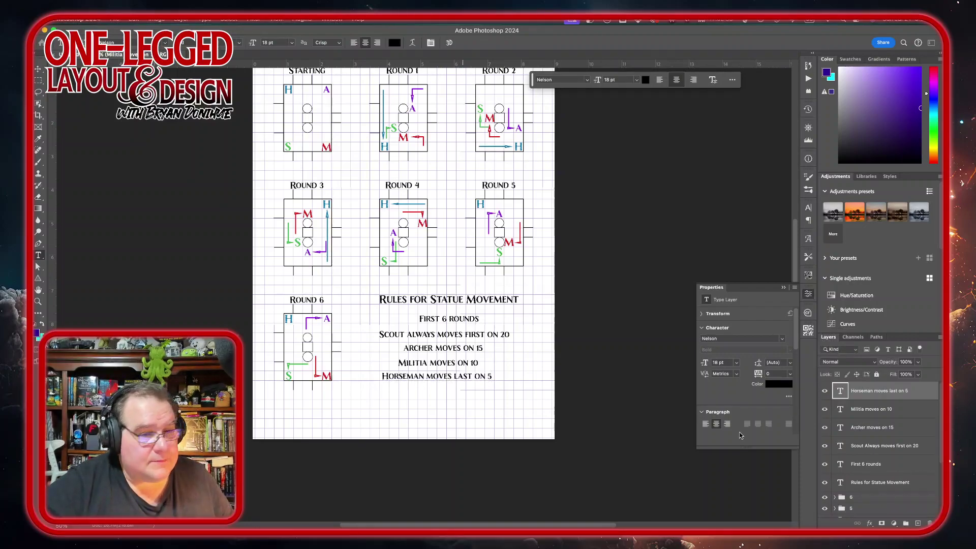
Align "First 6 rounds" and the four statue rules on their horizontal centres, and shift them together so they sit centred beneath the heading.
{"action": "left_click", "coordinate": [926, 447], "text": "shift"}
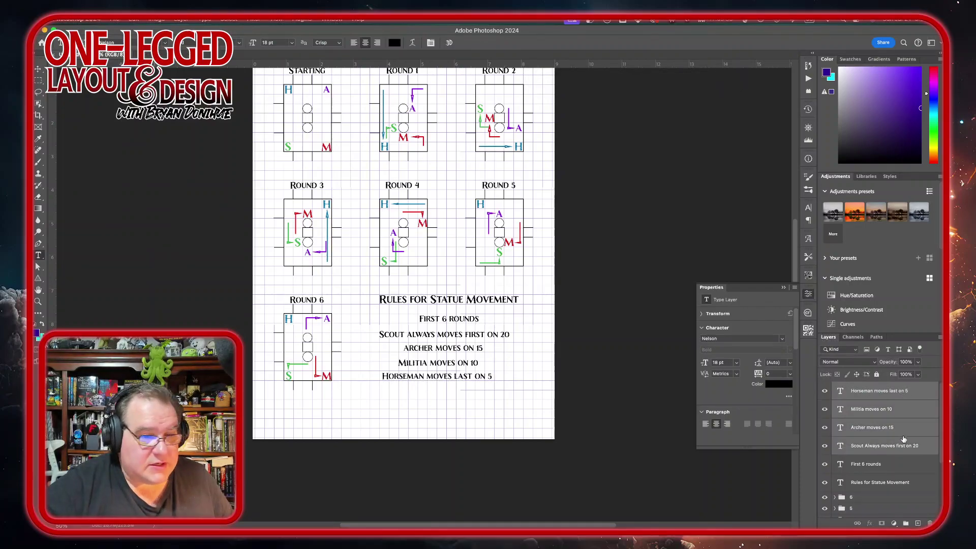
{"action": "left_click", "coordinate": [897, 465]}
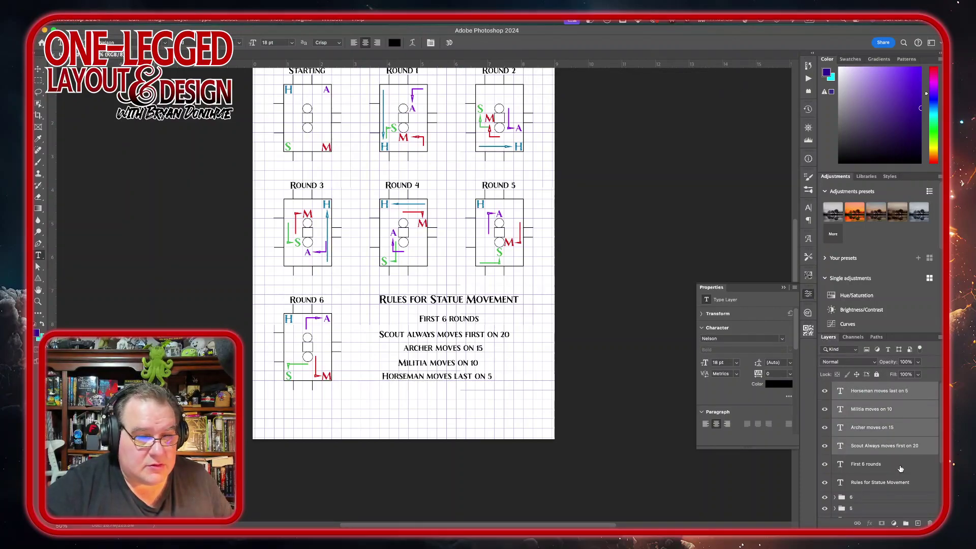
{"action": "left_click", "coordinate": [916, 394], "text": "shift"}
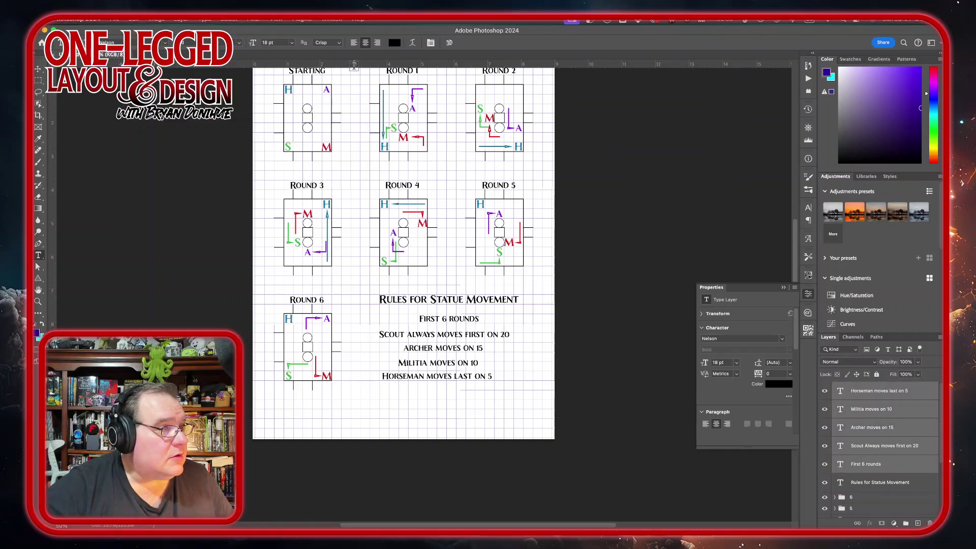
{"action": "left_click", "coordinate": [37, 70]}
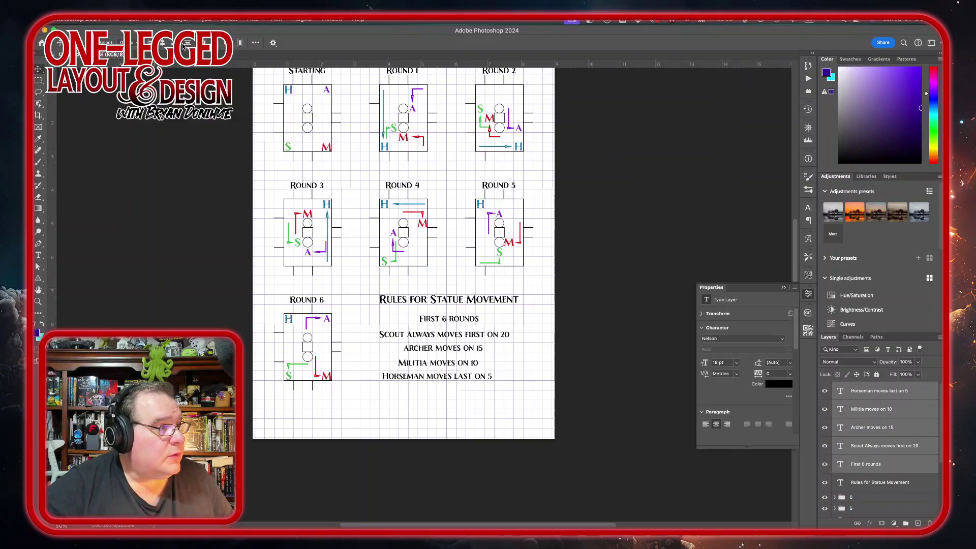
{"action": "left_click", "coordinate": [163, 44]}
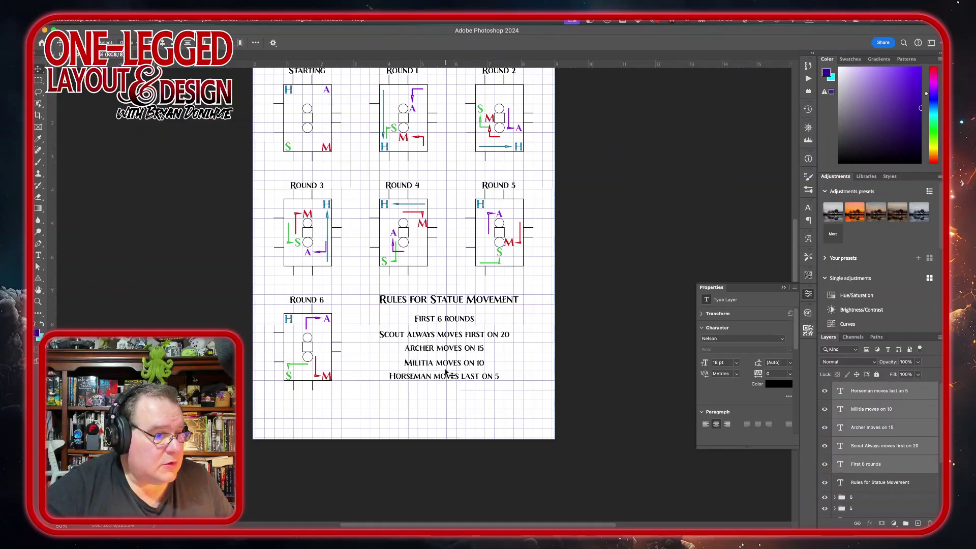
{"action": "left_click_drag", "start_coordinate": [450, 374], "coordinate": [444, 363]}
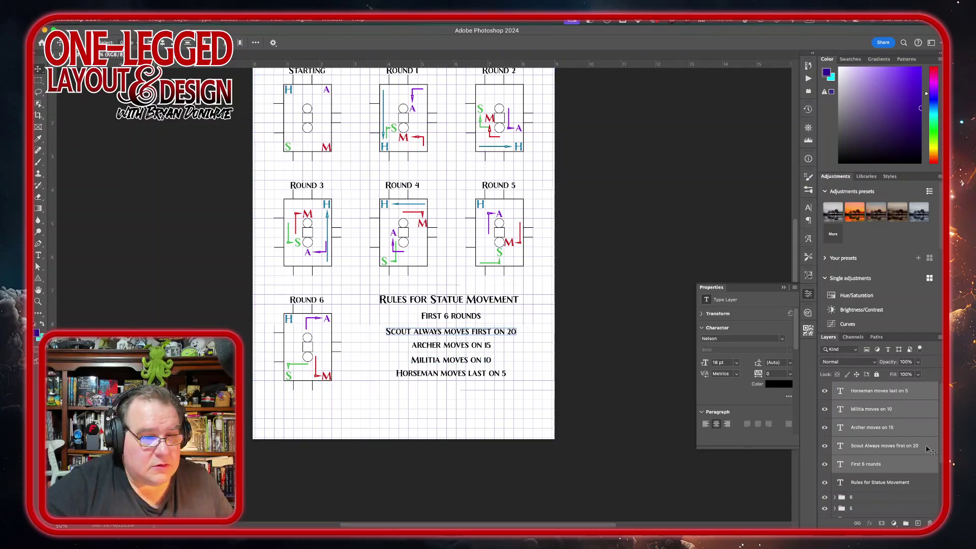
Recolour the Scout rule green (39b745) by sampling the S in the Round 6 diagram.
{"action": "left_click", "coordinate": [907, 447]}
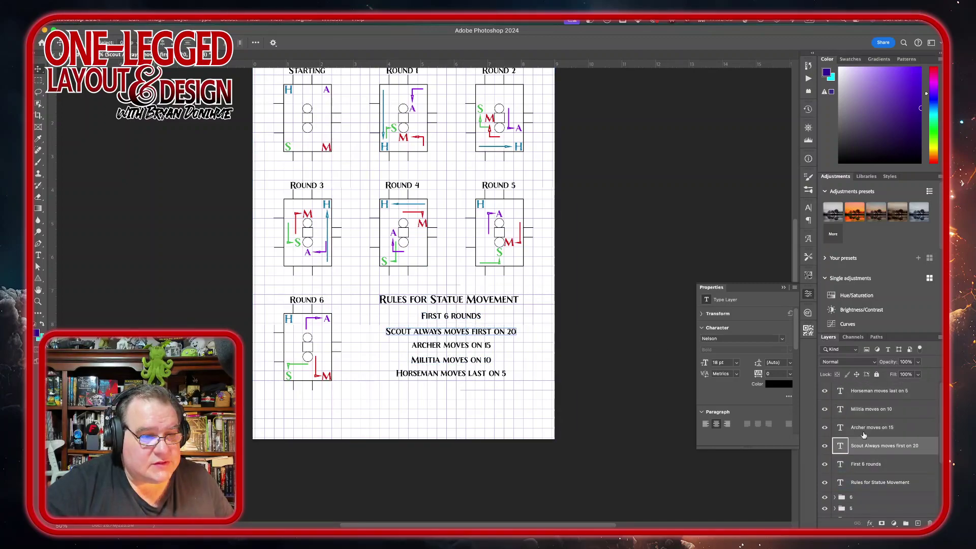
{"action": "left_click", "coordinate": [780, 385]}
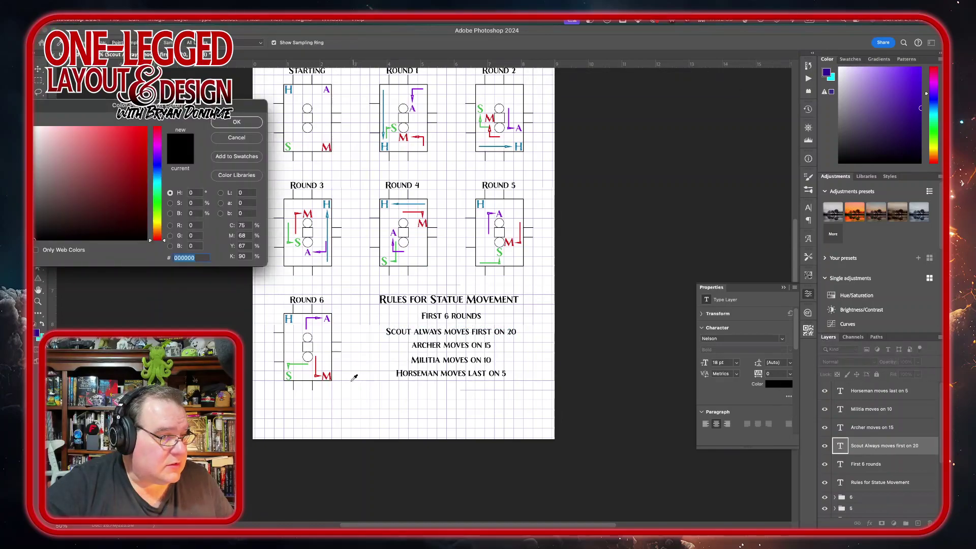
{"action": "left_click", "coordinate": [290, 365]}
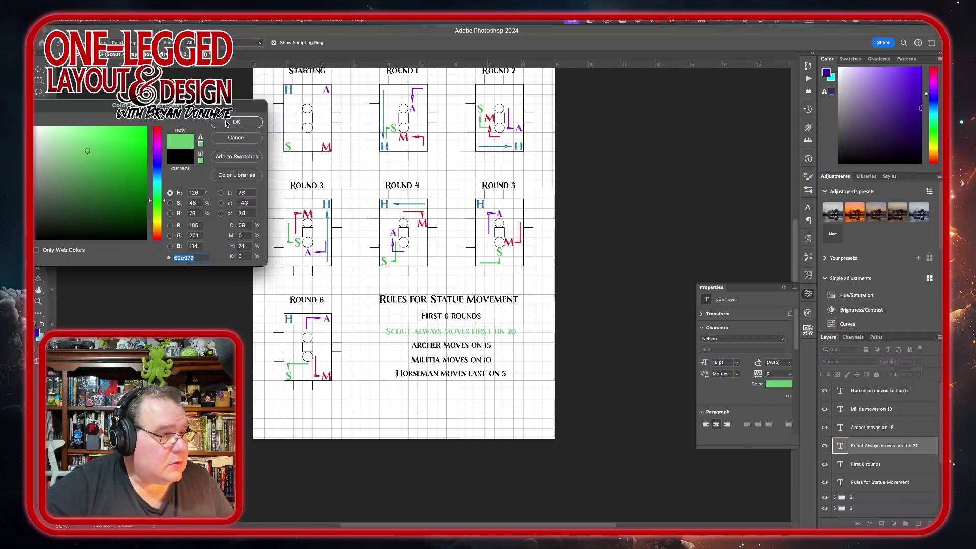
{"action": "left_click", "coordinate": [291, 376]}
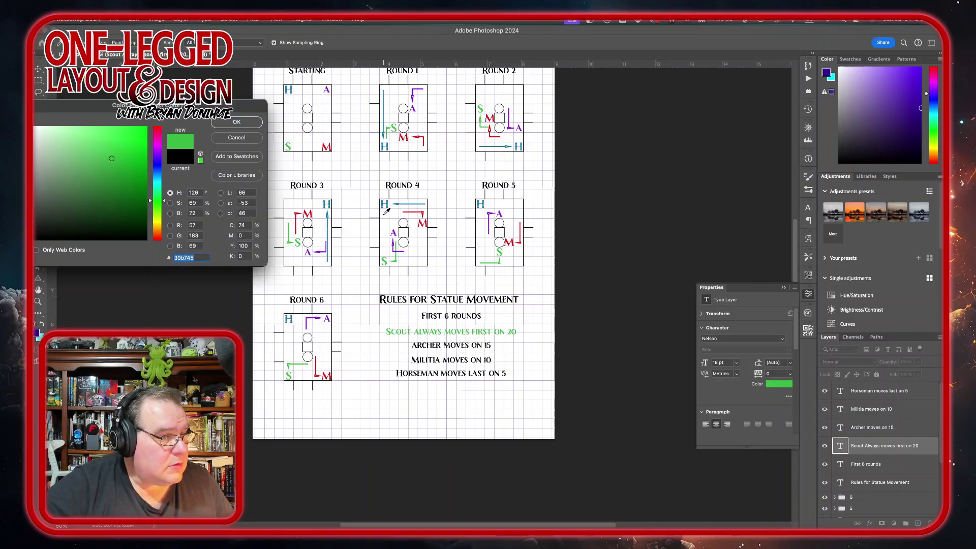
{"action": "key", "text": "Return"}
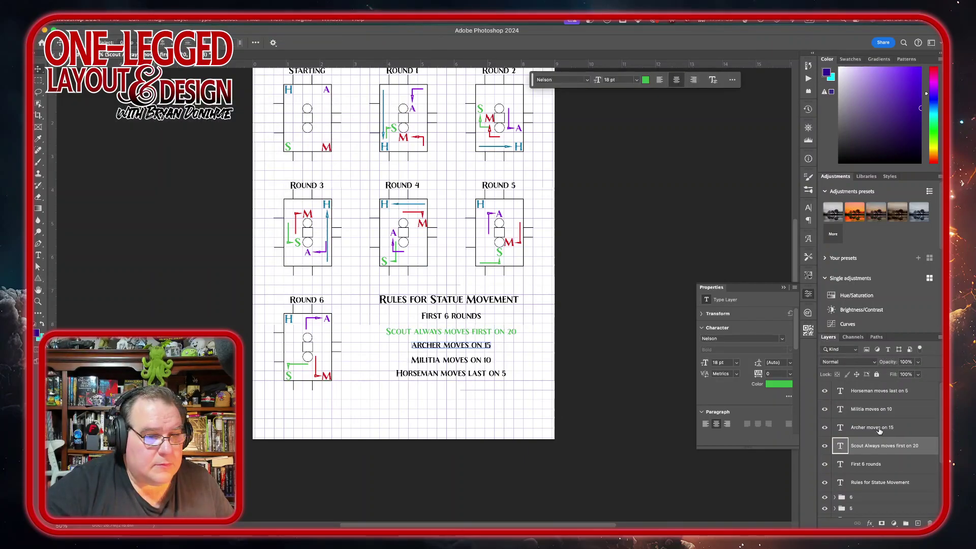
Recolour the Archer rule purple (8718dd) by sampling the A in the Round 6 diagram.
{"action": "left_click", "coordinate": [872, 427]}
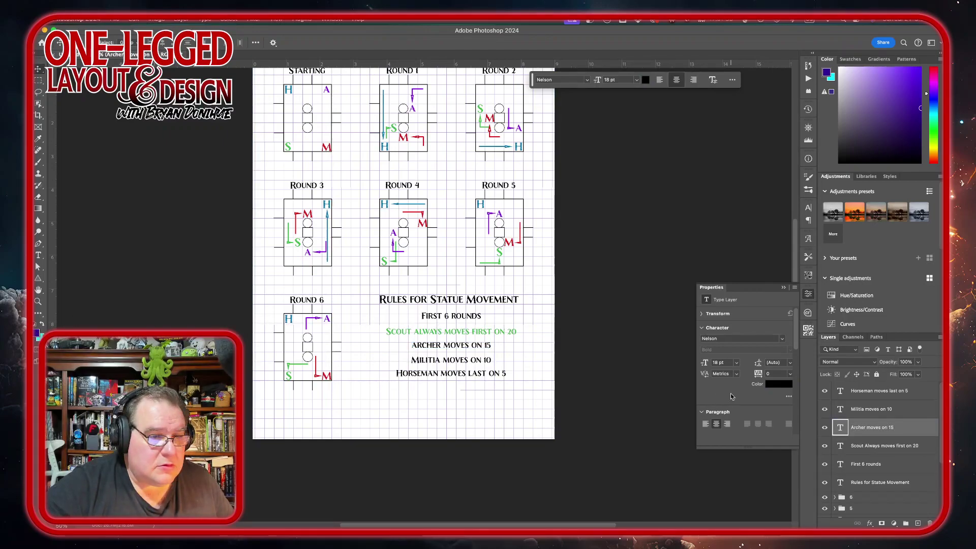
{"action": "left_click", "coordinate": [776, 385]}
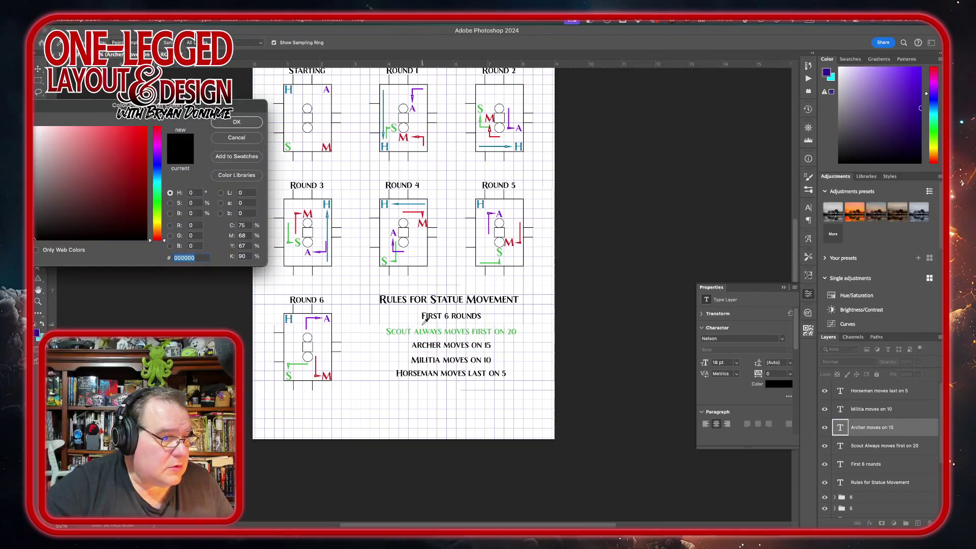
{"action": "left_click", "coordinate": [328, 321]}
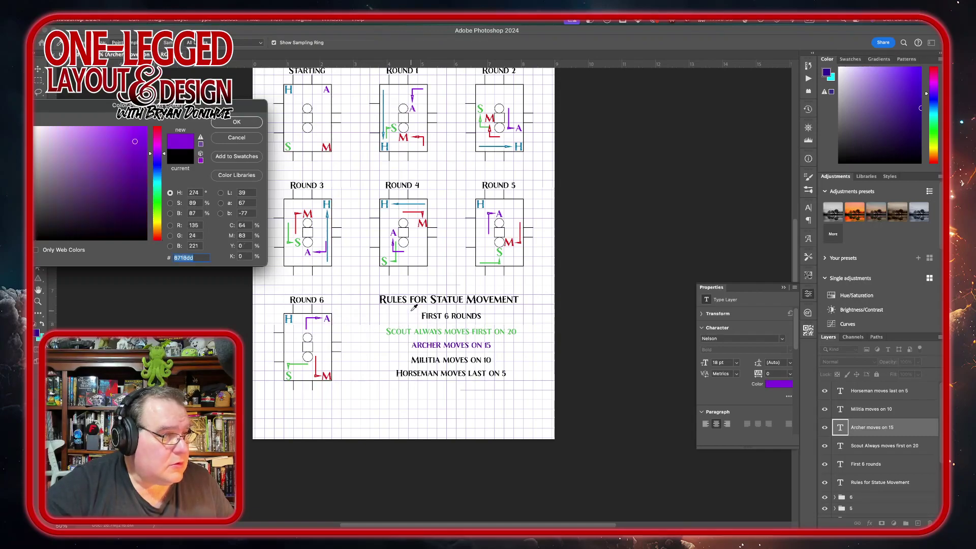
{"action": "left_click", "coordinate": [237, 122]}
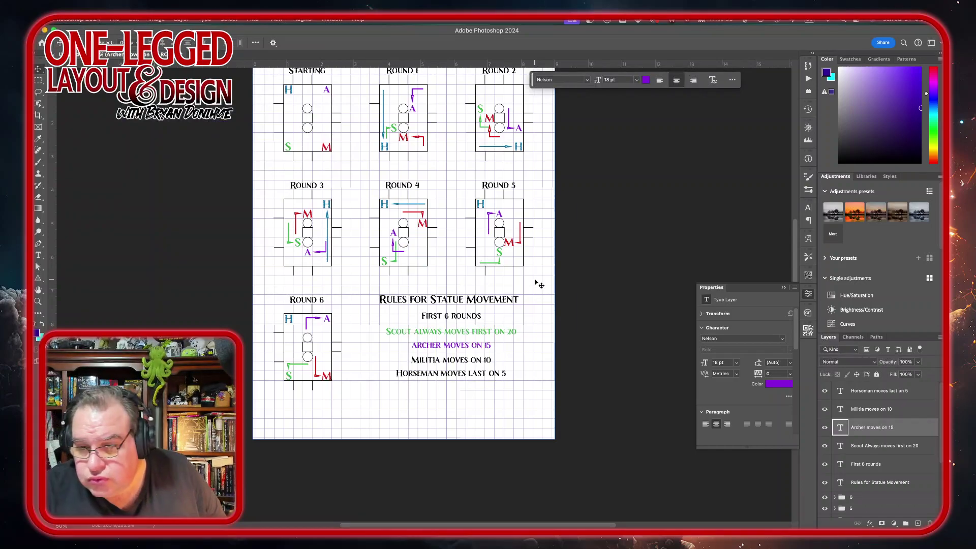
Recolour the Militia rule red (dd1818) by sampling the M in the Round 6 diagram.
{"action": "key", "text": "alt+bracketright"}
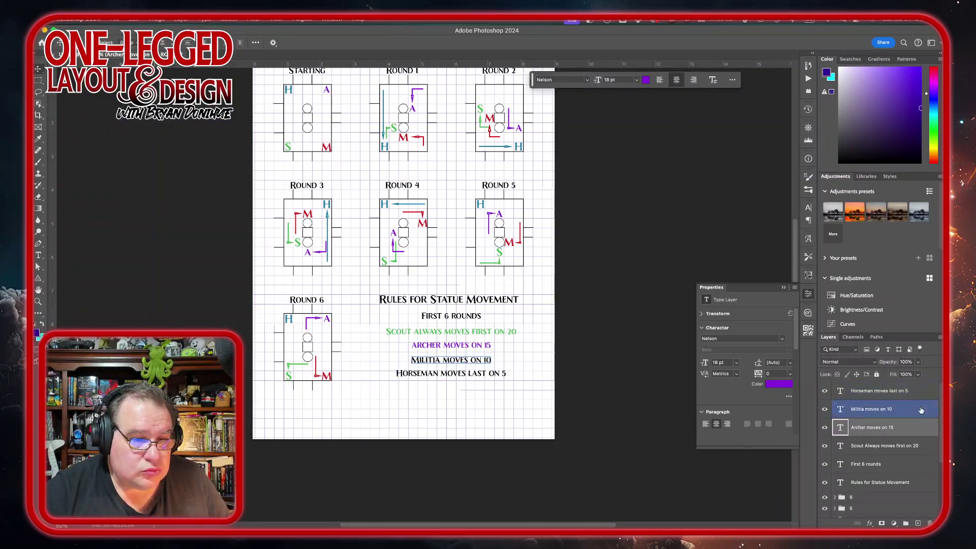
{"action": "left_click", "coordinate": [895, 447]}
{"action": "left_click", "coordinate": [901, 407]}
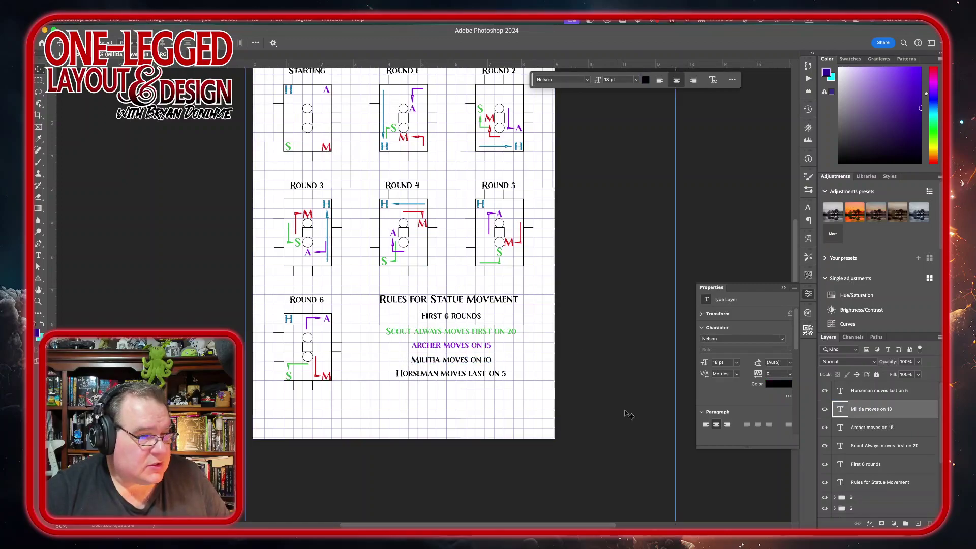
{"action": "left_click", "coordinate": [780, 385]}
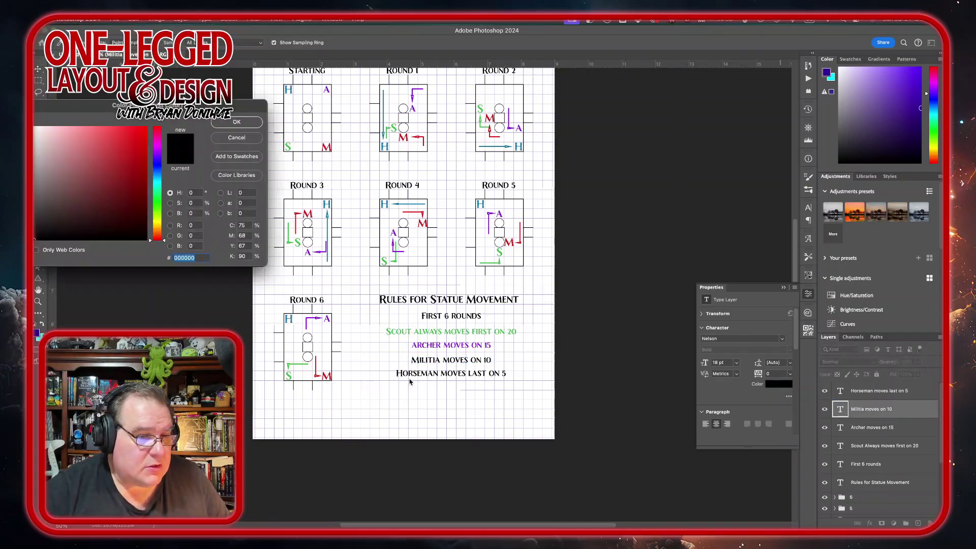
{"action": "left_click", "coordinate": [333, 370]}
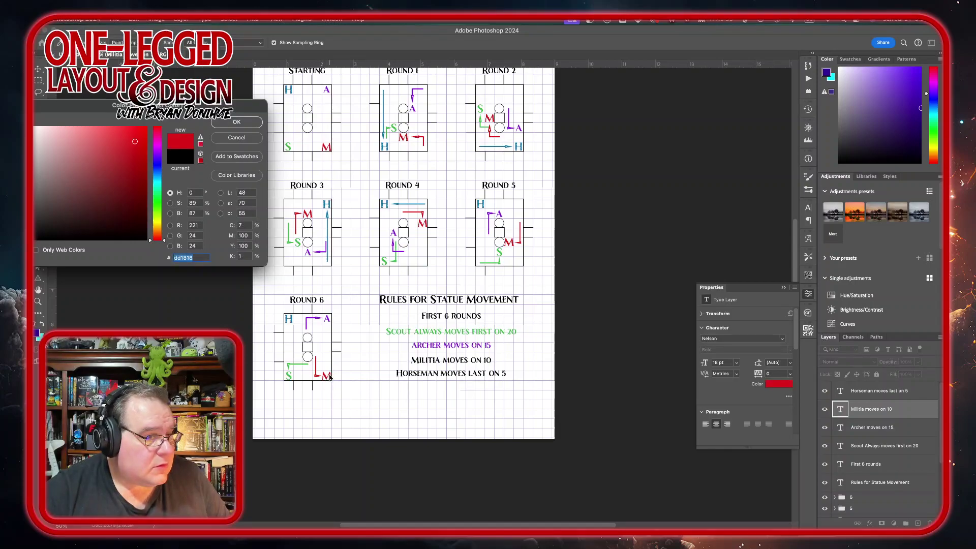
{"action": "left_click", "coordinate": [252, 123]}
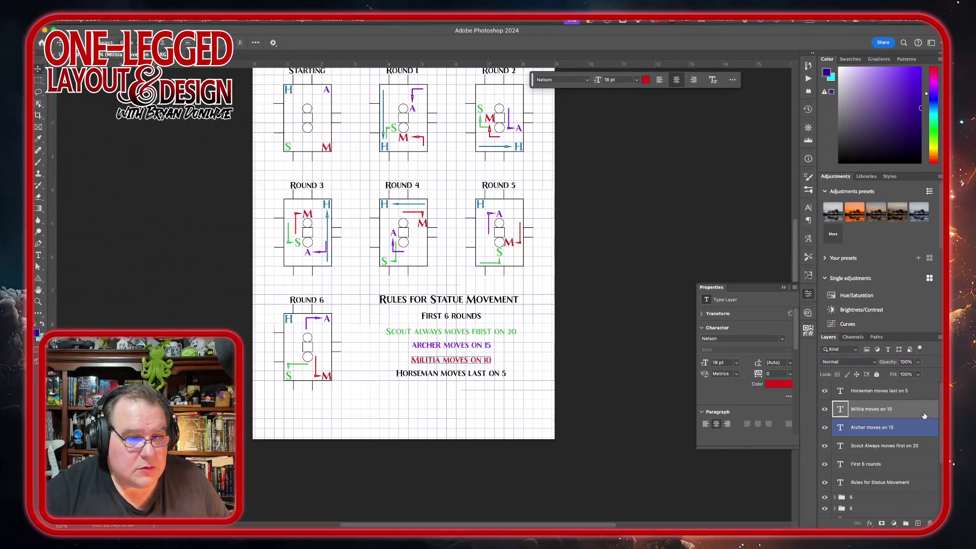
Recolour the Horseman rule blue (0e7aac) by sampling the H in the Round 6 diagram.
{"action": "left_click", "coordinate": [925, 397]}
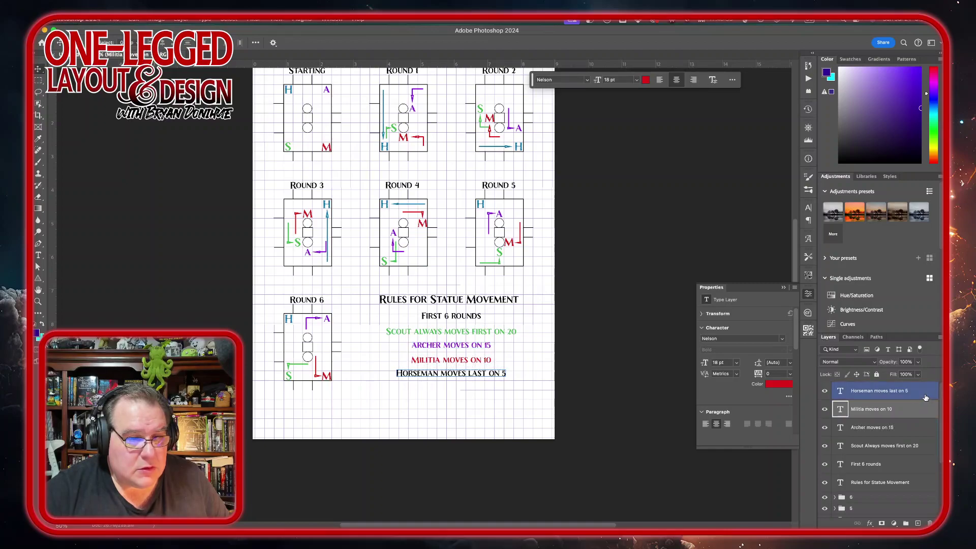
{"action": "left_click", "coordinate": [779, 385]}
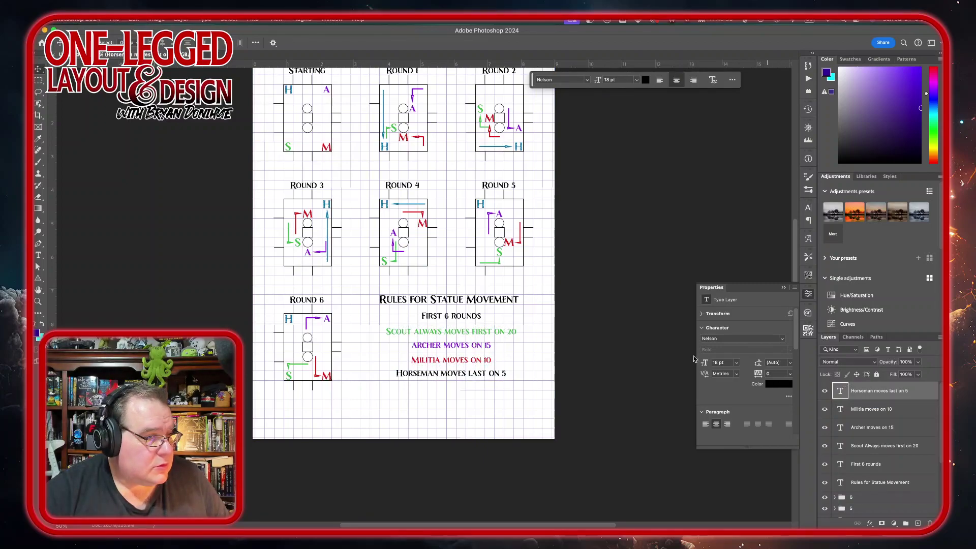
{"action": "left_click", "coordinate": [289, 318]}
{"action": "left_click", "coordinate": [237, 122]}
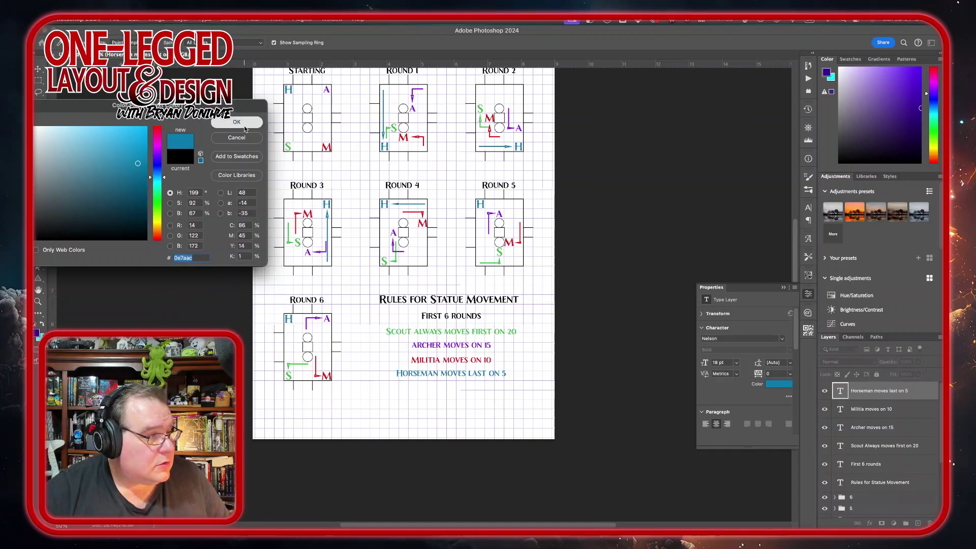
Move the Scout rule slightly down to widen the gap under "First 6 rounds", and select all four statue rule layers.
{"action": "left_click", "coordinate": [931, 464]}
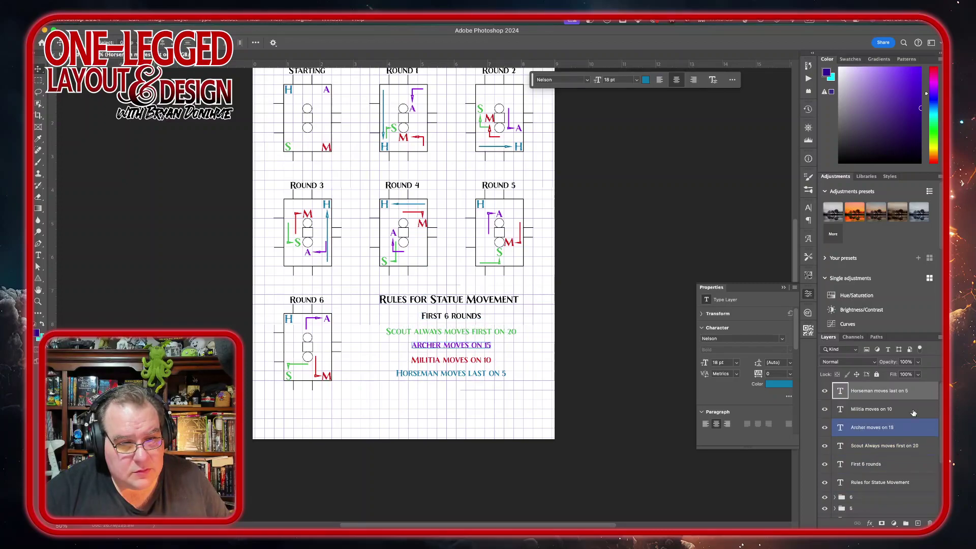
{"action": "left_click", "coordinate": [912, 447]}
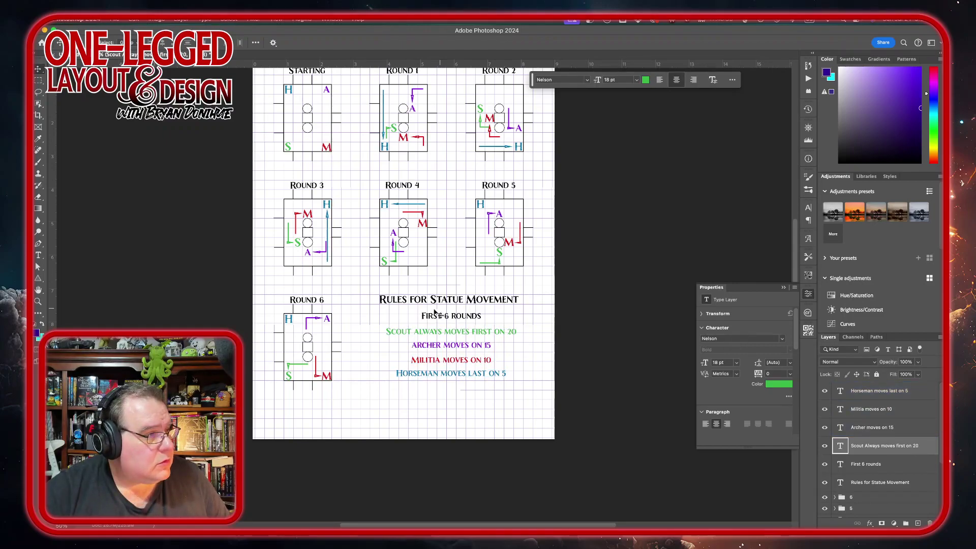
{"action": "left_click_drag", "start_coordinate": [462, 349], "coordinate": [463, 353]}
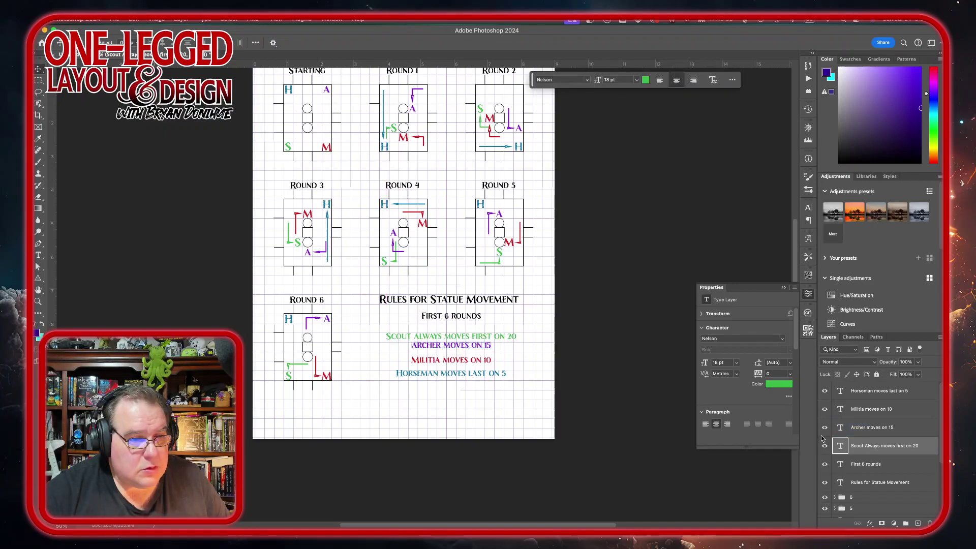
{"action": "left_click", "coordinate": [927, 393], "text": "shift"}
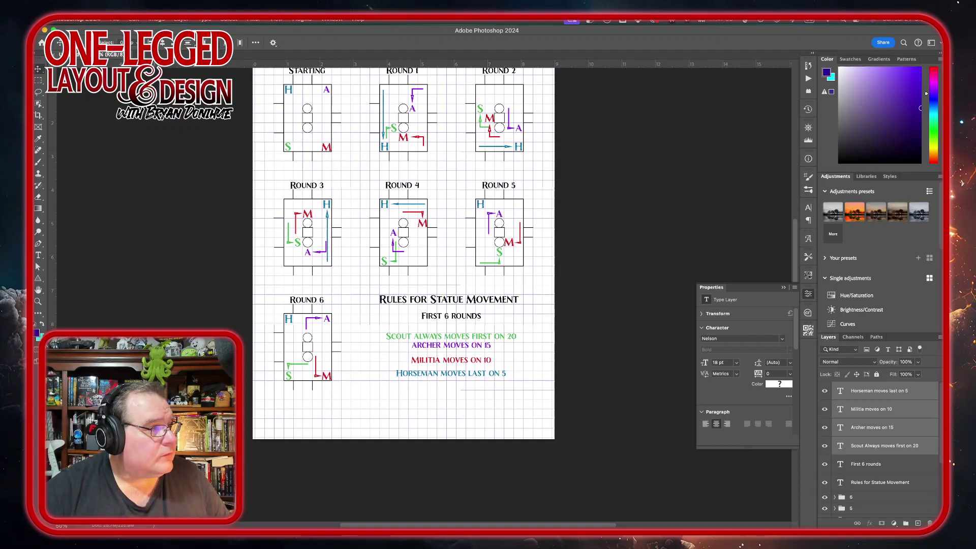
Move the four coloured movement lines up beneath the First 6 rounds heading and distribute all five text lines evenly.
{"action": "left_click", "coordinate": [189, 43]}
{"action": "left_click_drag", "start_coordinate": [440, 353], "coordinate": [441, 343]}
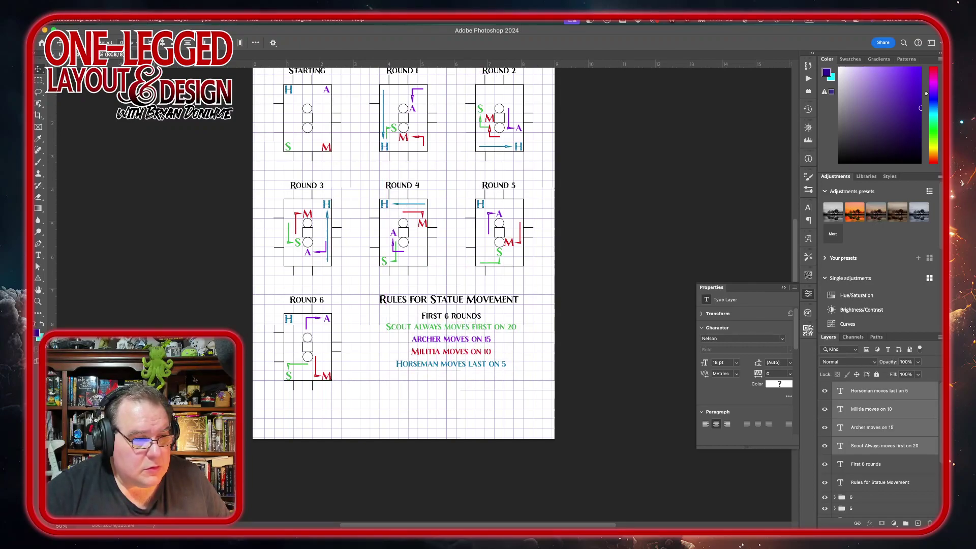
{"action": "left_click", "coordinate": [895, 464]}
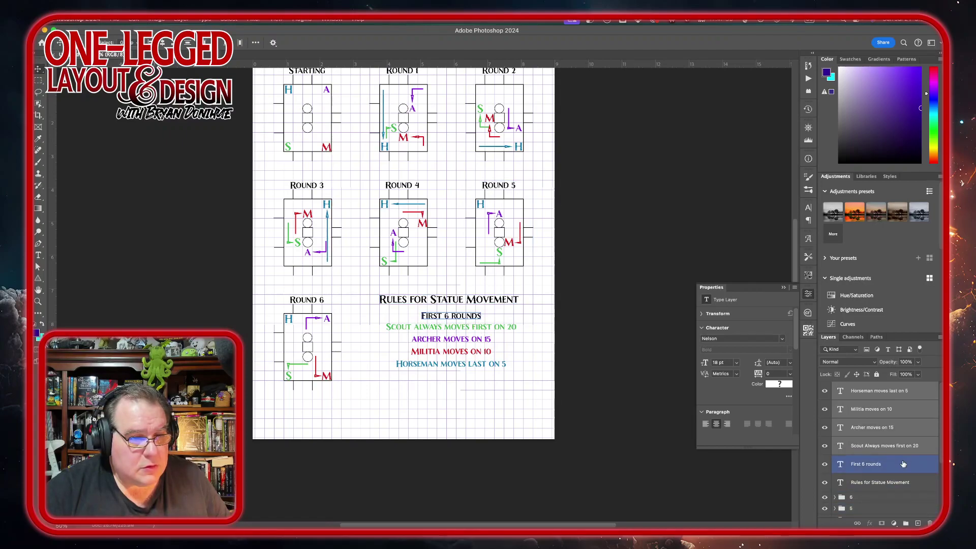
{"action": "left_click", "coordinate": [918, 393]}
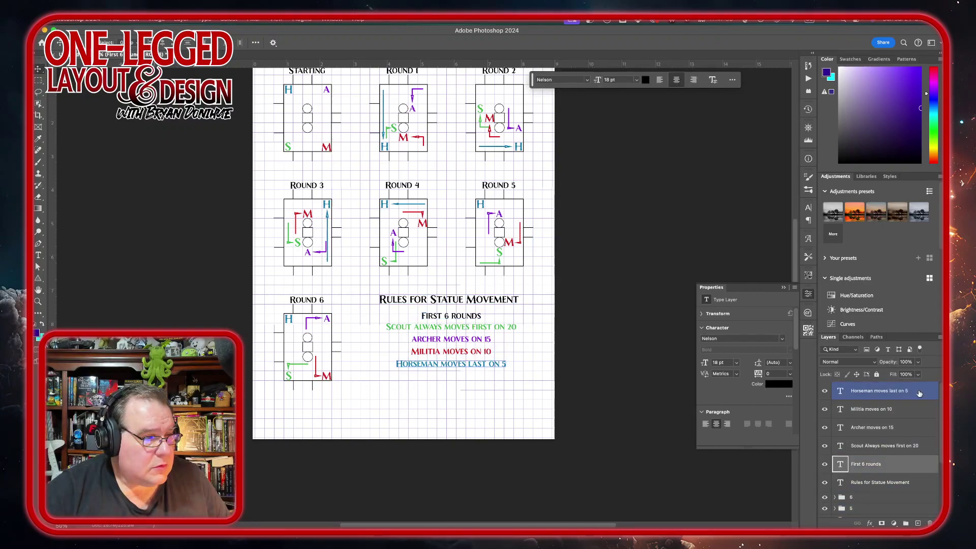
{"action": "left_click", "coordinate": [919, 392], "text": "shift"}
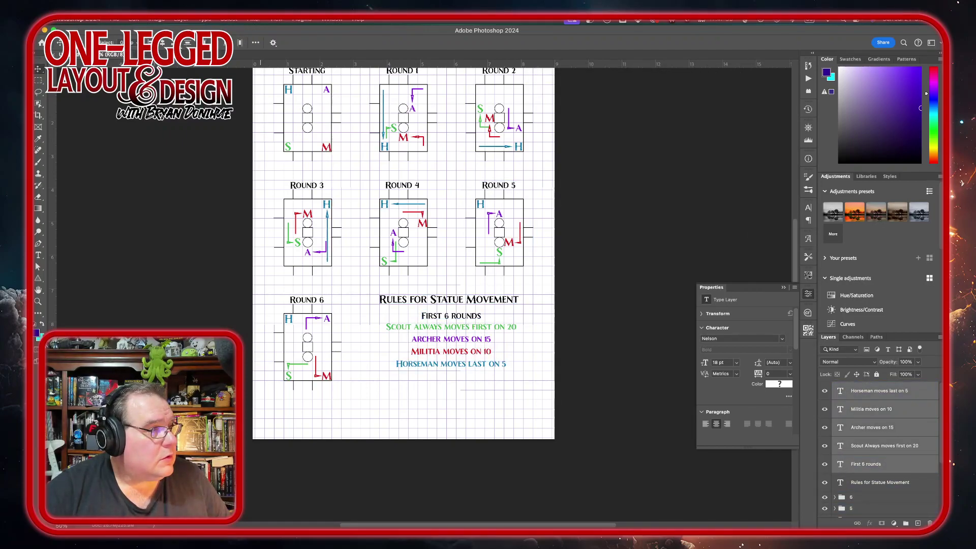
{"action": "left_click", "coordinate": [188, 42]}
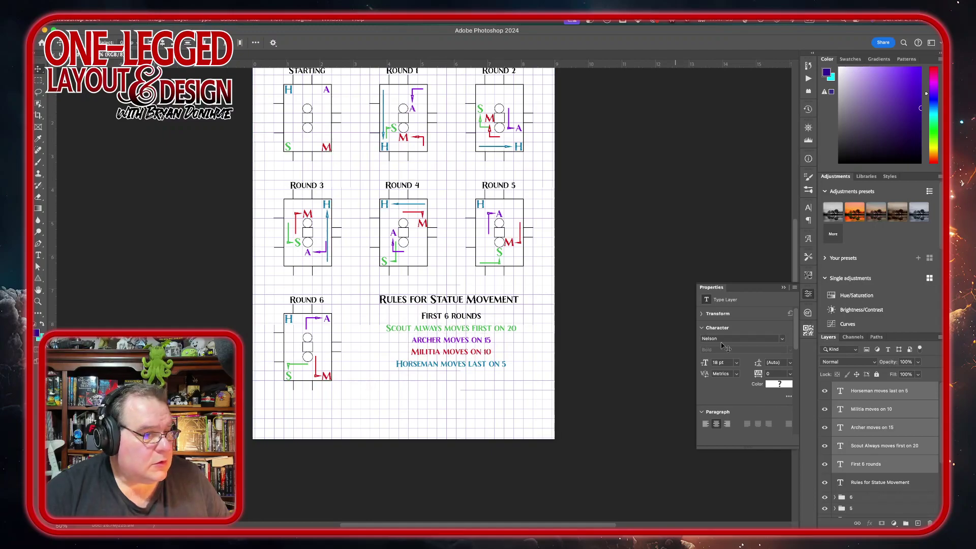
Underline the First 6 rounds heading.
{"action": "left_click", "coordinate": [923, 462]}
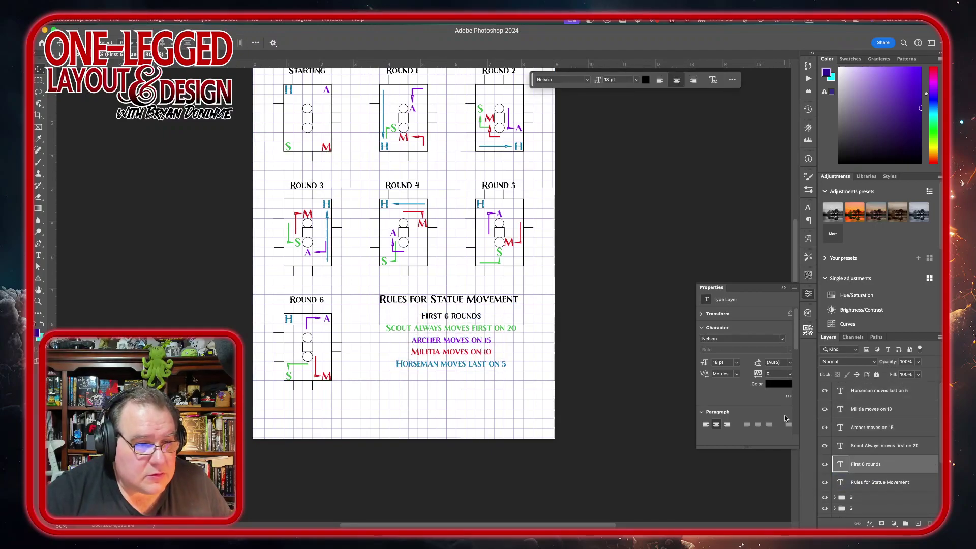
{"action": "left_click", "coordinate": [808, 208]}
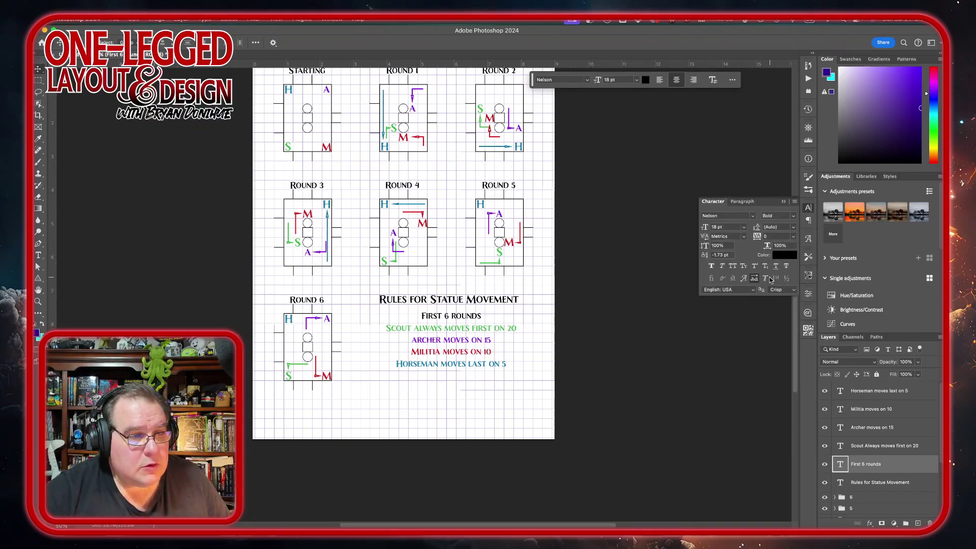
{"action": "left_click", "coordinate": [777, 266]}
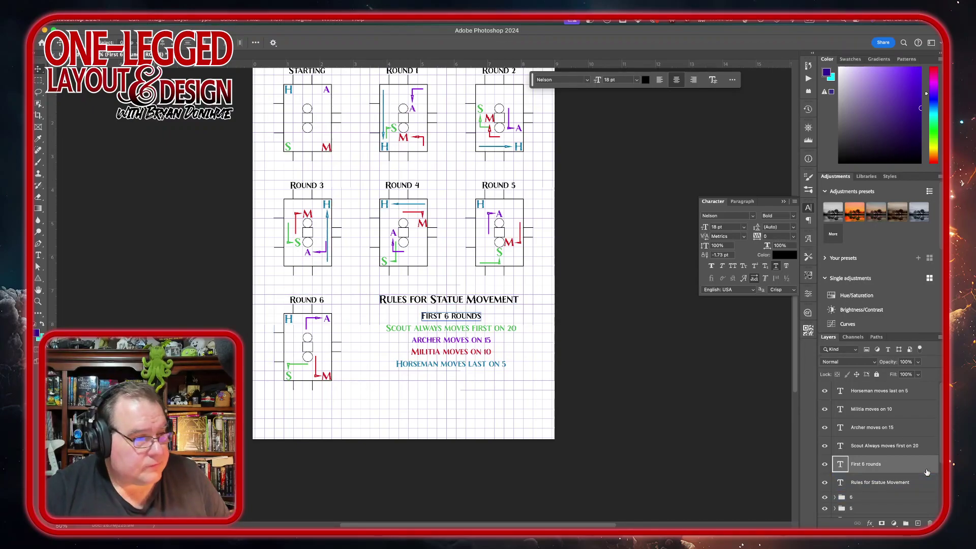
Group the First 6 rounds heading with its four movement lines and name the group 1st 6 Rounds.
{"action": "left_click", "coordinate": [928, 398], "text": "shift"}
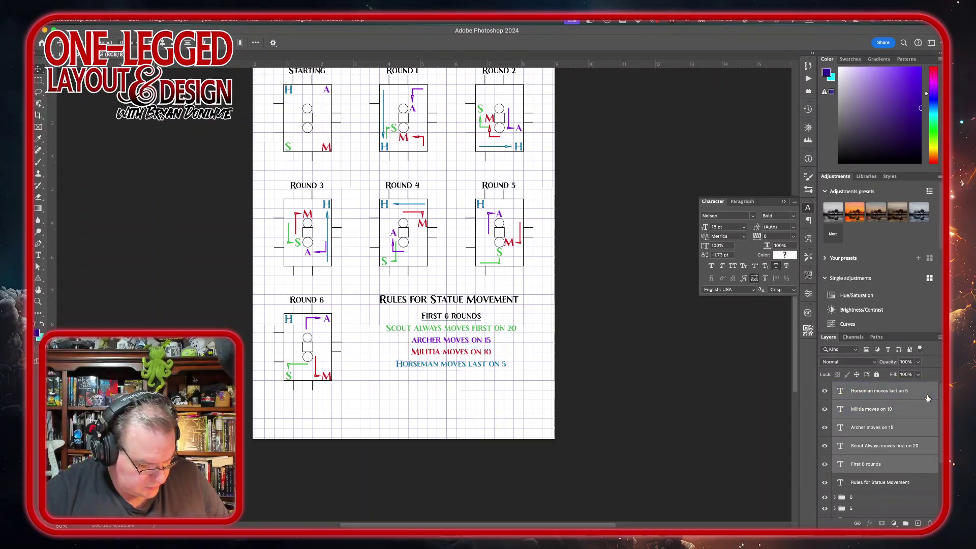
{"action": "key", "text": "ctrl+g"}
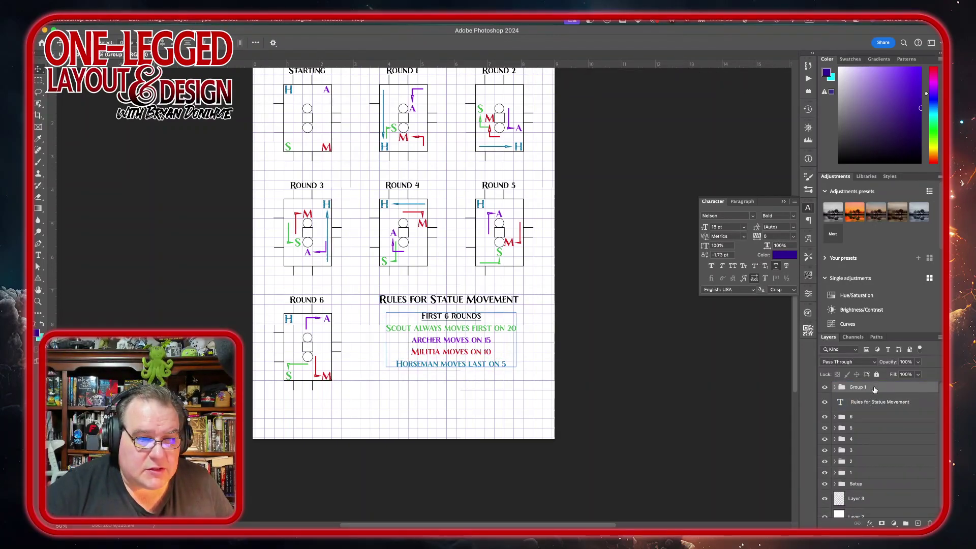
{"action": "type", "text": "1st"}
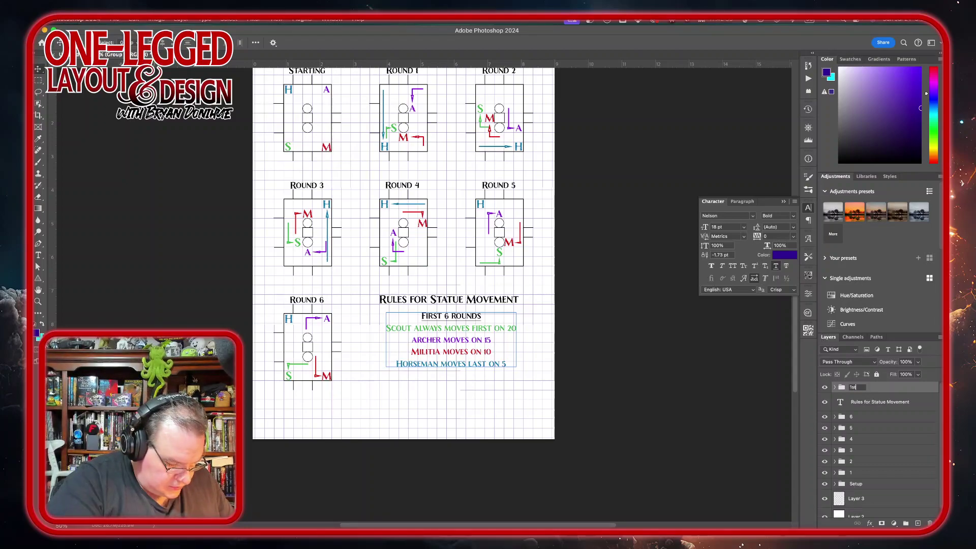
{"action": "type", "text": " 6 Roun"}
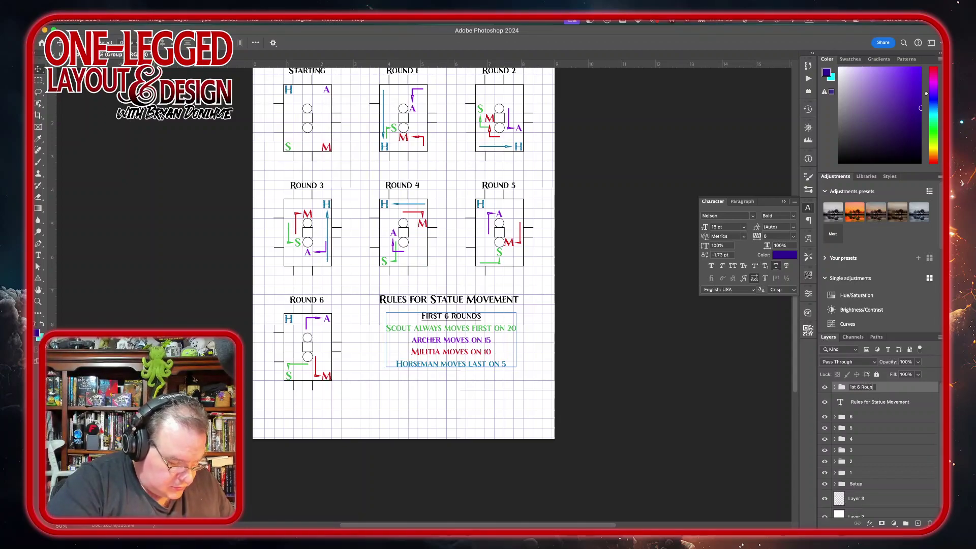
{"action": "type", "text": "ds"}
{"action": "key", "text": "Return"}
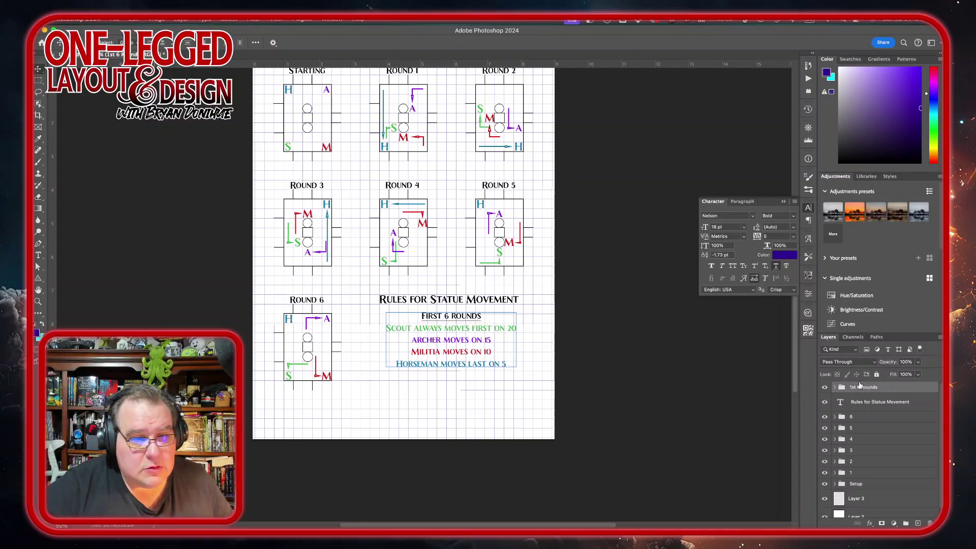
Duplicate the 1st 6 Rounds group and place the copy below the original text block.
{"action": "key", "text": "ctrl+j"}
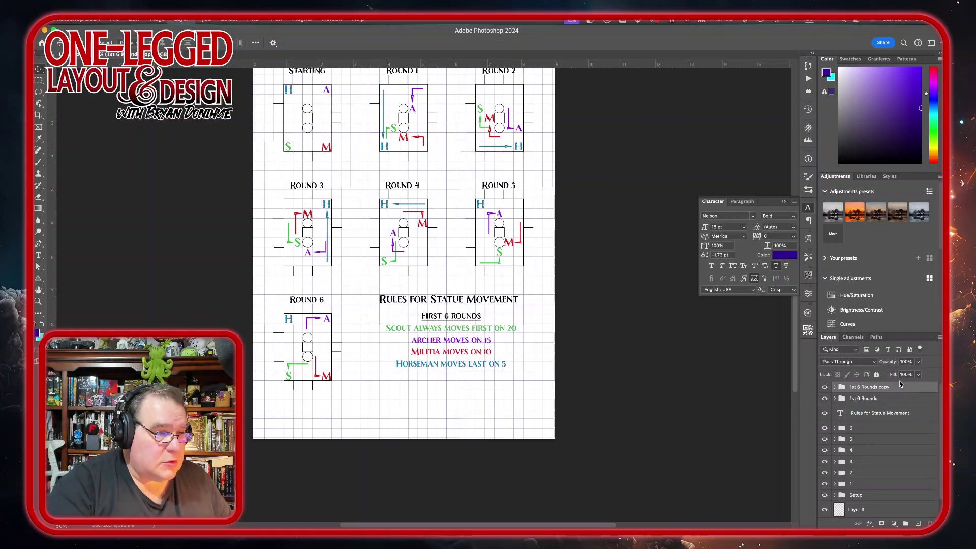
{"action": "left_click", "coordinate": [585, 355]}
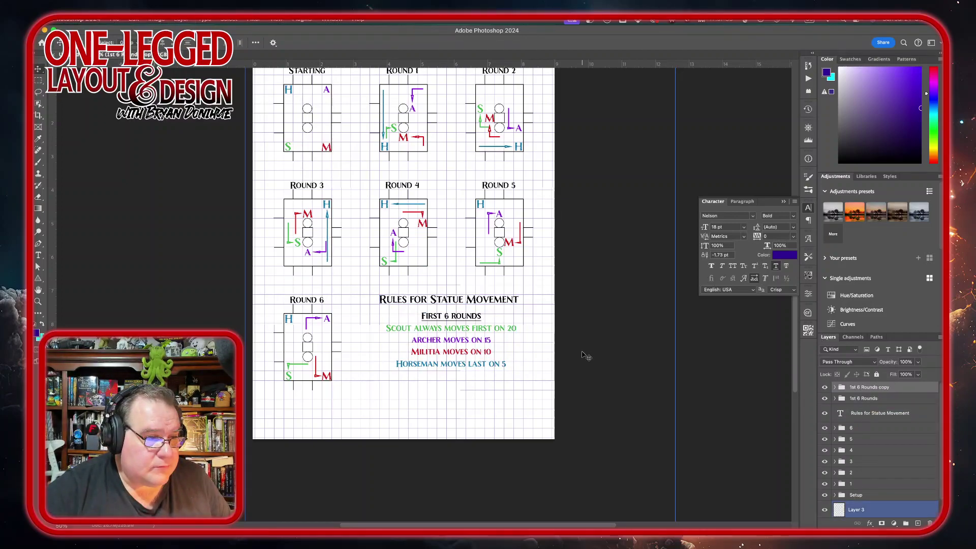
{"action": "left_click_drag", "start_coordinate": [484, 363], "coordinate": [484, 427]}
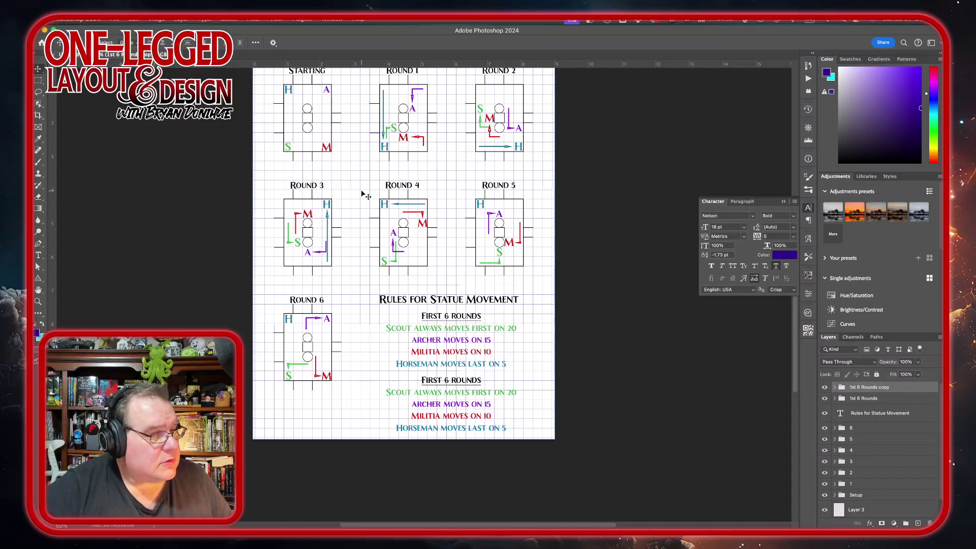
Delete the duplicated 1st 6 Rounds group.
{"action": "left_click", "coordinate": [913, 398]}
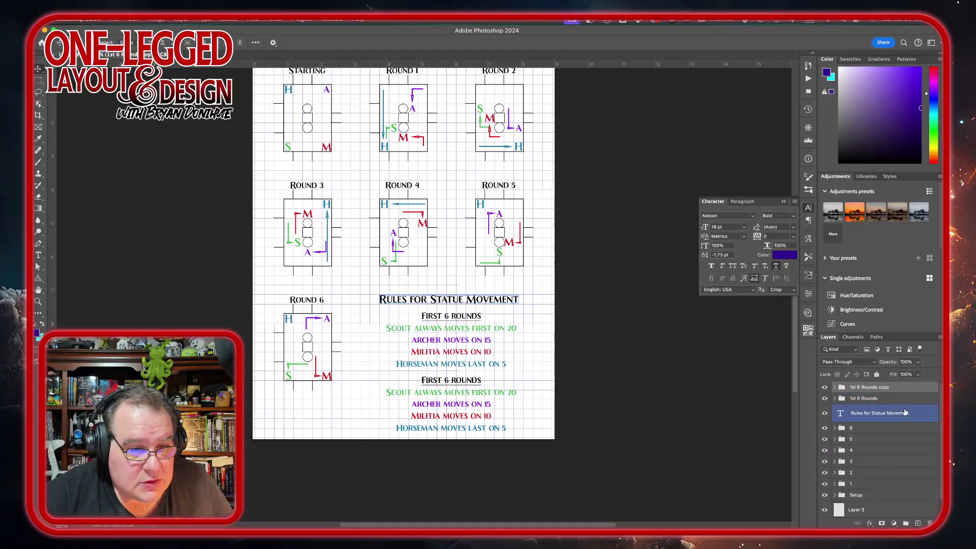
{"action": "left_click", "coordinate": [914, 399]}
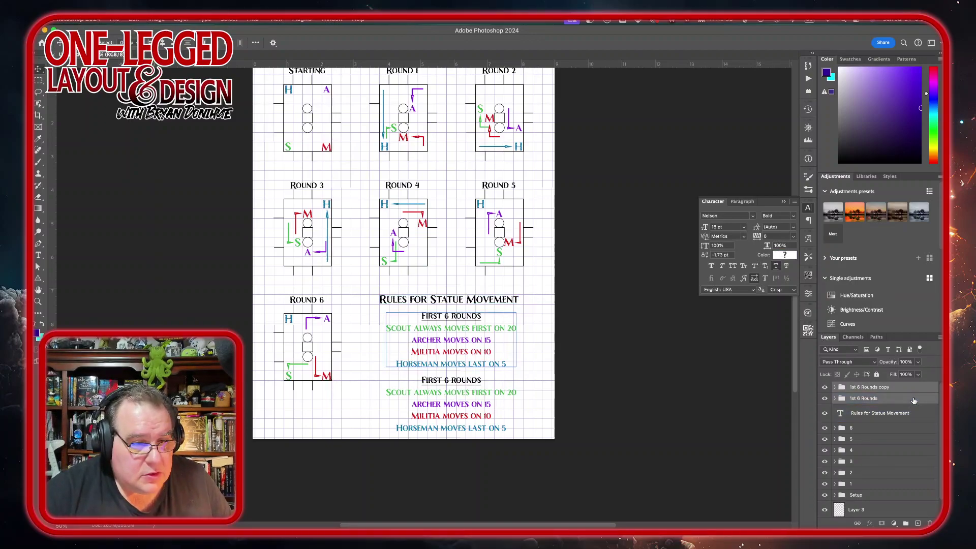
{"action": "left_click", "coordinate": [918, 388]}
{"action": "key", "text": "Delete"}
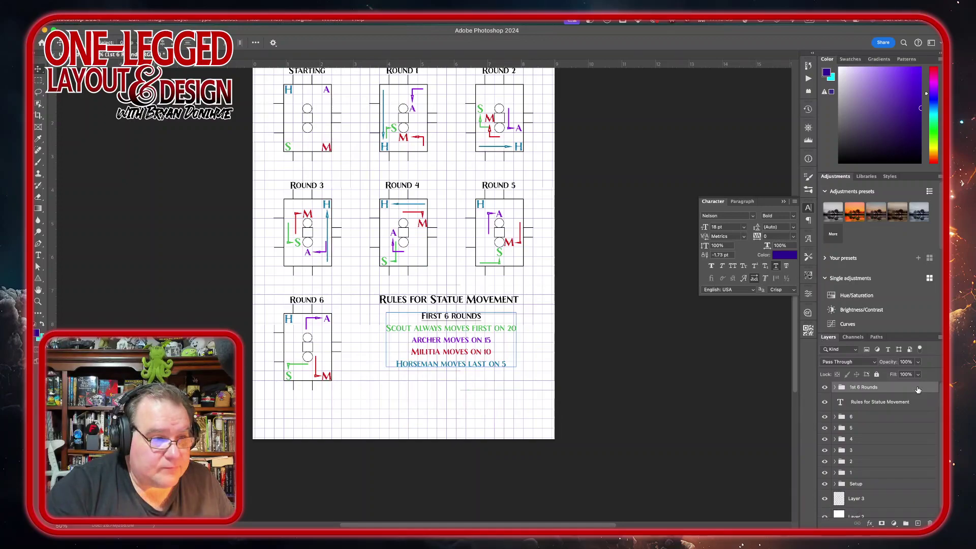
Scale the 1st 6 Rounds group down to about 84% and move it closer beneath the Rules for Statue Movement title.
{"action": "key", "text": "ctrl+t"}
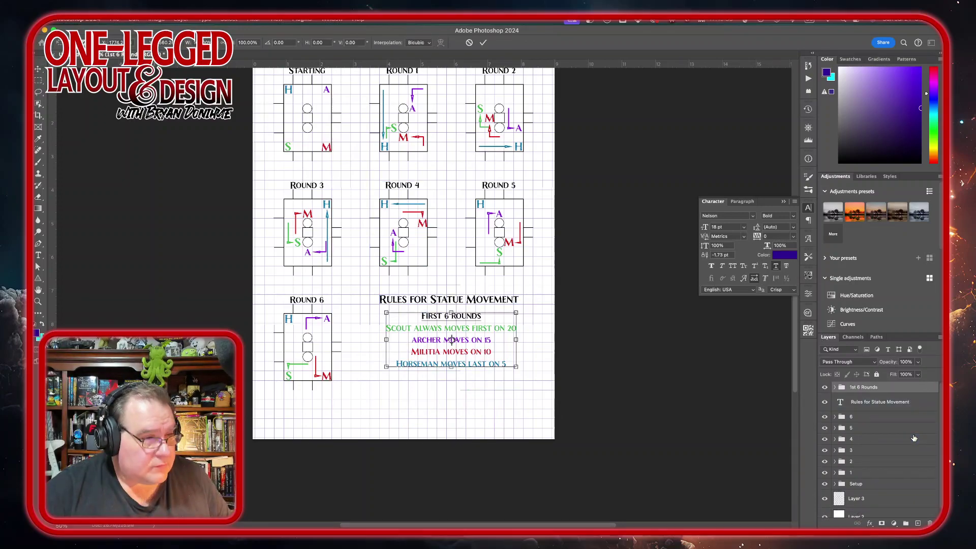
{"action": "left_click_drag", "start_coordinate": [387, 366], "coordinate": [407, 357]}
{"action": "left_click_drag", "start_coordinate": [491, 331], "coordinate": [479, 327]}
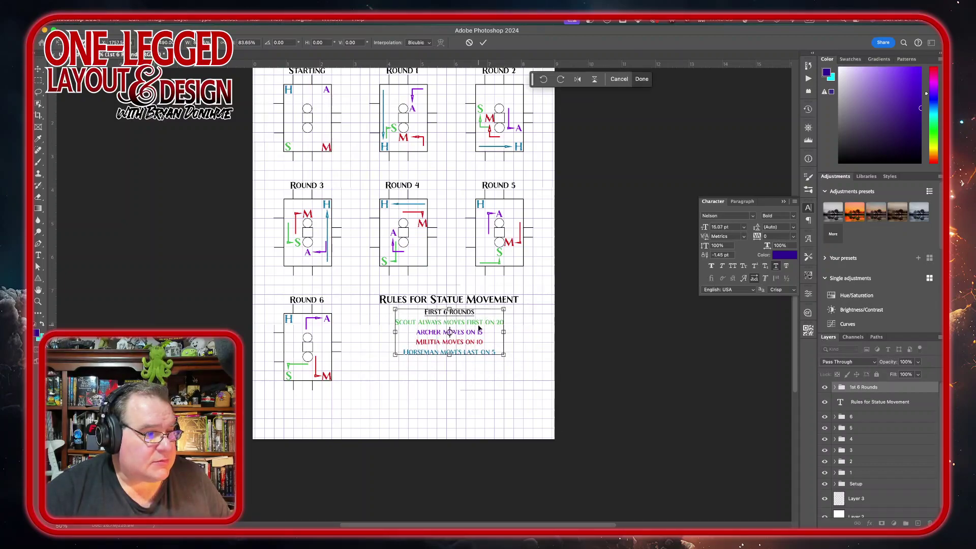
{"action": "left_click", "coordinate": [483, 42]}
Center the reduced text group horizontally beneath the Rules for Statue Movement title.
{"action": "left_click_drag", "start_coordinate": [451, 333], "coordinate": [454, 335]}
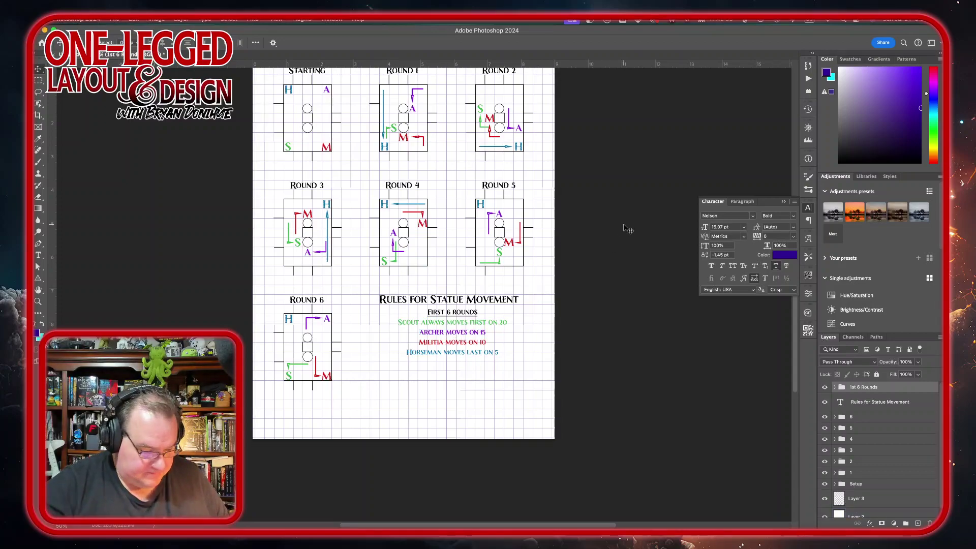
{"action": "key", "text": "Left"}
{"action": "key", "text": "Left"}
{"action": "key", "text": "Left"}
{"action": "key", "text": "Left"}
{"action": "key", "text": "Left"}
{"action": "key", "text": "Left"}
{"action": "key", "text": "Left"}
{"action": "key", "text": "Right"}
{"action": "key", "text": "Right"}
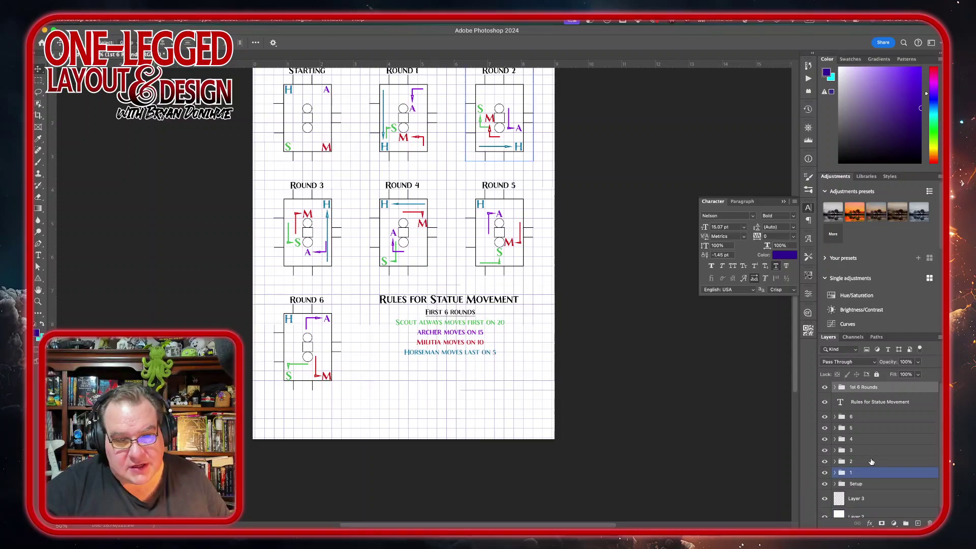
Duplicate the reduced 1st 6 Rounds group and place the copy directly below the original, aligned with it.
{"action": "left_click", "coordinate": [889, 401]}
{"action": "left_click", "coordinate": [889, 401], "text": "ctrl"}
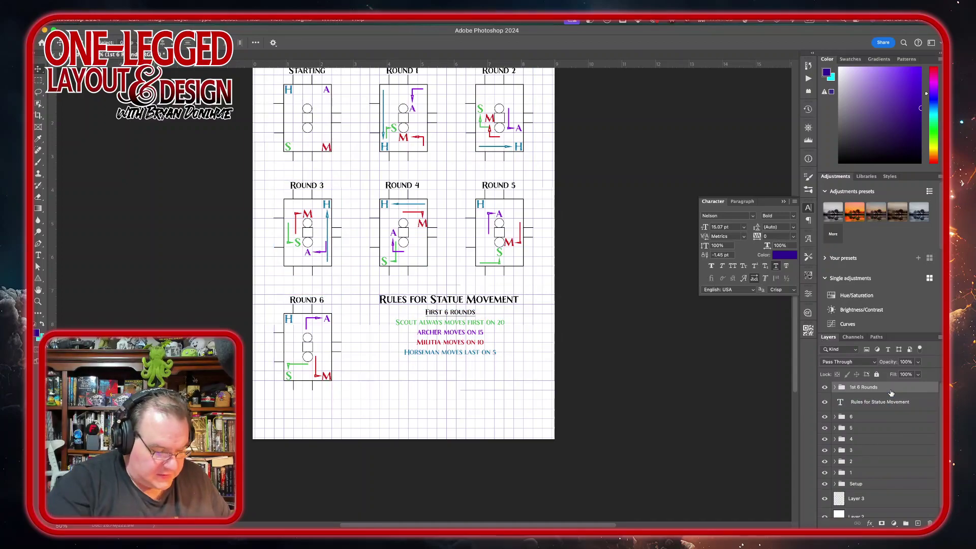
{"action": "key", "text": "super+j"}
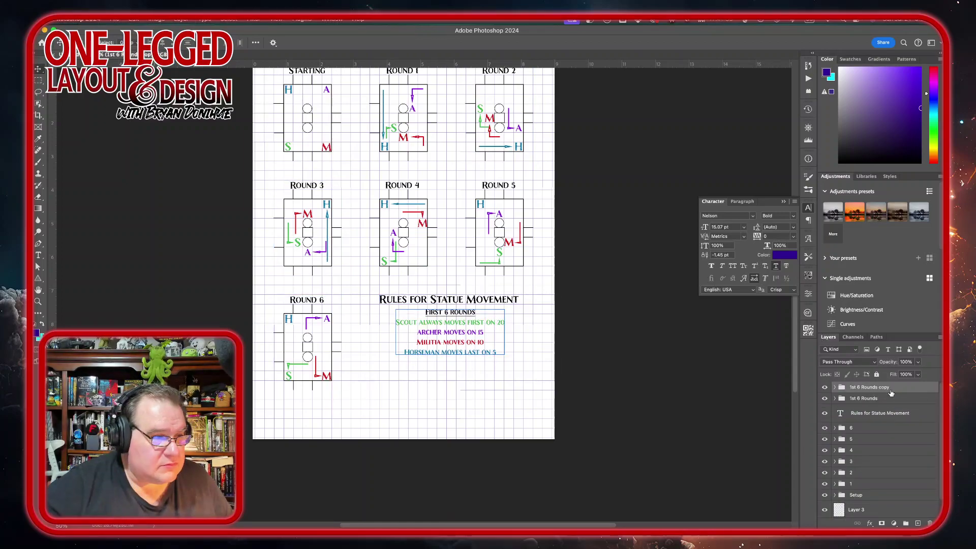
{"action": "left_click_drag", "start_coordinate": [460, 339], "coordinate": [459, 396]}
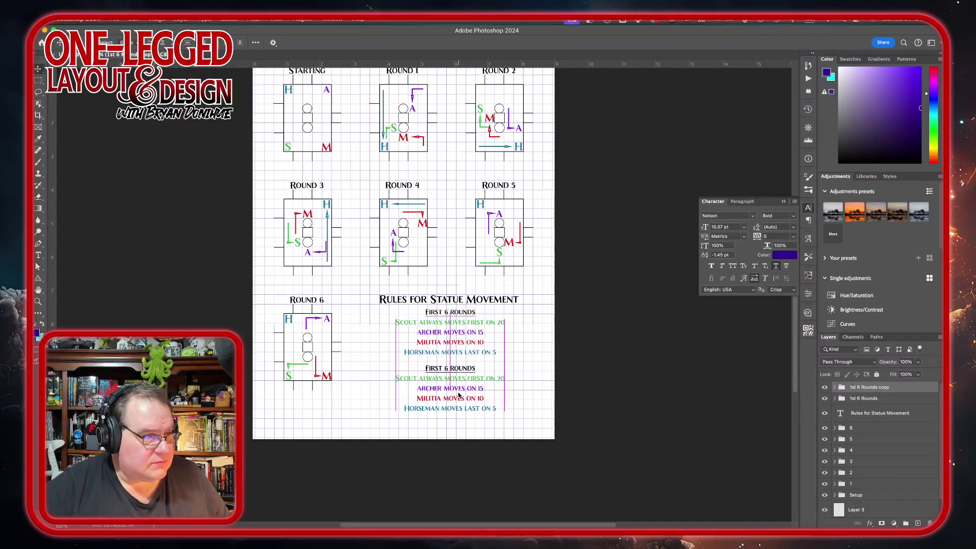
Shift the Rules for Statue Movement title and both text groups together slightly up and to the left.
{"action": "left_click", "coordinate": [897, 410]}
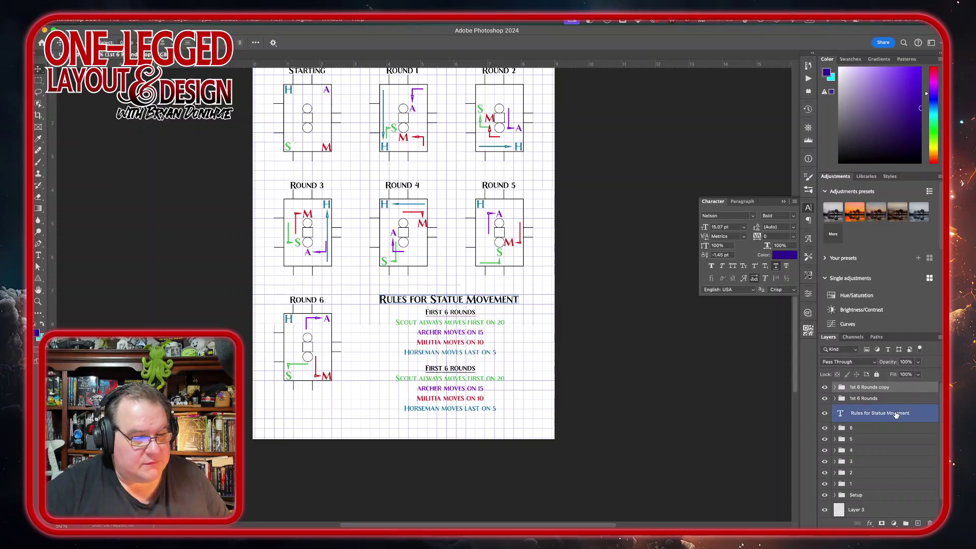
{"action": "left_click", "coordinate": [898, 388], "text": "super"}
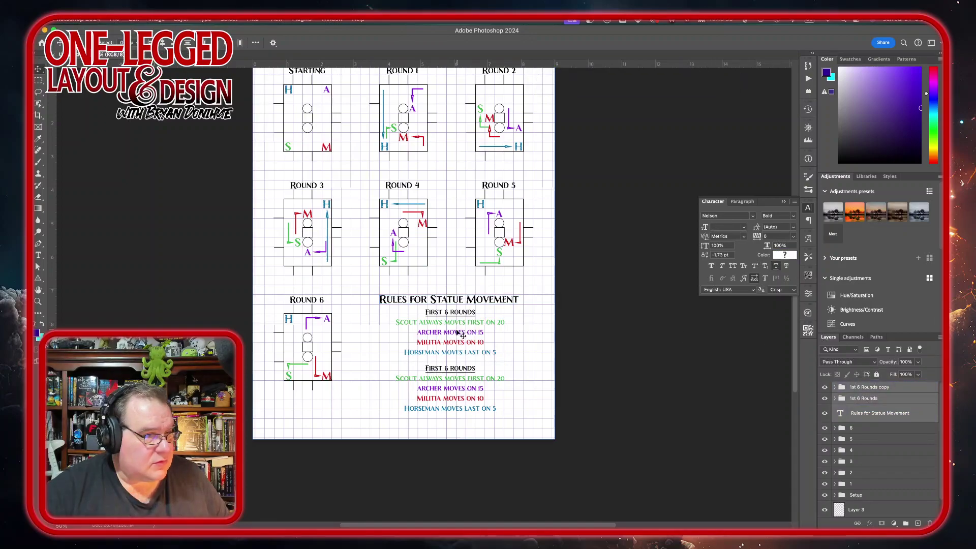
{"action": "left_click_drag", "start_coordinate": [457, 334], "coordinate": [447, 325]}
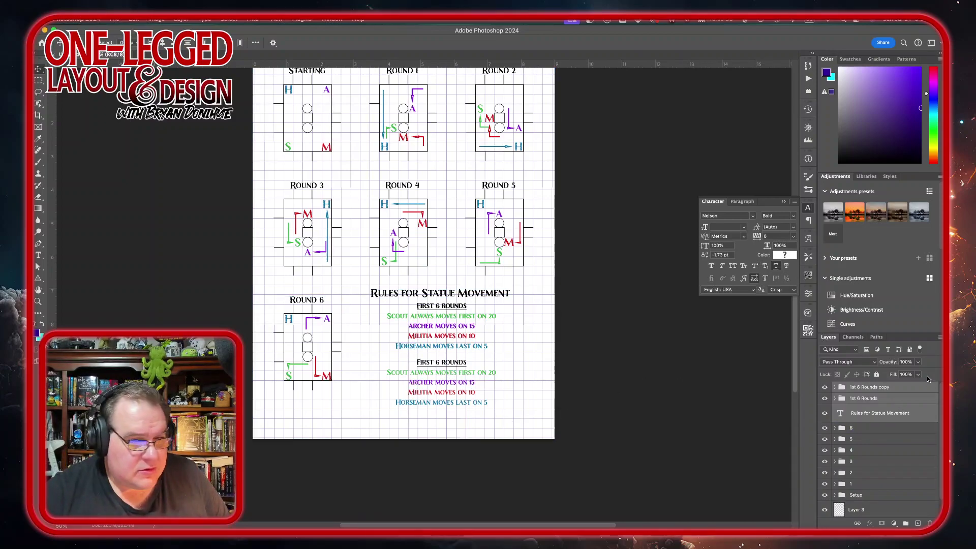
Expand the 1st 6 Rounds copy group to list its text layers.
{"action": "left_click", "coordinate": [887, 388]}
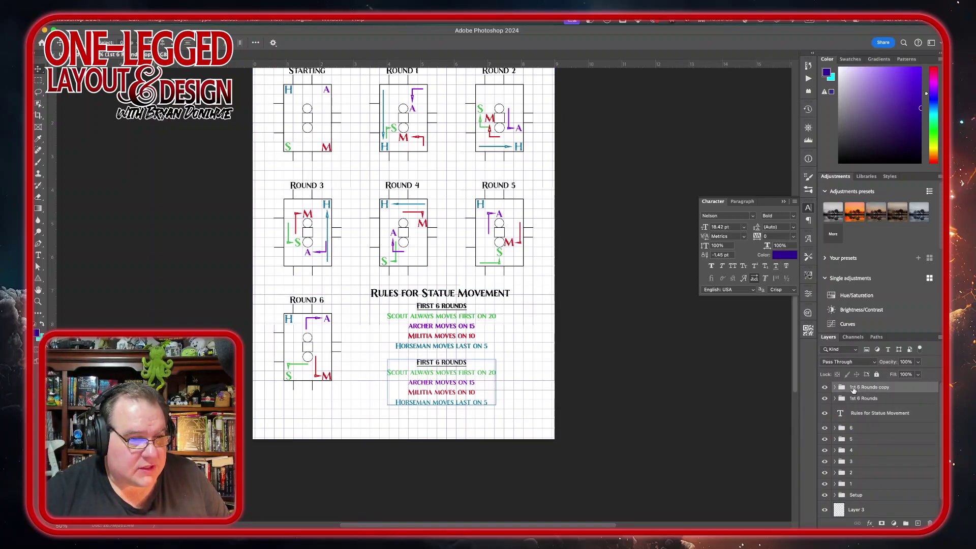
{"action": "left_click", "coordinate": [834, 387]}
{"action": "left_click", "coordinate": [914, 475]}
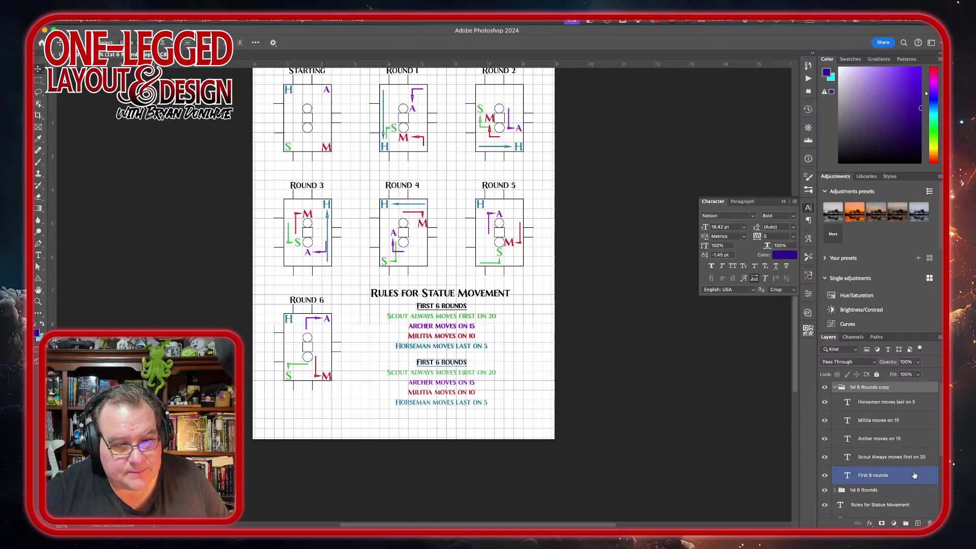
{"action": "left_click", "coordinate": [550, 350]}
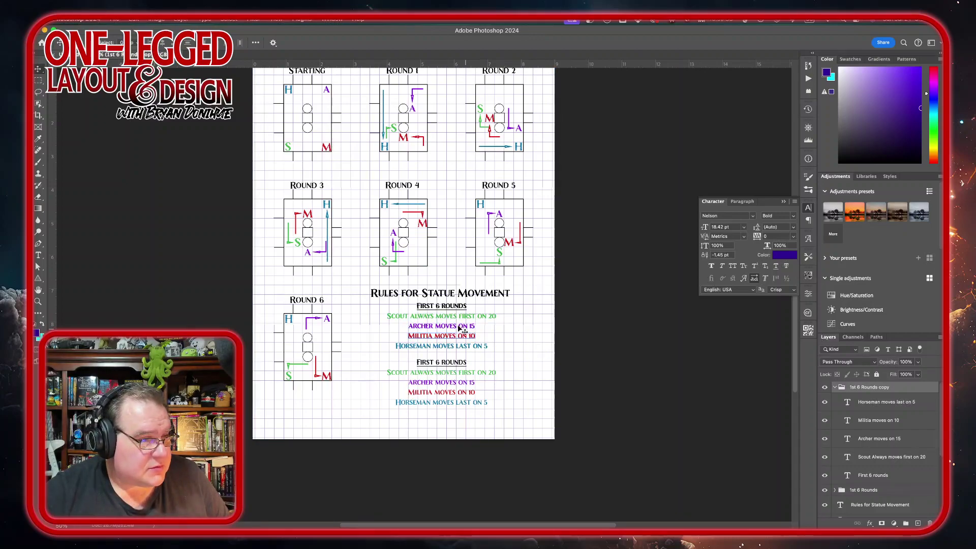
Open the First 6 rounds heading of the lower text block for editing, select the word First, and leave text editing.
{"action": "double_click", "coordinate": [429, 361]}
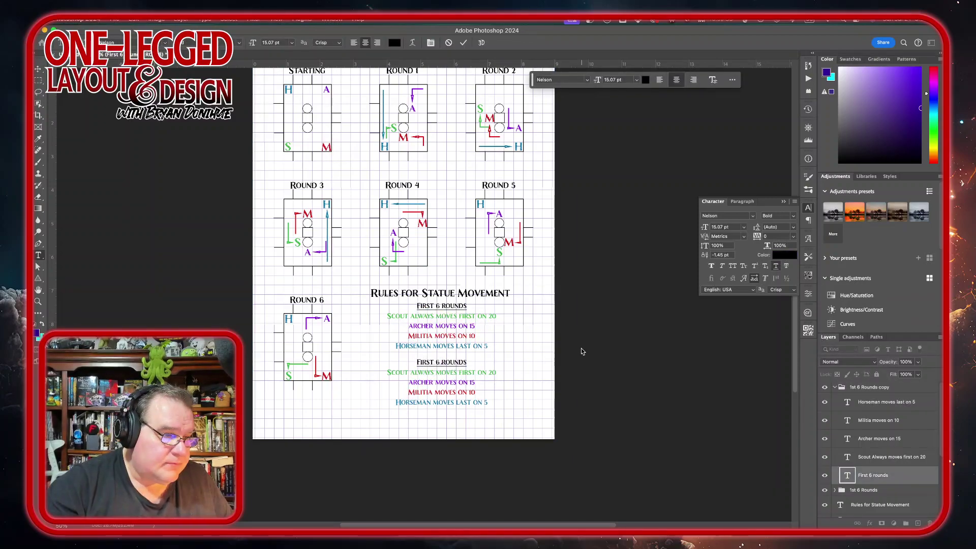
{"action": "key", "text": "shift+Right"}
{"action": "key", "text": "shift+Right"}
{"action": "key", "text": "shift+Right"}
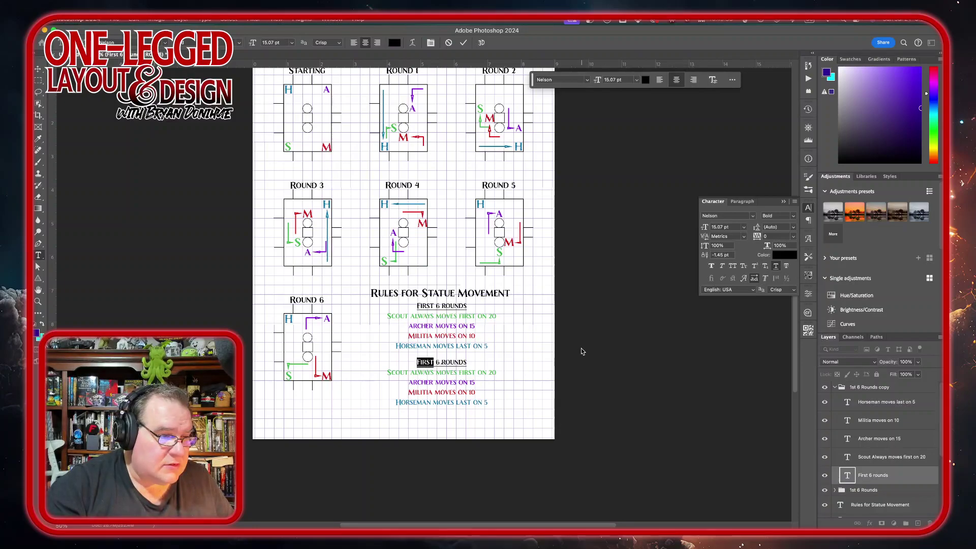
{"action": "left_click", "coordinate": [463, 42]}
{"action": "key", "text": "v"}
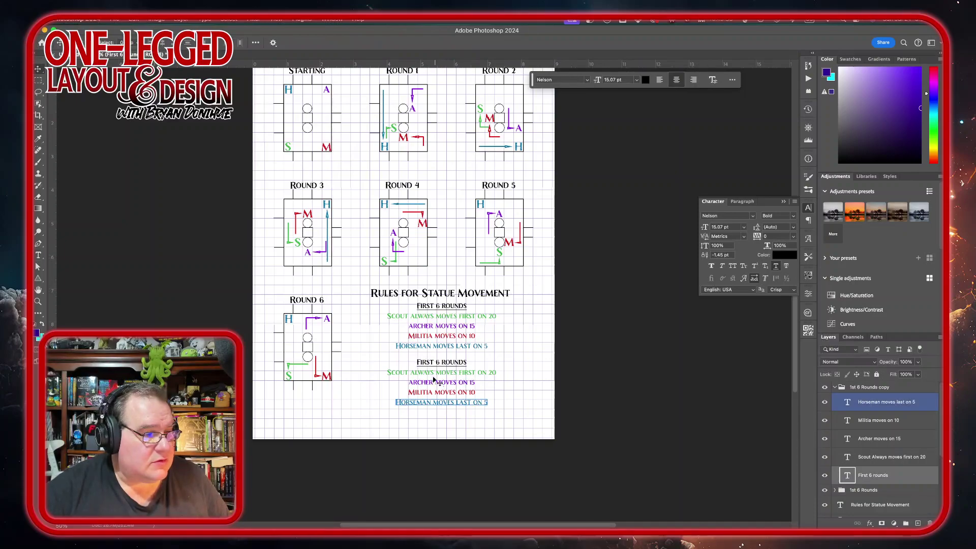
Replace the word First with After in the heading of the lower rules block.
{"action": "double_click", "coordinate": [429, 362]}
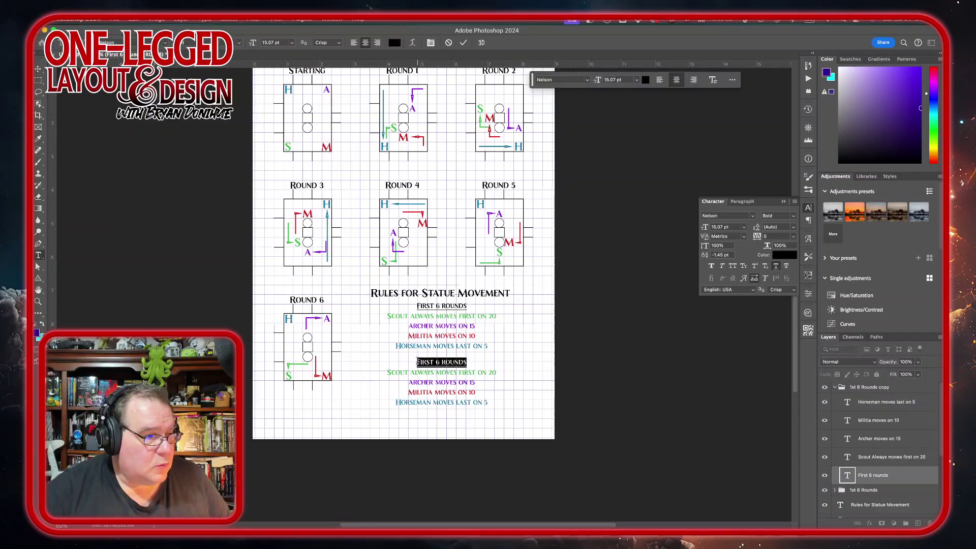
{"action": "left_click", "coordinate": [486, 346]}
{"action": "key", "text": "shift+Right"}
{"action": "key", "text": "shift+Right"}
{"action": "key", "text": "shift+Right"}
{"action": "key", "text": "shift+Right"}
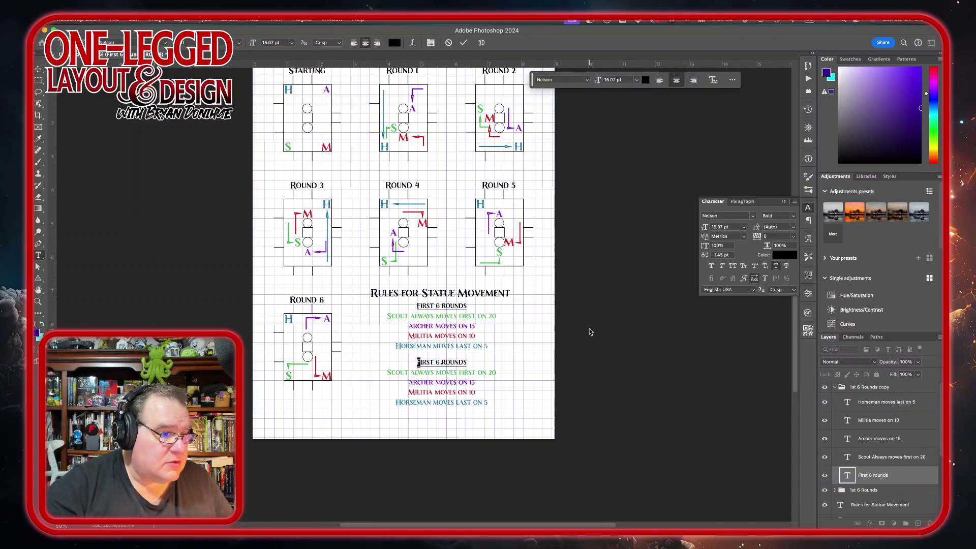
{"action": "type", "text": "After"}
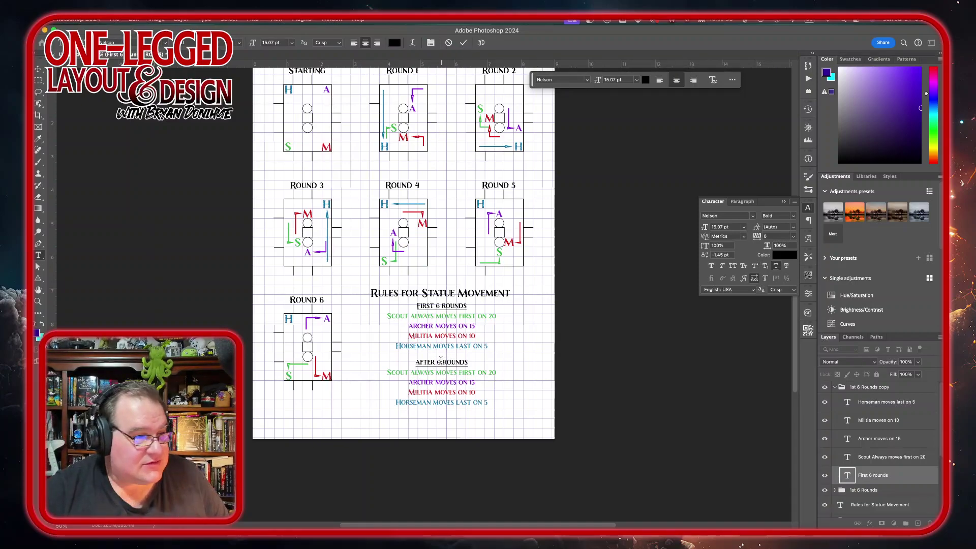
Change the lower rules block's heading to read "Starting 7th round" and commit the text.
{"action": "left_click_drag", "start_coordinate": [440, 362], "coordinate": [415, 361]}
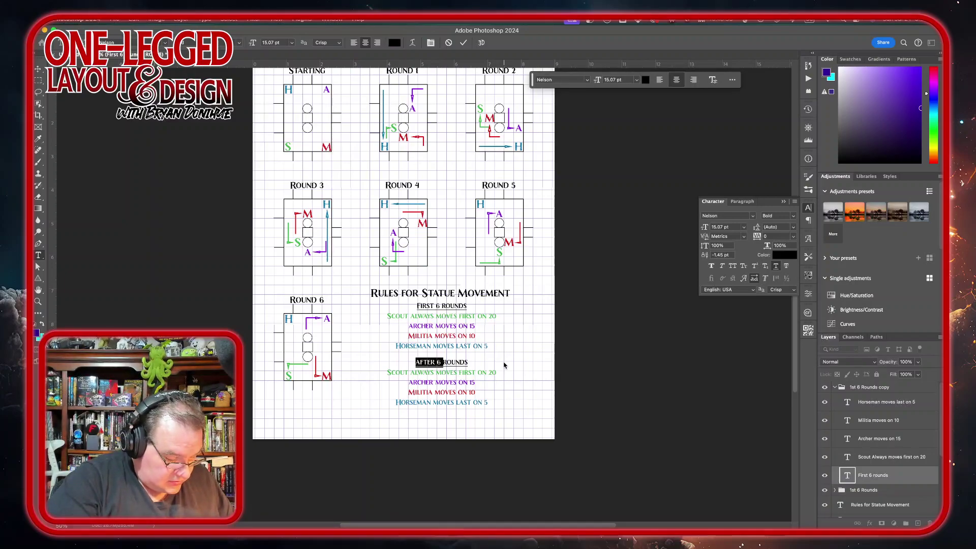
{"action": "type", "text": "7th"}
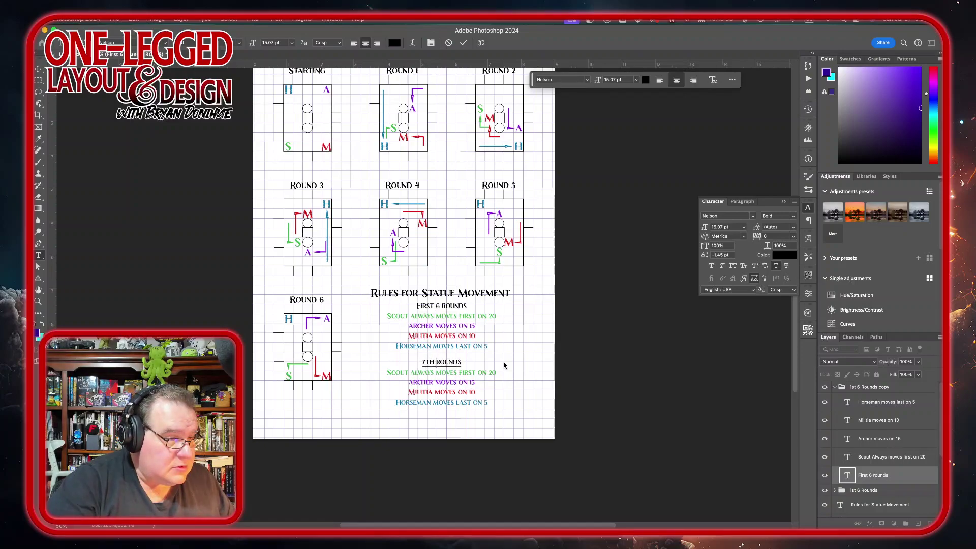
{"action": "key", "text": "BackSpace"}
{"action": "key", "text": "BackSpace"}
{"action": "key", "text": "BackSpace"}
{"action": "type", "text": "Starting "}
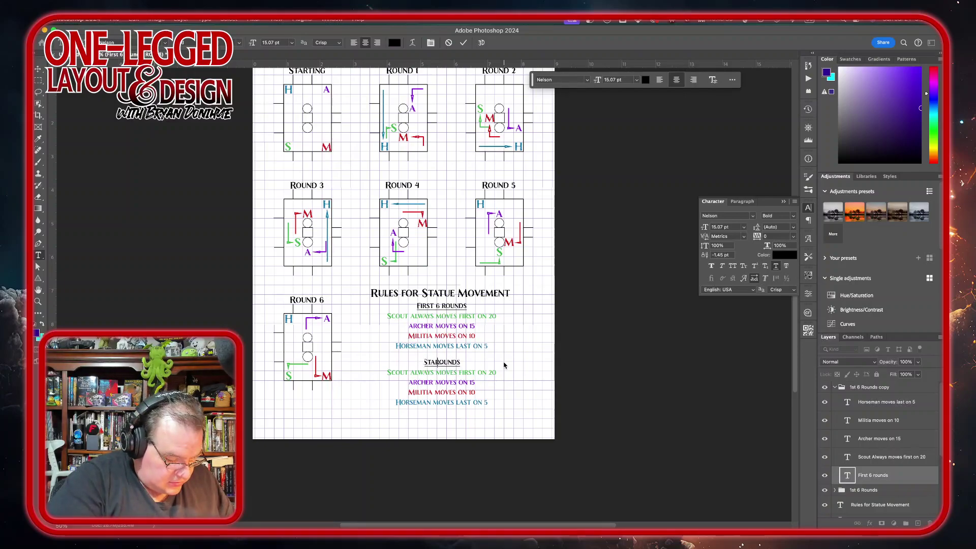
{"action": "type", "text": "7th"}
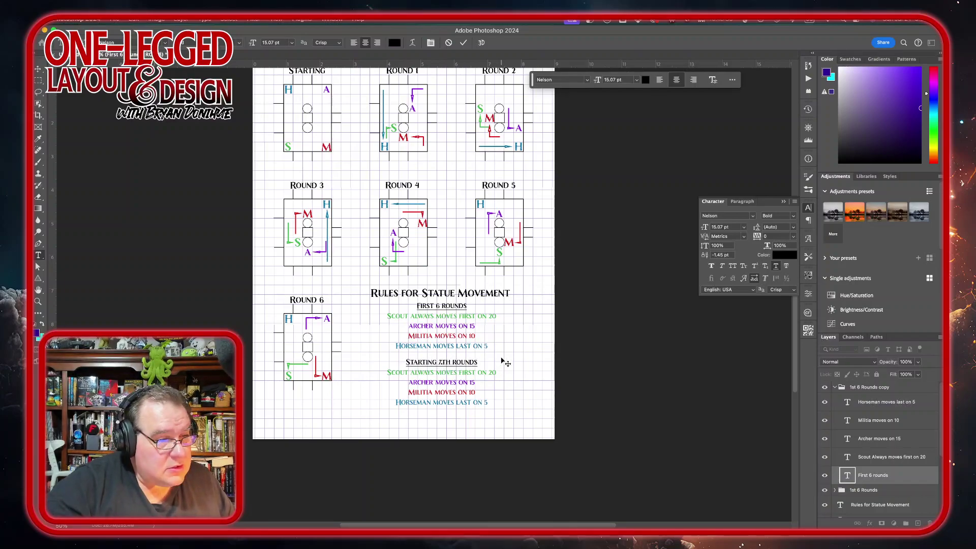
{"action": "key", "text": "BackSpace"}
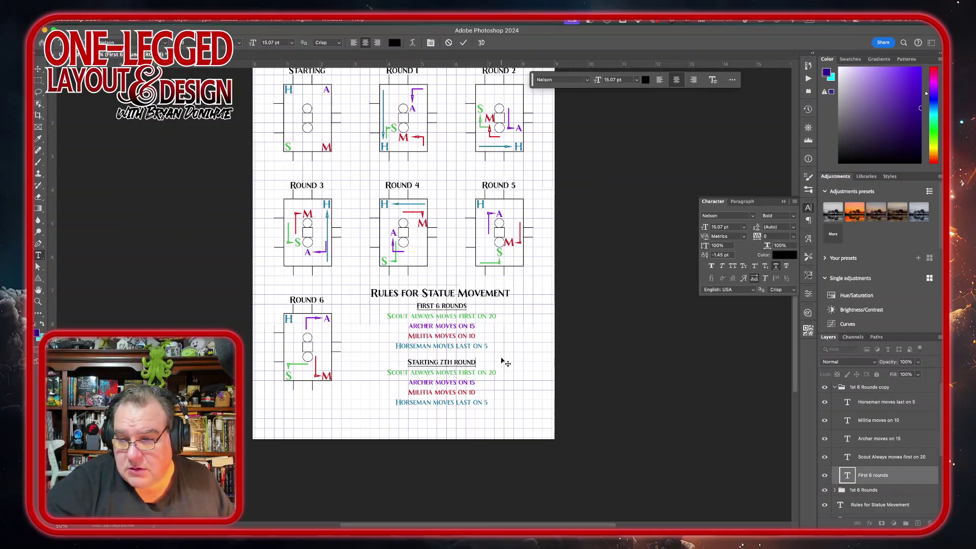
{"action": "left_click", "coordinate": [463, 42]}
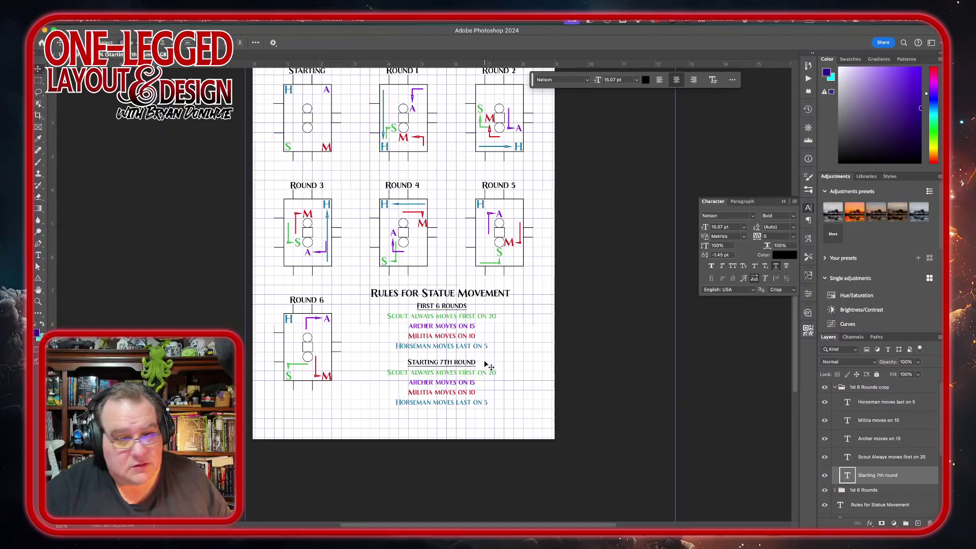
Change the Archer line in the Starting 7th round block to read "Archer moves on 20".
{"action": "double_click", "coordinate": [462, 381]}
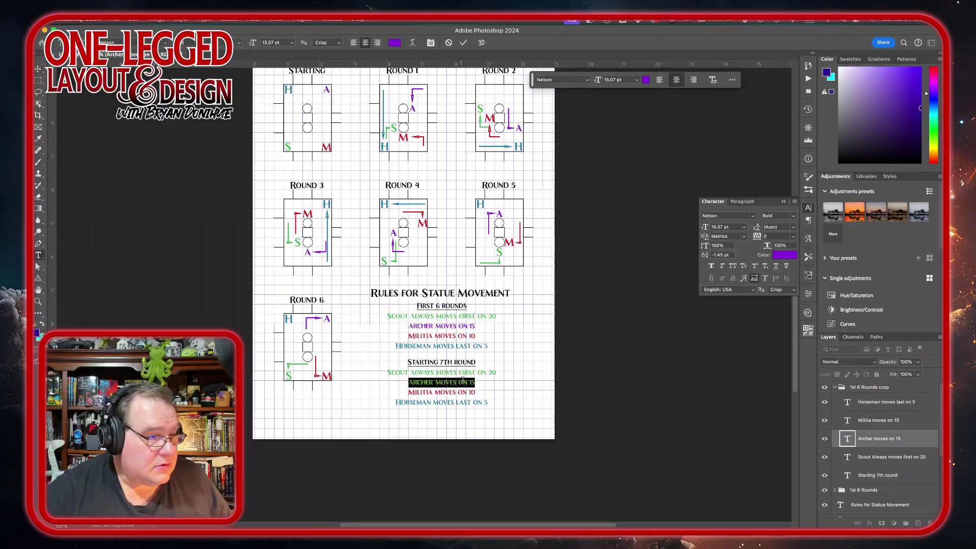
{"action": "left_click", "coordinate": [663, 362]}
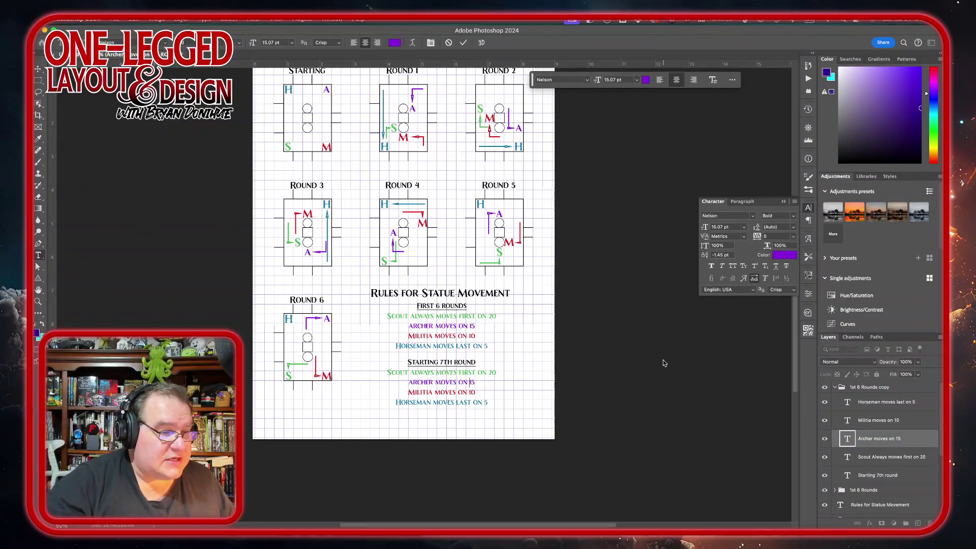
{"action": "key", "text": "shift+Left"}
{"action": "key", "text": "shift+Left"}
{"action": "type", "text": "20"}
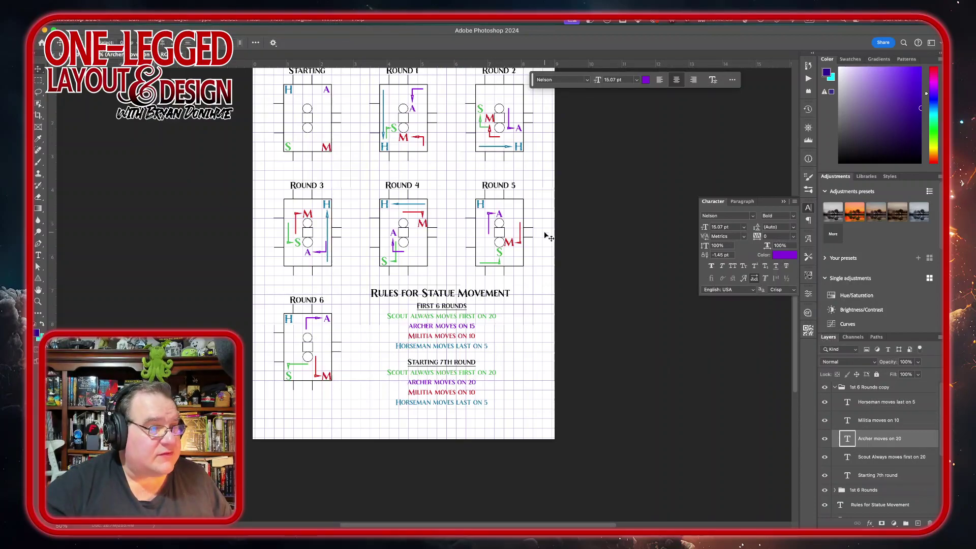
Change the Militia line in the Starting 7th round block to read "Militia moves on 15".
{"action": "left_click", "coordinate": [457, 395], "text": "ctrl"}
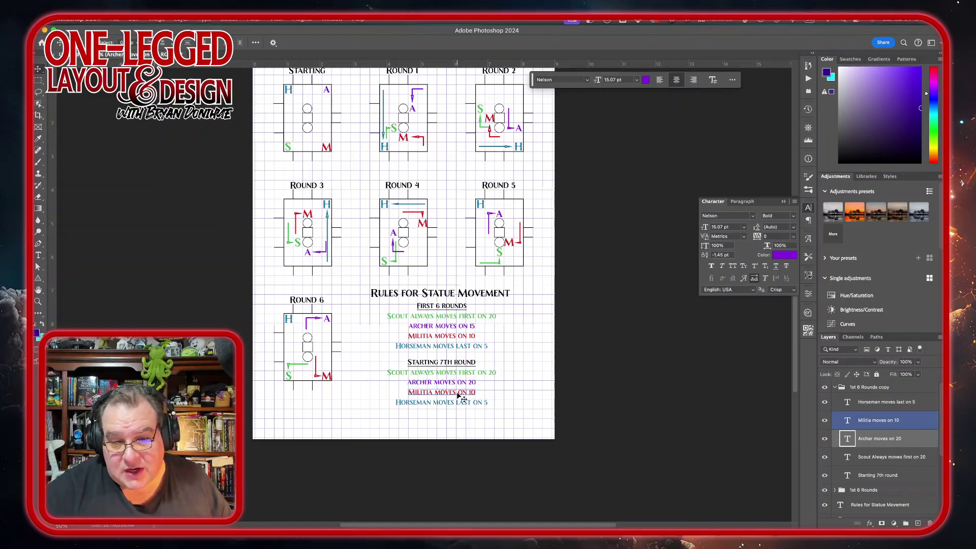
{"action": "double_click", "coordinate": [472, 392]}
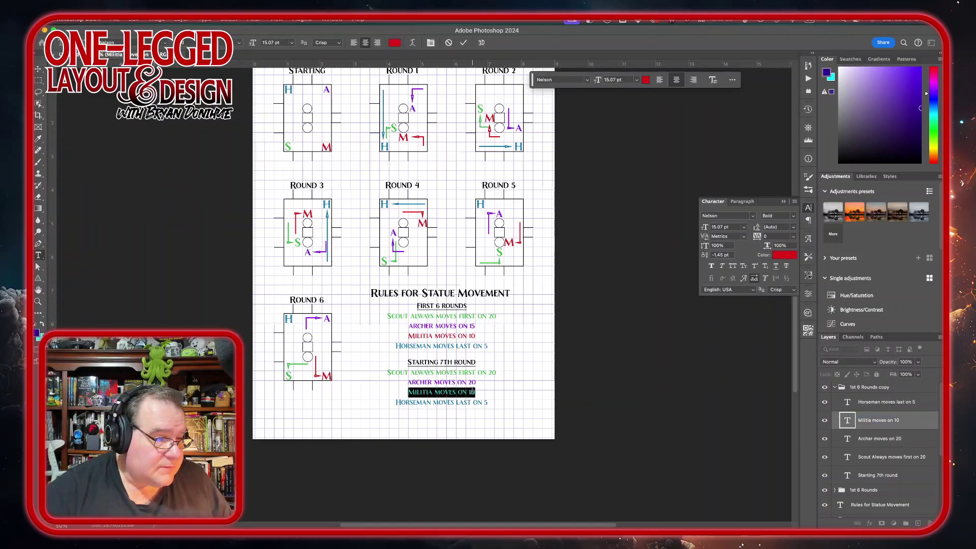
{"action": "left_click", "coordinate": [481, 390]}
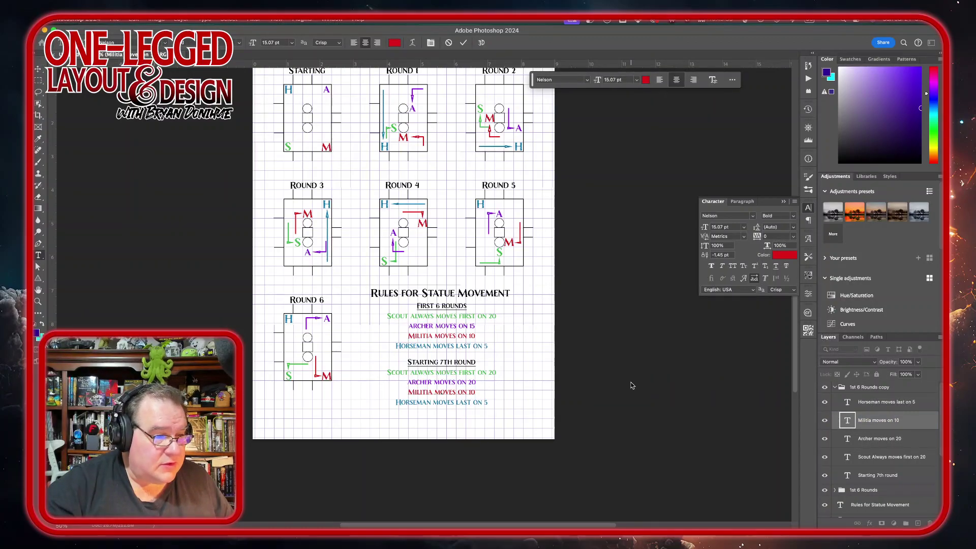
{"action": "type", "text": "15"}
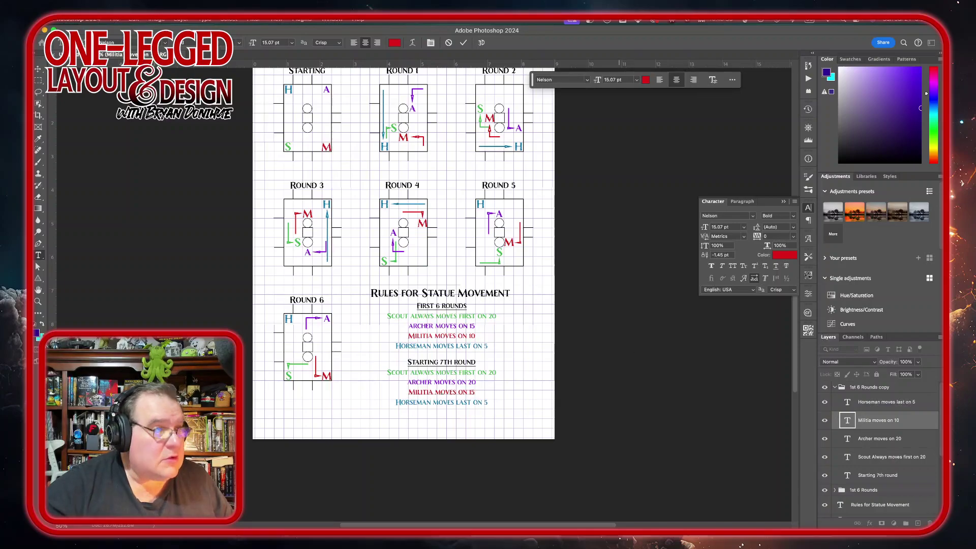
{"action": "left_click", "coordinate": [467, 44]}
{"action": "key", "text": "v"}
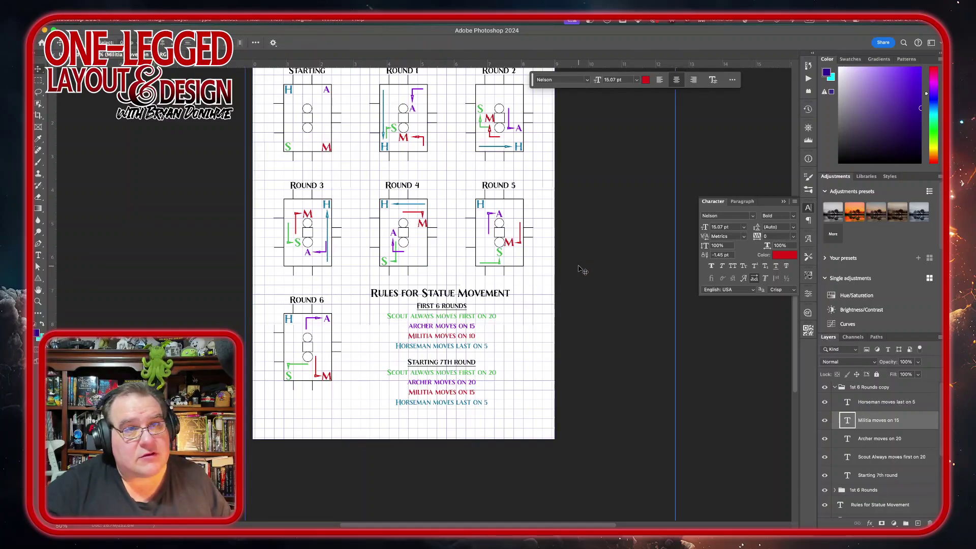
Change the Horseman line in the Starting 7th round block to read "Horseman moves last on 15".
{"action": "left_click", "coordinate": [479, 404]}
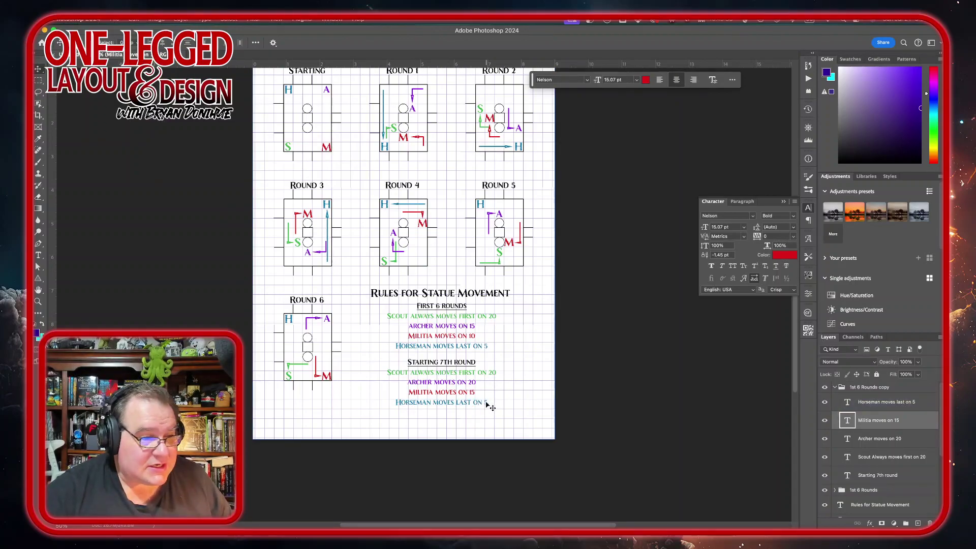
{"action": "double_click", "coordinate": [487, 403]}
{"action": "left_click", "coordinate": [486, 402]}
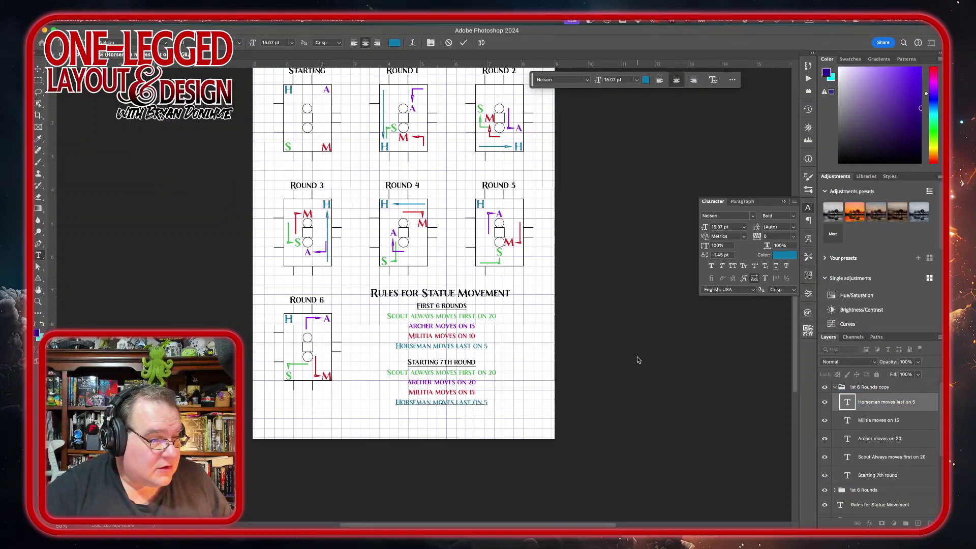
{"action": "type", "text": "1"}
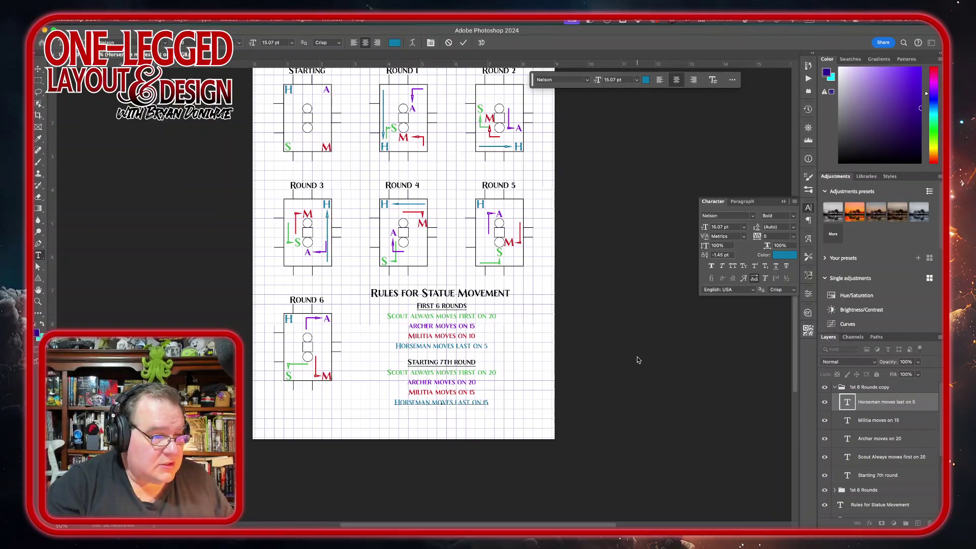
{"action": "key", "text": "Escape"}
{"action": "key", "text": "v"}
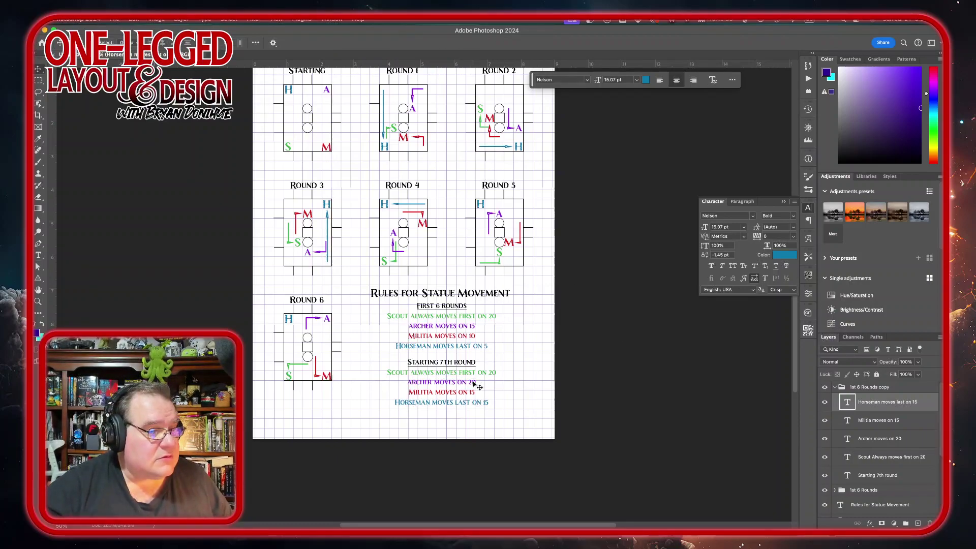
Collapse the 1st 6 Rounds copy group and open it together with the 1st 6 Rounds group for free transform.
{"action": "left_click", "coordinate": [894, 438]}
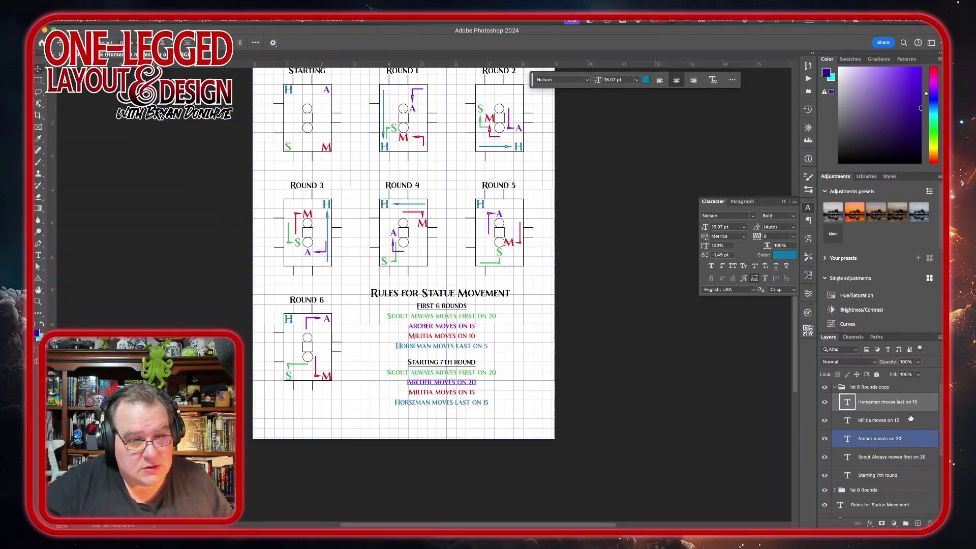
{"action": "left_click", "coordinate": [836, 388]}
{"action": "left_click", "coordinate": [849, 399]}
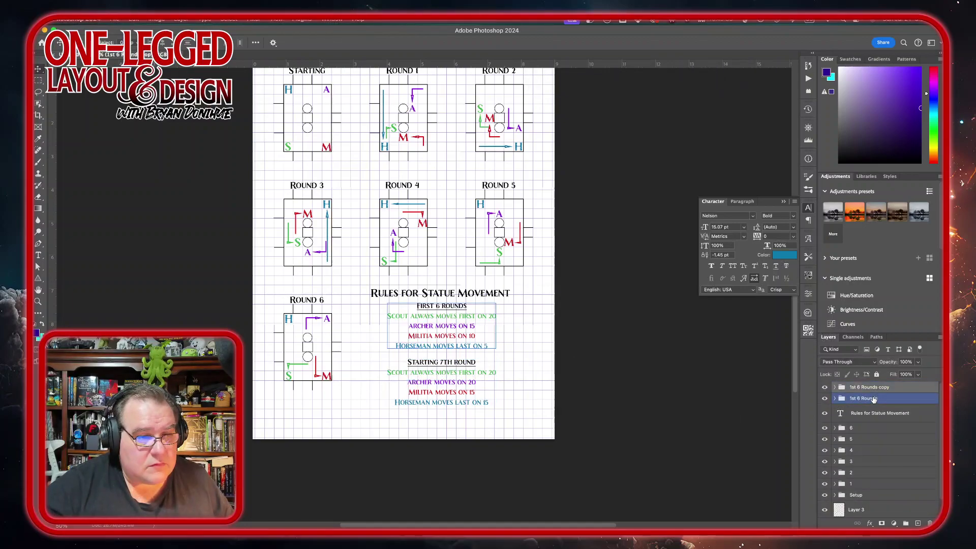
{"action": "left_click", "coordinate": [874, 400], "text": "shift"}
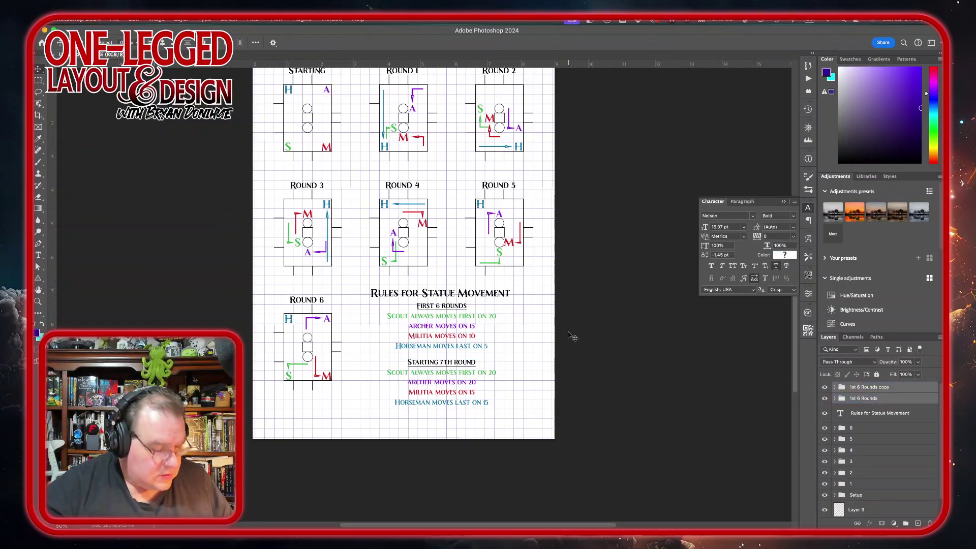
{"action": "key", "text": "super+t"}
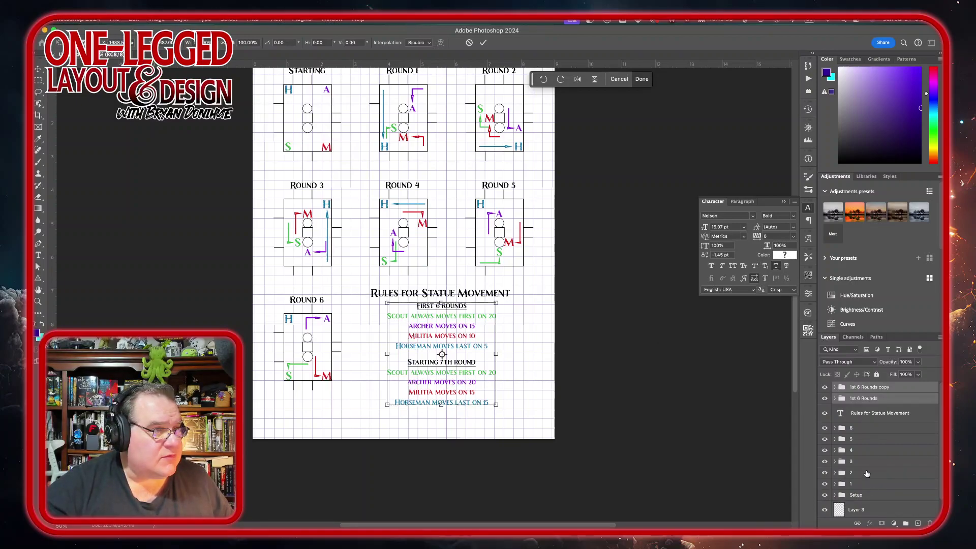
{"action": "scroll", "coordinate": [644, 458], "scroll_direction": "up", "scroll_amount": 3}
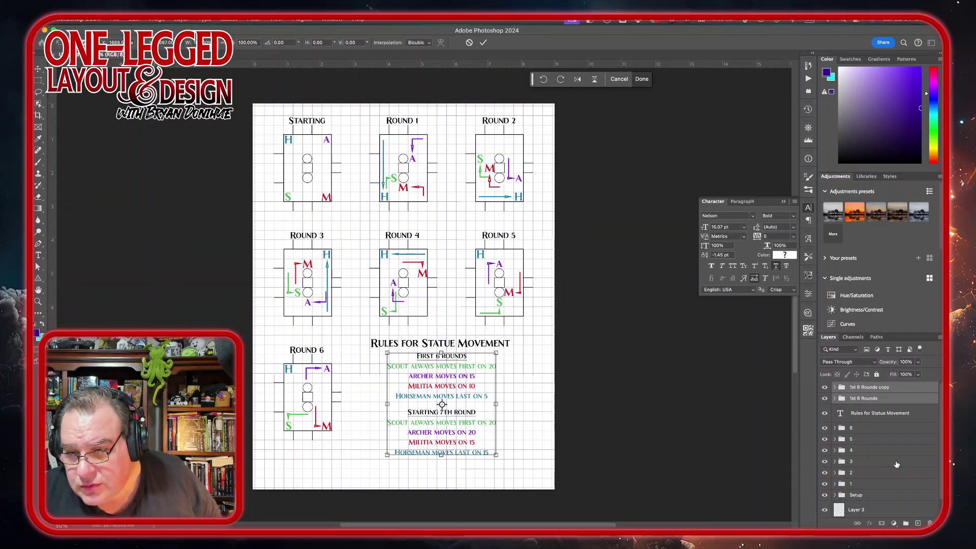
Select groups 3 through 6 and nudge their round diagrams up together, narrowing the gap below the first row.
{"action": "left_click", "coordinate": [864, 461]}
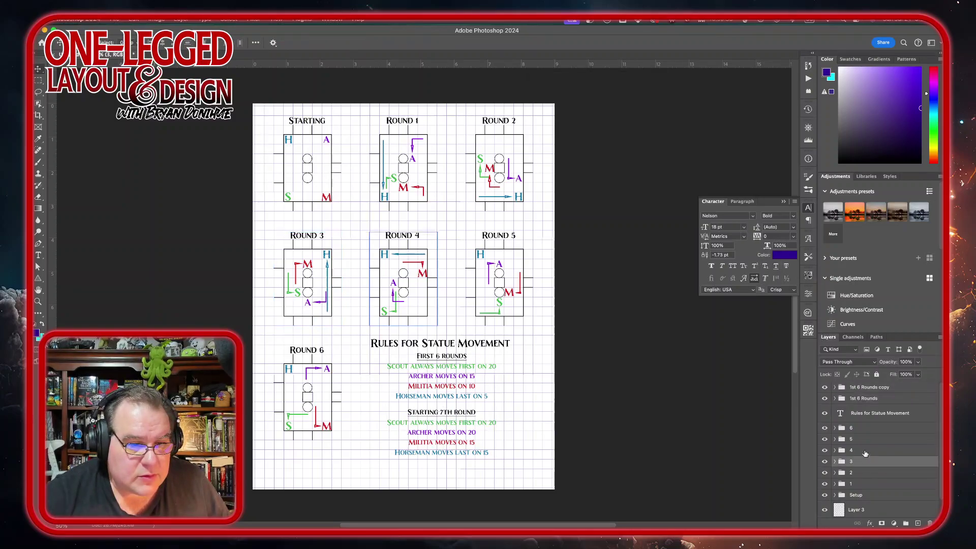
{"action": "left_click", "coordinate": [866, 440]}
{"action": "left_click", "coordinate": [868, 433], "text": "shift"}
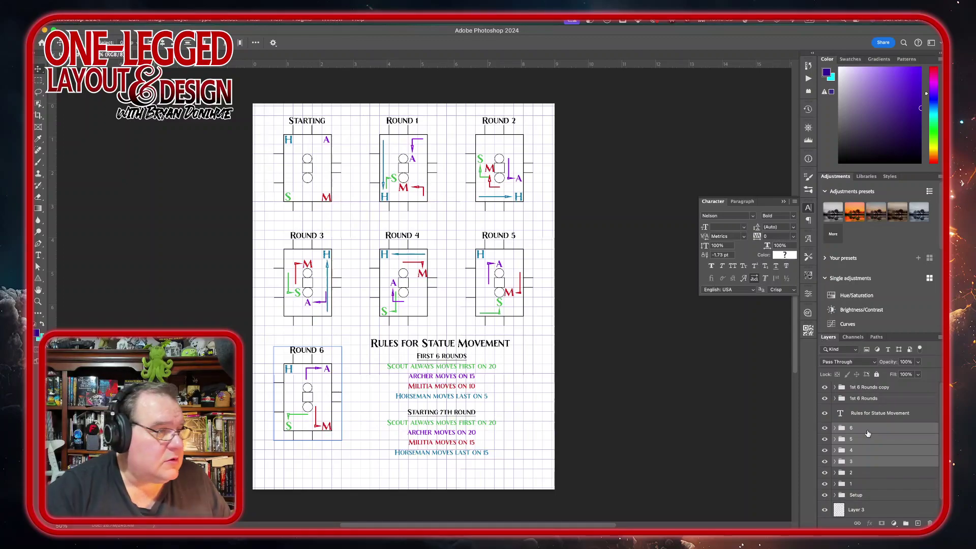
{"action": "key", "text": "Up"}
{"action": "key", "text": "Up"}
{"action": "key", "text": "Up"}
{"action": "key", "text": "Up"}
{"action": "key", "text": "Up"}
{"action": "key", "text": "Up"}
{"action": "key", "text": "Up"}
{"action": "key", "text": "Up"}
{"action": "key", "text": "Up"}
{"action": "key", "text": "Up"}
{"action": "key", "text": "Up"}
{"action": "key", "text": "Up"}
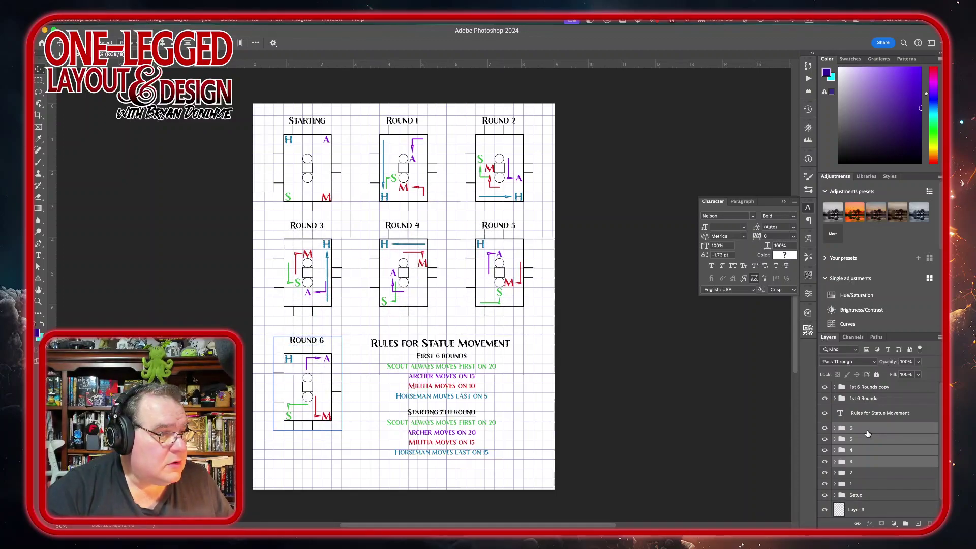
{"action": "key", "text": "Down"}
{"action": "key", "text": "Down"}
{"action": "key", "text": "Down"}
{"action": "key", "text": "Down"}
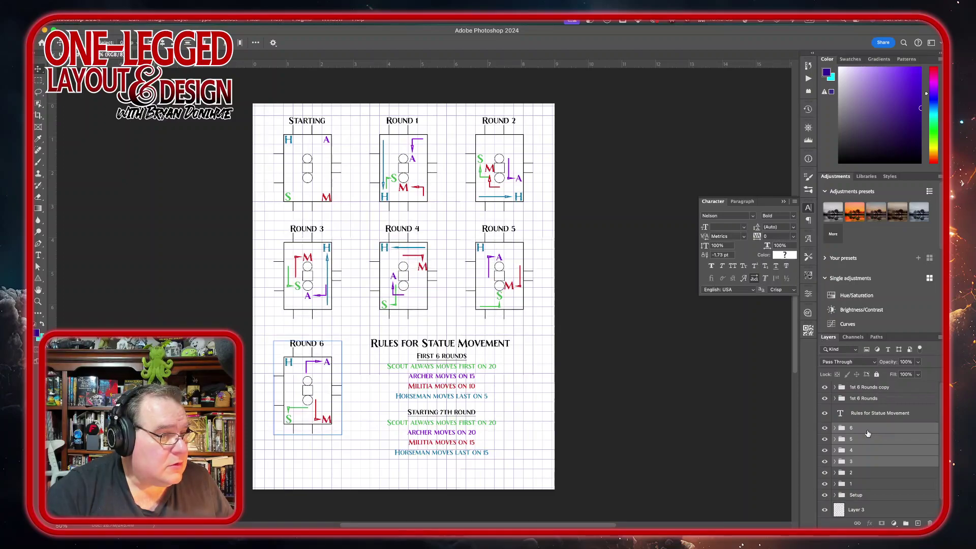
{"action": "key", "text": "Up"}
{"action": "key", "text": "Up"}
{"action": "key", "text": "Up"}
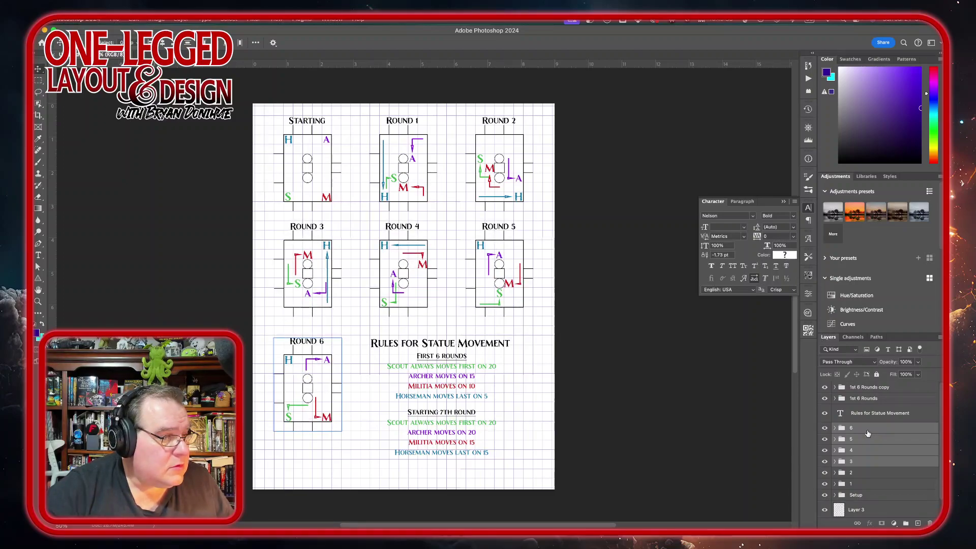
Select only group 6 and nudge the Round 6 diagram up until its row spacing matches the rows above.
{"action": "left_click", "coordinate": [879, 413]}
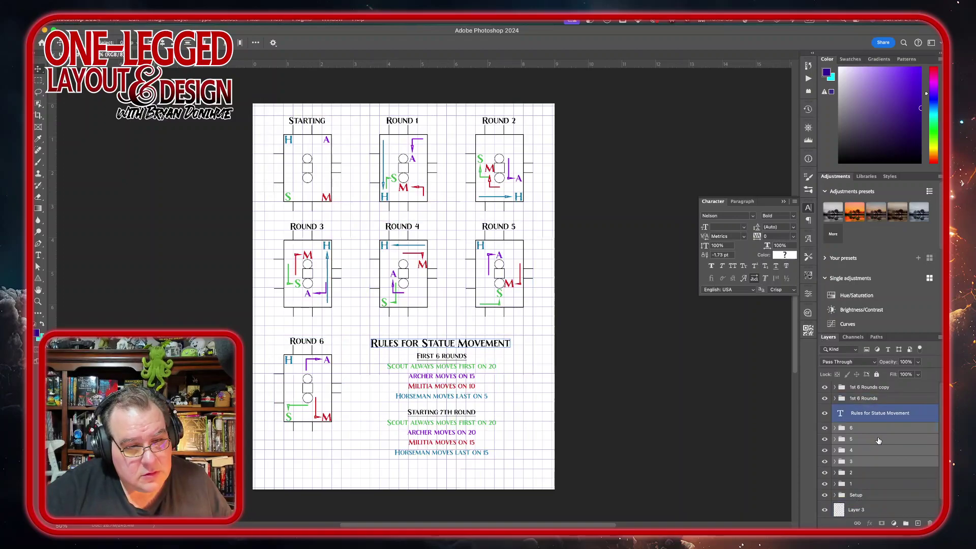
{"action": "left_click", "coordinate": [889, 430]}
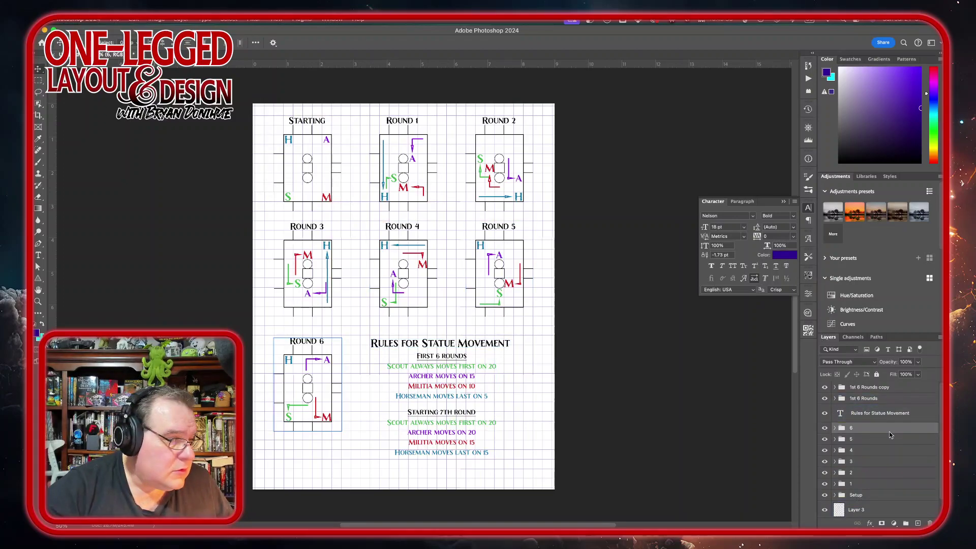
{"action": "key", "text": "Up"}
{"action": "key", "text": "Up"}
{"action": "key", "text": "Up"}
{"action": "key", "text": "Up"}
{"action": "key", "text": "Up"}
{"action": "key", "text": "Up"}
{"action": "key", "text": "Up"}
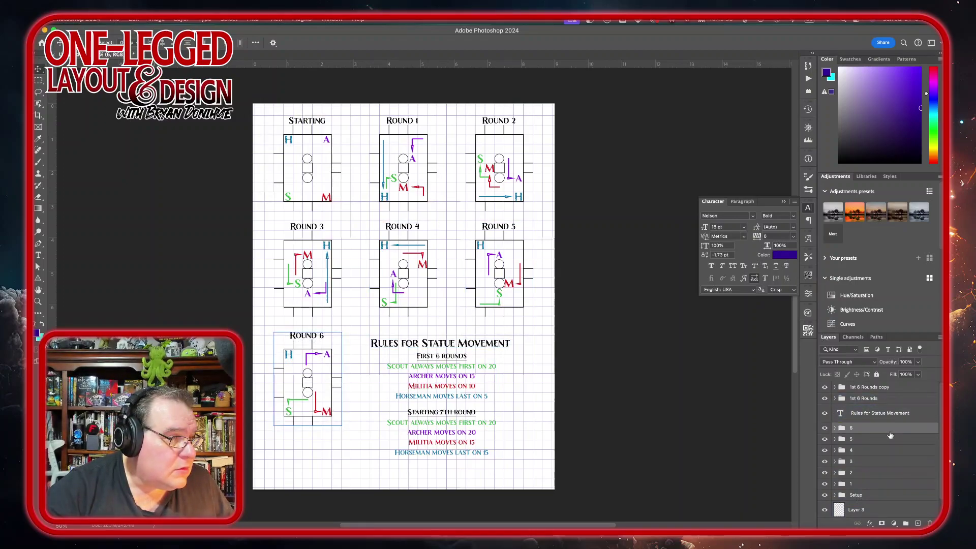
{"action": "key", "text": "Up"}
{"action": "key", "text": "Up"}
{"action": "key", "text": "Up"}
{"action": "key", "text": "Up"}
{"action": "key", "text": "Up"}
{"action": "key", "text": "Up"}
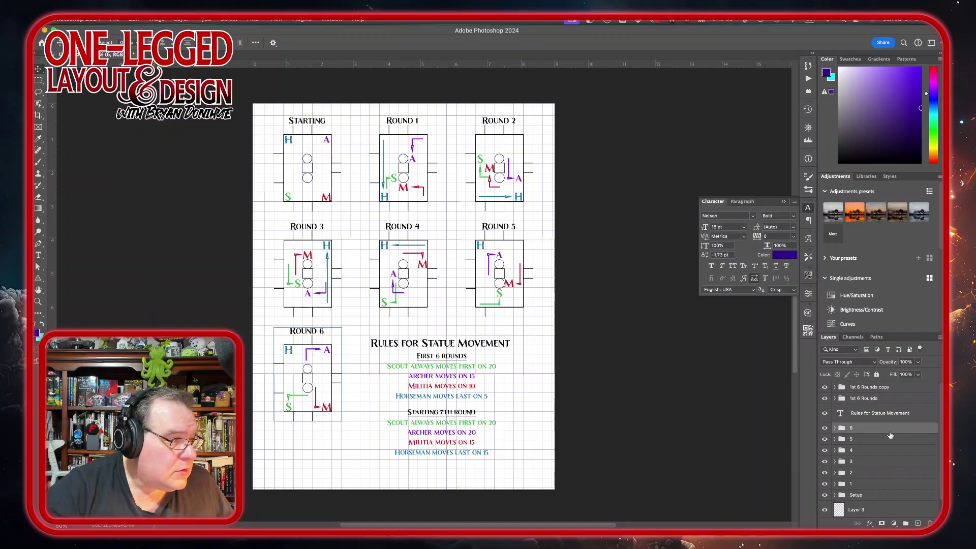
Undo the upward moves of the Round 3 to 6 diagrams and nudge the Rules for Statue Movement heading up slightly.
{"action": "key", "text": "Down"}
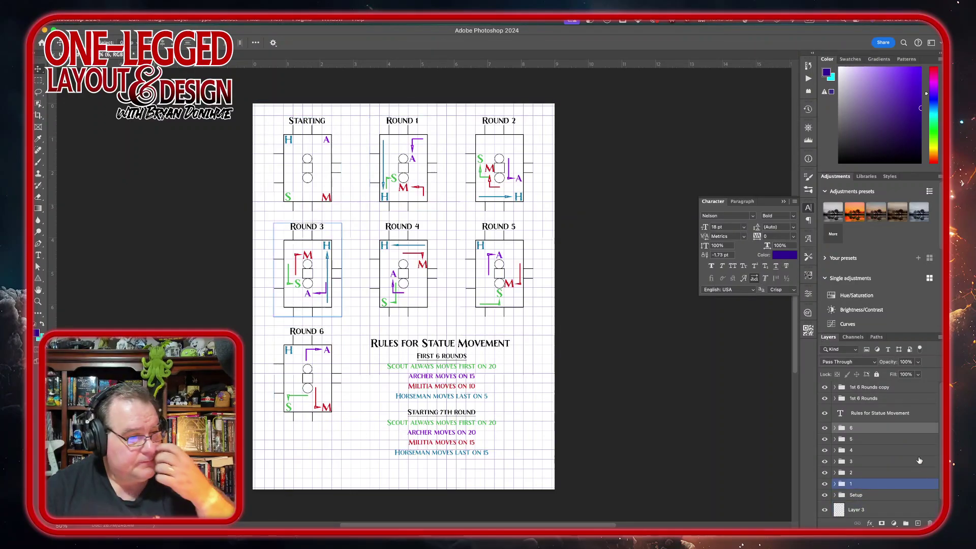
{"action": "left_click", "coordinate": [919, 461]}
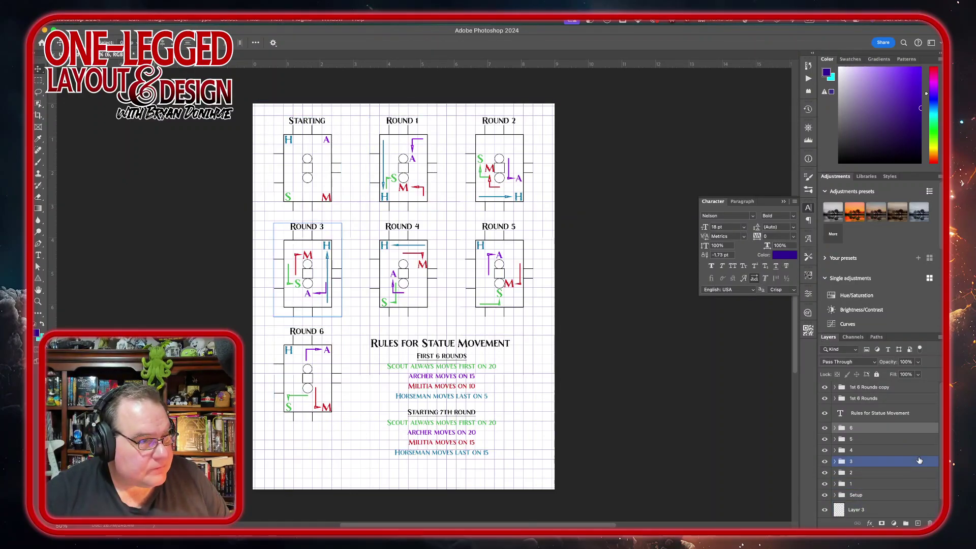
{"action": "left_click", "coordinate": [881, 398]}
{"action": "left_click", "coordinate": [876, 413]}
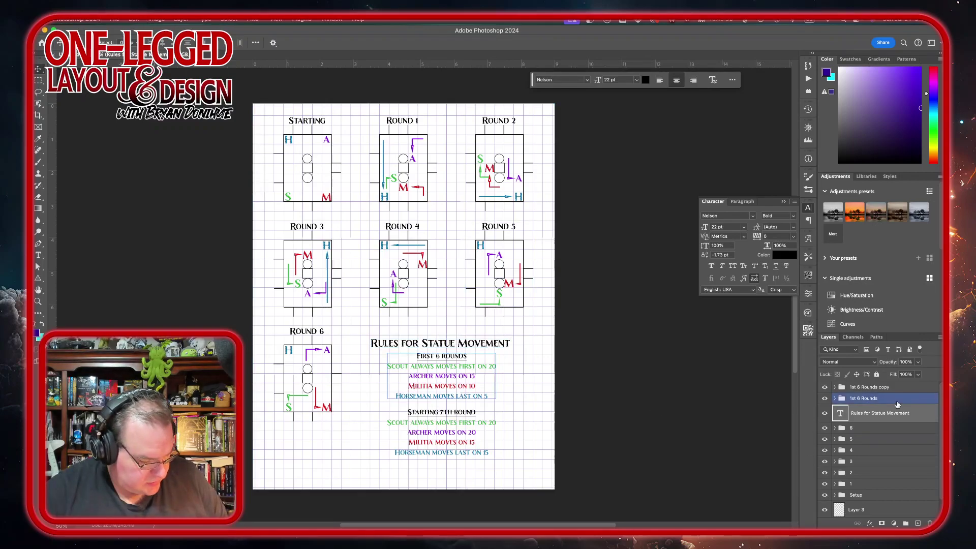
{"action": "key", "text": "ctrl+z"}
{"action": "key", "text": "ctrl+z"}
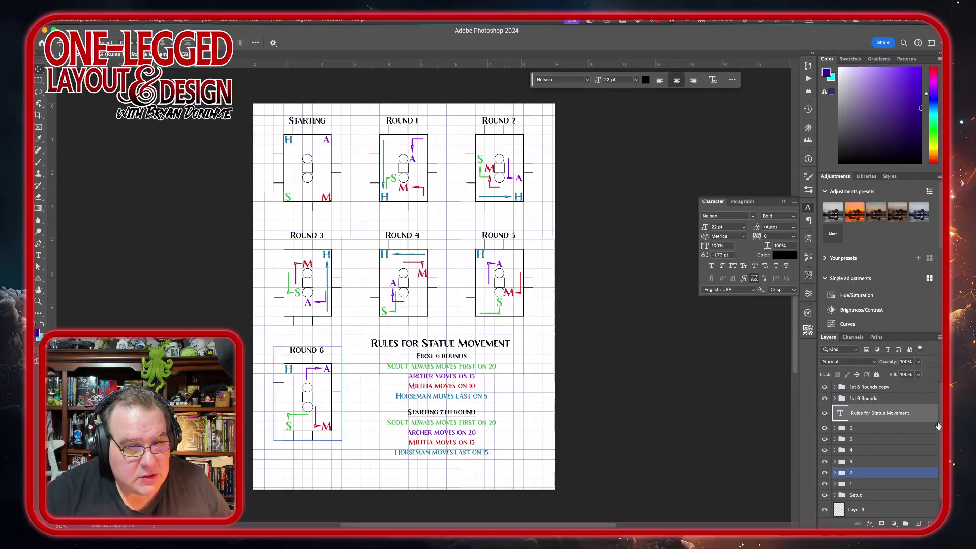
{"action": "key", "text": "ctrl+z"}
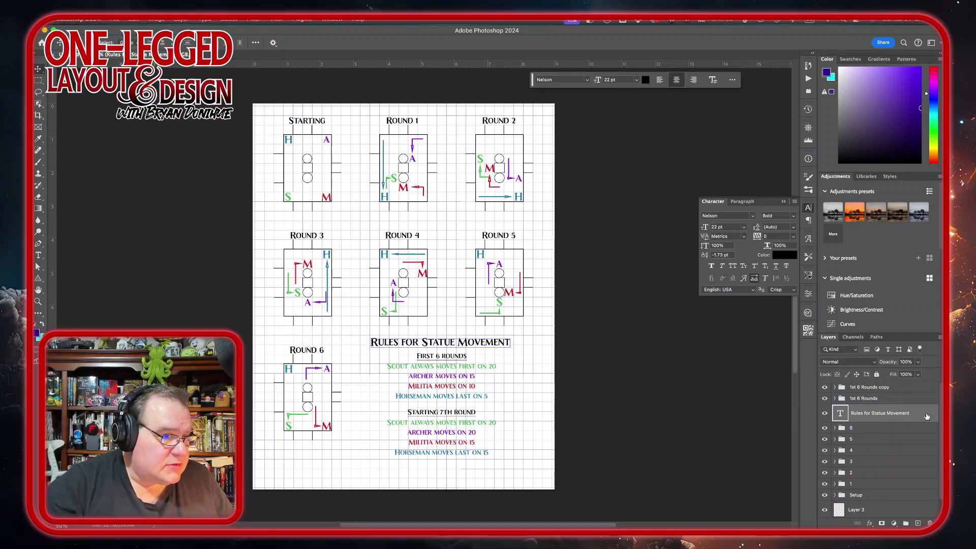
Scale the 1st 6 Rounds and 1st 6 Rounds copy groups down together to about 86% and centre them under the Rules for Statue Movement heading.
{"action": "left_click", "coordinate": [898, 398]}
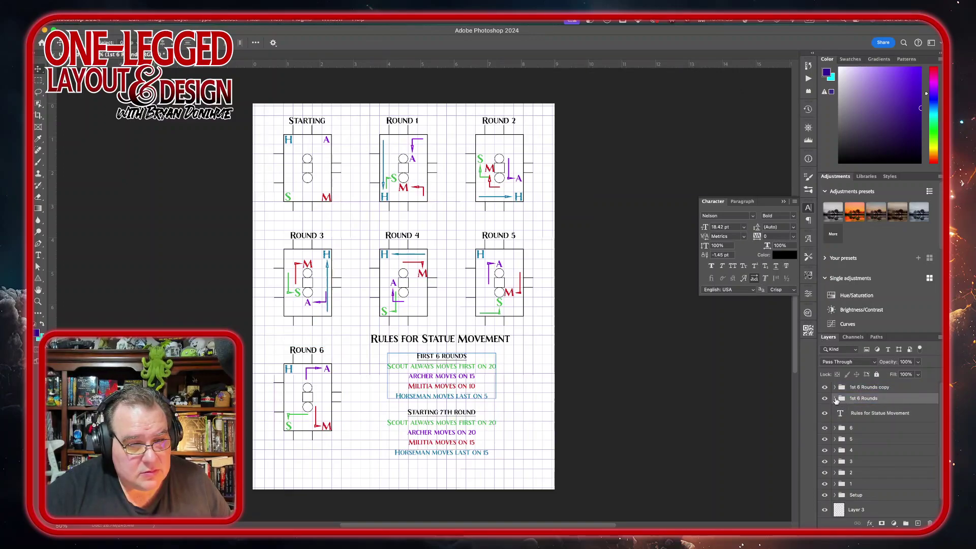
{"action": "left_click", "coordinate": [835, 400]}
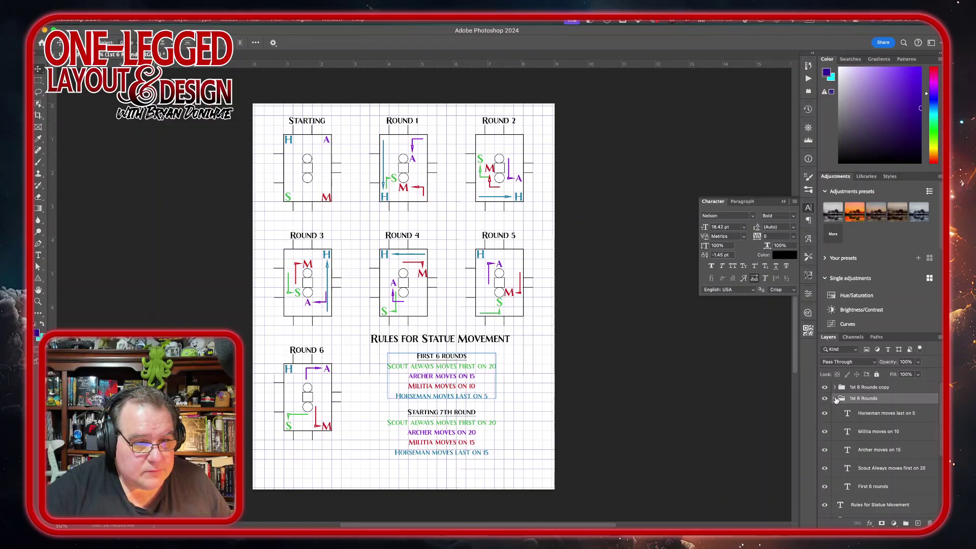
{"action": "left_click", "coordinate": [835, 400]}
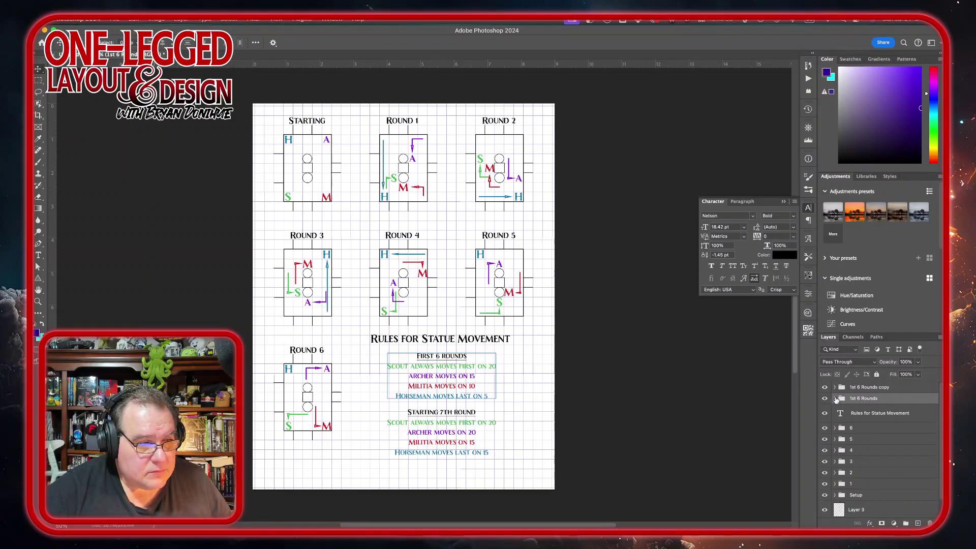
{"action": "left_click", "coordinate": [900, 391]}
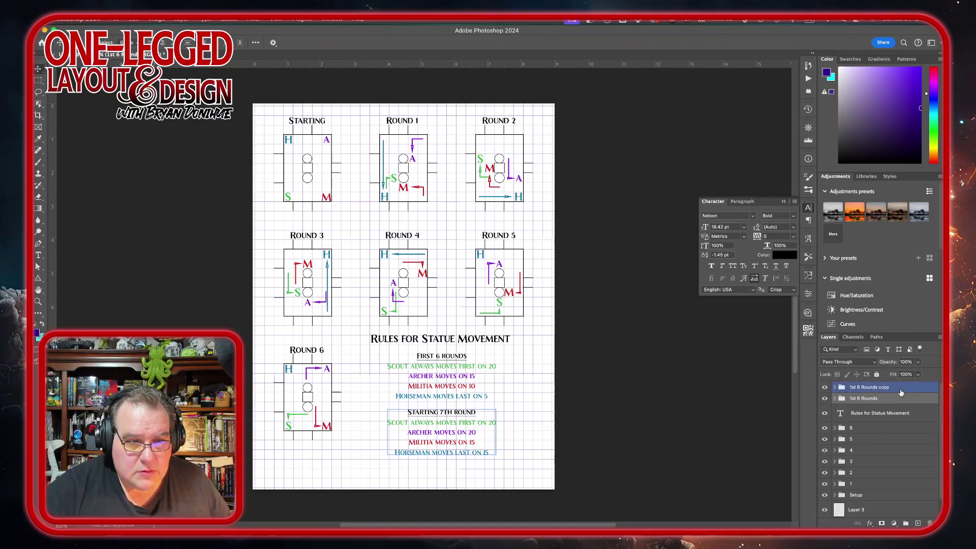
{"action": "key", "text": "ctrl+t"}
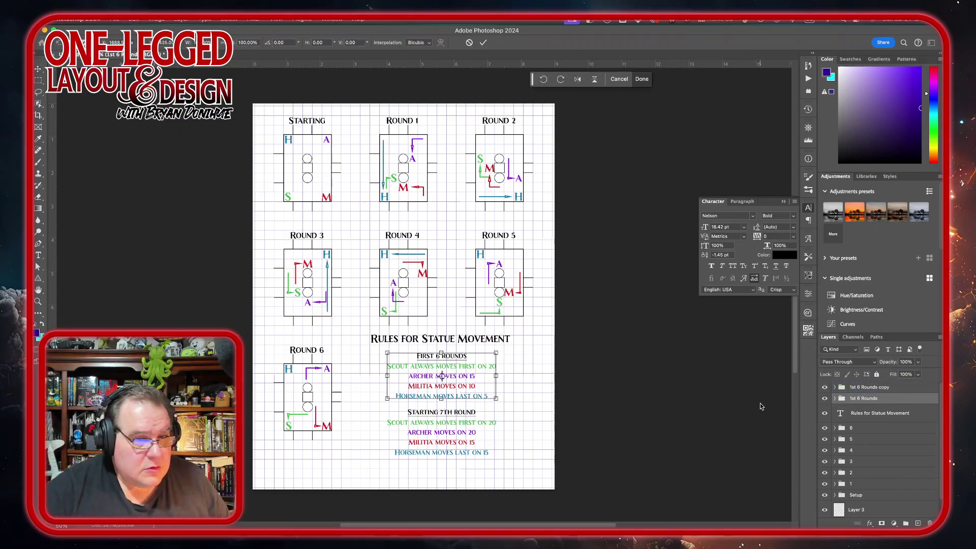
{"action": "key", "text": "Escape"}
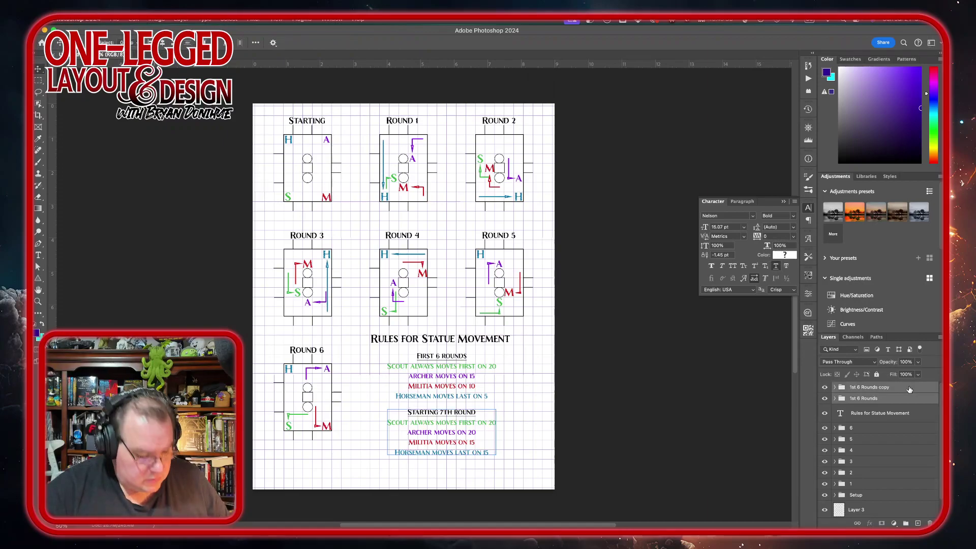
{"action": "key", "text": "ctrl+t"}
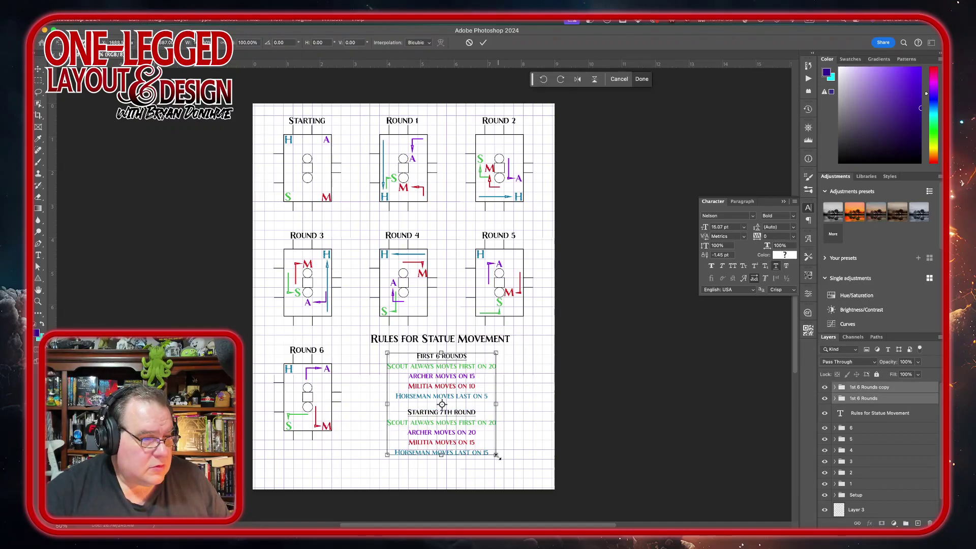
{"action": "left_click_drag", "start_coordinate": [497, 456], "coordinate": [504, 432]}
{"action": "left_click", "coordinate": [483, 42]}
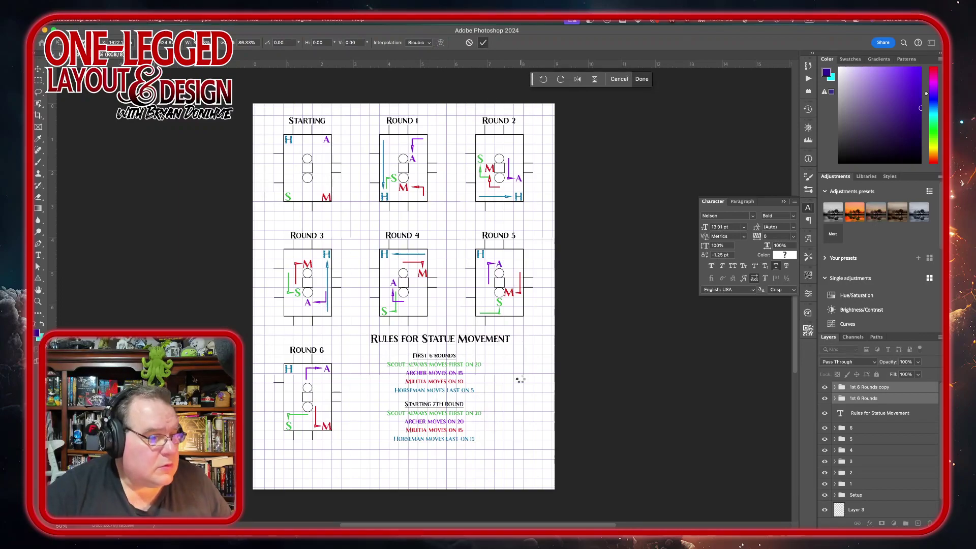
{"action": "left_click_drag", "start_coordinate": [437, 389], "coordinate": [448, 392]}
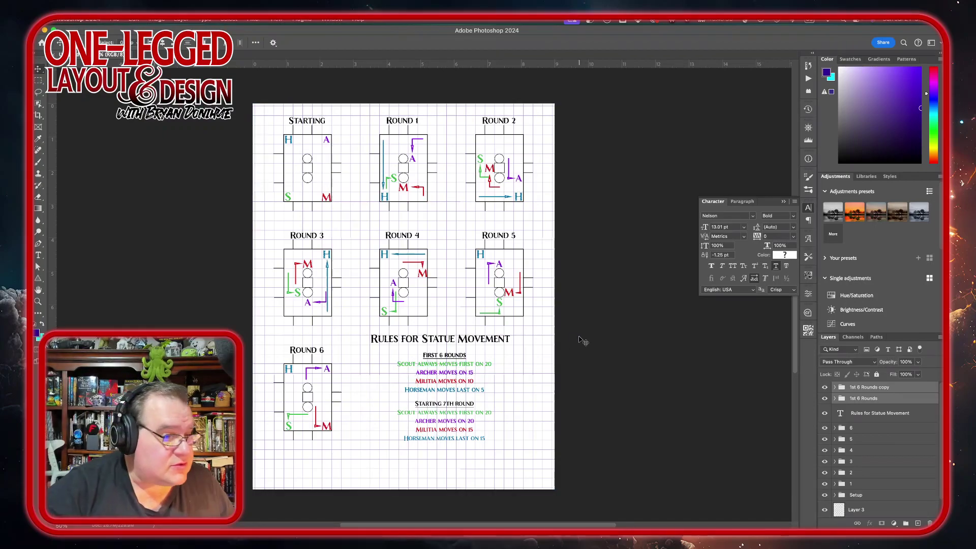
{"action": "left_click_drag", "start_coordinate": [456, 382], "coordinate": [452, 381]}
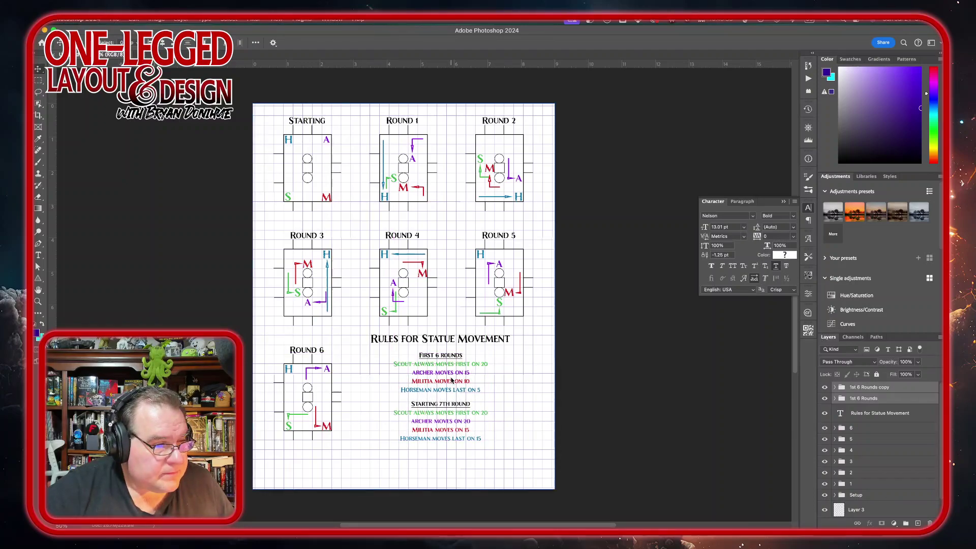
Nudge the First 6 rounds text block up slightly toward the heading.
{"action": "left_click", "coordinate": [910, 397]}
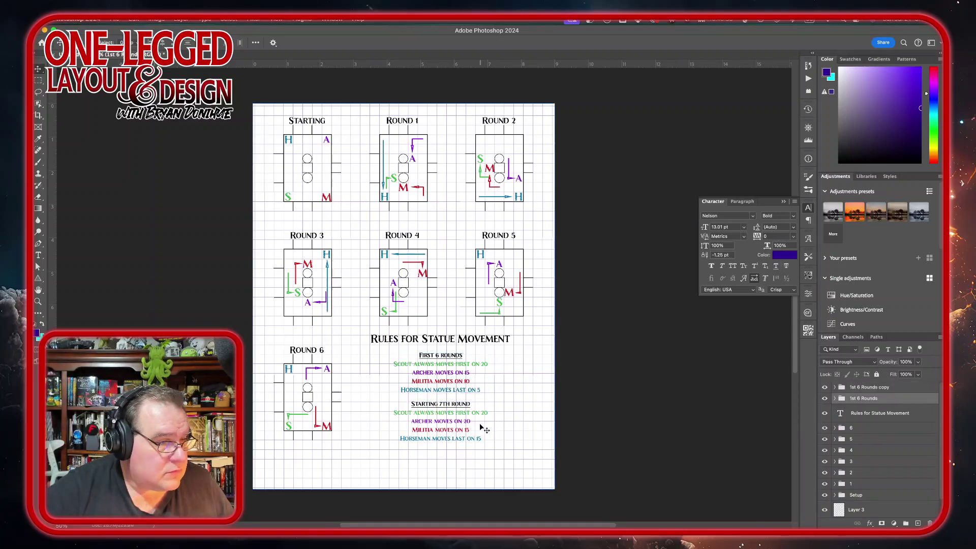
{"action": "key", "text": "Up"}
{"action": "key", "text": "Up"}
{"action": "key", "text": "Up"}
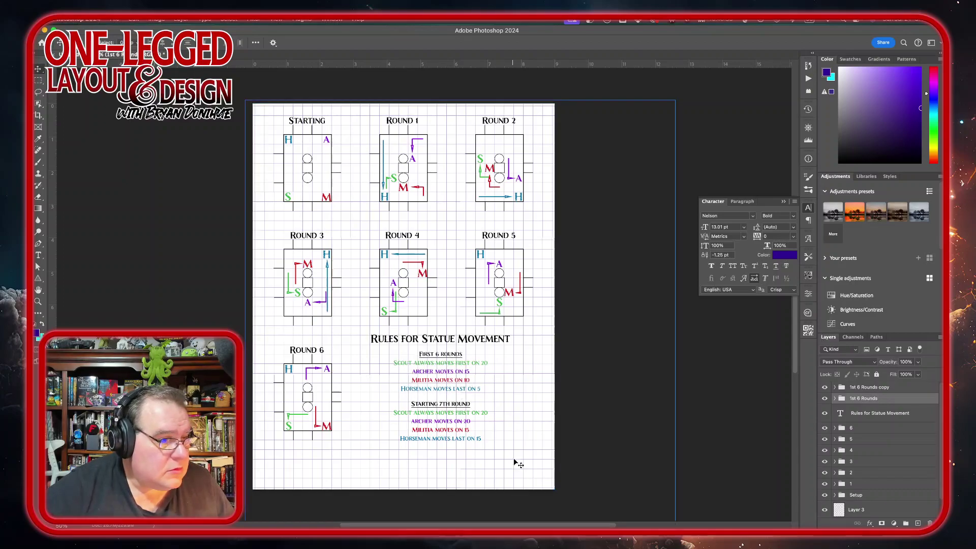
Try nudging the Starting 7th round text block up slightly, using the 1st 6 Rounds copy group.
{"action": "key", "text": "alt+bracketleft"}
{"action": "key", "text": "alt+bracketleft"}
{"action": "key", "text": "alt+bracketleft"}
{"action": "left_click", "coordinate": [898, 400]}
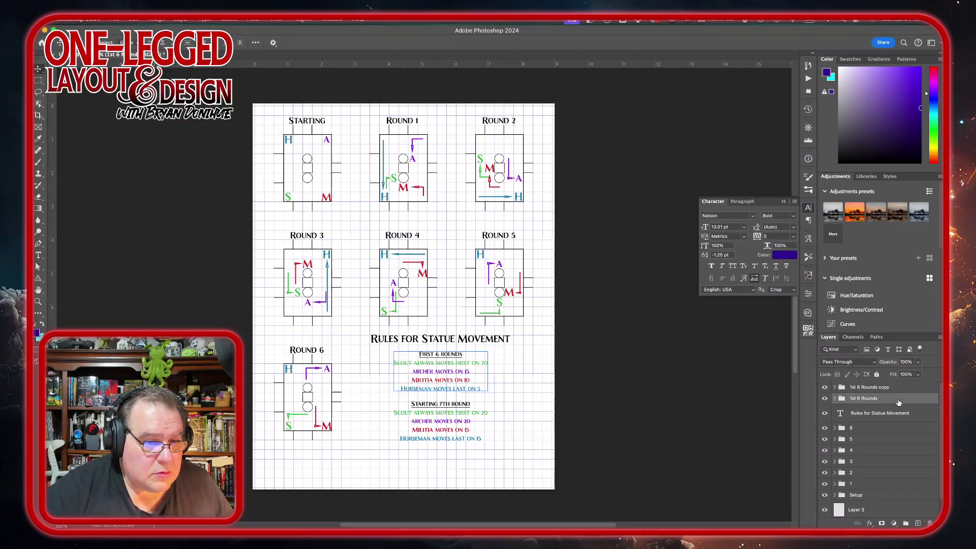
{"action": "key", "text": "alt+bracketright"}
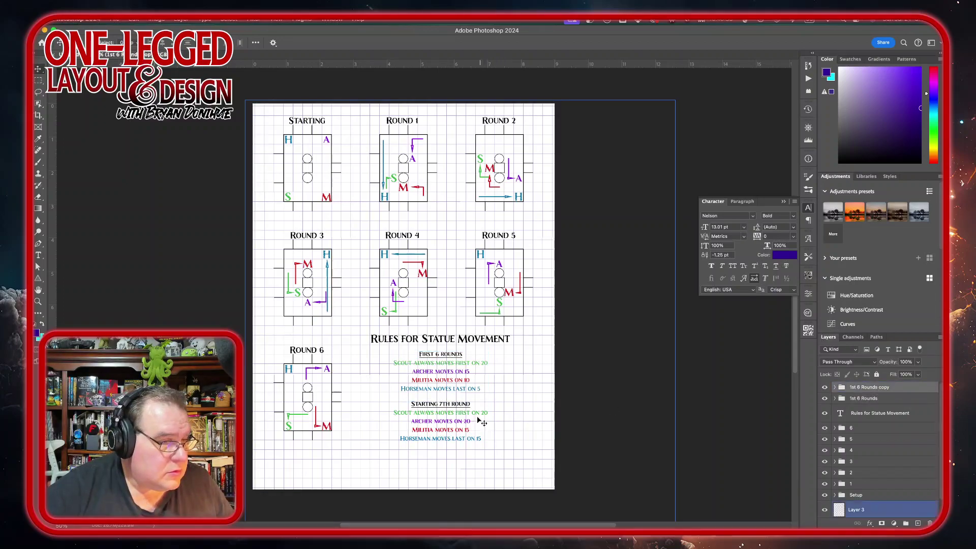
{"action": "key", "text": "shift+Up"}
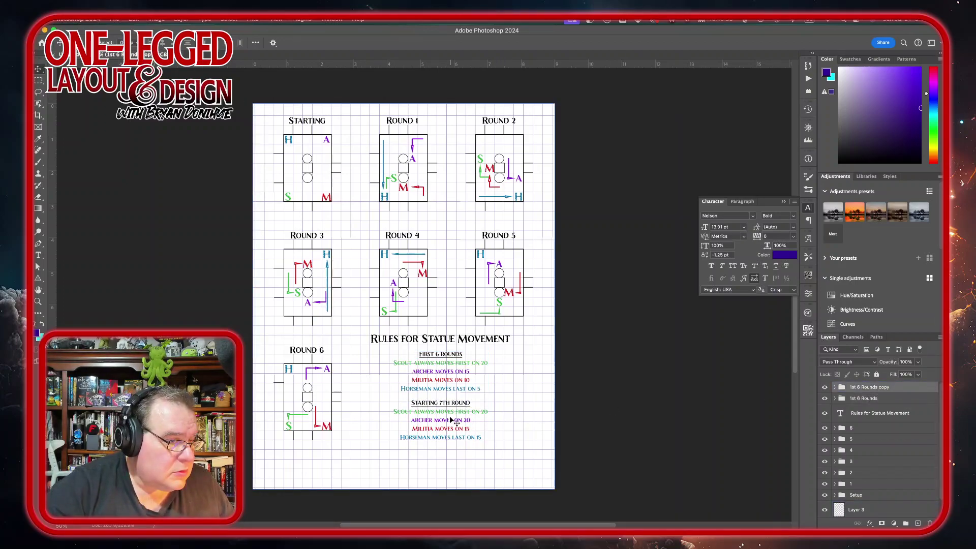
{"action": "key", "text": "shift+Down"}
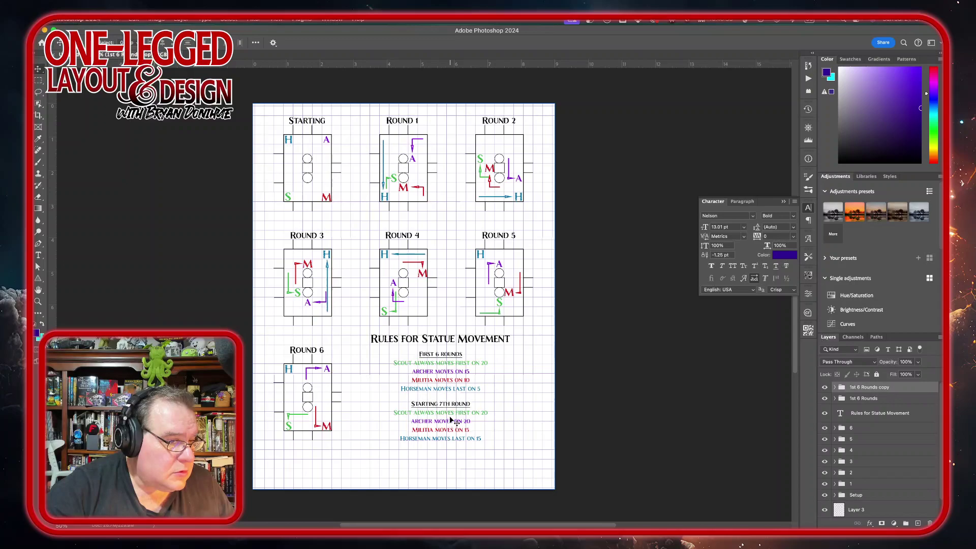
Select the "Horseman moves last on 15" text layer in the Starting 7th round block and duplicate it three times.
{"action": "double_click", "coordinate": [478, 440]}
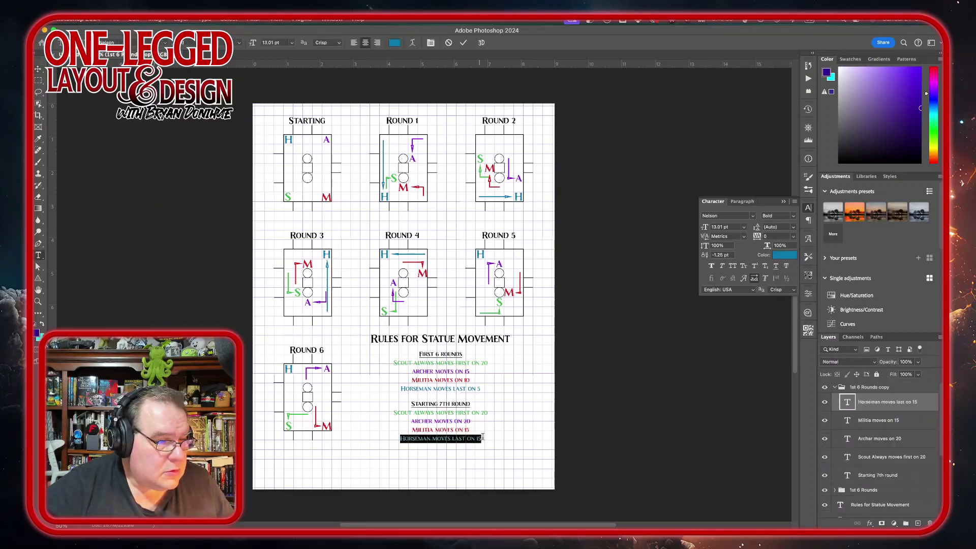
{"action": "left_click", "coordinate": [929, 404]}
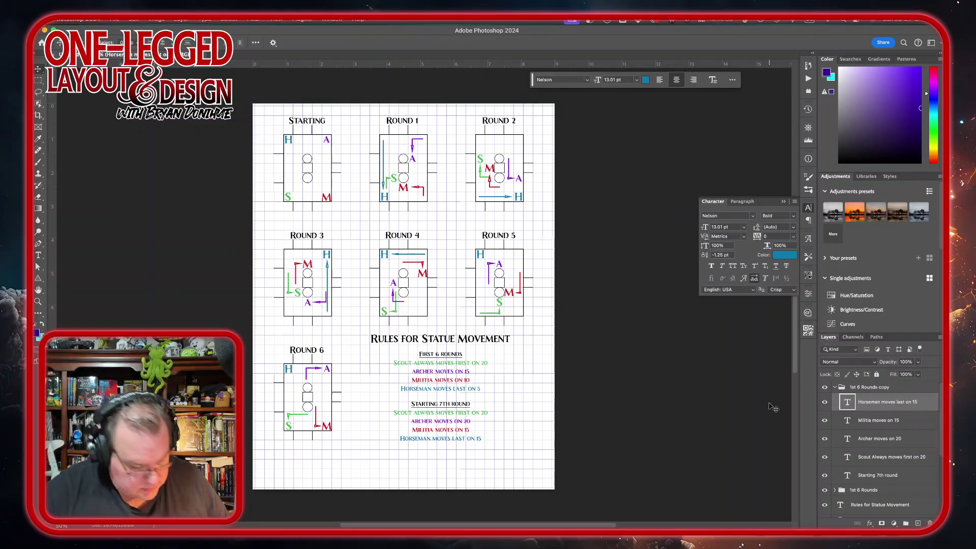
{"action": "key", "text": "super+j"}
{"action": "key", "text": "super+j"}
{"action": "key", "text": "super+j"}
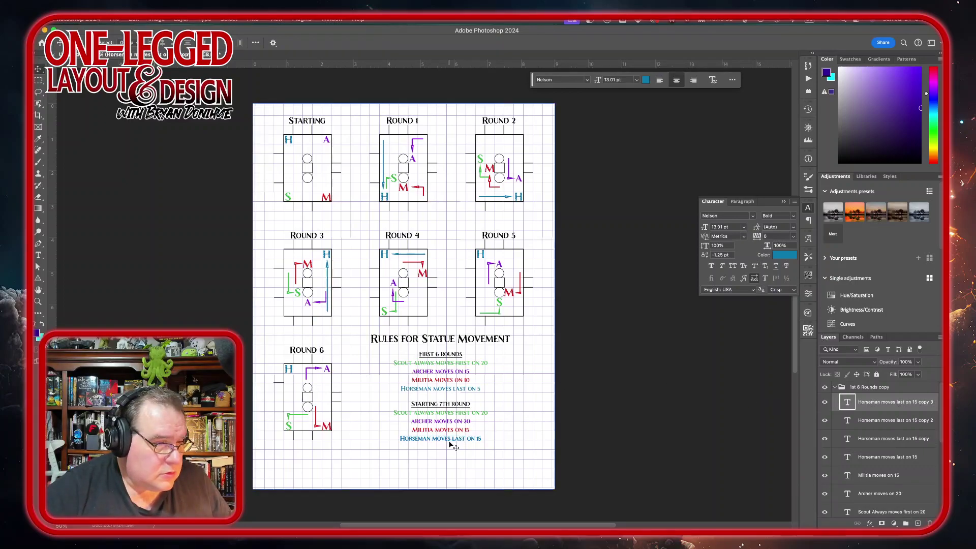
Stack the three duplicated Horseman lines one below another under the original, matching the block's line spacing.
{"action": "left_click", "coordinate": [904, 440]}
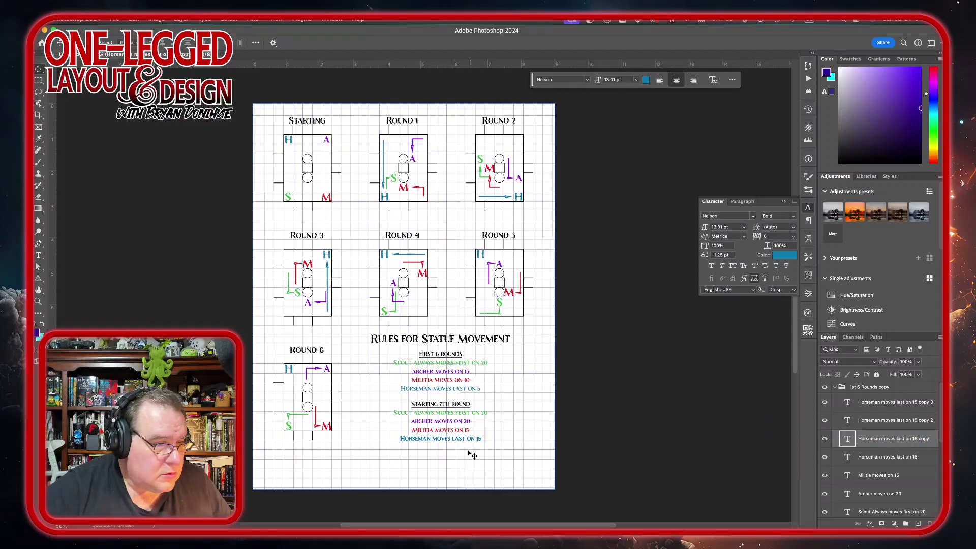
{"action": "left_click_drag", "start_coordinate": [471, 452], "coordinate": [463, 464]}
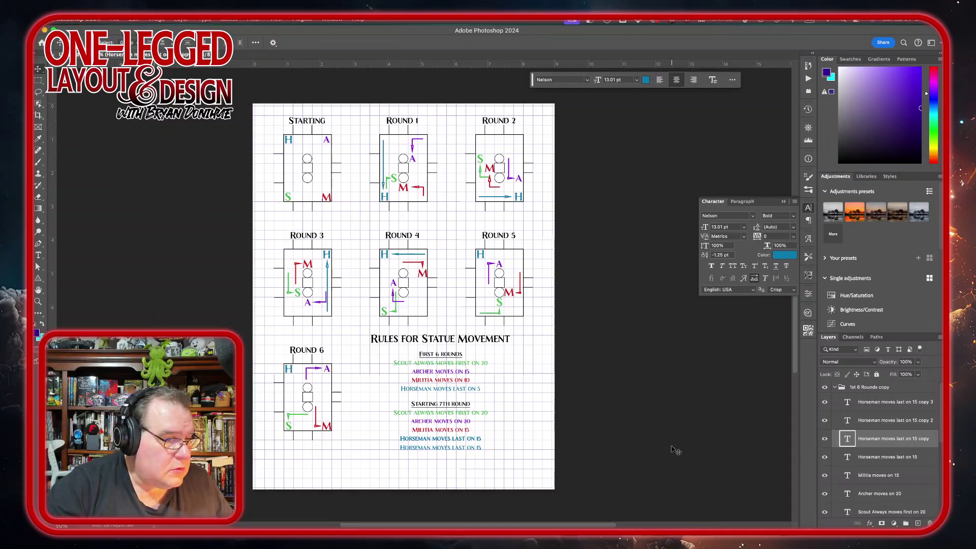
{"action": "left_click", "coordinate": [481, 440]}
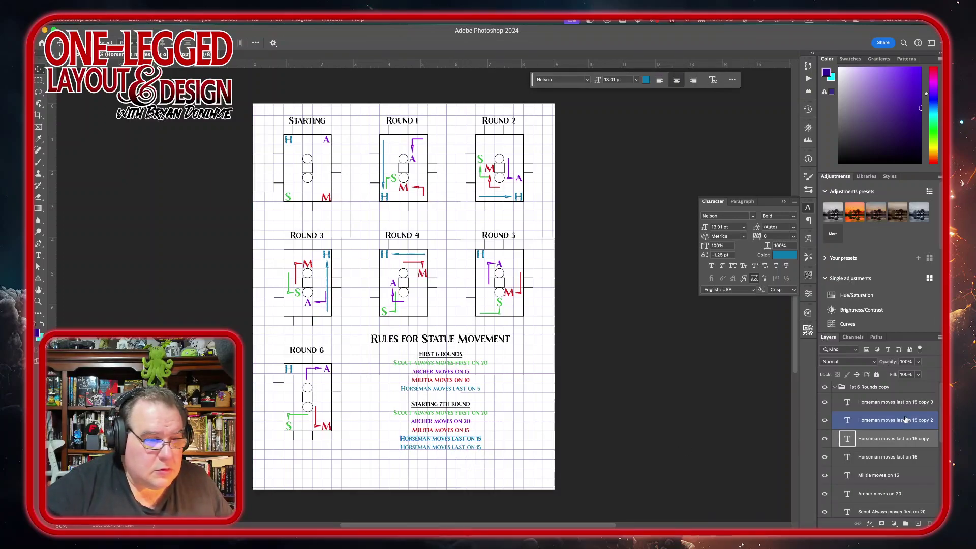
{"action": "left_click_drag", "start_coordinate": [464, 453], "coordinate": [439, 473]}
{"action": "left_click", "coordinate": [887, 402]}
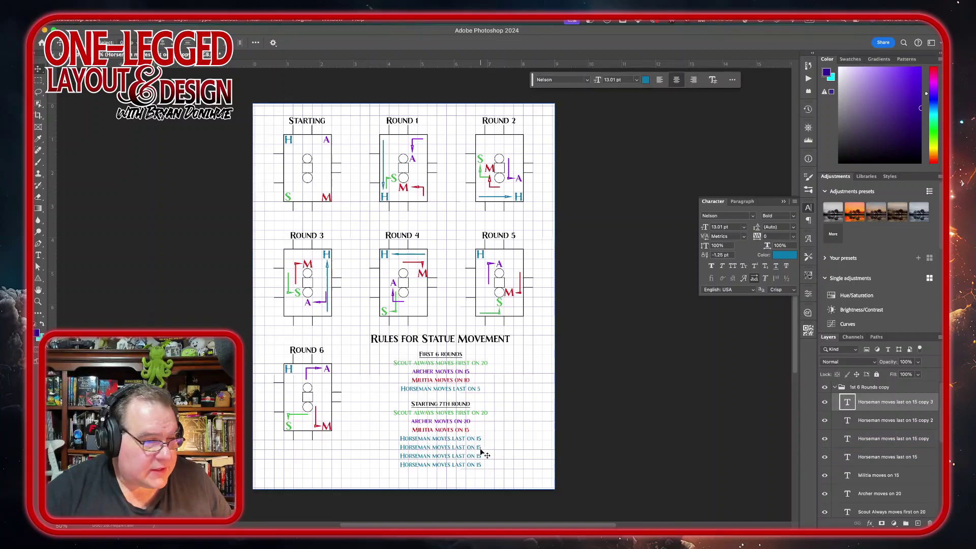
Replace the text of the first duplicated Horseman line with "and" and change its colour to black (000000).
{"action": "double_click", "coordinate": [464, 450]}
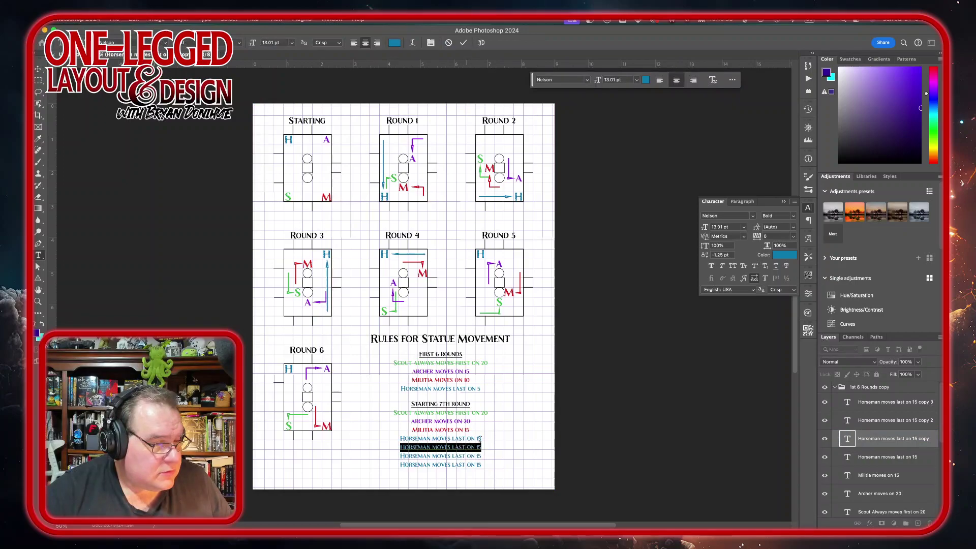
{"action": "type", "text": "and"}
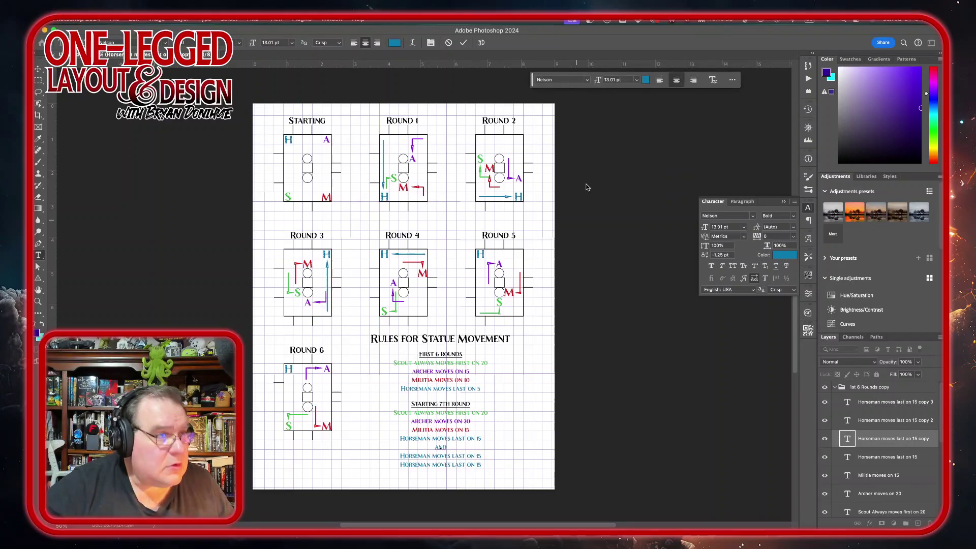
{"action": "left_click", "coordinate": [465, 43]}
{"action": "key", "text": "v"}
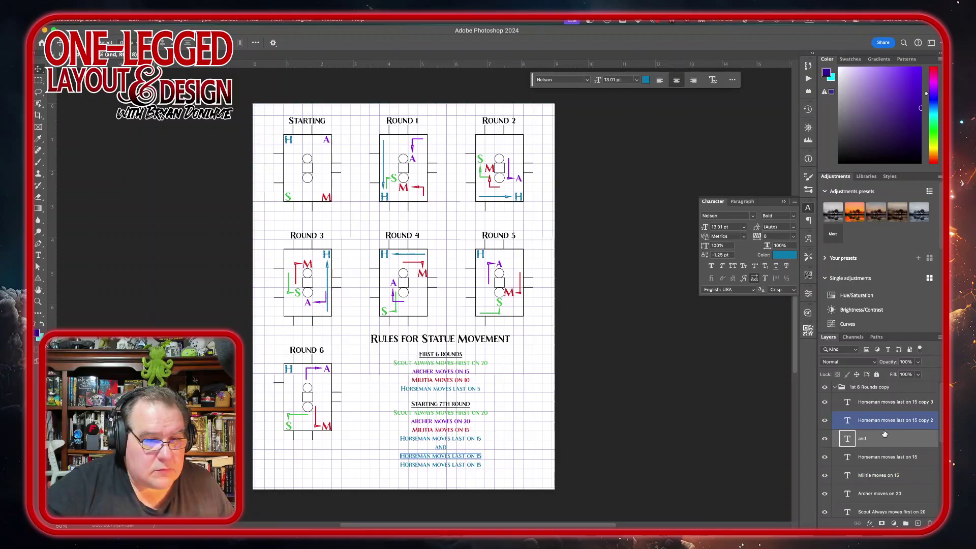
{"action": "left_click", "coordinate": [787, 256]}
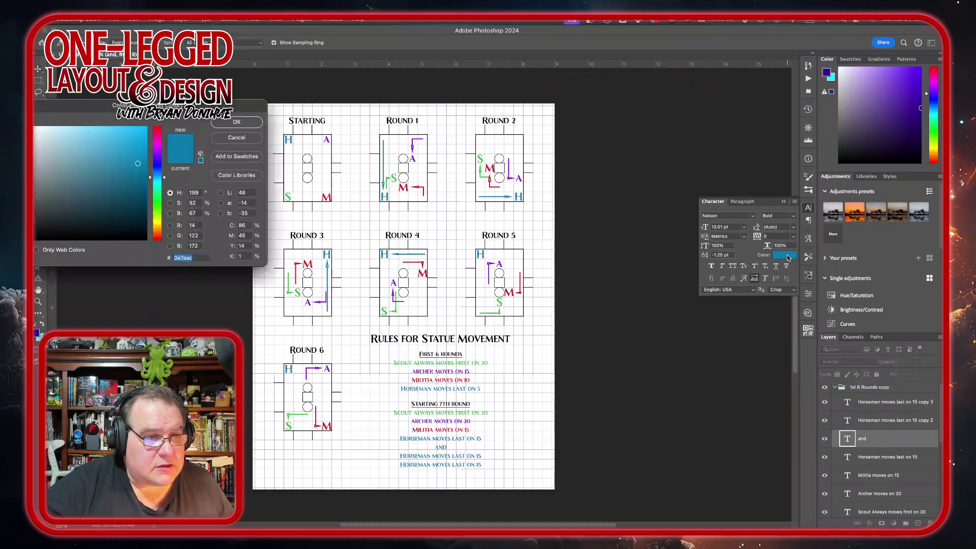
{"action": "left_click", "coordinate": [35, 240]}
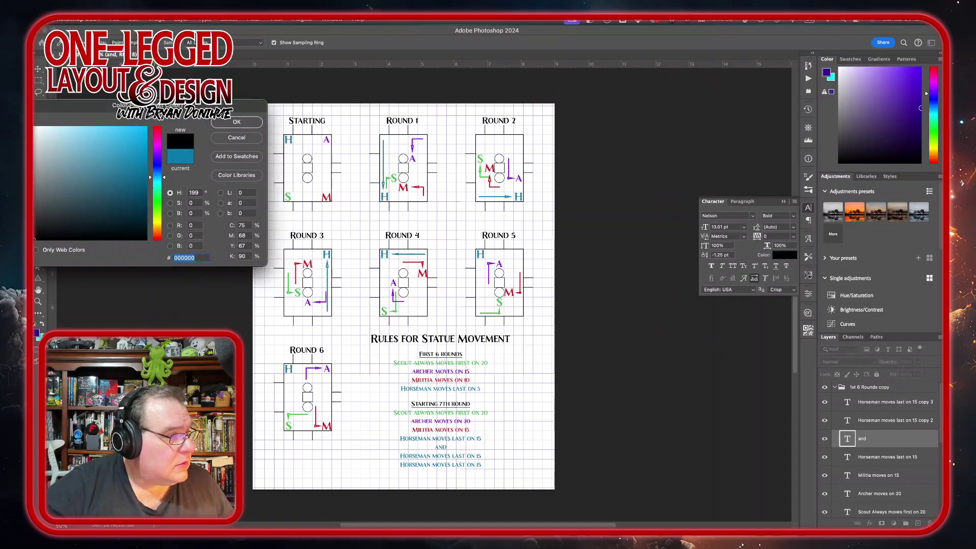
{"action": "left_click", "coordinate": [237, 122]}
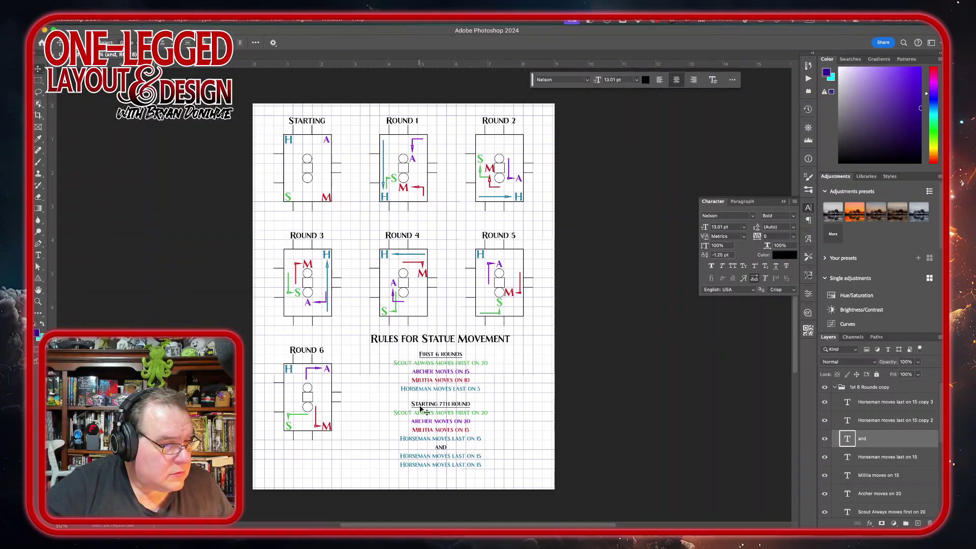
Replace the word "Horseman" with "Scout and Archer" in the duplicated Horseman line directly below "and".
{"action": "left_click", "coordinate": [414, 457]}
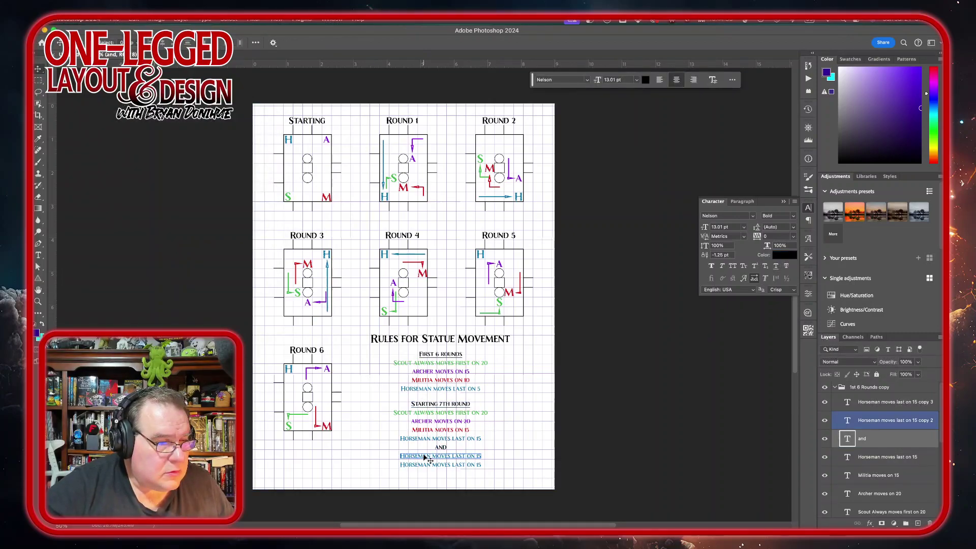
{"action": "double_click", "coordinate": [430, 458]}
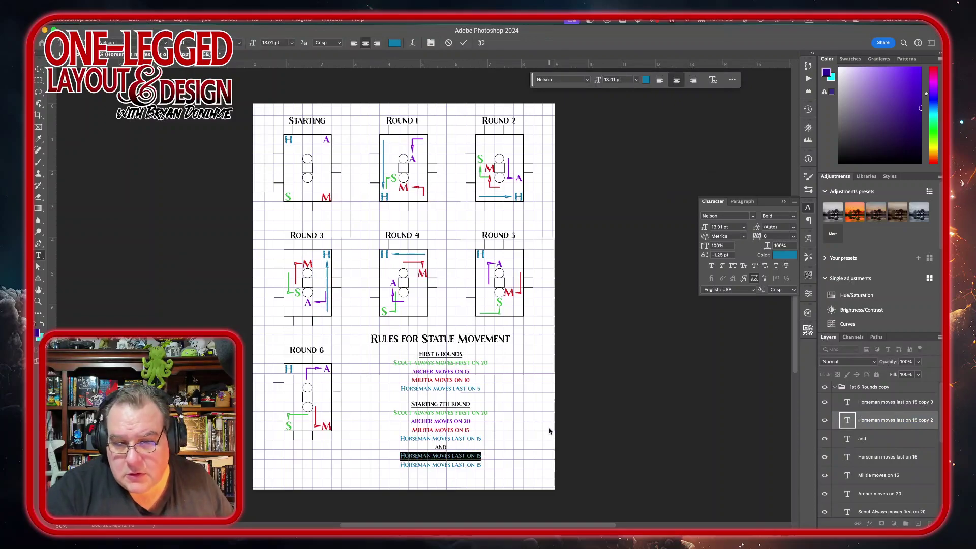
{"action": "key", "text": "Left"}
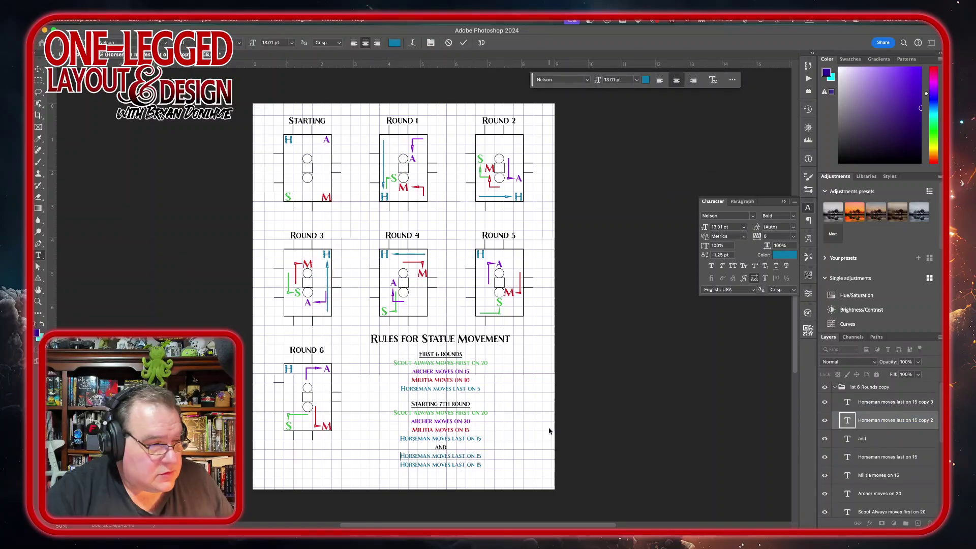
{"action": "key", "text": "shift+Right"}
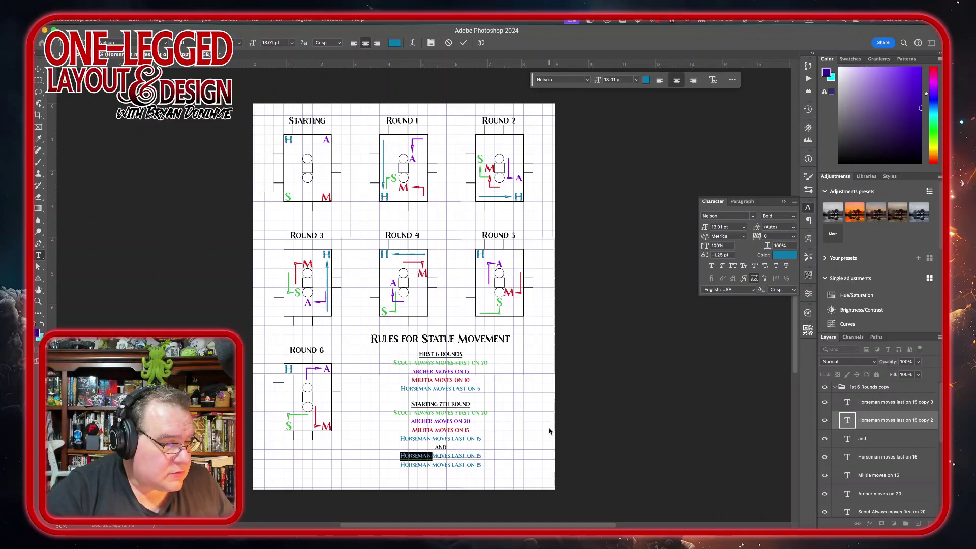
{"action": "type", "text": "Scout and"}
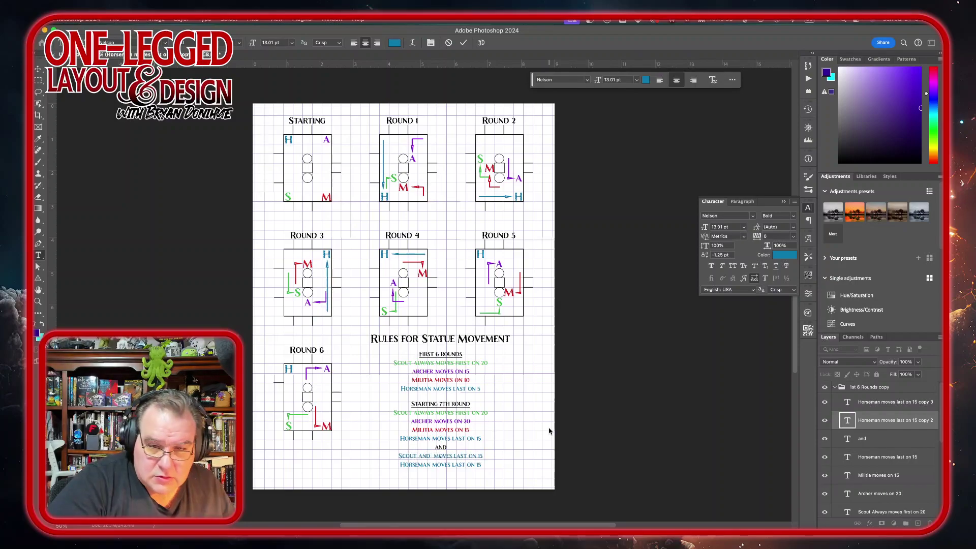
{"action": "type", "text": " Archer"}
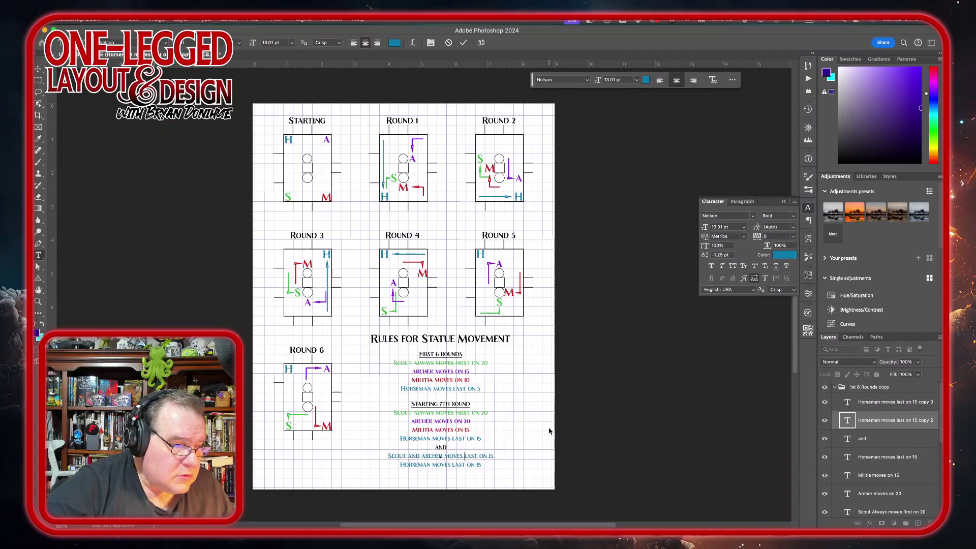
Remove "last" from the Scout and Archer line and change its ending number to 10.
{"action": "key", "text": "shift+Right"}
{"action": "key", "text": "shift+Right"}
{"action": "key", "text": "shift+Right"}
{"action": "key", "text": "shift+Right"}
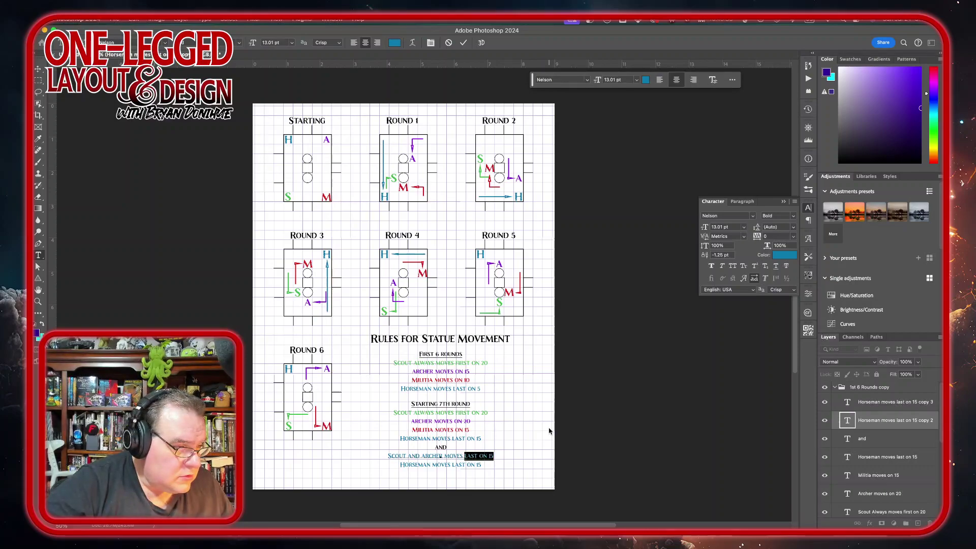
{"action": "key", "text": "ctrl+h"}
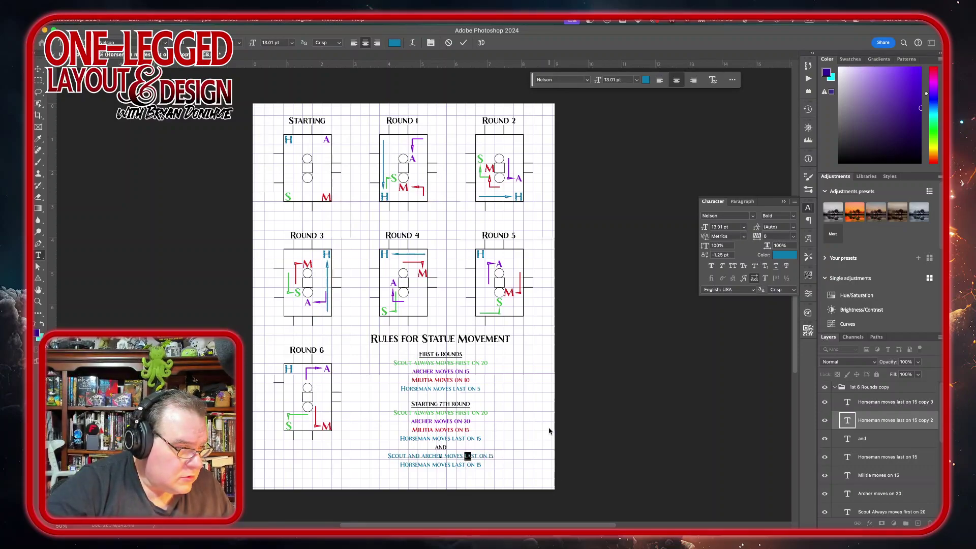
{"action": "key", "text": "shift+Right"}
{"action": "key", "text": "shift+Right"}
{"action": "key", "text": "shift+Right"}
{"action": "key", "text": "BackSpace"}
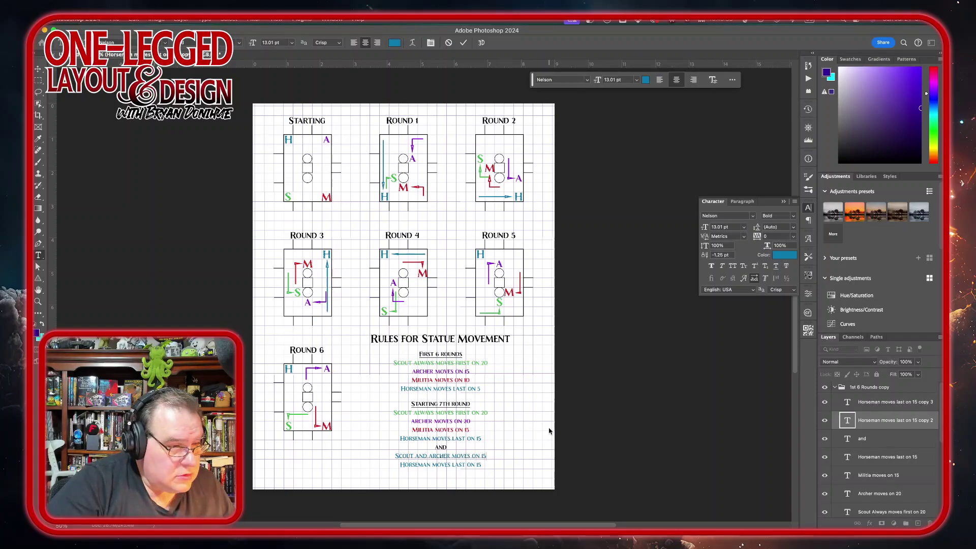
{"action": "type", "text": "0"}
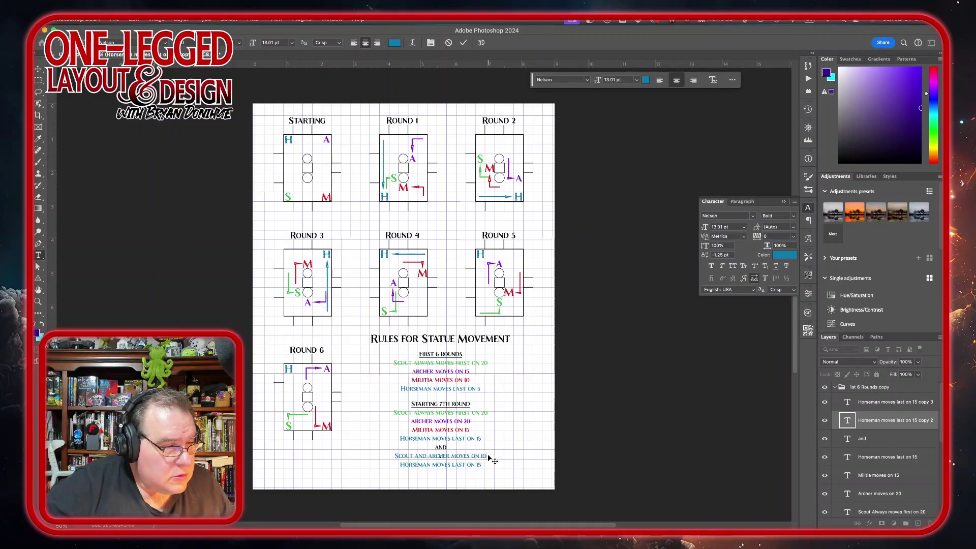
Change the colour of the whole "Scout and Archer moves on 10" line to black.
{"action": "left_click_drag", "start_coordinate": [485, 453], "coordinate": [393, 456]}
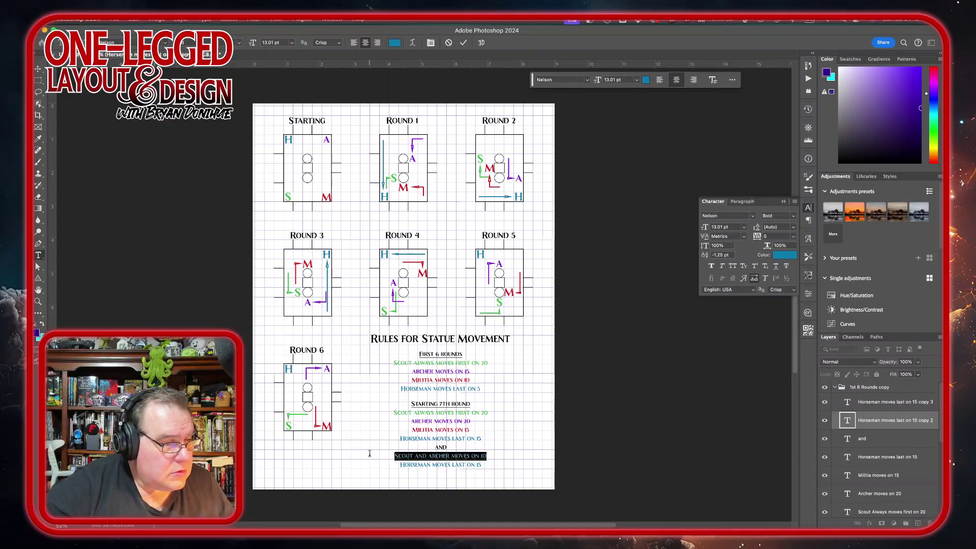
{"action": "left_click", "coordinate": [785, 257]}
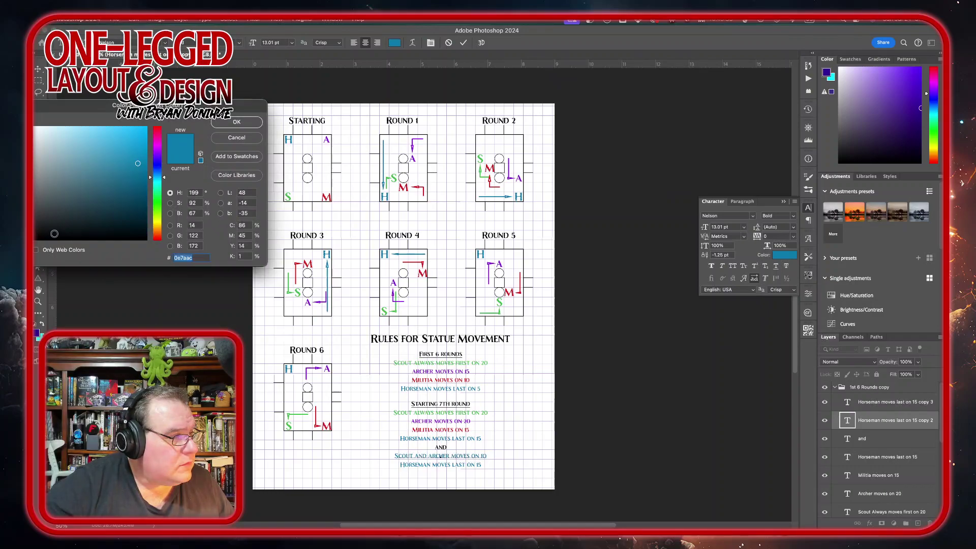
{"action": "left_click", "coordinate": [51, 237]}
{"action": "left_click", "coordinate": [229, 124]}
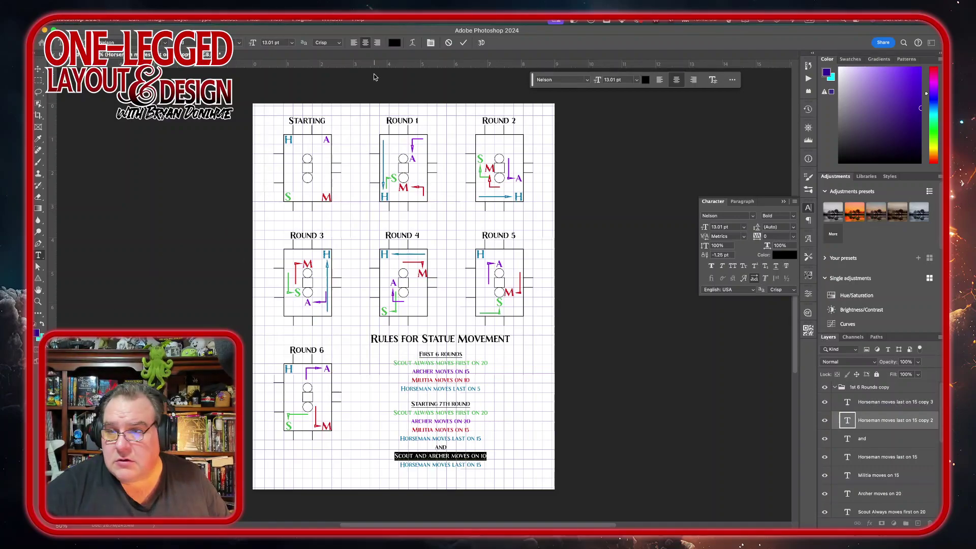
{"action": "key", "text": "ctrl+Return"}
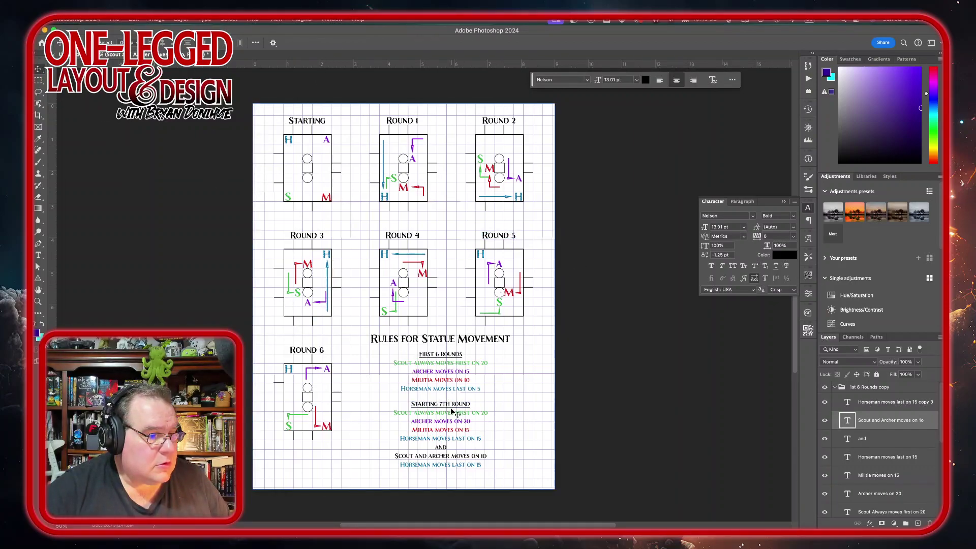
{"action": "left_click", "coordinate": [448, 466]}
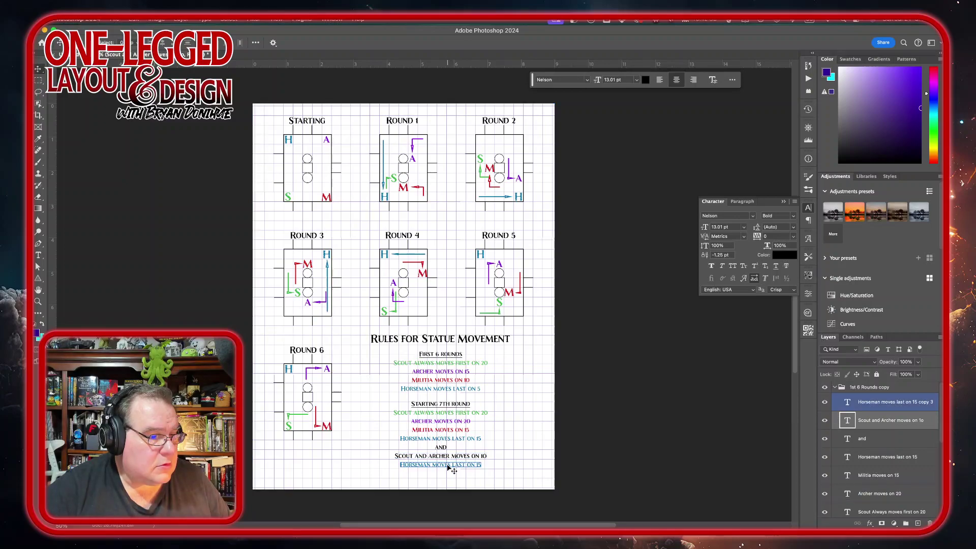
{"action": "double_click", "coordinate": [448, 466]}
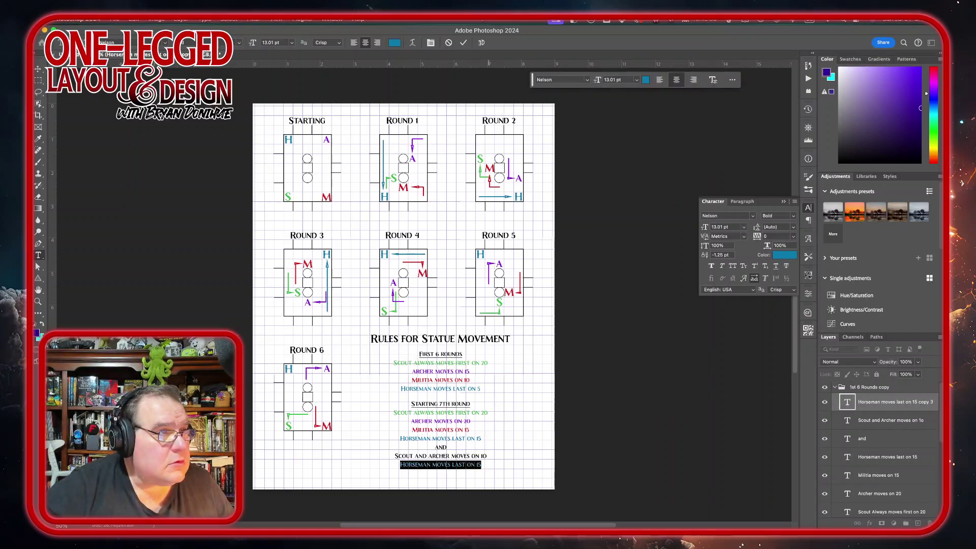
{"action": "left_click", "coordinate": [448, 43]}
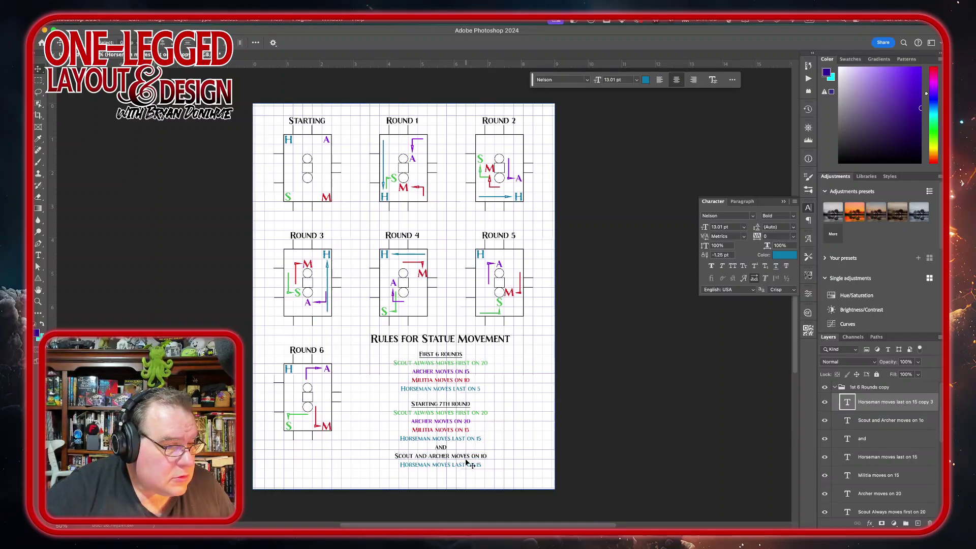
Correct "moves" to "move" in the black Scout and Archer line.
{"action": "double_click", "coordinate": [440, 455]}
{"action": "left_click", "coordinate": [441, 456]}
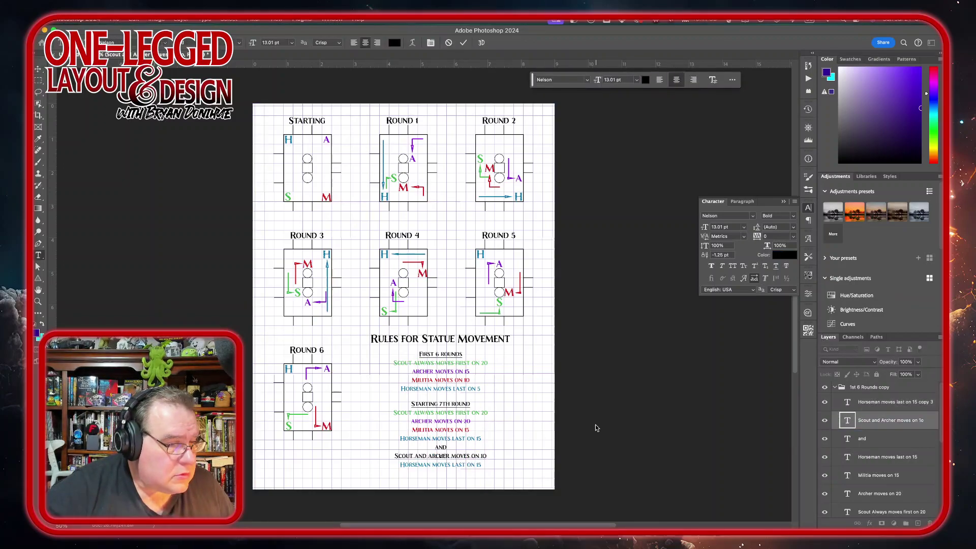
{"action": "key", "text": "shift+Left"}
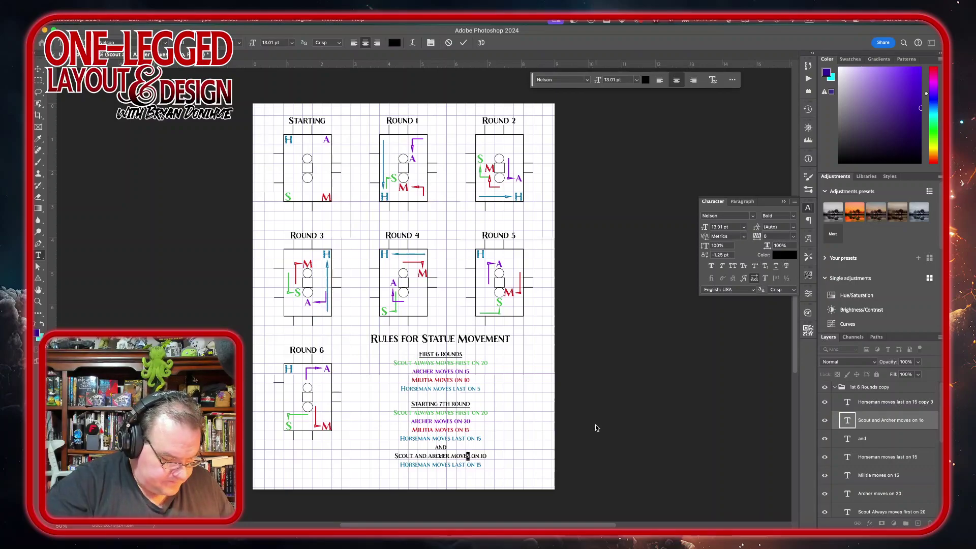
{"action": "key", "text": "BackSpace"}
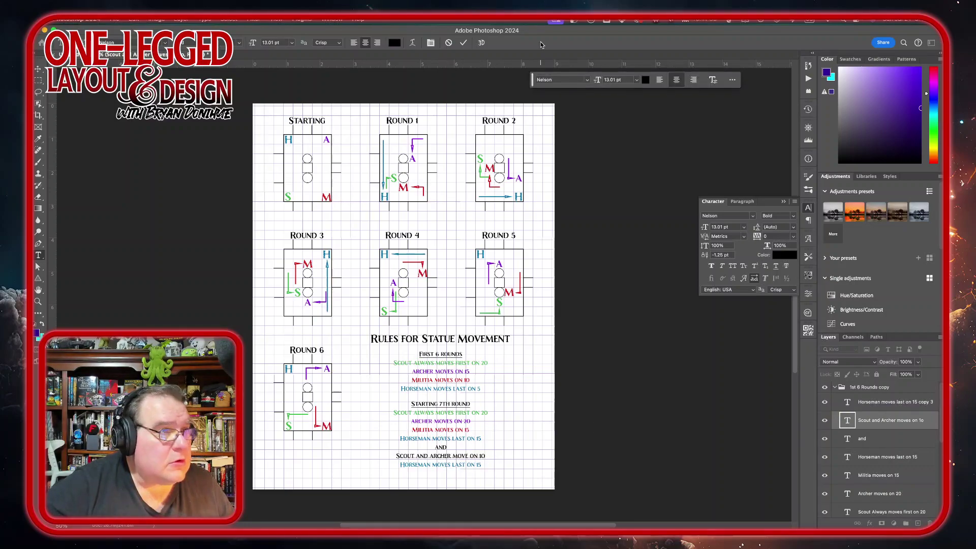
{"action": "left_click", "coordinate": [463, 43]}
{"action": "key", "text": "v"}
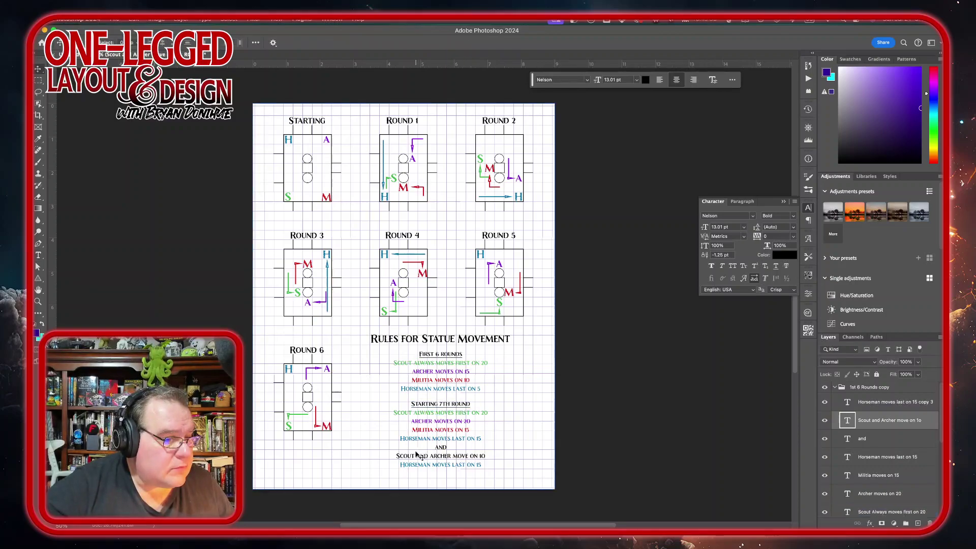
Replace the text of the last duplicated Horseman line with "Militia and Horseman move on 5".
{"action": "left_click", "coordinate": [445, 470]}
{"action": "double_click", "coordinate": [446, 465]}
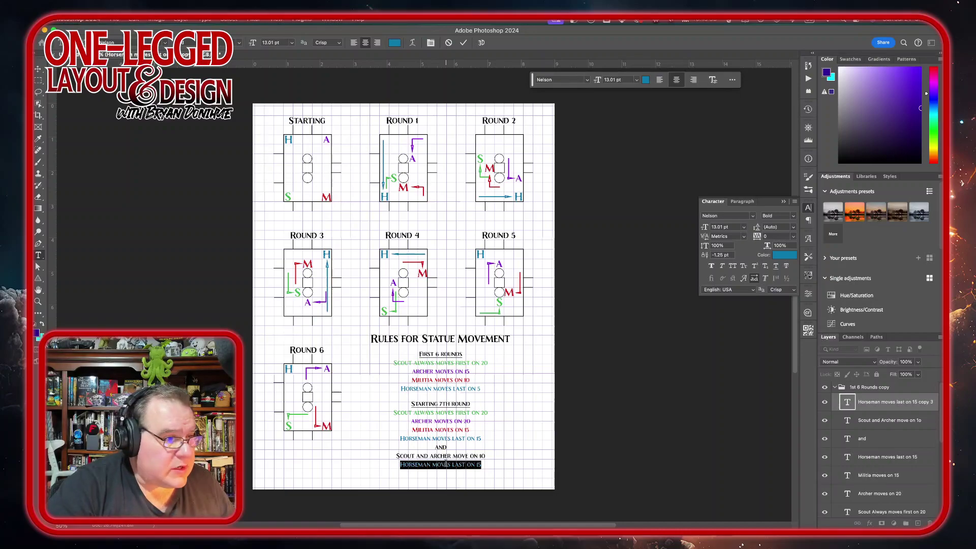
{"action": "key", "text": "BackSpace"}
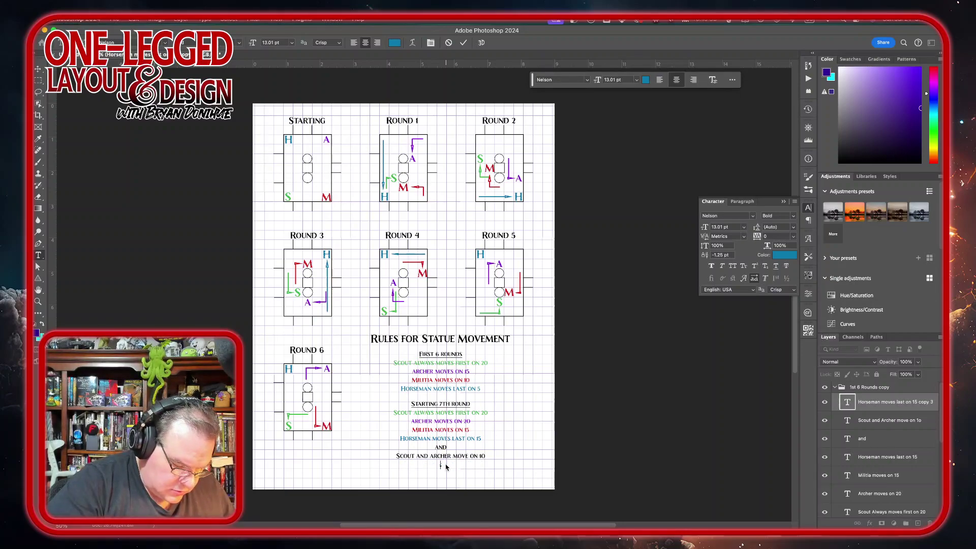
{"action": "type", "text": "Militia and "}
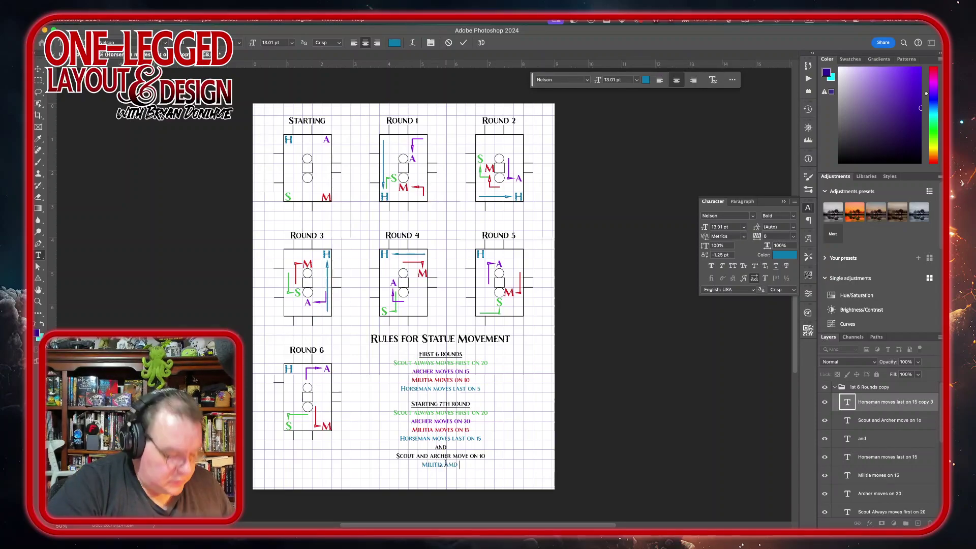
{"action": "type", "text": "Horsem"}
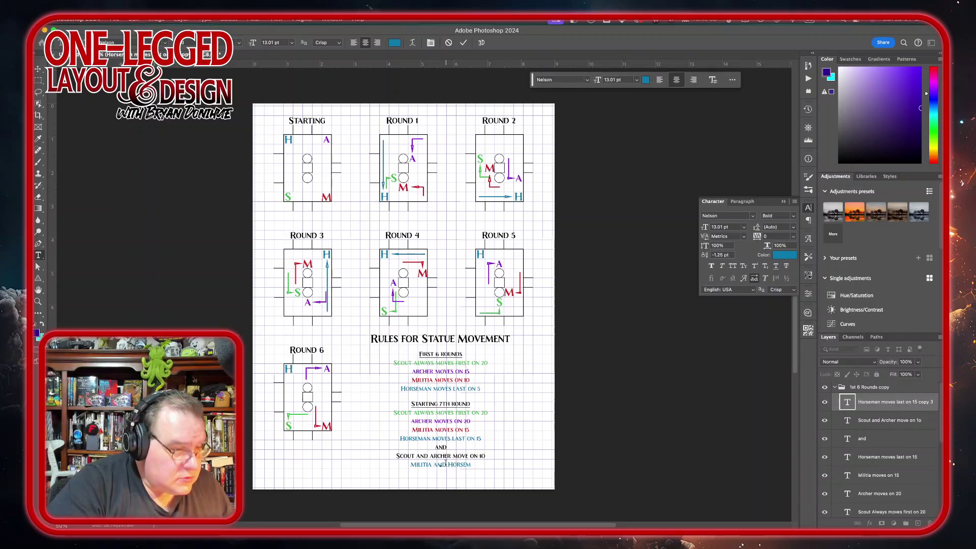
{"action": "type", "text": "an"}
{"action": "type", "text": " move in"}
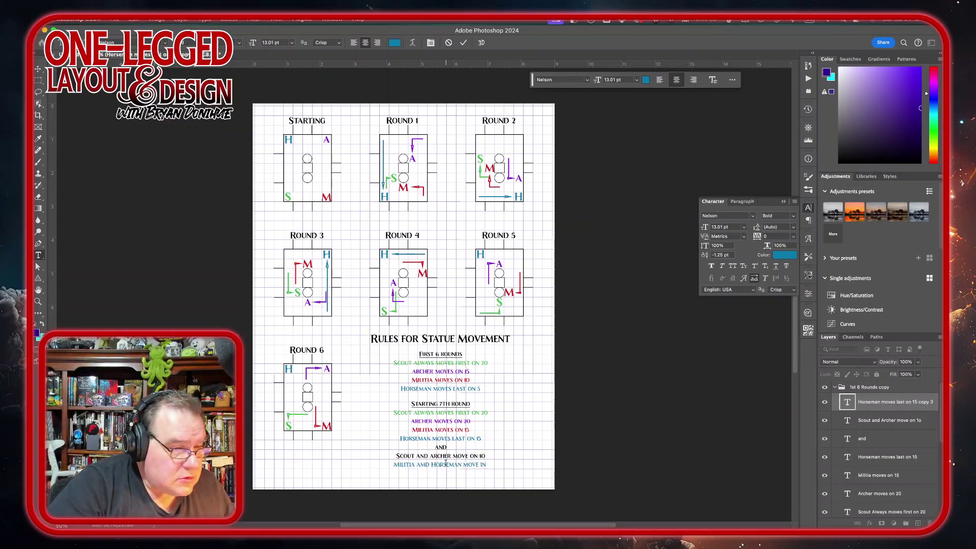
{"action": "key", "text": "BackSpace"}
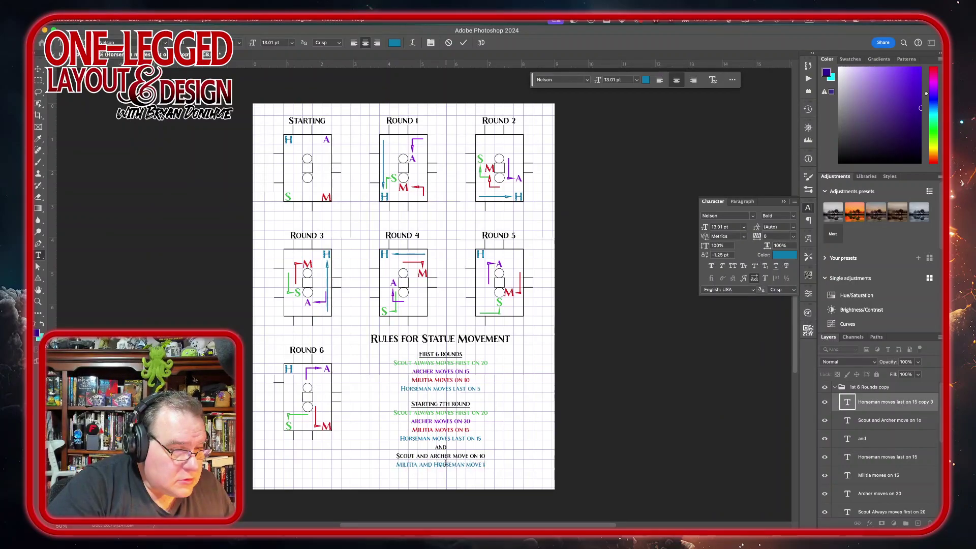
{"action": "key", "text": "BackSpace"}
{"action": "type", "text": "on"}
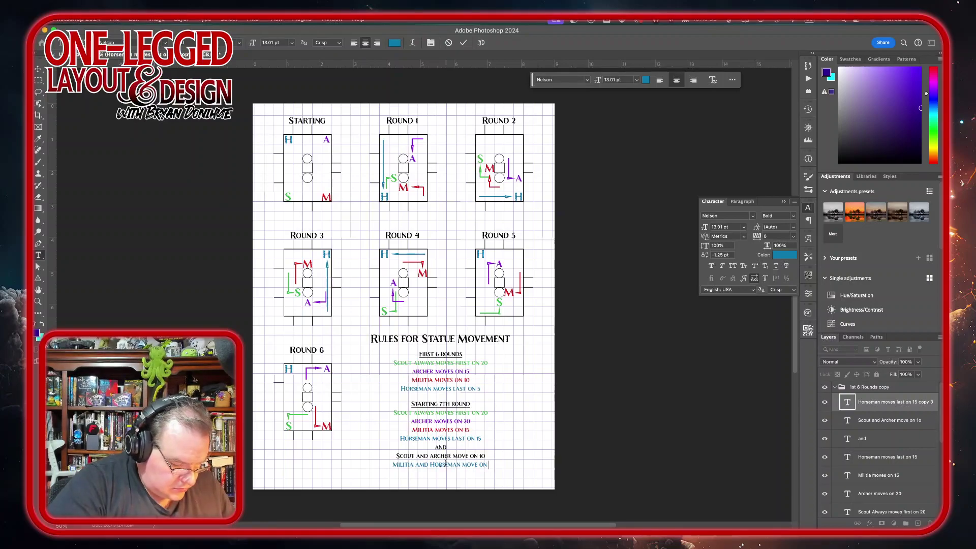
{"action": "type", "text": " 5"}
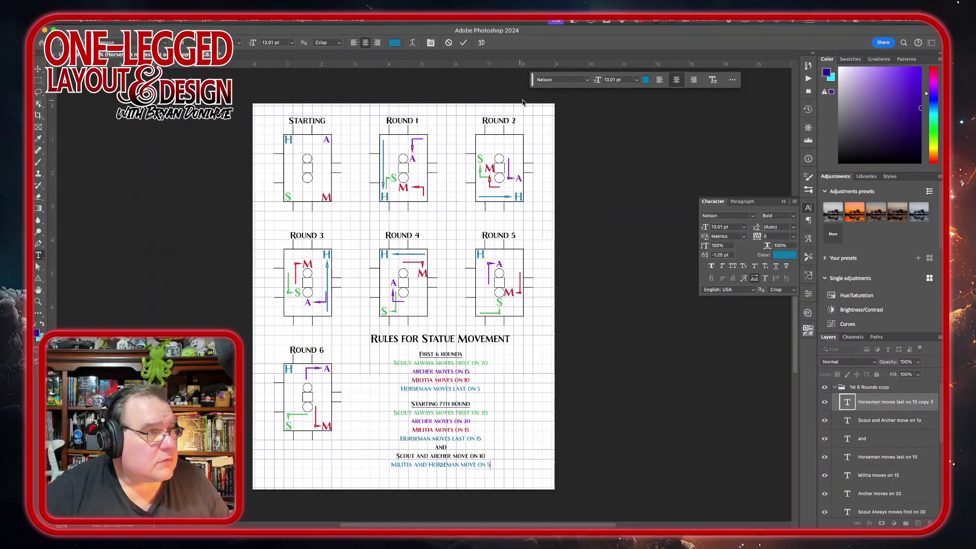
{"action": "key", "text": "Escape"}
{"action": "key", "text": "v"}
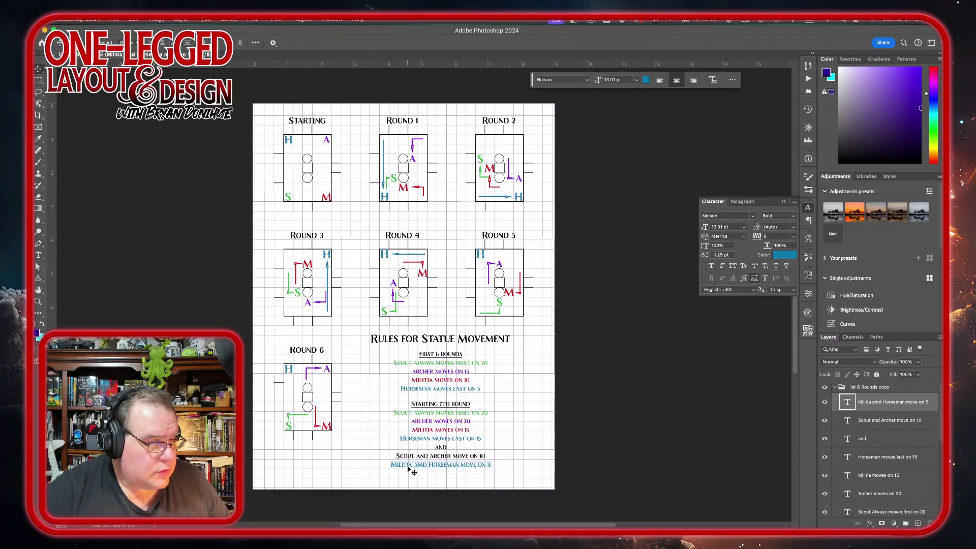
Change the colour of the Militia and Horseman line to black (000000).
{"action": "left_click", "coordinate": [785, 256]}
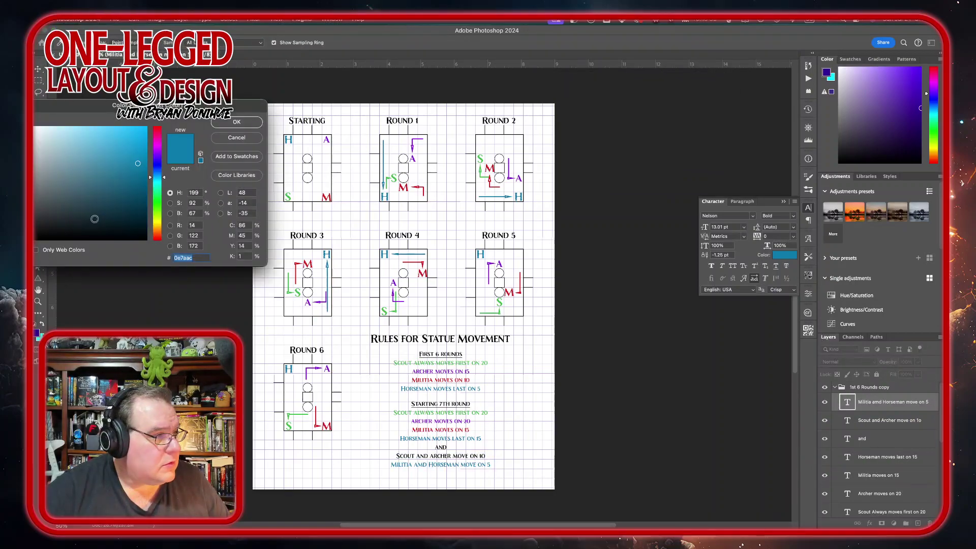
{"action": "left_click_drag", "start_coordinate": [95, 219], "coordinate": [35, 240]}
{"action": "left_click", "coordinate": [237, 123]}
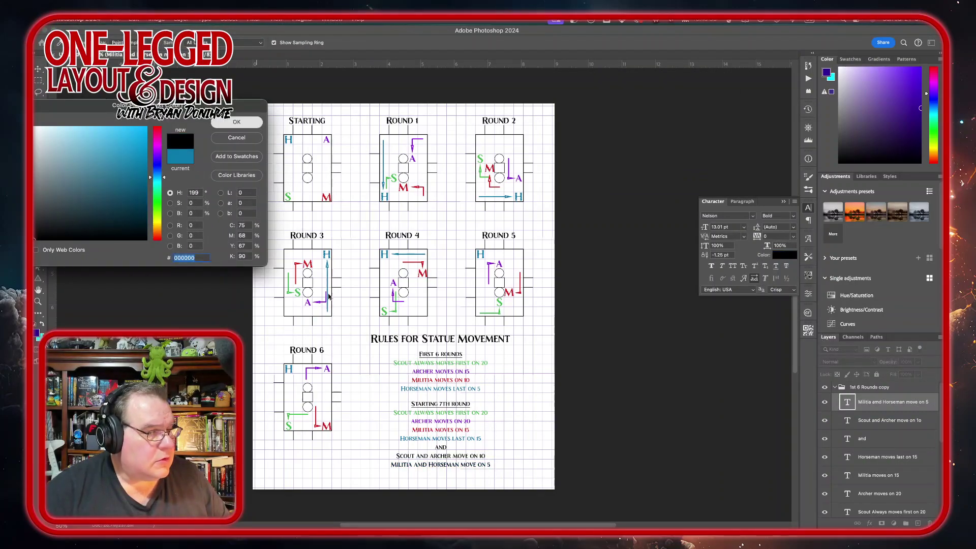
Colour the word "Scout" in the "Scout and Archer move on 10" line green (39b745), sampled from the Round 6 diagram's letter S.
{"action": "double_click", "coordinate": [407, 459]}
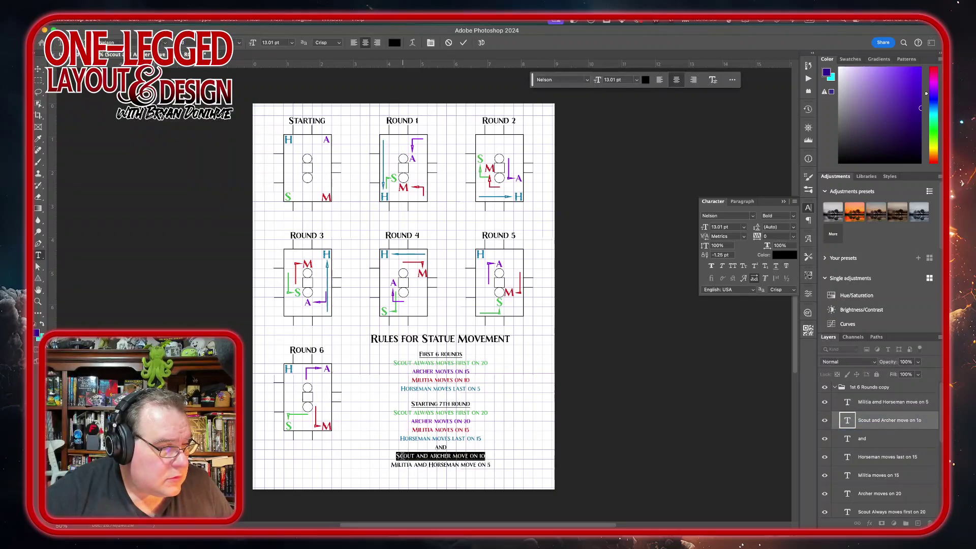
{"action": "left_click", "coordinate": [396, 455]}
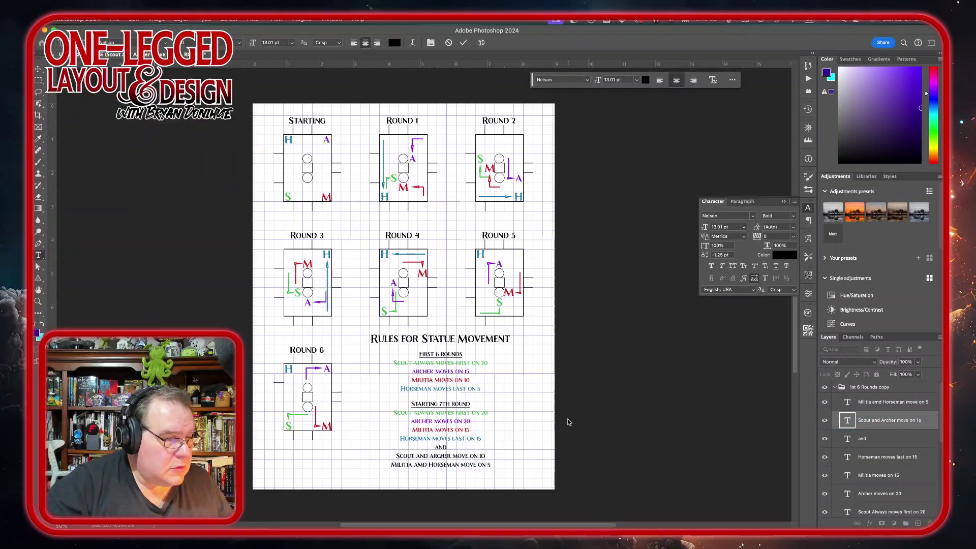
{"action": "key", "text": "shift+Right"}
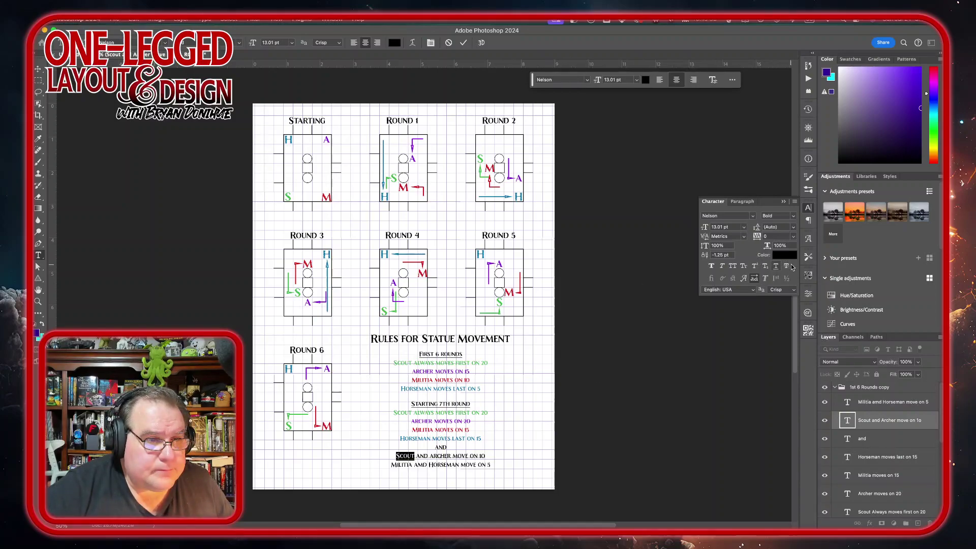
{"action": "left_click", "coordinate": [791, 260]}
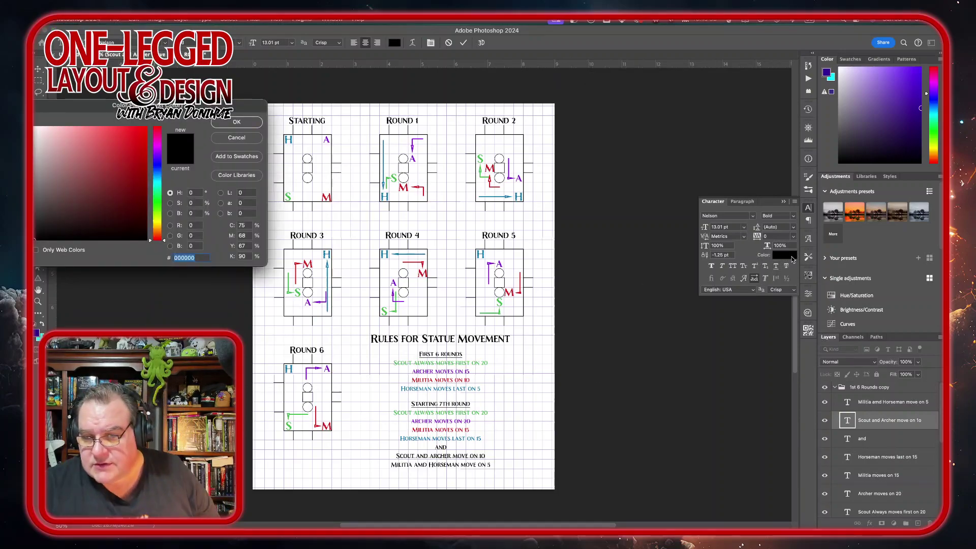
{"action": "left_click", "coordinate": [291, 424]}
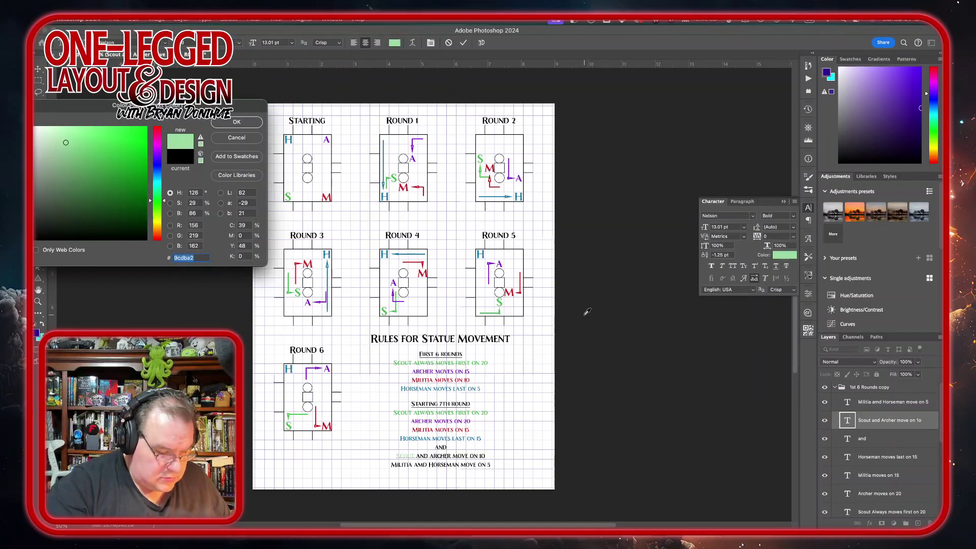
{"action": "key", "text": "super+equal"}
{"action": "key", "text": "super+equal"}
{"action": "scroll", "coordinate": [587, 311], "scroll_direction": "down", "scroll_amount": 5}
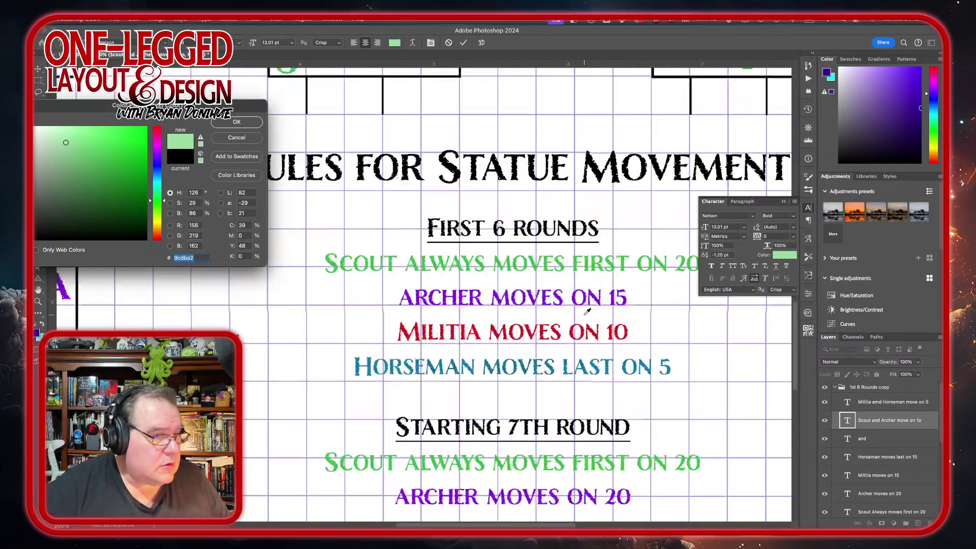
{"action": "scroll", "coordinate": [587, 312], "scroll_direction": "down", "scroll_amount": 5}
{"action": "scroll", "coordinate": [587, 311], "scroll_direction": "left", "scroll_amount": 10}
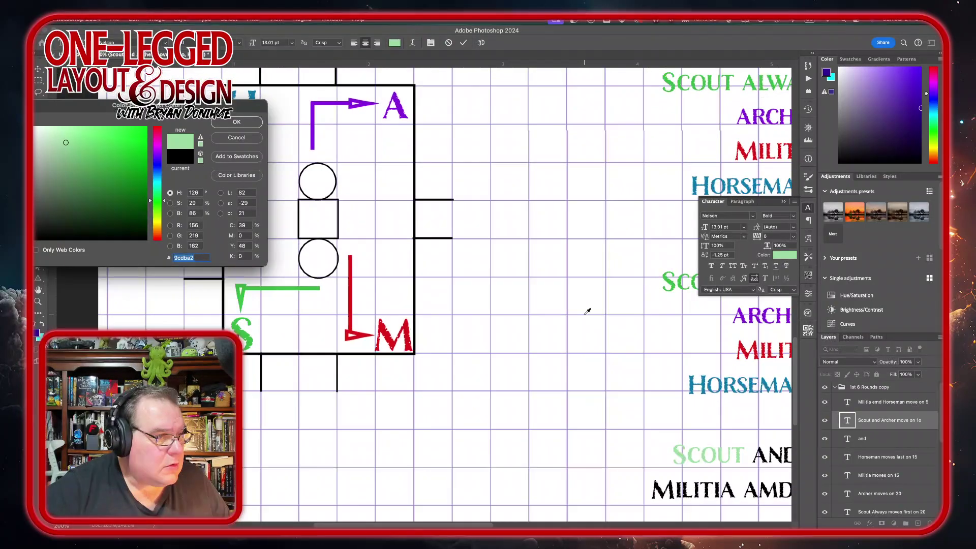
{"action": "left_click", "coordinate": [246, 330]}
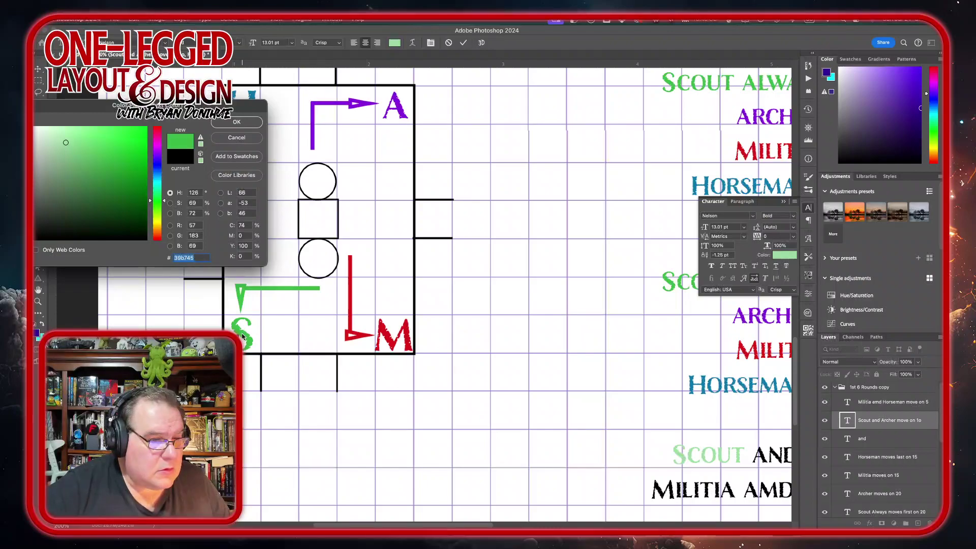
{"action": "scroll", "coordinate": [440, 360], "scroll_direction": "right", "scroll_amount": 5}
{"action": "scroll", "coordinate": [441, 359], "scroll_direction": "up", "scroll_amount": 2}
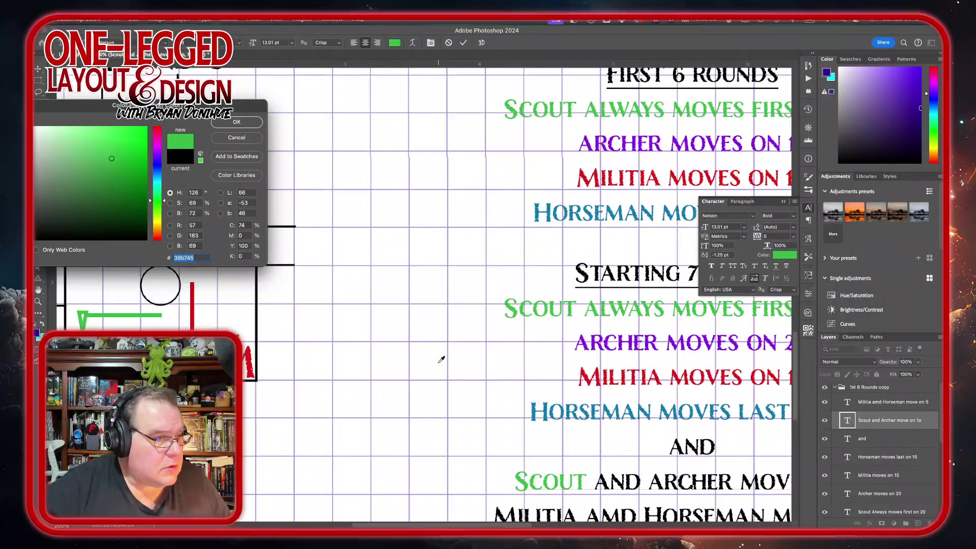
{"action": "left_click", "coordinate": [242, 122]}
Colour the word "Archer" in the "Scout and Archer move on 10" line purple (8718dd), sampled from the Archer line above.
{"action": "double_click", "coordinate": [660, 480]}
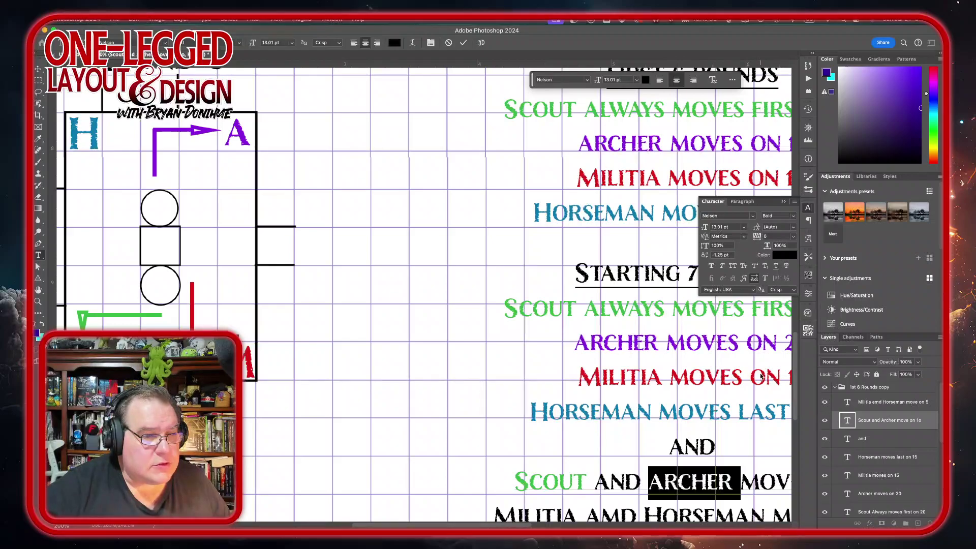
{"action": "left_click", "coordinate": [787, 256]}
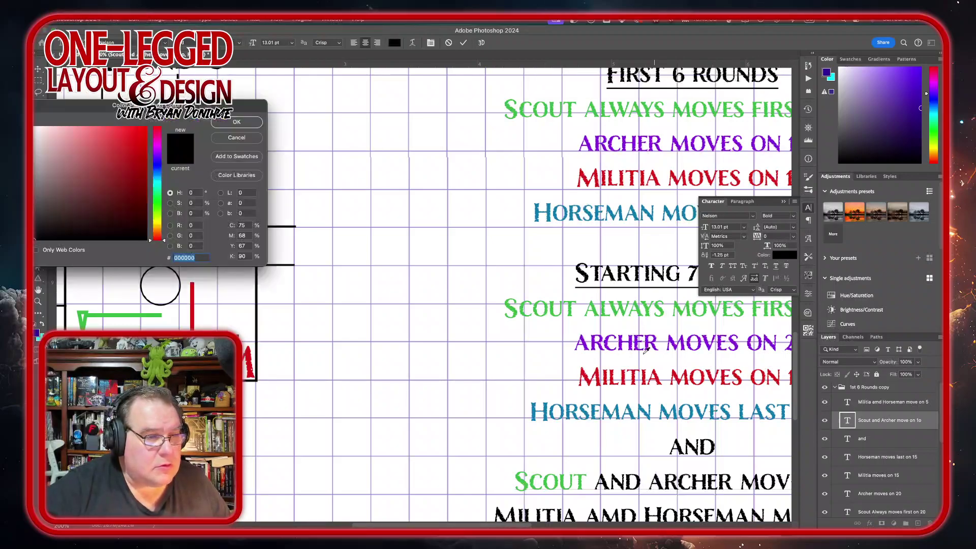
{"action": "left_click", "coordinate": [585, 347]}
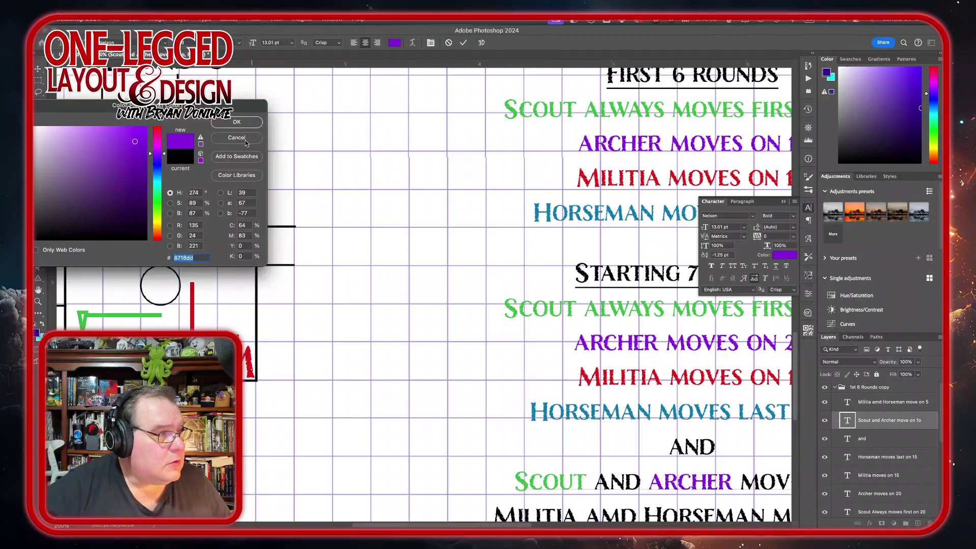
{"action": "left_click", "coordinate": [237, 123]}
{"action": "scroll", "coordinate": [557, 370], "scroll_direction": "down", "scroll_amount": 3}
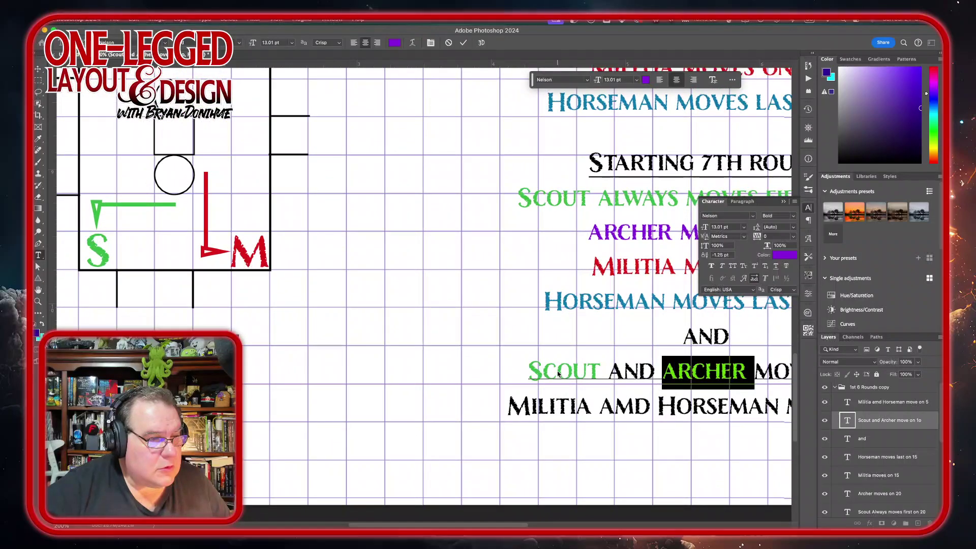
{"action": "left_click", "coordinate": [463, 42]}
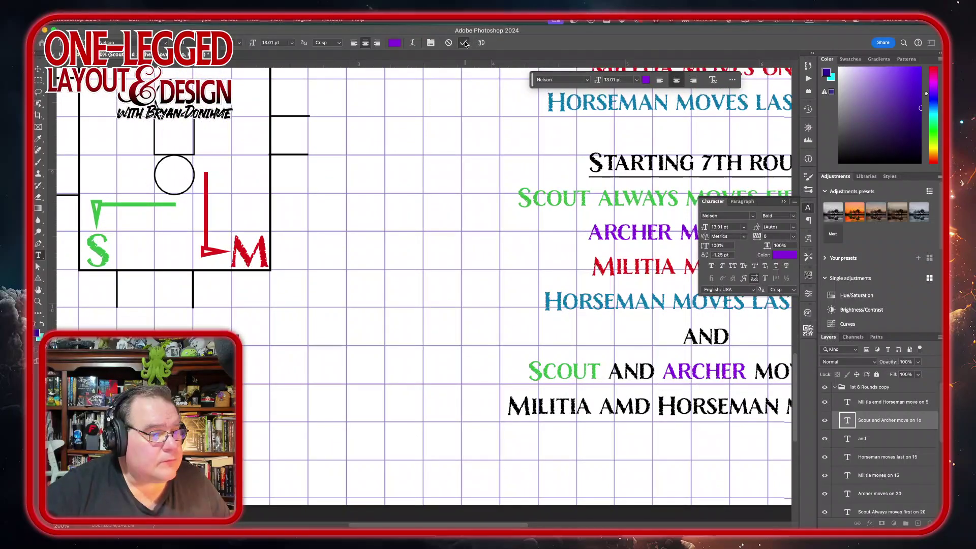
Colour the word "Militia" in the last rules line red (dd1818), sampled from the "Militia moves on 15" line.
{"action": "key", "text": "v"}
{"action": "left_click", "coordinate": [558, 412]}
{"action": "double_click", "coordinate": [558, 412]}
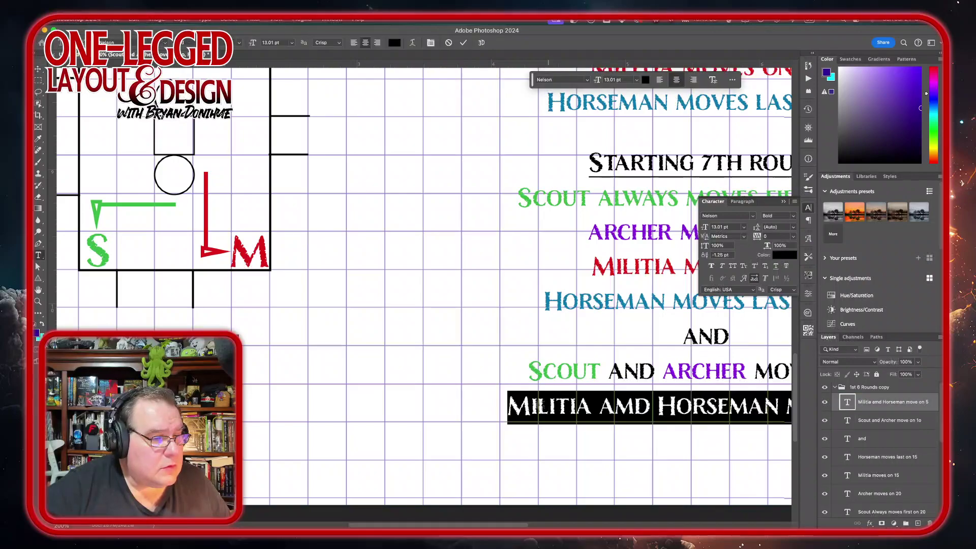
{"action": "double_click", "coordinate": [557, 412]}
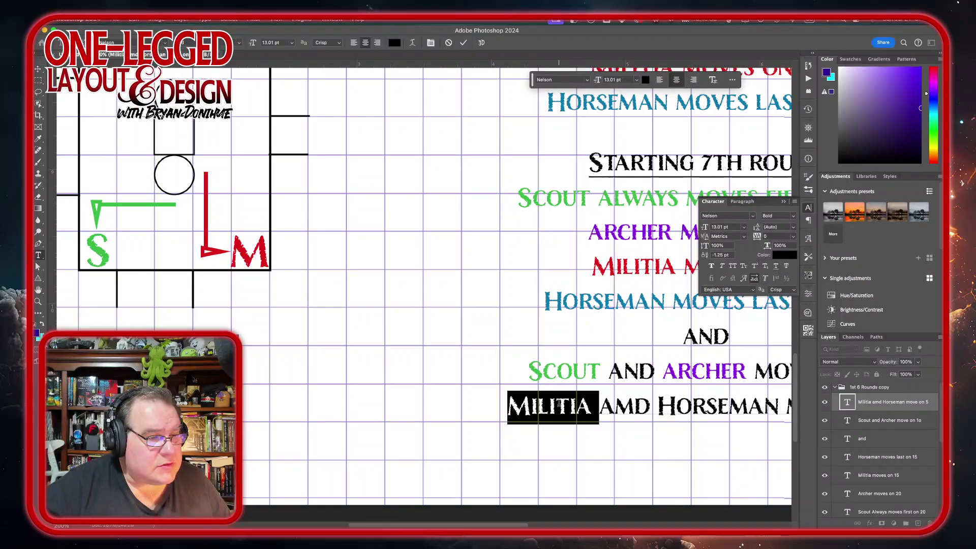
{"action": "left_click", "coordinate": [787, 254]}
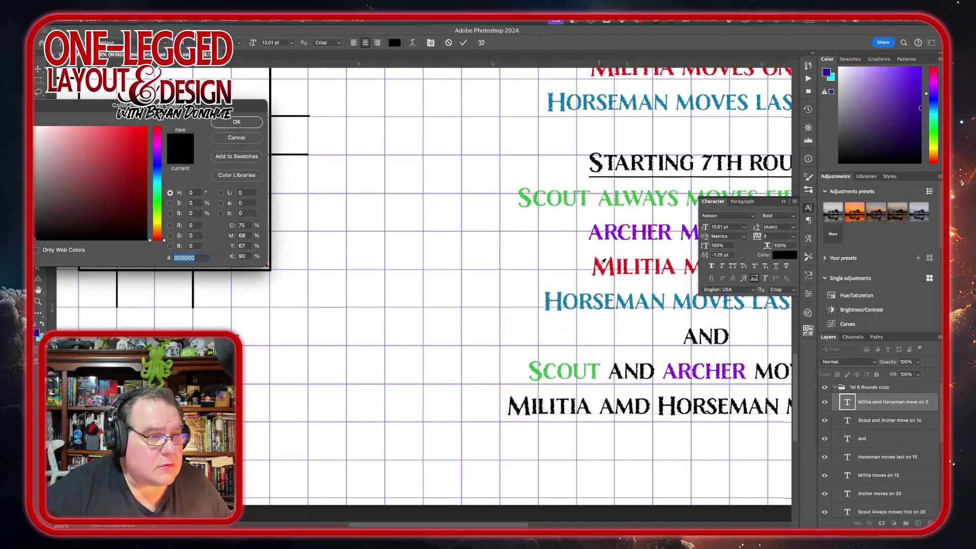
{"action": "left_click", "coordinate": [598, 265]}
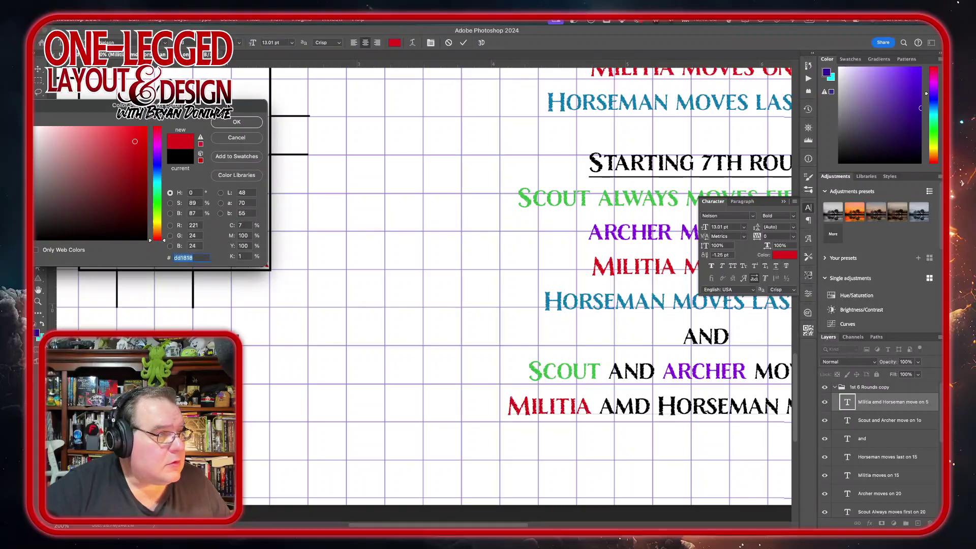
{"action": "left_click", "coordinate": [232, 122]}
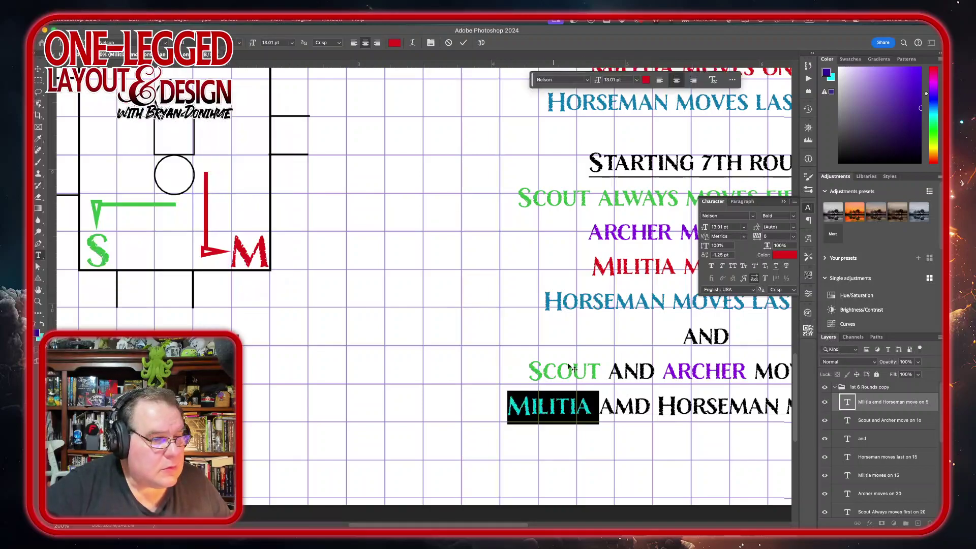
Correct the misspelled "amd" to "and" in the Militia and Horseman line.
{"action": "double_click", "coordinate": [627, 407]}
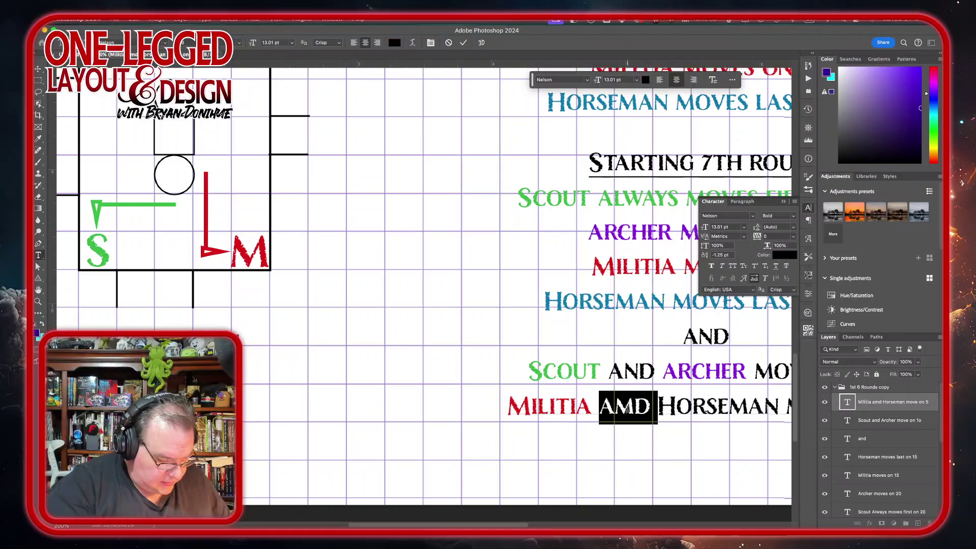
{"action": "left_click", "coordinate": [631, 408]}
{"action": "type", "text": "and"}
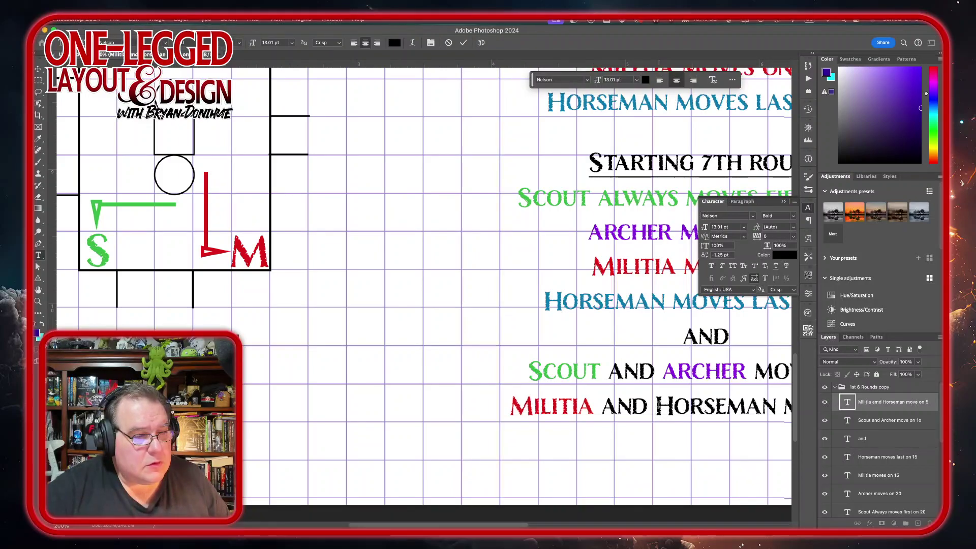
Colour the word "Horseman" in the last rules line blue (0e7aac), sampled from the "Horseman moves last on 15" line.
{"action": "left_click_drag", "start_coordinate": [656, 409], "coordinate": [776, 409]}
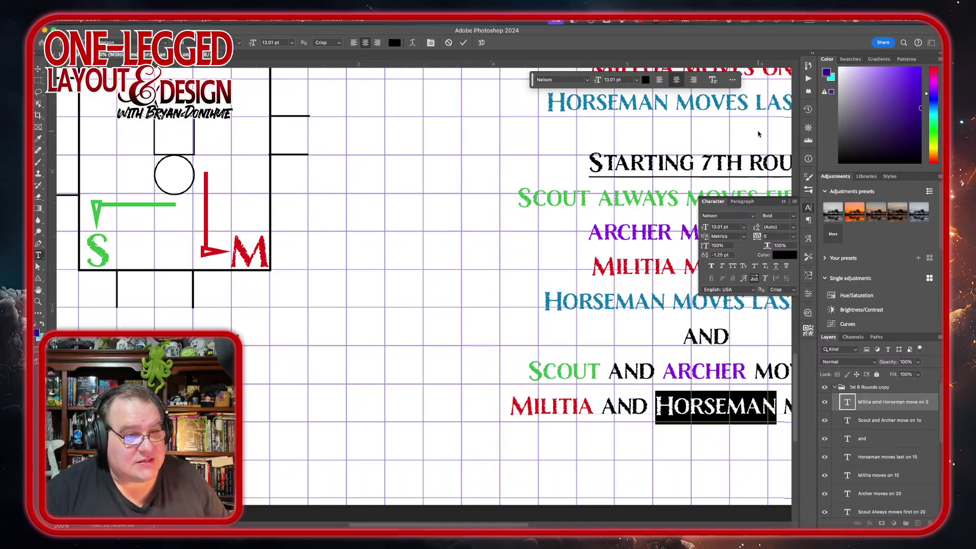
{"action": "left_click", "coordinate": [782, 255]}
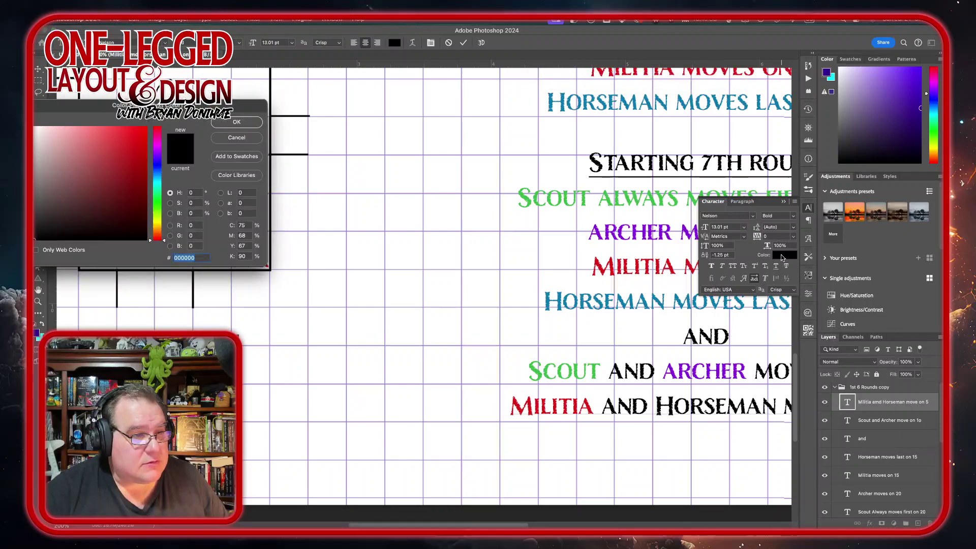
{"action": "left_click", "coordinate": [562, 295]}
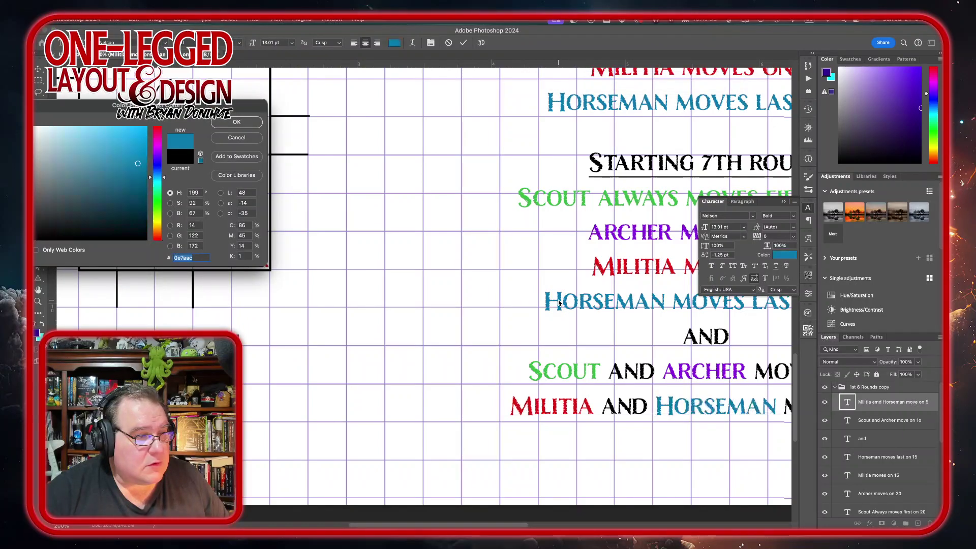
{"action": "left_click", "coordinate": [237, 122]}
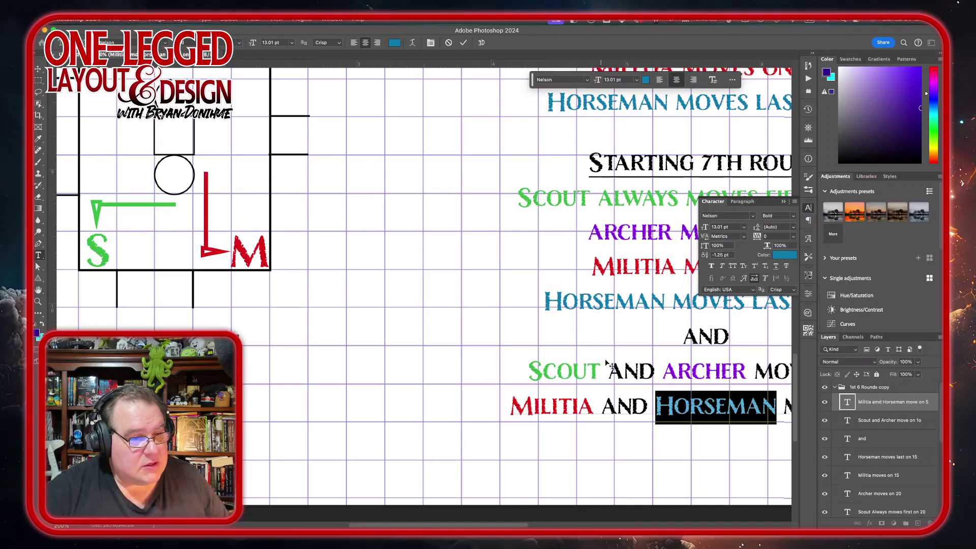
{"action": "scroll", "coordinate": [646, 373], "scroll_direction": "right", "scroll_amount": 5}
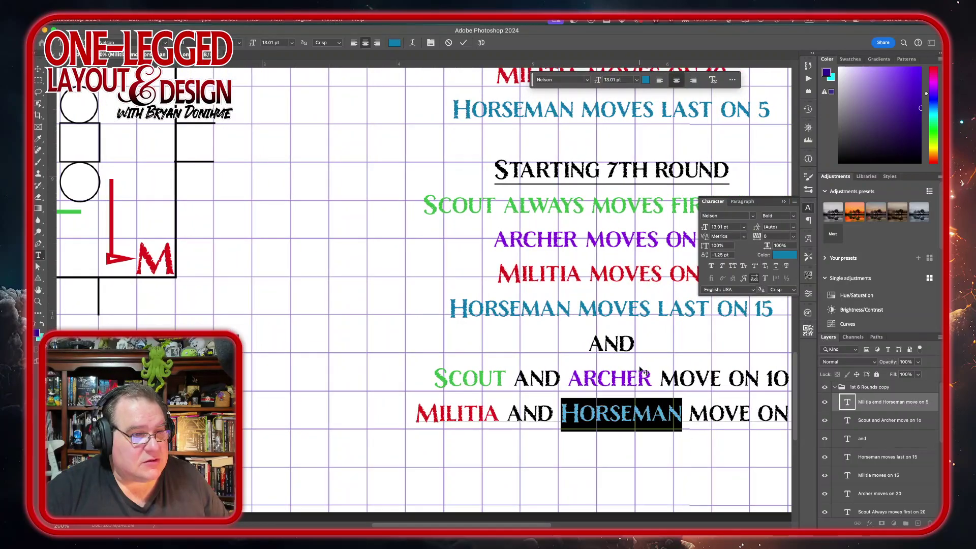
{"action": "scroll", "coordinate": [644, 371], "scroll_direction": "up", "scroll_amount": 5}
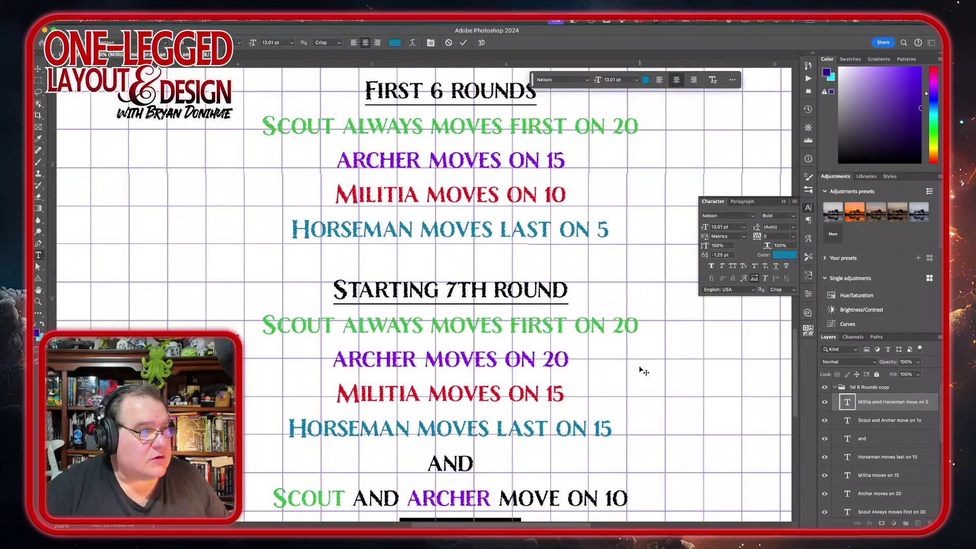
{"action": "scroll", "coordinate": [644, 371], "scroll_direction": "down", "scroll_amount": 2}
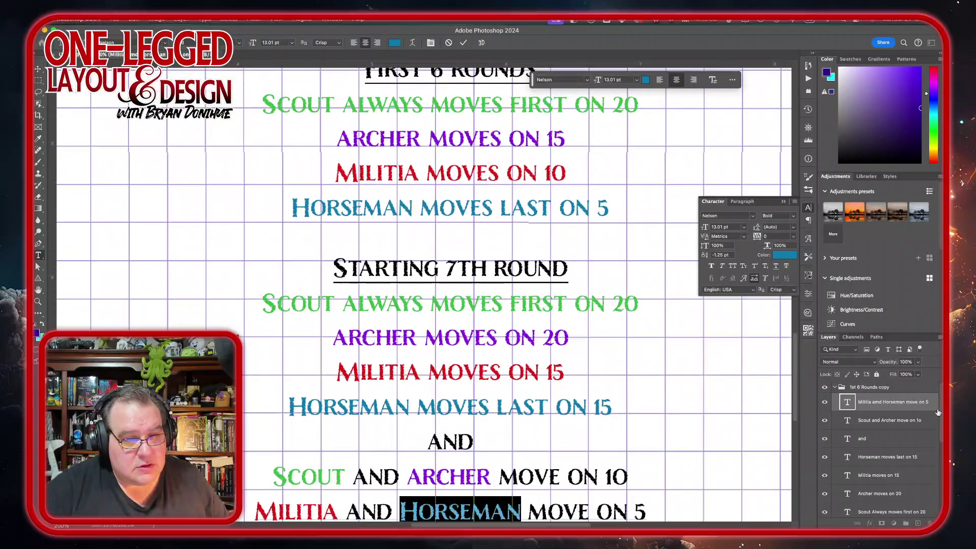
Collapse the "1st 6 Rounds copy" group and add a drop shadow with a size of 1 px to the "1st 6 Rounds" group.
{"action": "left_click", "coordinate": [835, 387]}
{"action": "key", "text": "v"}
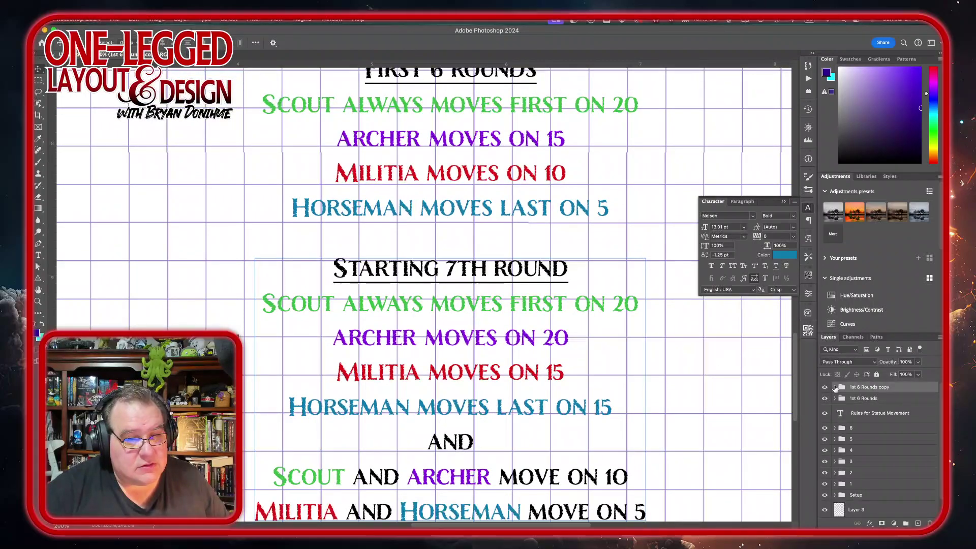
{"action": "left_click", "coordinate": [895, 398]}
{"action": "double_click", "coordinate": [919, 397]}
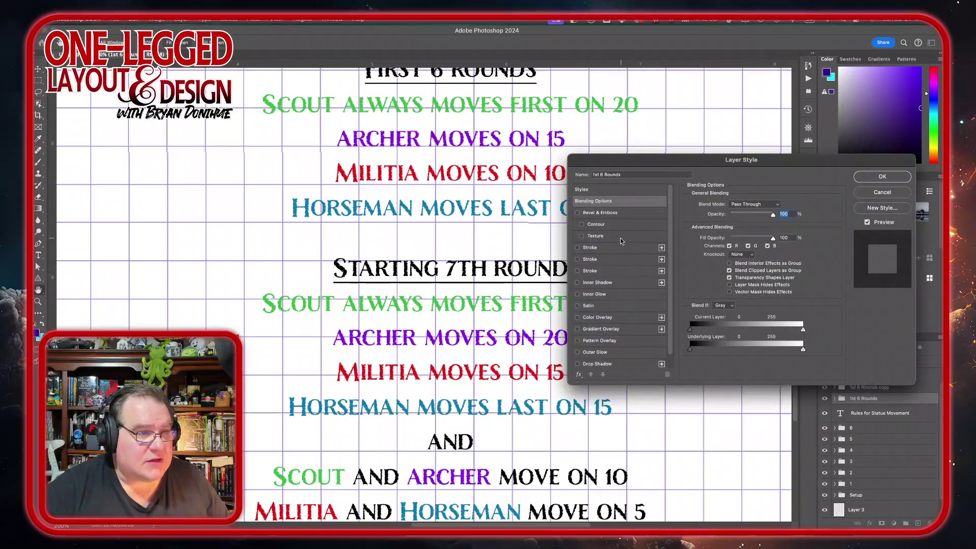
{"action": "left_click", "coordinate": [598, 364]}
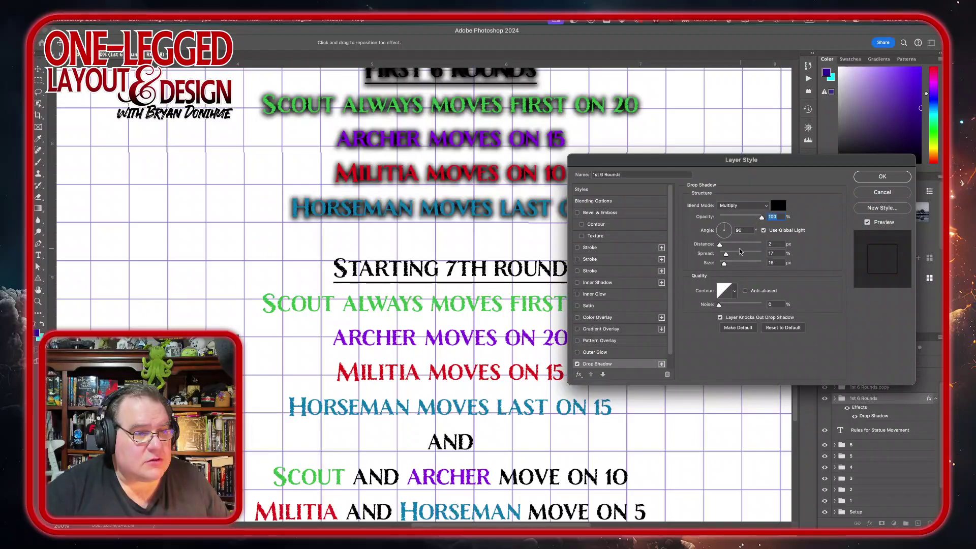
{"action": "left_click_drag", "start_coordinate": [724, 264], "coordinate": [720, 265]}
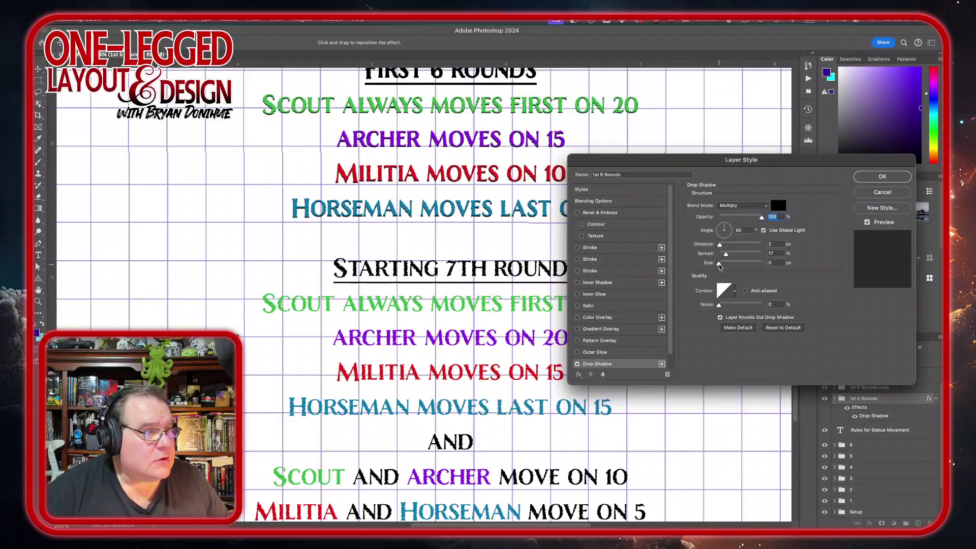
{"action": "left_click", "coordinate": [720, 264]}
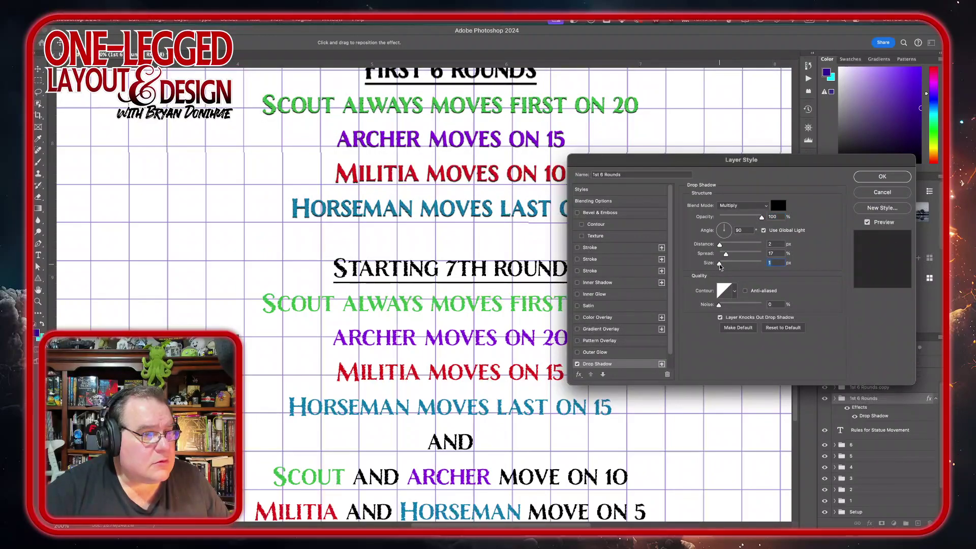
Set the angle of the "1st 6 Rounds" group's drop shadow to 135 degrees.
{"action": "key", "text": "shift+Tab"}
{"action": "key", "text": "shift+Tab"}
{"action": "key", "text": "shift+Tab"}
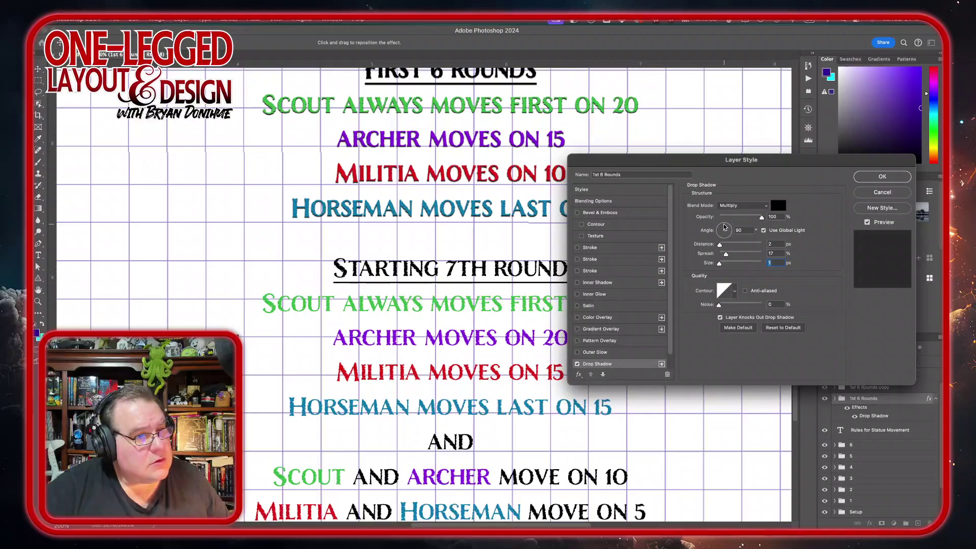
{"action": "type", "text": "135"}
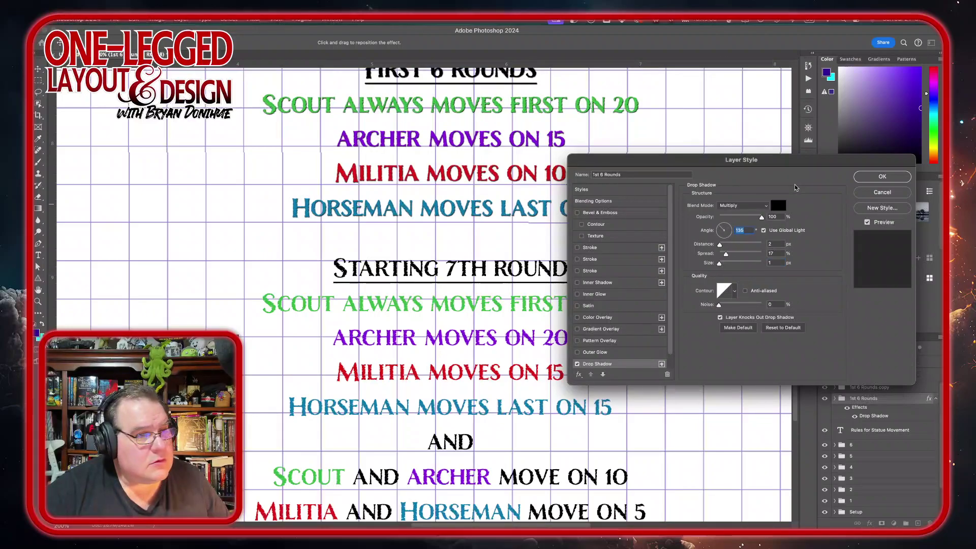
Apply the "1st 6 Rounds" group's drop shadow, copy it to the "1st 6 Rounds copy" group, and collapse both effects lists.
{"action": "left_click", "coordinate": [882, 176]}
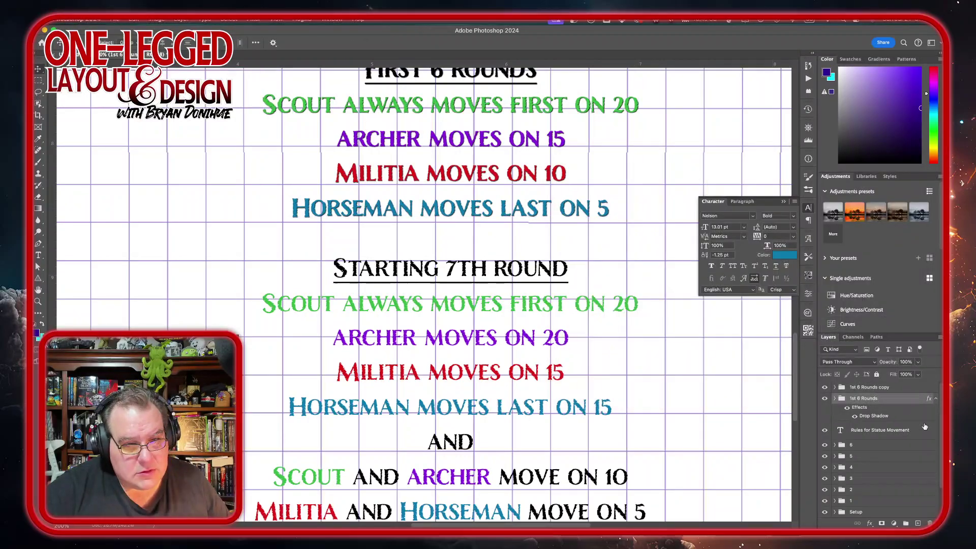
{"action": "left_click", "coordinate": [936, 399]}
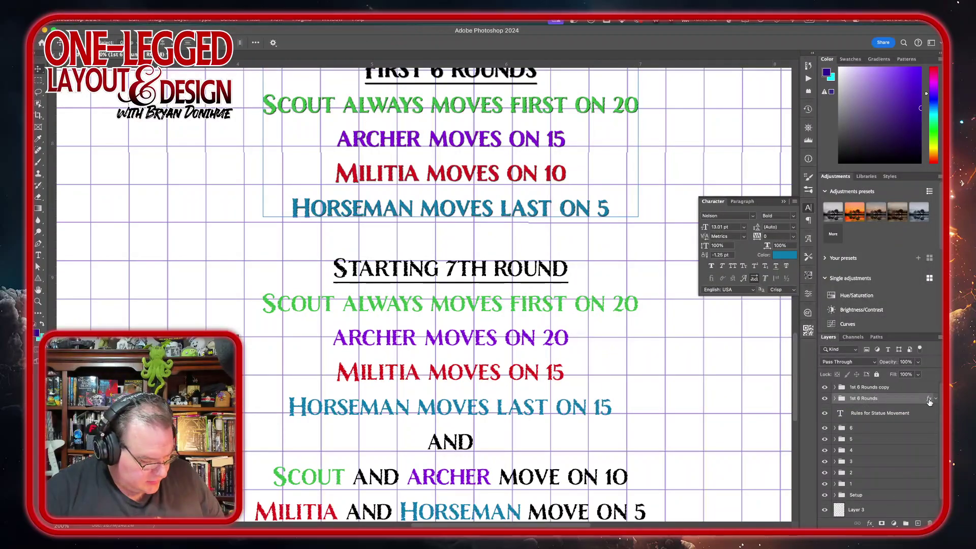
{"action": "left_click_drag", "start_coordinate": [929, 402], "coordinate": [928, 393]}
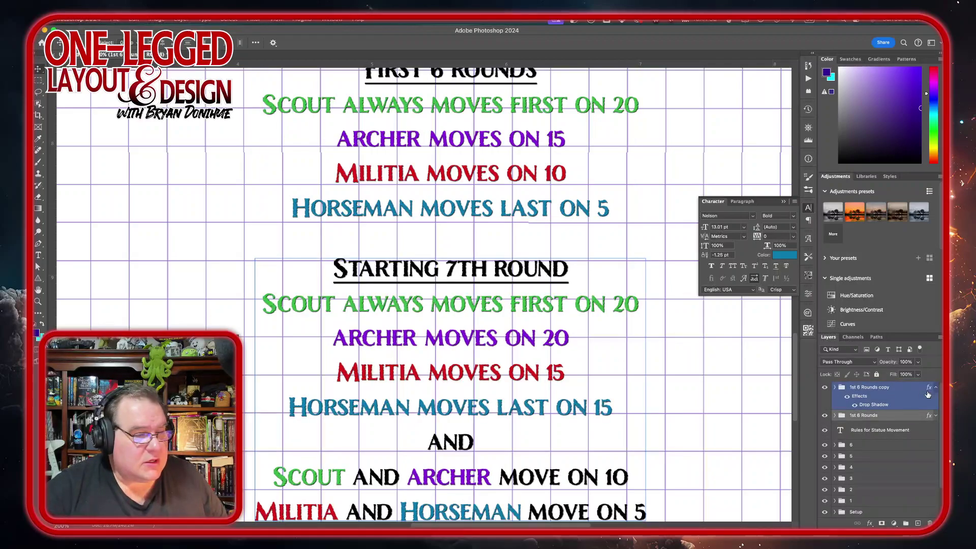
{"action": "left_click", "coordinate": [931, 439]}
{"action": "left_click", "coordinate": [936, 386]}
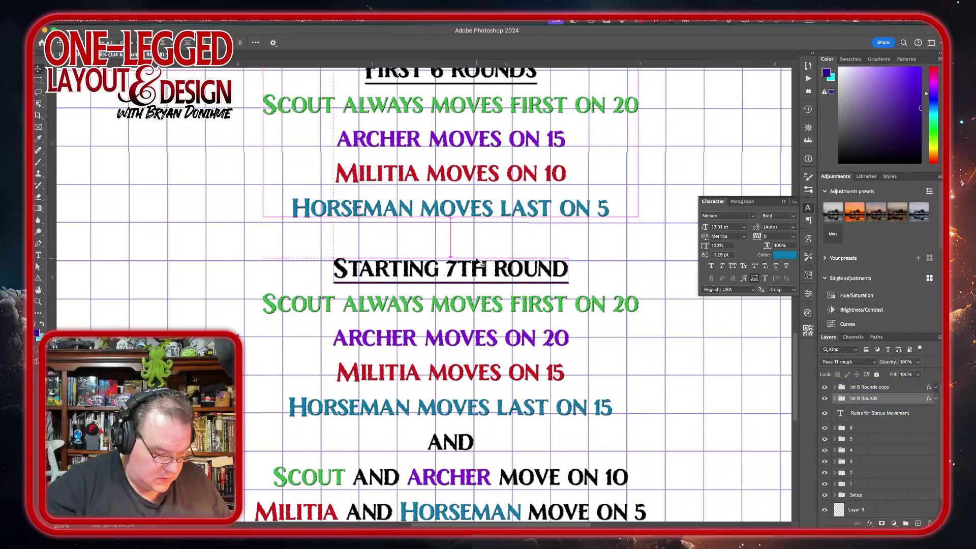
{"action": "mouse_move", "coordinate": [478, 262]}
{"action": "key", "text": "super+minus"}
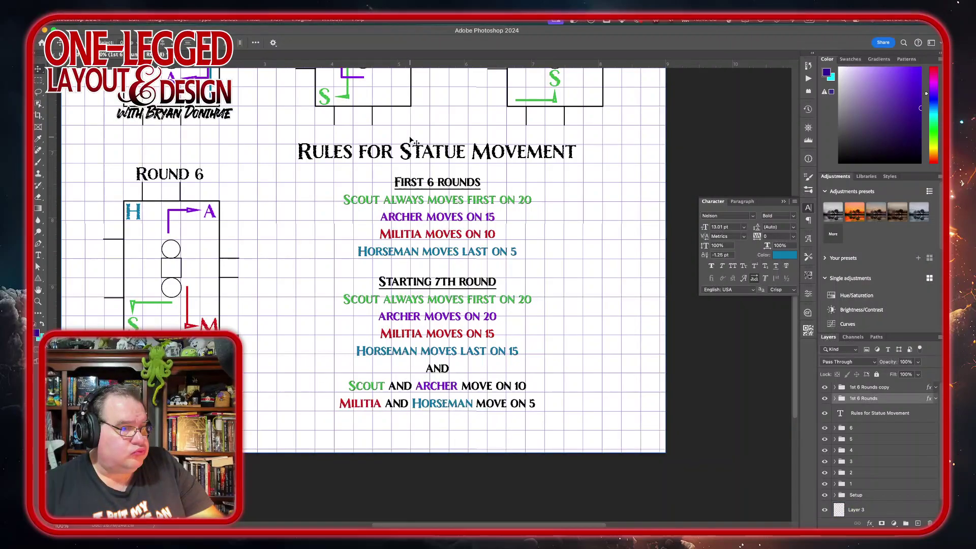
Select all the text layers inside the "1st 6 Rounds copy" group, then collapse the group.
{"action": "left_click", "coordinate": [900, 413]}
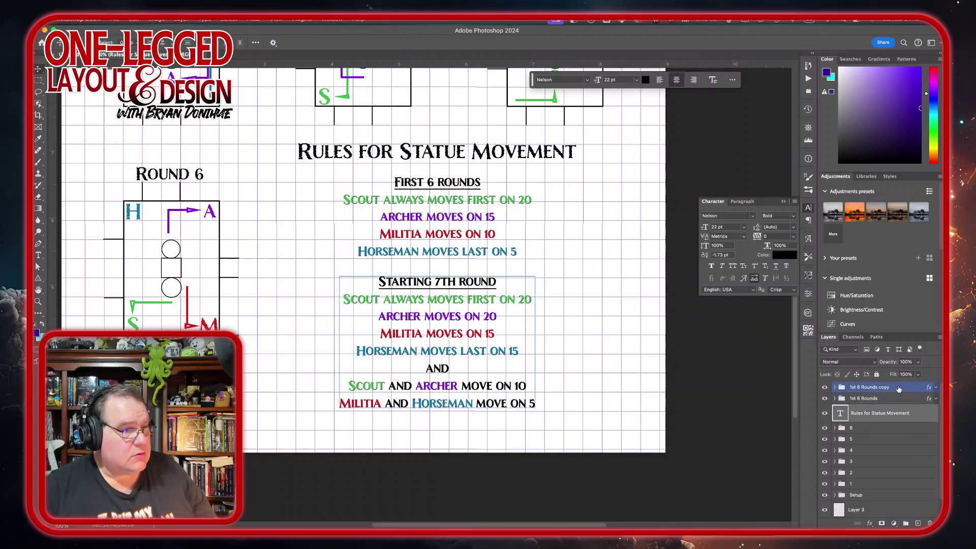
{"action": "left_click", "coordinate": [899, 388]}
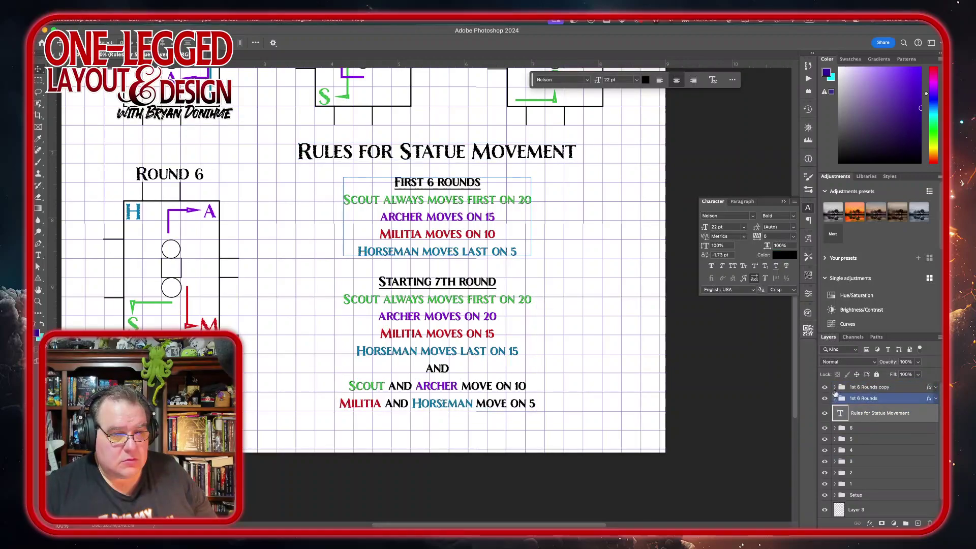
{"action": "left_click", "coordinate": [834, 388]}
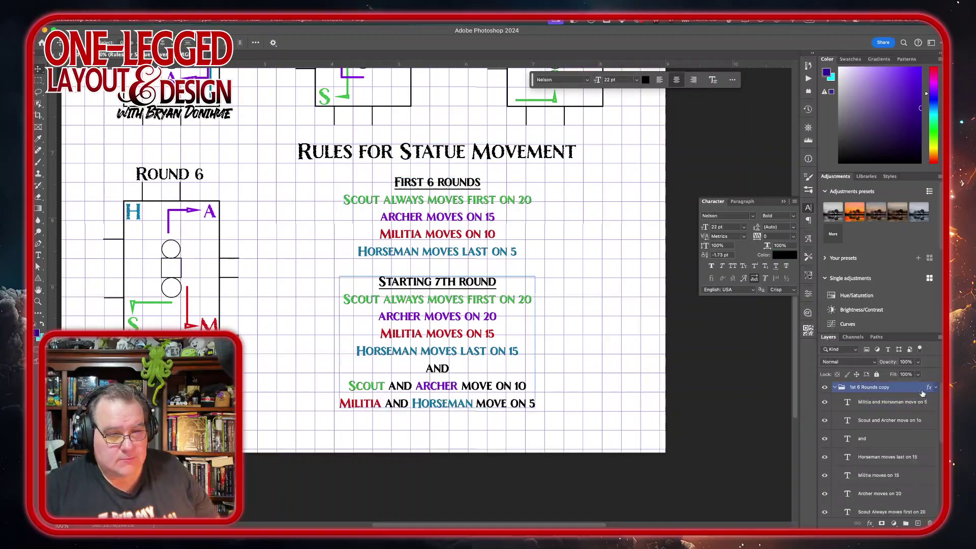
{"action": "scroll", "coordinate": [894, 432], "scroll_direction": "down", "scroll_amount": 3}
{"action": "left_click", "coordinate": [889, 457]}
{"action": "left_click", "coordinate": [458, 331]}
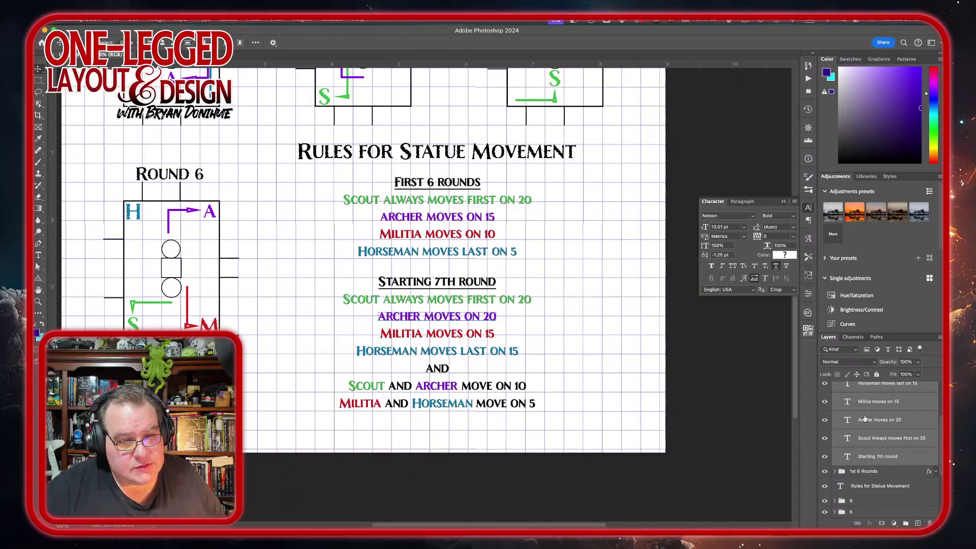
{"action": "scroll", "coordinate": [879, 416], "scroll_direction": "up", "scroll_amount": 3}
{"action": "left_click", "coordinate": [864, 388]}
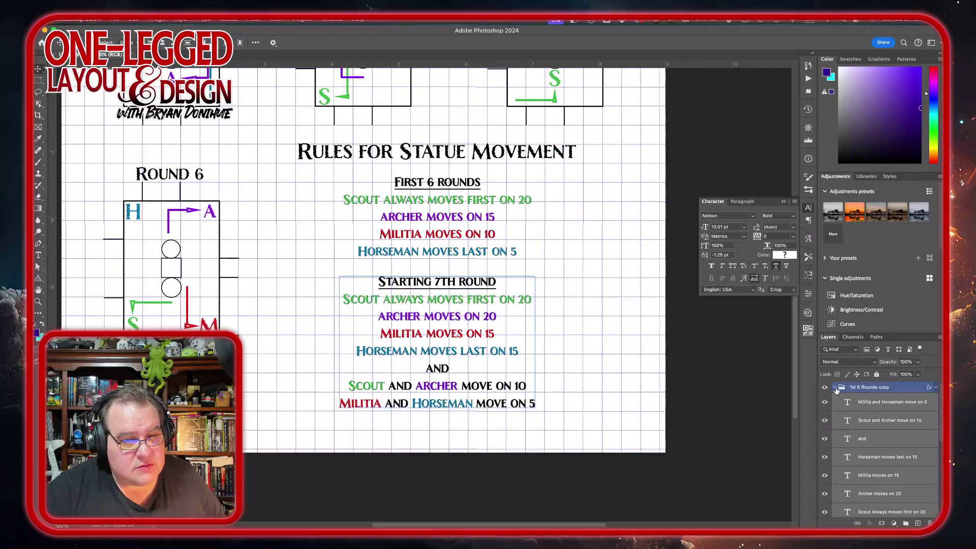
{"action": "left_click", "coordinate": [835, 387]}
Select the text layers from "Horseman moves last on 5" to "First 6 rounds" inside the "1st 6 Rounds" group, then collapse the group.
{"action": "left_click", "coordinate": [854, 412]}
{"action": "left_click", "coordinate": [863, 398]}
{"action": "left_click", "coordinate": [835, 398]}
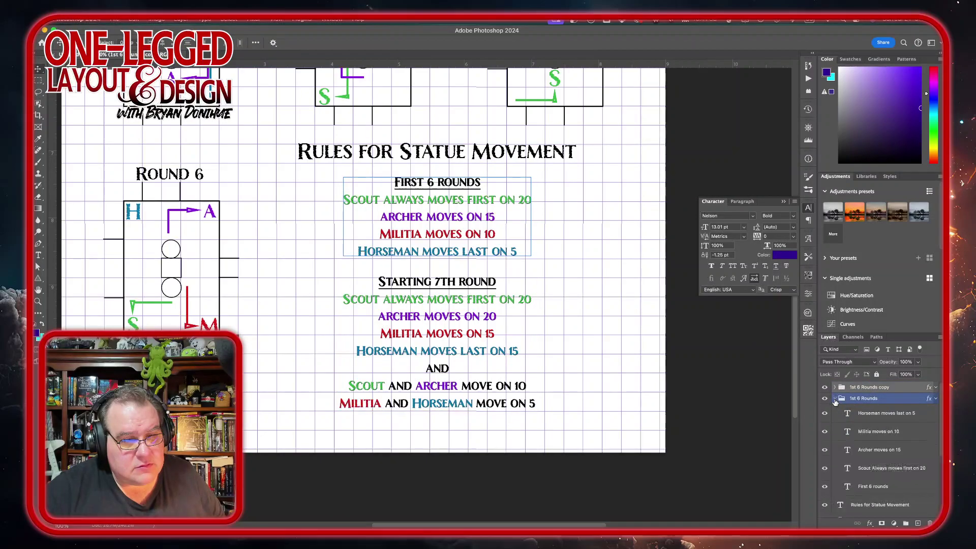
{"action": "left_click", "coordinate": [899, 413]}
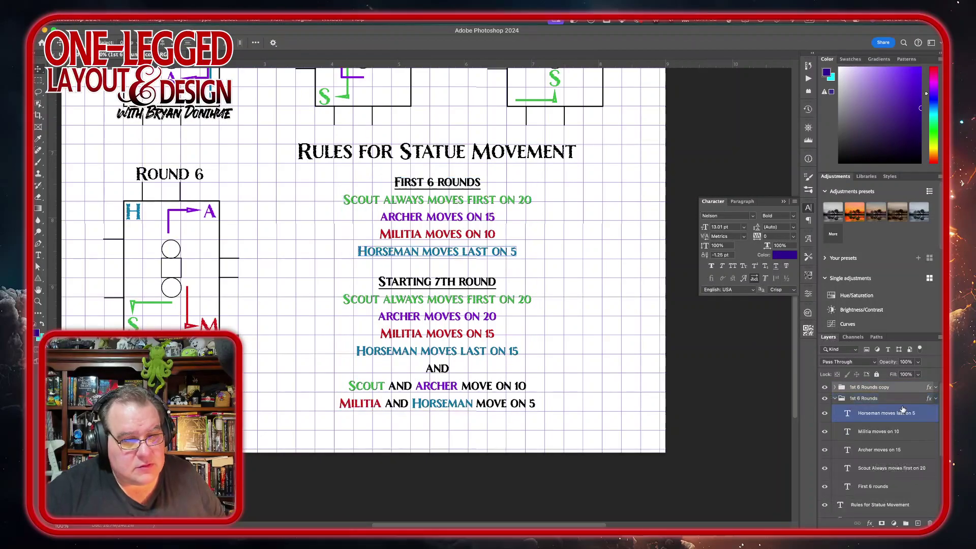
{"action": "left_click", "coordinate": [895, 486], "text": "shift"}
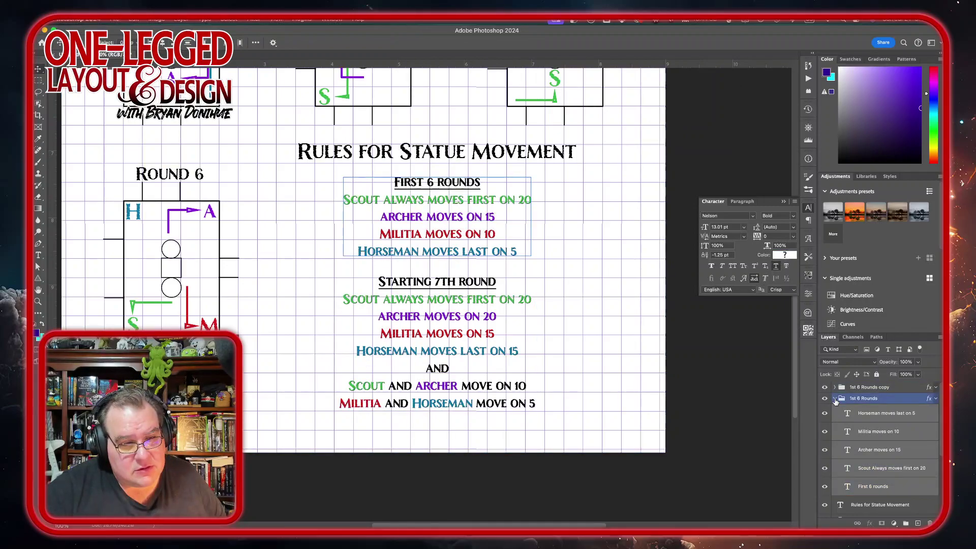
{"action": "left_click", "coordinate": [835, 398]}
Select the "Rules for Statue Movement" title layer together with the two rounds groups above it.
{"action": "left_click", "coordinate": [895, 389]}
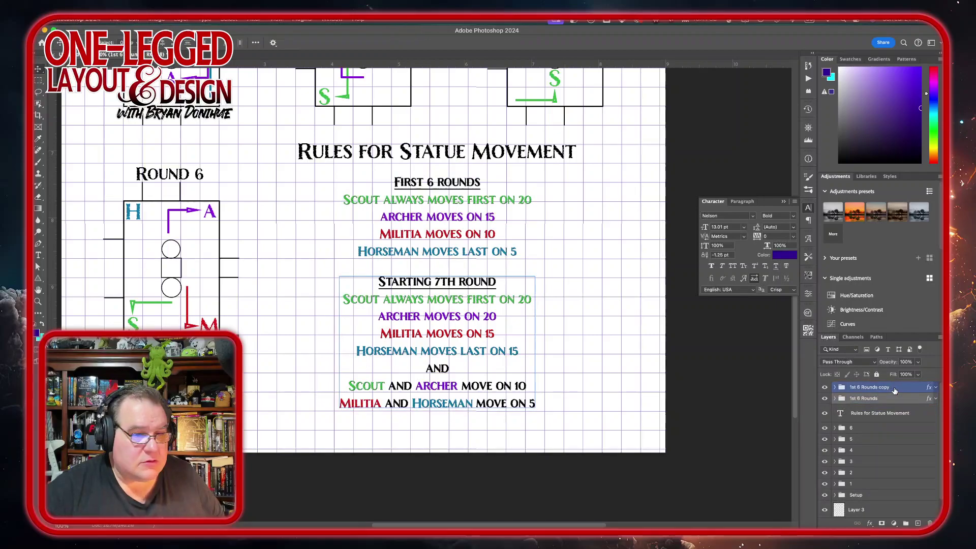
{"action": "left_click", "coordinate": [879, 412]}
{"action": "left_click", "coordinate": [895, 389], "text": "shift"}
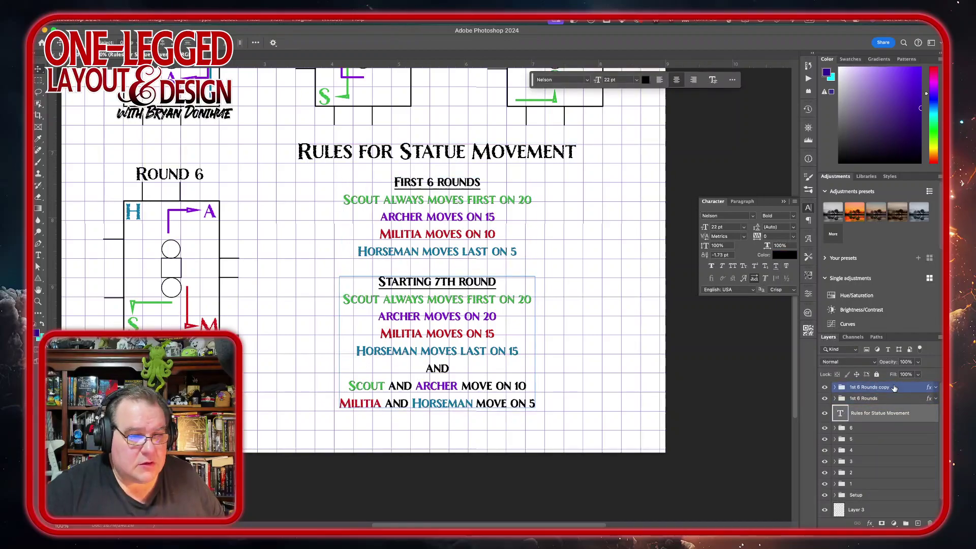
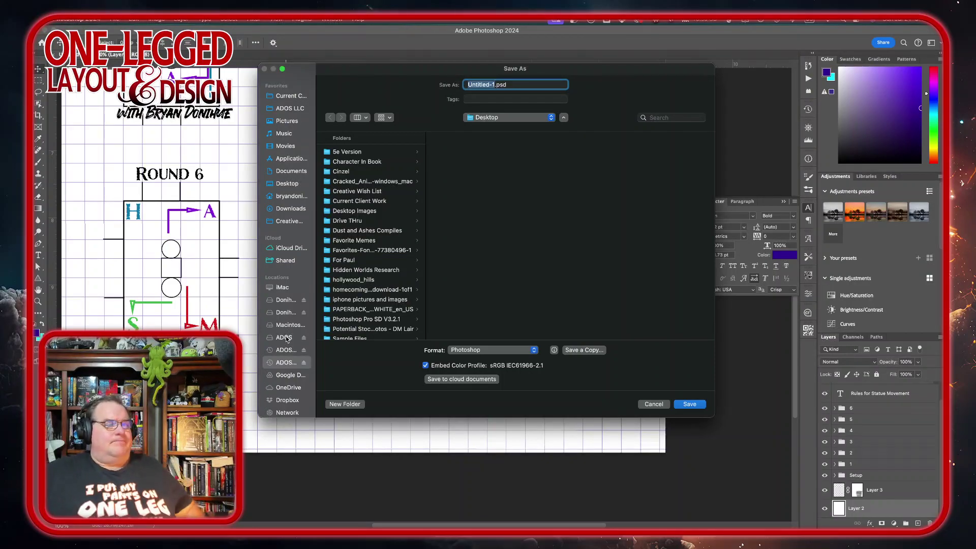
Set the save location on the ADOS drive to Customer Projects/DM Lair/L and L 2/01 Lairs and Legends 2/01 Stand Alone Adventures/07 To Beseech the Gods.
{"action": "left_click", "coordinate": [285, 338]}
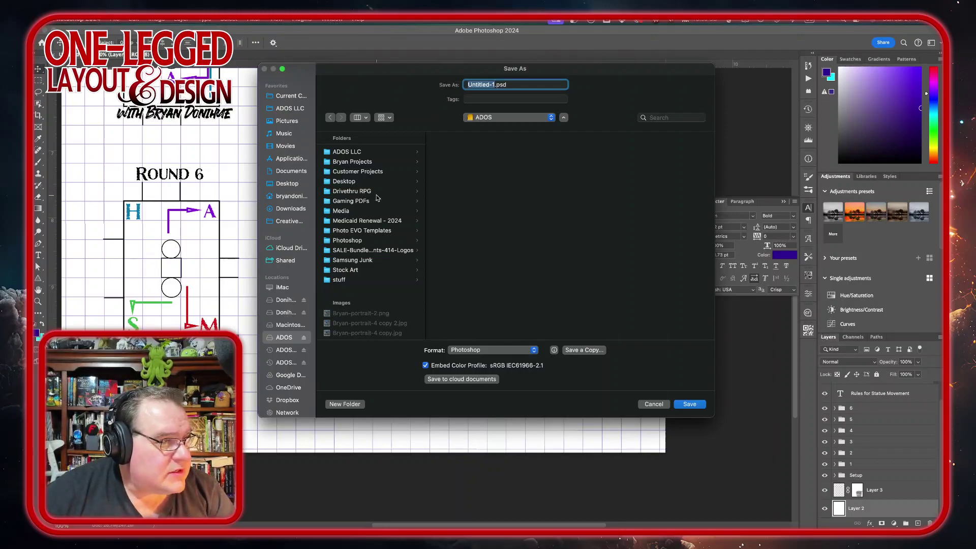
{"action": "left_click", "coordinate": [357, 172]}
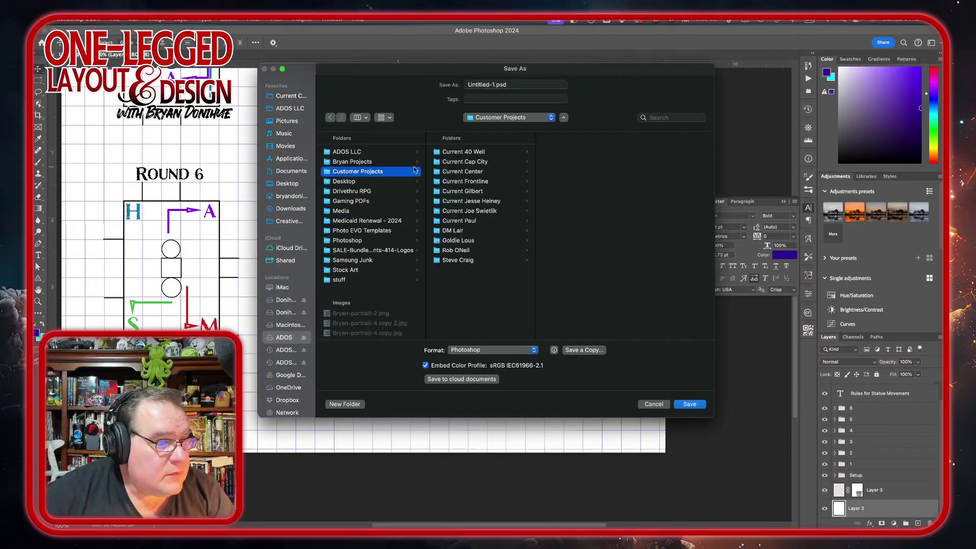
{"action": "left_click", "coordinate": [454, 231]}
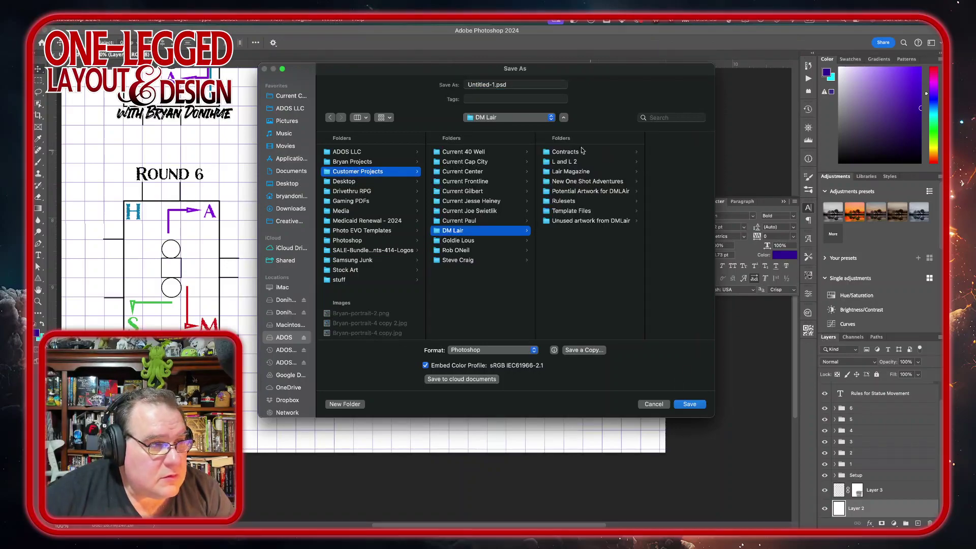
{"action": "left_click", "coordinate": [563, 163]}
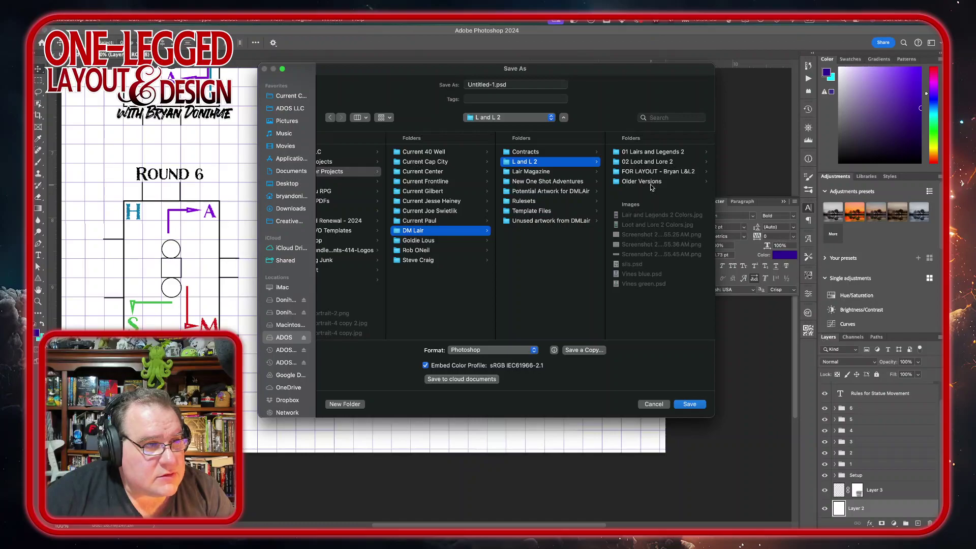
{"action": "left_click", "coordinate": [654, 153]}
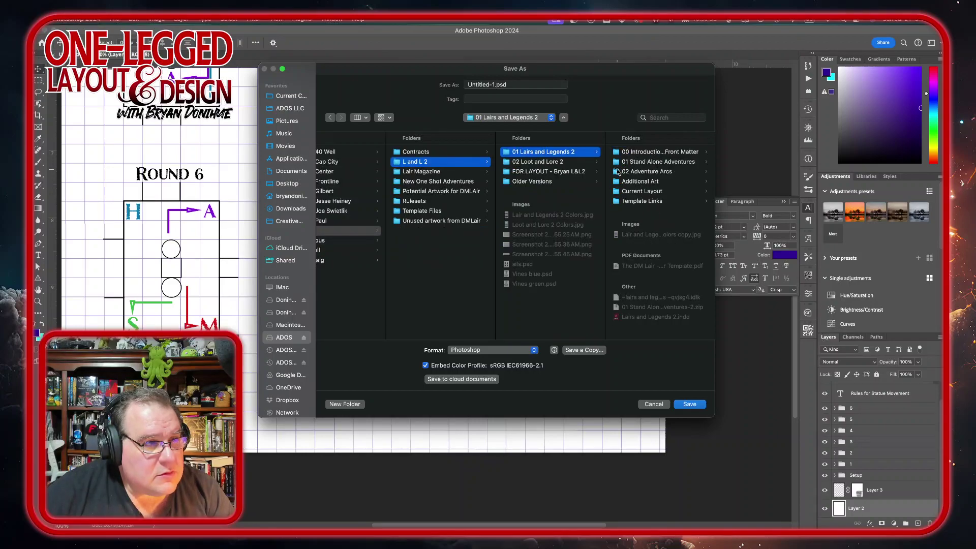
{"action": "left_click", "coordinate": [648, 163]}
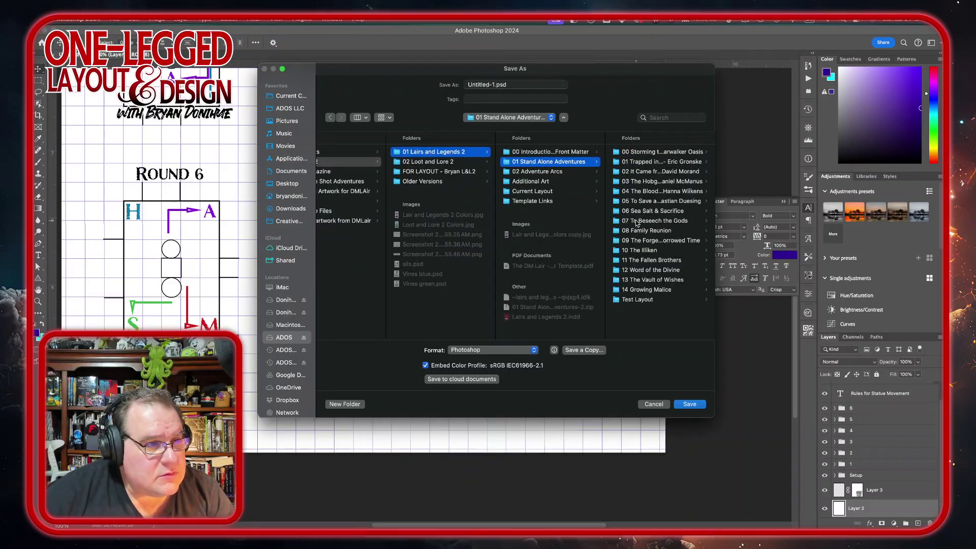
{"action": "left_click", "coordinate": [635, 221]}
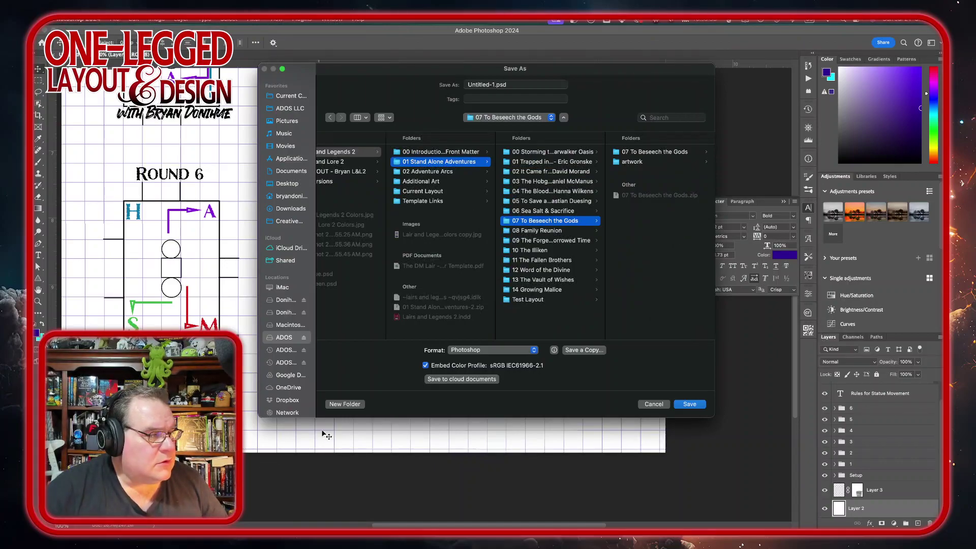
Name the file "Statue Movement.psd" and save it in Photoshop format.
{"action": "left_click", "coordinate": [473, 85]}
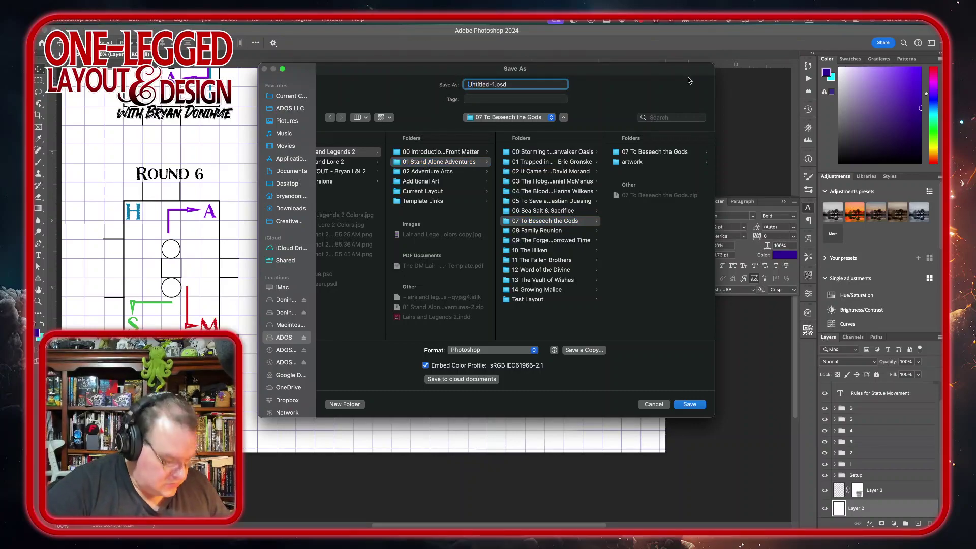
{"action": "key", "text": "shift+Right"}
{"action": "key", "text": "shift+Right"}
{"action": "key", "text": "shift+Right"}
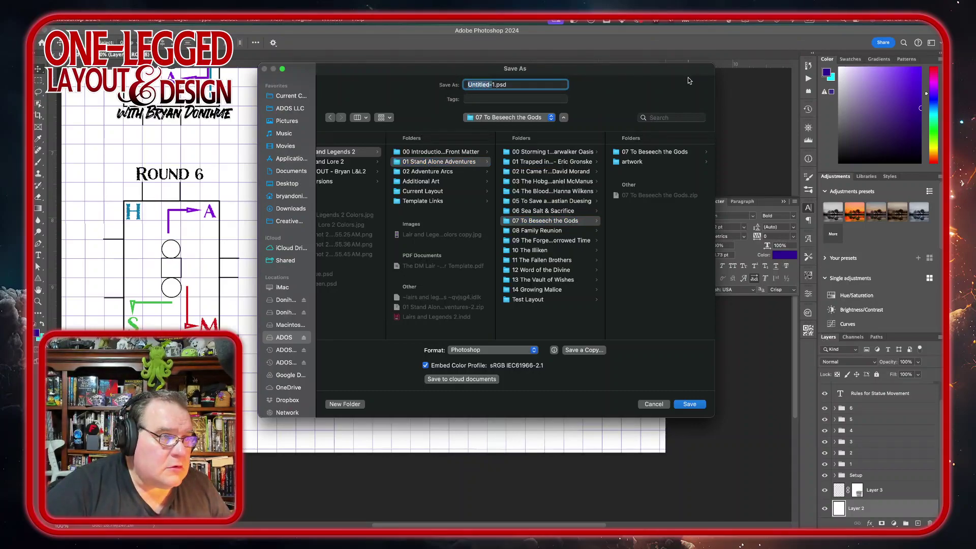
{"action": "type", "text": "Statue Mo"}
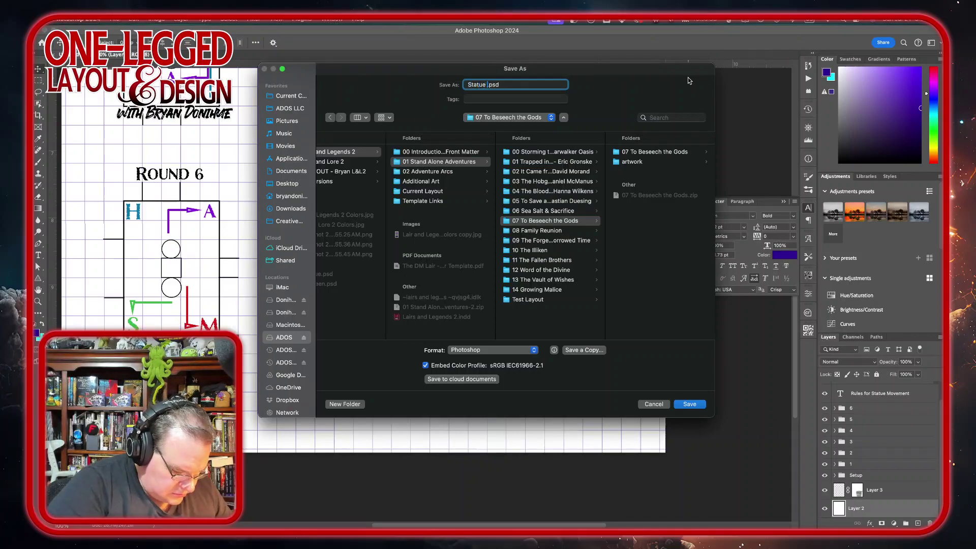
{"action": "type", "text": "vement"}
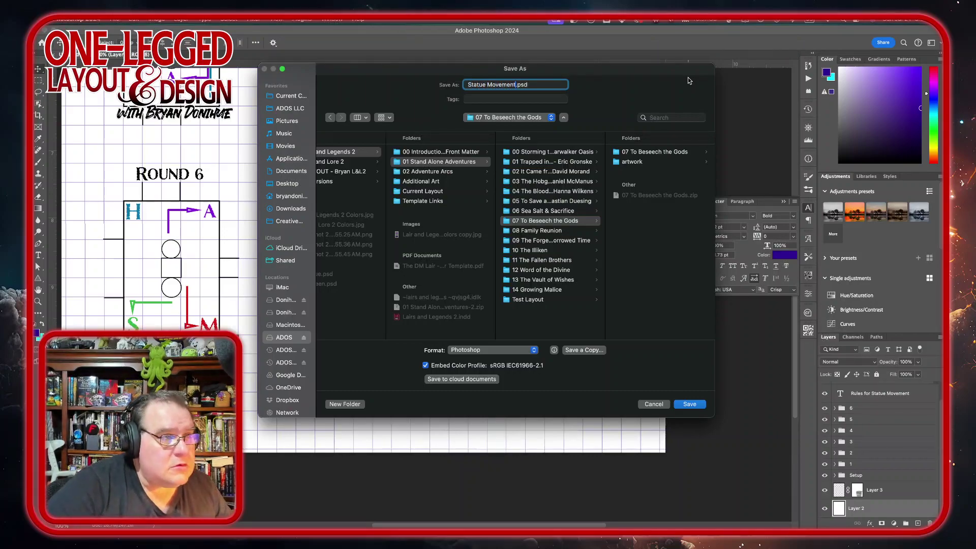
{"action": "key", "text": "Return"}
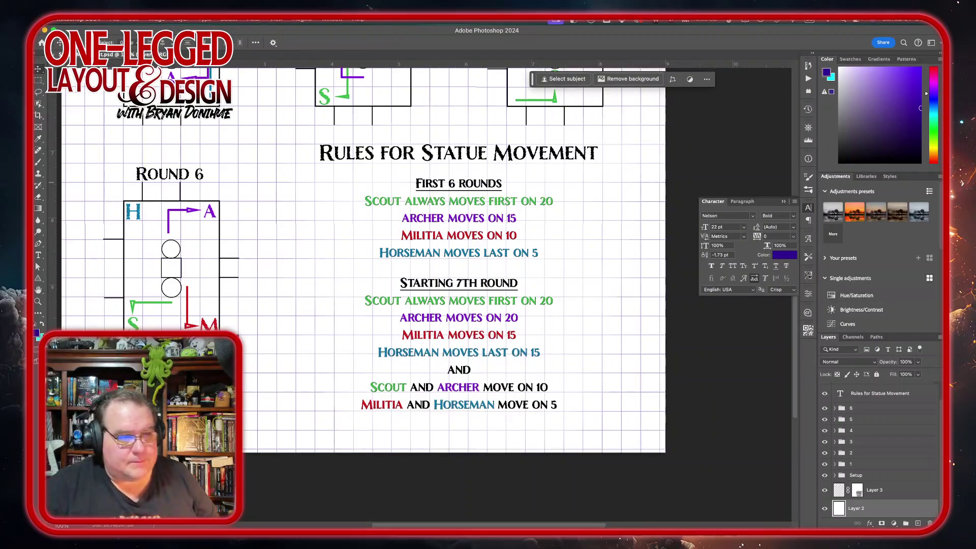
Hide the white background layer, Layer 2, at the bottom of the layer stack.
{"action": "left_click", "coordinate": [885, 431]}
{"action": "scroll", "coordinate": [885, 431], "scroll_direction": "up", "scroll_amount": 1}
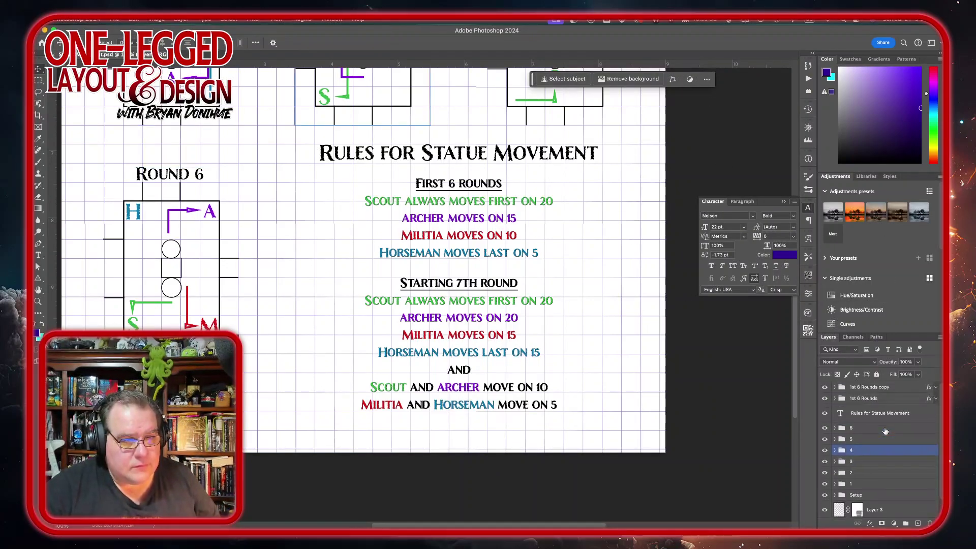
{"action": "scroll", "coordinate": [885, 431], "scroll_direction": "down", "scroll_amount": 2}
{"action": "left_click", "coordinate": [824, 509]}
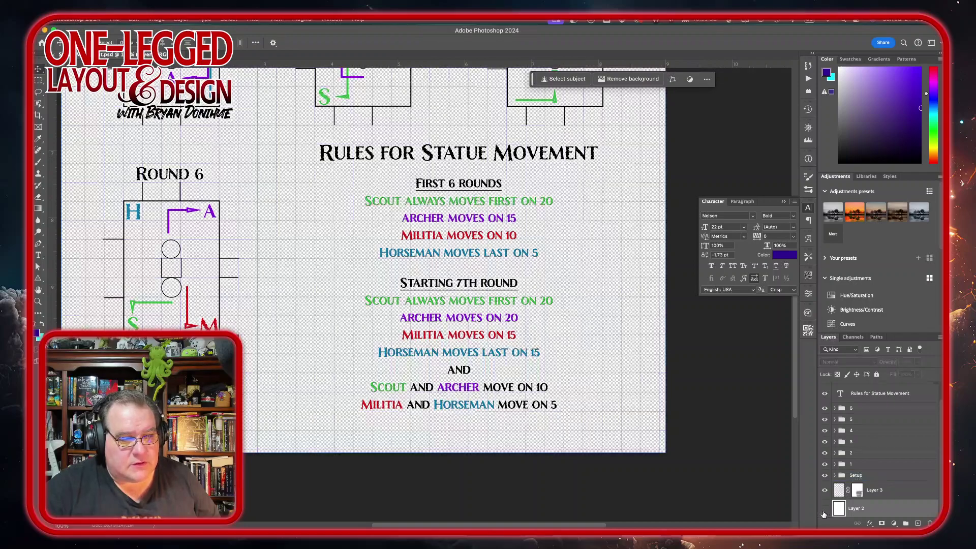
Try to add a new layer above the "1st 6 Rounds copy" group, and undo it.
{"action": "left_click", "coordinate": [872, 477]}
{"action": "scroll", "coordinate": [871, 480], "scroll_direction": "up", "scroll_amount": 1}
{"action": "left_click", "coordinate": [890, 413]}
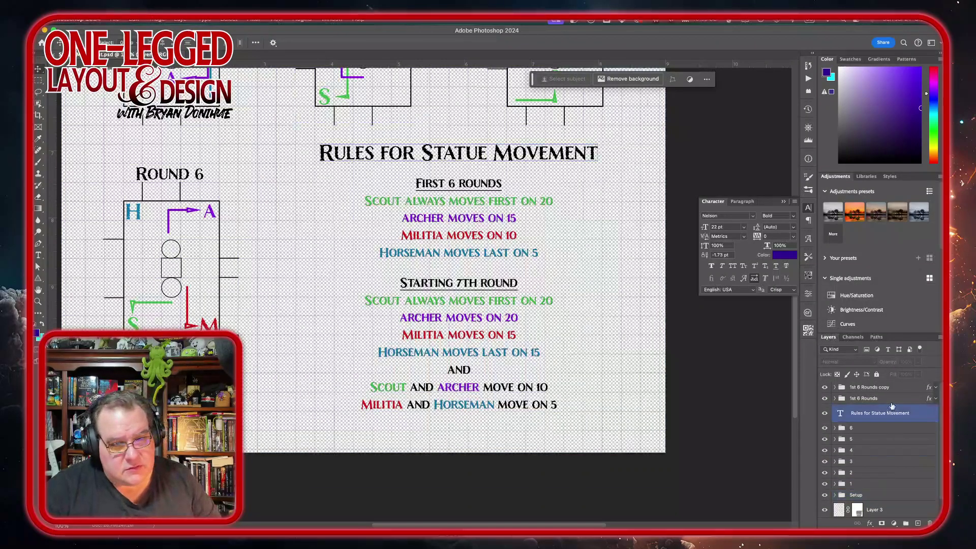
{"action": "left_click", "coordinate": [897, 387]}
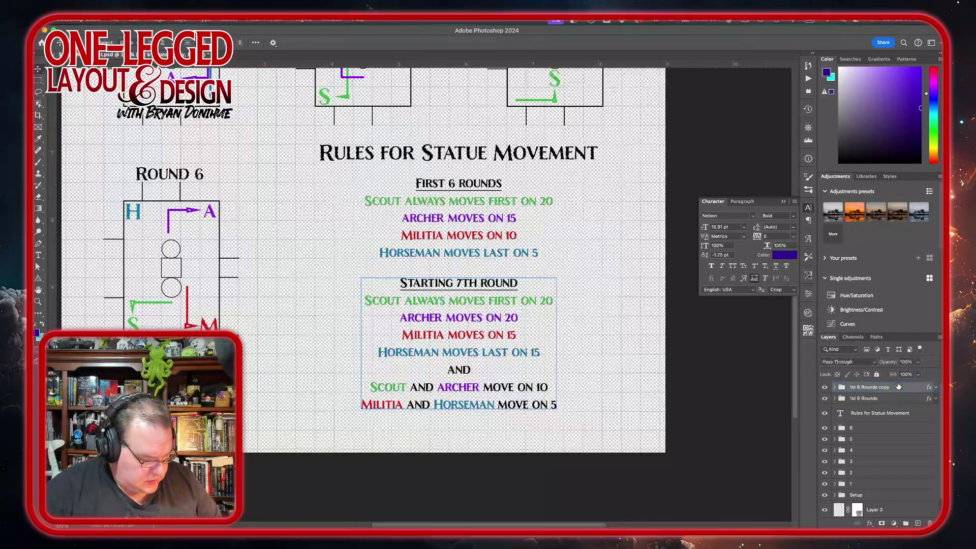
{"action": "key", "text": "super+shift+alt+n"}
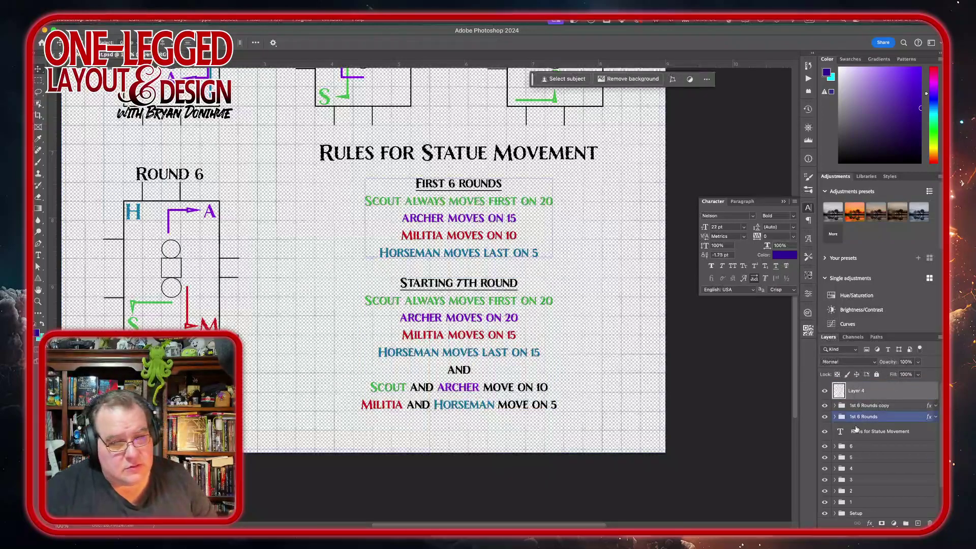
{"action": "left_click", "coordinate": [862, 405]}
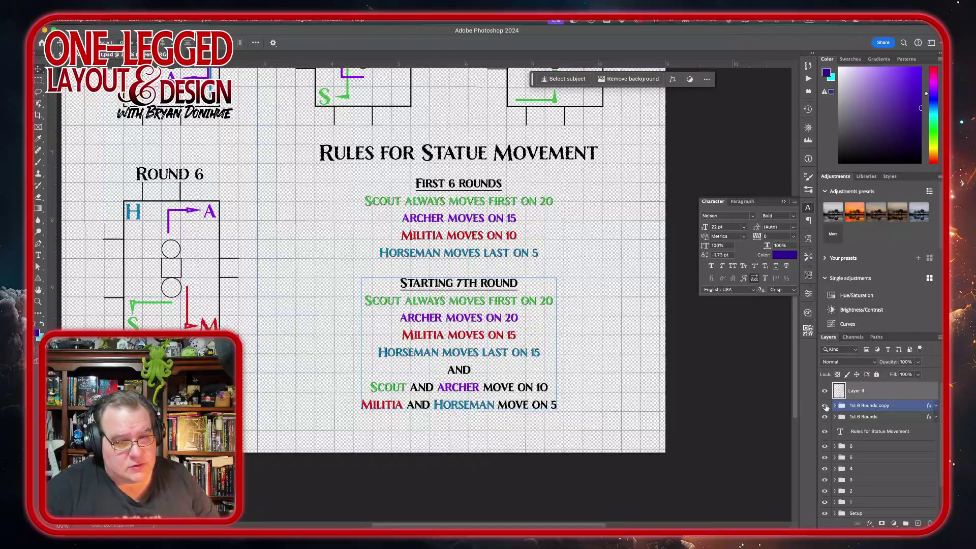
{"action": "key", "text": "super+z"}
{"action": "key", "text": "super+z"}
{"action": "key", "text": "super+z"}
{"action": "key", "text": "super+z"}
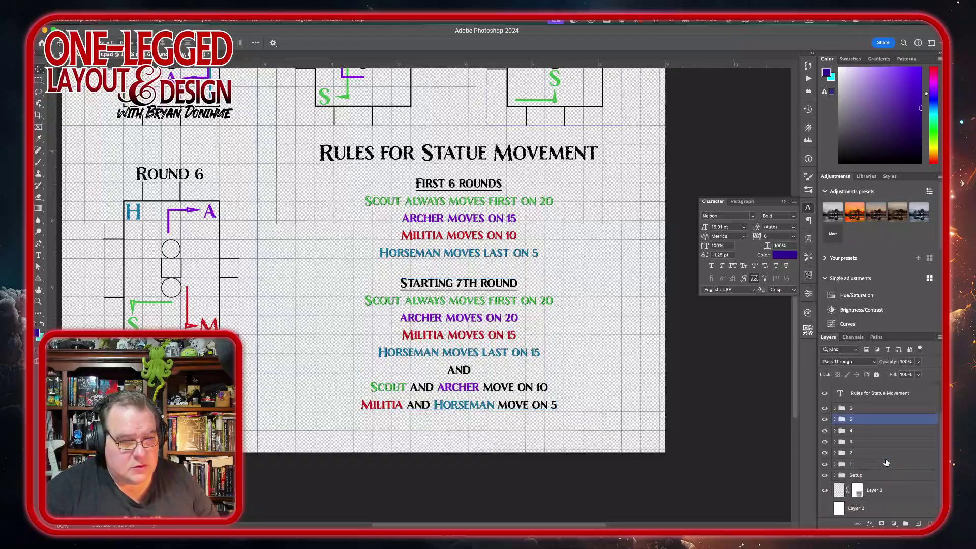
Merge all the visible diagram and text layers into a single layer, keeping the background transparent.
{"action": "left_click", "coordinate": [886, 489]}
{"action": "left_click", "coordinate": [887, 496], "text": "super"}
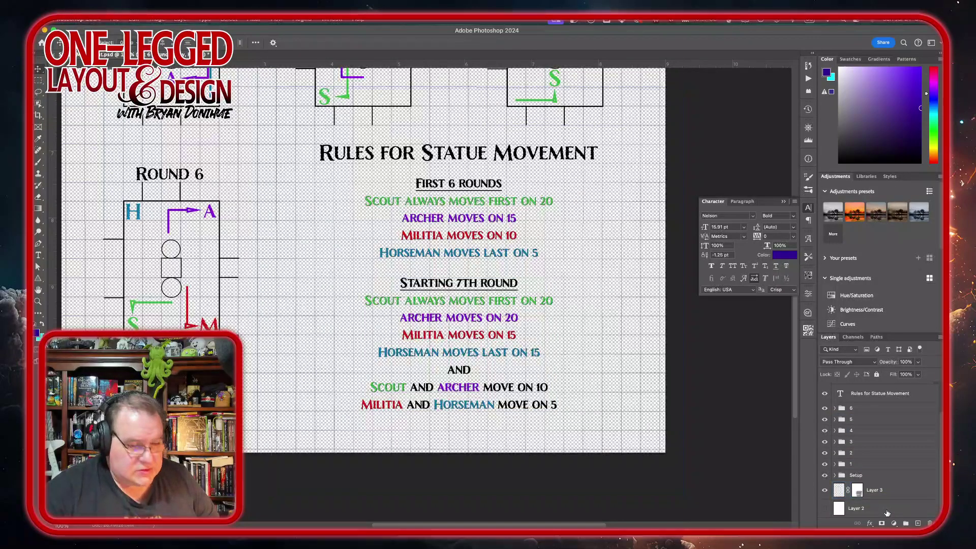
{"action": "key", "text": "super+shift+z"}
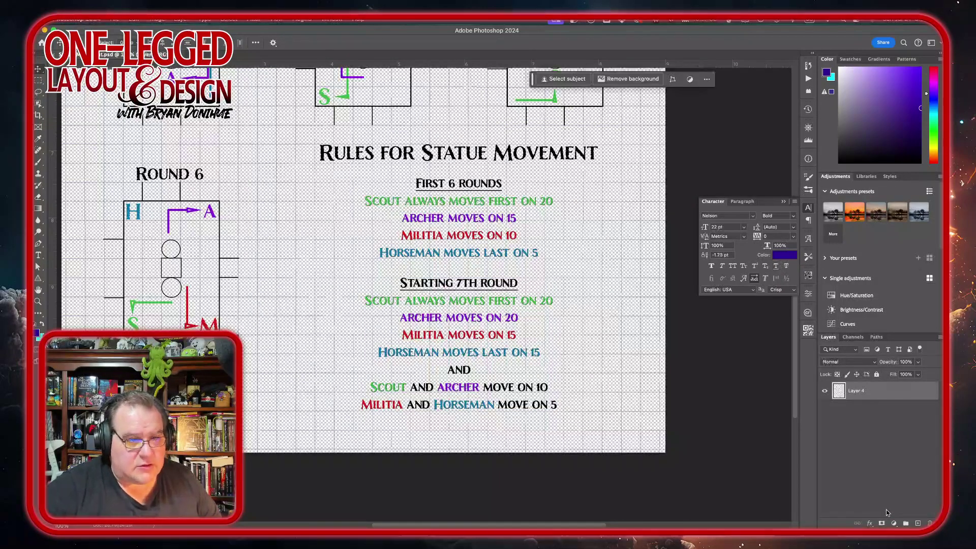
Save the merged document as "Statue Movement-CMYK.psd" in Photoshop format in the 07 To Beseech the Gods folder.
{"action": "scroll", "coordinate": [296, 258], "scroll_direction": "up", "scroll_amount": 10}
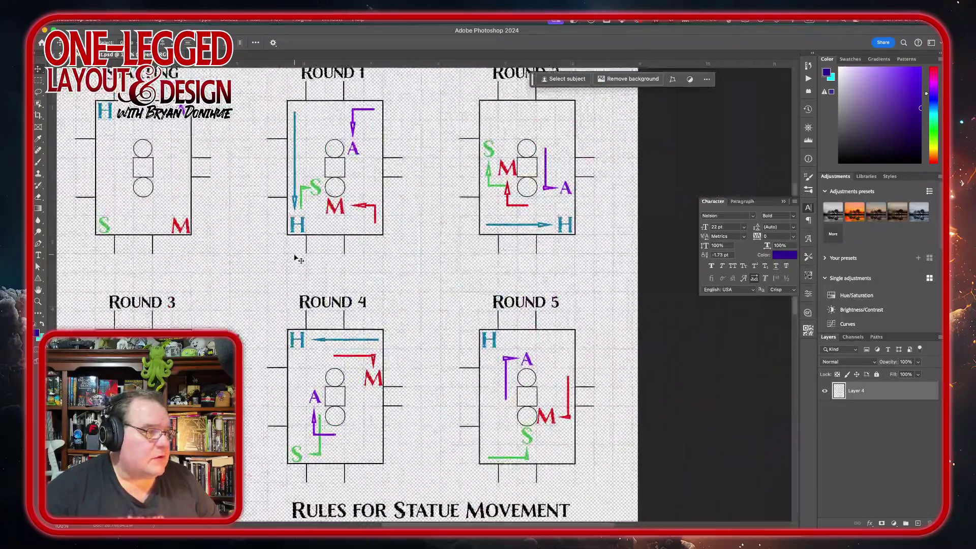
{"action": "scroll", "coordinate": [297, 258], "scroll_direction": "up", "scroll_amount": 5}
{"action": "left_click", "coordinate": [116, 20]}
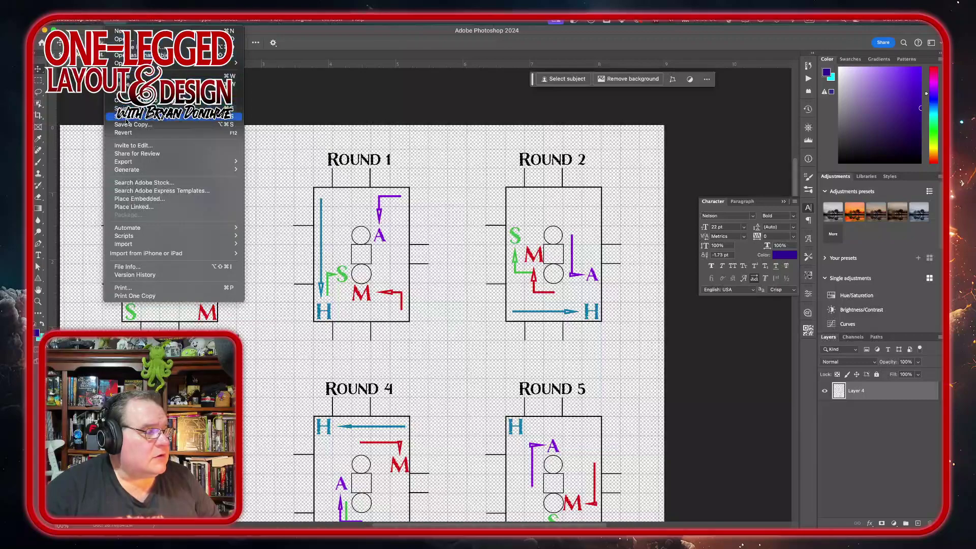
{"action": "left_click", "coordinate": [534, 116]}
{"action": "key", "text": "super+shift+s"}
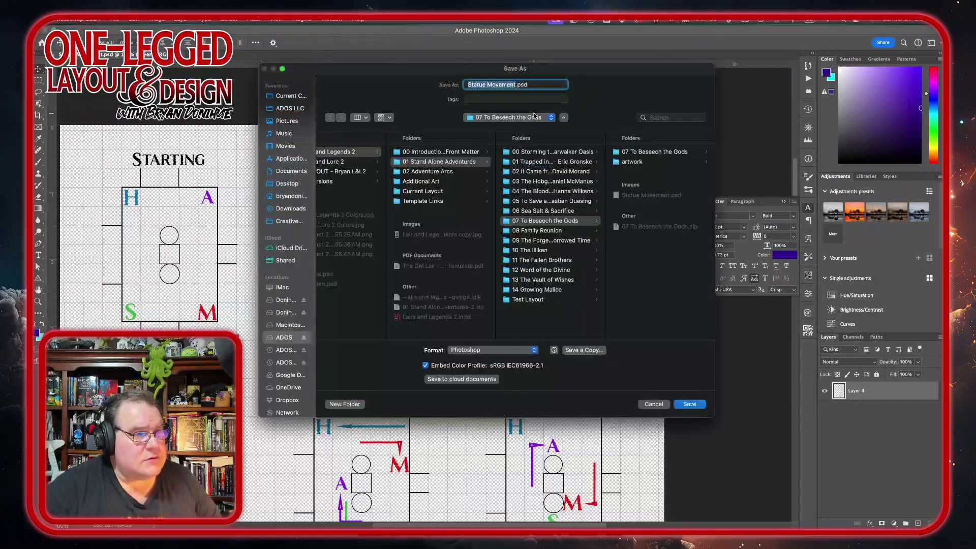
{"action": "left_click", "coordinate": [515, 85]}
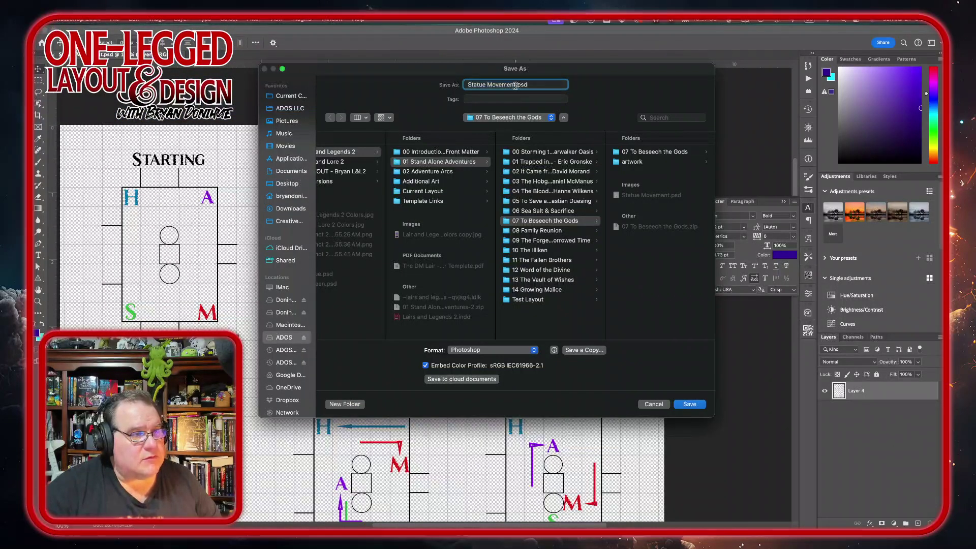
{"action": "type", "text": "-"}
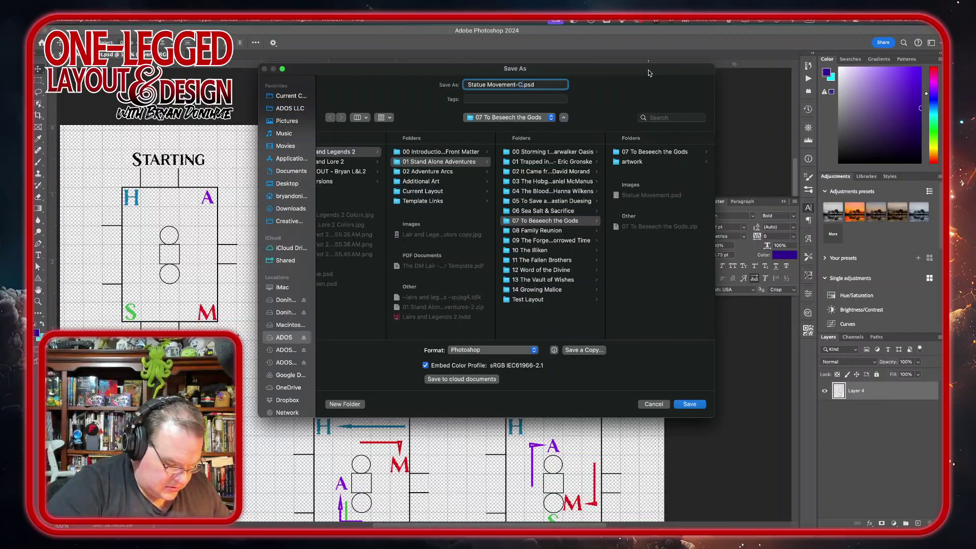
{"action": "type", "text": "CMYK"}
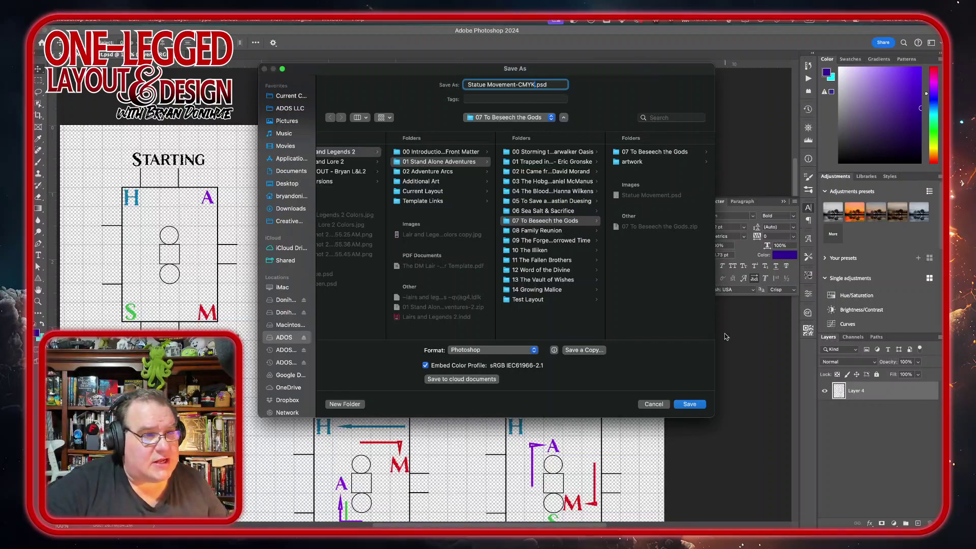
{"action": "left_click", "coordinate": [692, 404]}
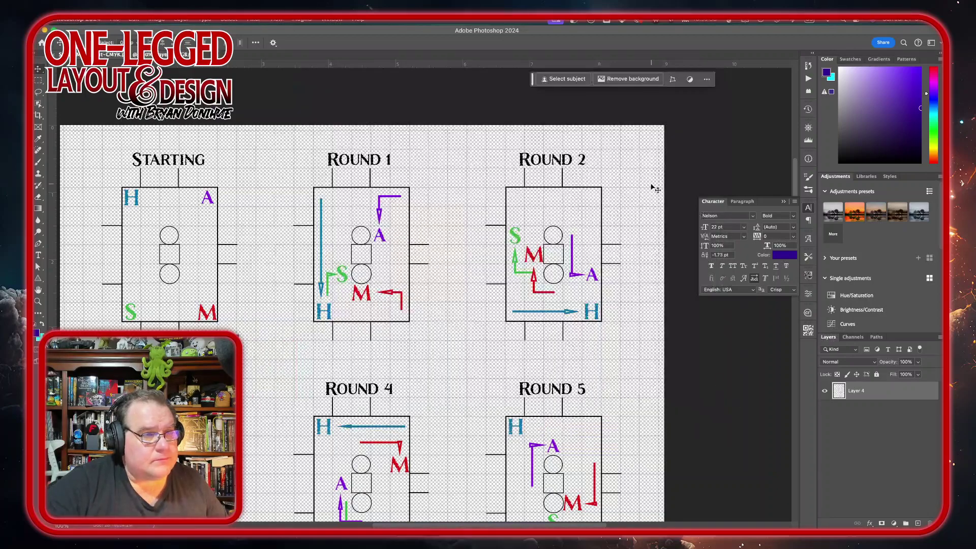
Convert the document to the Coated FOGRA27 (ISO 12647-2:2004) colour profile with relative colorimetric intent and black point compensation.
{"action": "left_click", "coordinate": [136, 20]}
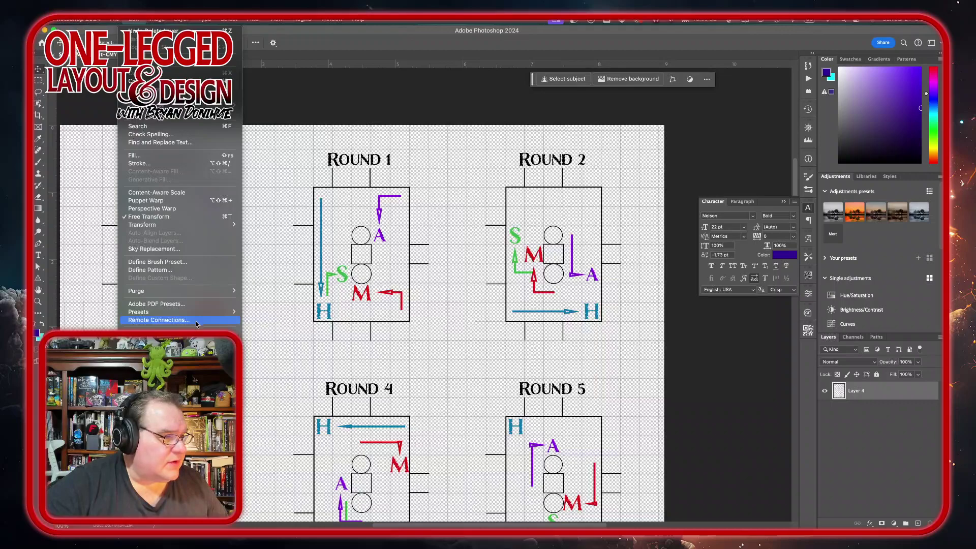
{"action": "left_click", "coordinate": [162, 349]}
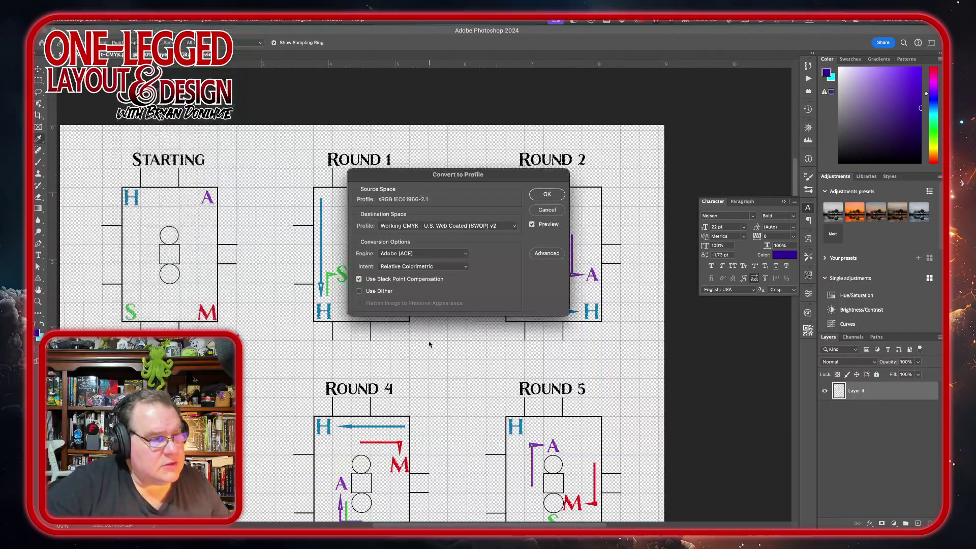
{"action": "left_click", "coordinate": [514, 226]}
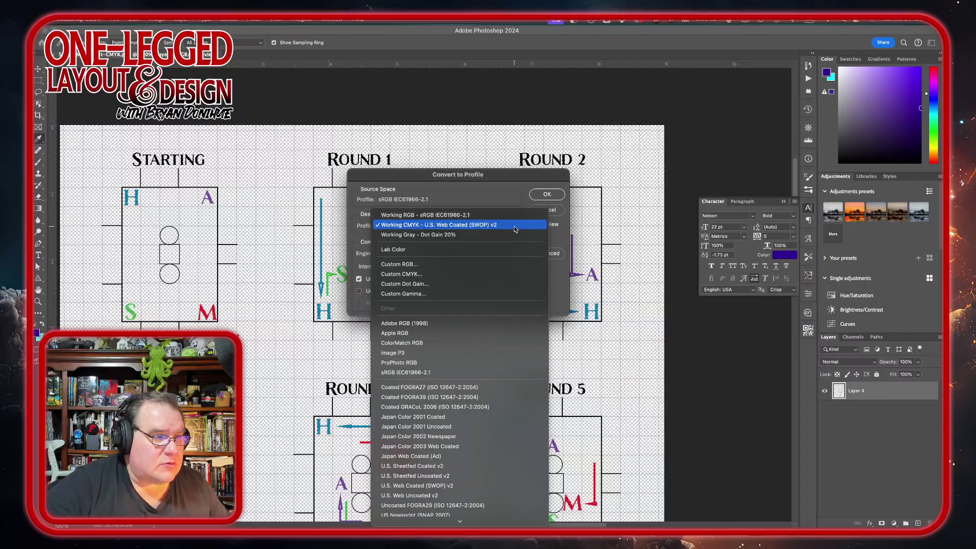
{"action": "left_click", "coordinate": [437, 385]}
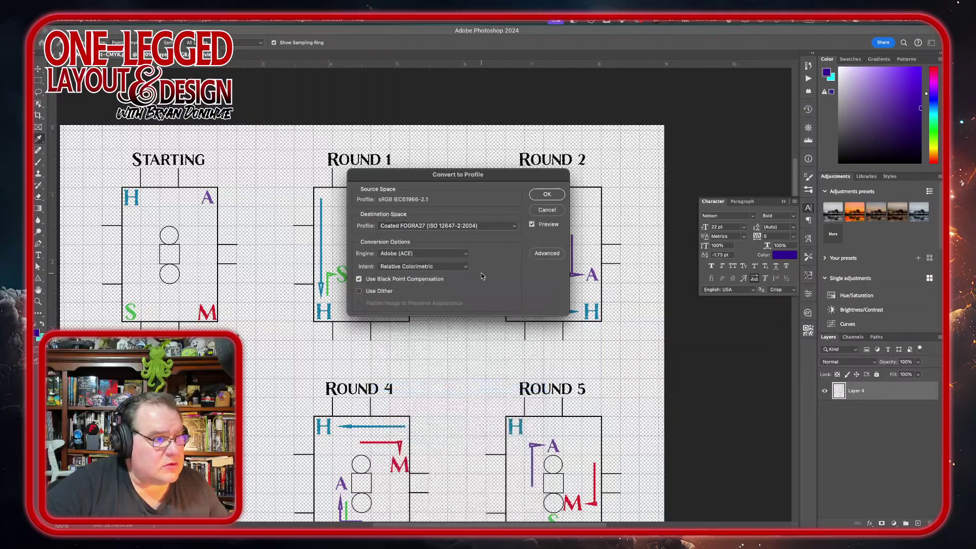
{"action": "left_click", "coordinate": [547, 194]}
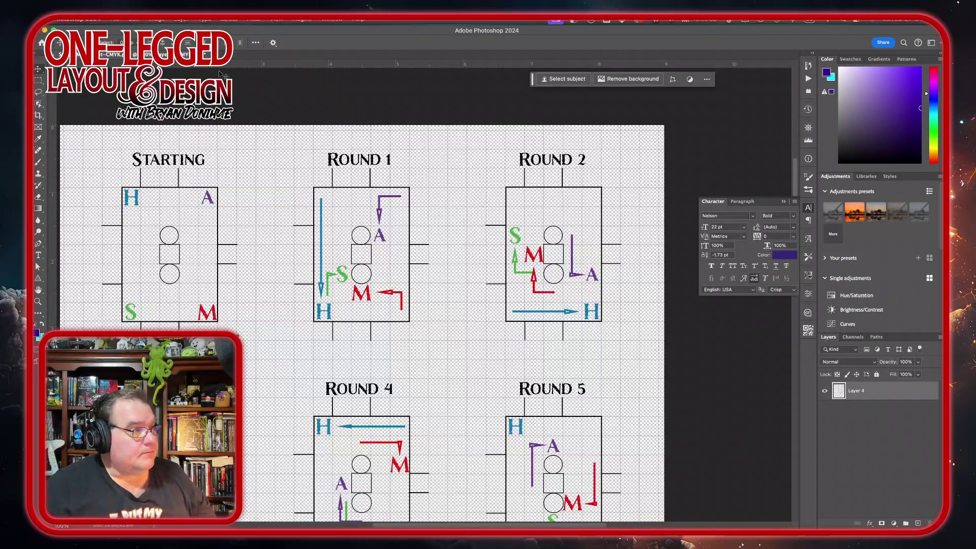
Examine the colours of the round diagrams and the statue movement rules after the CMYK conversion.
{"action": "left_click", "coordinate": [115, 21]}
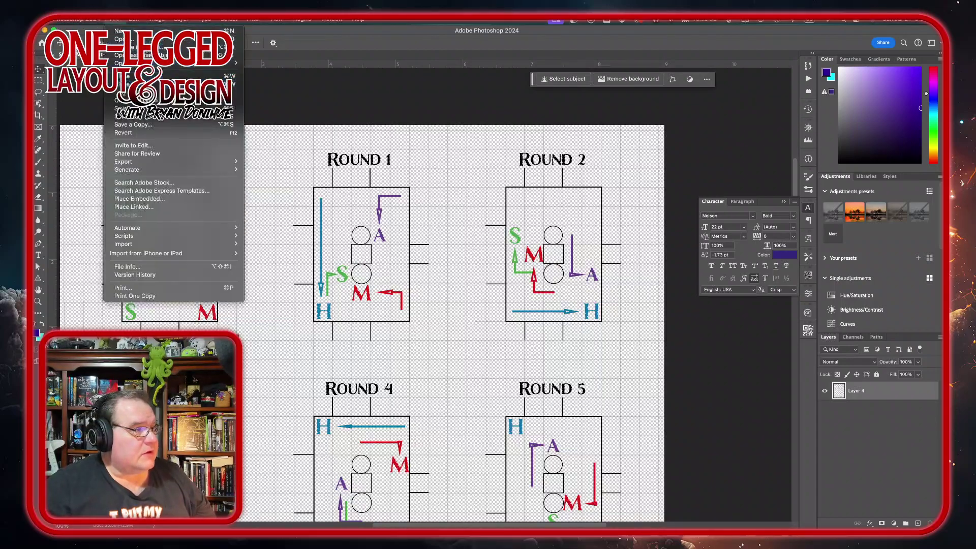
{"action": "left_click", "coordinate": [450, 183]}
{"action": "scroll", "coordinate": [412, 269], "scroll_direction": "left", "scroll_amount": 3}
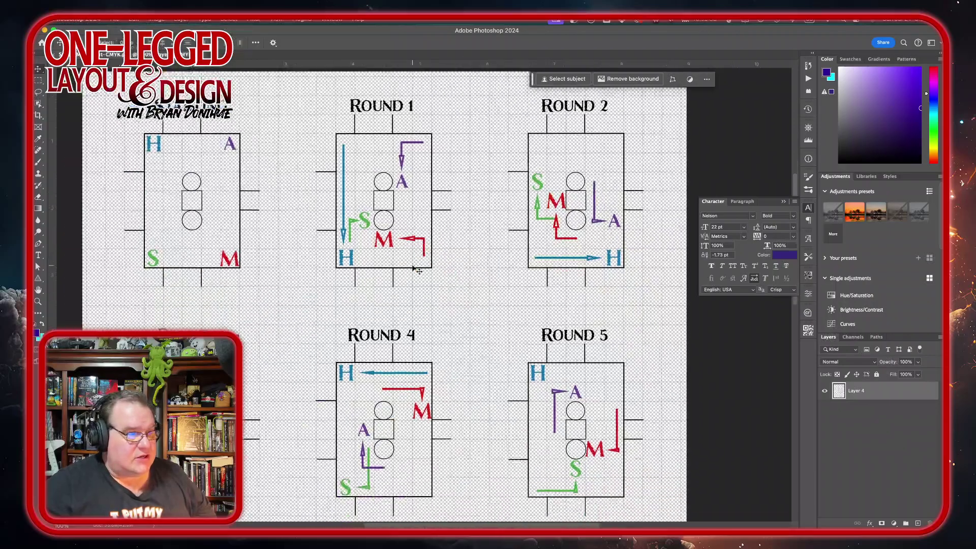
{"action": "scroll", "coordinate": [413, 270], "scroll_direction": "down", "scroll_amount": 10}
{"action": "scroll", "coordinate": [413, 269], "scroll_direction": "up", "scroll_amount": 10}
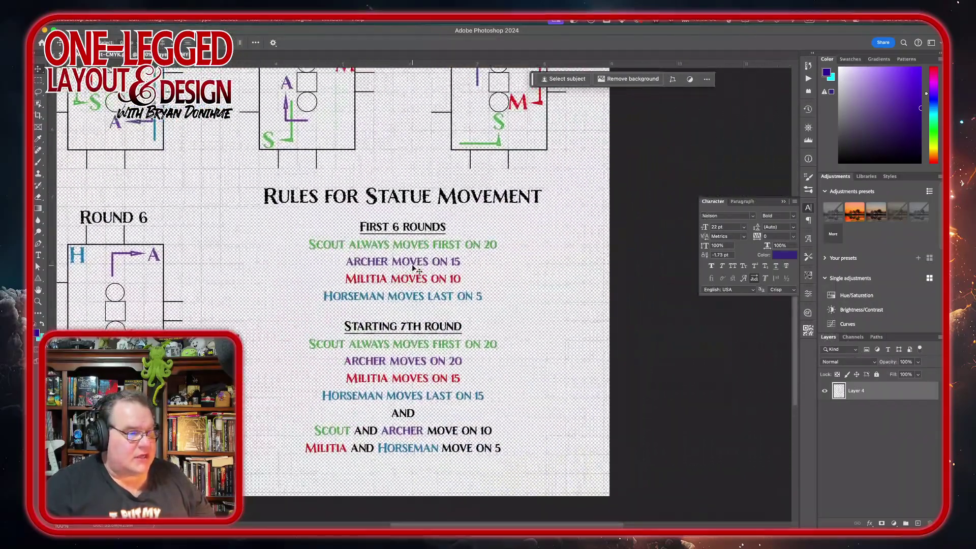
{"action": "scroll", "coordinate": [413, 270], "scroll_direction": "right", "scroll_amount": 2}
{"action": "scroll", "coordinate": [413, 269], "scroll_direction": "down", "scroll_amount": 8}
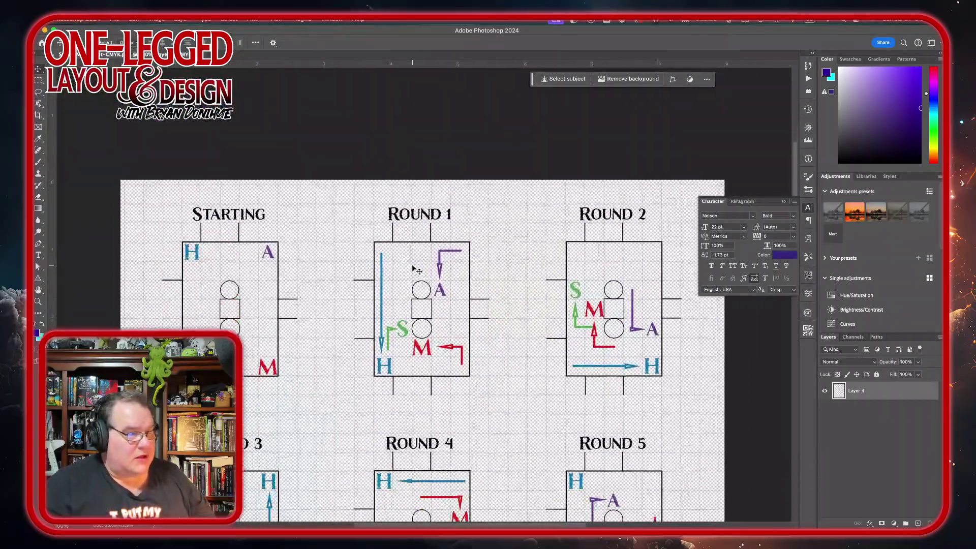
{"action": "scroll", "coordinate": [413, 269], "scroll_direction": "down", "scroll_amount": 1}
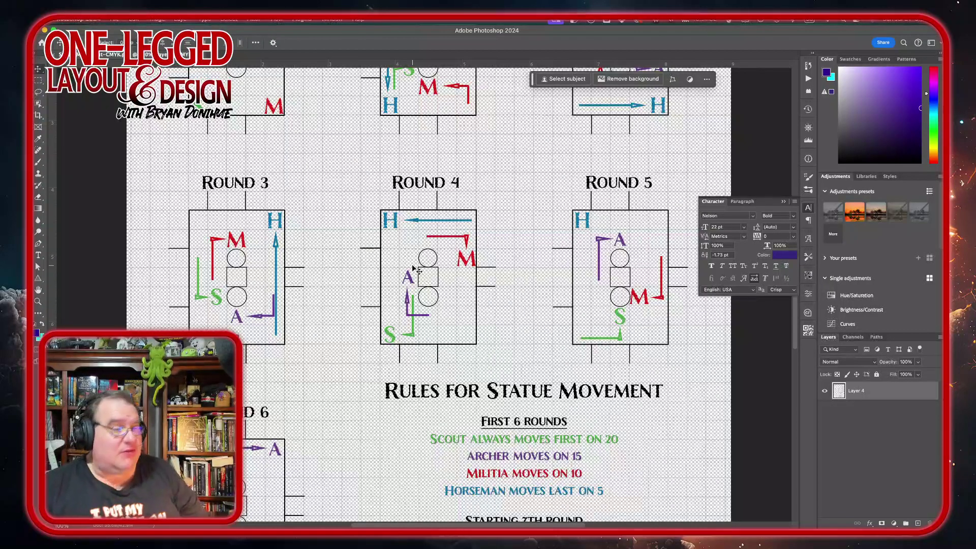
{"action": "scroll", "coordinate": [238, 203], "scroll_direction": "up", "scroll_amount": 5}
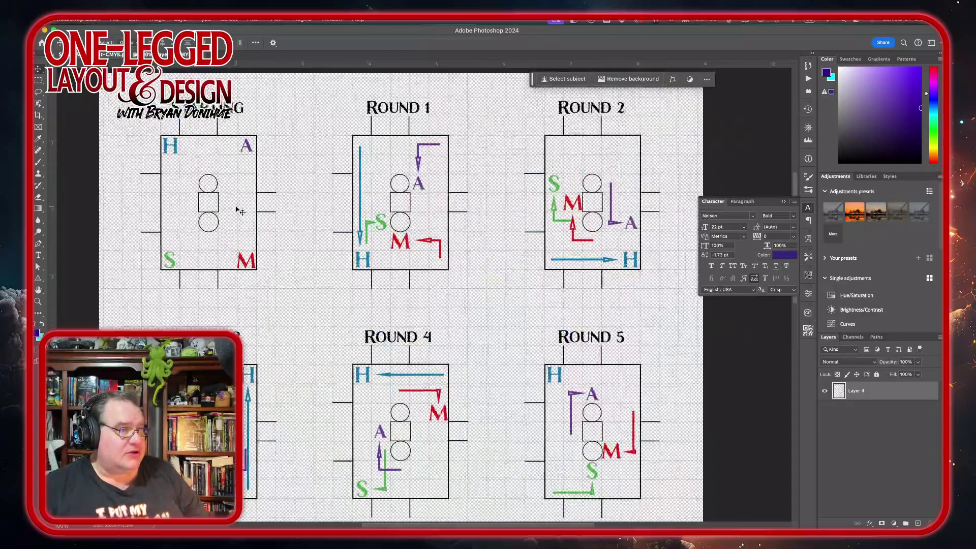
{"action": "scroll", "coordinate": [239, 211], "scroll_direction": "down", "scroll_amount": 3}
{"action": "scroll", "coordinate": [239, 211], "scroll_direction": "left", "scroll_amount": 2}
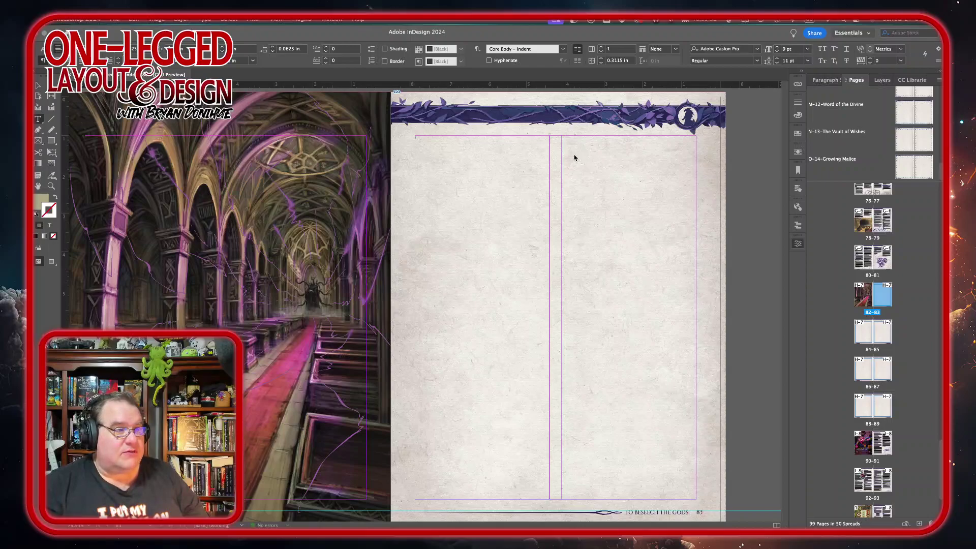
Switch to InDesign and start a WordsFlow placement in the empty two-column text frame on page 83.
{"action": "scroll", "coordinate": [550, 219], "scroll_direction": "up", "scroll_amount": 10}
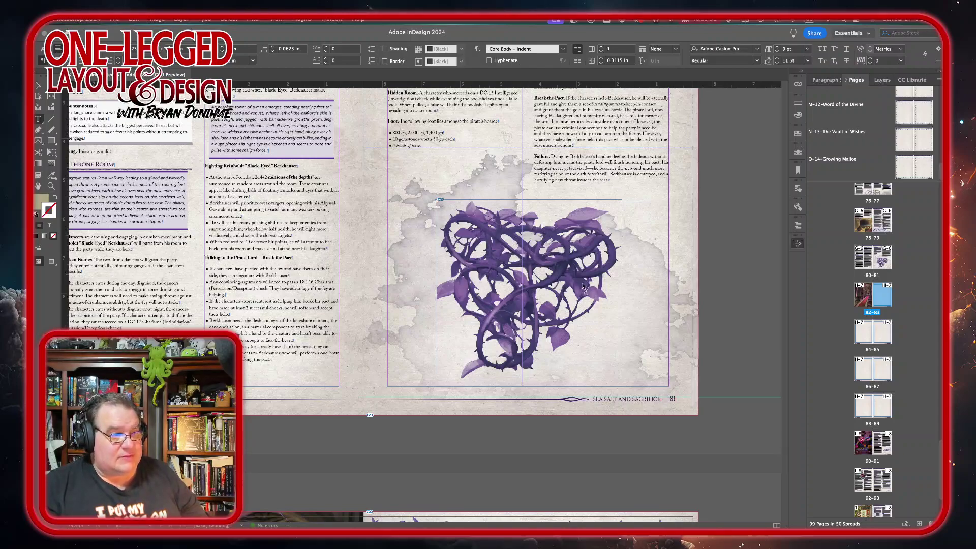
{"action": "scroll", "coordinate": [597, 273], "scroll_direction": "down", "scroll_amount": 1}
{"action": "scroll", "coordinate": [598, 272], "scroll_direction": "down", "scroll_amount": 10}
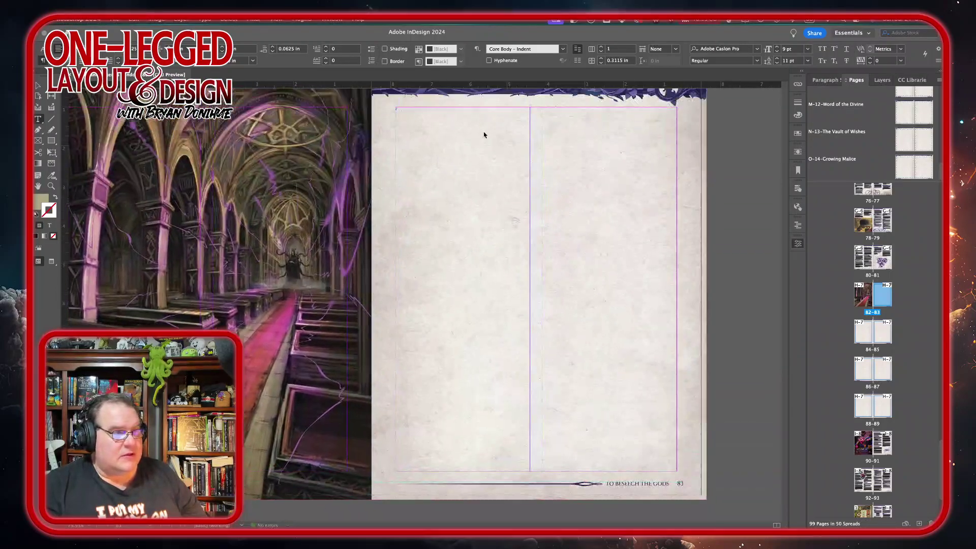
{"action": "left_click", "coordinate": [415, 110]}
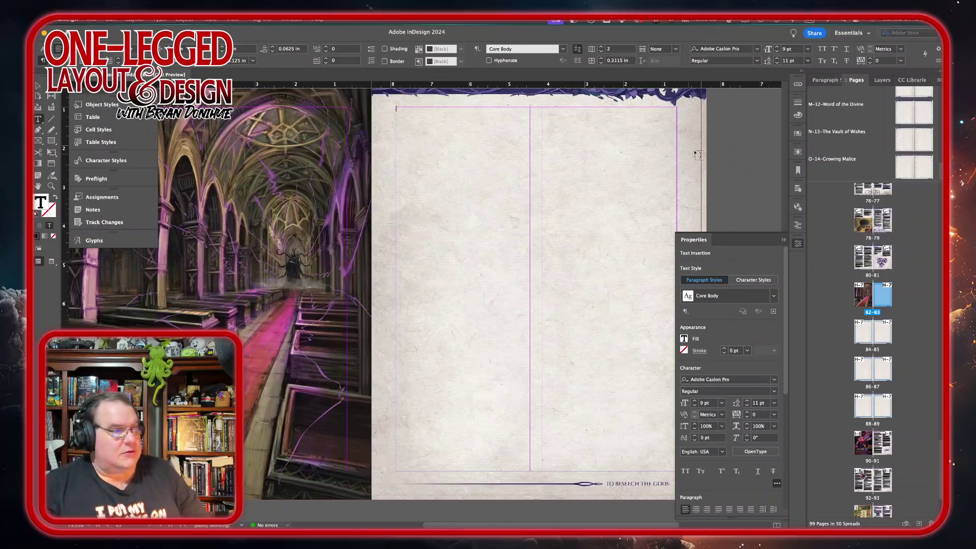
{"action": "left_click", "coordinate": [92, 22]}
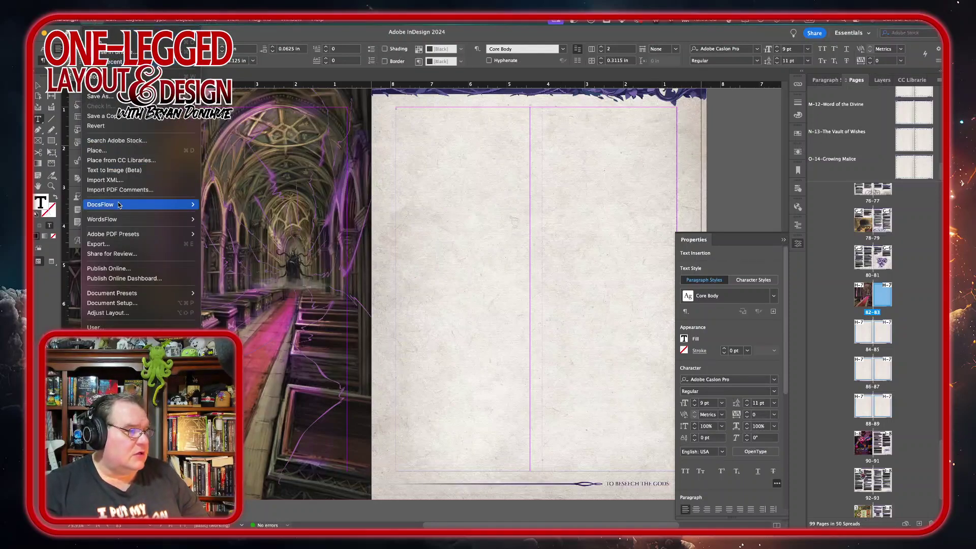
{"action": "mouse_move", "coordinate": [173, 219]}
{"action": "left_click", "coordinate": [229, 221]}
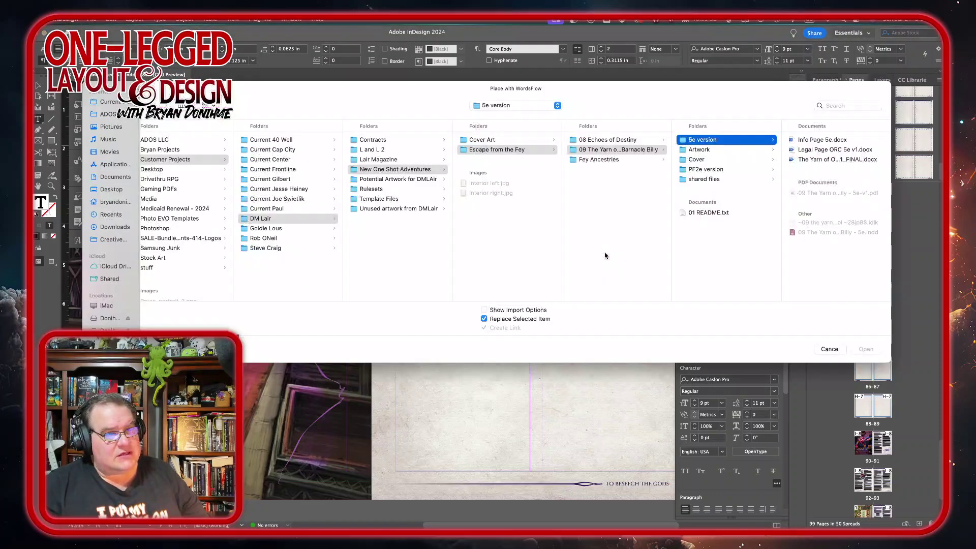
Browse within DM Lair to L and L 2/01 Lairs and Legends 2/01 Stand Alone Adventures/07 To Beseech the Gods.
{"action": "left_click", "coordinate": [836, 161]}
{"action": "scroll", "coordinate": [512, 235], "scroll_direction": "left", "scroll_amount": 2}
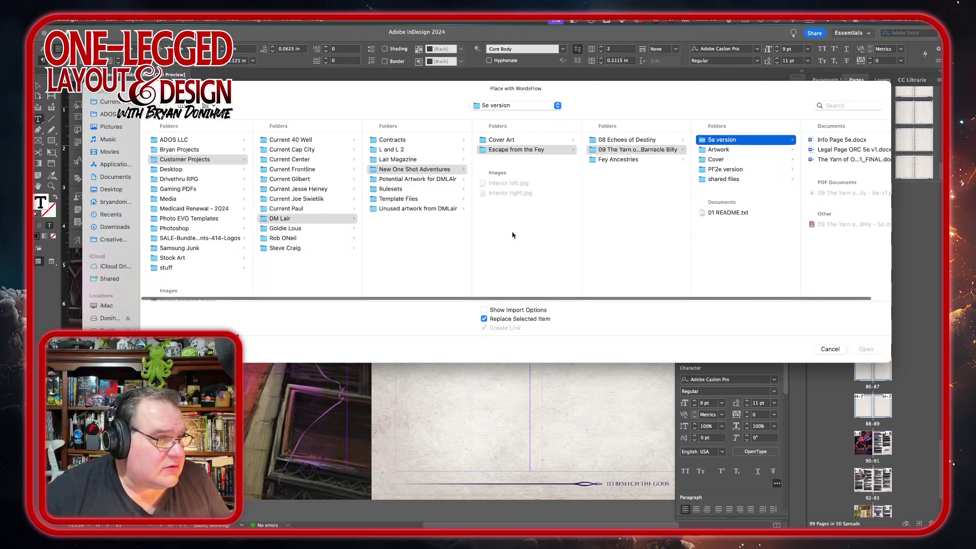
{"action": "left_click", "coordinate": [400, 158]}
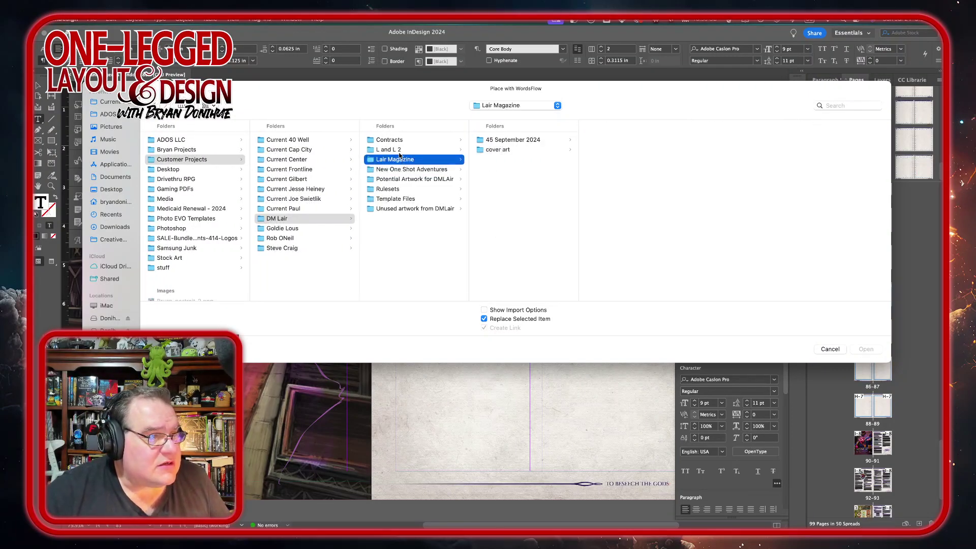
{"action": "left_click", "coordinate": [399, 150]}
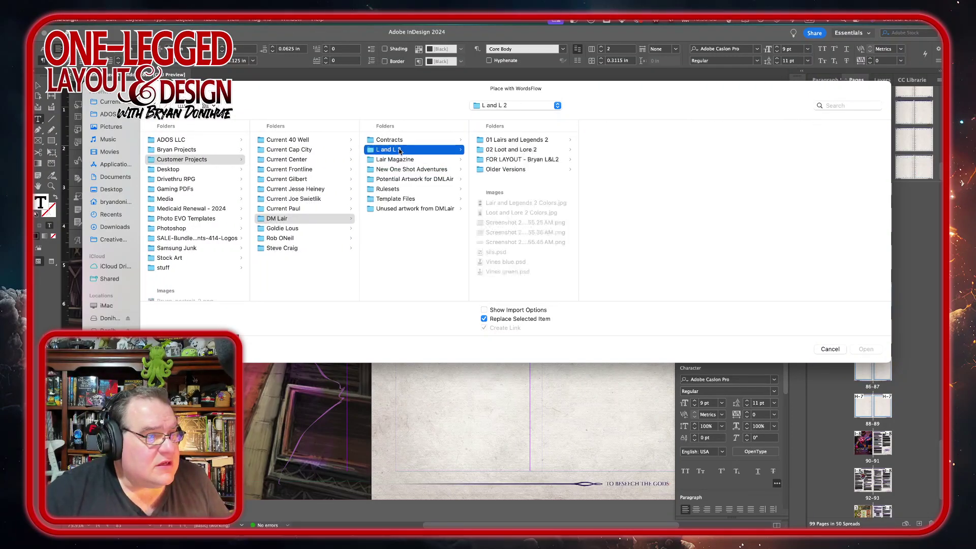
{"action": "left_click", "coordinate": [504, 161]}
{"action": "left_click", "coordinate": [507, 140]}
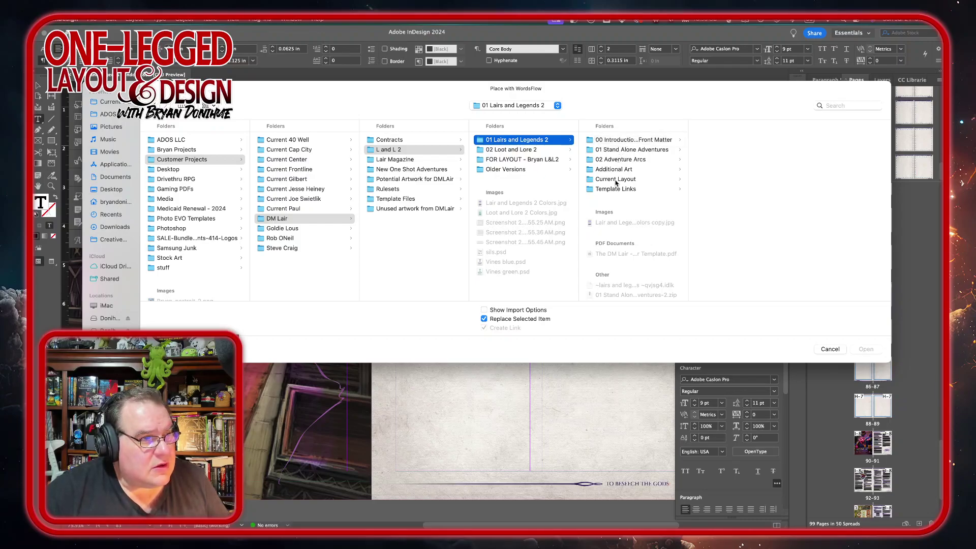
{"action": "left_click", "coordinate": [621, 149]}
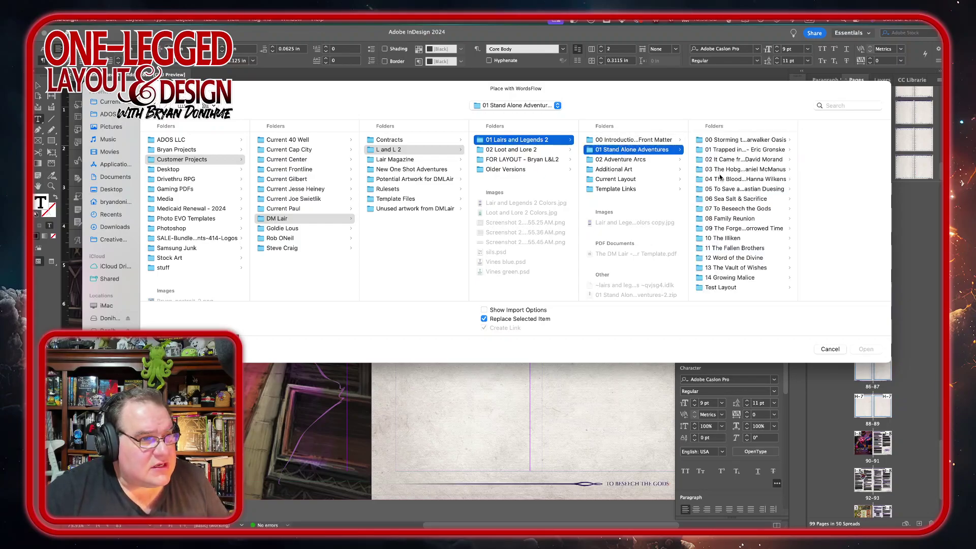
{"action": "left_click", "coordinate": [718, 211]}
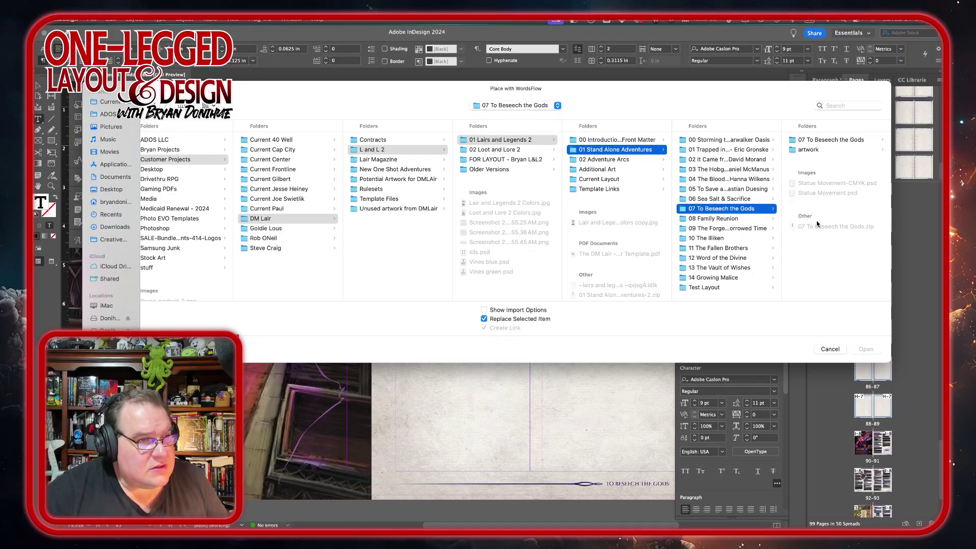
Import "To Beseech the Gods v1_KS FINAL.docx" from the inner 07 To Beseech the Gods folder.
{"action": "left_click", "coordinate": [825, 140]}
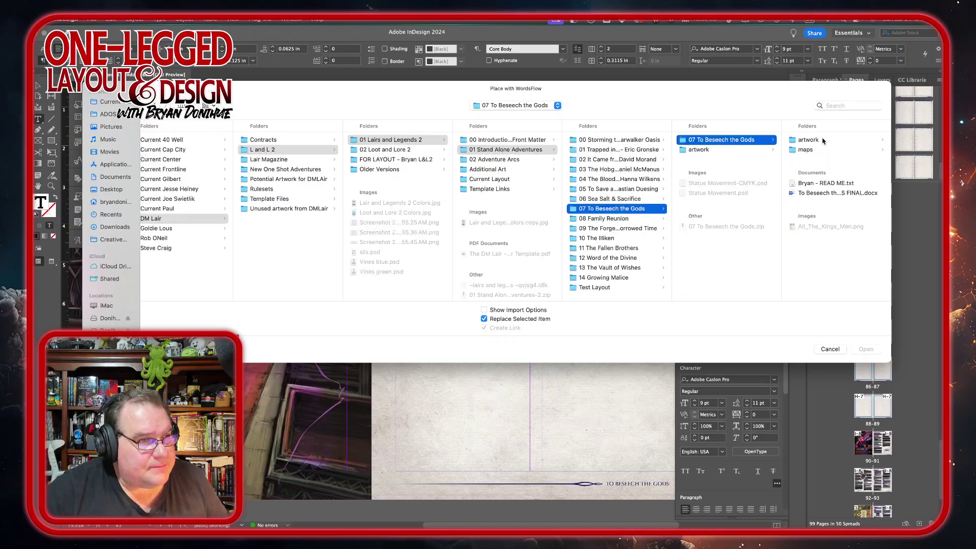
{"action": "left_click", "coordinate": [824, 193]}
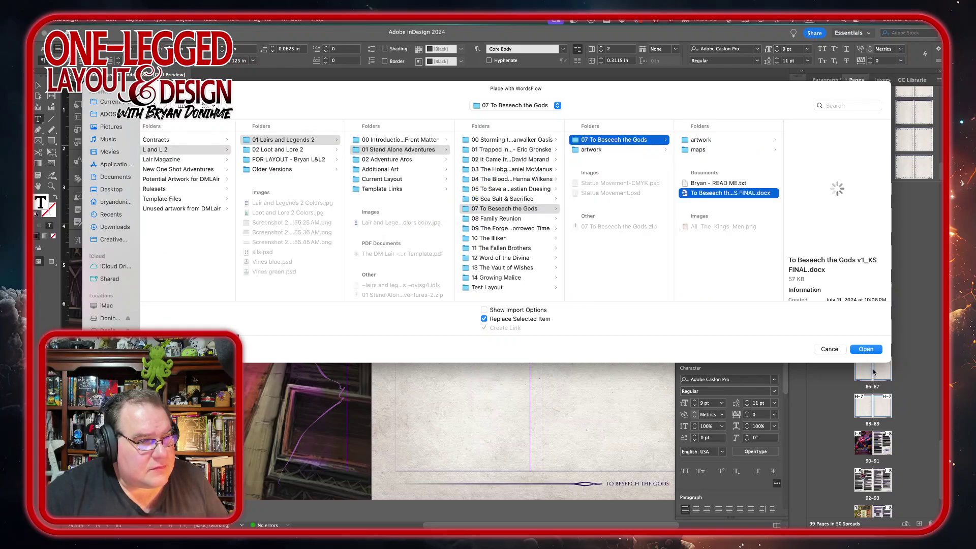
{"action": "left_click", "coordinate": [865, 350]}
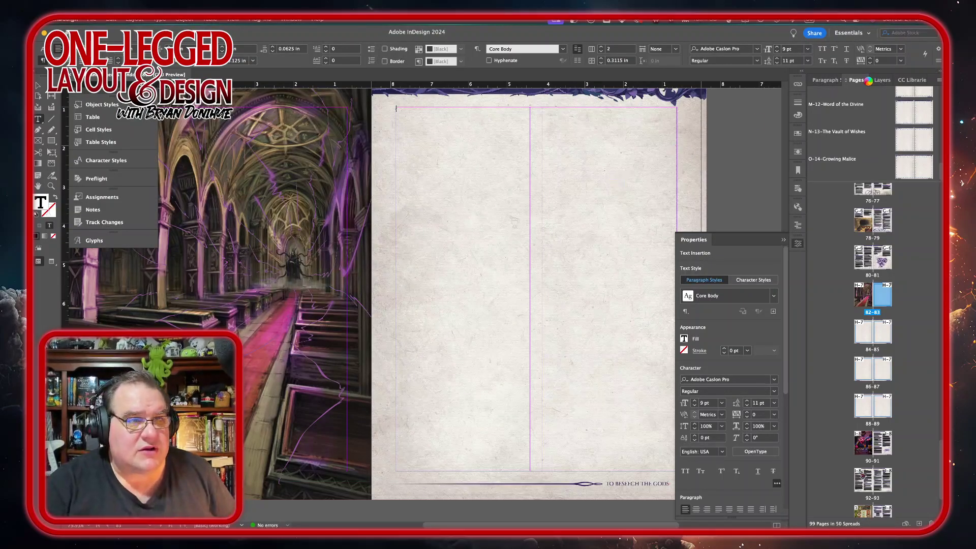
Apply the Header 0 paragraph style to the "To Beseech the Gods" title on page 83.
{"action": "left_click", "coordinate": [825, 80]}
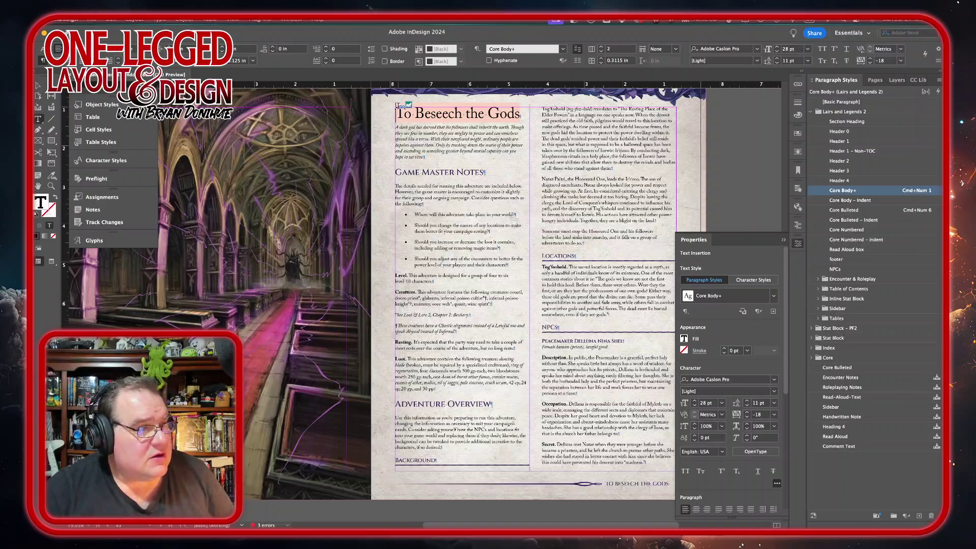
{"action": "left_click_drag", "start_coordinate": [396, 110], "coordinate": [525, 112]}
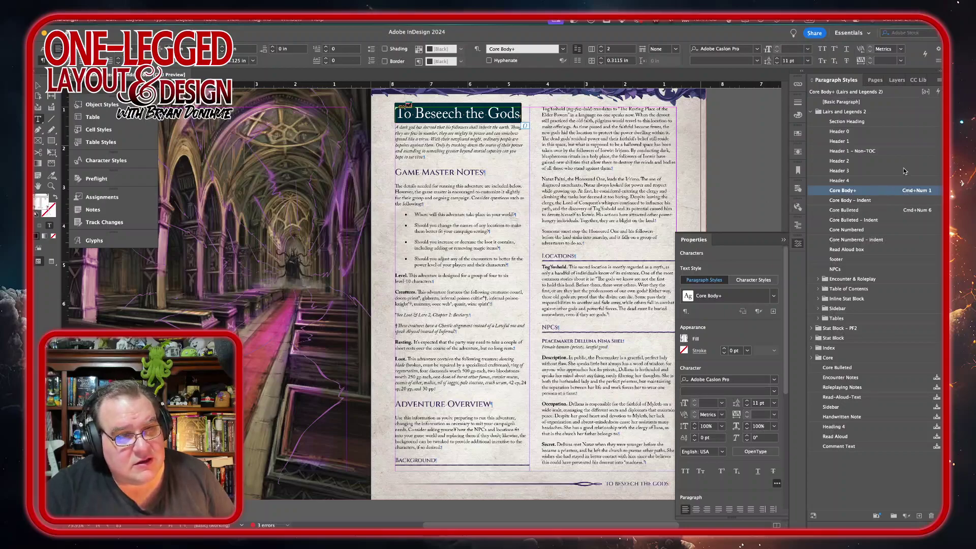
{"action": "left_click", "coordinate": [859, 142]}
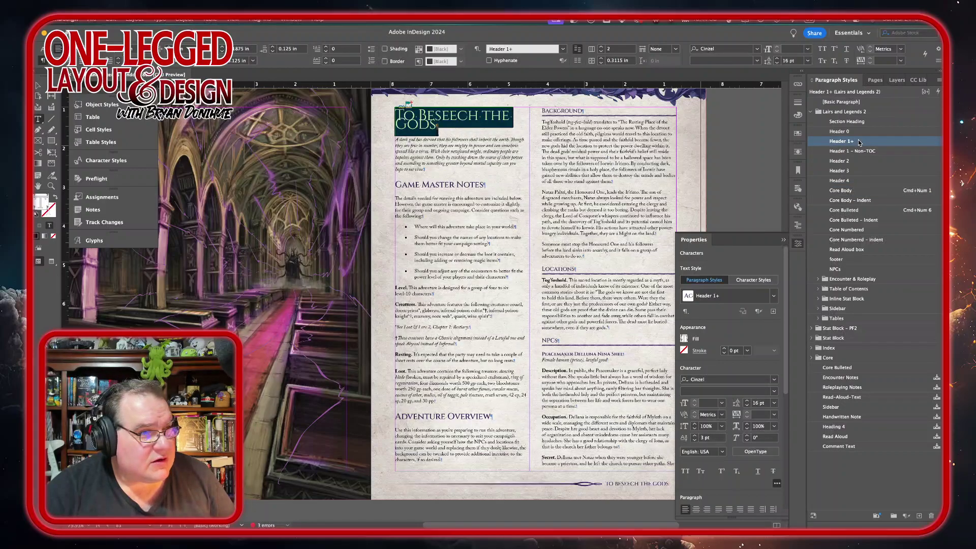
{"action": "left_click", "coordinate": [859, 133]}
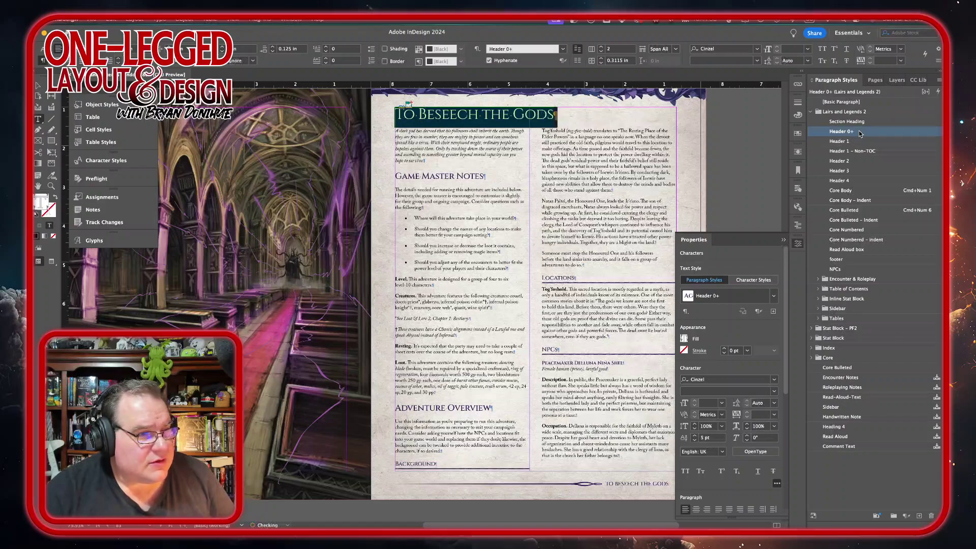
Check which paragraph style the "Sea Salt and Sacrifice" title uses in the earlier adventure.
{"action": "scroll", "coordinate": [513, 287], "scroll_direction": "down", "scroll_amount": 15}
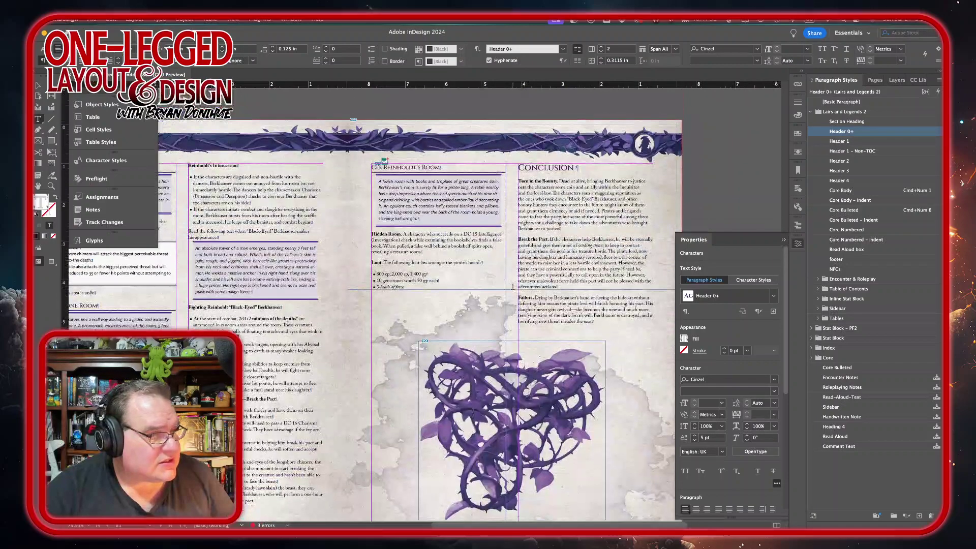
{"action": "scroll", "coordinate": [494, 256], "scroll_direction": "up", "scroll_amount": 15}
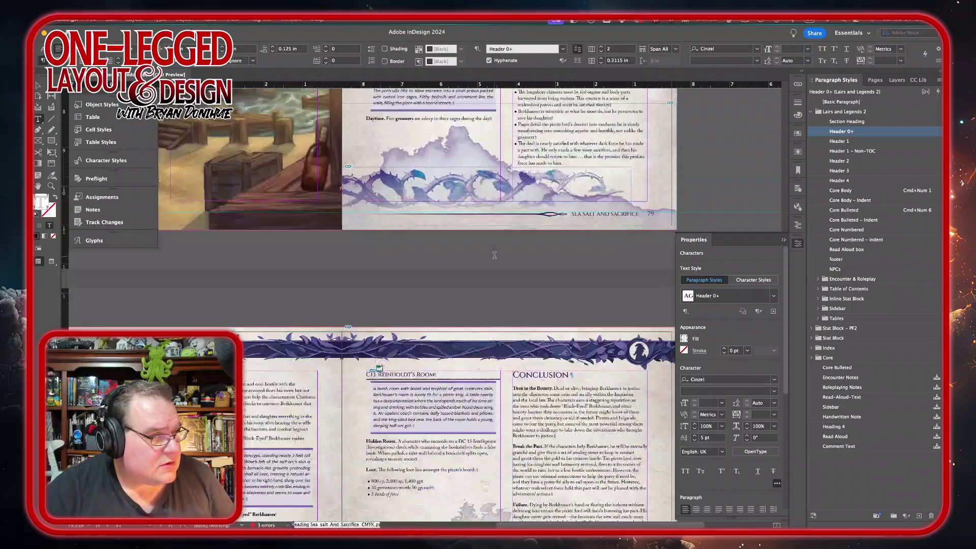
{"action": "scroll", "coordinate": [494, 255], "scroll_direction": "up", "scroll_amount": 15}
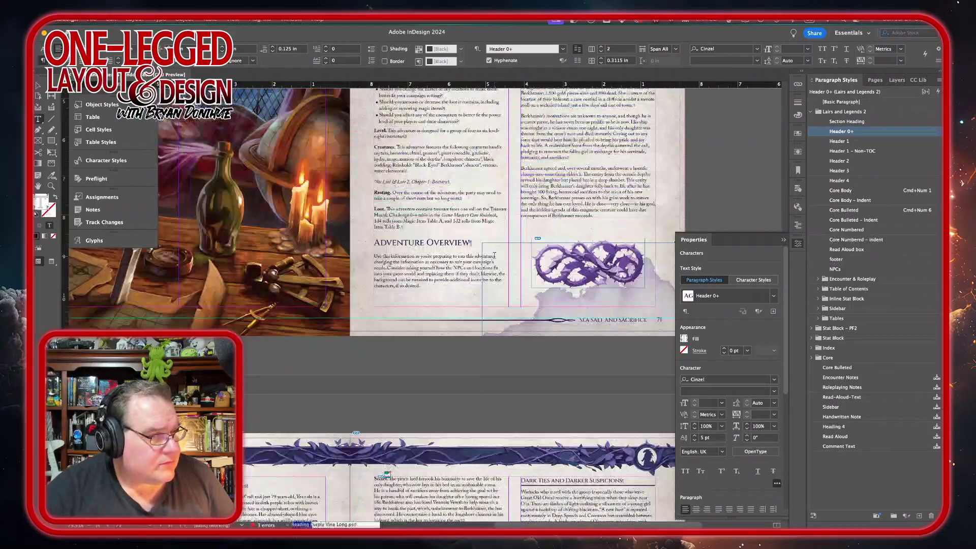
{"action": "scroll", "coordinate": [494, 255], "scroll_direction": "up", "scroll_amount": 15}
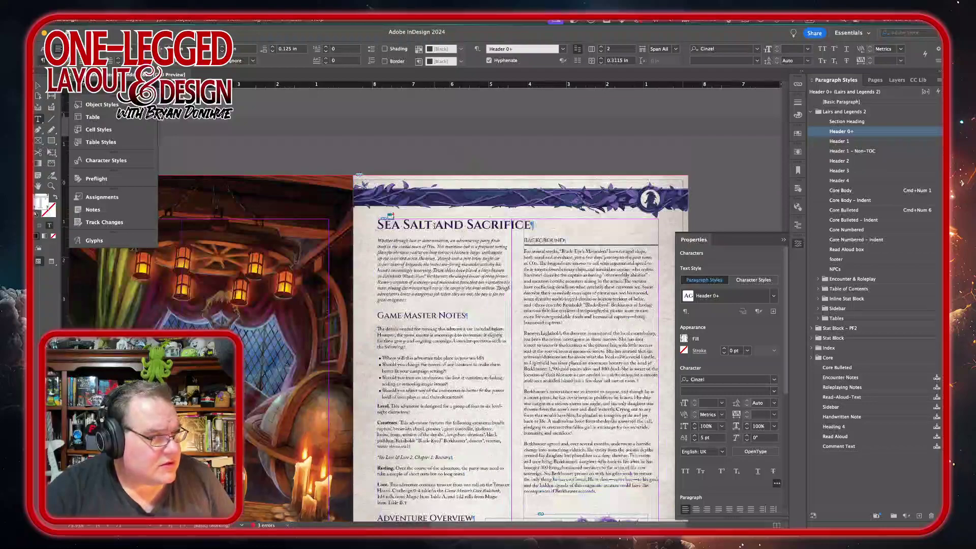
{"action": "left_click", "coordinate": [444, 225]}
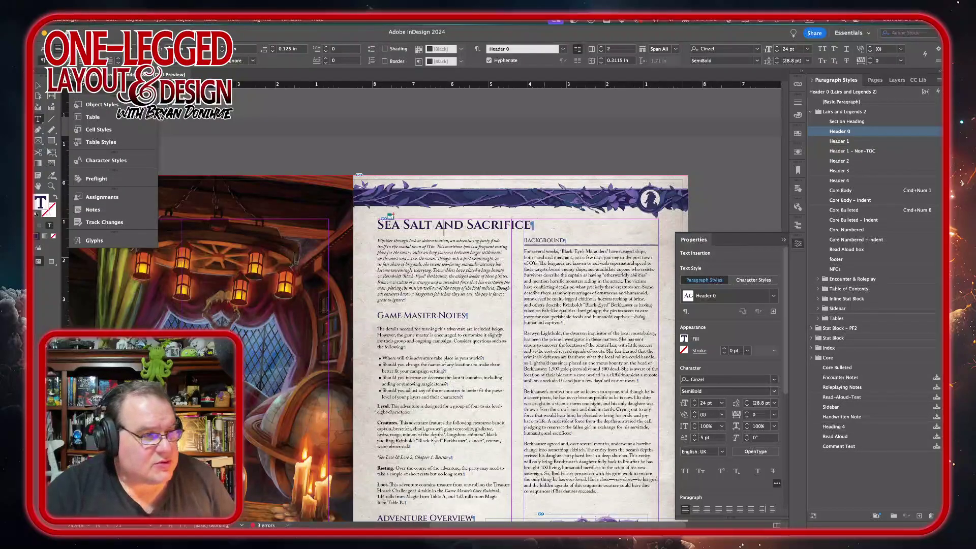
Reapply Header 0 to the "To Beseech the Gods" title and clear its local formatting overrides.
{"action": "scroll", "coordinate": [499, 333], "scroll_direction": "down", "scroll_amount": 15}
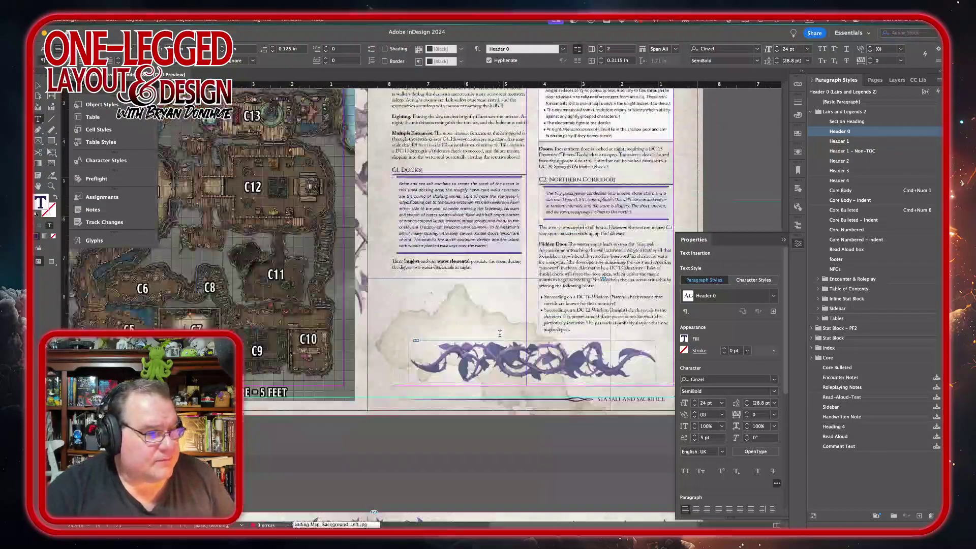
{"action": "scroll", "coordinate": [500, 334], "scroll_direction": "down", "scroll_amount": 15}
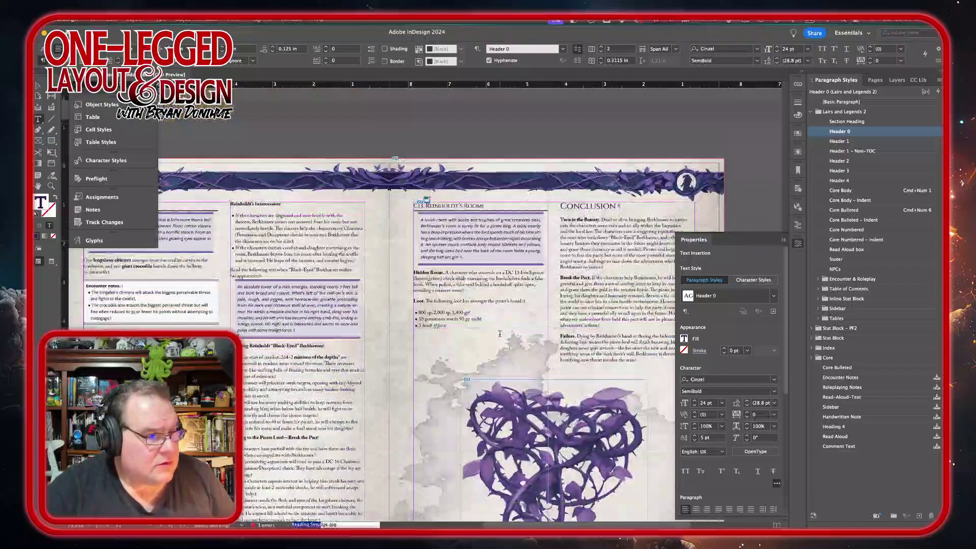
{"action": "scroll", "coordinate": [499, 333], "scroll_direction": "down", "scroll_amount": 15}
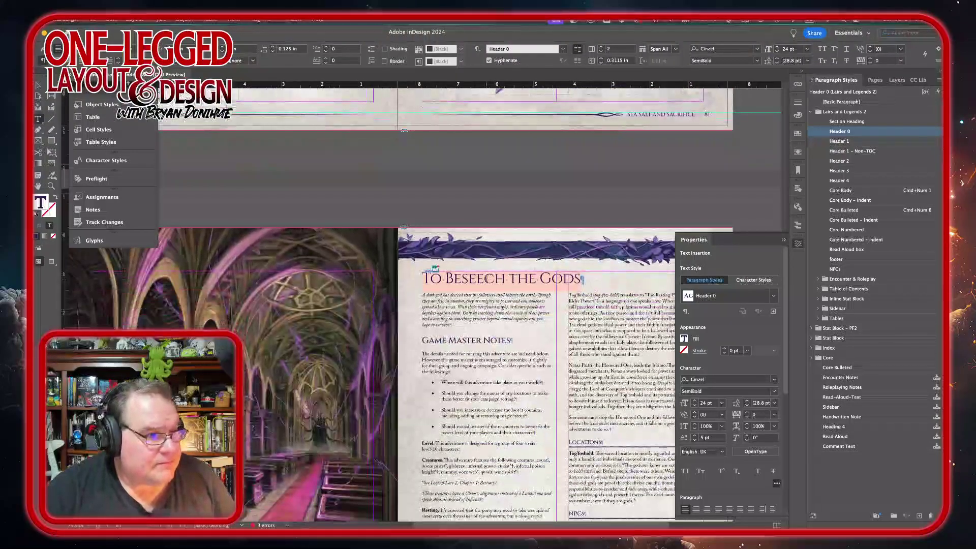
{"action": "triple_click", "coordinate": [487, 278]}
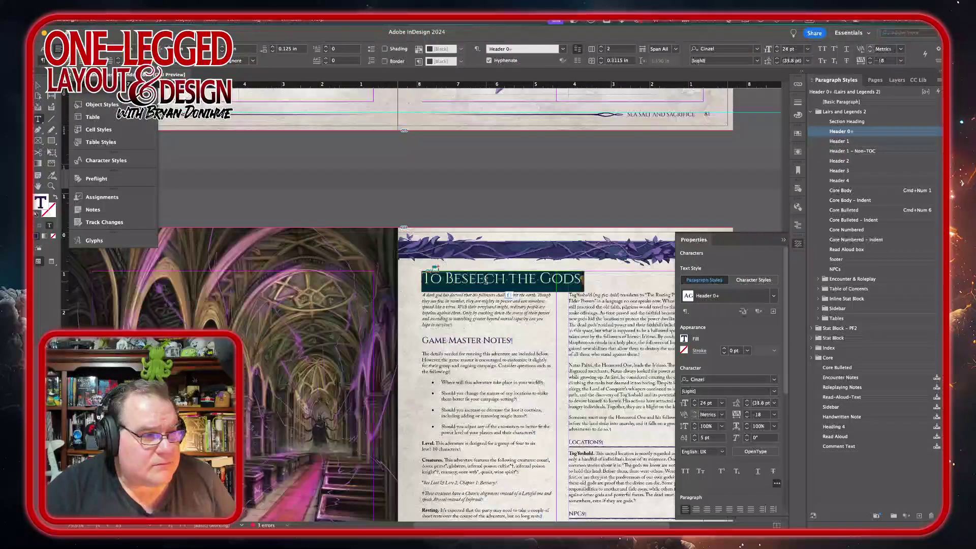
{"action": "left_click", "coordinate": [879, 133]}
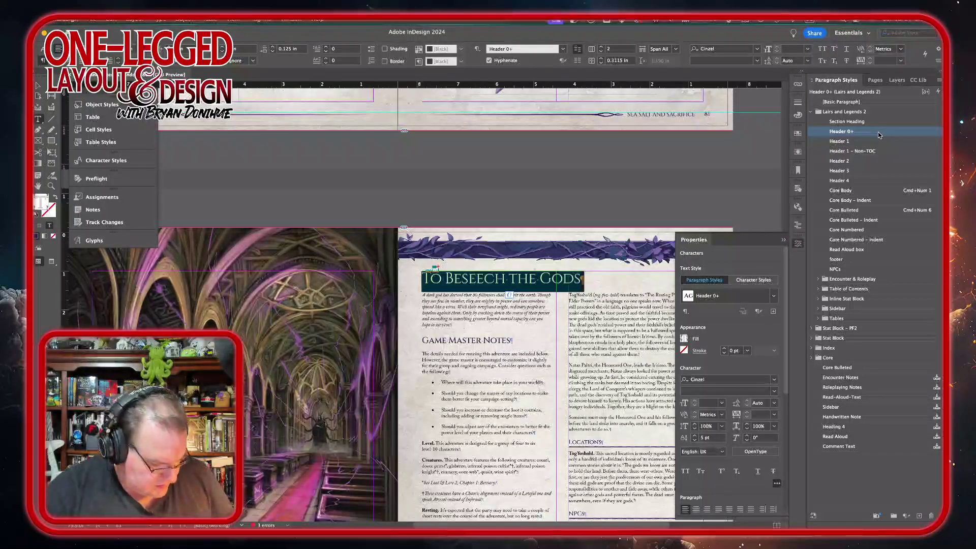
{"action": "left_click", "coordinate": [877, 132], "text": "alt"}
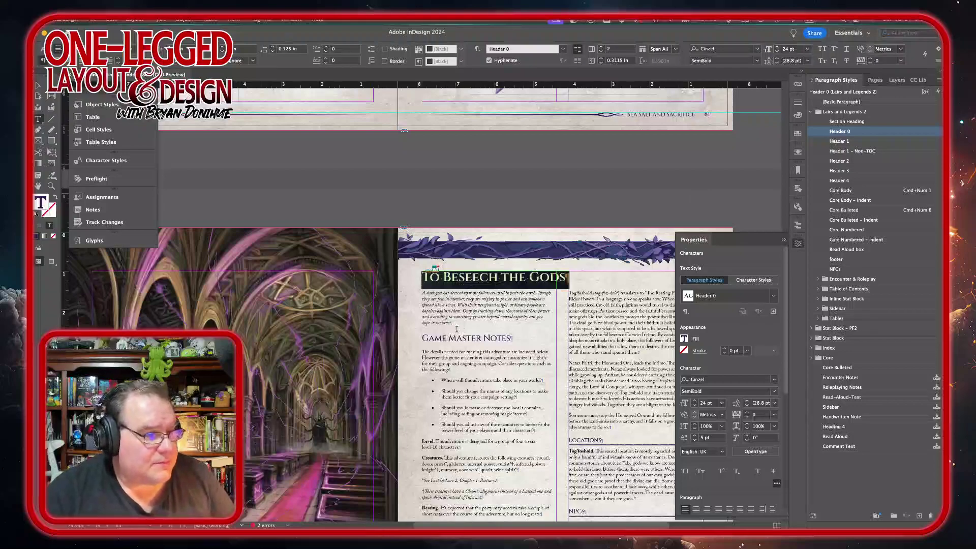
Reset the bulleted questions under Game Master Notes to Core Body without overrides and apply the Core Bulleted style.
{"action": "left_click", "coordinate": [489, 338]}
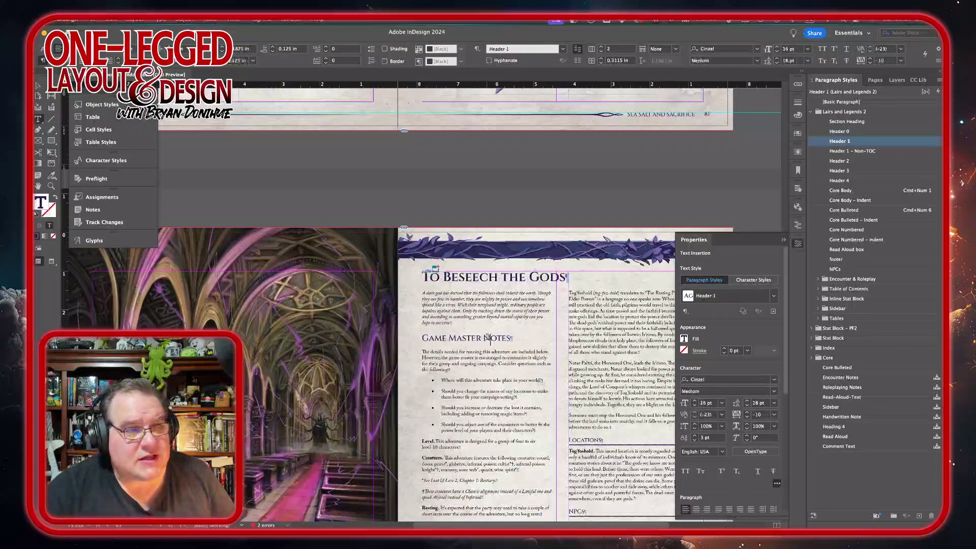
{"action": "scroll", "coordinate": [489, 338], "scroll_direction": "down", "scroll_amount": 3}
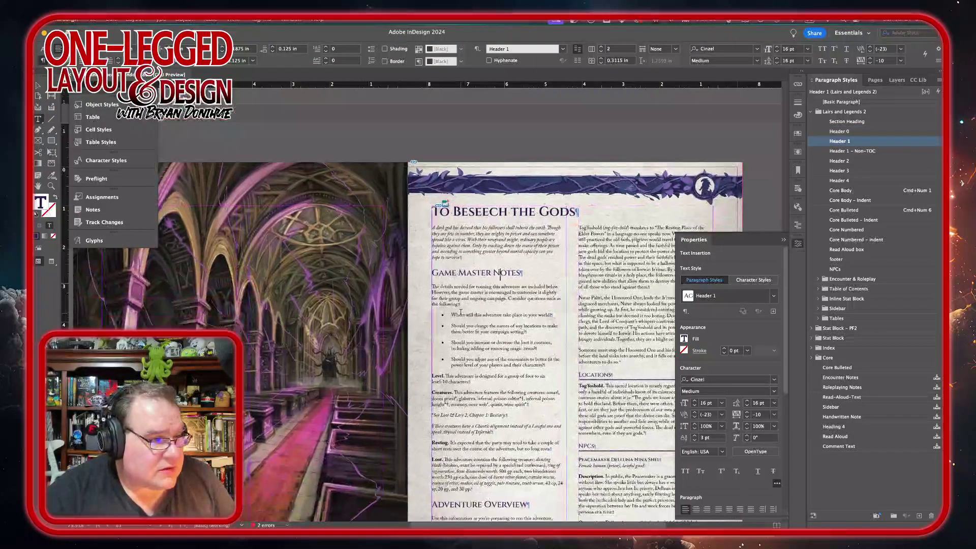
{"action": "left_click_drag", "start_coordinate": [460, 312], "coordinate": [467, 362]}
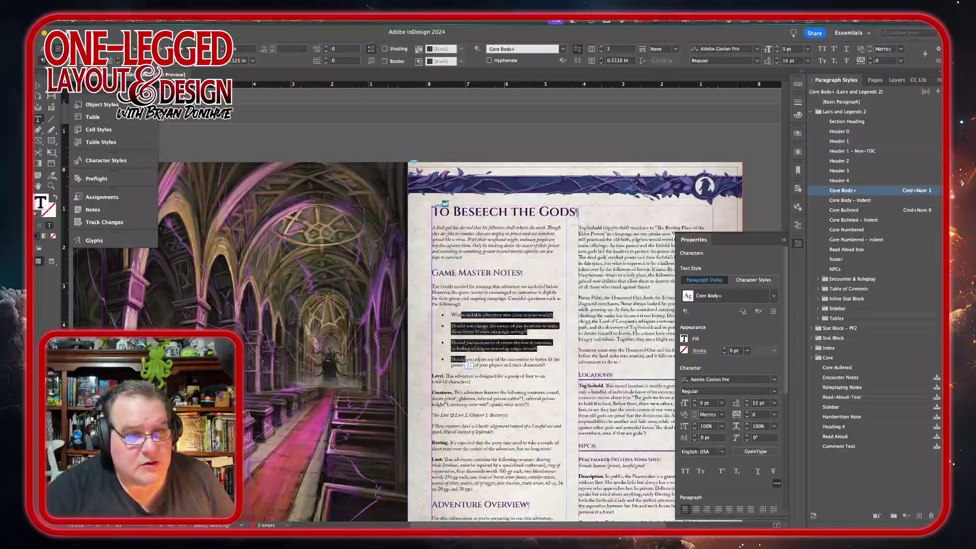
{"action": "left_click", "coordinate": [848, 192]}
{"action": "left_click", "coordinate": [880, 191], "text": "alt"}
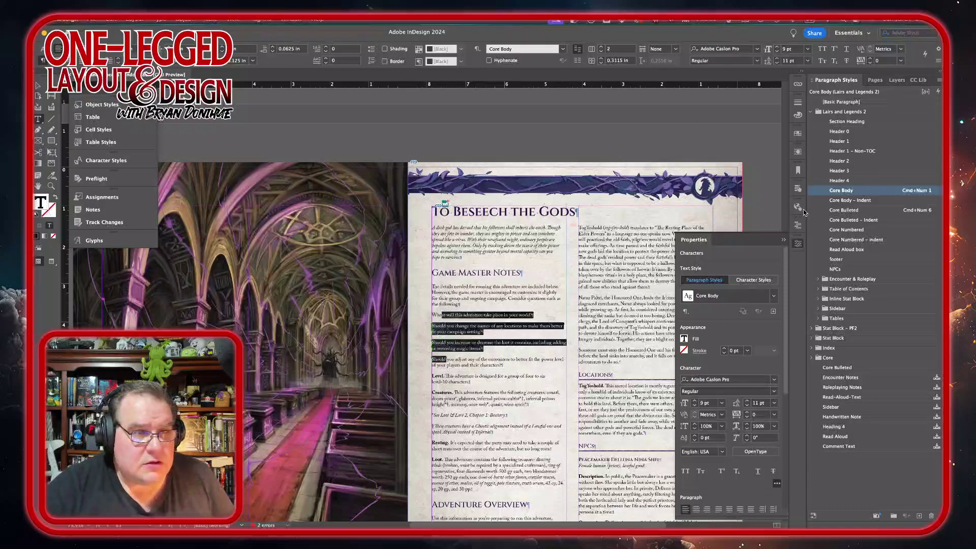
{"action": "left_click", "coordinate": [866, 211]}
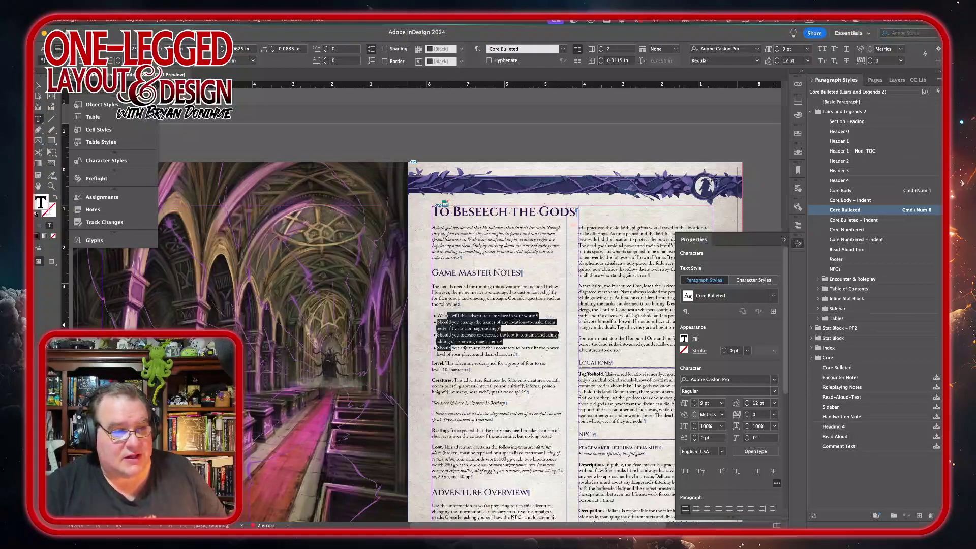
Insert a column break after the Adventure Overview paragraph so Background starts the second column, and delete the extra paragraph return.
{"action": "scroll", "coordinate": [506, 367], "scroll_direction": "down", "scroll_amount": 1}
{"action": "scroll", "coordinate": [506, 367], "scroll_direction": "right", "scroll_amount": 1}
{"action": "scroll", "coordinate": [507, 367], "scroll_direction": "down", "scroll_amount": 3}
{"action": "scroll", "coordinate": [506, 367], "scroll_direction": "right", "scroll_amount": 1}
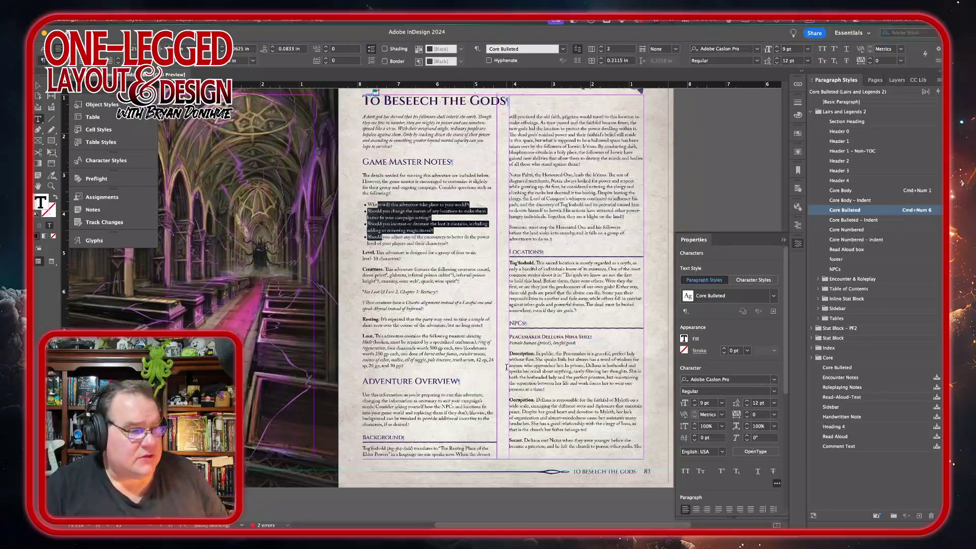
{"action": "left_click", "coordinate": [415, 429]}
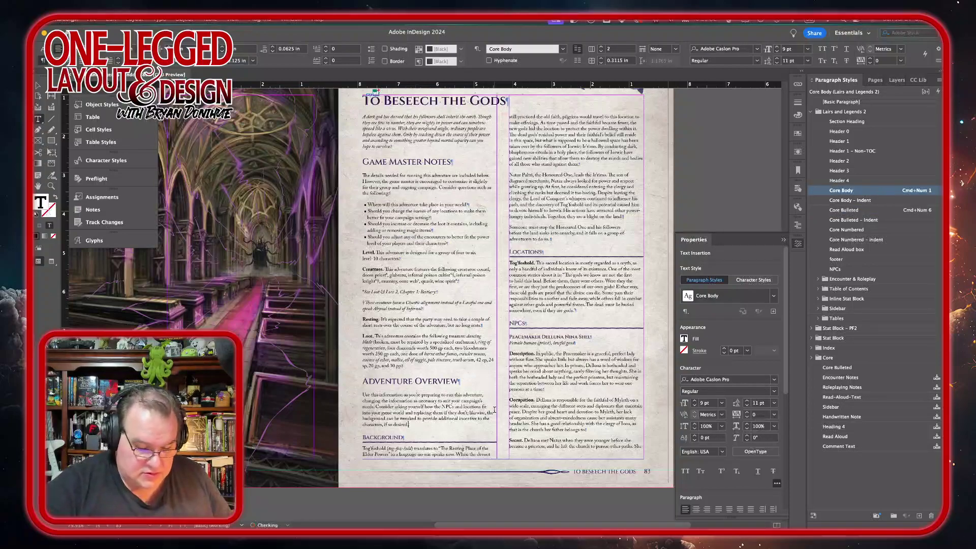
{"action": "key", "text": "KP_Enter"}
{"action": "key", "text": "Delete"}
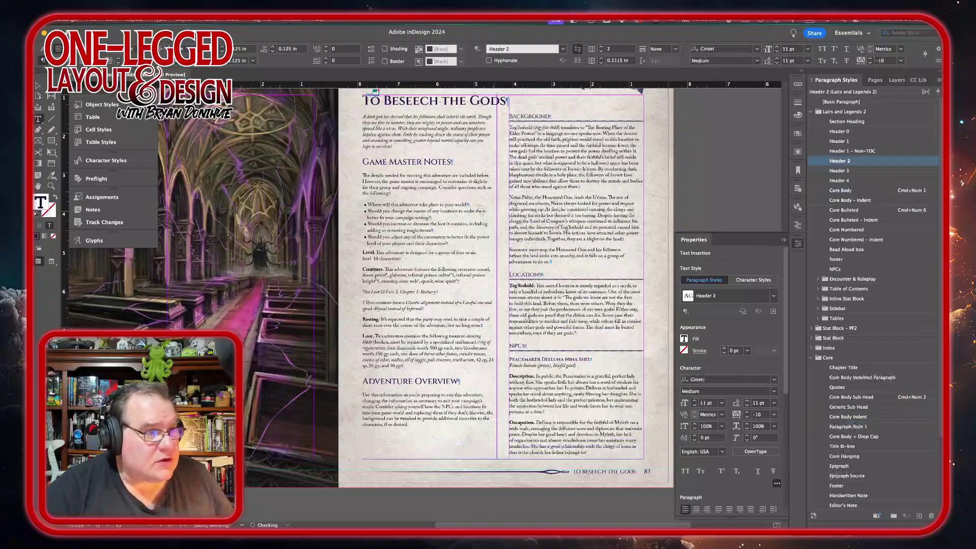
Break the text after the Locations paragraph on page 83 so the NPCs heading starts on page 84, without an extra paragraph return.
{"action": "scroll", "coordinate": [493, 179], "scroll_direction": "down", "scroll_amount": 5}
{"action": "scroll", "coordinate": [494, 179], "scroll_direction": "up", "scroll_amount": 6}
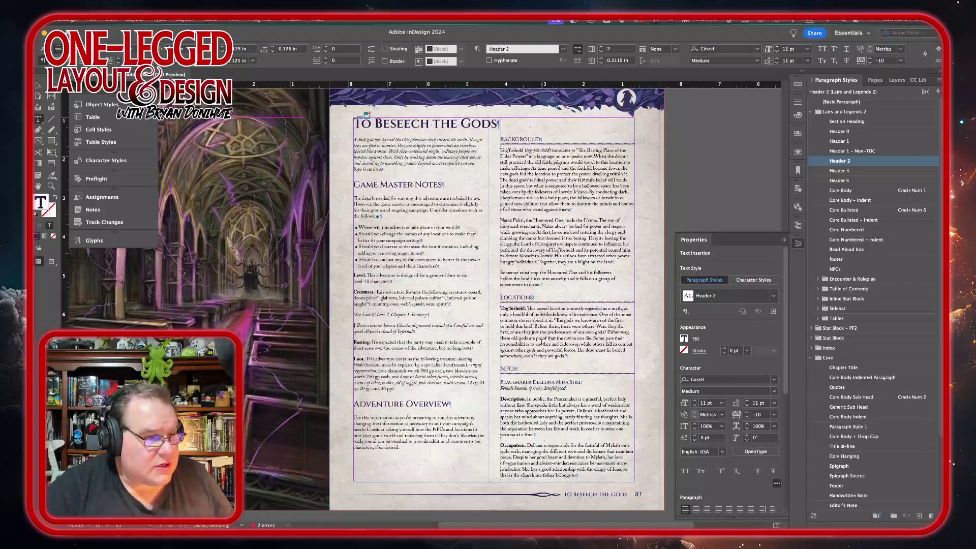
{"action": "left_click", "coordinate": [575, 352]}
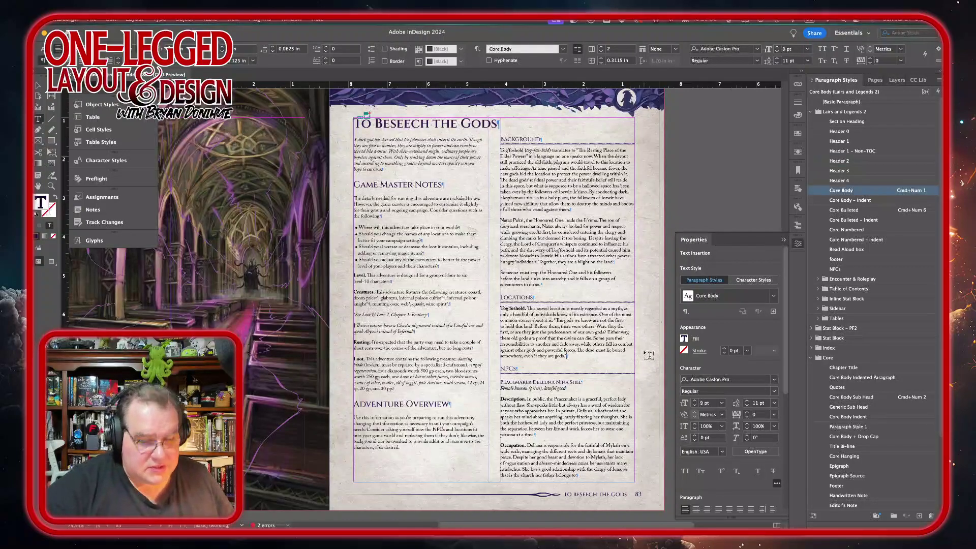
{"action": "scroll", "coordinate": [648, 355], "scroll_direction": "down", "scroll_amount": 5}
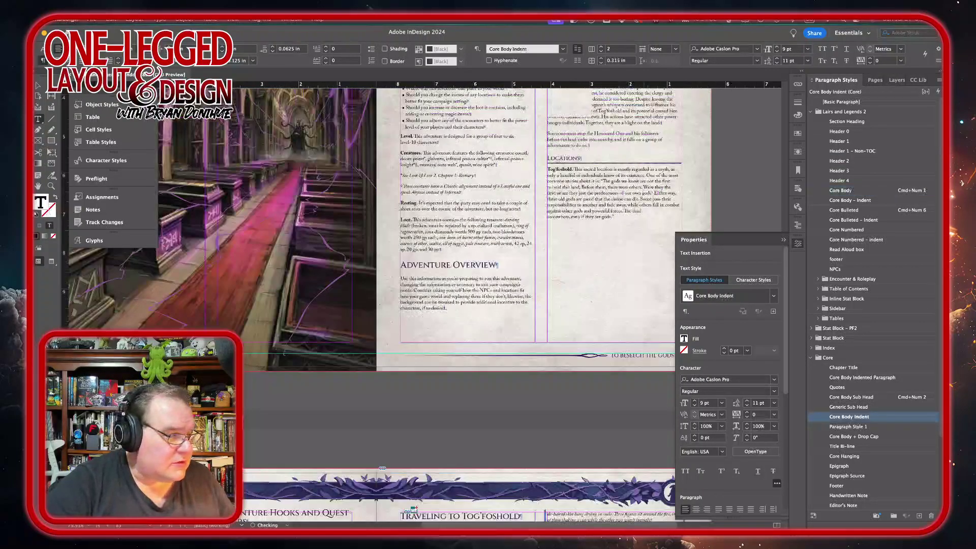
{"action": "left_click", "coordinate": [382, 469]}
{"action": "scroll", "coordinate": [536, 273], "scroll_direction": "down", "scroll_amount": 10}
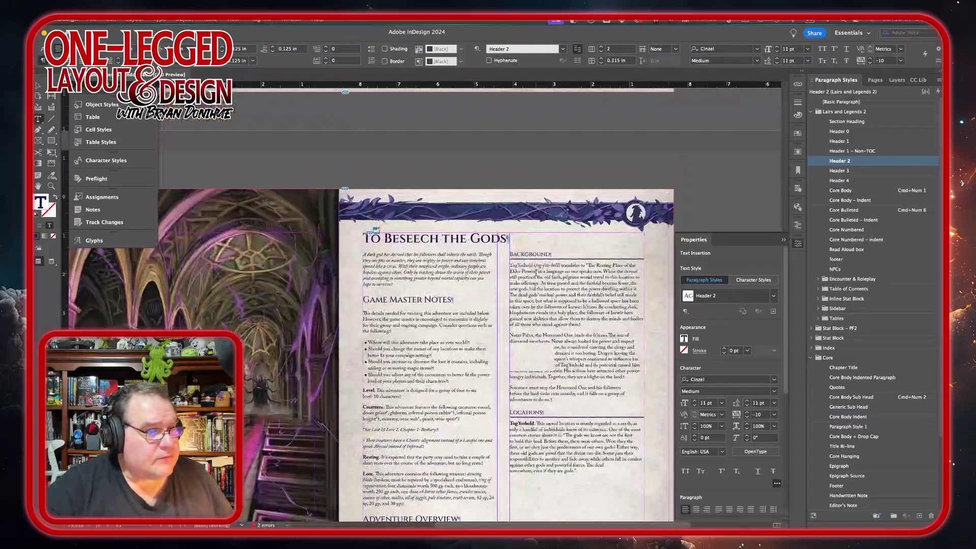
{"action": "scroll", "coordinate": [441, 358], "scroll_direction": "down", "scroll_amount": 15}
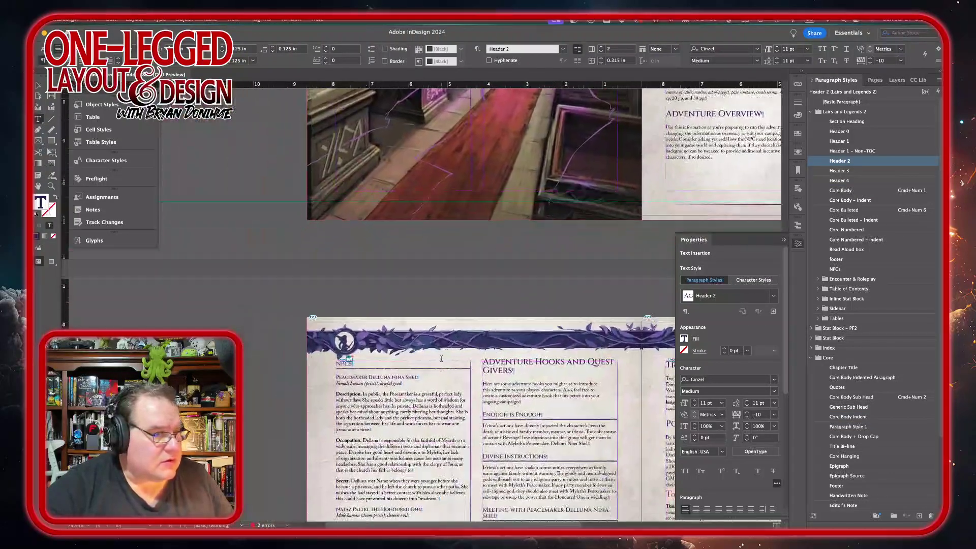
Check the paragraph style of the roleplaying box's heading on page 84.
{"action": "scroll", "coordinate": [442, 359], "scroll_direction": "down", "scroll_amount": 2}
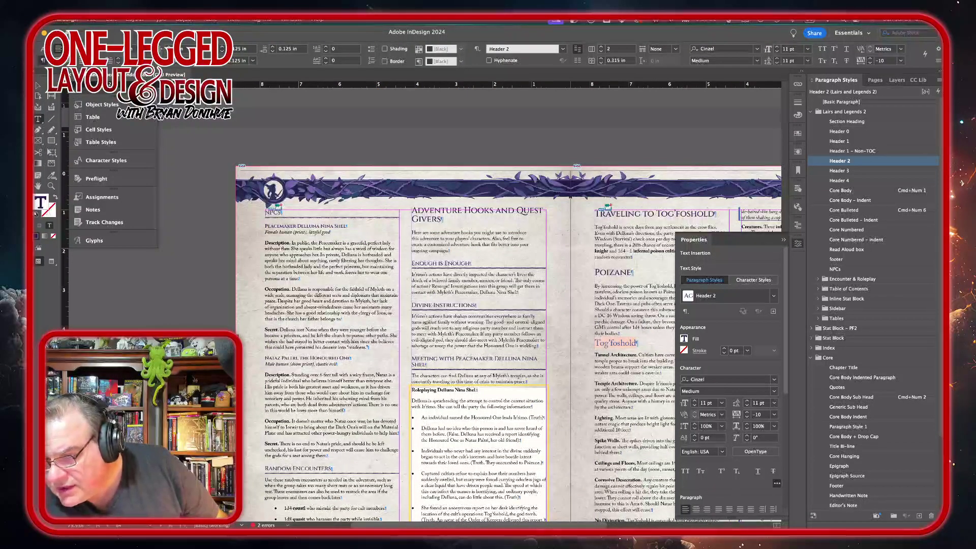
{"action": "scroll", "coordinate": [523, 391], "scroll_direction": "down", "scroll_amount": 5}
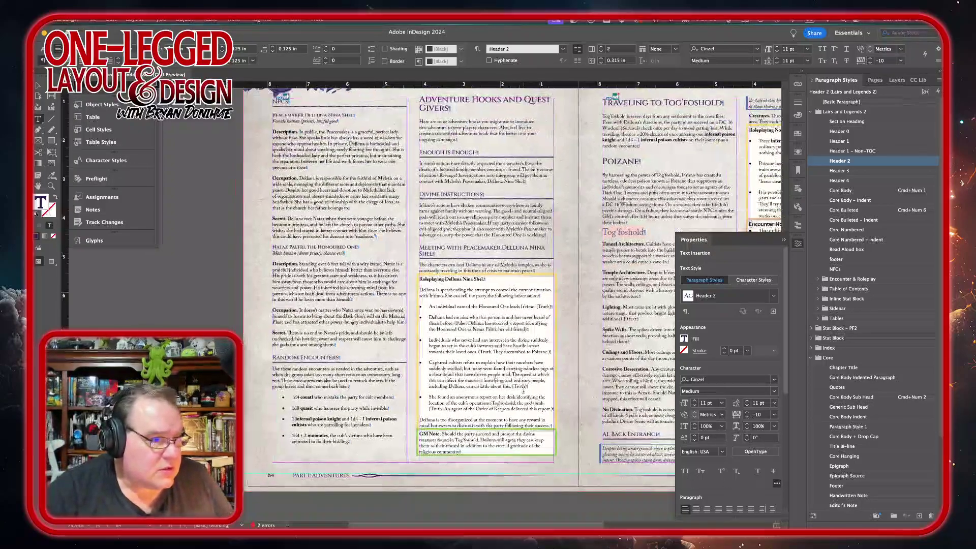
{"action": "scroll", "coordinate": [457, 346], "scroll_direction": "right", "scroll_amount": 2}
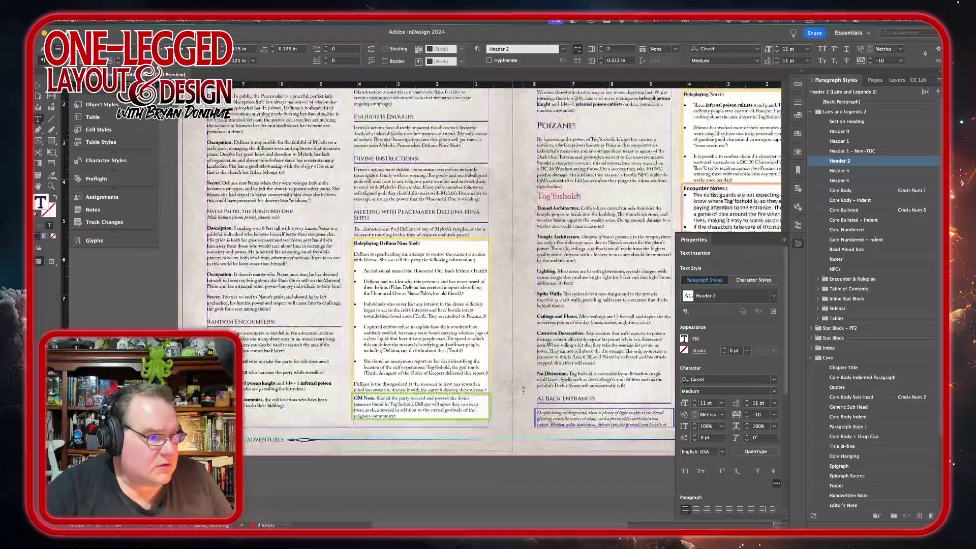
{"action": "left_click", "coordinate": [399, 243]}
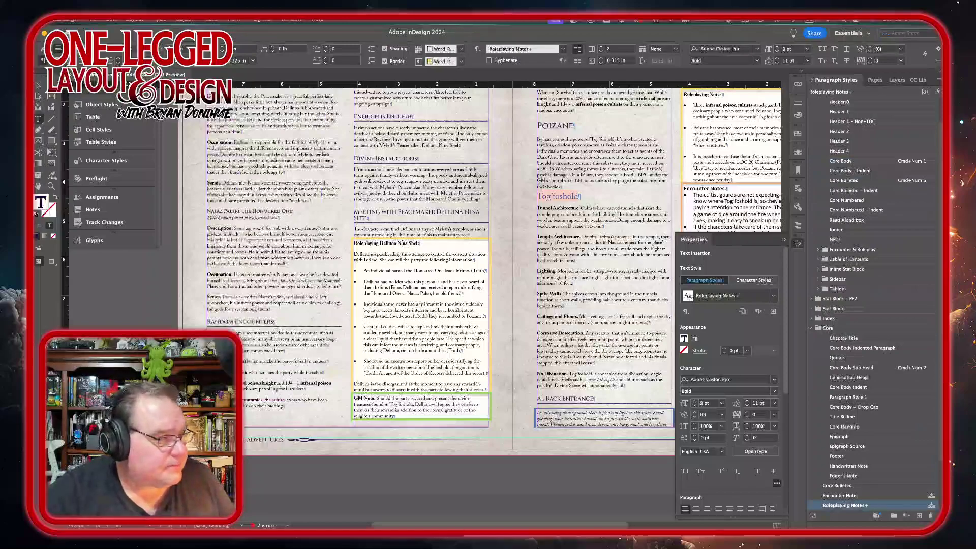
Reset the random encounters list on page 84 to Core Body without overrides and apply the Core Bulleted style.
{"action": "scroll", "coordinate": [293, 329], "scroll_direction": "up", "scroll_amount": 4}
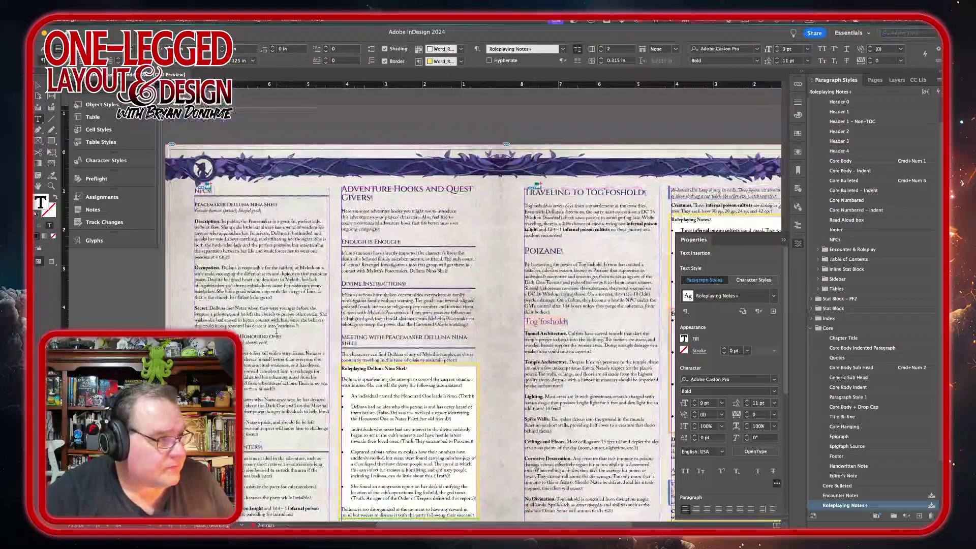
{"action": "scroll", "coordinate": [276, 331], "scroll_direction": "down", "scroll_amount": 3}
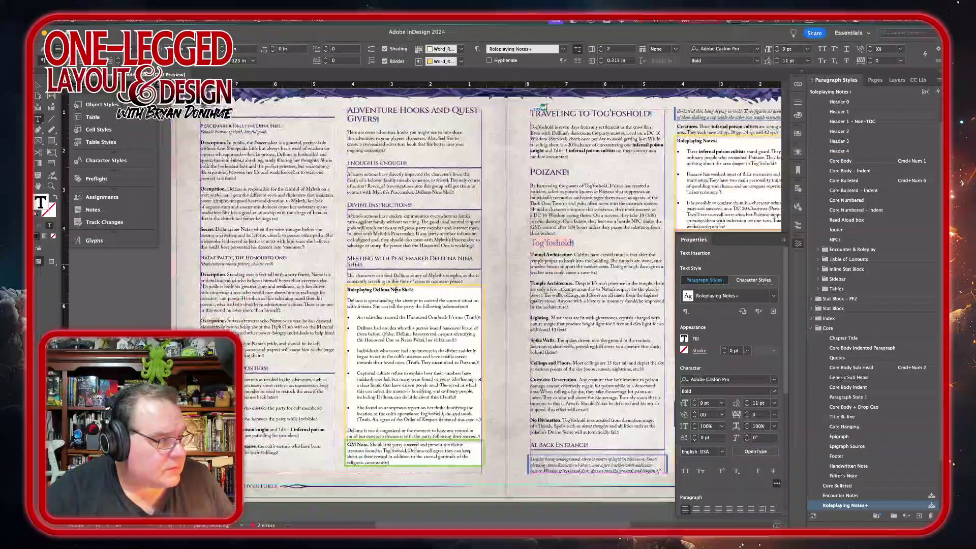
{"action": "left_click_drag", "start_coordinate": [248, 409], "coordinate": [300, 436]}
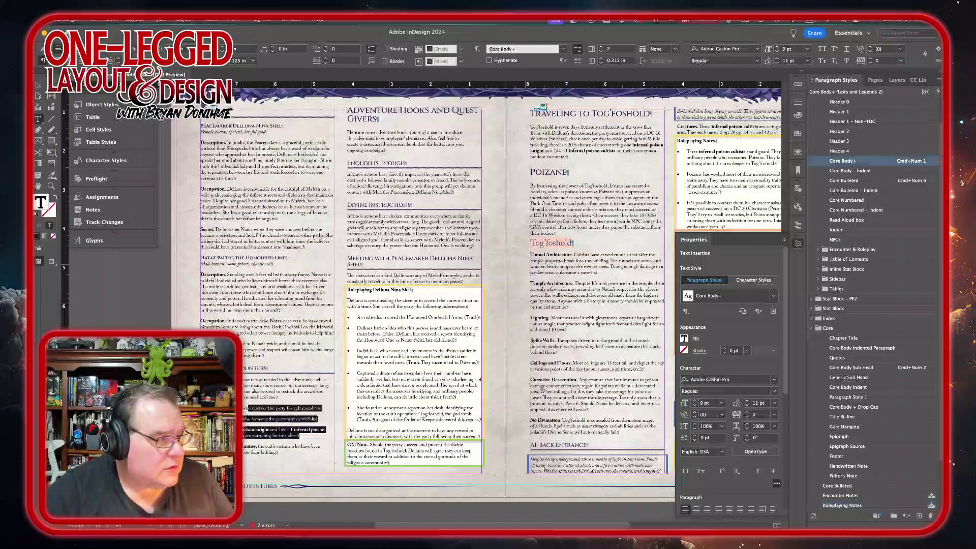
{"action": "left_click", "coordinate": [841, 161]}
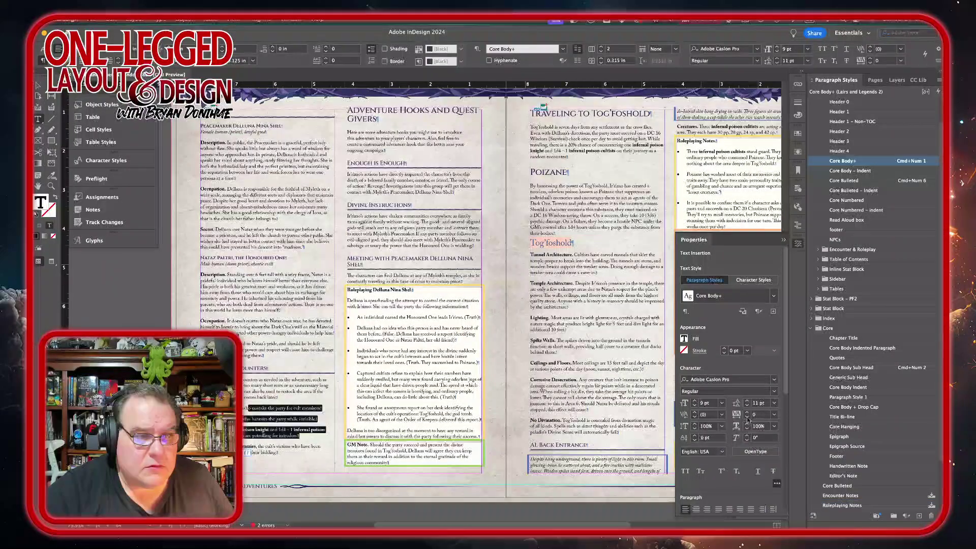
{"action": "left_click", "coordinate": [875, 181]}
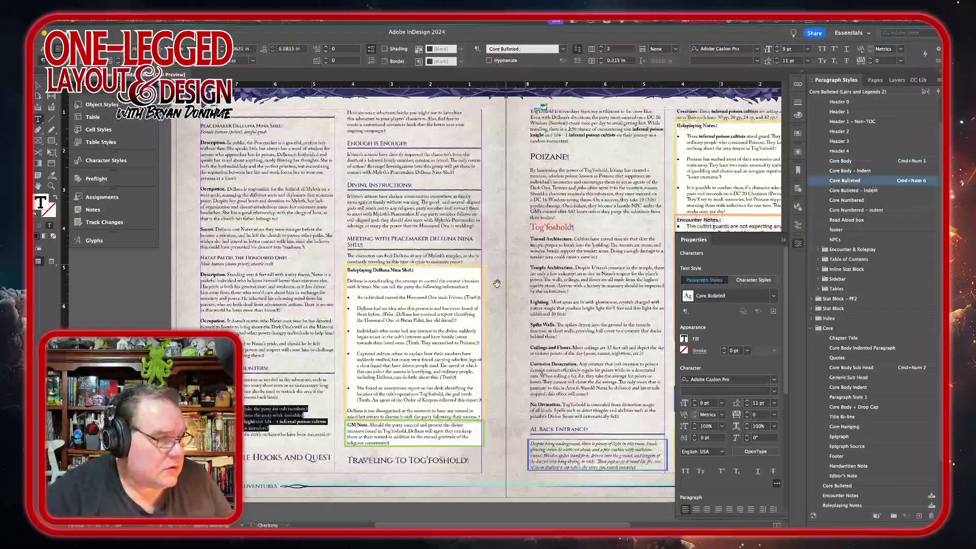
{"action": "key", "text": "alt+Down"}
Break the text after the random encounters list so the Adventure Hooks and Quest Givers heading starts the second column.
{"action": "left_click", "coordinate": [305, 430]}
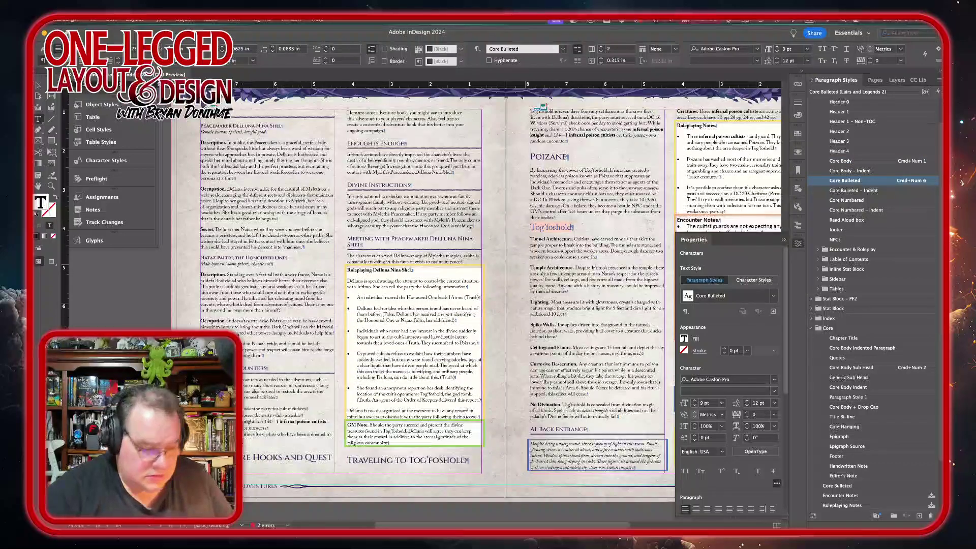
{"action": "left_click", "coordinate": [543, 108]}
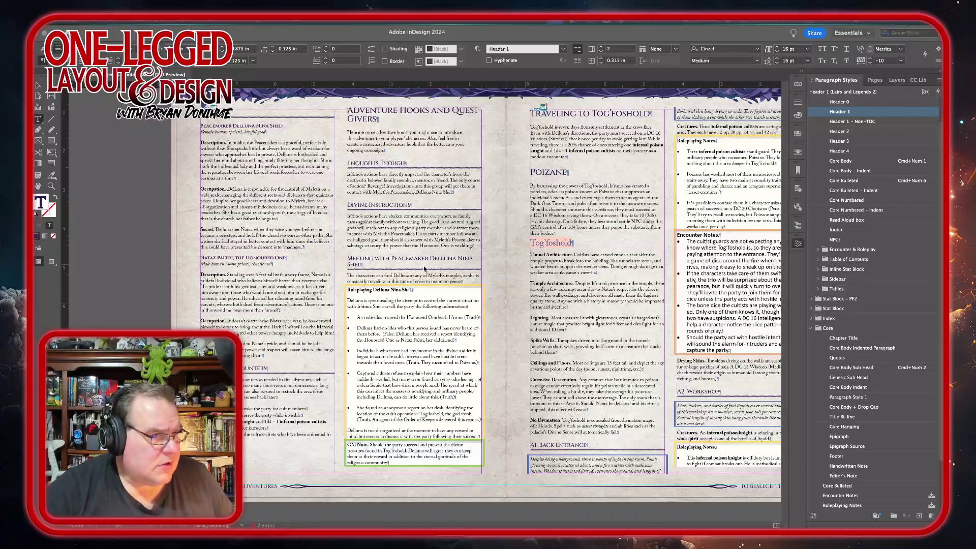
{"action": "mouse_move", "coordinate": [427, 533]}
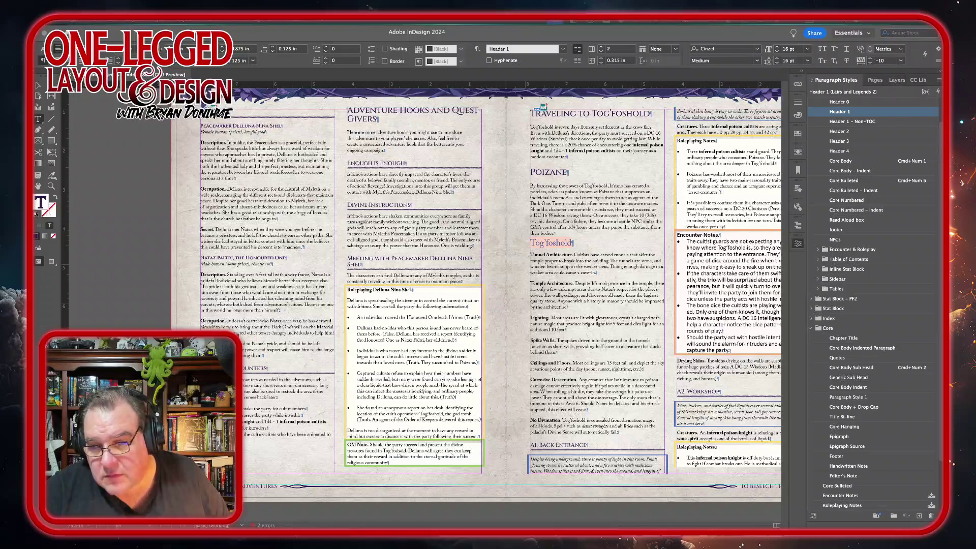
Switch to Photoshop and close the open To Beseech the Gods portrait, half-page and full-page documents.
{"action": "key", "text": "super+Tab"}
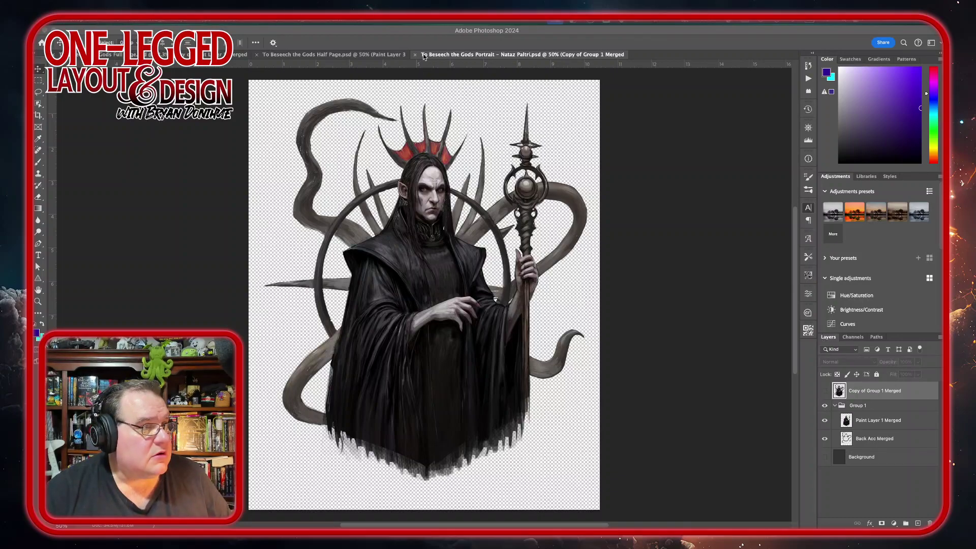
{"action": "left_click", "coordinate": [231, 58]}
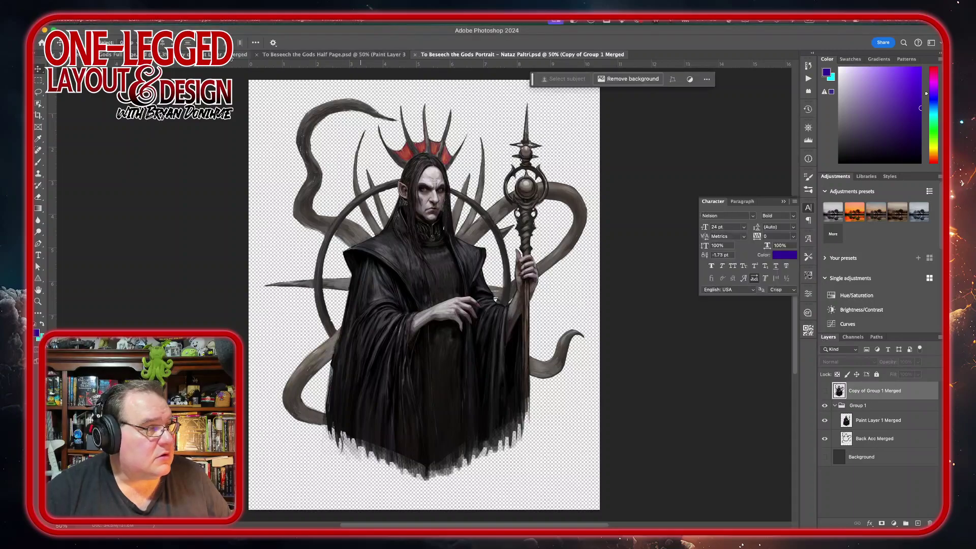
{"action": "left_click", "coordinate": [415, 55]}
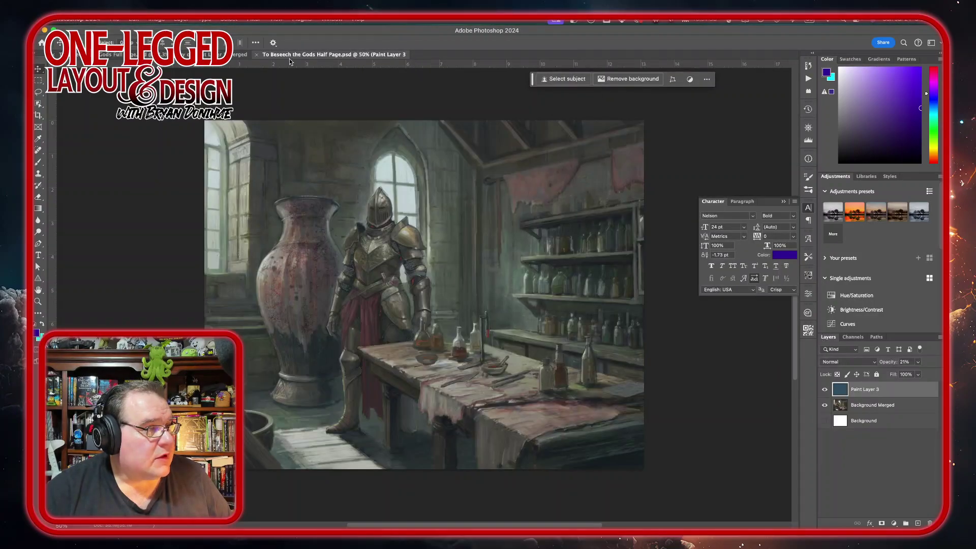
{"action": "left_click", "coordinate": [257, 55]}
{"action": "left_click", "coordinate": [56, 55]}
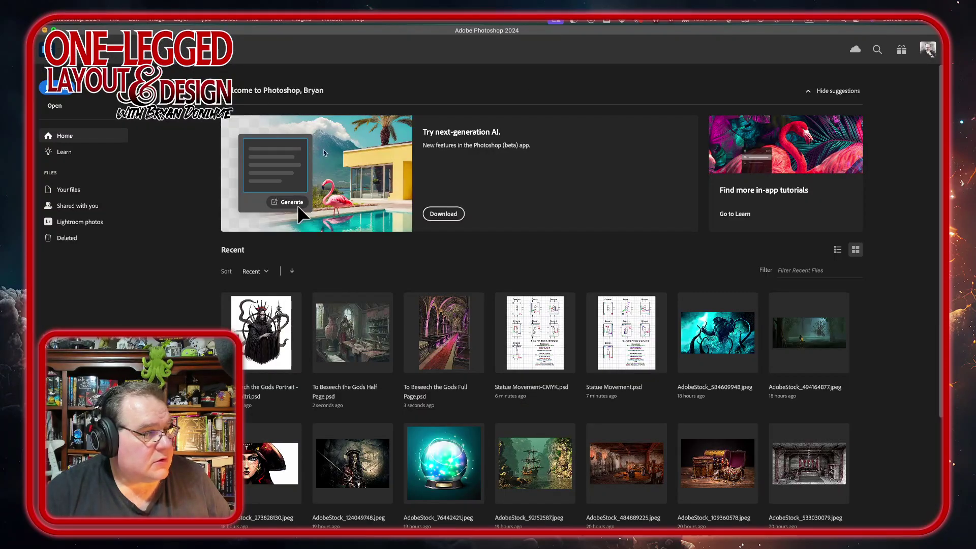
Return to InDesign and place To Beseech the Gods Portrait - Nataz Paltri-CMYK.psd between the columns of page 84, about 2.8 by 3.43 in.
{"action": "key", "text": "super+Tab"}
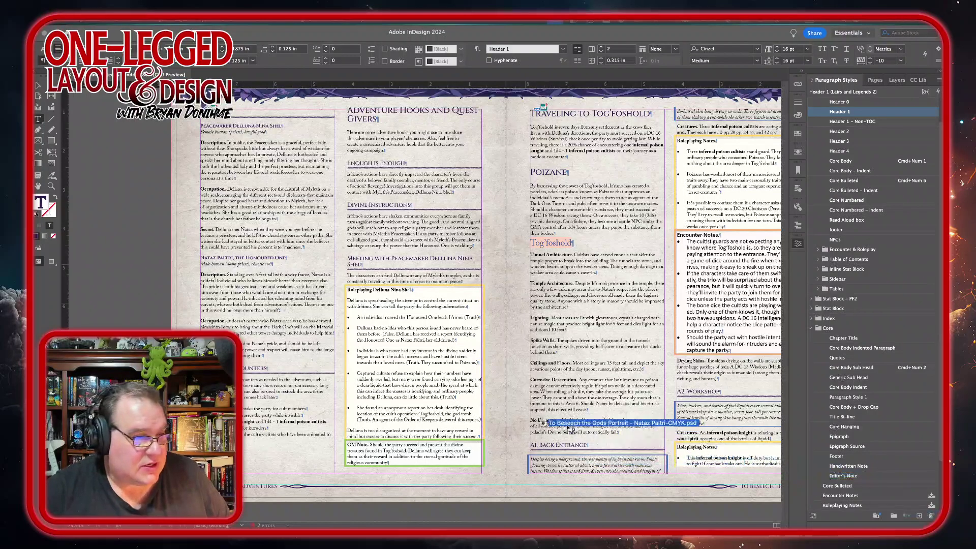
{"action": "left_click", "coordinate": [520, 378]}
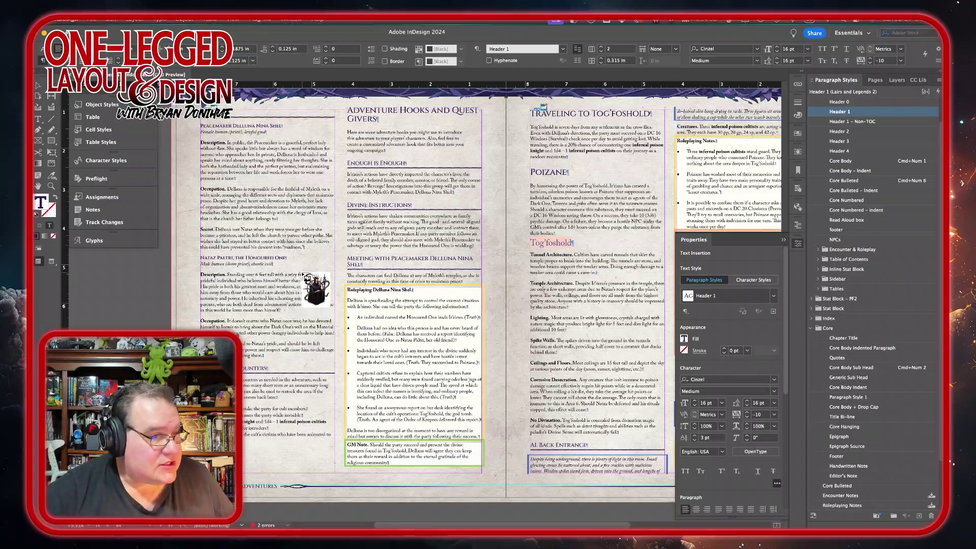
{"action": "key", "text": "Escape"}
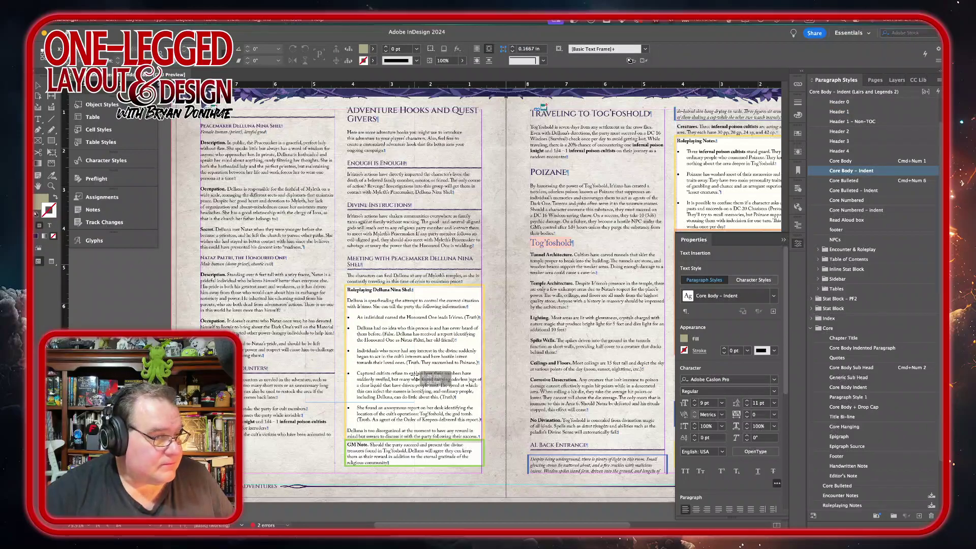
{"action": "key", "text": "cmd+v"}
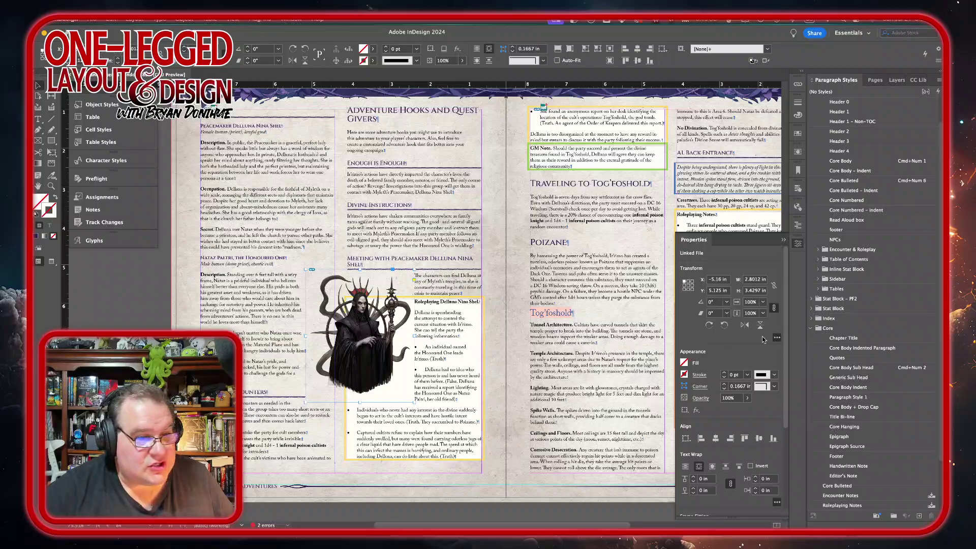
Wrap the text around the portrait's object shape, using its alpha channel as the contour and an offset of 0.0625 in.
{"action": "left_click", "coordinate": [799, 152]}
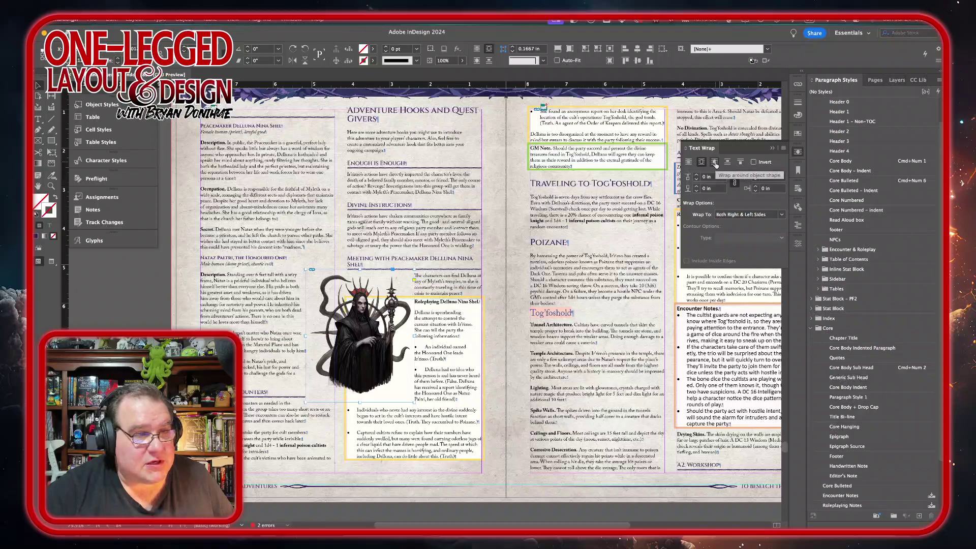
{"action": "left_click", "coordinate": [715, 162]}
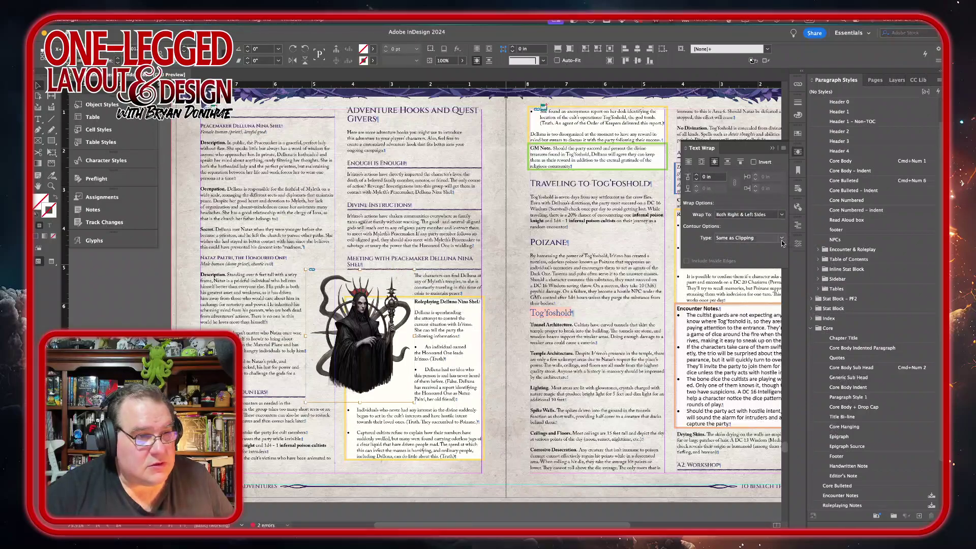
{"action": "left_click", "coordinate": [747, 238]}
{"action": "left_click", "coordinate": [743, 265]}
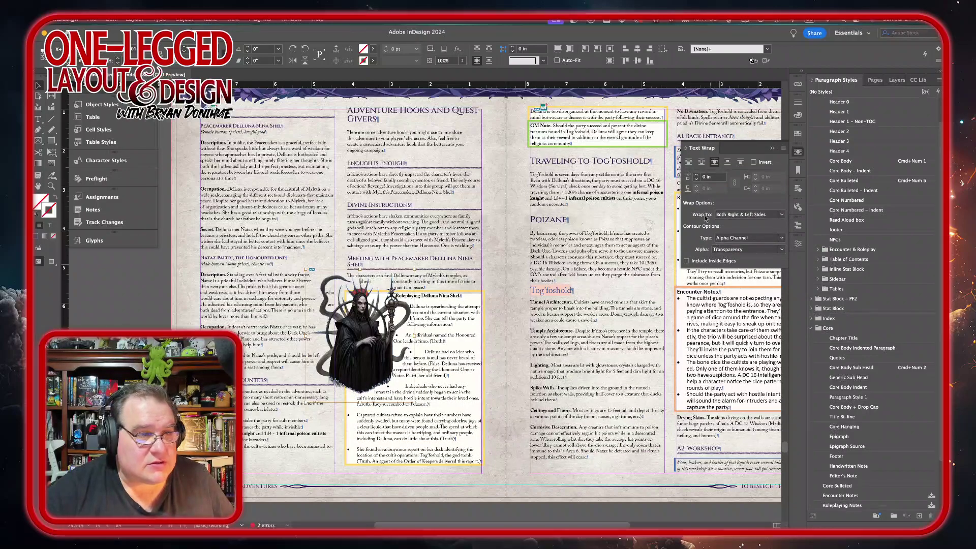
{"action": "left_click", "coordinate": [698, 176]}
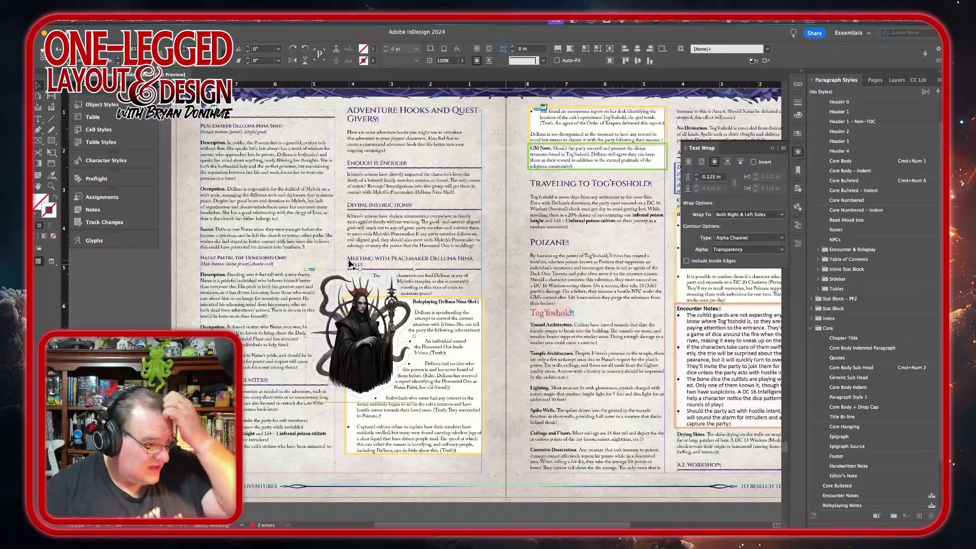
{"action": "left_click", "coordinate": [698, 179]}
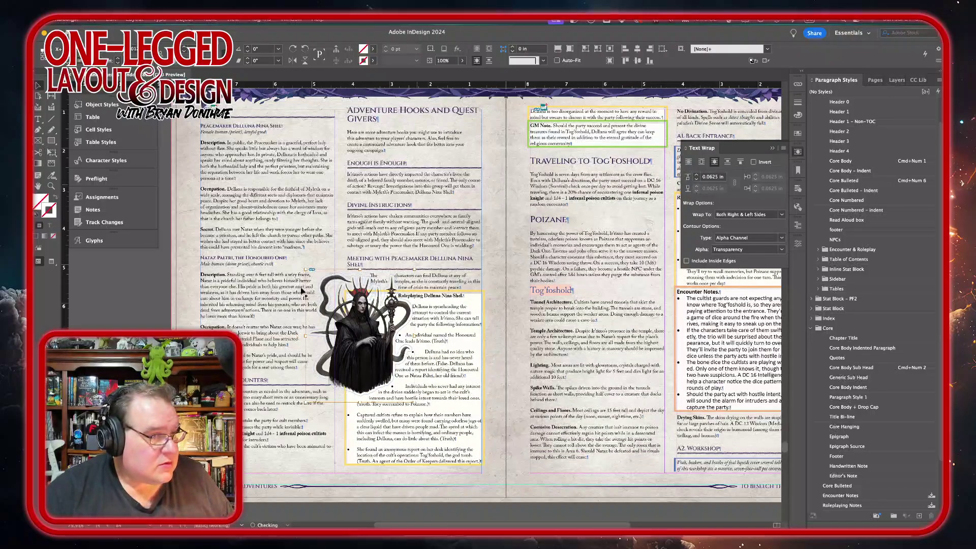
{"action": "key", "text": "super+t"}
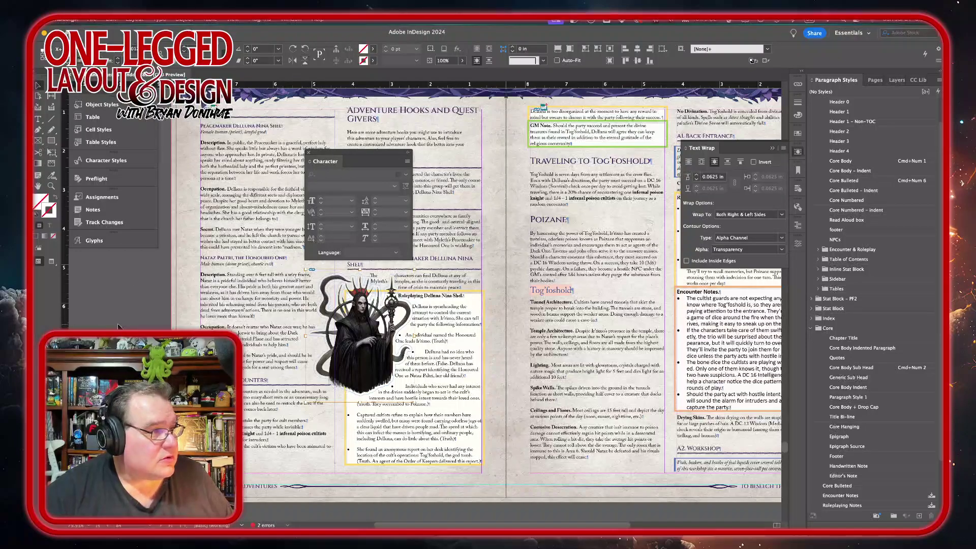
{"action": "left_click", "coordinate": [358, 351]}
{"action": "left_click", "coordinate": [308, 151]}
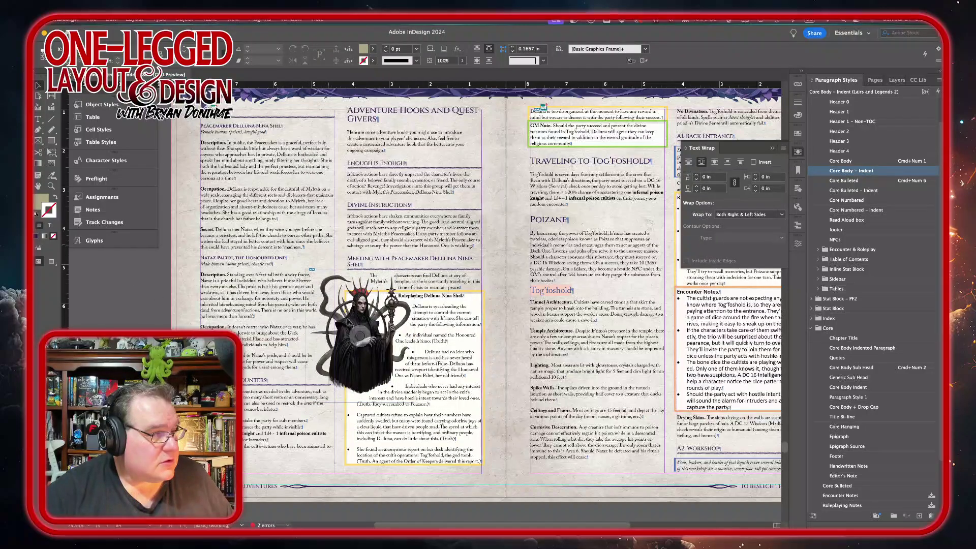
{"action": "double_click", "coordinate": [365, 382]}
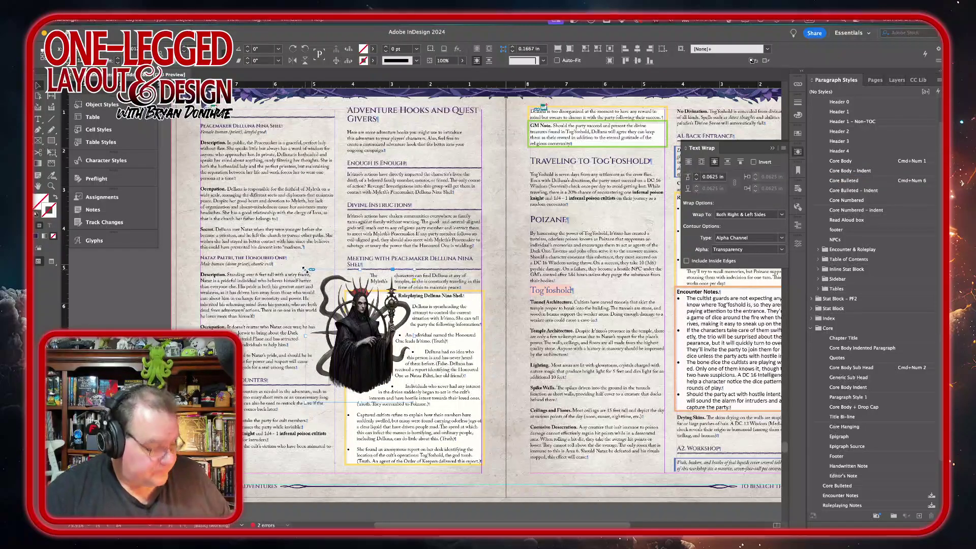
{"action": "left_click_drag", "start_coordinate": [307, 269], "coordinate": [279, 235]}
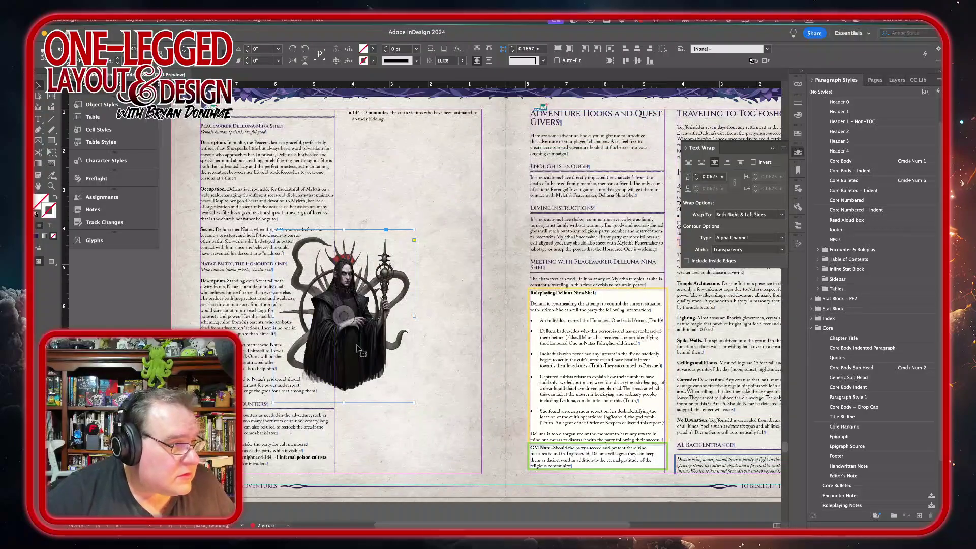
{"action": "left_click_drag", "start_coordinate": [368, 379], "coordinate": [369, 390]}
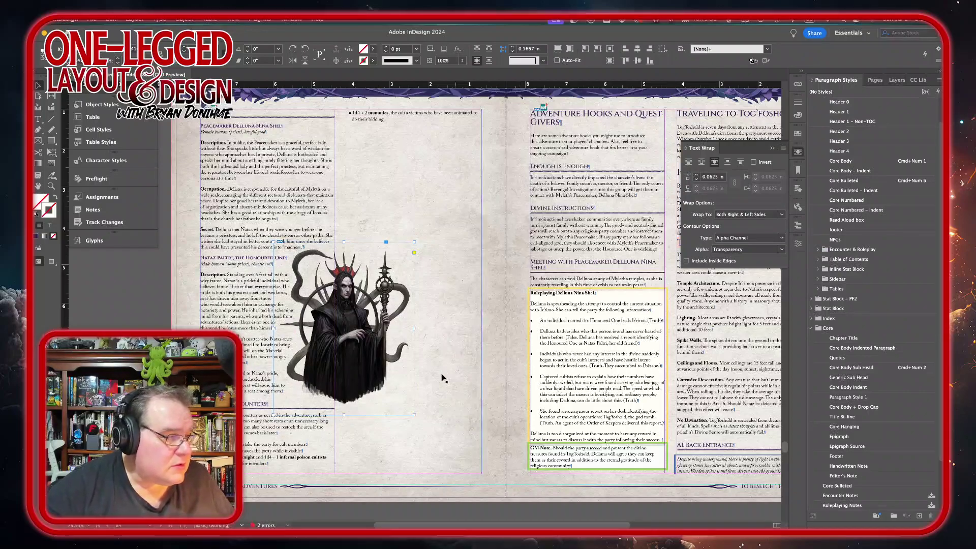
Start the Random Encounters heading in the second column and remove the break after its list so Adventure Hooks and Quest Givers follows directly.
{"action": "double_click", "coordinate": [289, 392]}
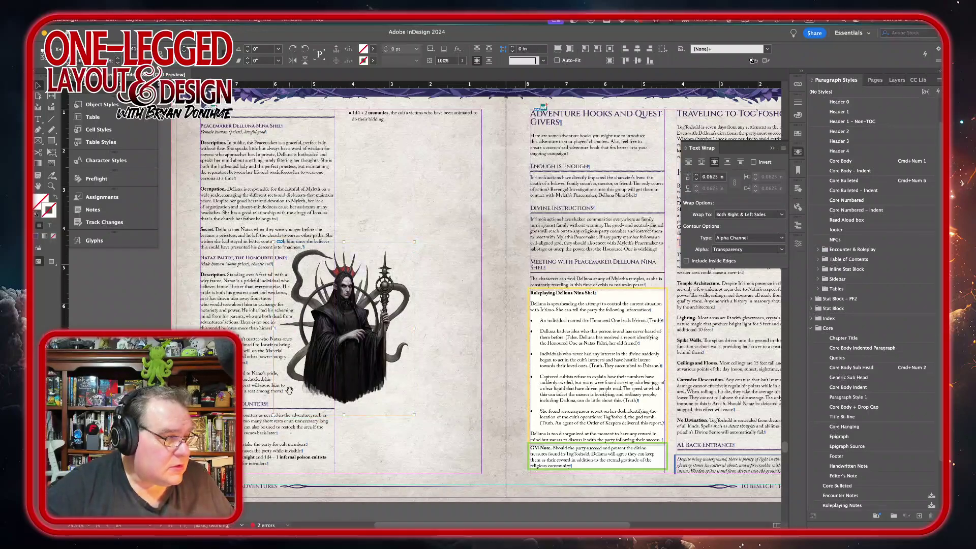
{"action": "key", "text": "t"}
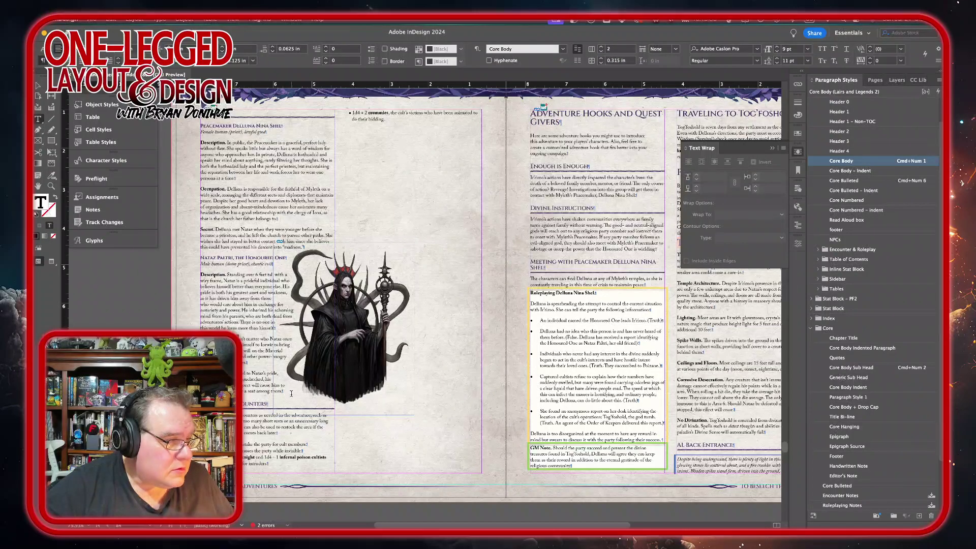
{"action": "key", "text": "KP_Enter"}
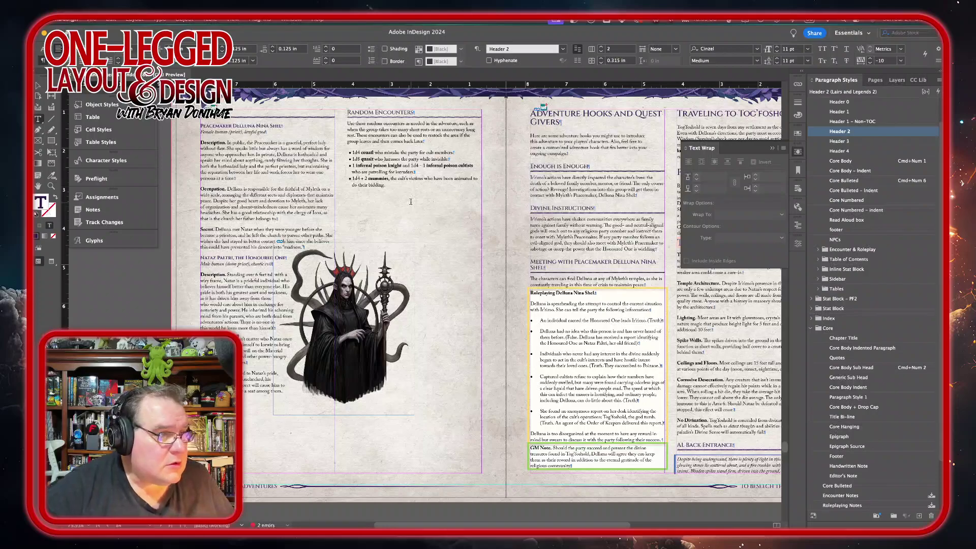
{"action": "left_click", "coordinate": [425, 187]}
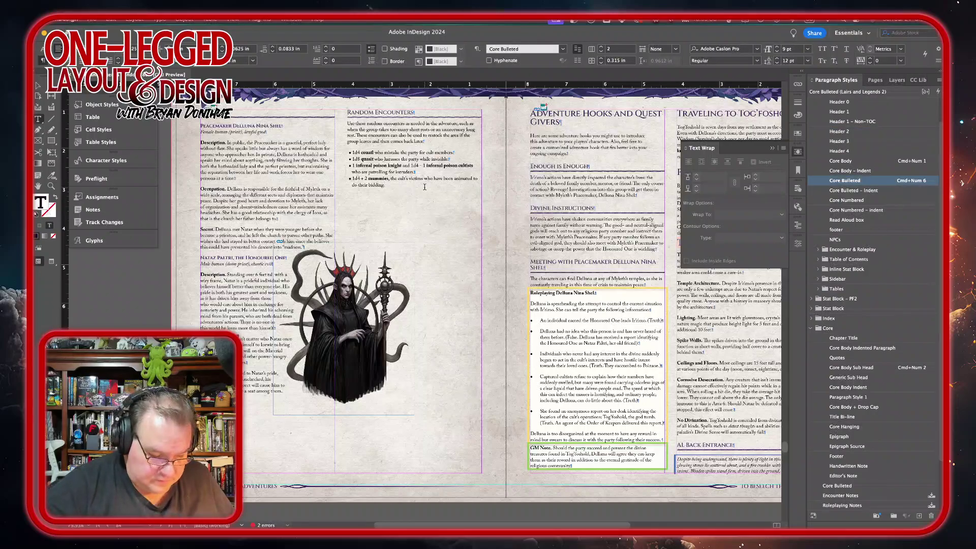
{"action": "key", "text": "Return"}
{"action": "key", "text": "Delete"}
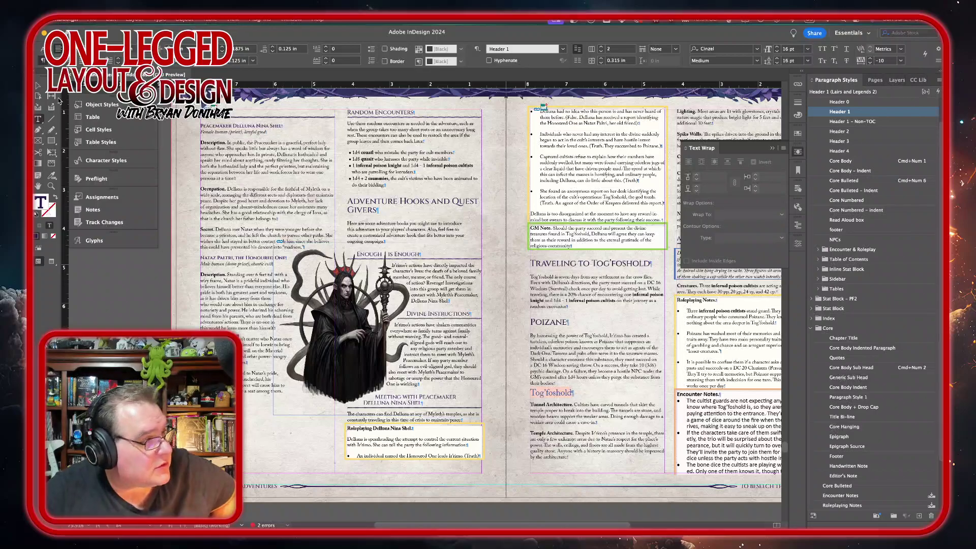
Move the portrait to the bottom of page 84's first column, beneath the start of the Nataz Paltri description.
{"action": "left_click", "coordinate": [38, 86]}
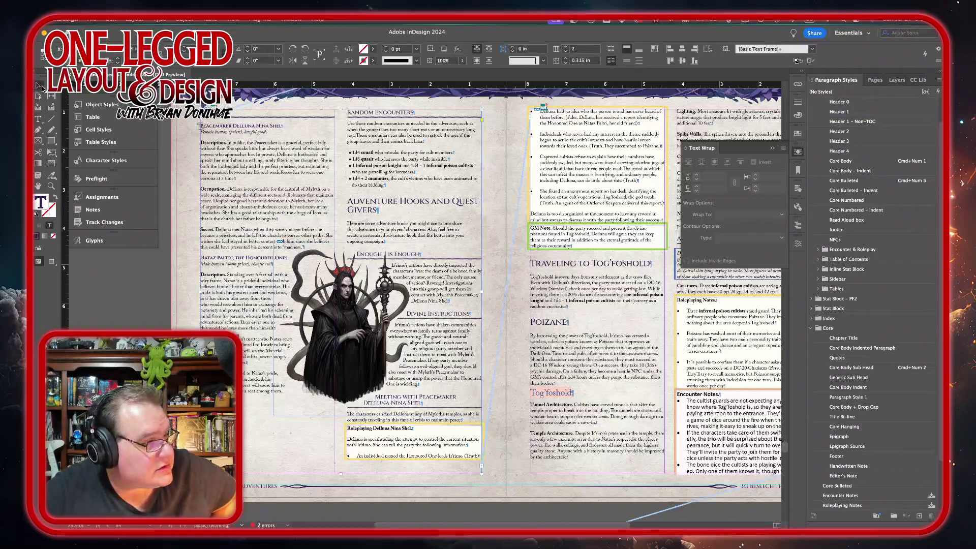
{"action": "left_click", "coordinate": [307, 411]}
{"action": "left_click_drag", "start_coordinate": [307, 412], "coordinate": [249, 453]}
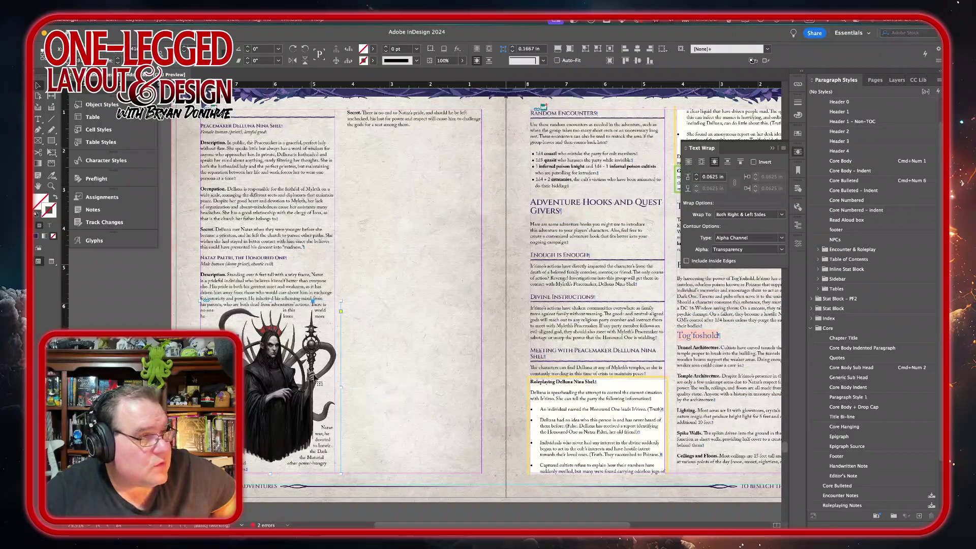
Switch the portrait's text wrap to its bounding box and trim the frame's lower and upper edges closer to the artwork.
{"action": "left_click", "coordinate": [701, 162]}
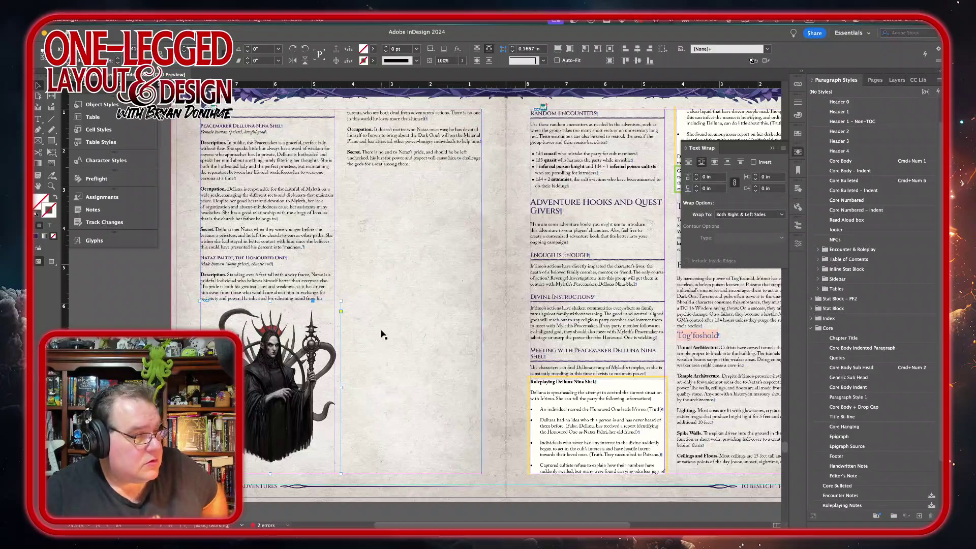
{"action": "left_click_drag", "start_coordinate": [269, 474], "coordinate": [268, 465]}
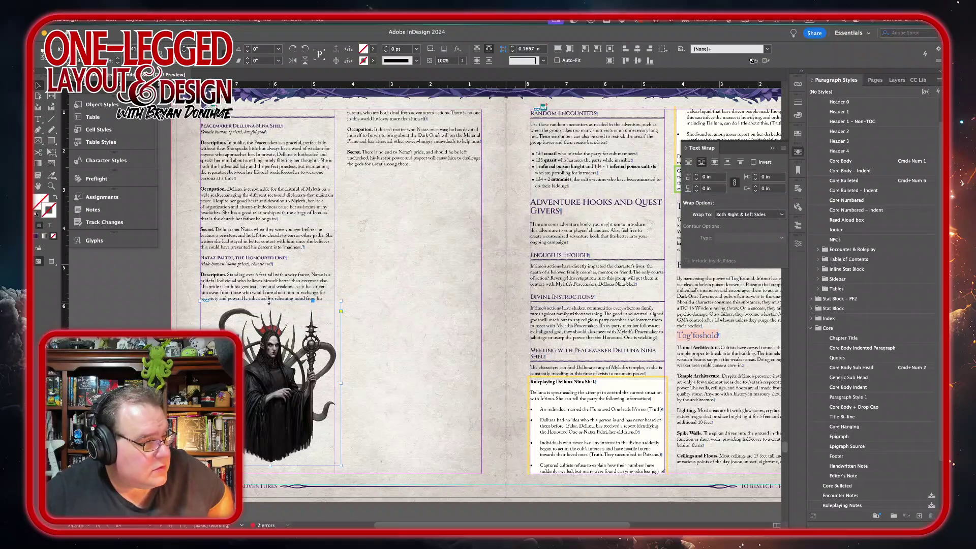
{"action": "left_click_drag", "start_coordinate": [269, 301], "coordinate": [268, 305]}
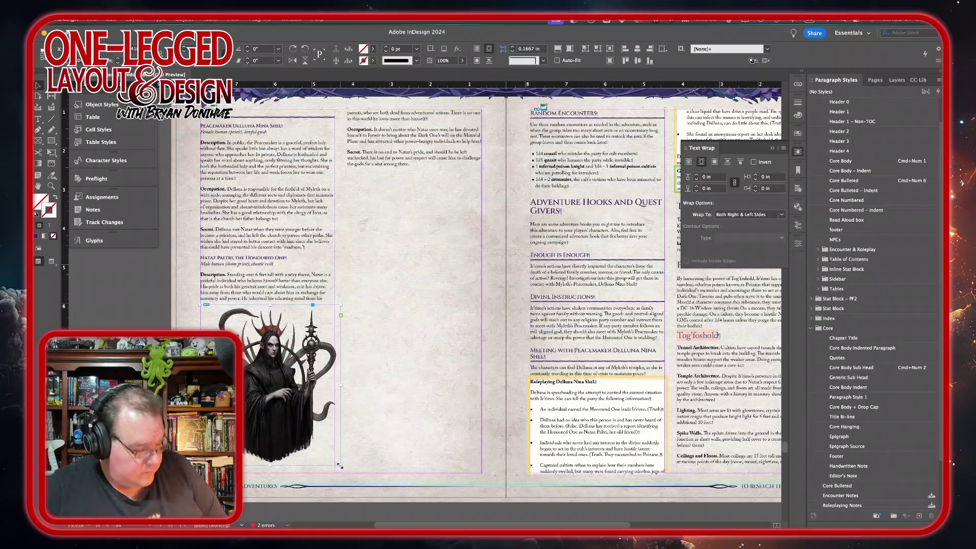
Enlarge the portrait proportionally from its upper-left corner and wrap text around its object shape with the alpha channel and 0.0625 in offset.
{"action": "left_click_drag", "start_coordinate": [340, 466], "coordinate": [375, 505]}
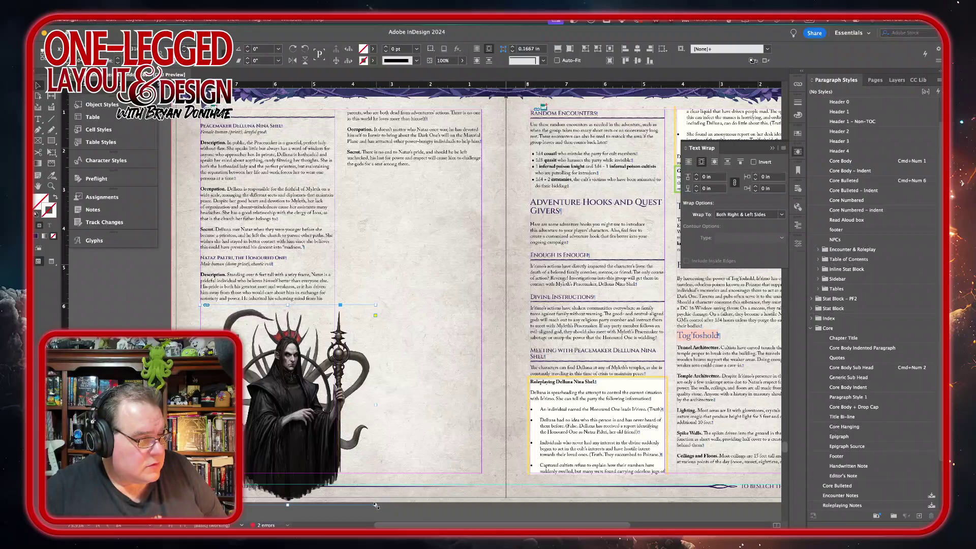
{"action": "left_click_drag", "start_coordinate": [375, 505], "coordinate": [387, 478]}
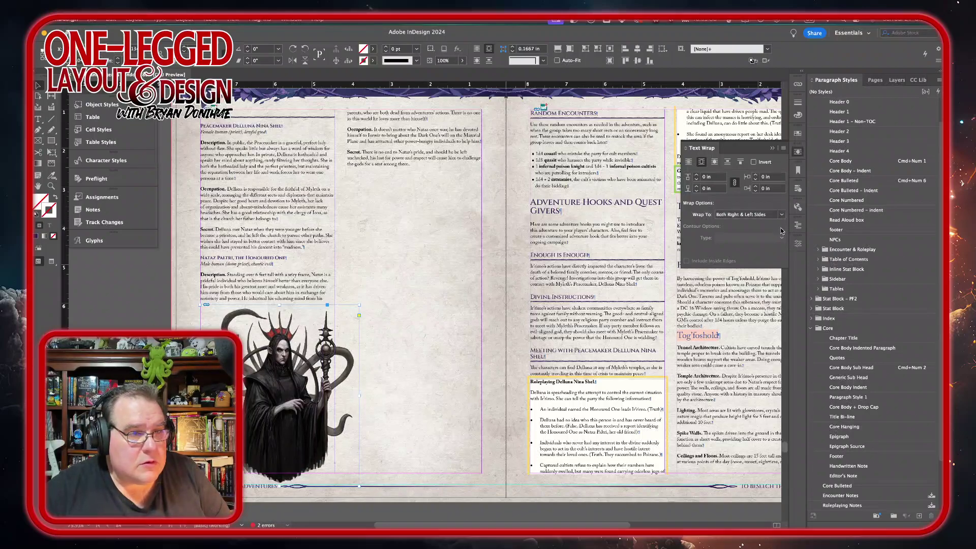
{"action": "left_click", "coordinate": [715, 163]}
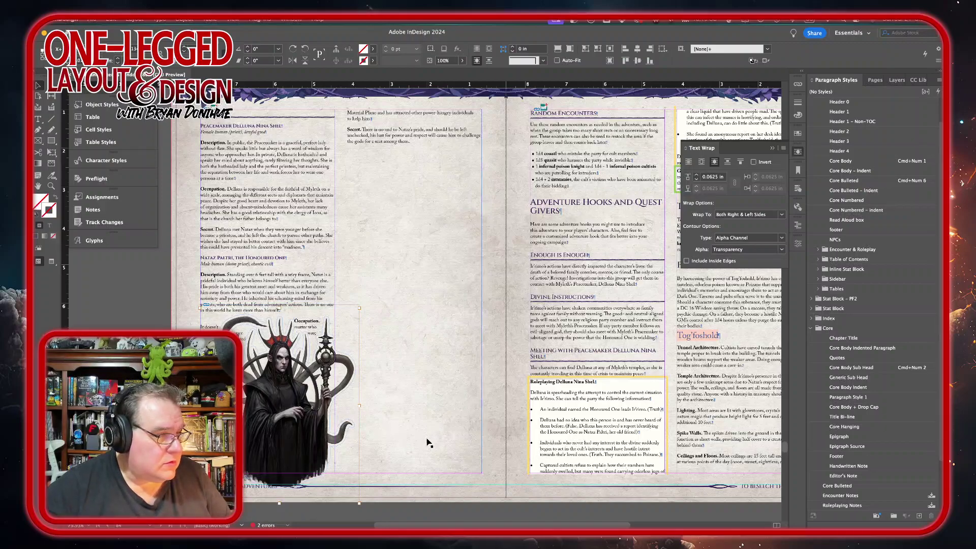
Crop the lower edge of the portrait's frame up to near the bottom margin and undo the trim of its right edge.
{"action": "left_click", "coordinate": [429, 440]}
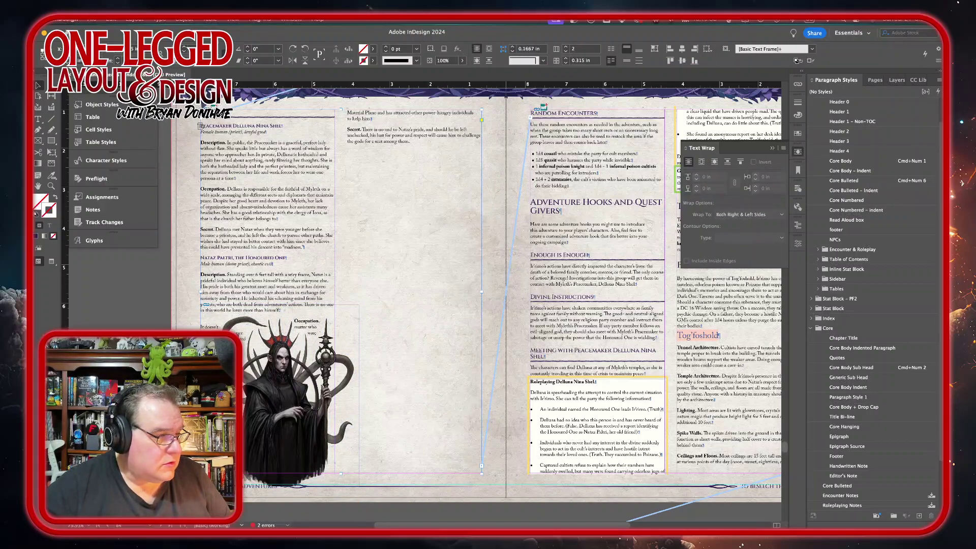
{"action": "left_click", "coordinate": [279, 396]}
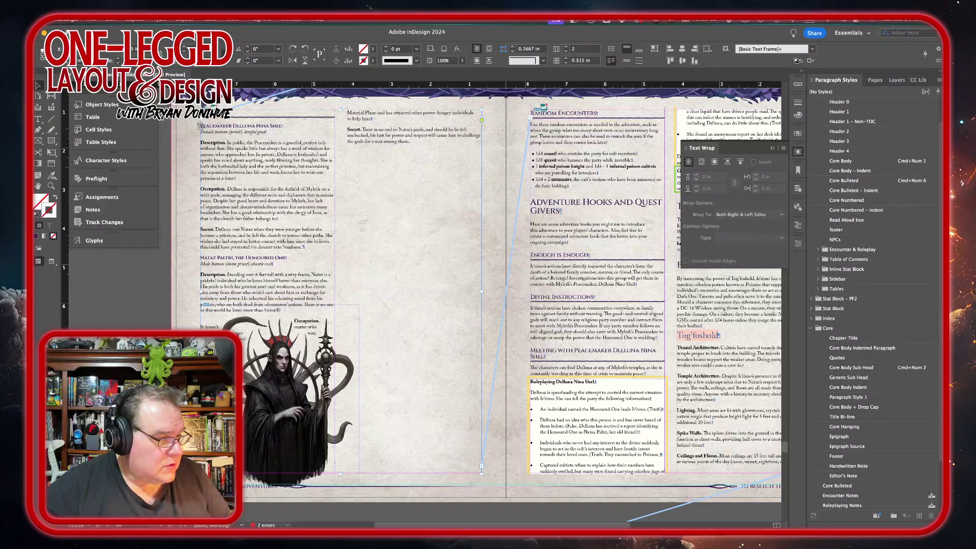
{"action": "left_click", "coordinate": [279, 396]}
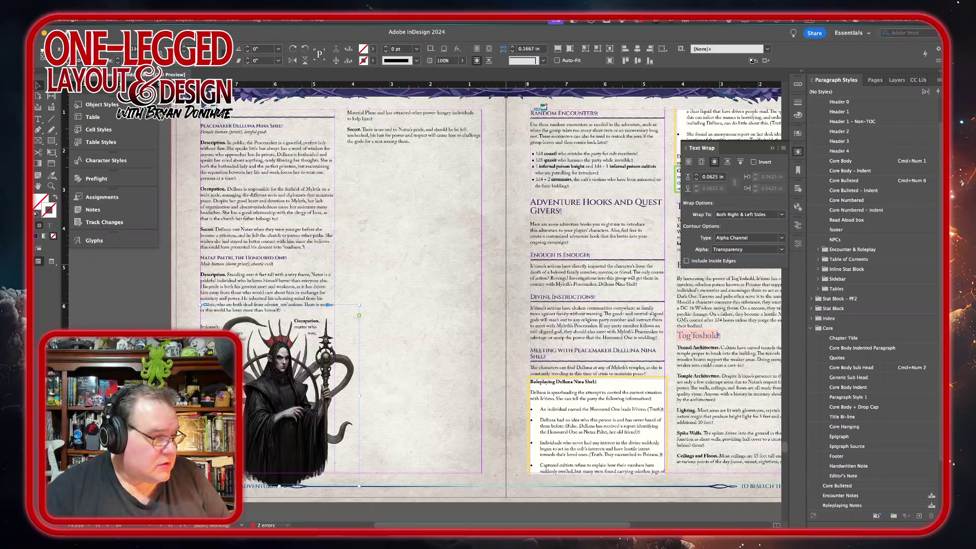
{"action": "key", "text": "super+z"}
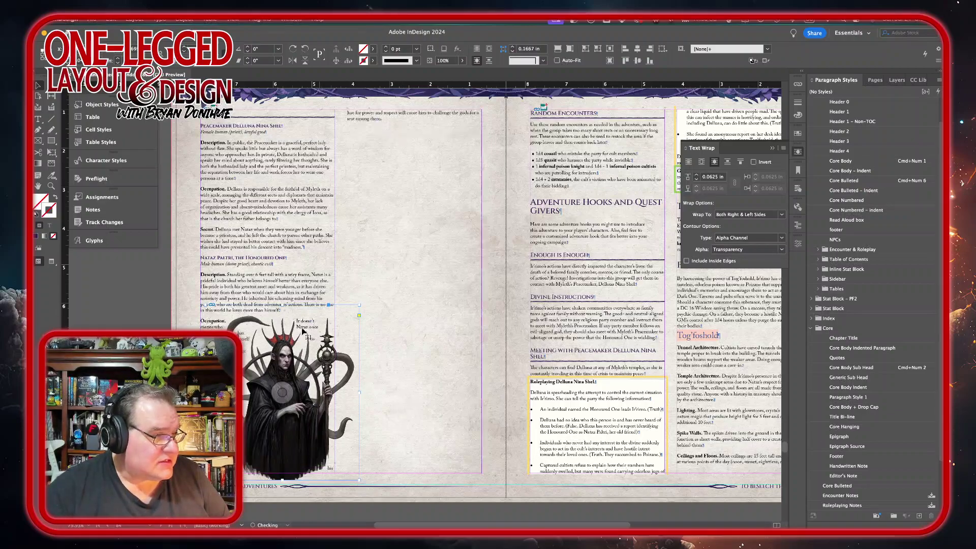
{"action": "key", "text": "super+z"}
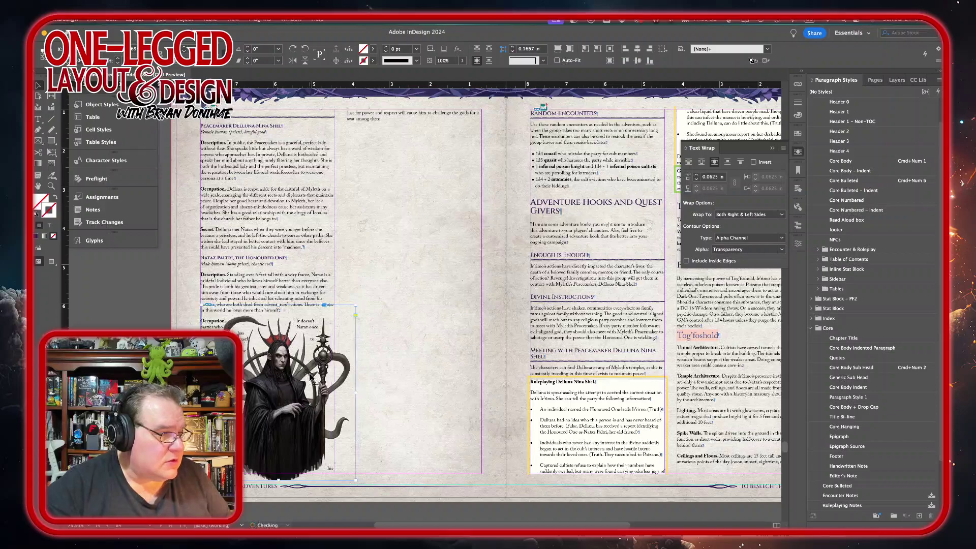
{"action": "key", "text": "super+z"}
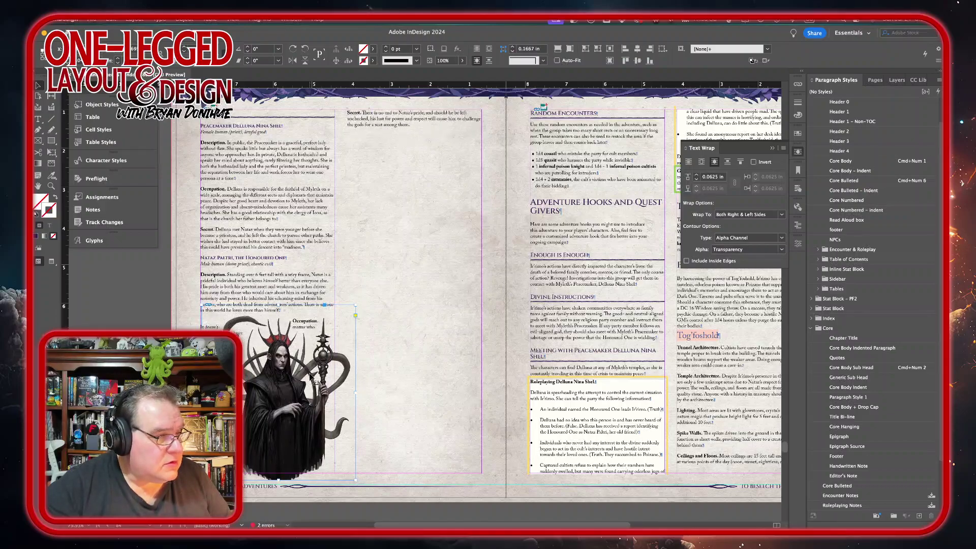
{"action": "key", "text": "super+z"}
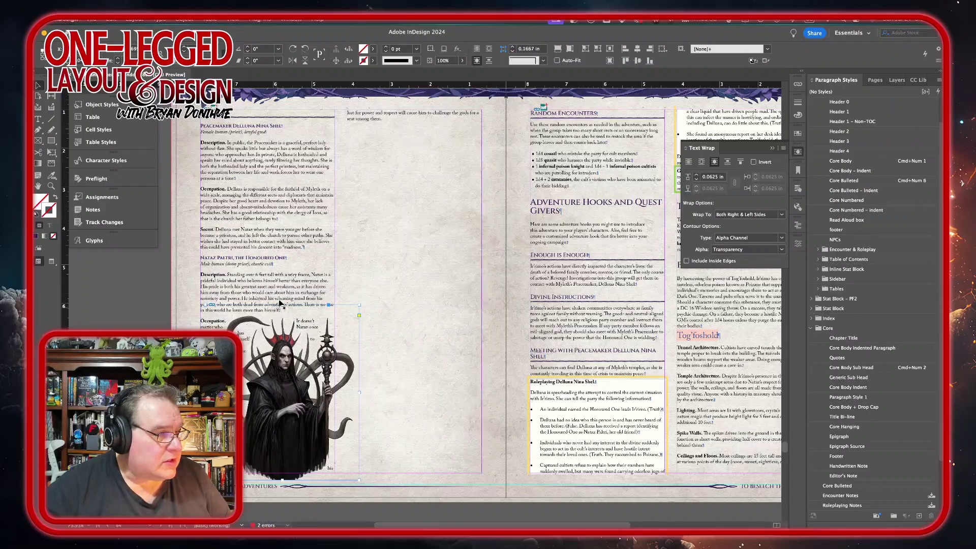
Insert a column break after Nataz Paltri's Description paragraph so the Occupation paragraph starts the second column.
{"action": "key", "text": "t"}
{"action": "left_click", "coordinate": [282, 313]}
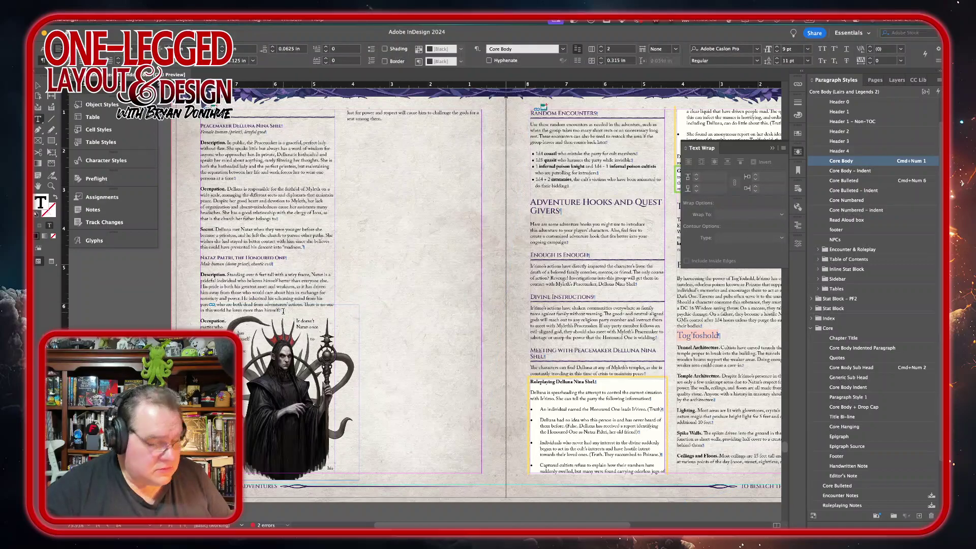
{"action": "key", "text": "KP_Enter"}
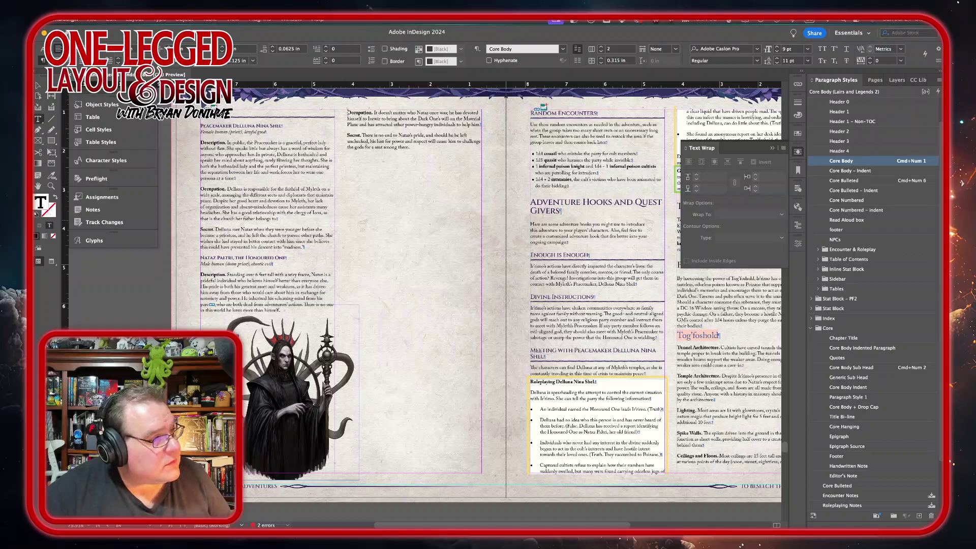
{"action": "left_click", "coordinate": [37, 91]}
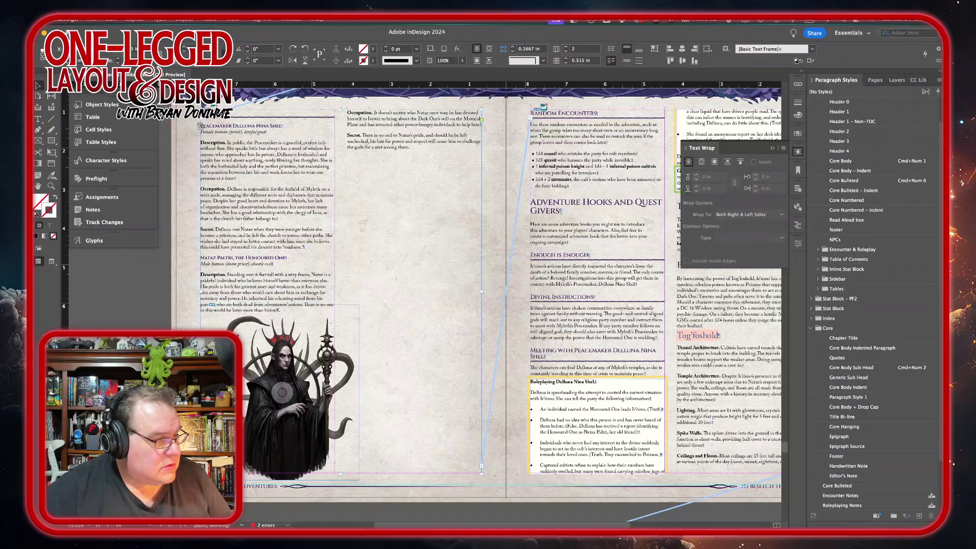
{"action": "left_click_drag", "start_coordinate": [233, 478], "coordinate": [374, 482]}
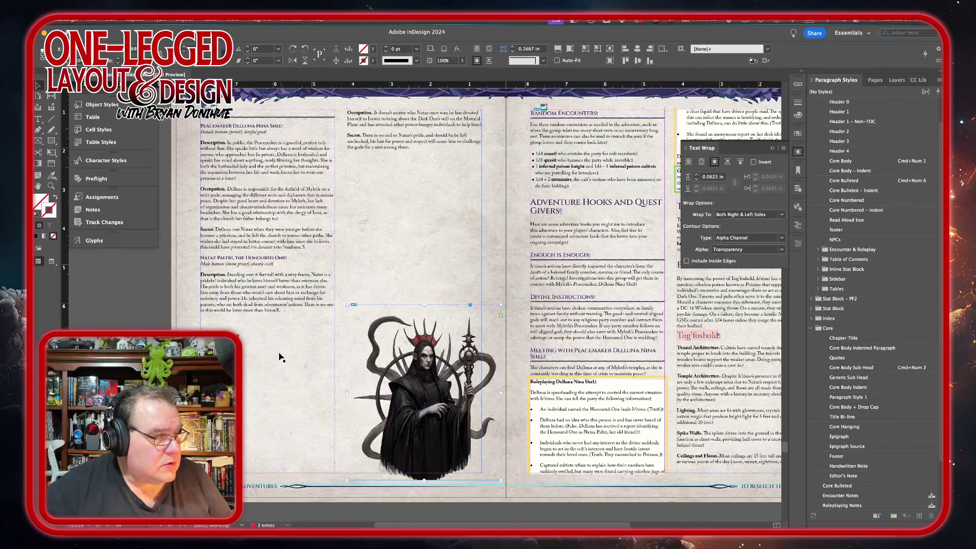
{"action": "double_click", "coordinate": [290, 312]}
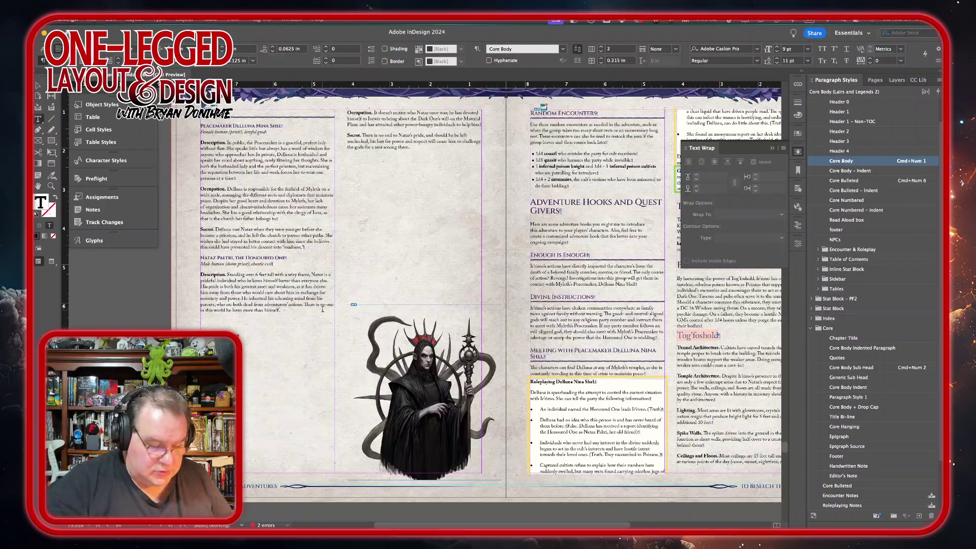
{"action": "key", "text": "Delete"}
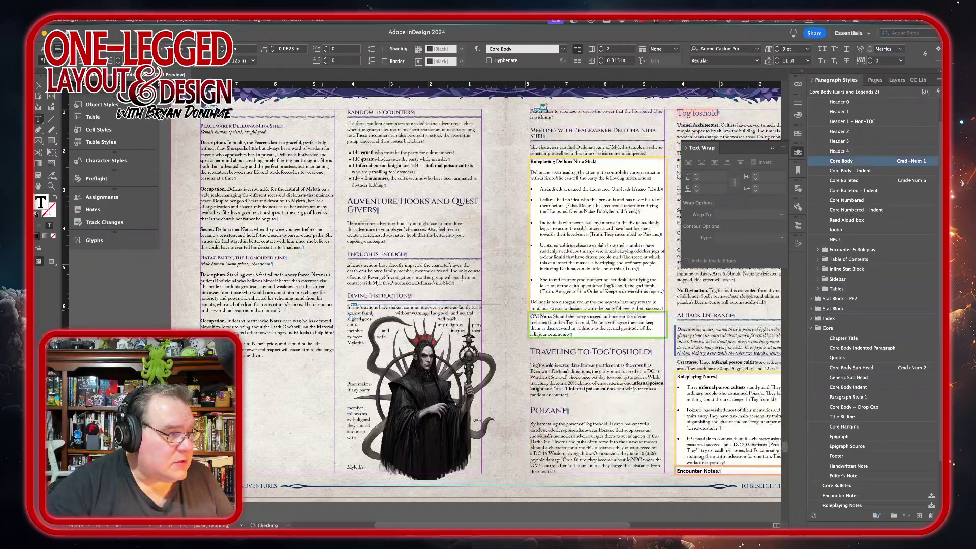
Remove the column break before the Random Encounters heading so it follows Nataz Paltri's Secret paragraph in the first column.
{"action": "left_click", "coordinate": [244, 258]}
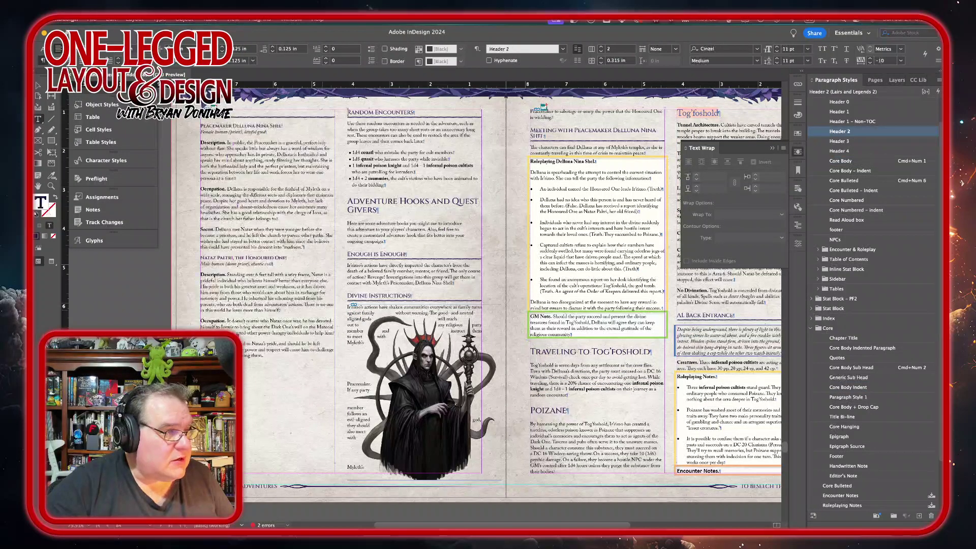
{"action": "left_click", "coordinate": [348, 112]}
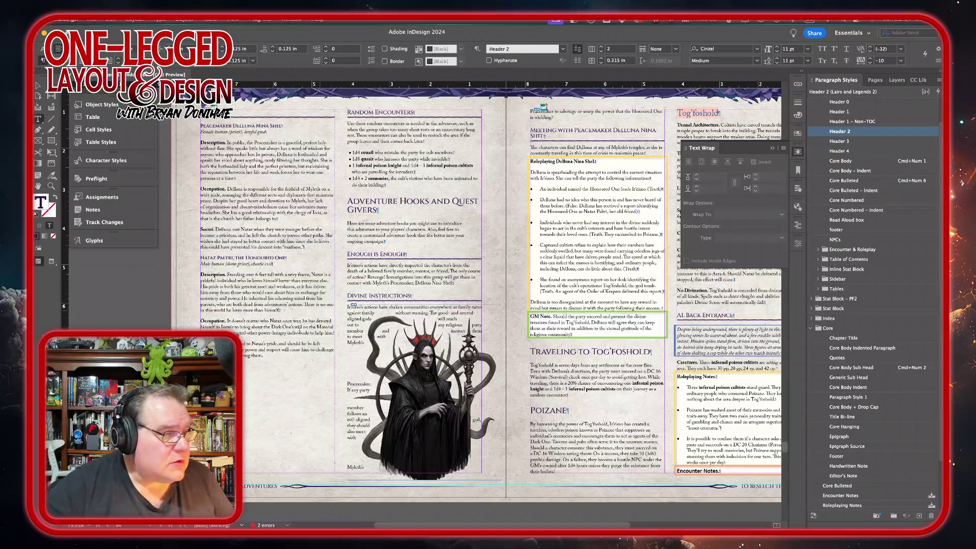
{"action": "left_click", "coordinate": [279, 355]}
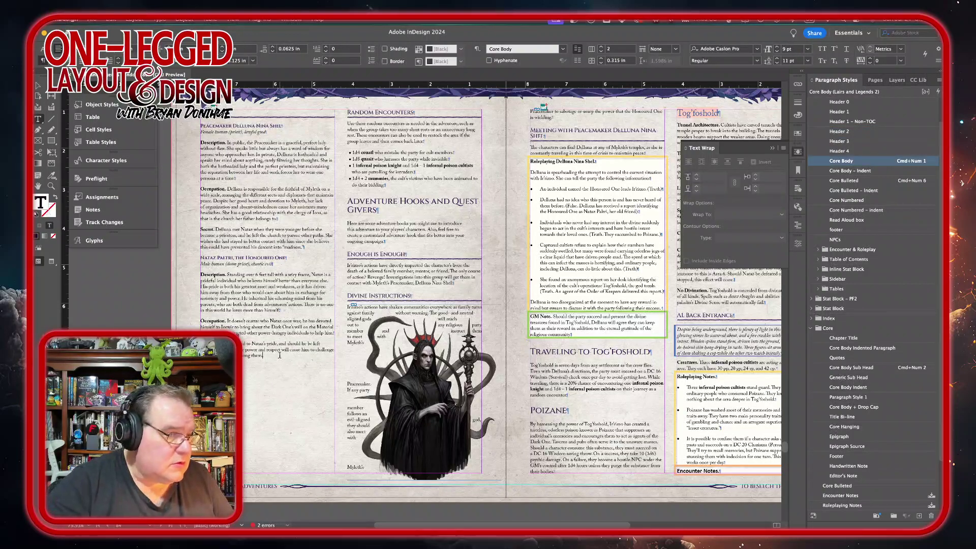
{"action": "key", "text": "Down"}
{"action": "key", "text": "Down"}
{"action": "key", "text": "BackSpace"}
{"action": "key", "text": "Up"}
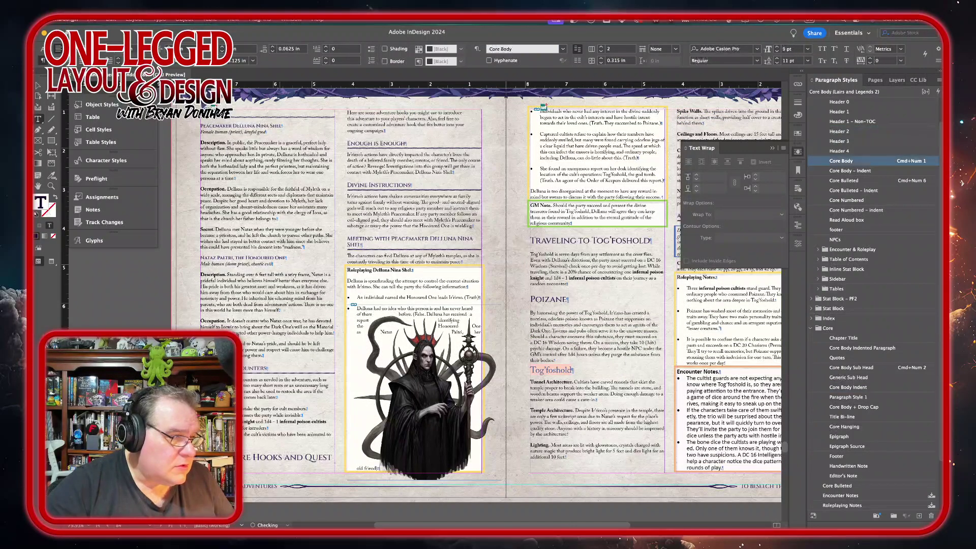
Break to the second column before Adventure Hooks and Quest Givers and to the next page before the Peacemaker meeting heading, deleting leftover empty paragraphs.
{"action": "left_click", "coordinate": [248, 443]}
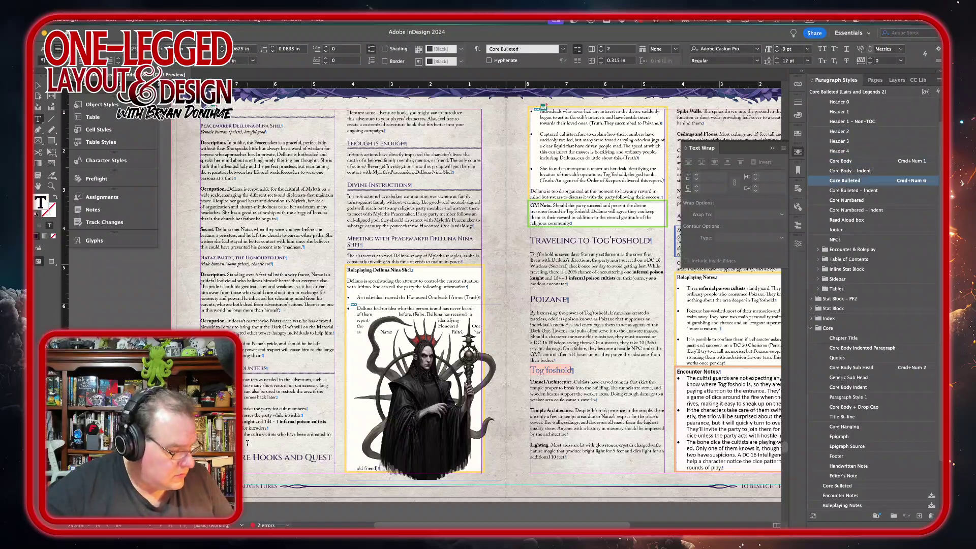
{"action": "key", "text": "Return"}
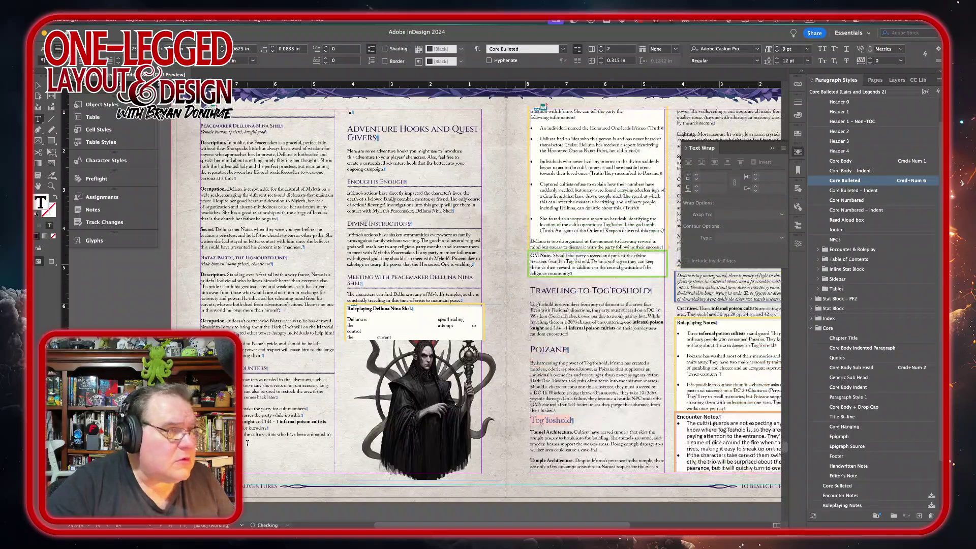
{"action": "key", "text": "Delete"}
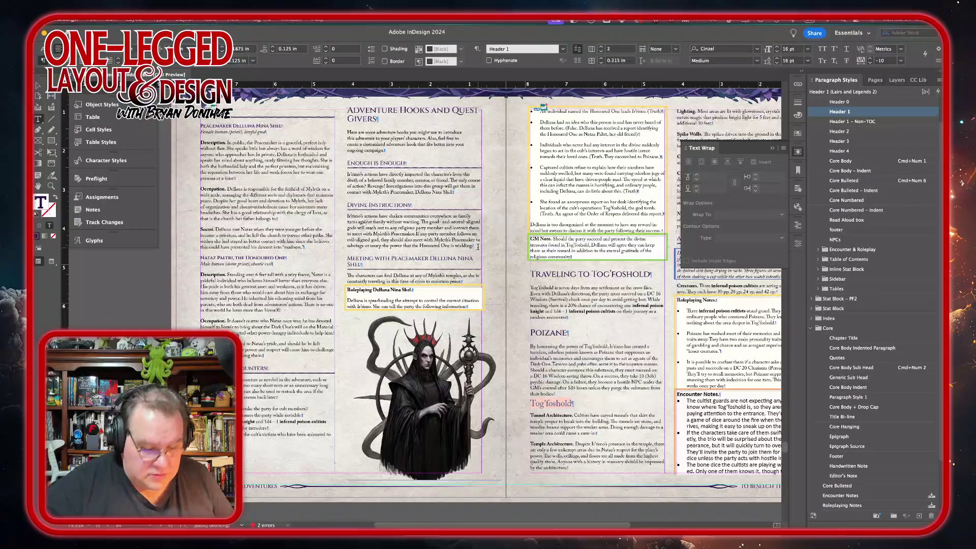
{"action": "key", "text": "Return"}
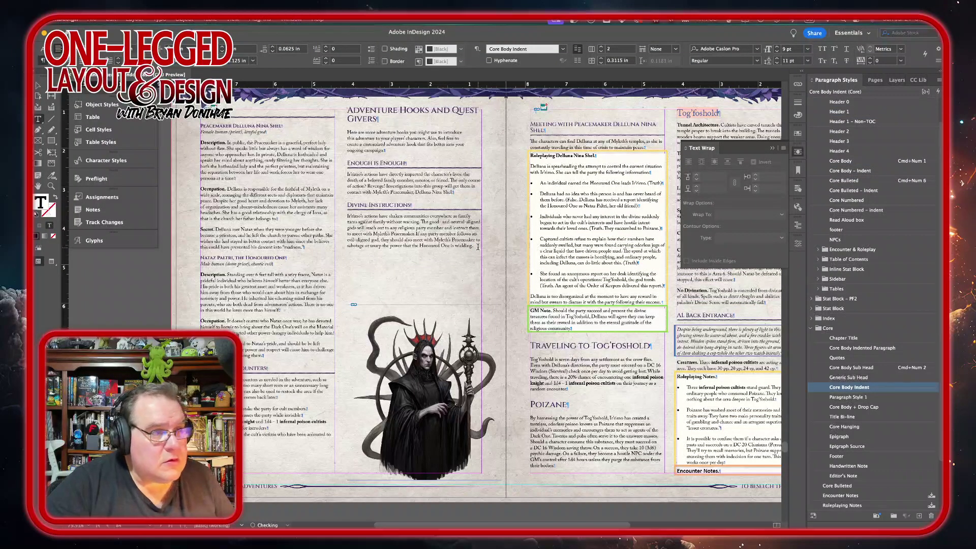
{"action": "key", "text": "Delete"}
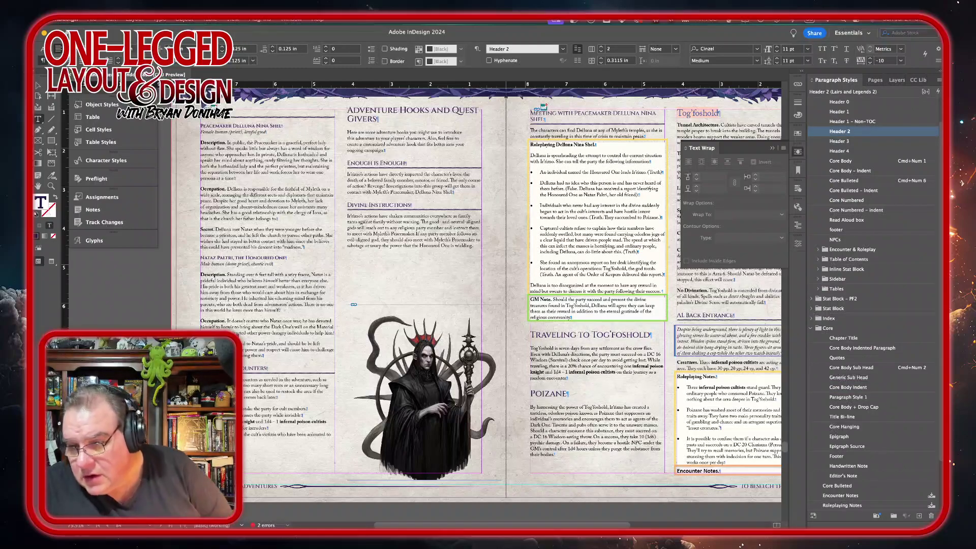